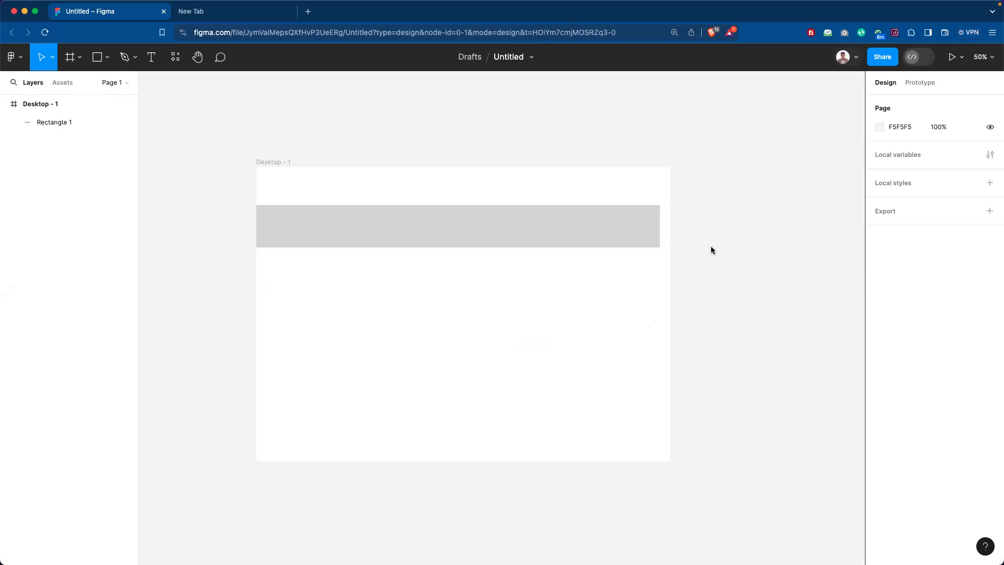
drag(612, 298, 625, 246)
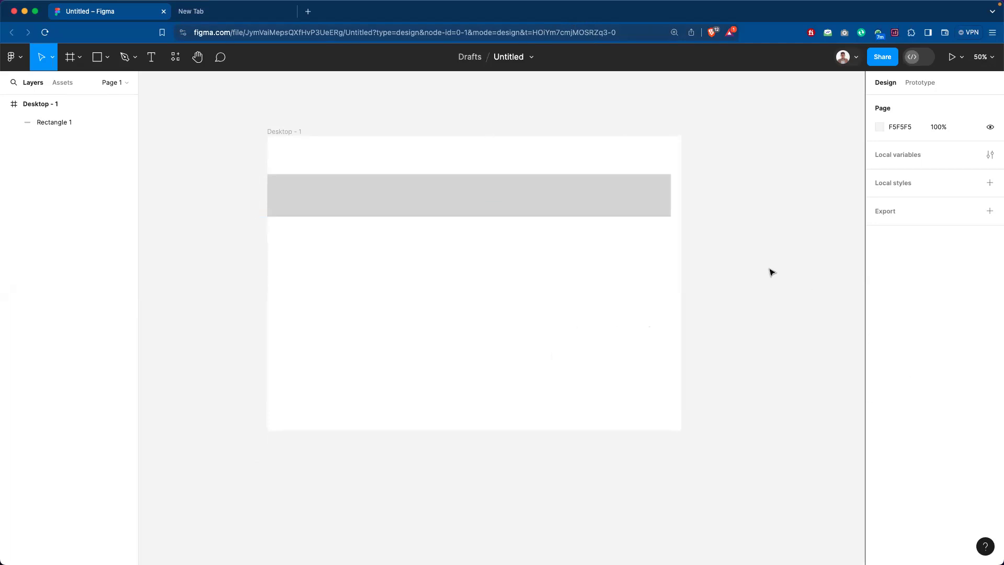
drag(618, 265, 657, 345)
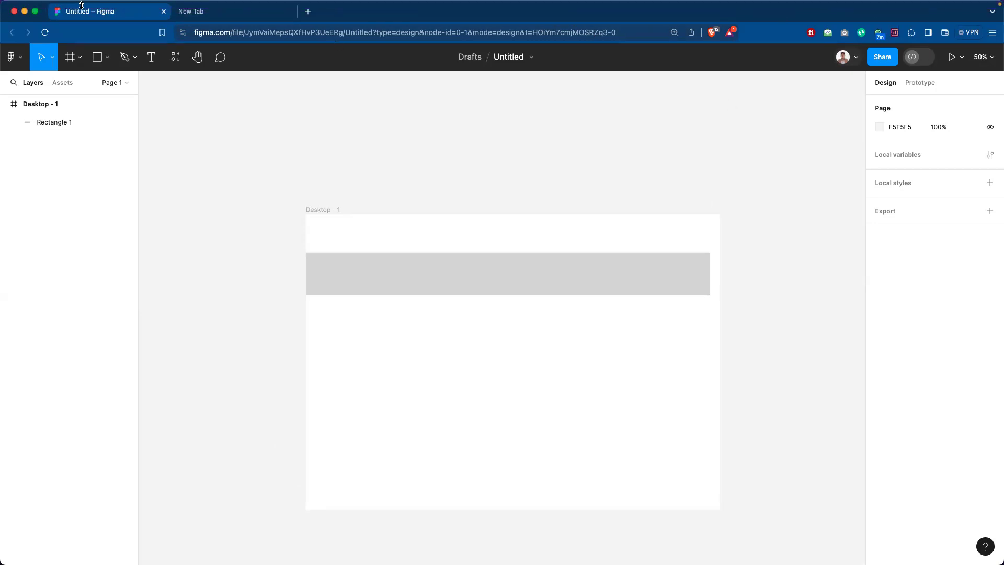
Open figma.com in the other browser tab and close the tab holding the old untitled design file.
click(194, 11)
text(figma)
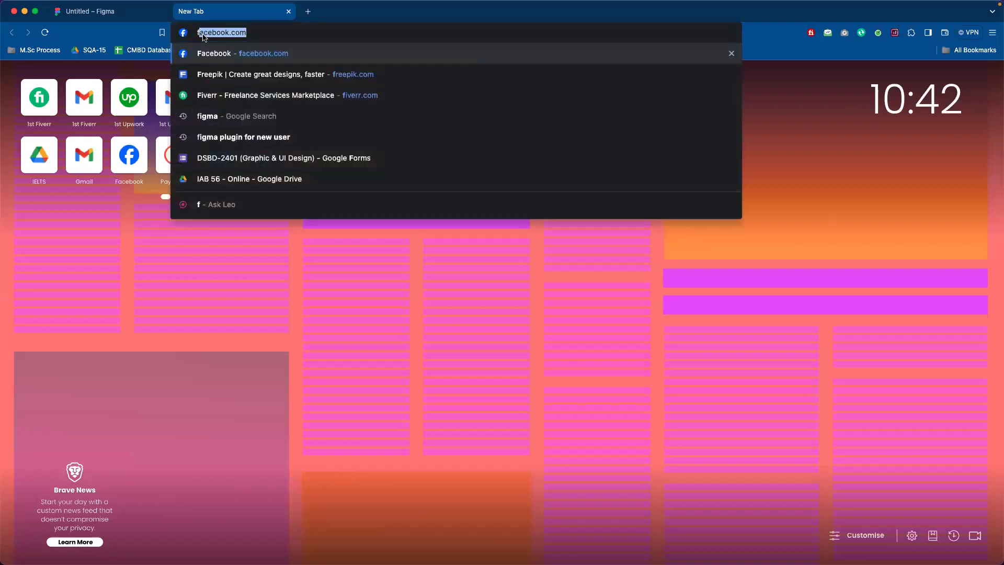
key(BackSpace)
text(.com)
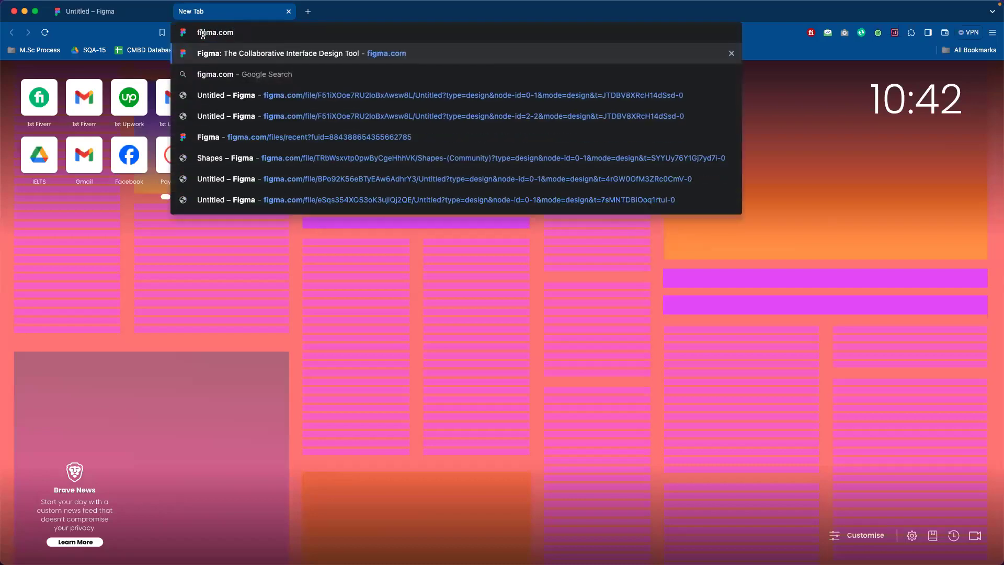
key(Return)
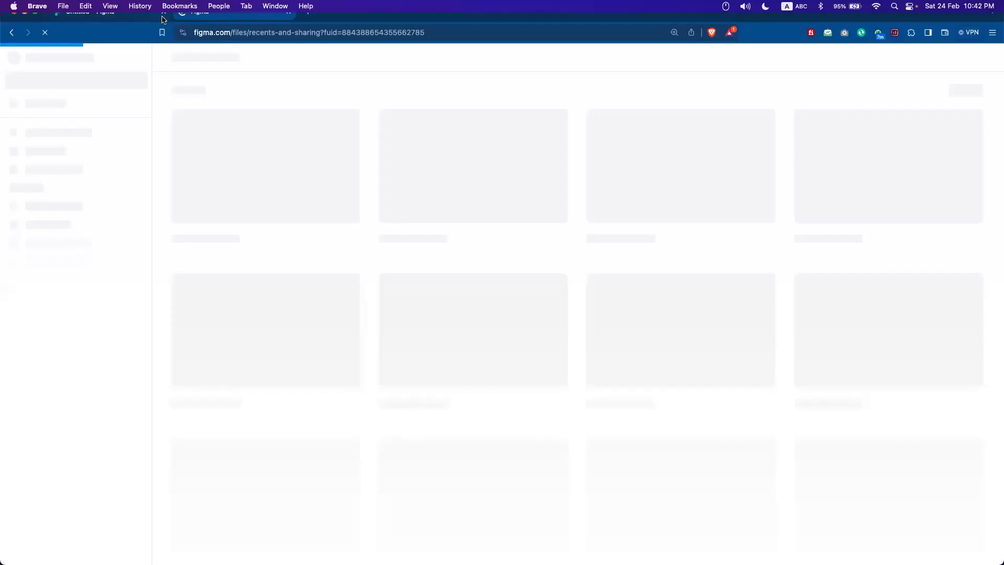
click(163, 18)
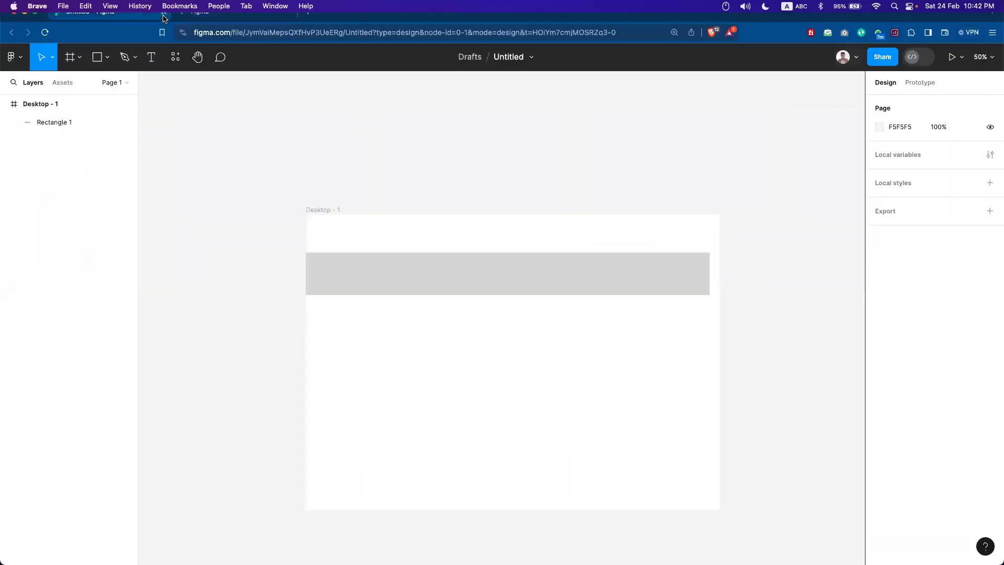
click(163, 14)
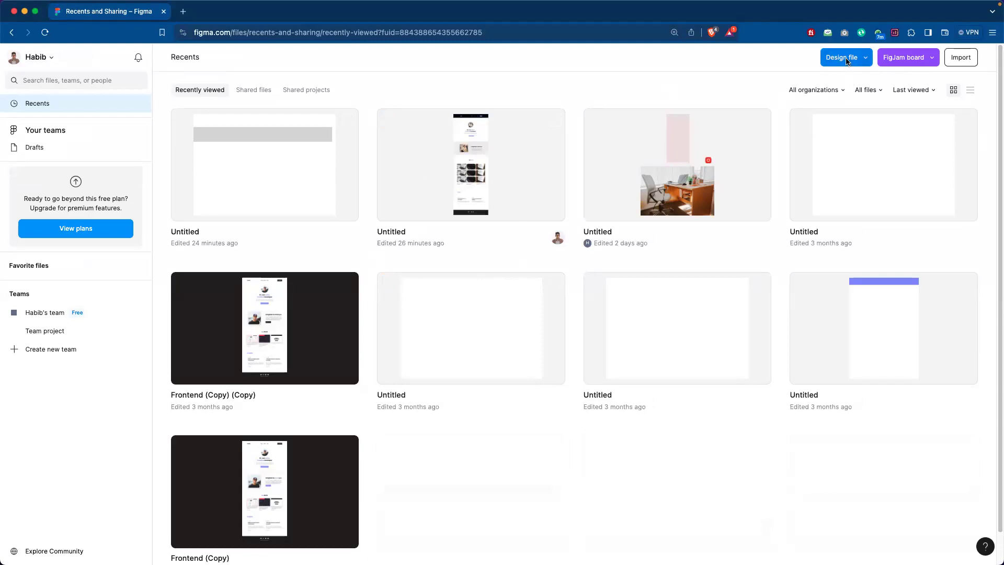
Create a new design file in the team's Team project.
click(847, 61)
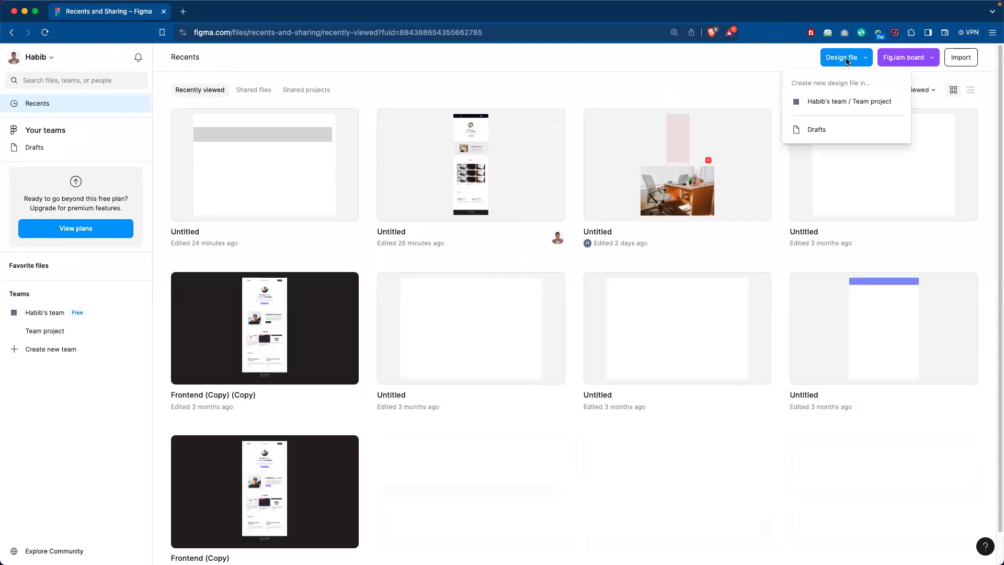
click(844, 57)
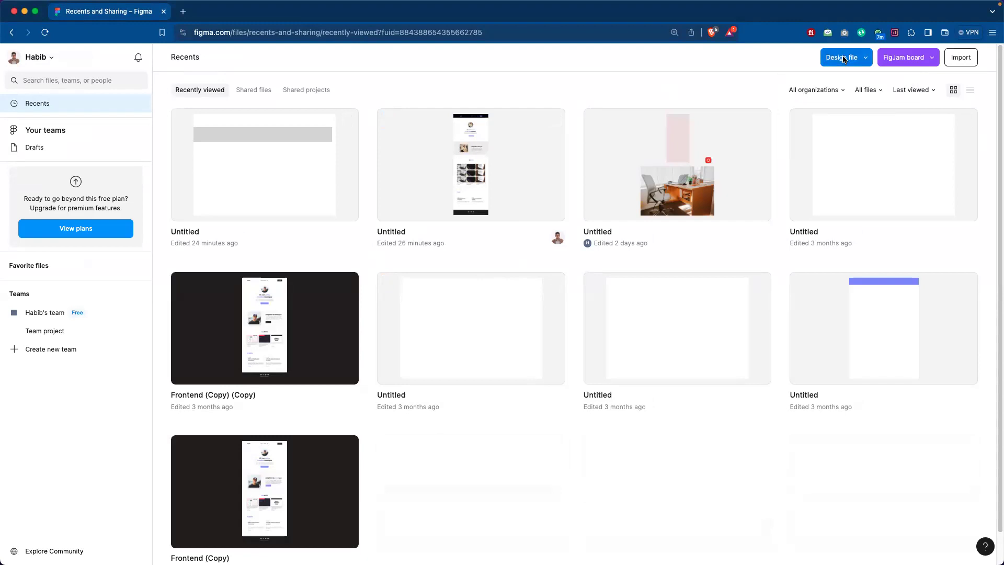
click(844, 59)
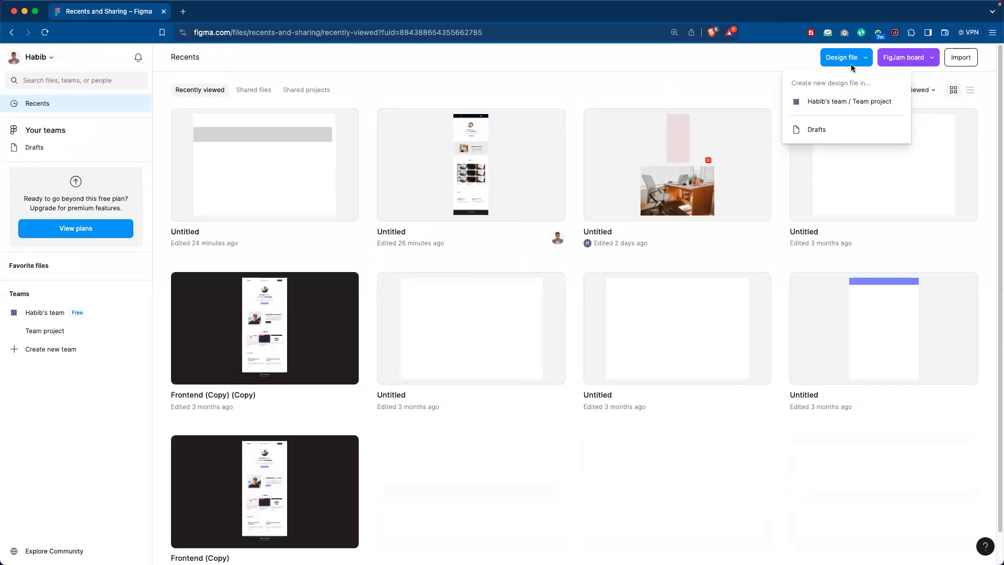
click(827, 100)
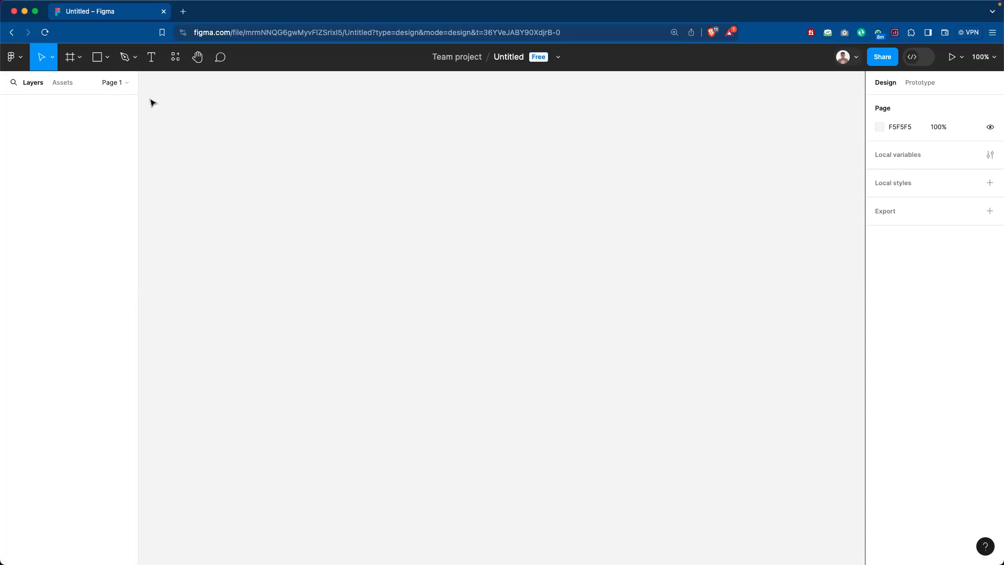
Add a frame to the empty canvas using the 1440 × 1024 Desktop preset.
click(71, 57)
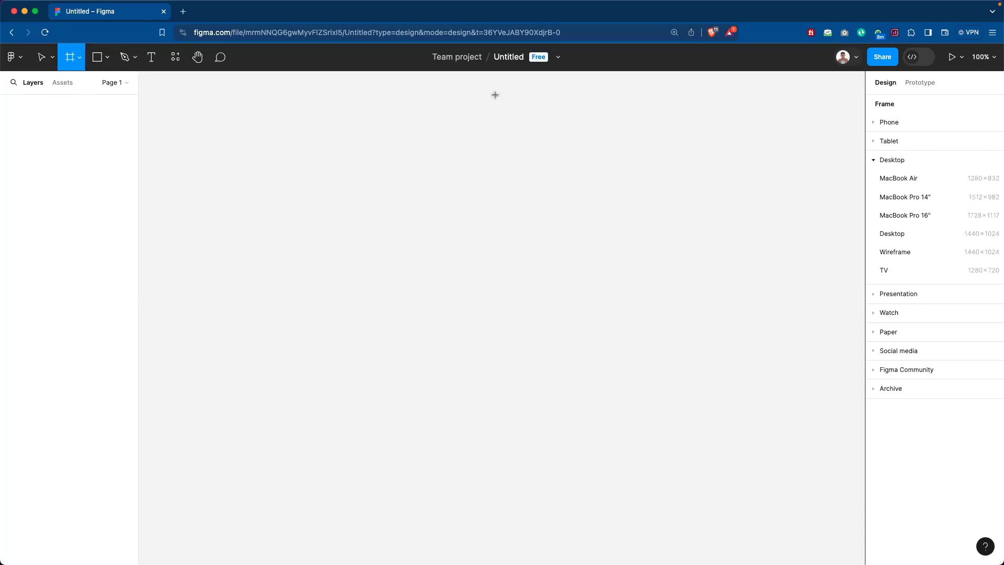
click(904, 235)
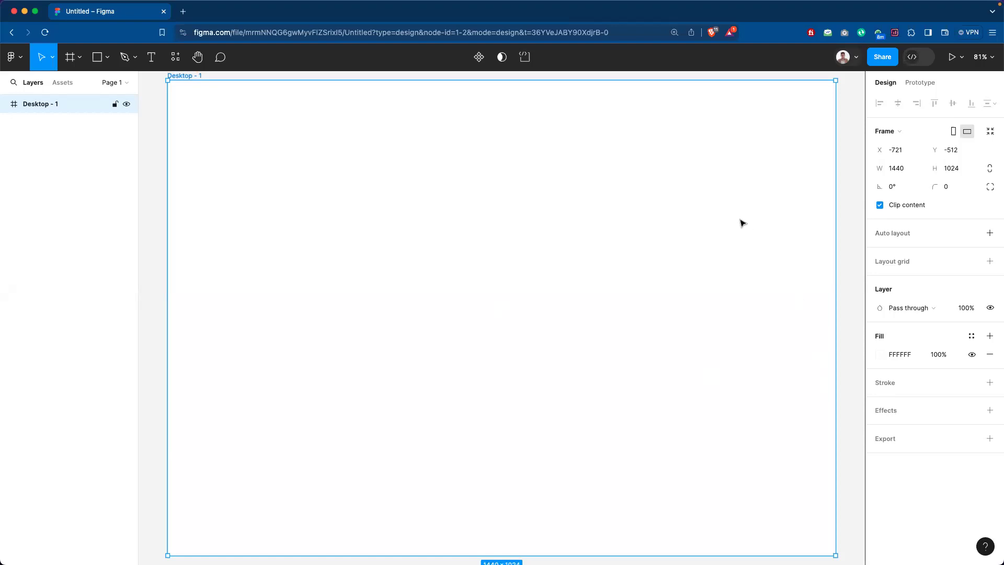
key(minus)
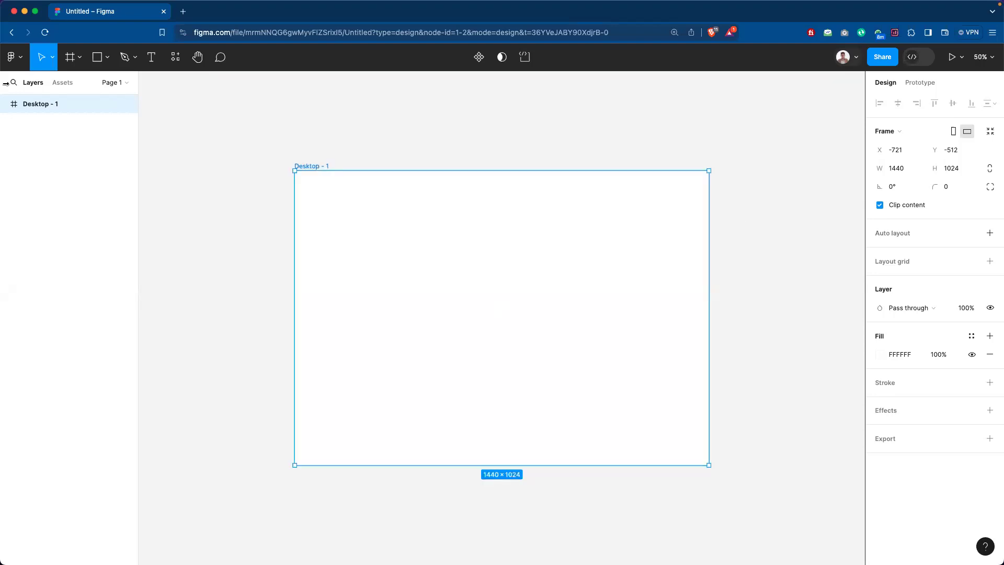
click(751, 226)
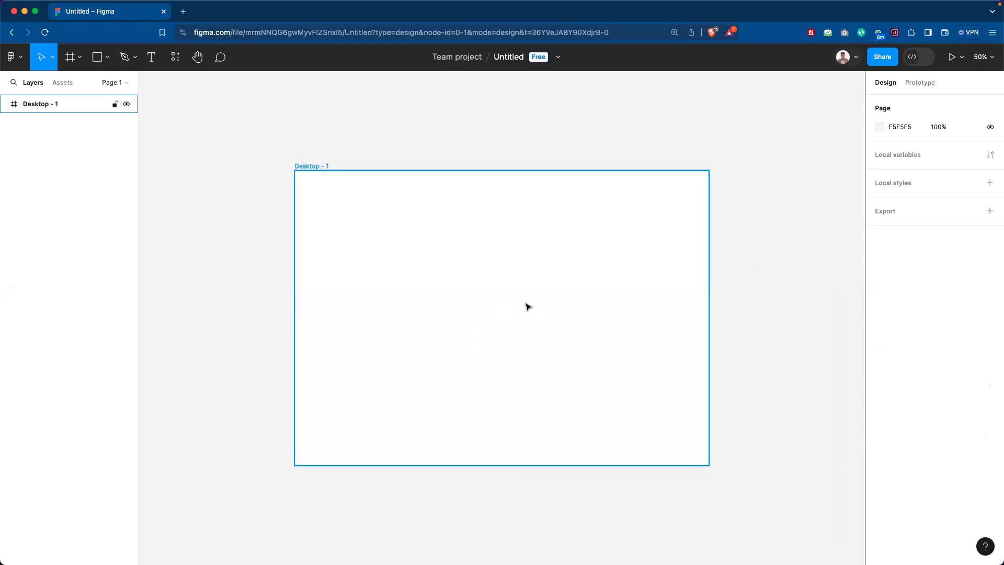
Rename the new desktop frame as Home Page.
double_click(308, 166)
text(Ho)
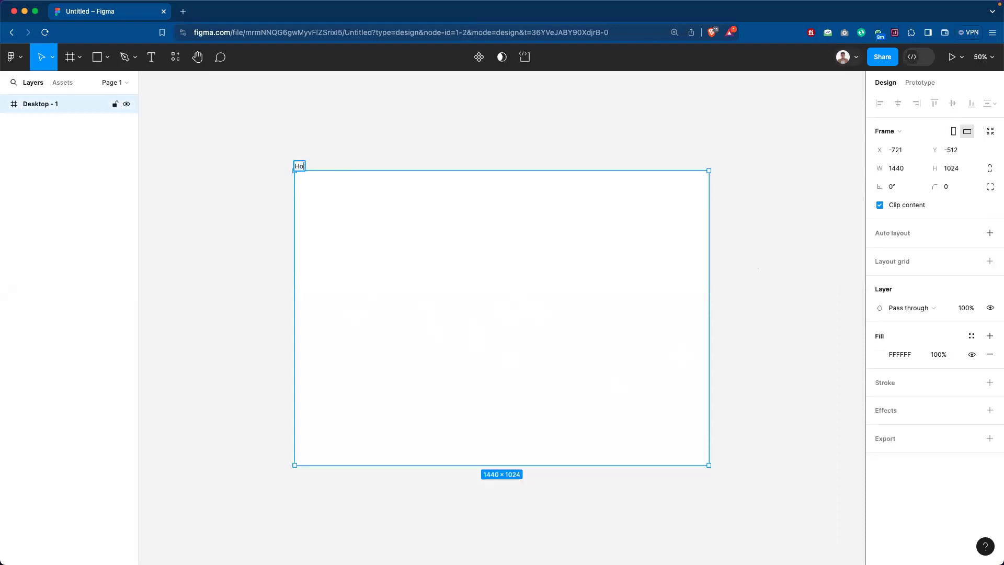
text(me Page)
key(Return)
Rename the desktop frame as Landing Page.
double_click(320, 167)
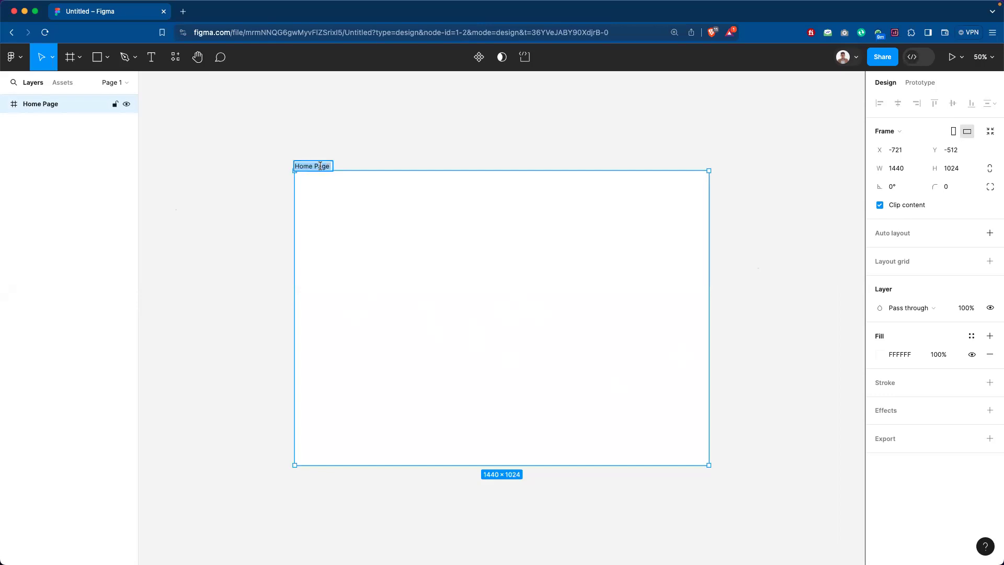
text(Landing Page)
key(Return)
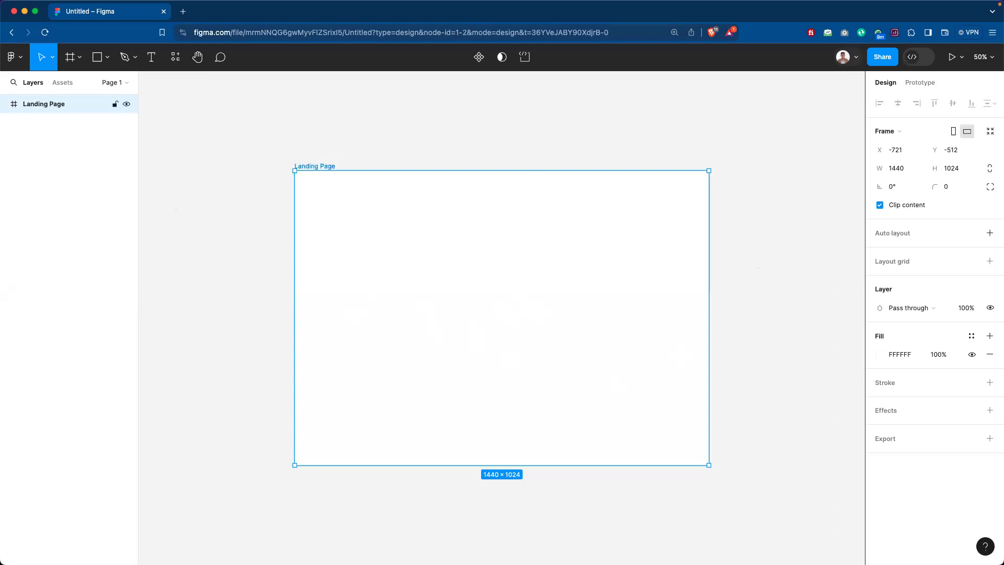
click(514, 146)
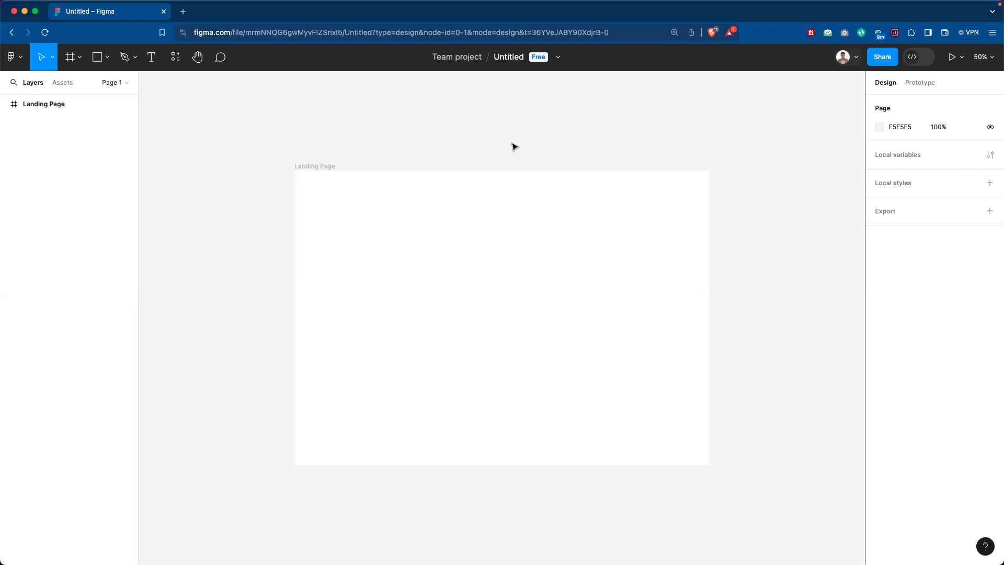
Move the Landing Page frame higher on the canvas, to about X -741, Y -732.
click(525, 244)
scroll(525, 245, up, 1)
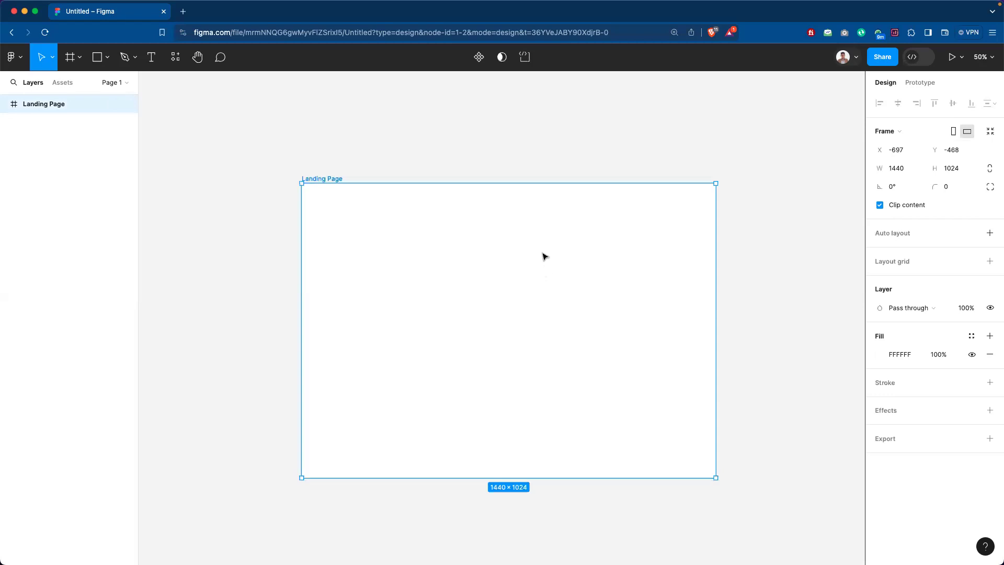
drag(542, 256, 541, 233)
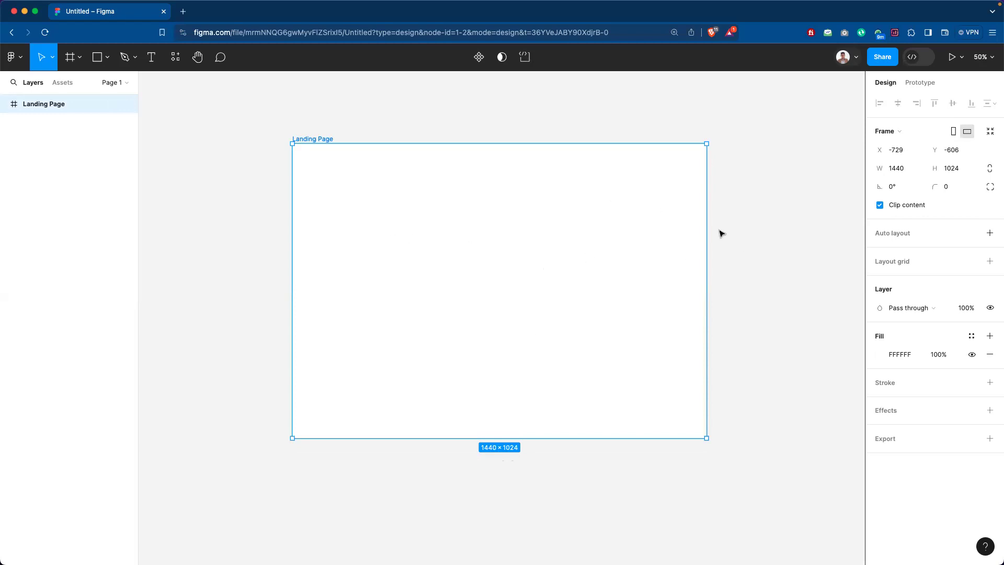
drag(578, 297, 573, 259)
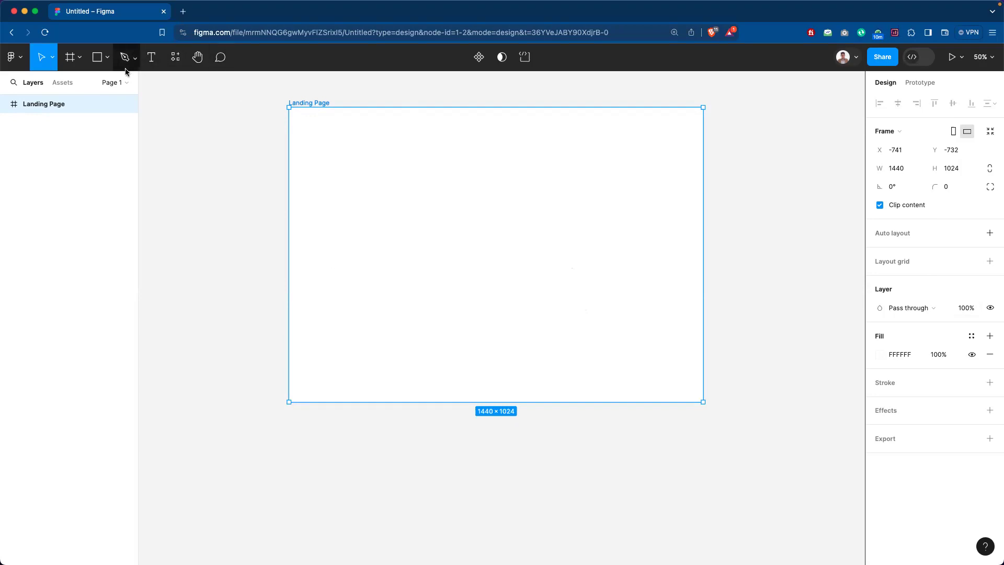
click(96, 61)
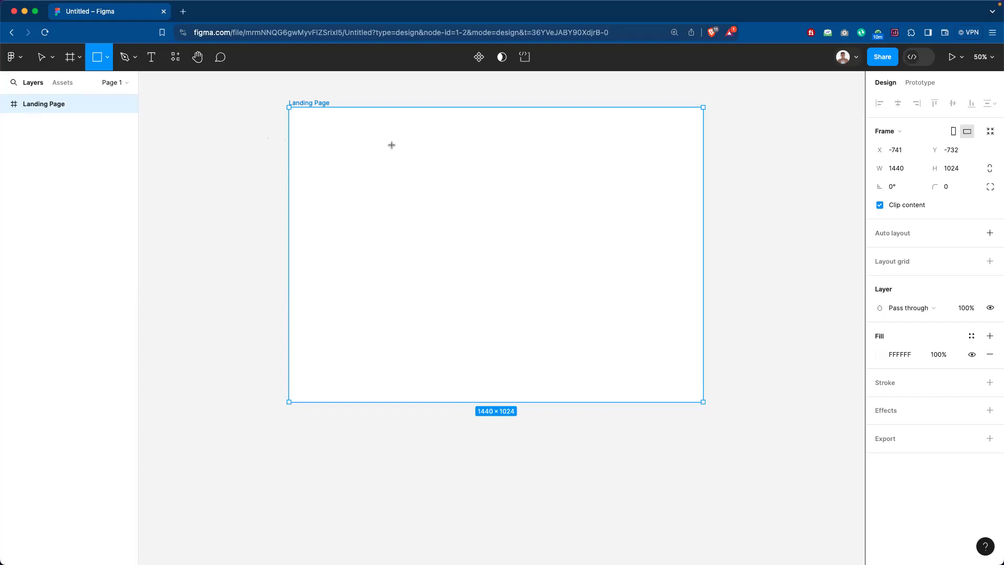
click(42, 56)
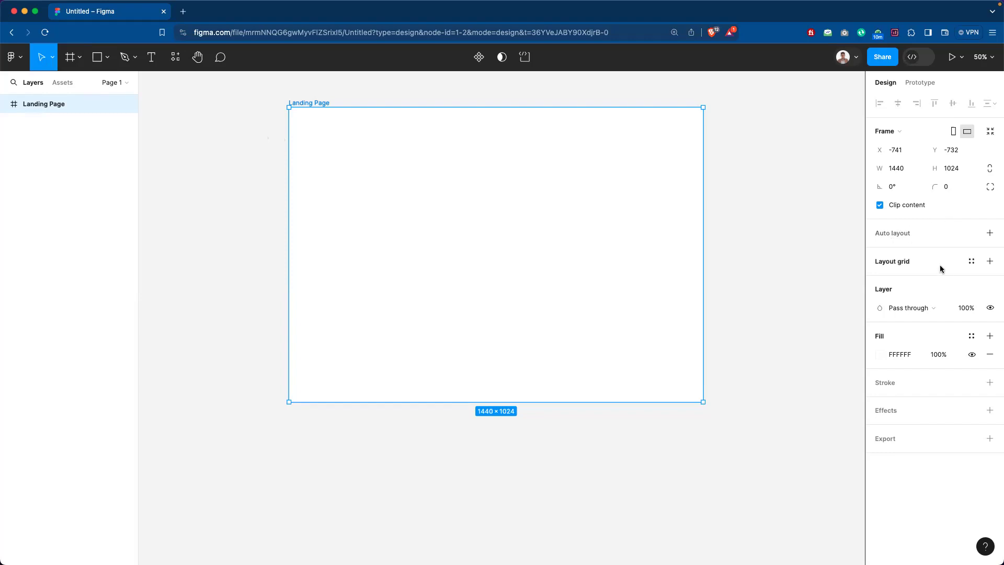
Add a layout grid to the Landing Page frame and configure it as 12 columns.
click(989, 261)
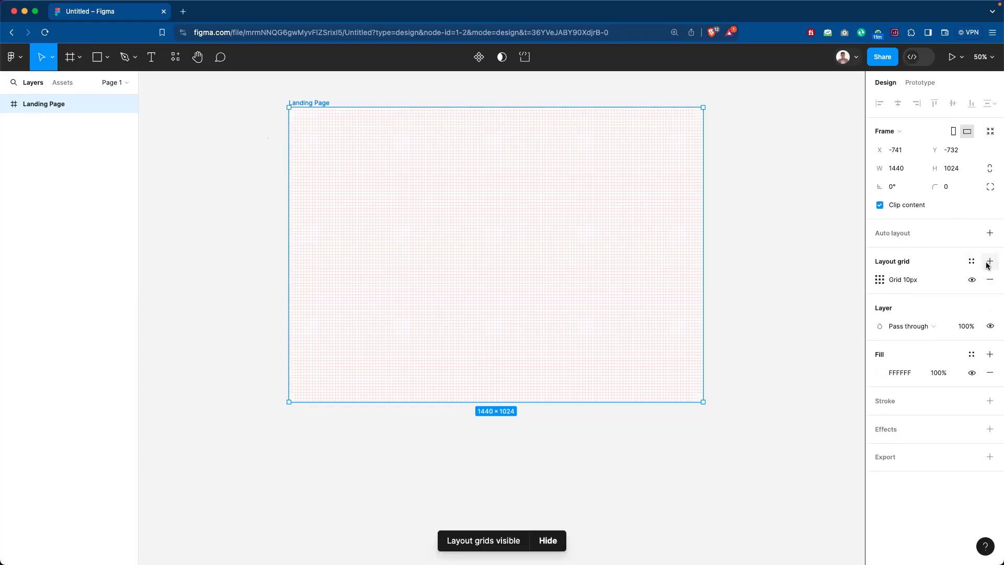
click(880, 279)
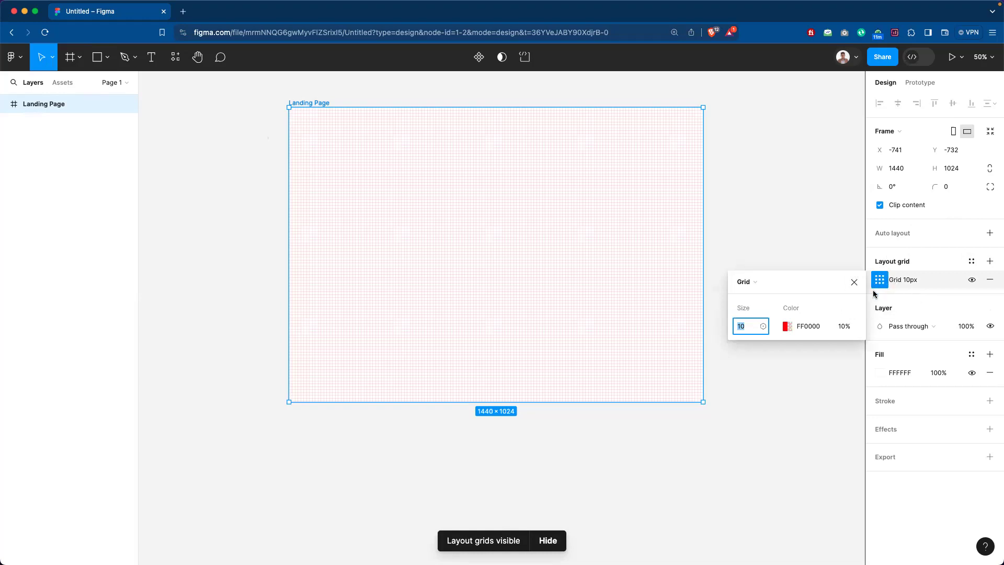
click(754, 281)
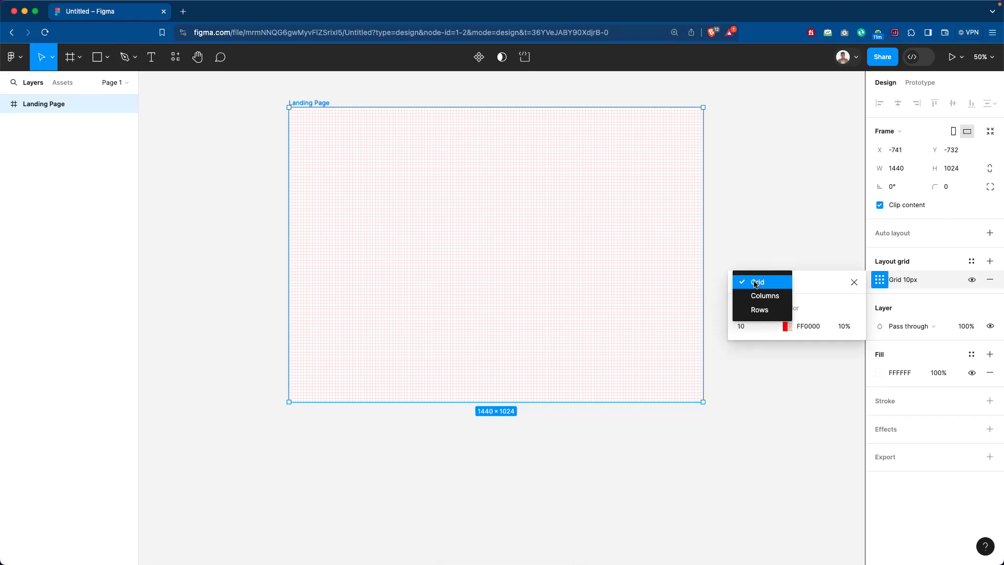
click(762, 296)
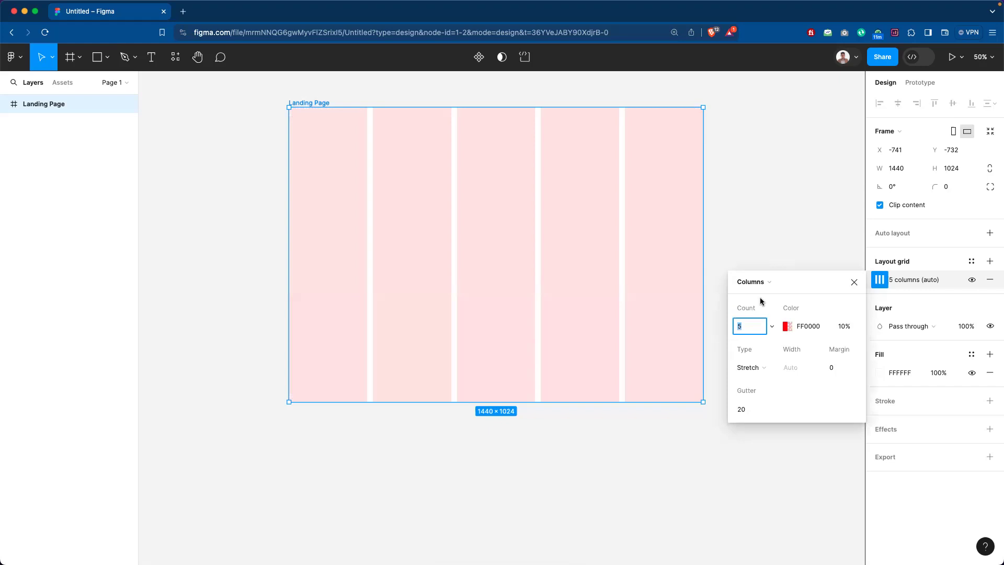
click(771, 326)
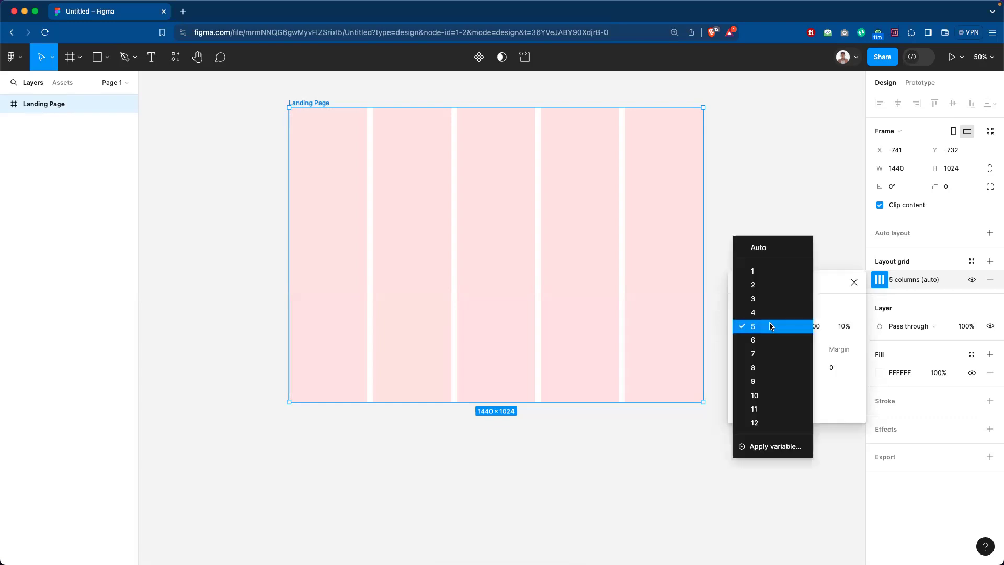
click(766, 427)
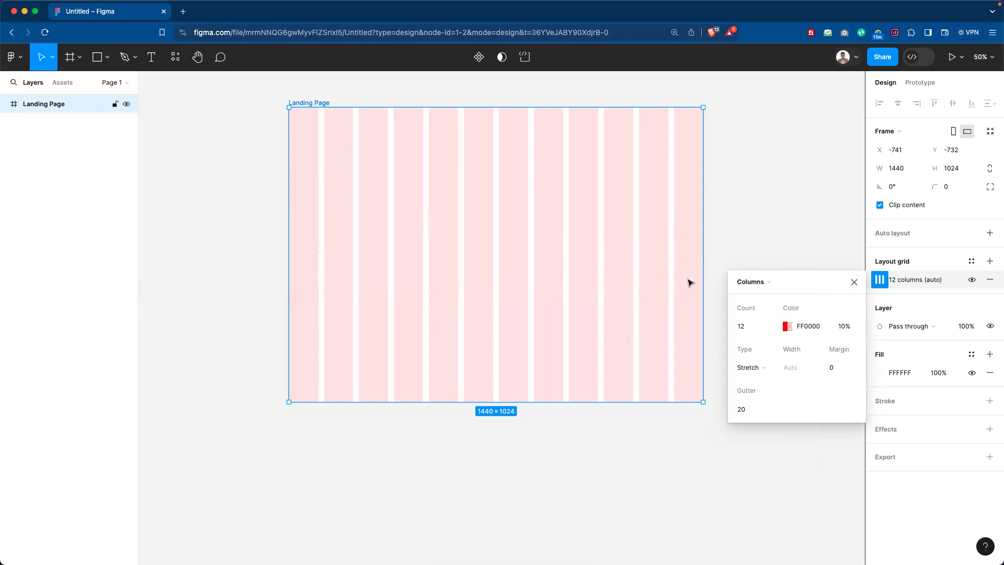
Set the margin of the Landing Page frame's column grid to 30.
click(836, 369)
text(32)
click(755, 241)
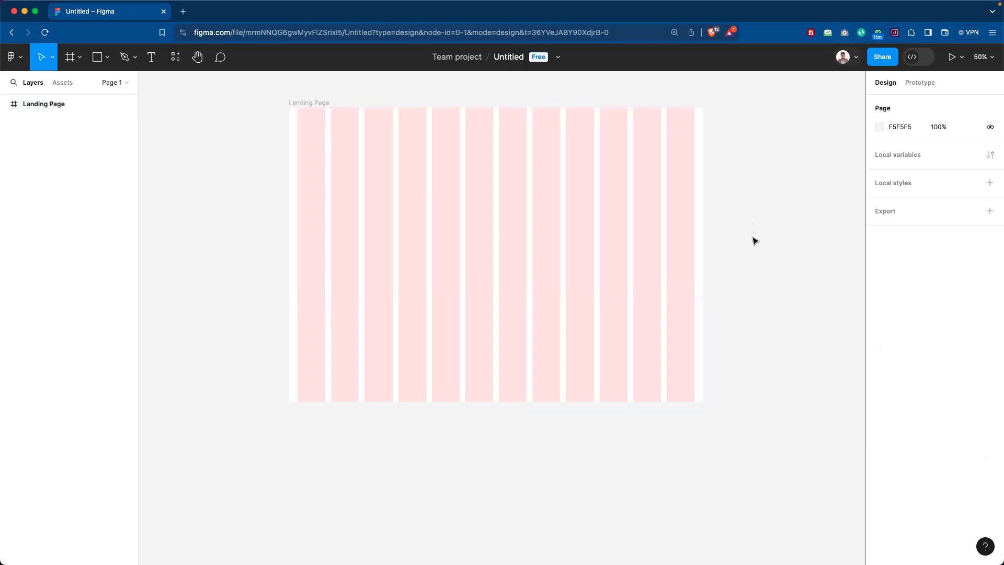
Set the margin of the Landing Page frame's column grid to 50.
click(698, 265)
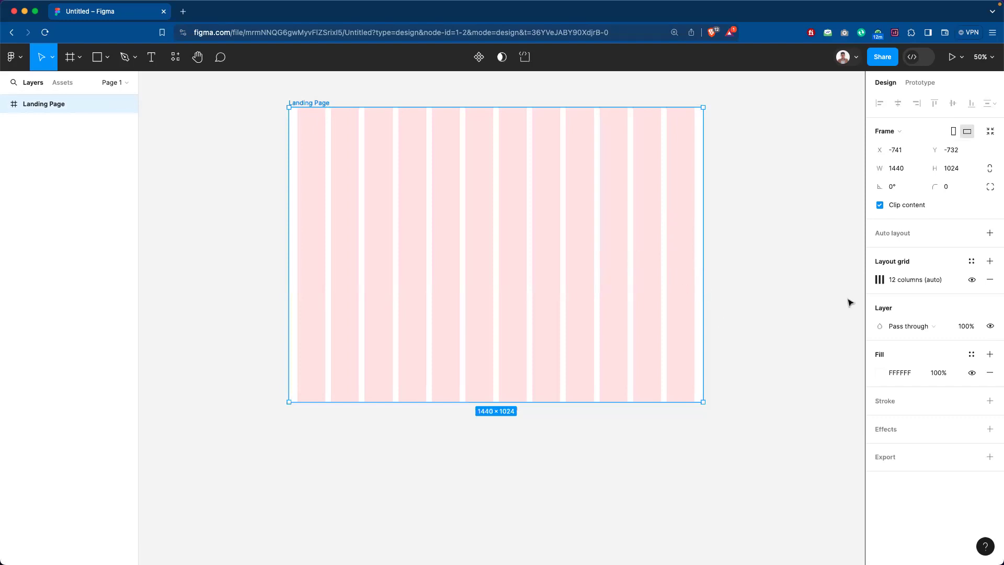
click(880, 280)
click(839, 368)
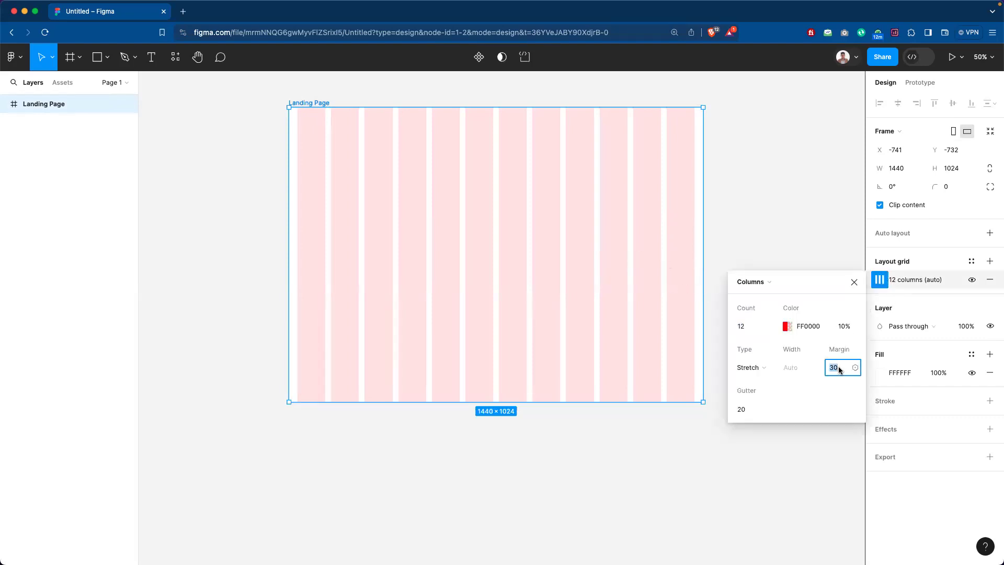
text(50)
key(Return)
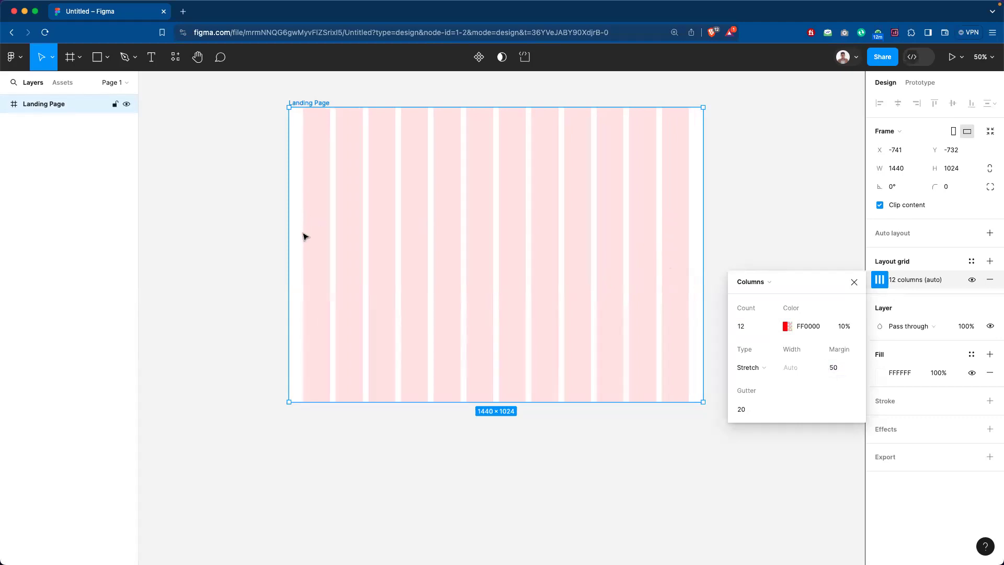
click(261, 253)
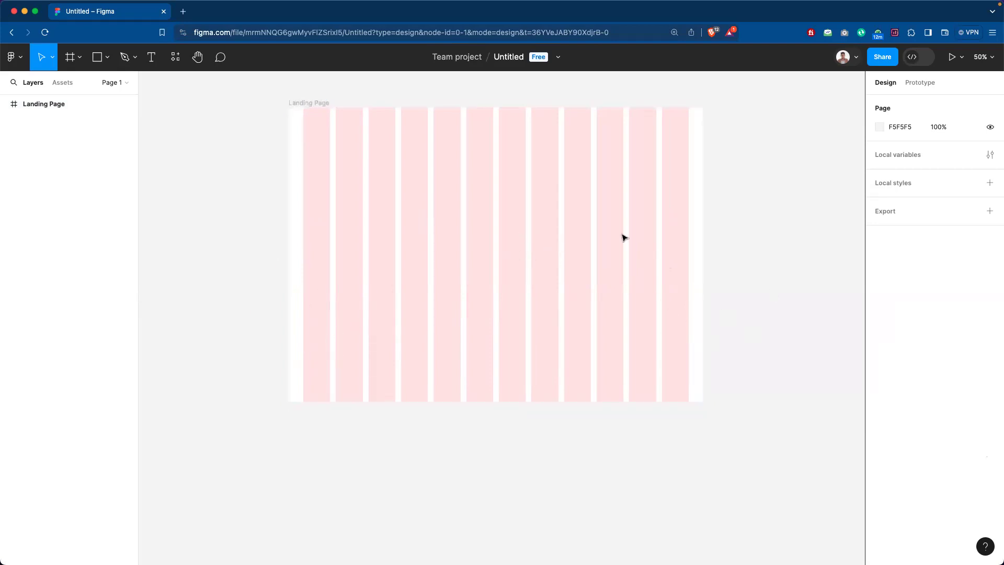
Set the margin of the Landing Page frame's column grid to 100.
click(590, 266)
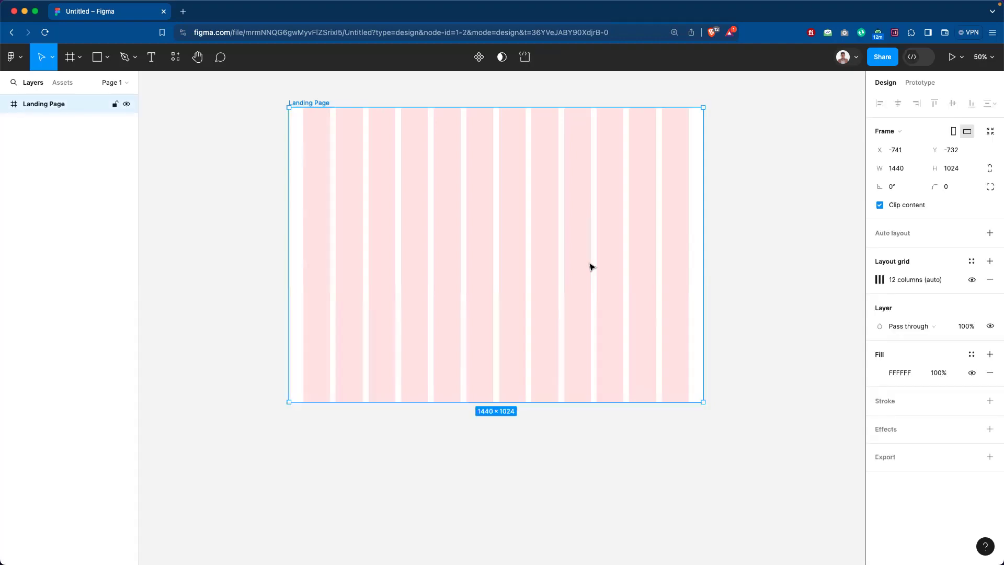
click(879, 282)
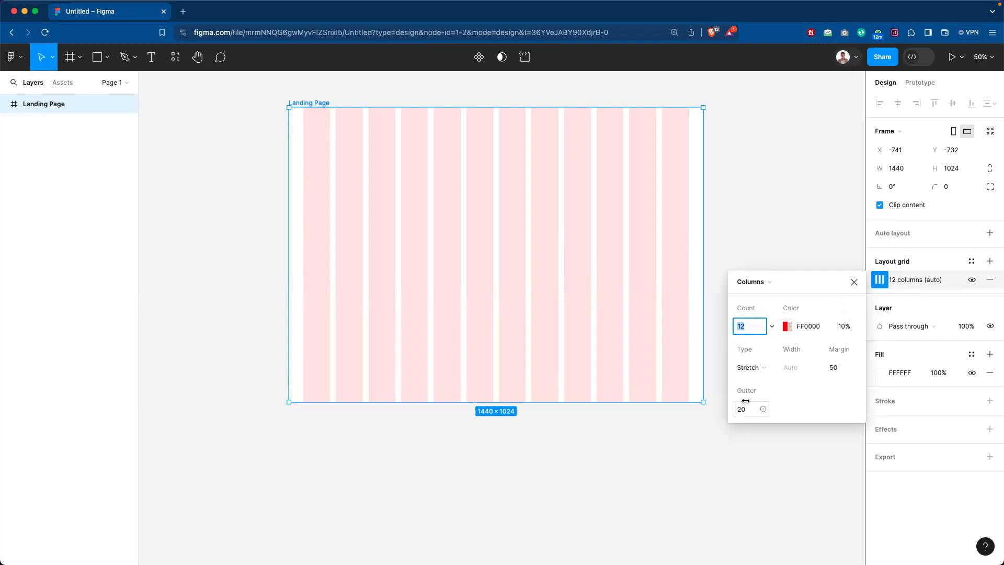
click(845, 369)
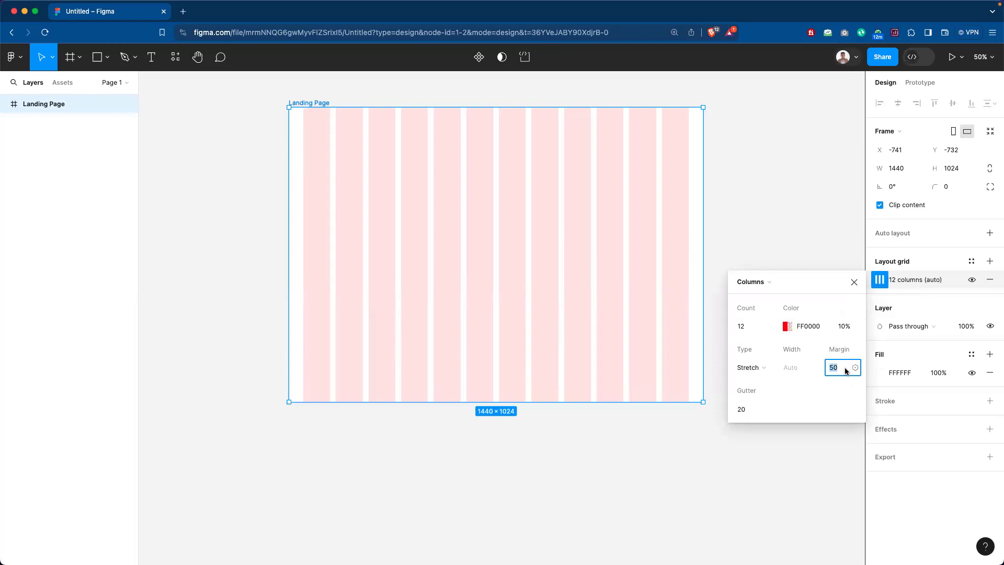
text(100)
key(Return)
click(575, 468)
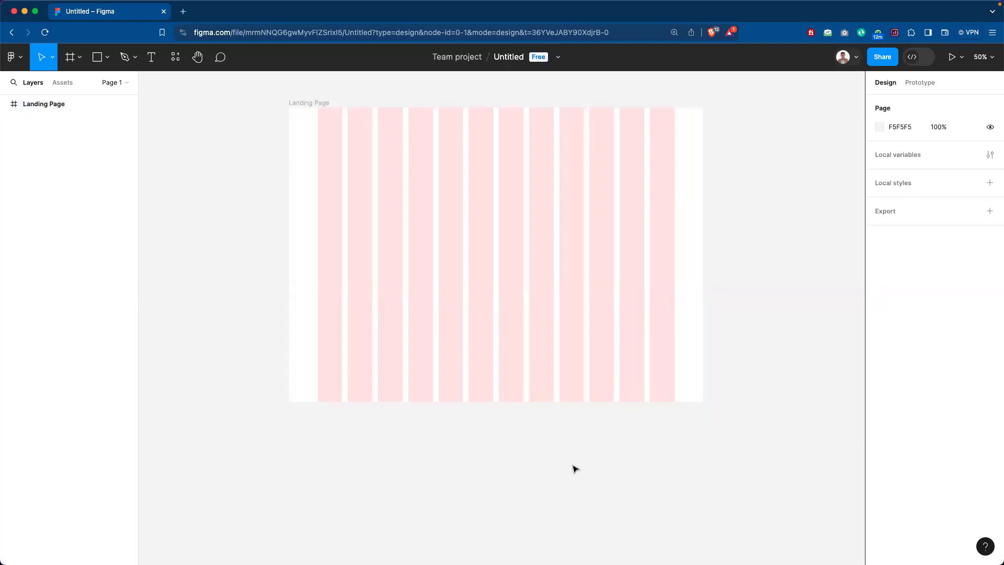
Try a gutter of 30 on the Landing Page frame's column grid and set it back to 20.
click(601, 290)
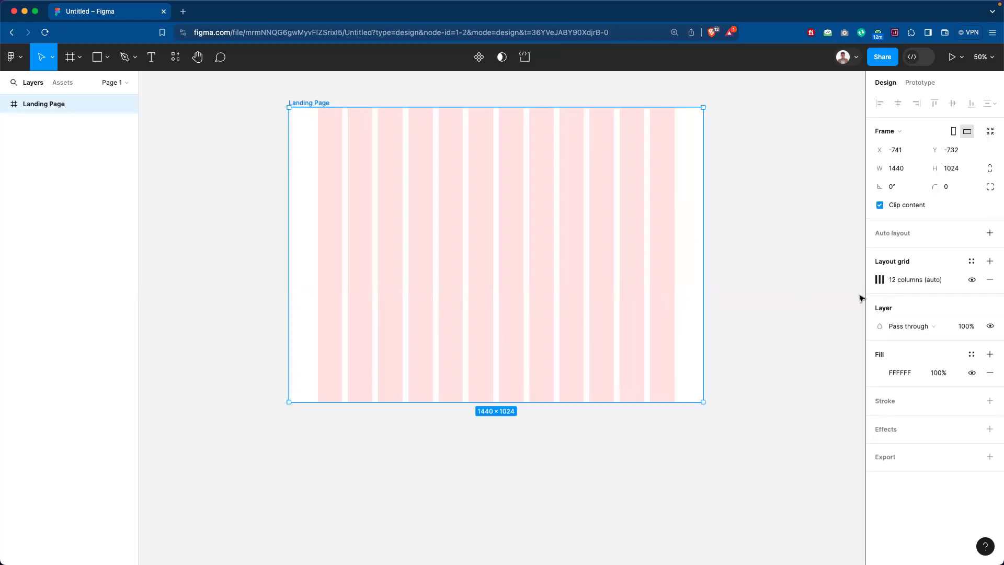
click(880, 279)
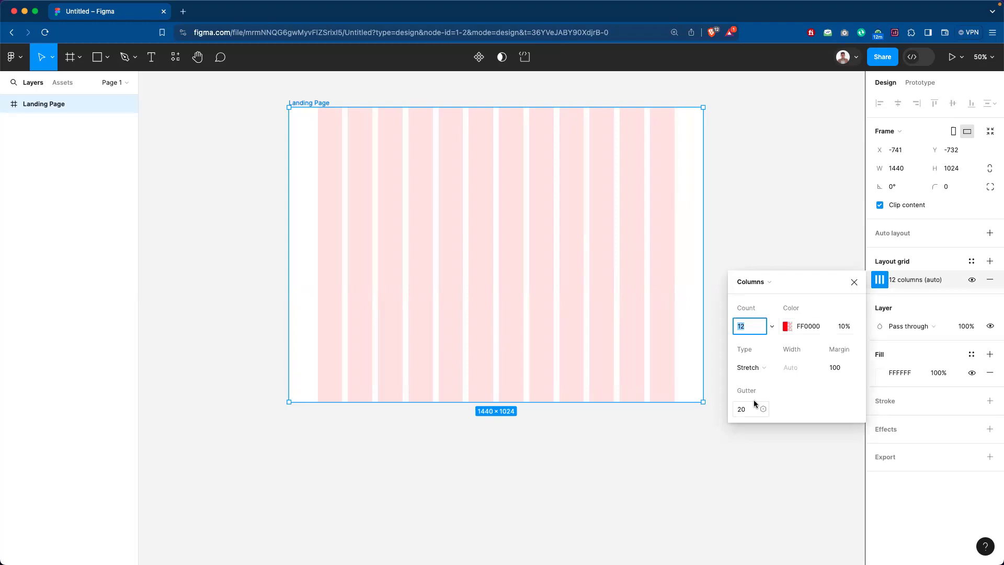
click(745, 410)
key(Return)
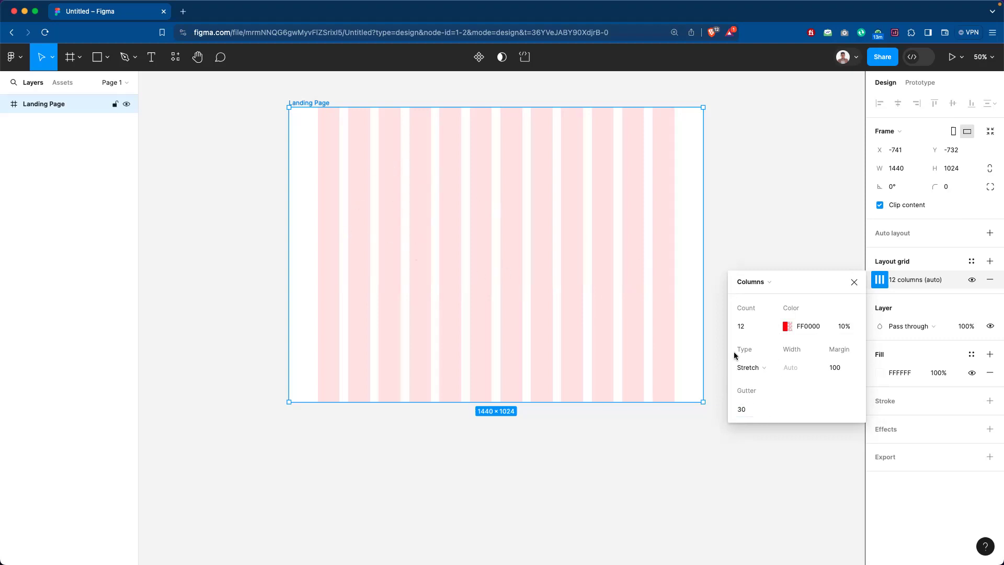
text(20)
key(Return)
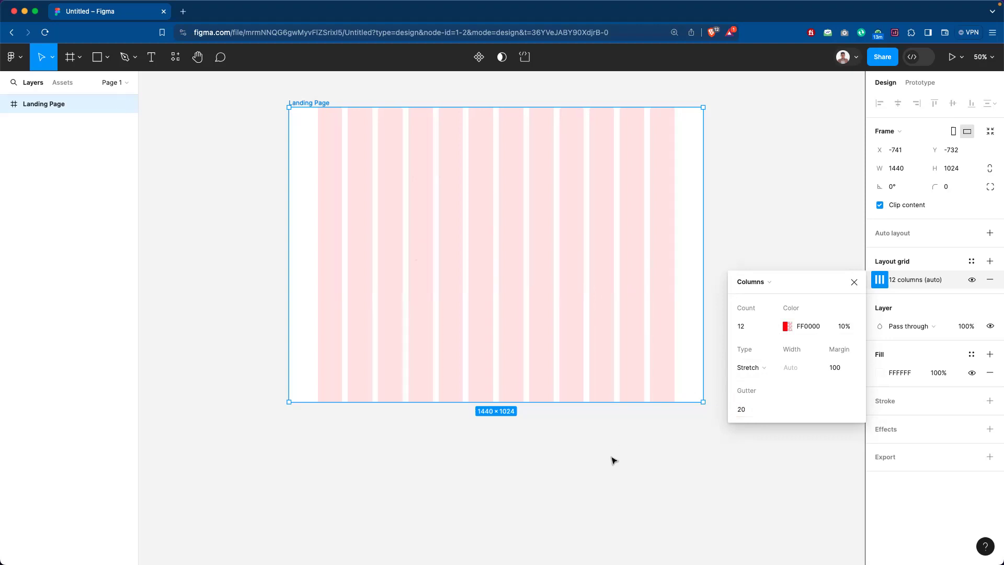
Move the Landing Page frame slightly higher on the canvas, to about X -733, Y -826.
click(610, 426)
drag(671, 354, 673, 327)
click(727, 300)
Lighten the colour of the Landing Page frame's column grid to FFCBCB.
click(664, 274)
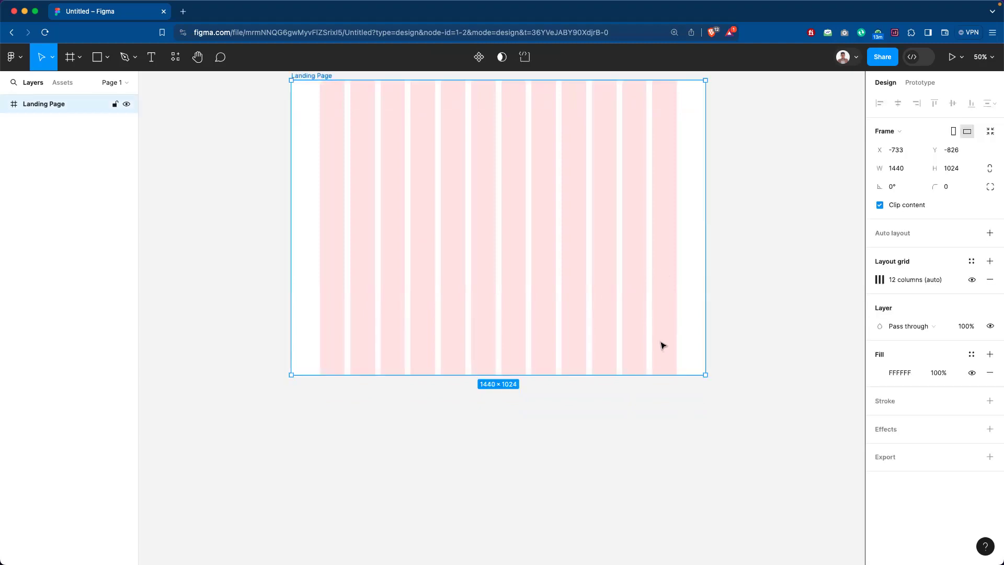
click(880, 280)
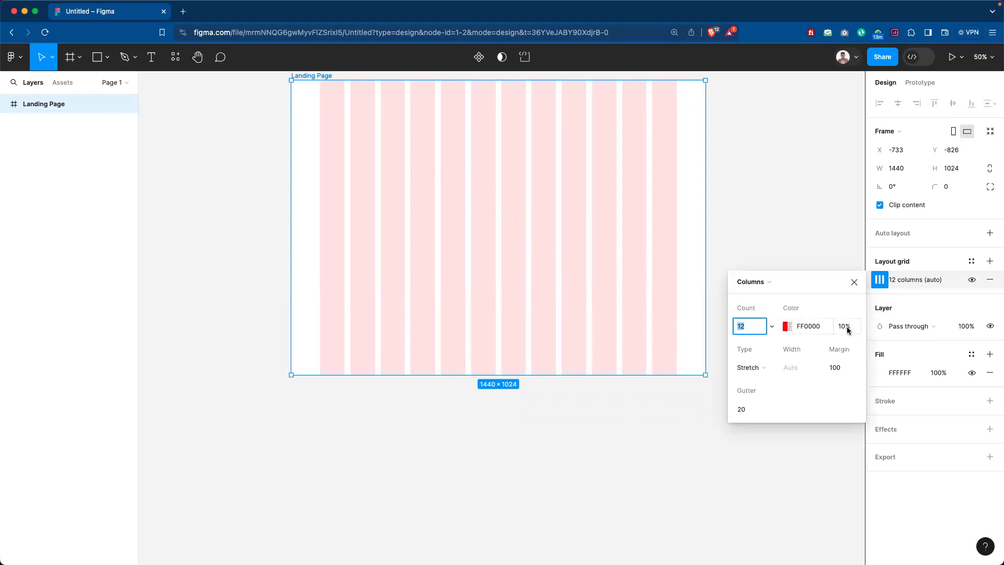
click(786, 326)
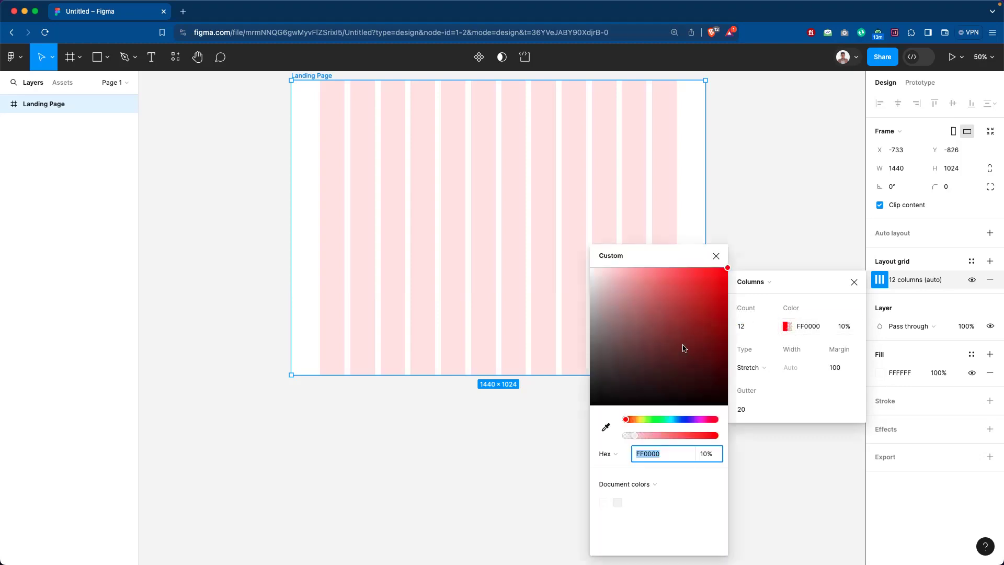
drag(610, 279, 617, 269)
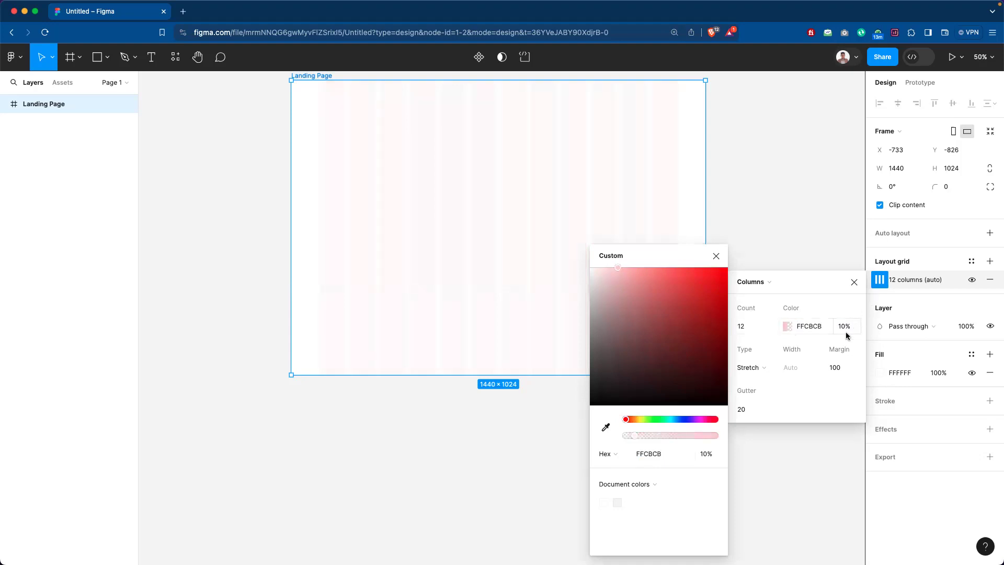
click(792, 251)
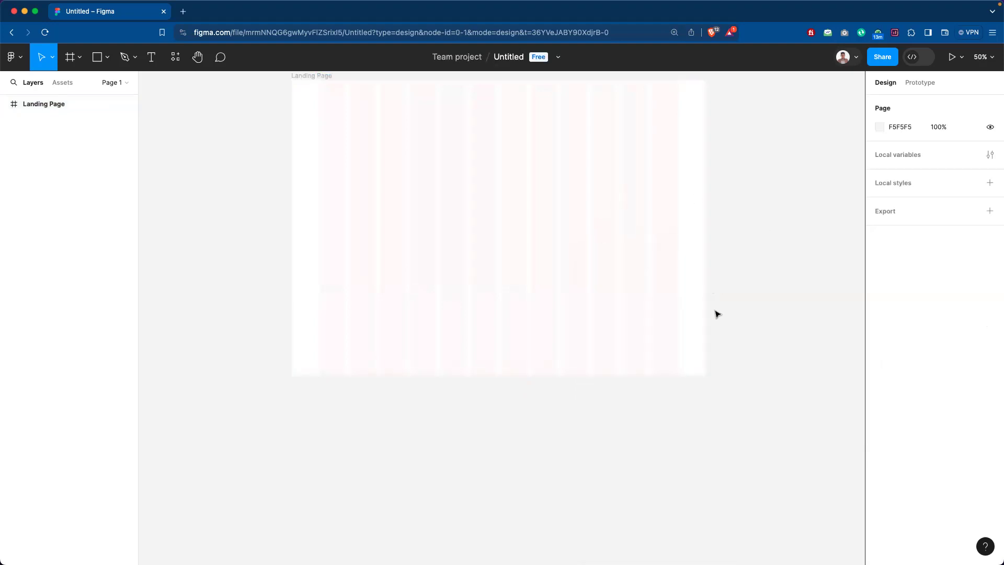
Hide and show again the Landing Page frame's fill and its layout grid.
click(665, 307)
drag(664, 307, 676, 349)
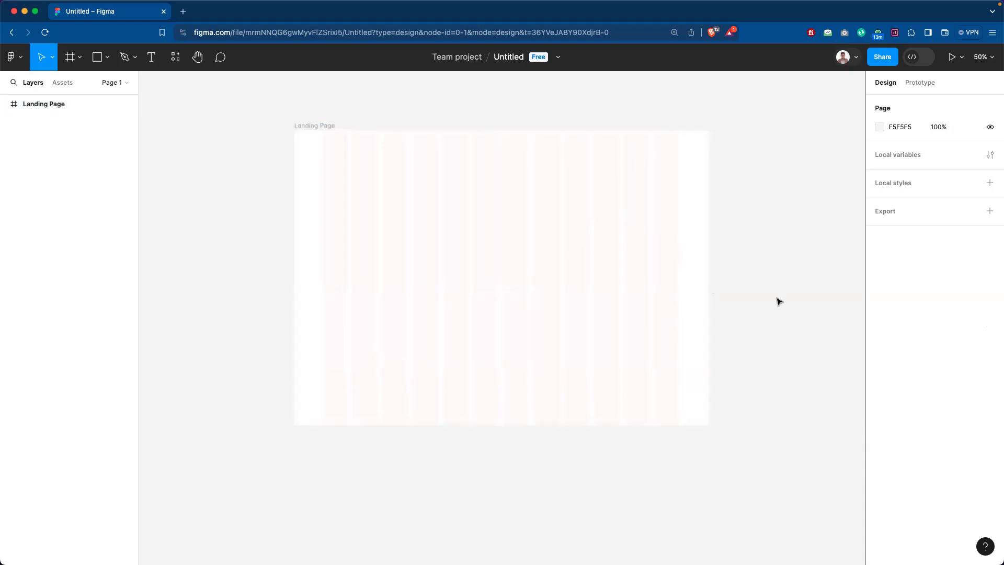
click(631, 240)
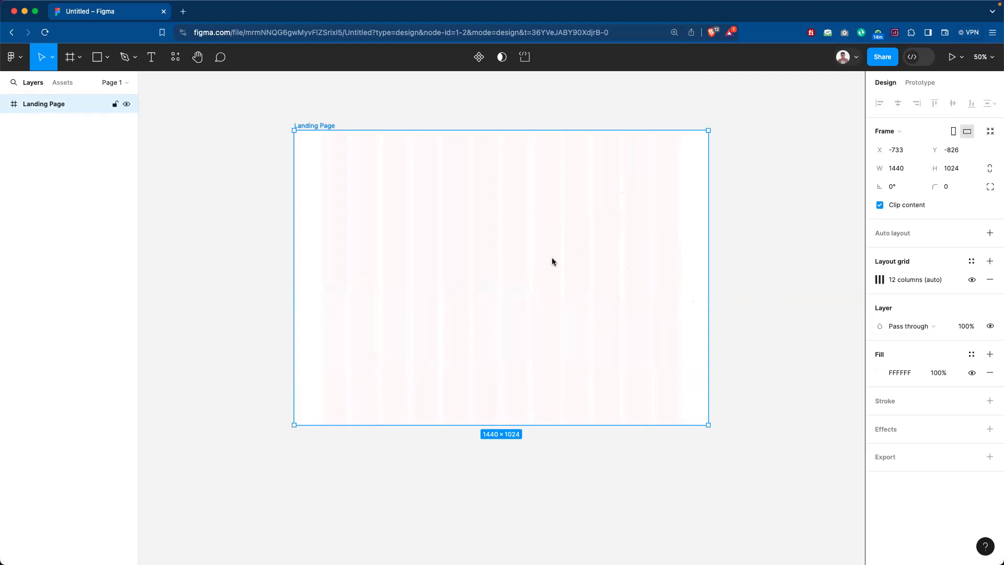
click(972, 373)
click(972, 373)
click(972, 280)
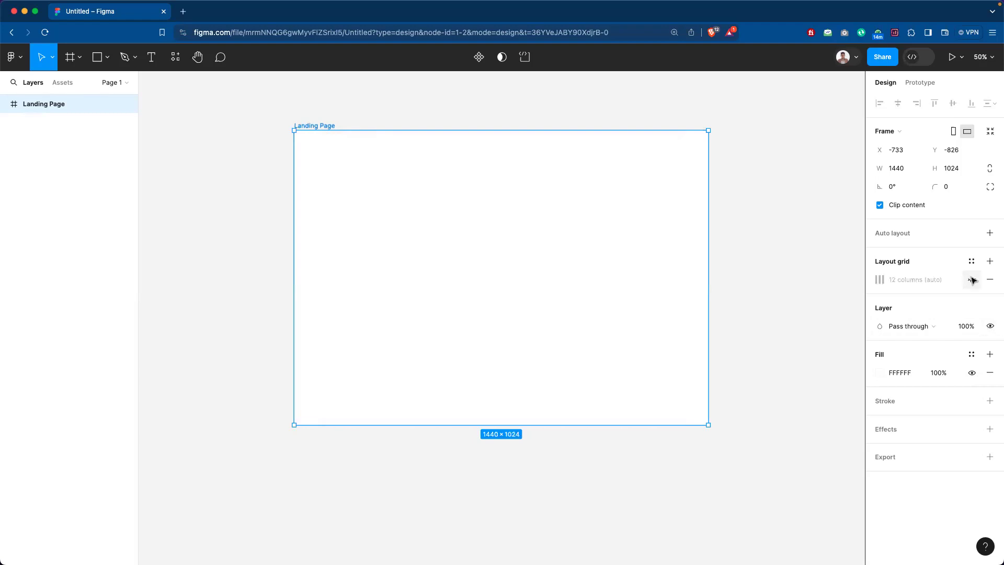
click(972, 280)
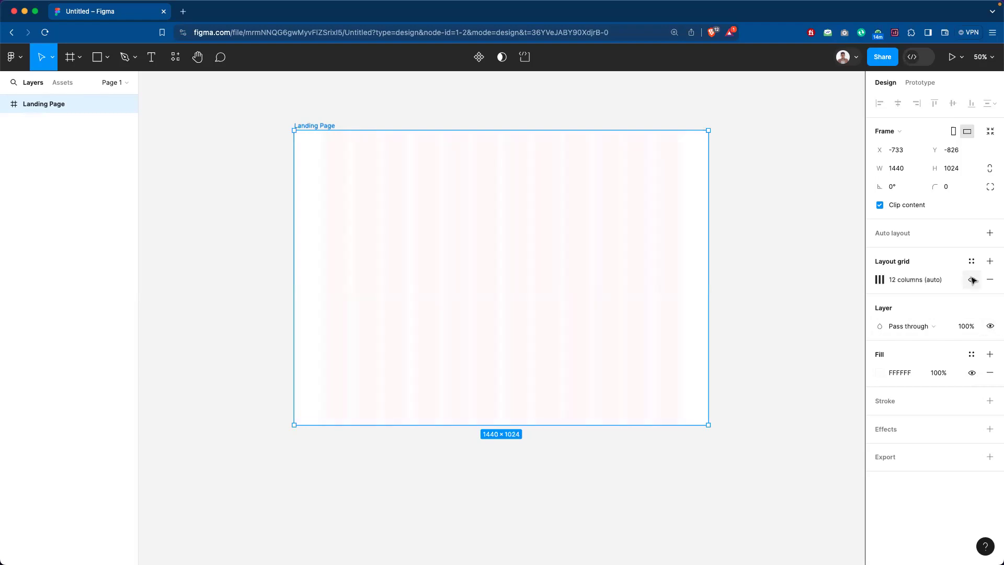
Set the colour of the Landing Page frame's column grid to the stronger pink FF7F7F.
click(880, 280)
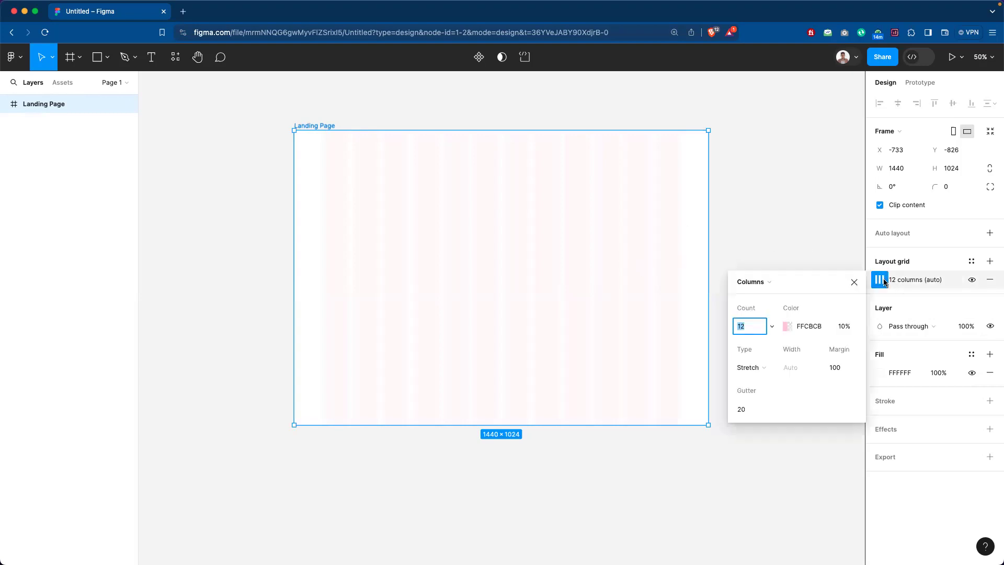
click(787, 326)
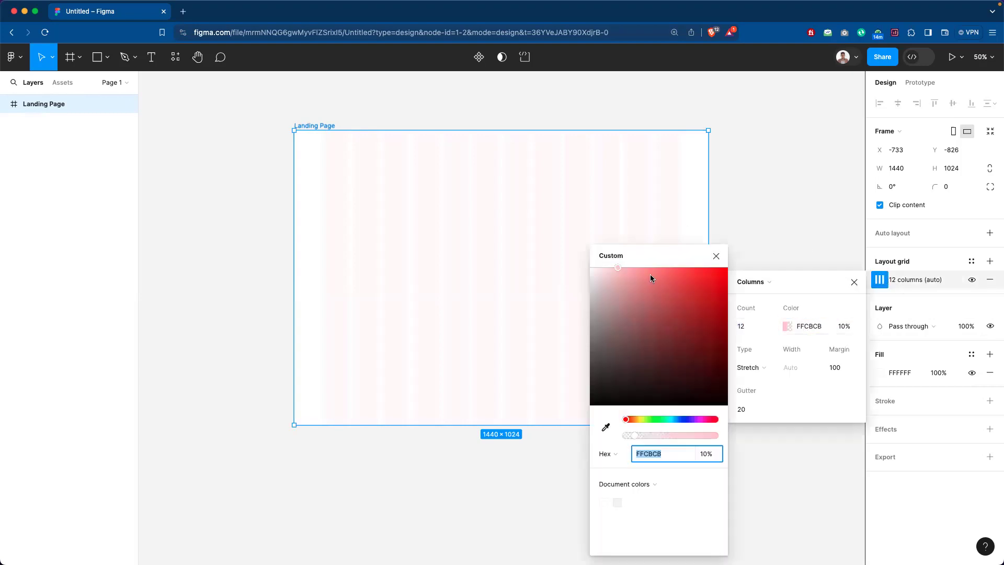
drag(627, 271, 660, 269)
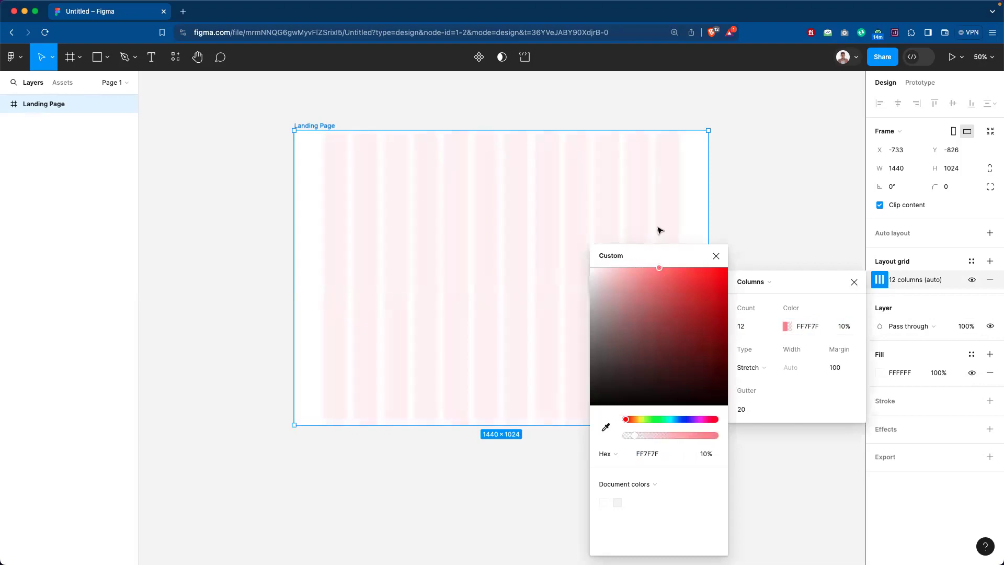
click(771, 218)
scroll(545, 388, down, 3)
scroll(538, 388, up, 3)
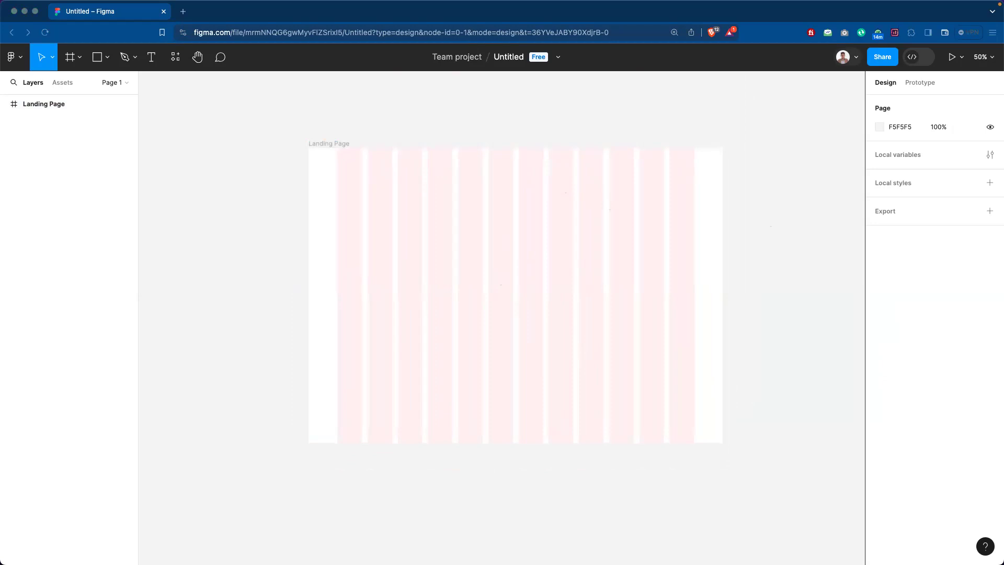
click(742, 254)
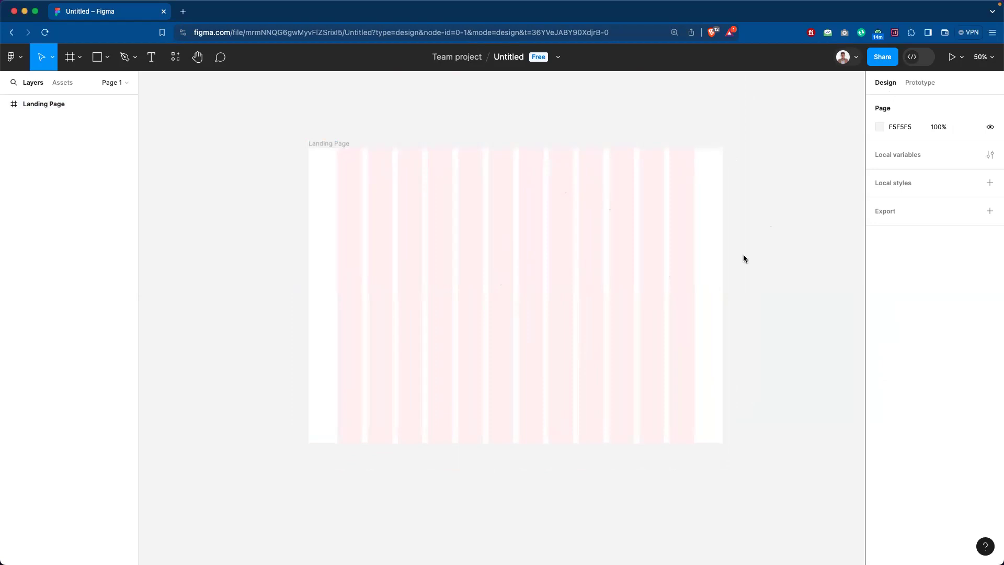
Draw a rectangle about 1440 × 142 across the full width of the Landing Page frame's upper edge.
click(96, 60)
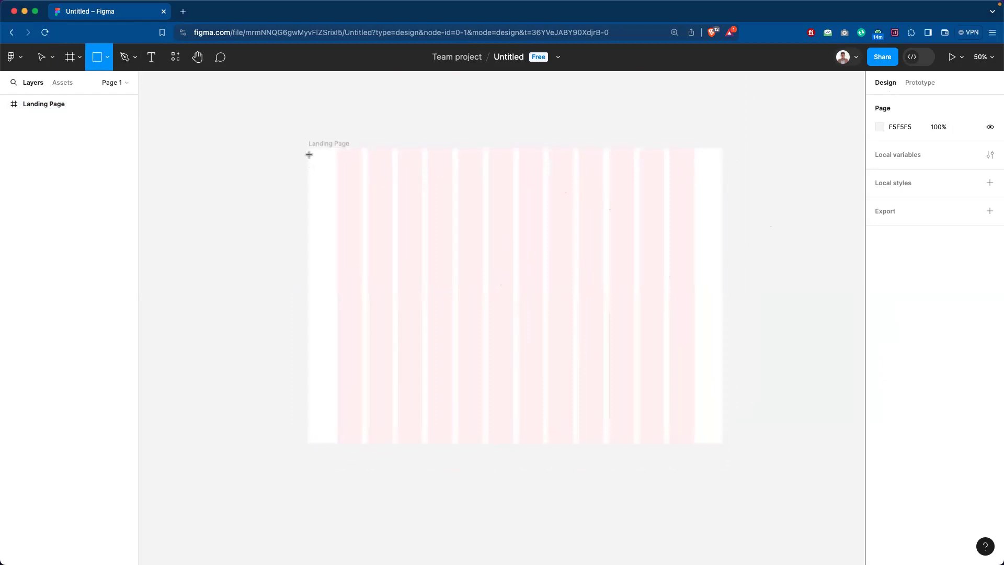
drag(309, 149, 721, 191)
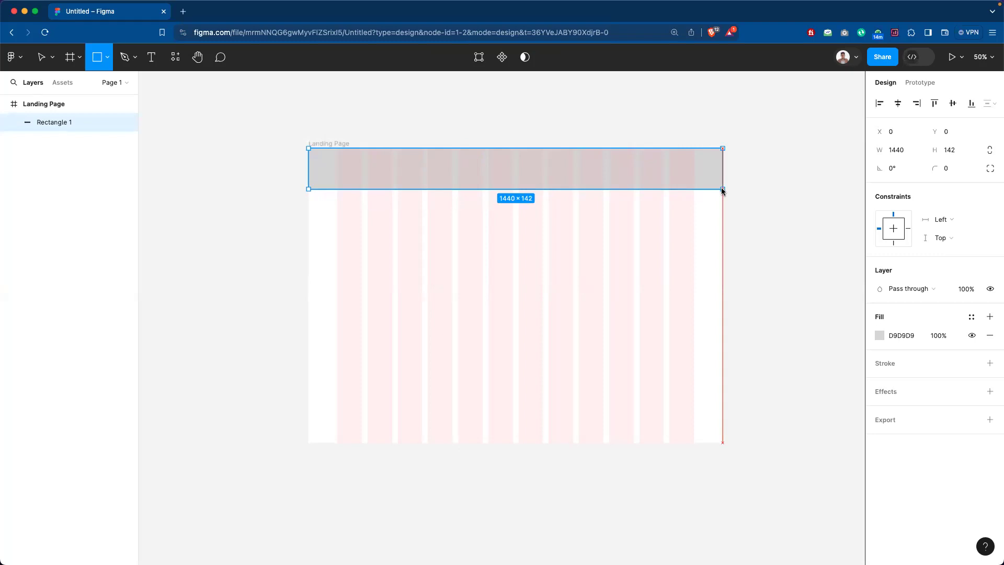
drag(722, 191, 723, 191)
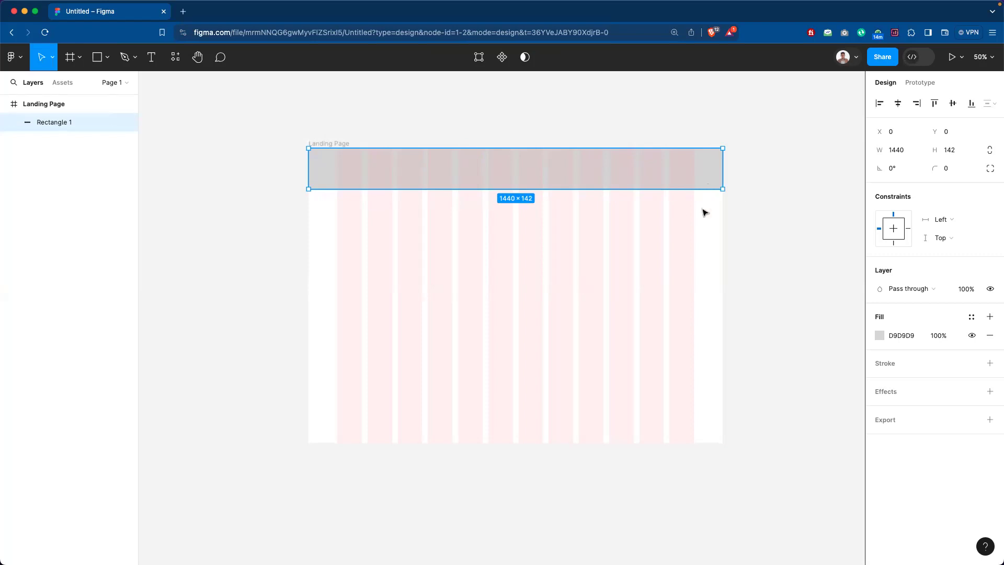
drag(736, 308, 600, 347)
click(47, 104)
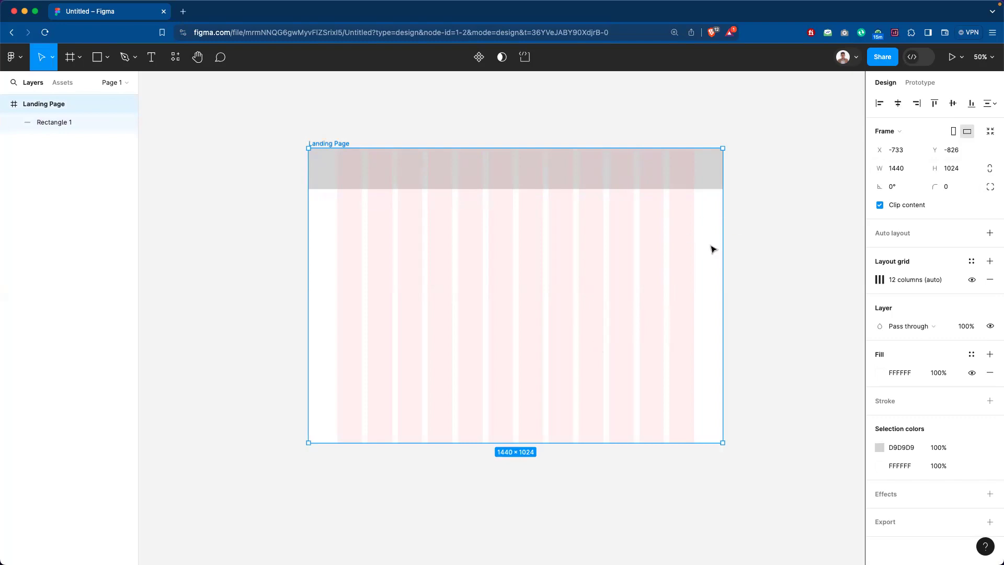
click(758, 212)
click(717, 165)
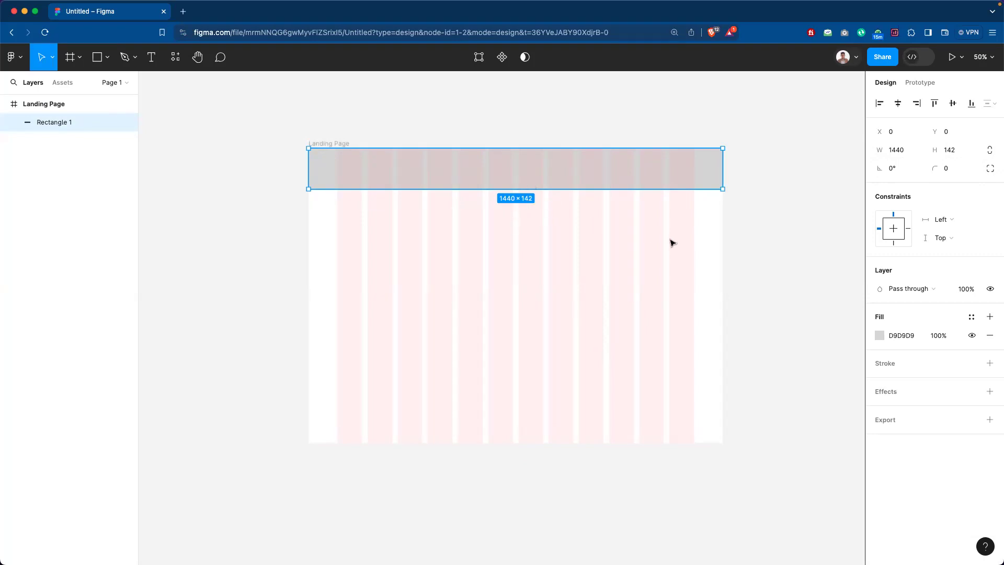
click(763, 224)
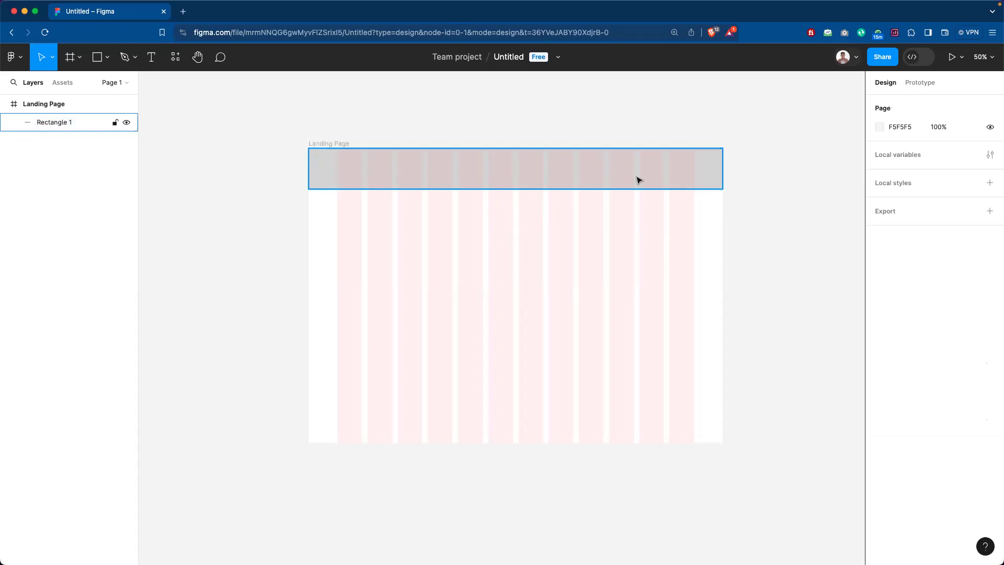
click(637, 180)
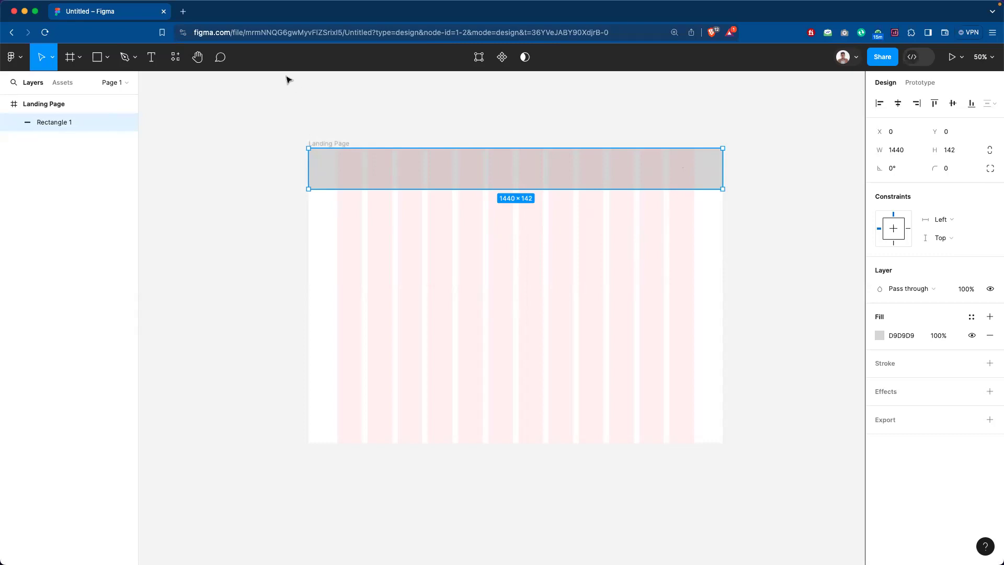
Draw a rectangle about 136 × 122 on the empty canvas beside the Landing Page frame and place a copy directly below it.
click(97, 58)
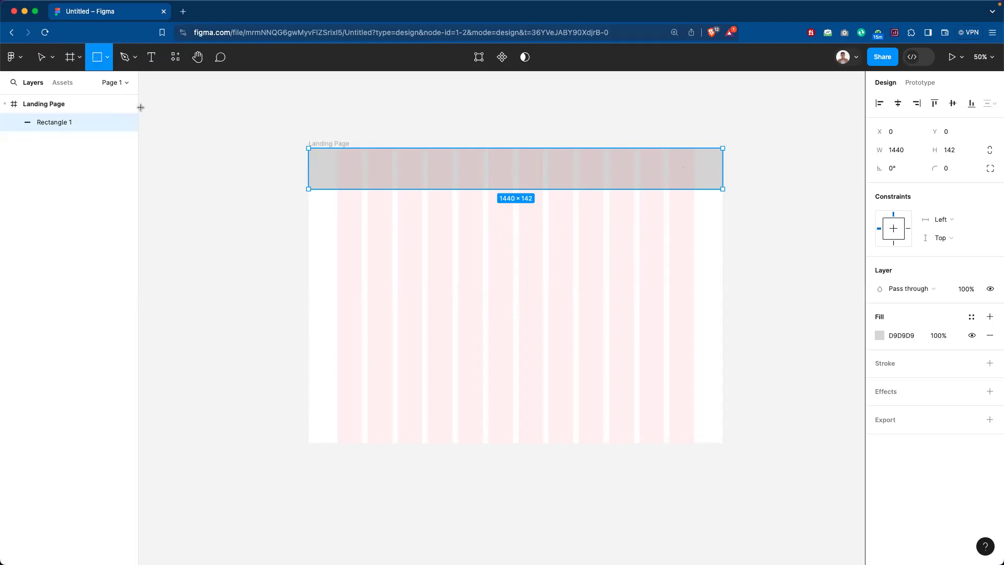
drag(196, 158, 235, 195)
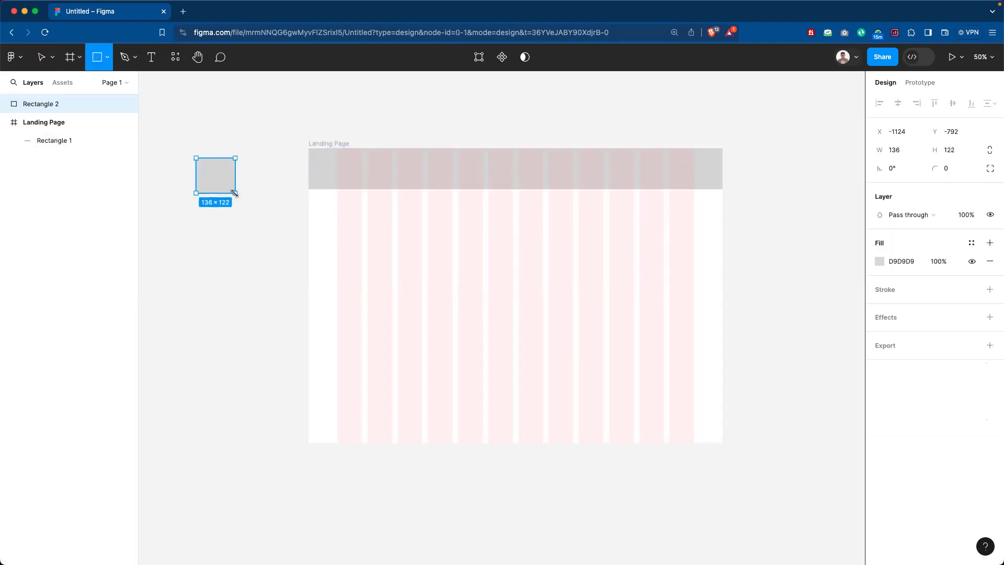
click(226, 104)
click(228, 190)
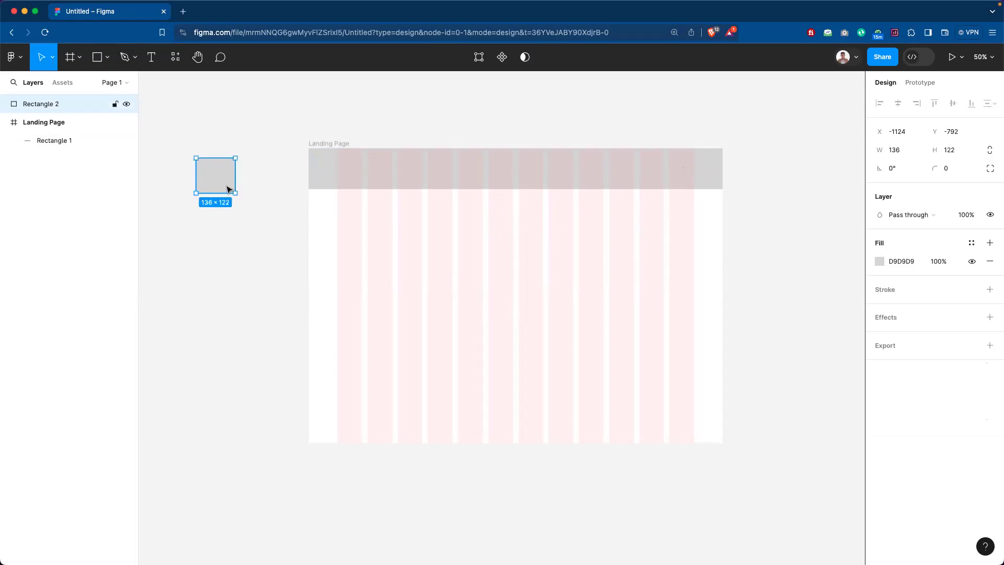
drag(228, 187, 228, 234)
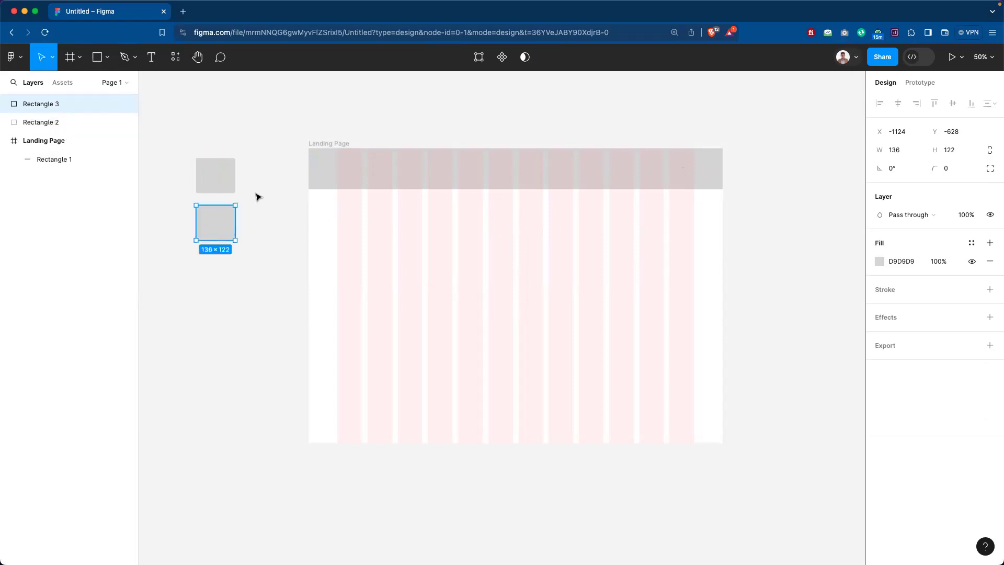
click(259, 183)
Set the fill of the upper swatch beside the Landing Page frame to 000110.
click(218, 178)
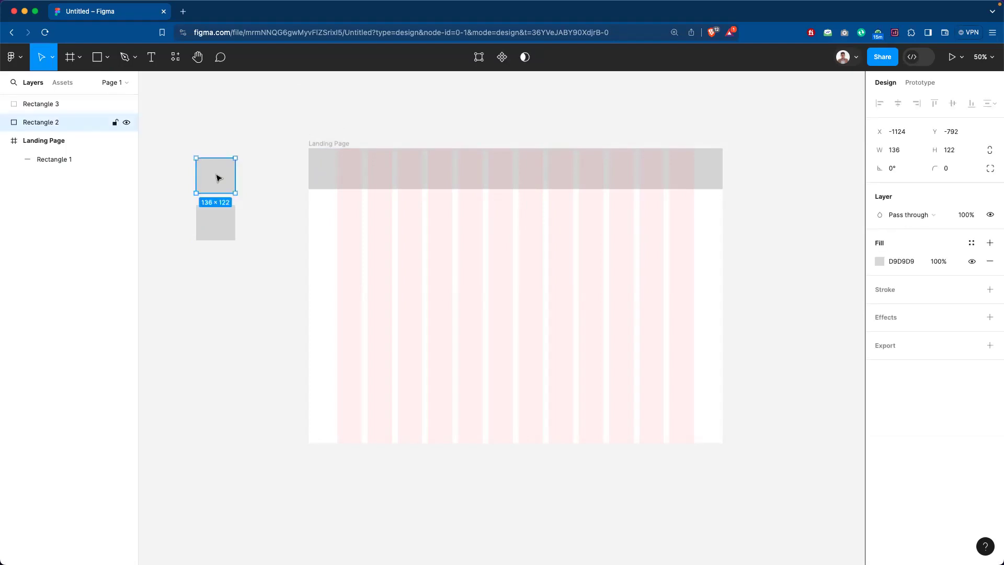
click(880, 261)
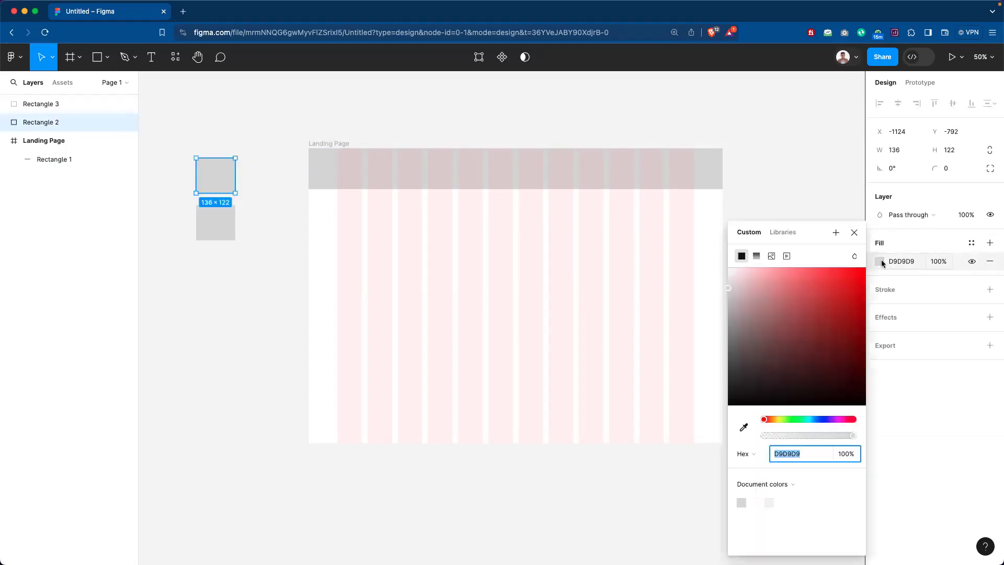
text(000110)
key(Return)
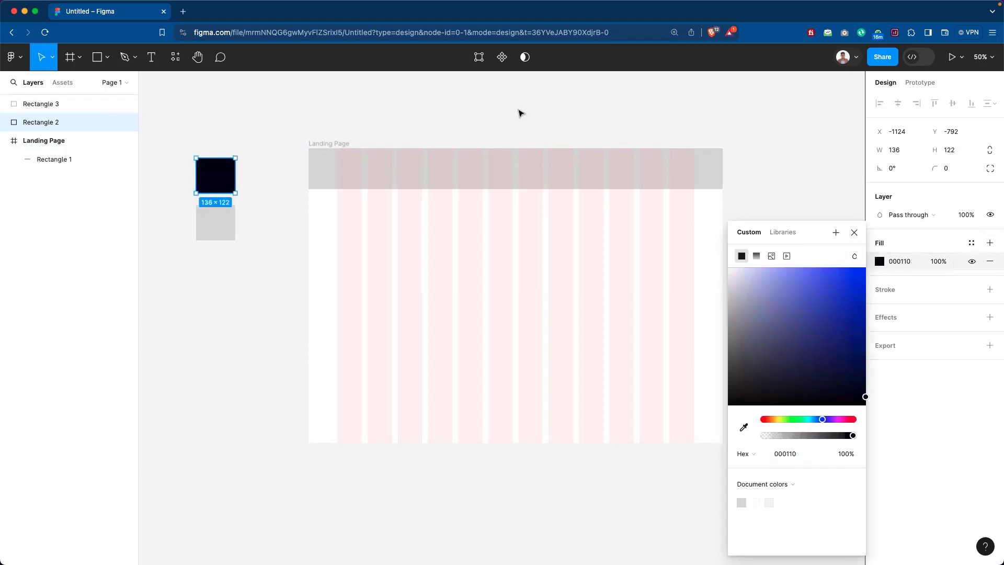
click(262, 234)
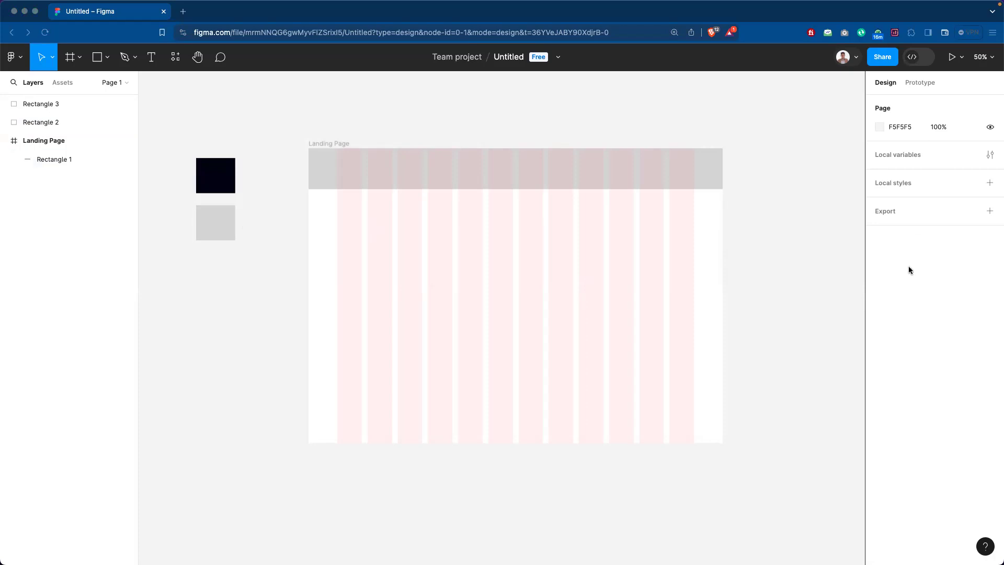
Set the fill of the lower grey swatch beside the Landing Page frame to 878CFF.
click(220, 237)
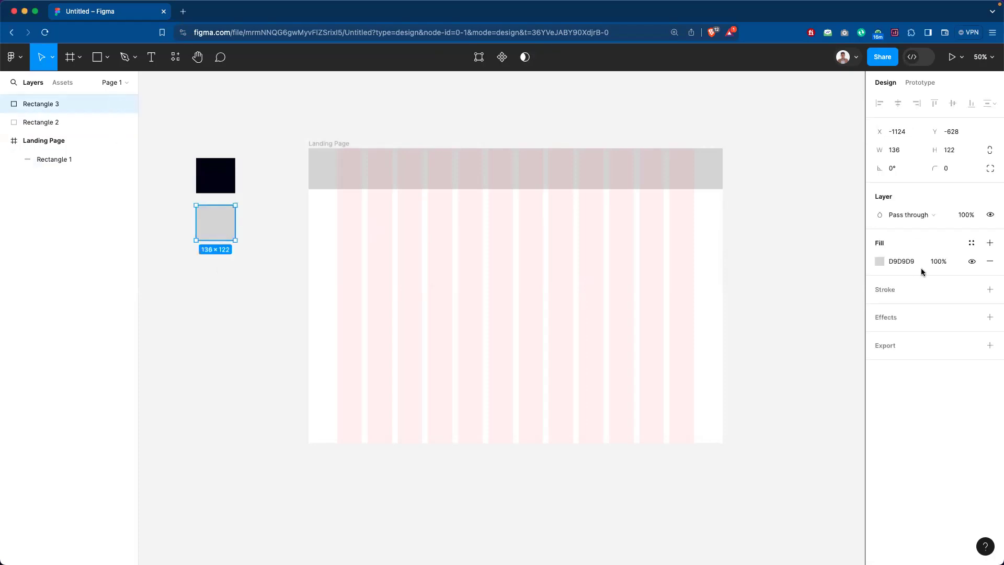
click(879, 261)
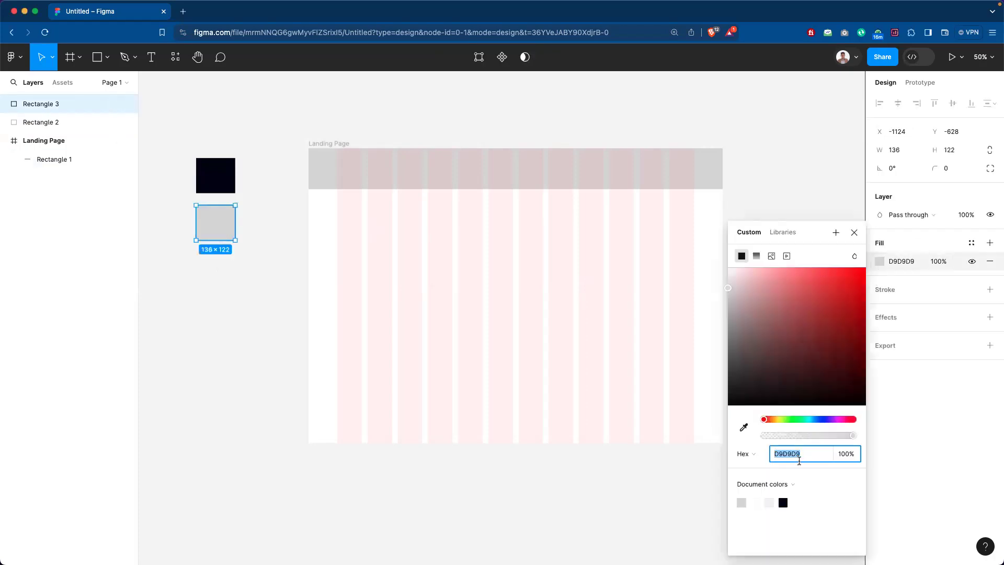
text(878CFF)
key(Return)
click(249, 208)
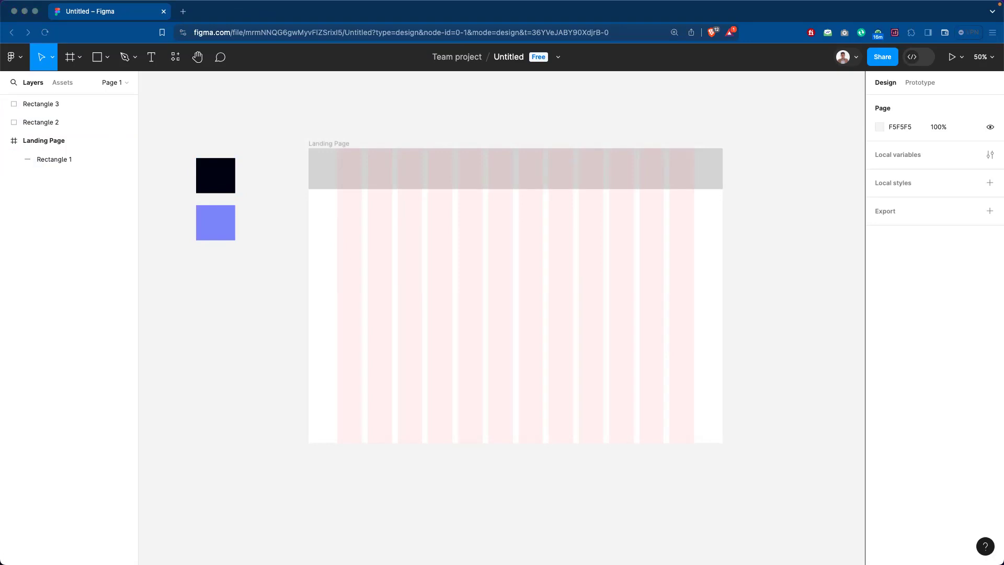
Duplicate the 878CFF swatch and place the copy directly below it.
click(216, 236)
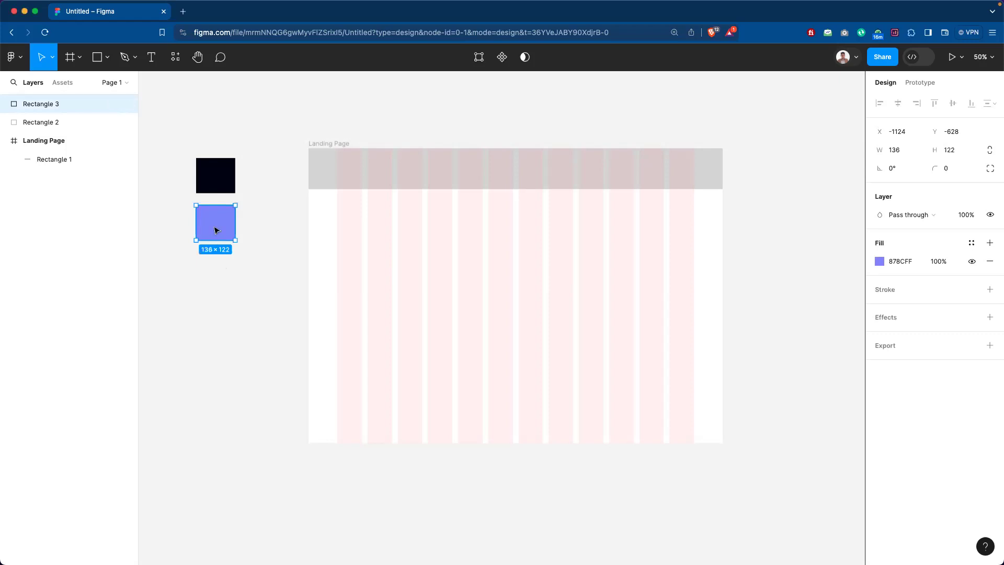
drag(219, 226, 219, 281)
click(260, 220)
Set the lowest swatch's fill to 6F6F6F and move it up slightly to match the spacing between the other swatches.
click(215, 274)
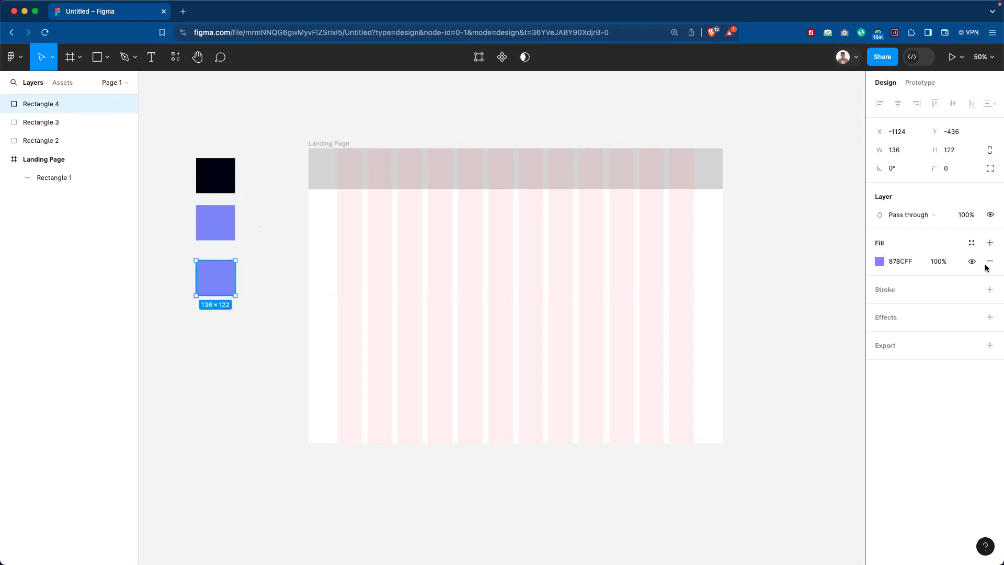
click(880, 262)
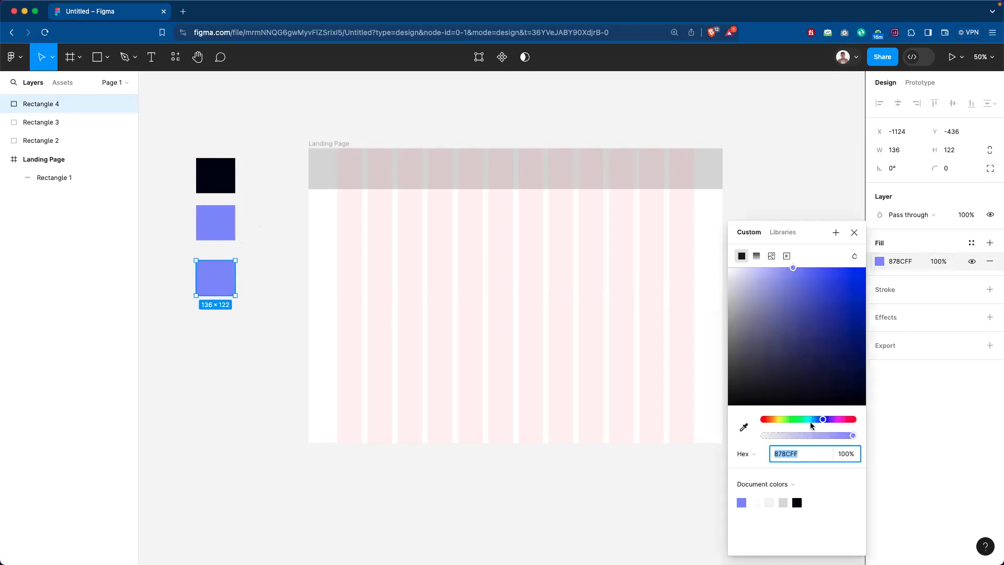
text(6F6F6F)
click(252, 322)
drag(223, 277, 222, 270)
click(270, 225)
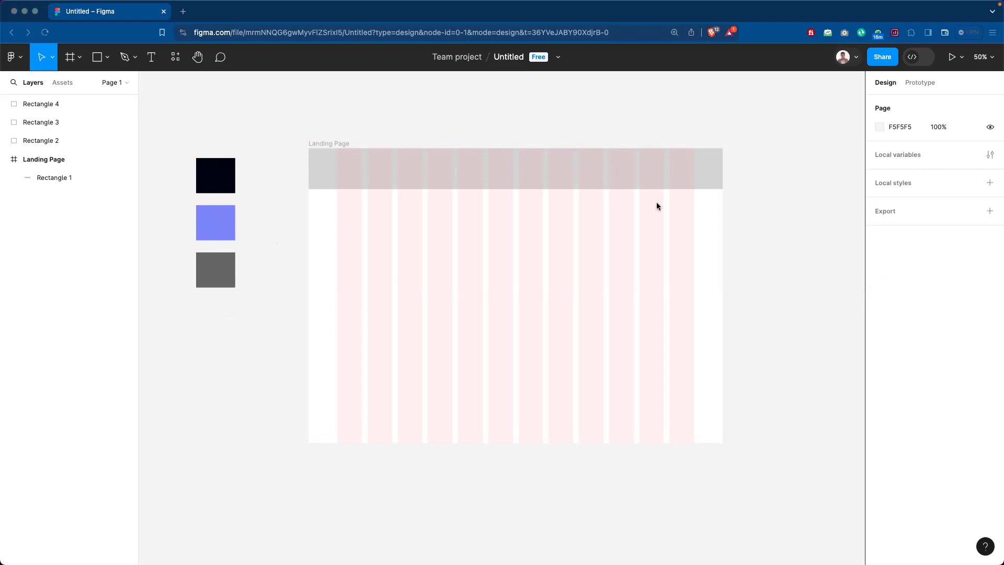
Fill the header rectangle with the colour 000110 sampled from the dark swatch.
click(719, 155)
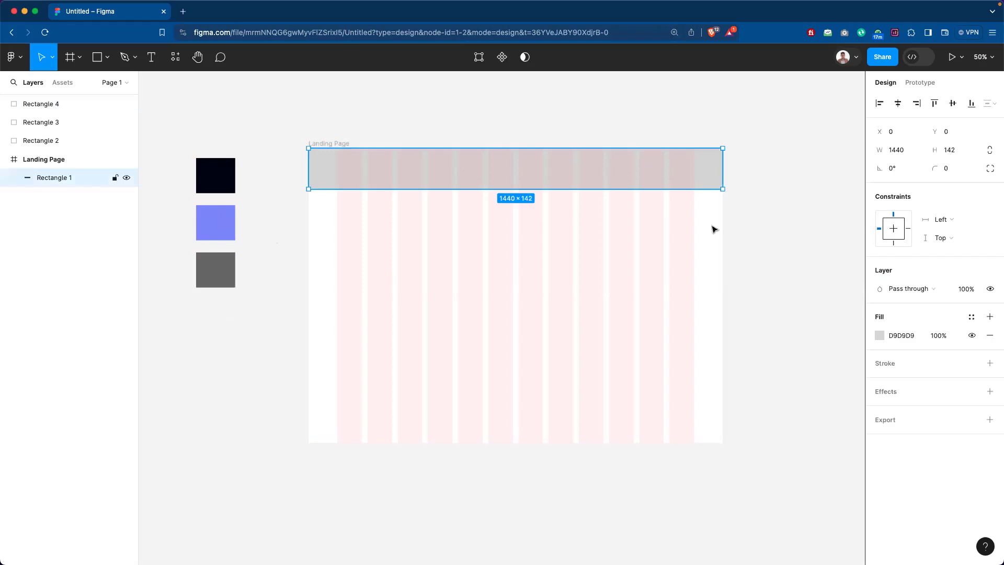
click(881, 339)
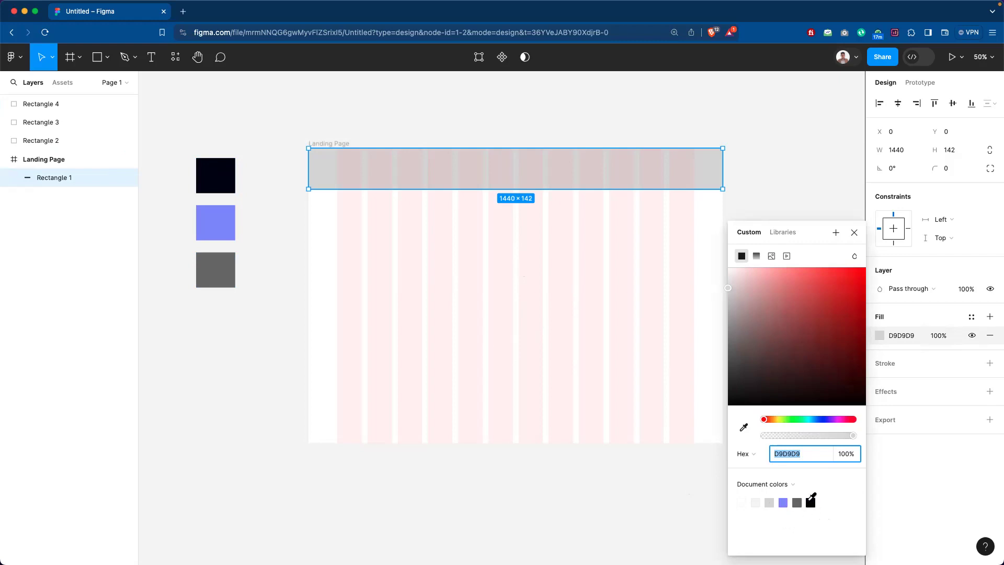
click(744, 427)
click(211, 172)
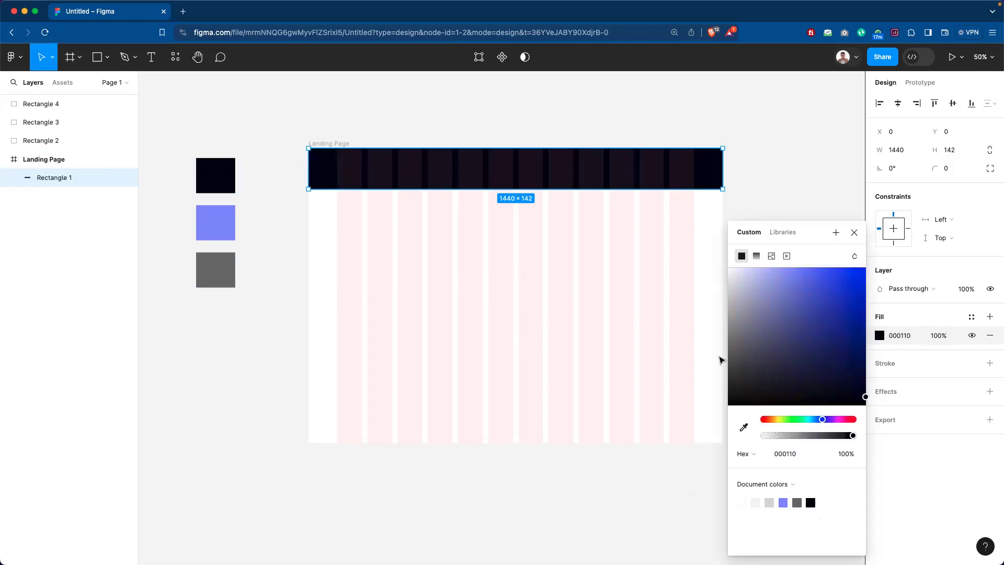
click(759, 197)
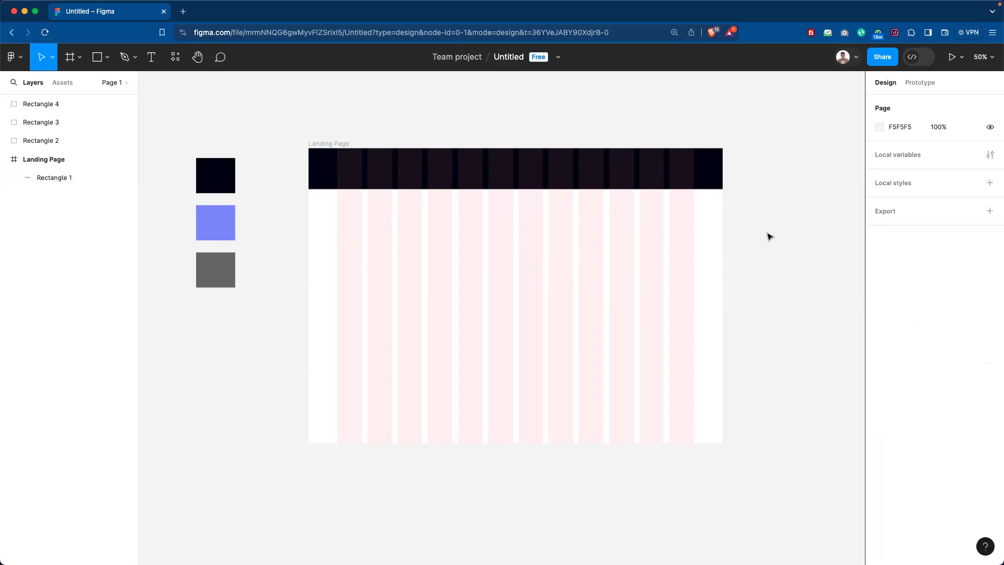
Set the margin of the Landing Page frame's 12-column grid to 50.
click(52, 161)
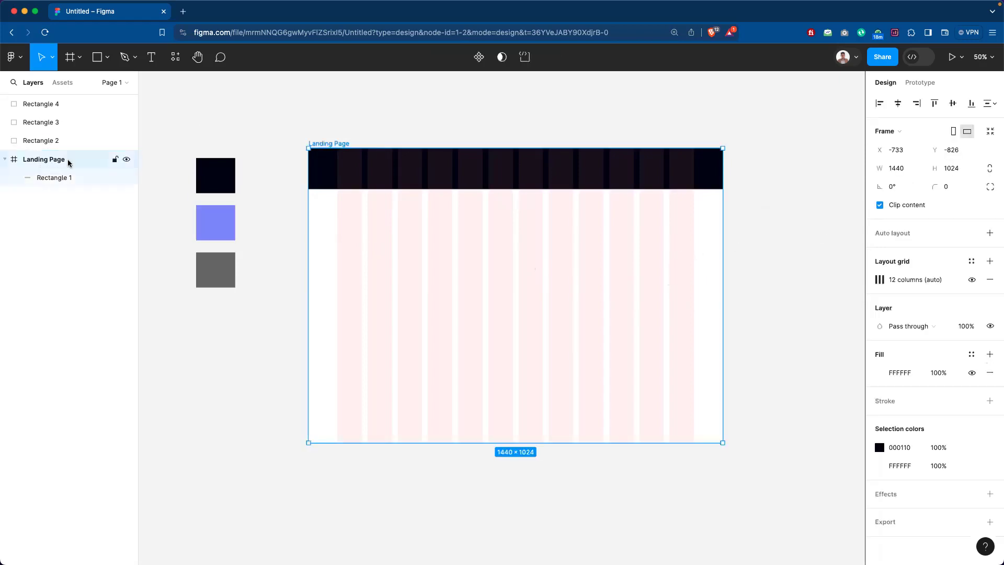
click(883, 281)
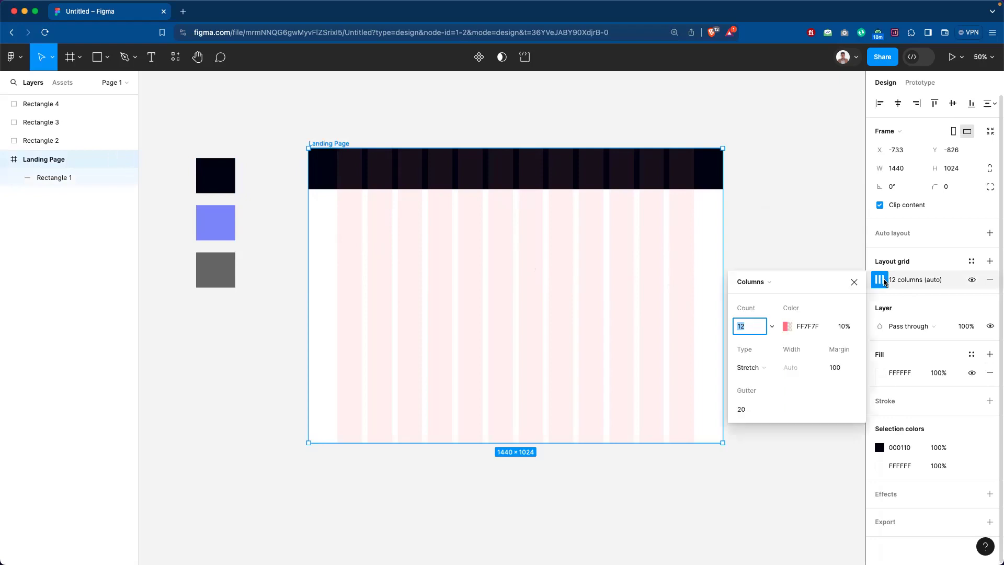
click(842, 368)
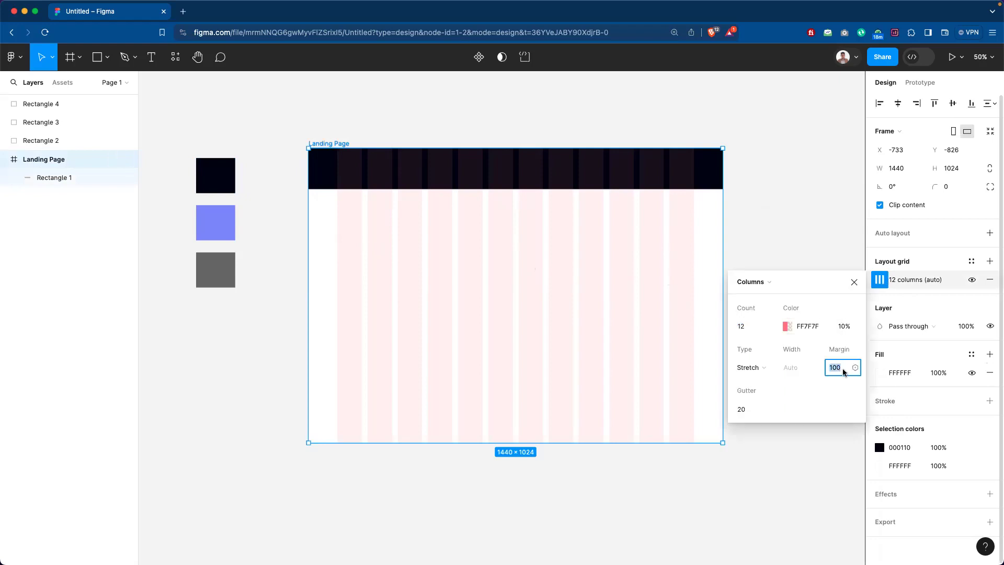
text(50)
key(Return)
click(759, 202)
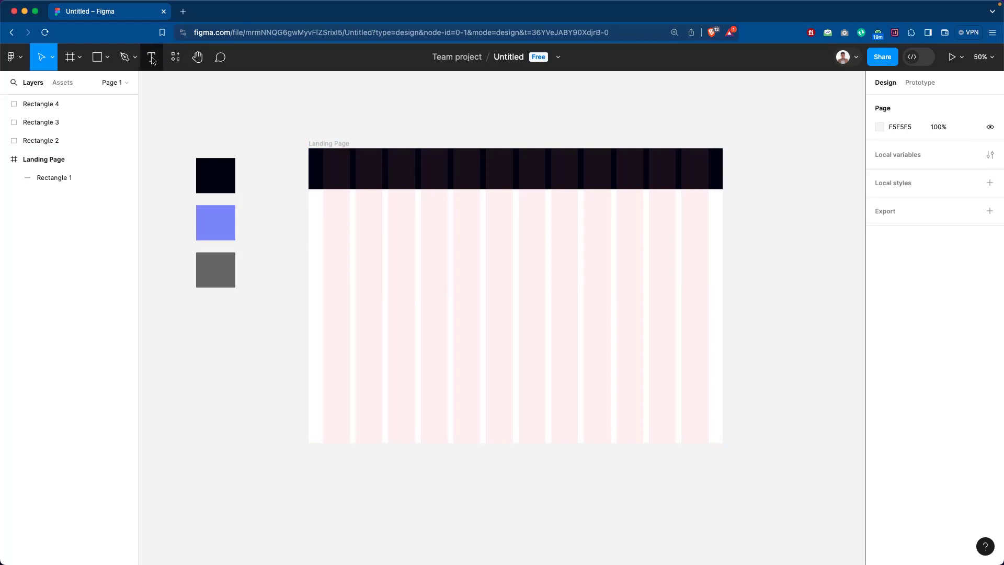
Add a text layer in the header over the third grid column with the logo's first name followed by a full stop.
click(152, 61)
click(384, 173)
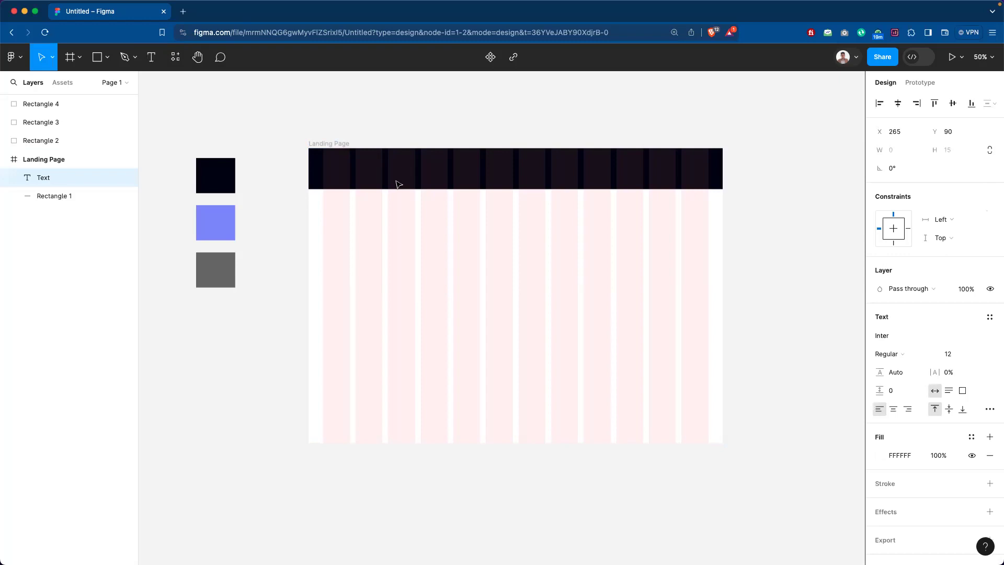
text(Jo)
key(Escape)
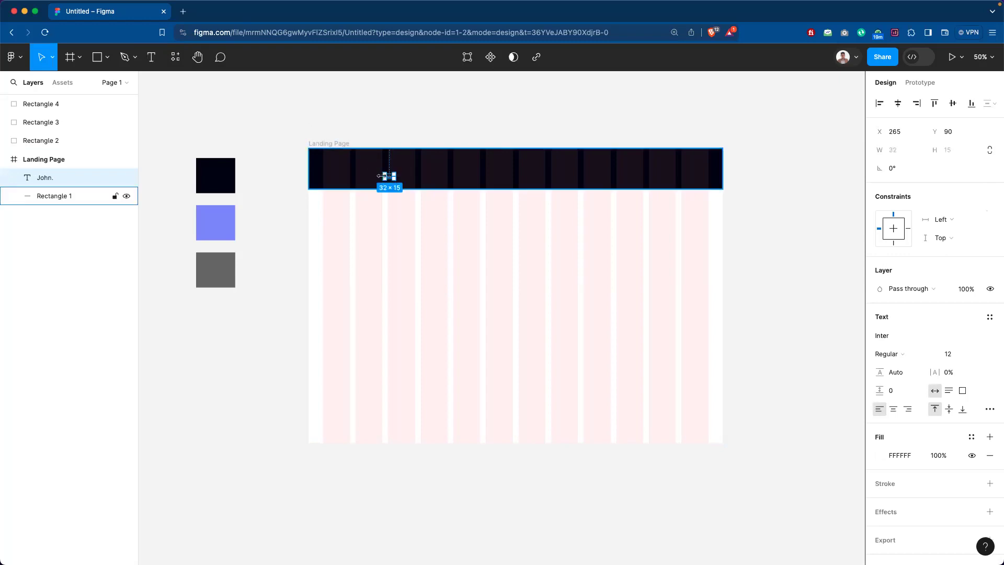
click(403, 122)
Open the font list for the header's logo text.
click(391, 178)
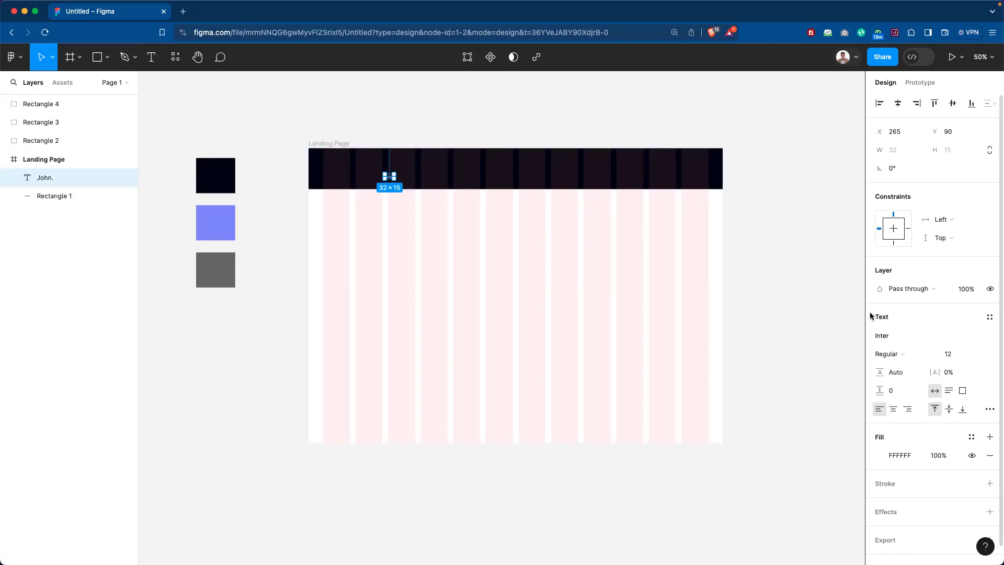
click(883, 336)
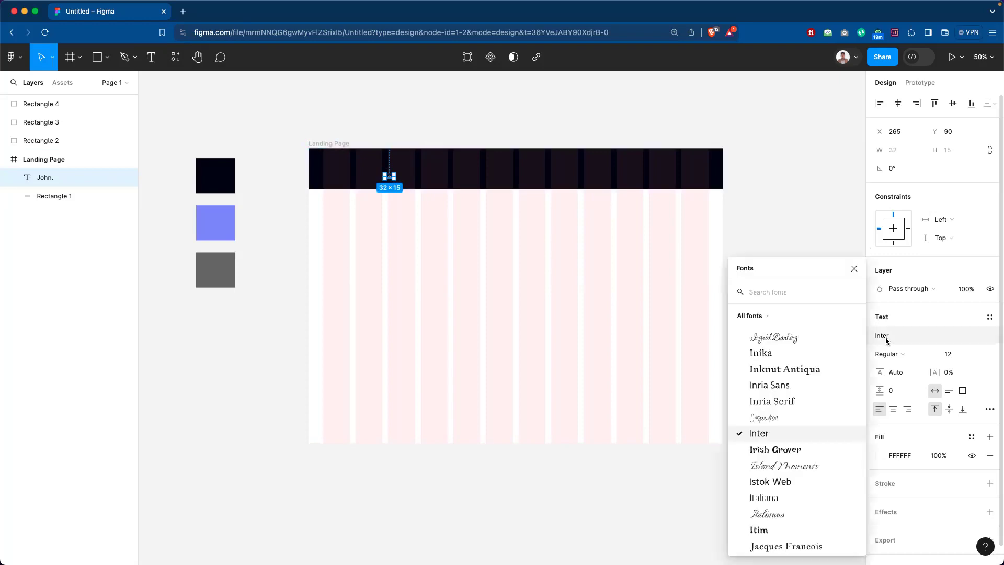
Search the web for "google font" in a new browser tab, look over the results and return to the Figma design.
click(183, 11)
text(google font)
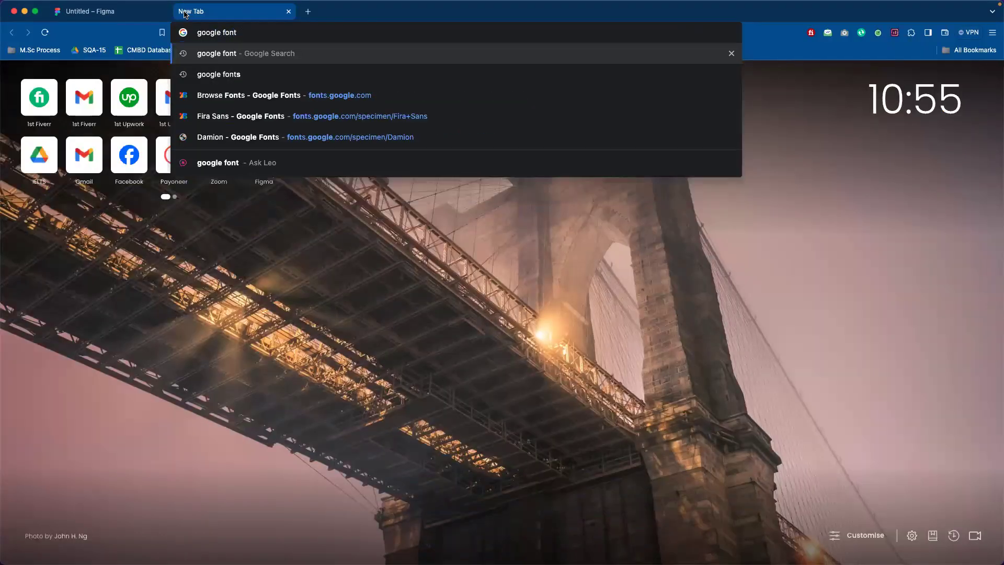
key(Return)
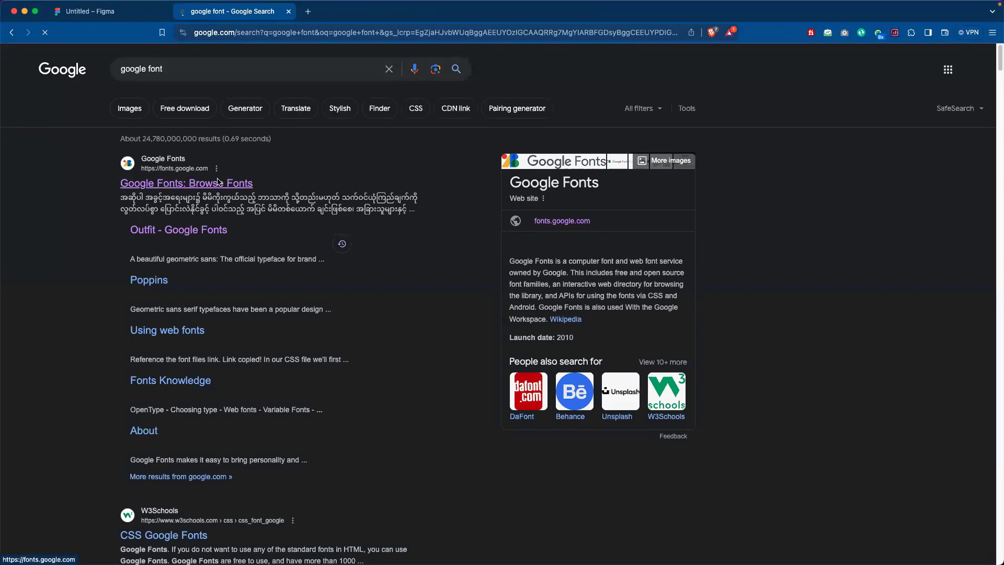
click(89, 11)
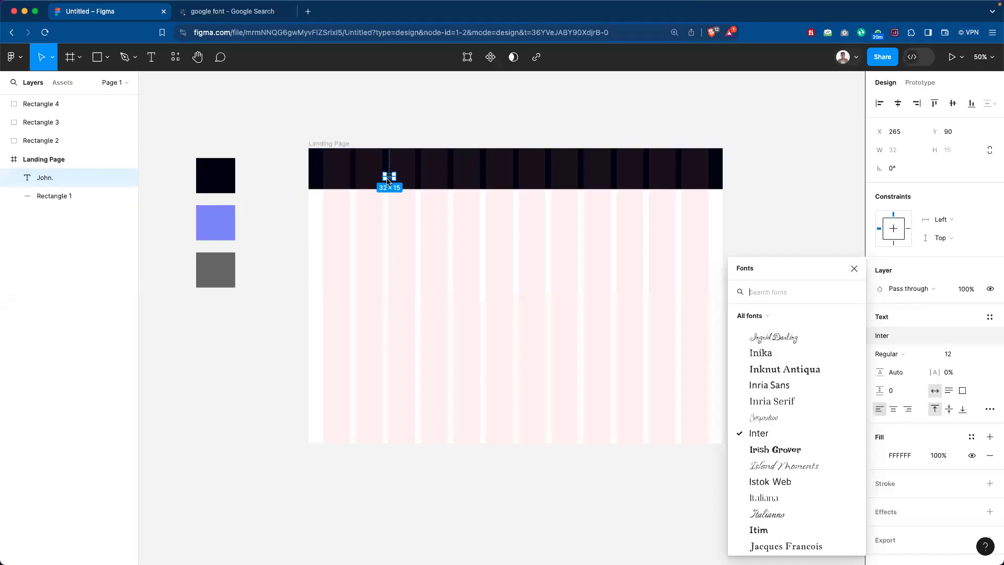
click(242, 20)
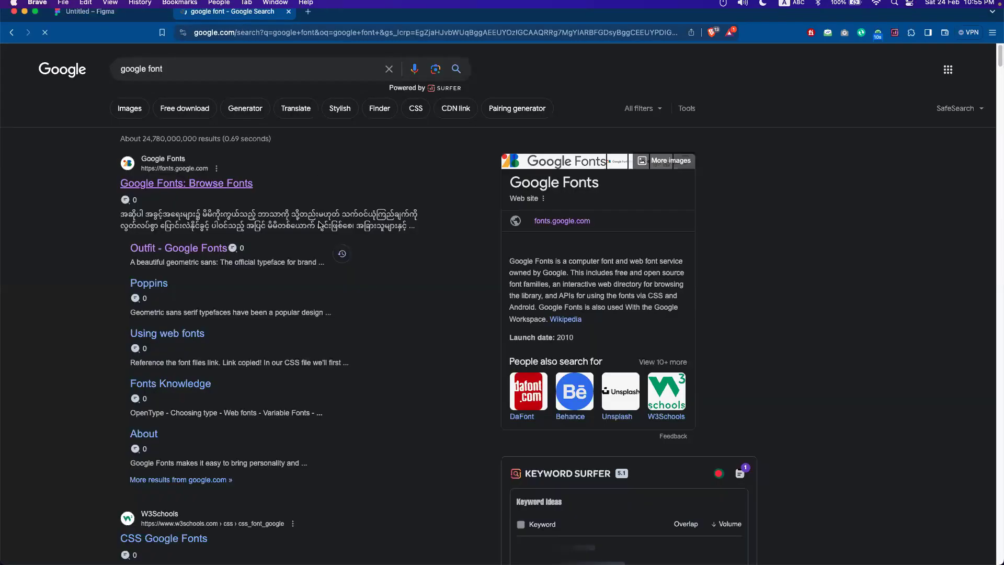
click(89, 19)
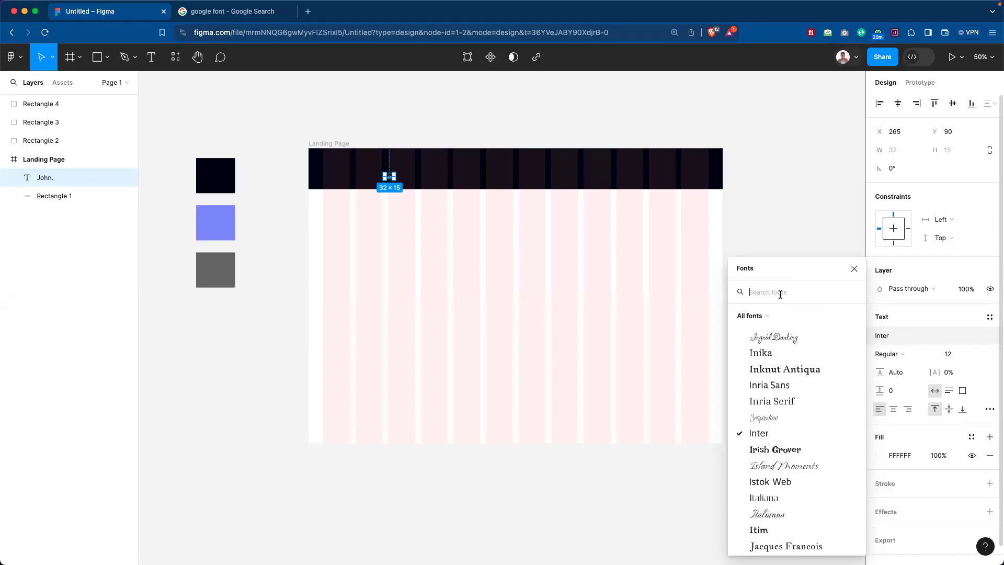
Set the header's logo text to the Poppins font in Bold at size 35.
text(popp)
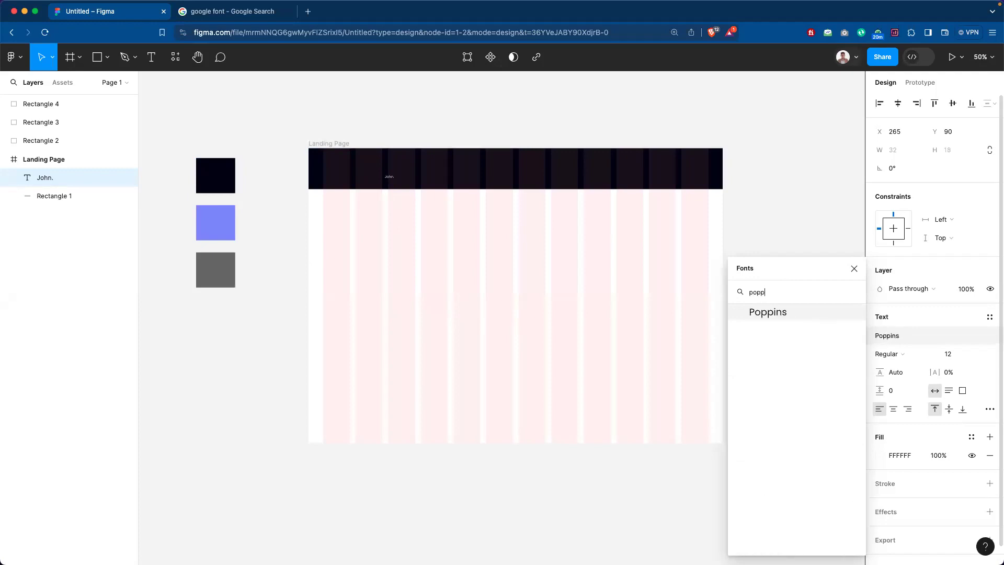
click(774, 313)
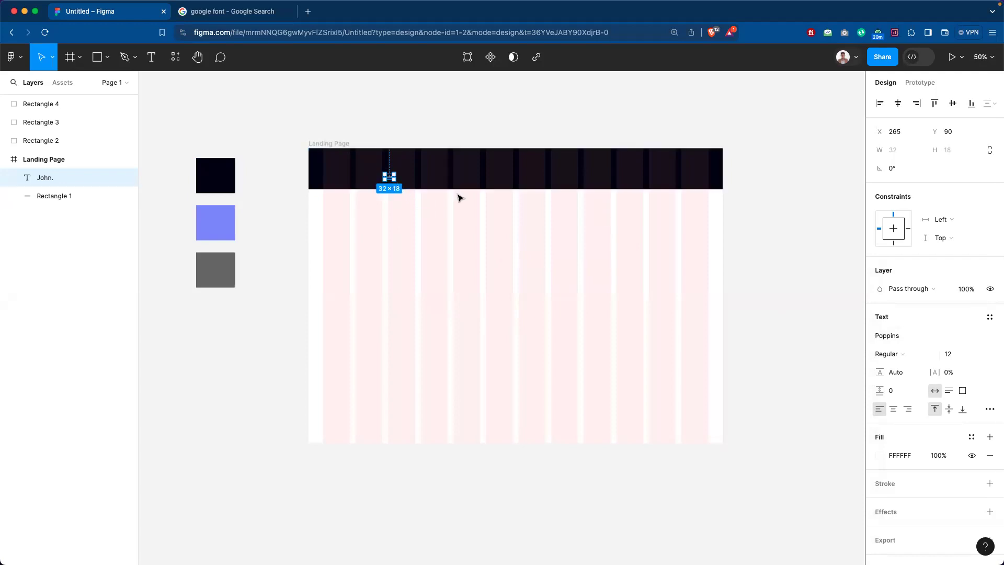
click(902, 355)
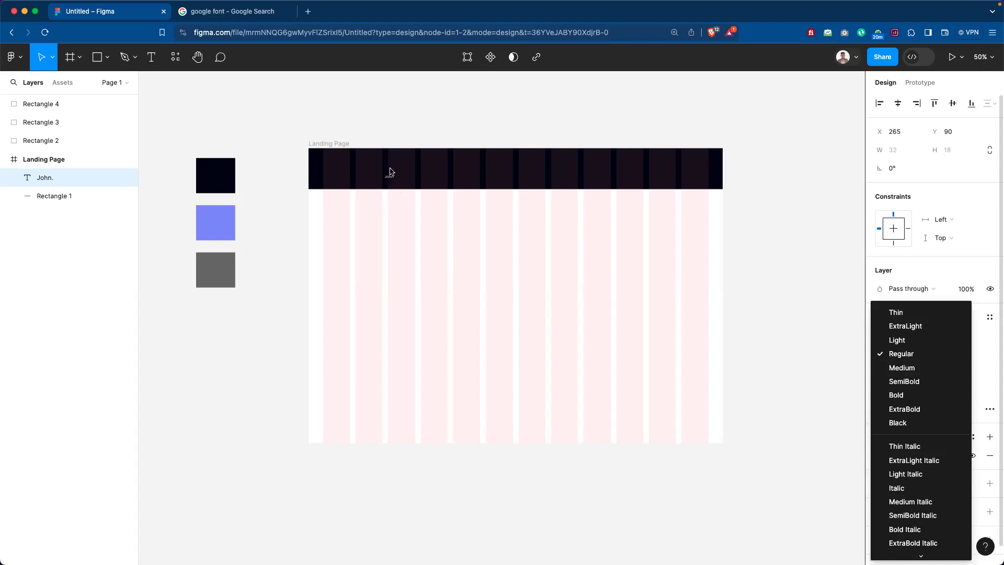
click(901, 400)
click(954, 354)
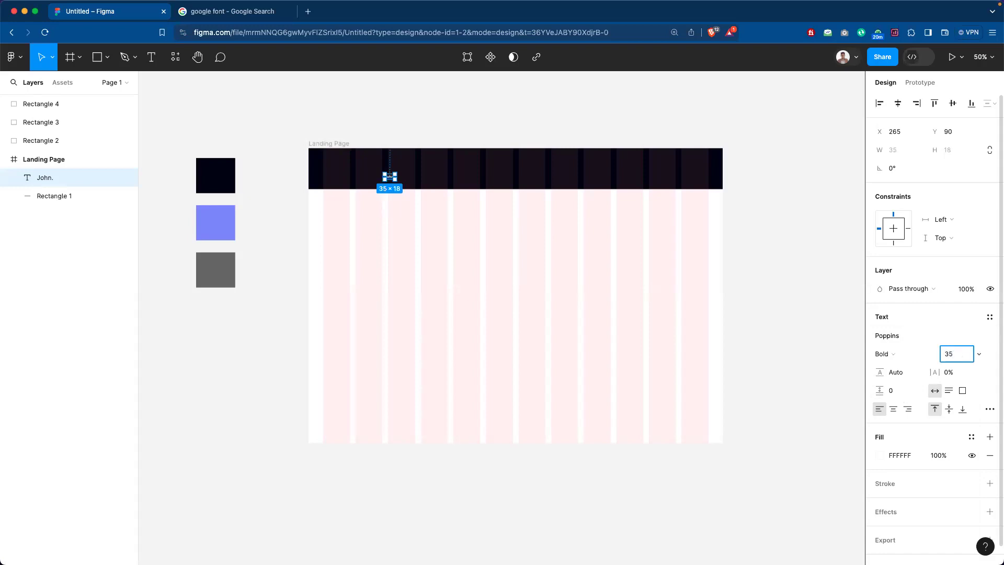
key(Return)
click(441, 117)
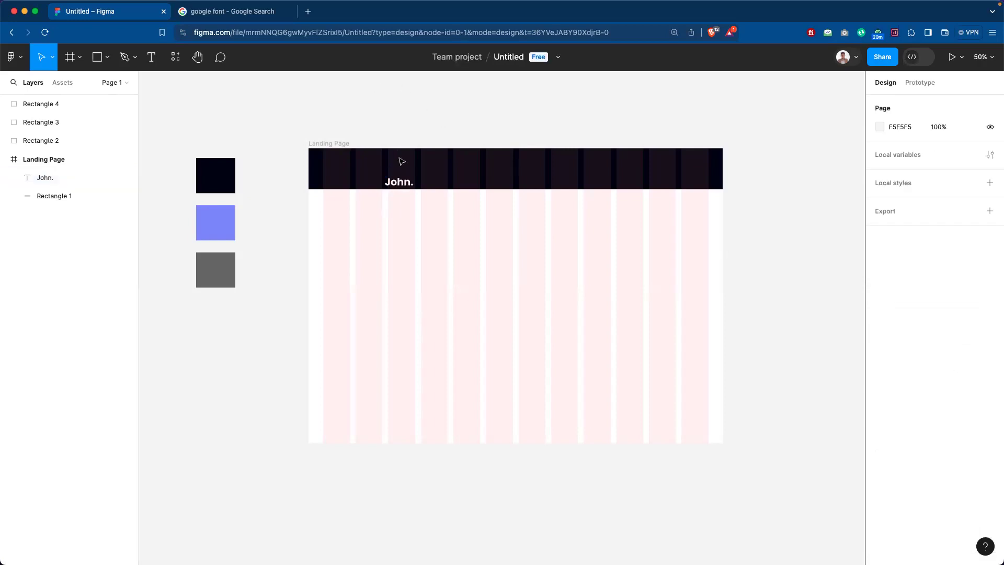
Move the logo text up to the vertical middle of the header rectangle.
drag(401, 187, 398, 173)
click(461, 140)
key(shift+0)
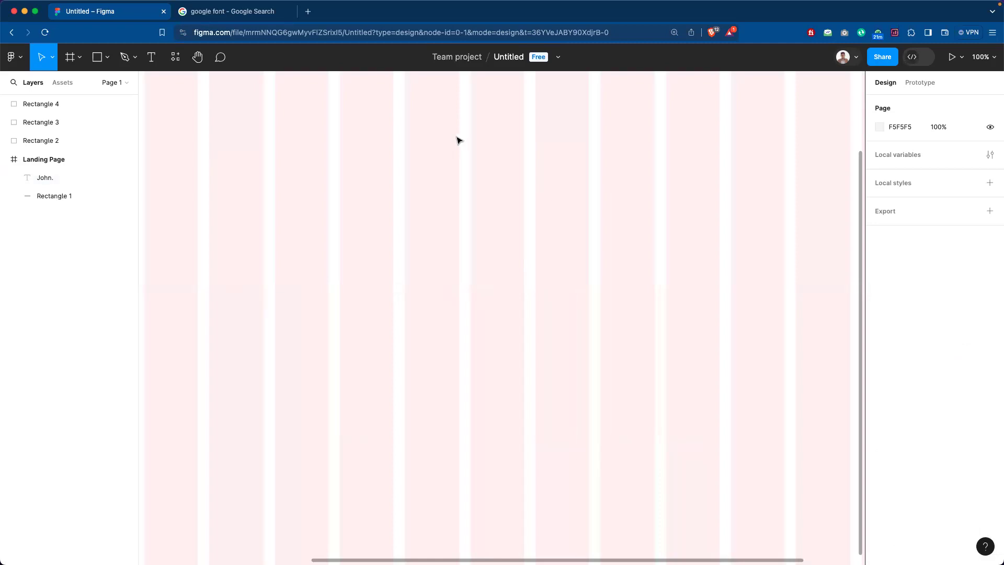
scroll(458, 141, up, 10)
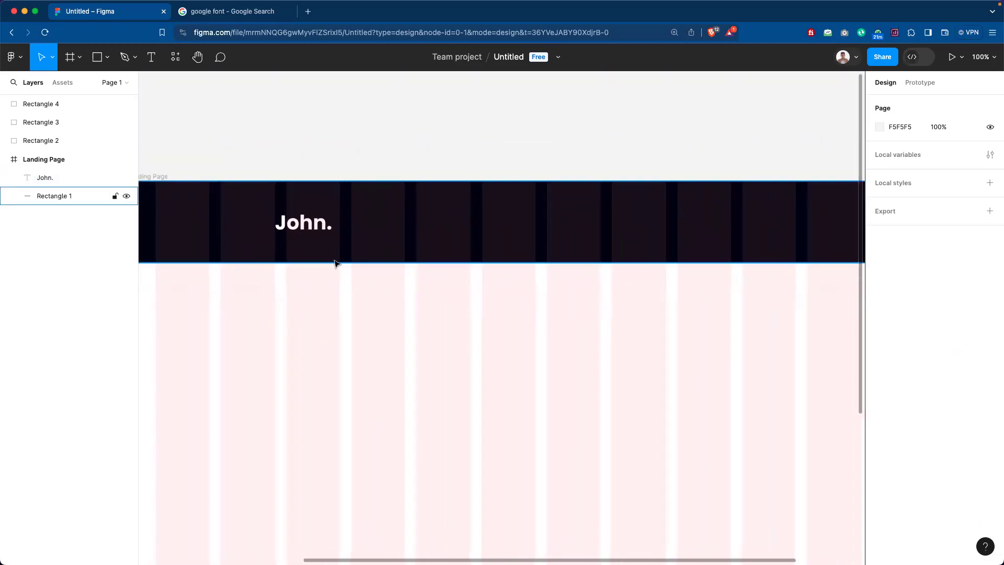
Move the header's logo text right to the start of the third grid column, keeping it vertically centred.
drag(376, 268, 496, 288)
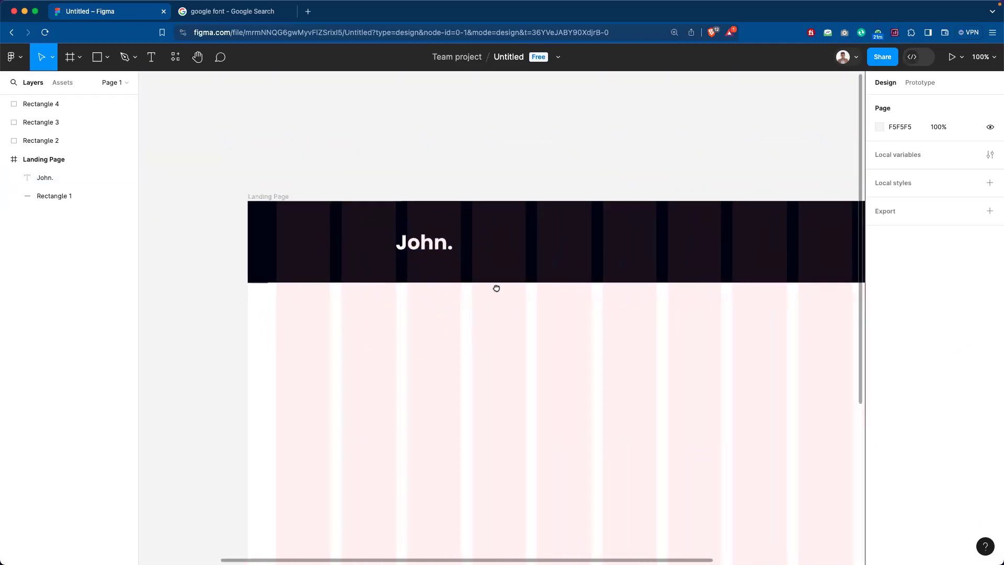
drag(360, 282, 325, 305)
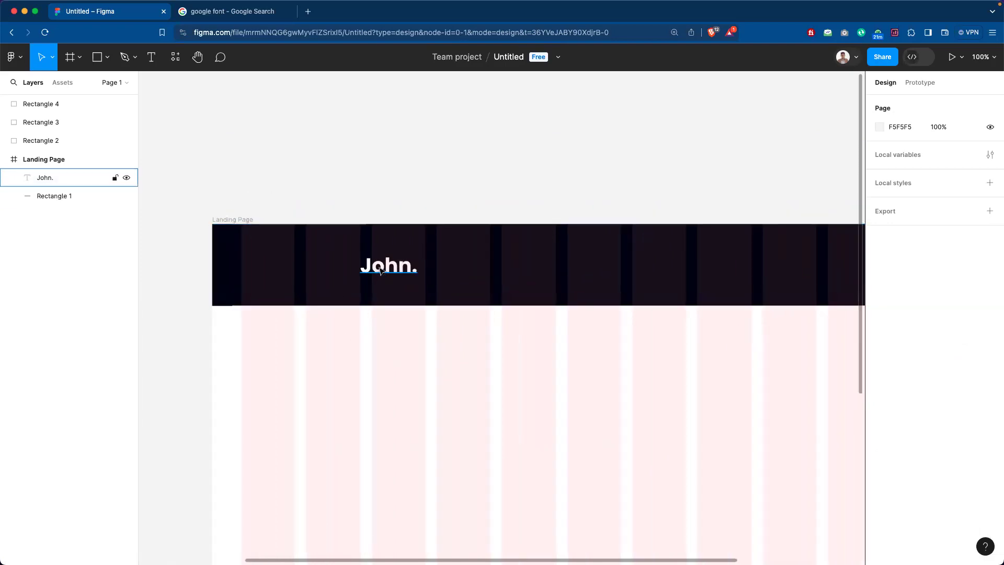
drag(389, 269, 396, 253)
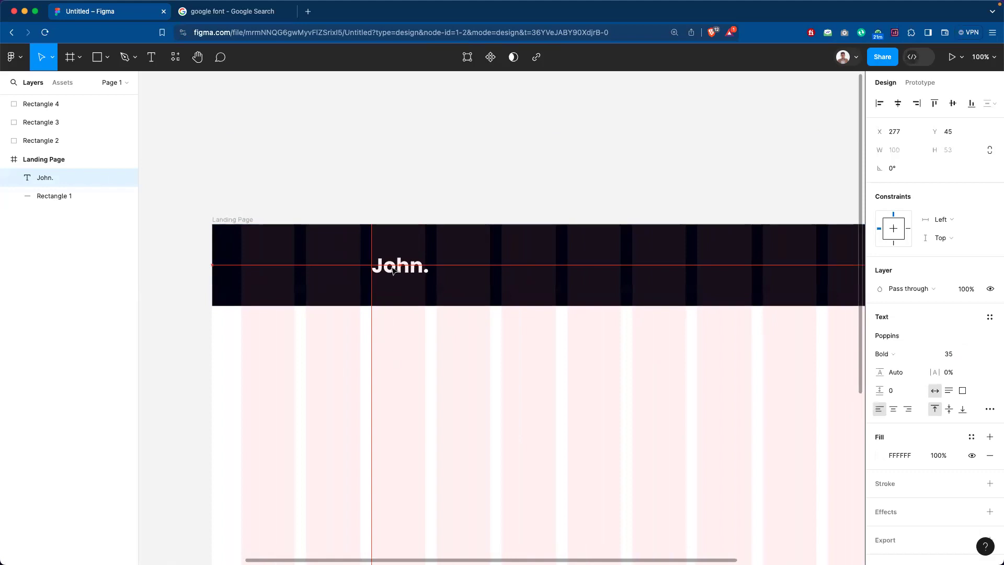
click(394, 202)
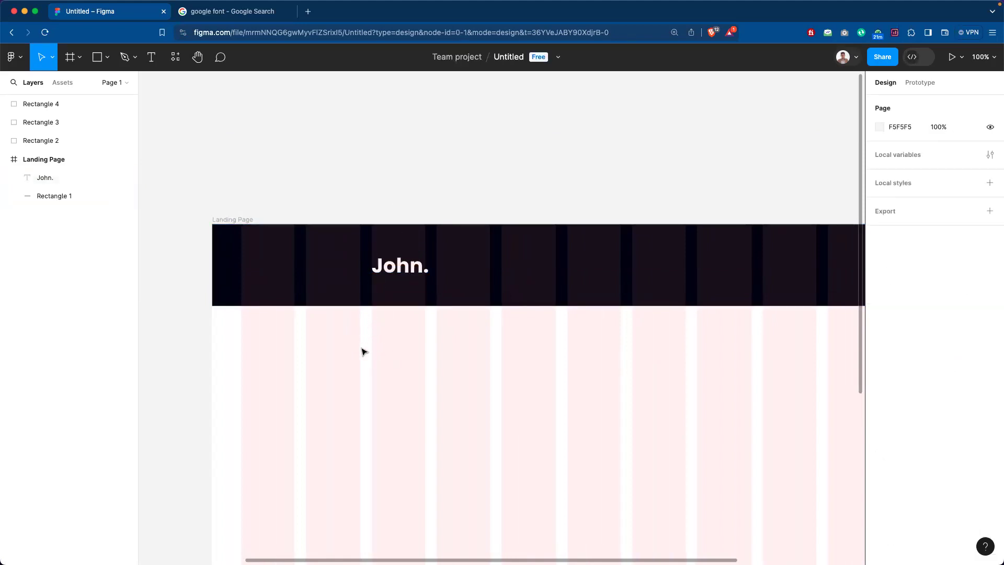
Duplicate the logo text three times in a row to its right along the header.
drag(496, 365, 329, 359)
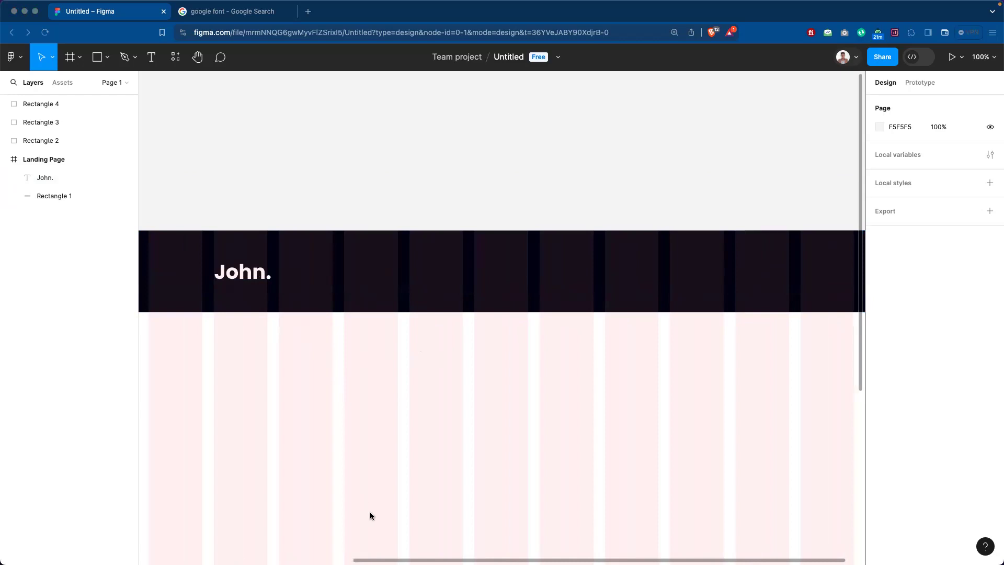
click(246, 278)
drag(244, 278, 500, 277)
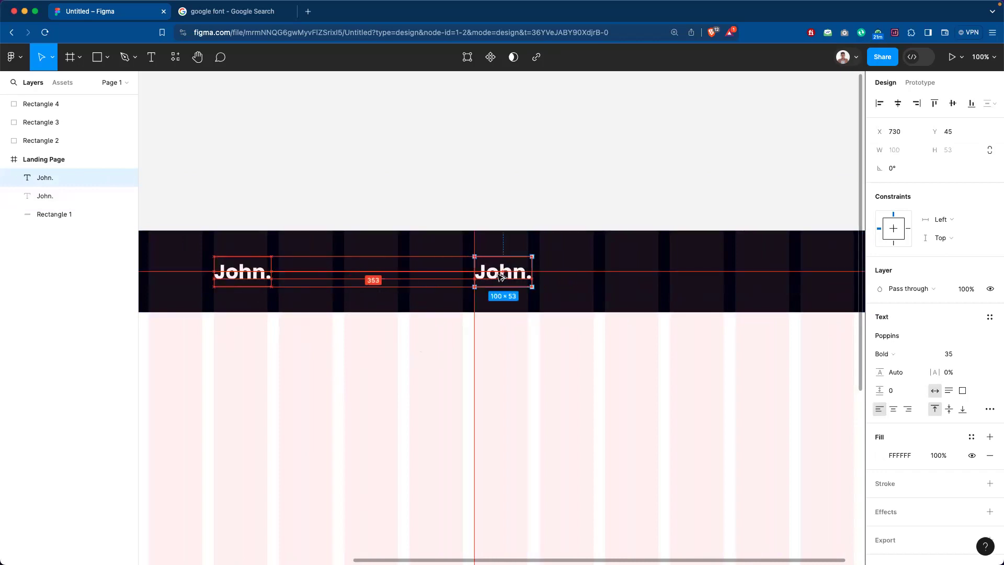
click(575, 170)
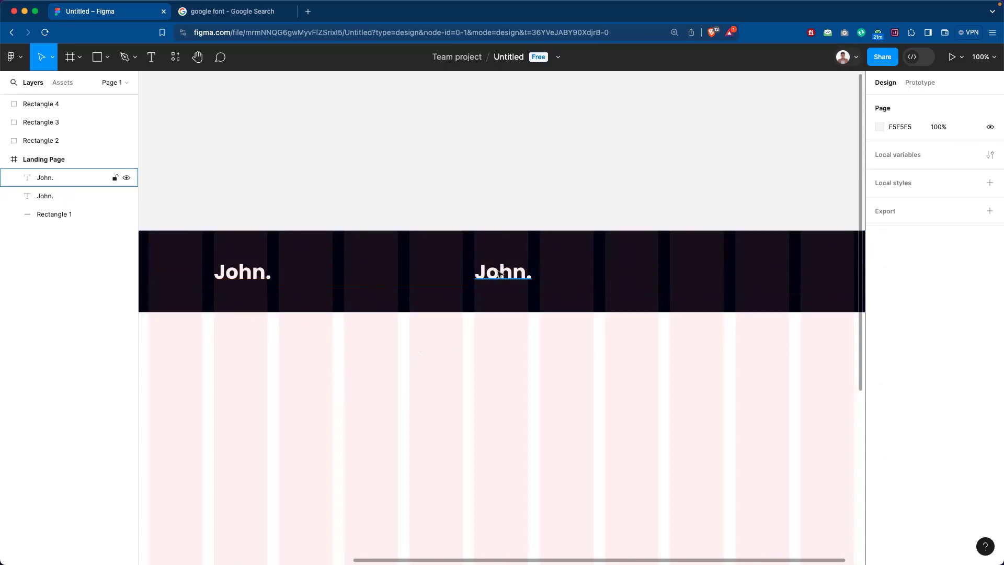
drag(494, 278, 744, 277)
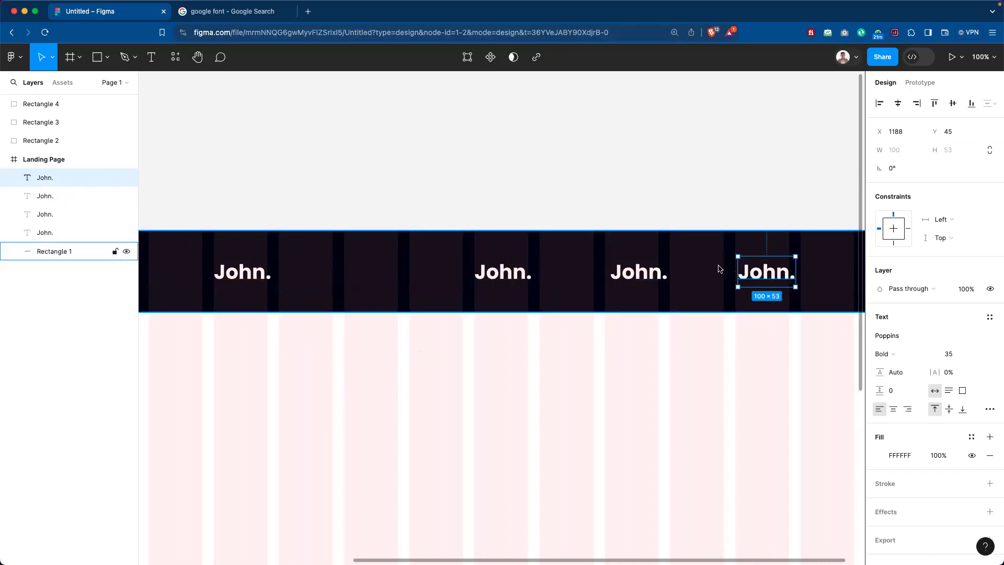
click(672, 356)
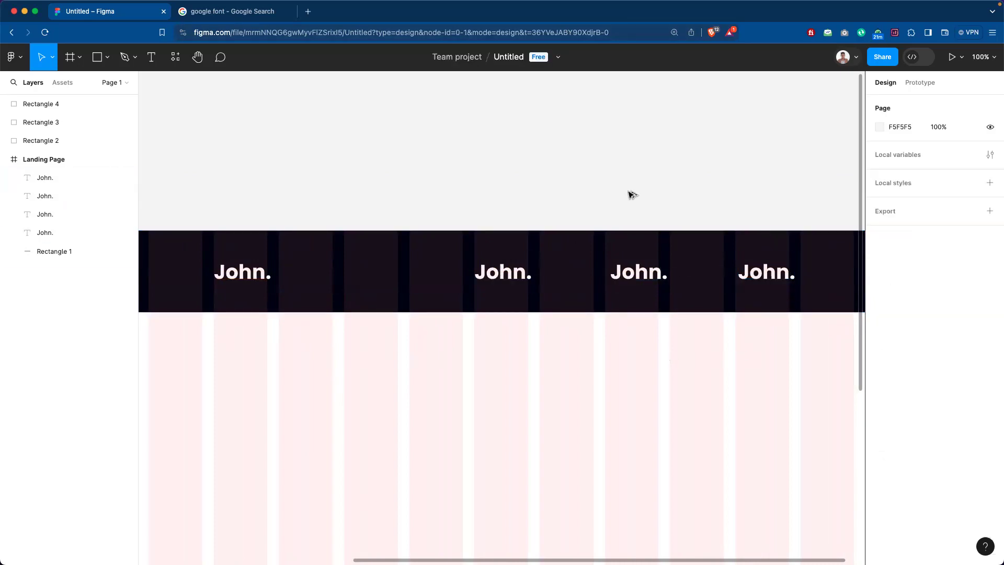
Shift the three logo text copies left along the header to about X 621, 843 and 1050.
drag(644, 375, 580, 369)
scroll(594, 356, left, 5)
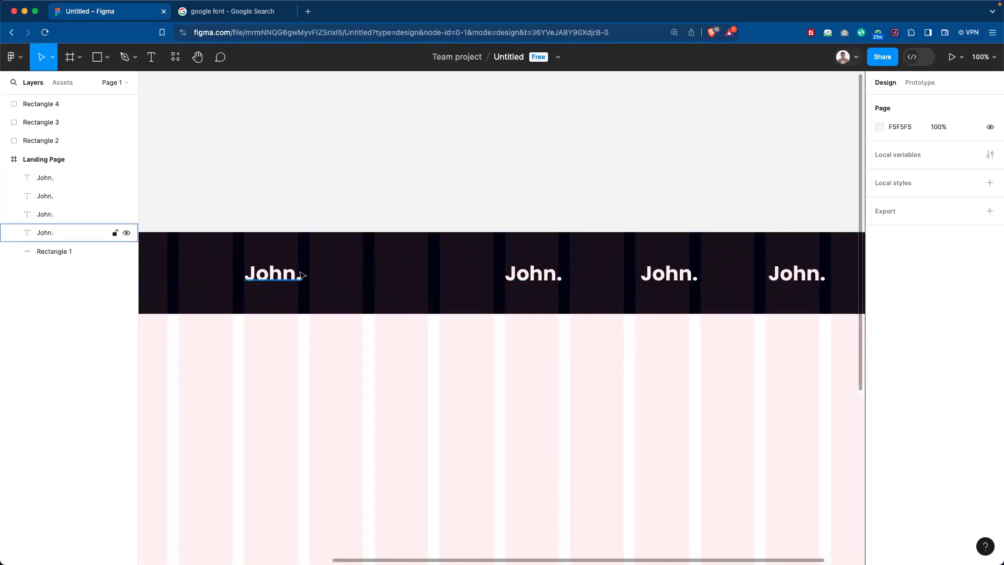
drag(548, 281, 486, 279)
drag(669, 281, 602, 283)
drag(795, 282, 723, 278)
drag(473, 307, 568, 306)
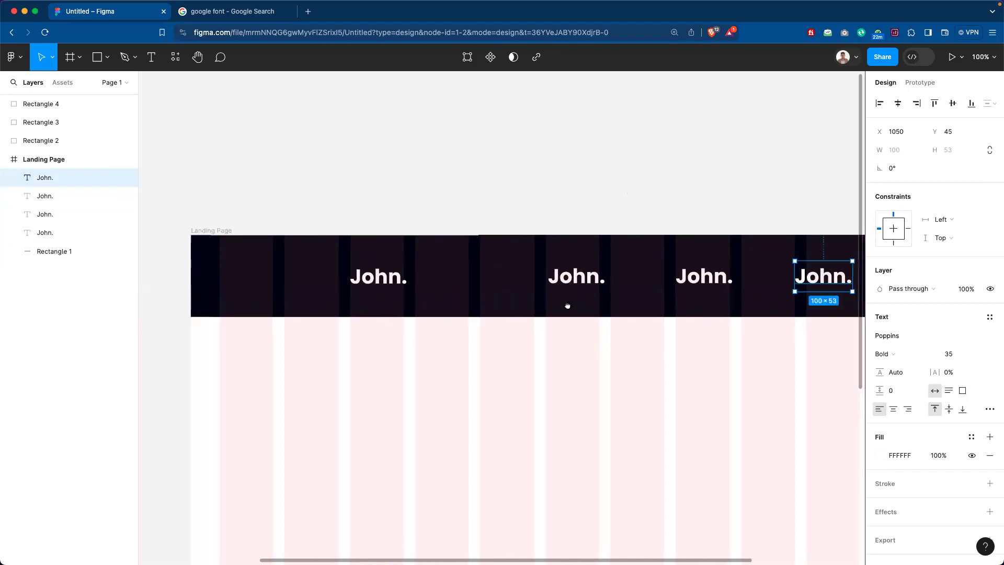
scroll(511, 354, right, 5)
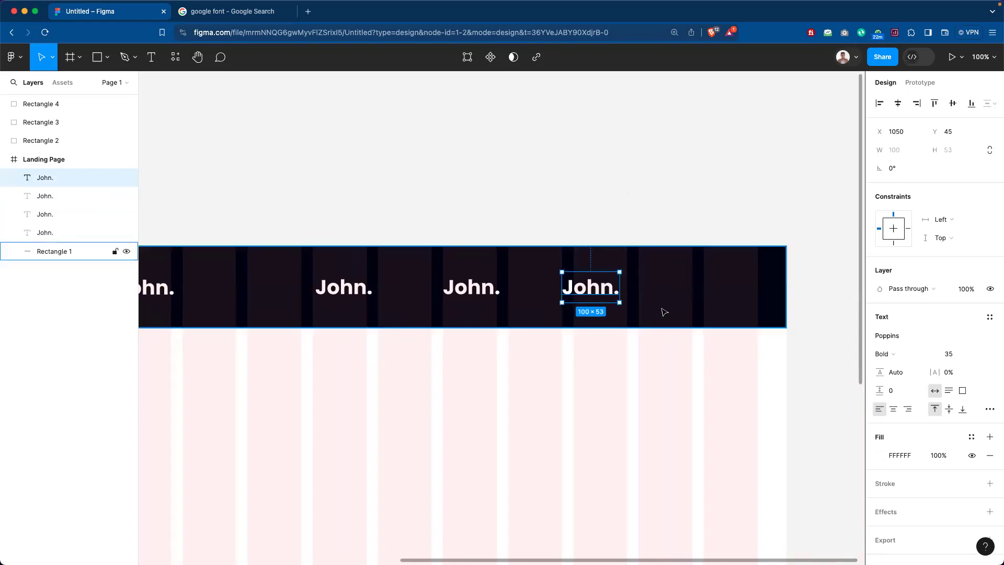
drag(502, 343, 586, 344)
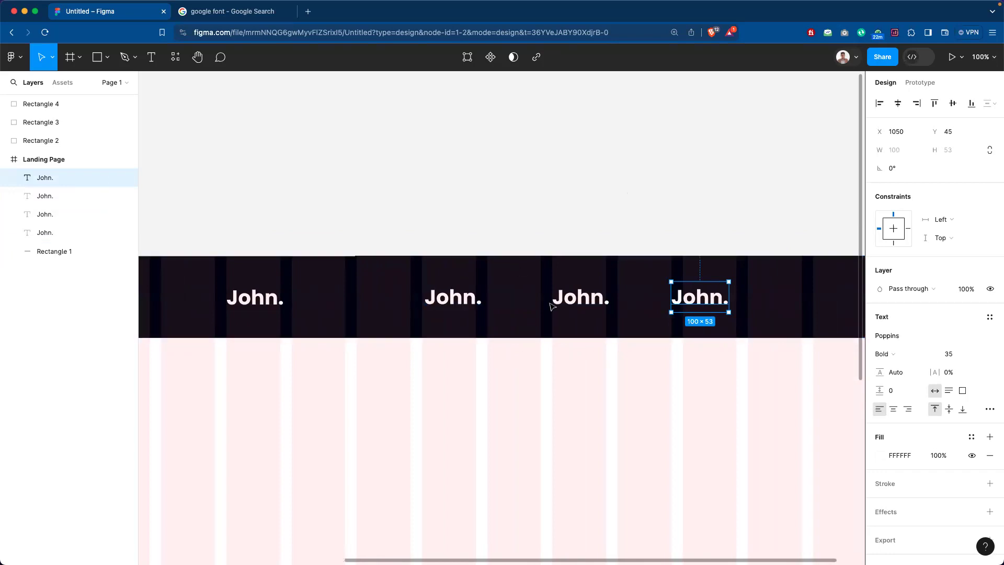
click(515, 188)
Replace the text of the first logo copy with "About".
click(267, 298)
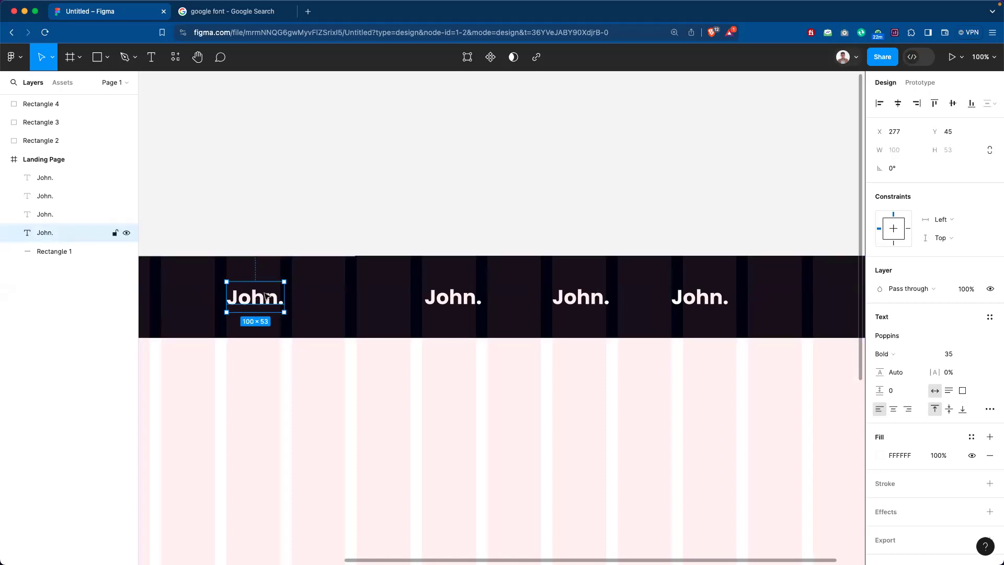
click(463, 301)
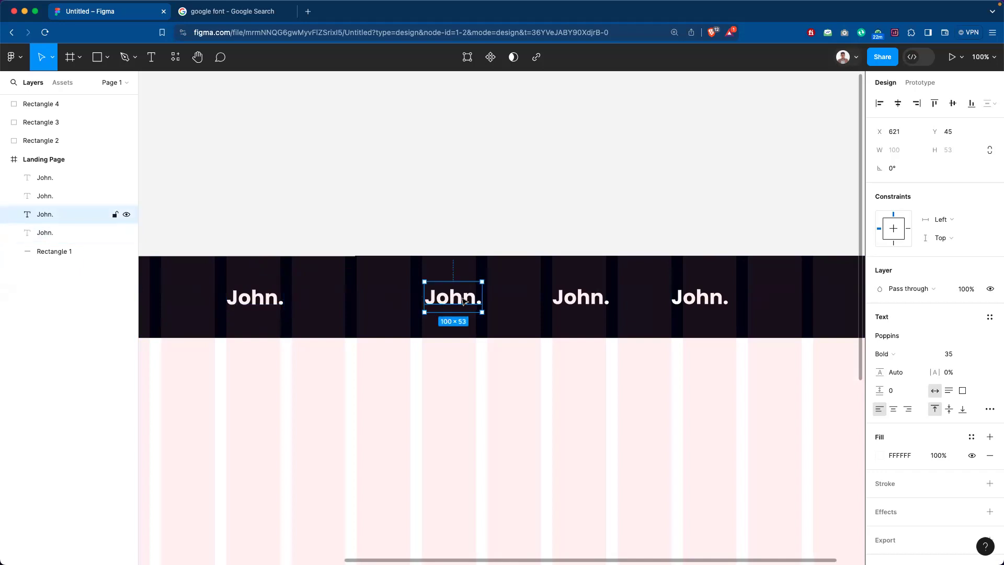
double_click(450, 299)
text(About)
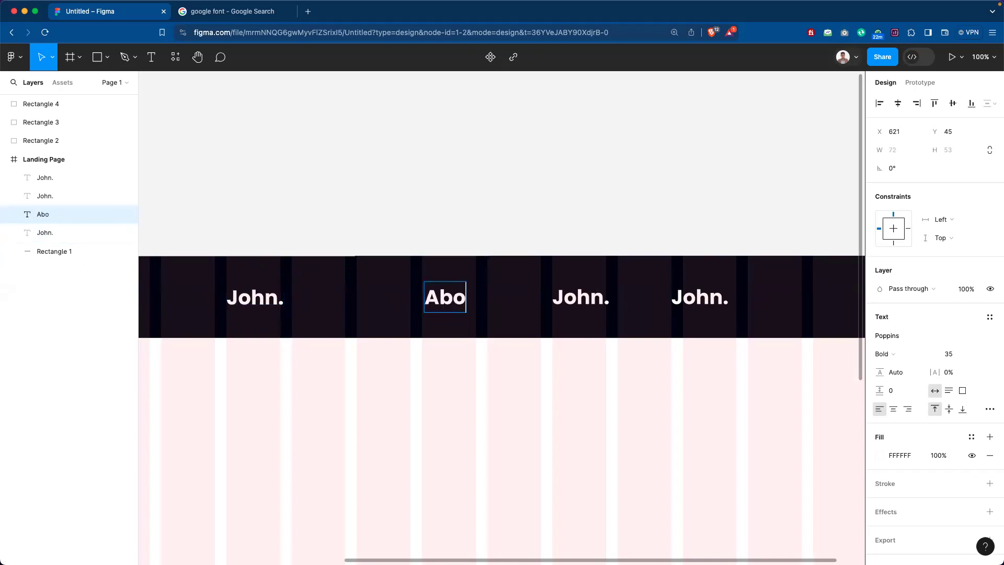
Replace the text of the second logo copy with "Works".
click(571, 299)
double_click(570, 300)
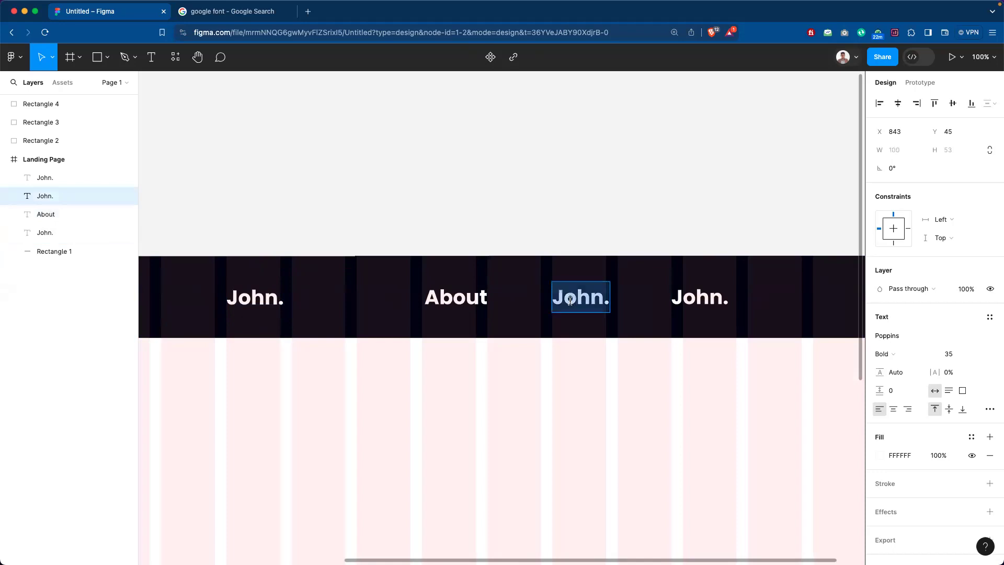
text(Worls)
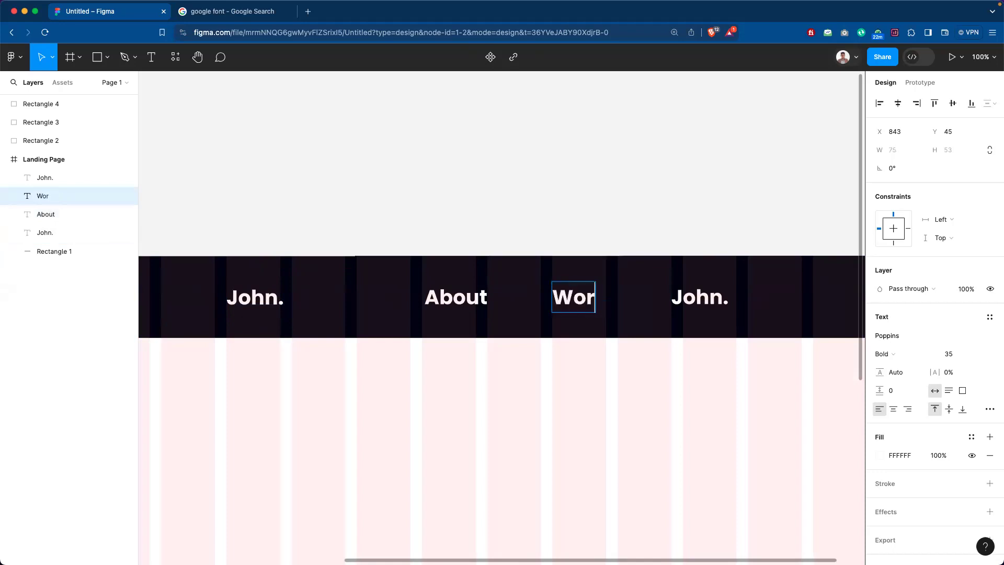
key(BackSpace)
key(BackSpace)
text(ks)
scroll(677, 287, down, 1)
Replace the text of the last logo copy with "Blog" and deselect it.
click(674, 292)
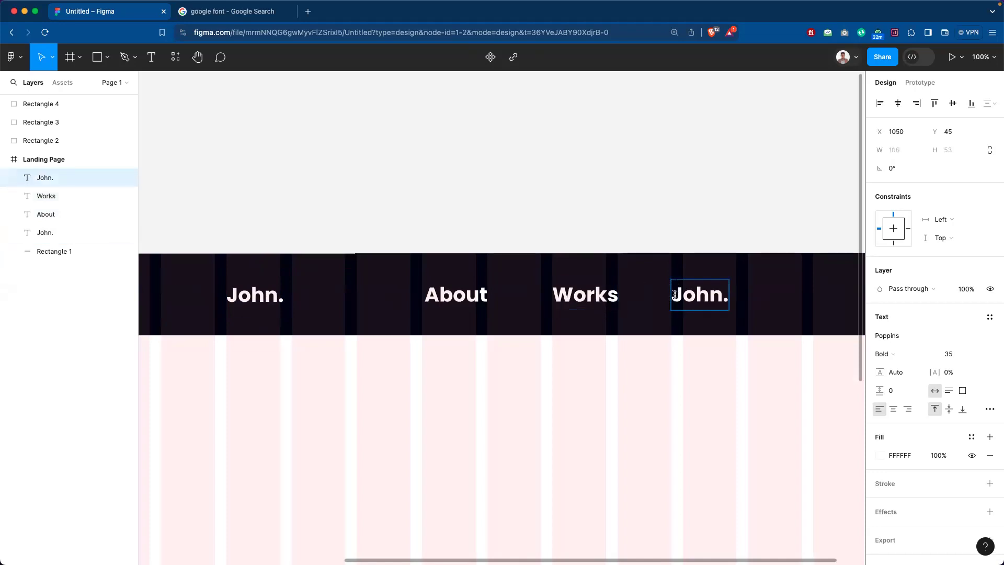
drag(674, 294, 718, 294)
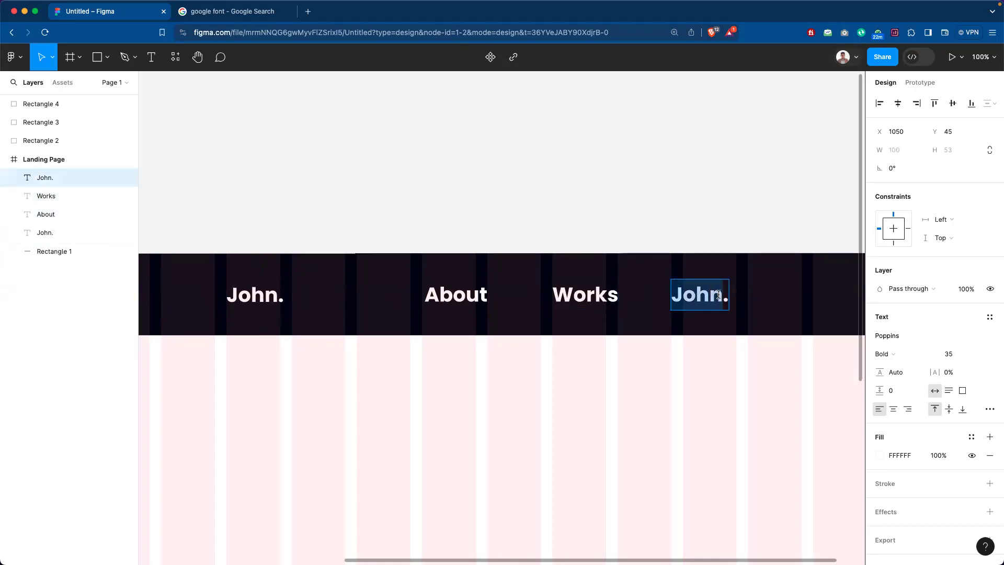
key(BackSpace)
key(Delete)
text(B)
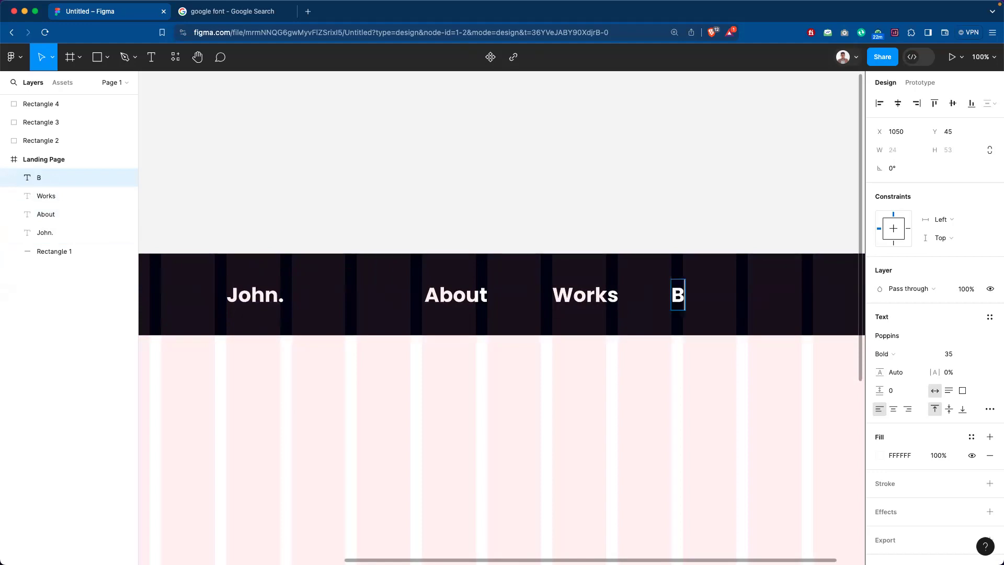
text(log)
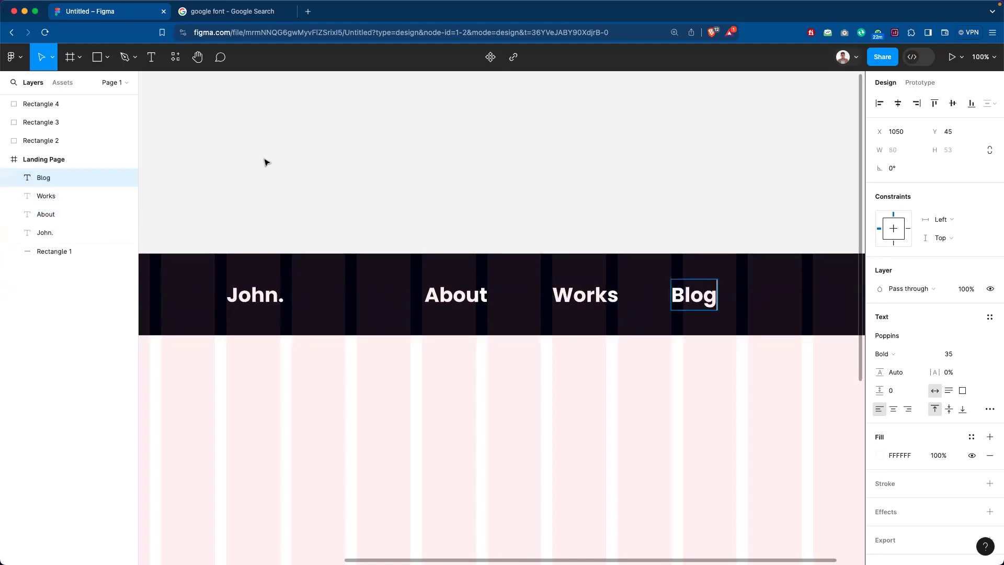
key(Escape)
click(669, 202)
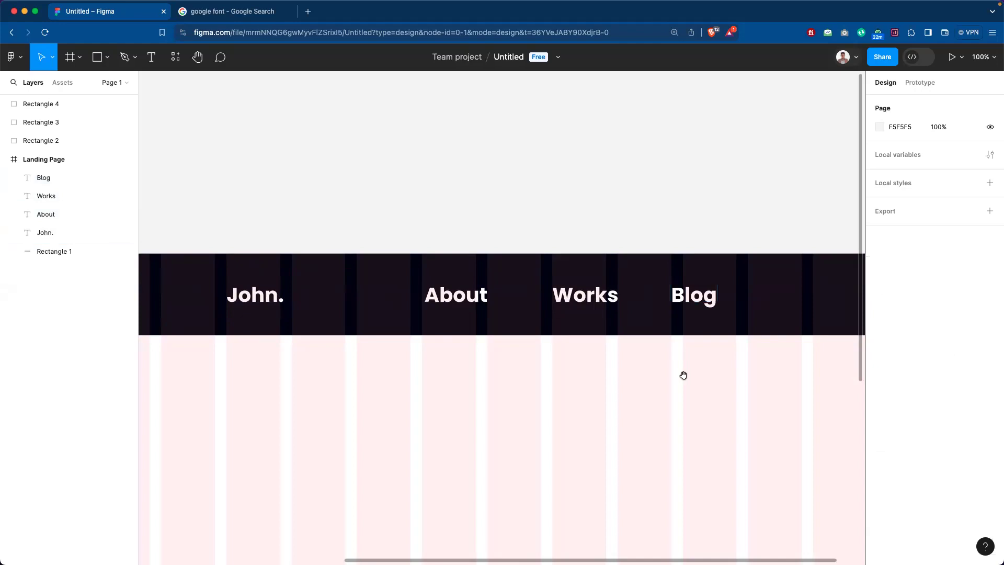
Examine the spacing of the logo and navigation labels across the full width of the header.
drag(680, 372, 559, 378)
scroll(559, 377, down, 1)
scroll(559, 378, right, 1)
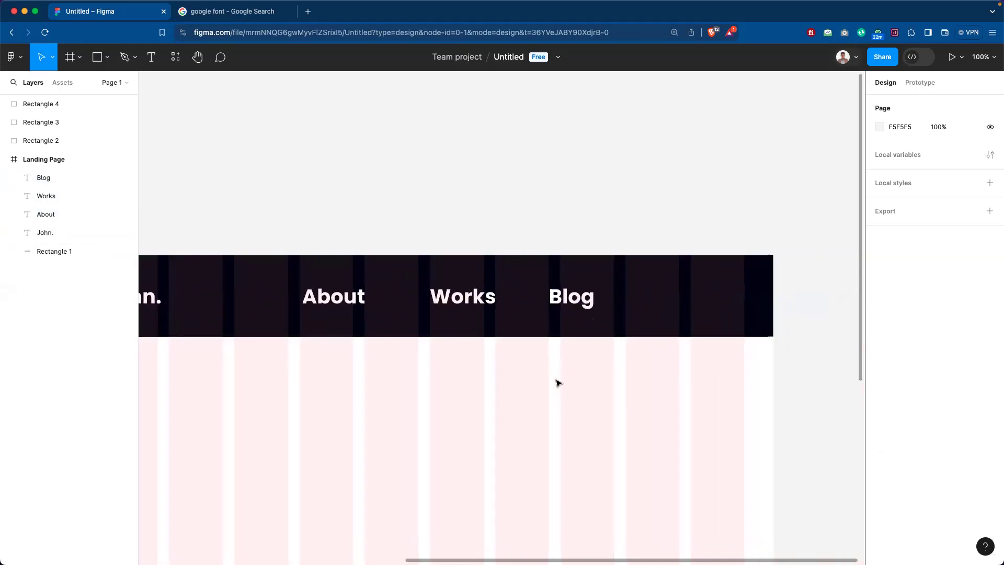
scroll(449, 430, down, 5)
scroll(449, 429, left, 4)
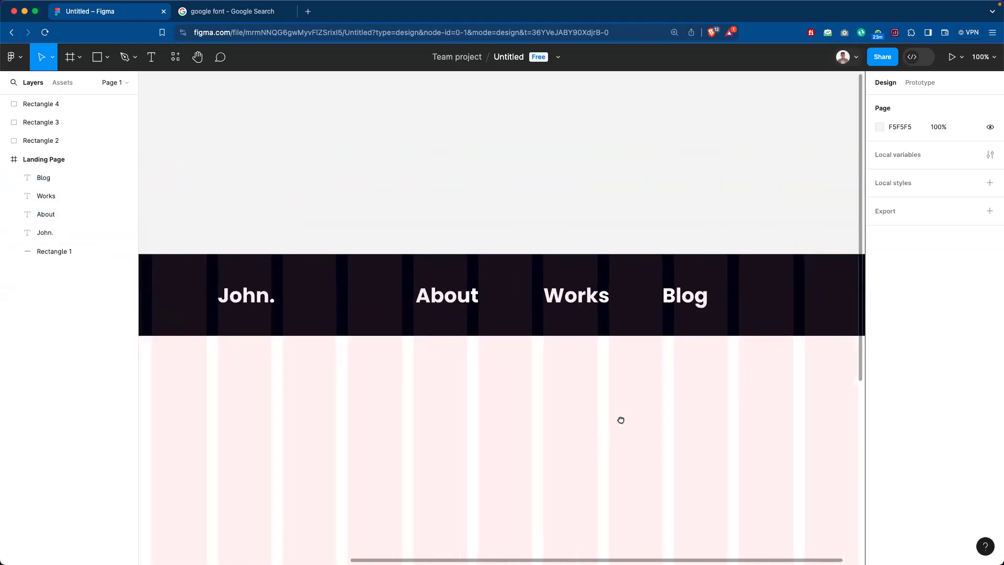
scroll(447, 374, right, 2)
scroll(447, 374, up, 1)
scroll(509, 466, left, 2)
scroll(595, 357, down, 3)
scroll(594, 356, left, 2)
scroll(612, 265, right, 2)
scroll(505, 375, up, 5)
scroll(506, 375, left, 1)
scroll(549, 412, left, 6)
scroll(549, 413, down, 2)
scroll(621, 305, right, 5)
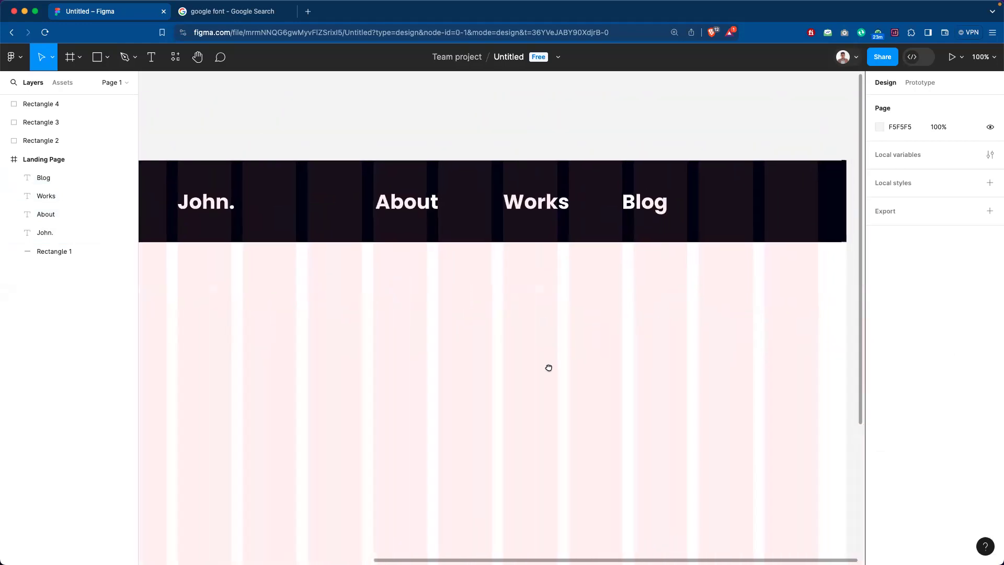
Duplicate the Blog label to its right at about X 1217 and change the copy's text to "Hire Me".
scroll(549, 367, up, 1)
scroll(551, 370, right, 4)
scroll(551, 370, up, 1)
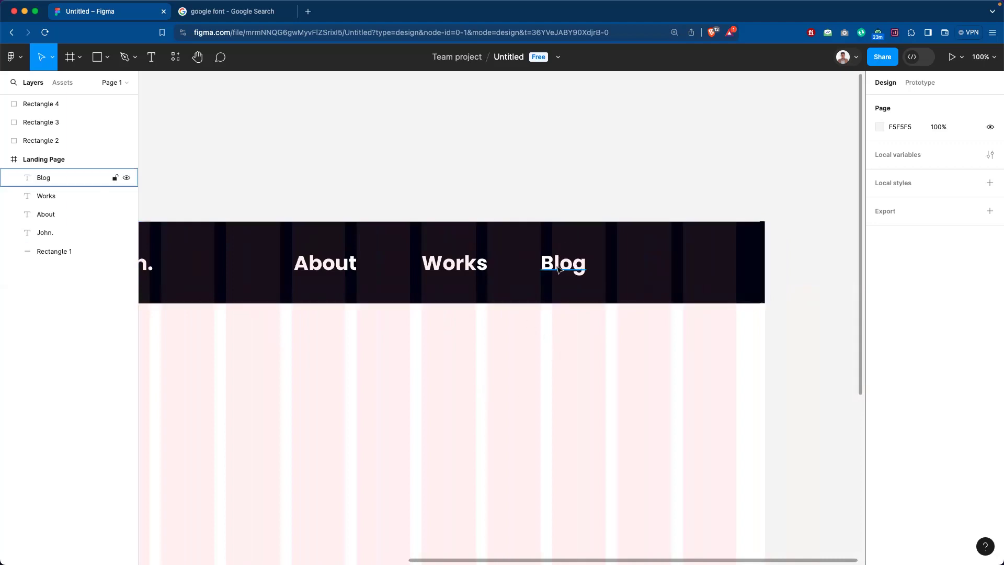
drag(560, 269, 654, 270)
double_click(649, 263)
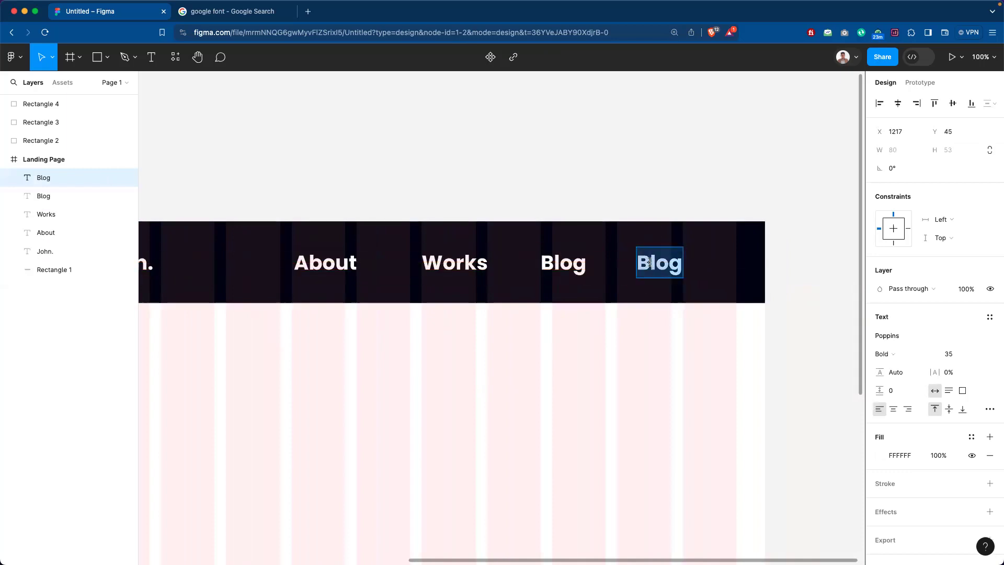
text(Hire Mr)
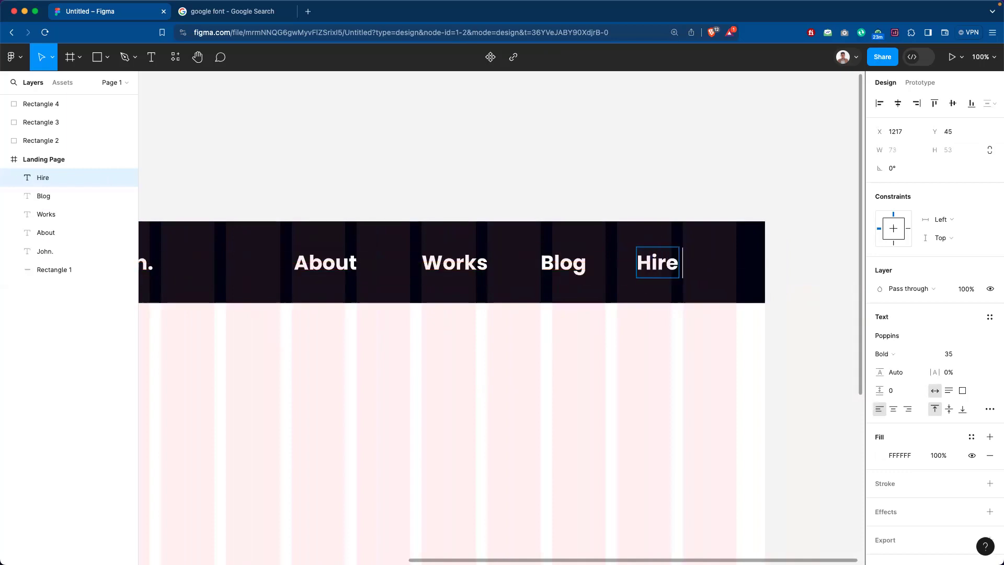
key(BackSpace)
text(e)
key(Escape)
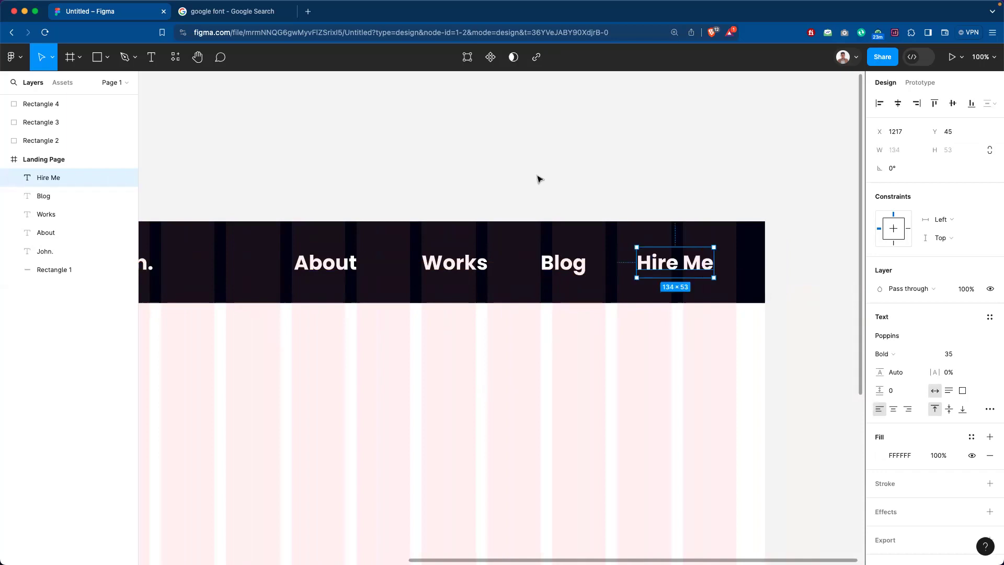
Change the font weight of the About, Works, Blog and Hire Me labels together to Medium.
key(minus)
drag(540, 316, 570, 296)
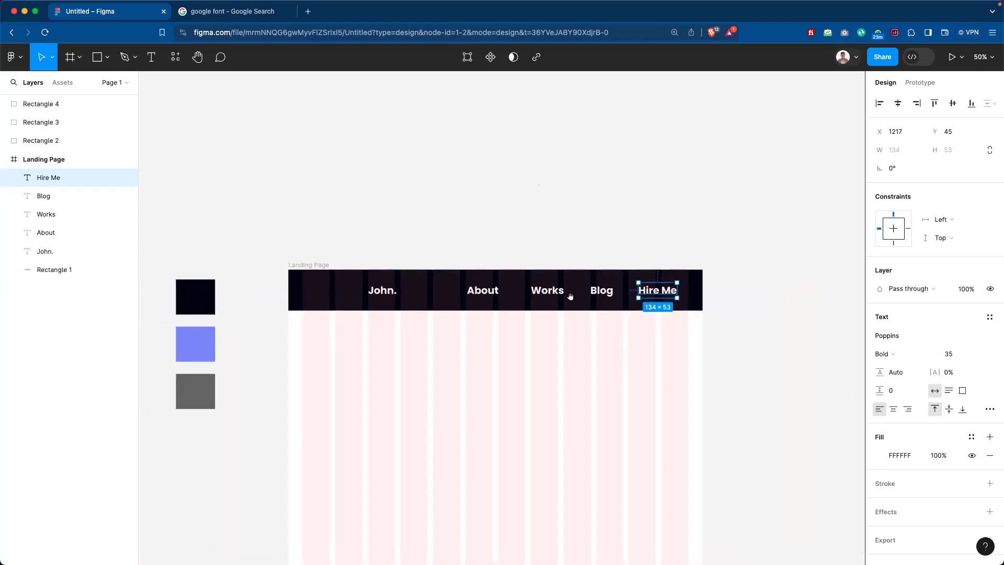
click(518, 210)
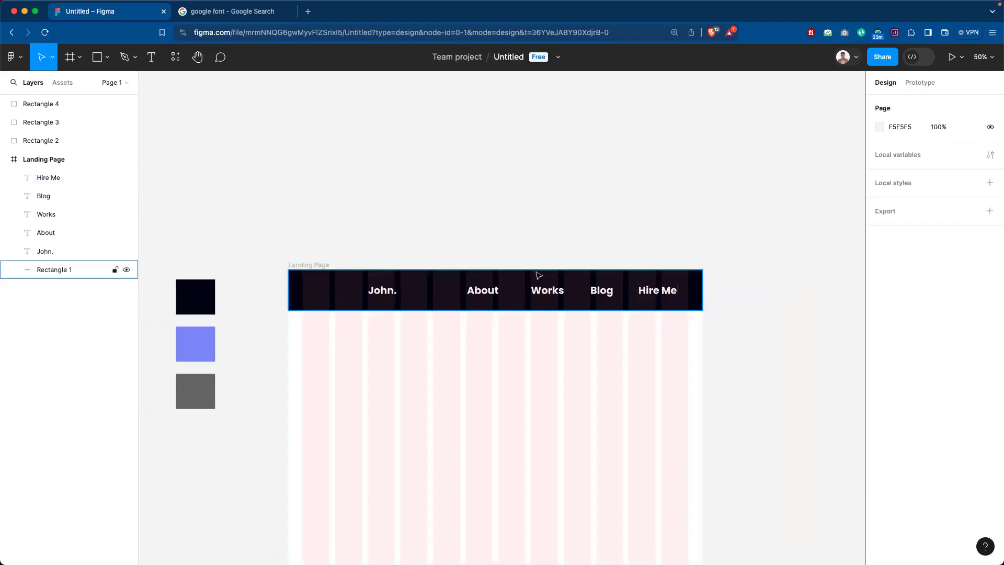
click(481, 297)
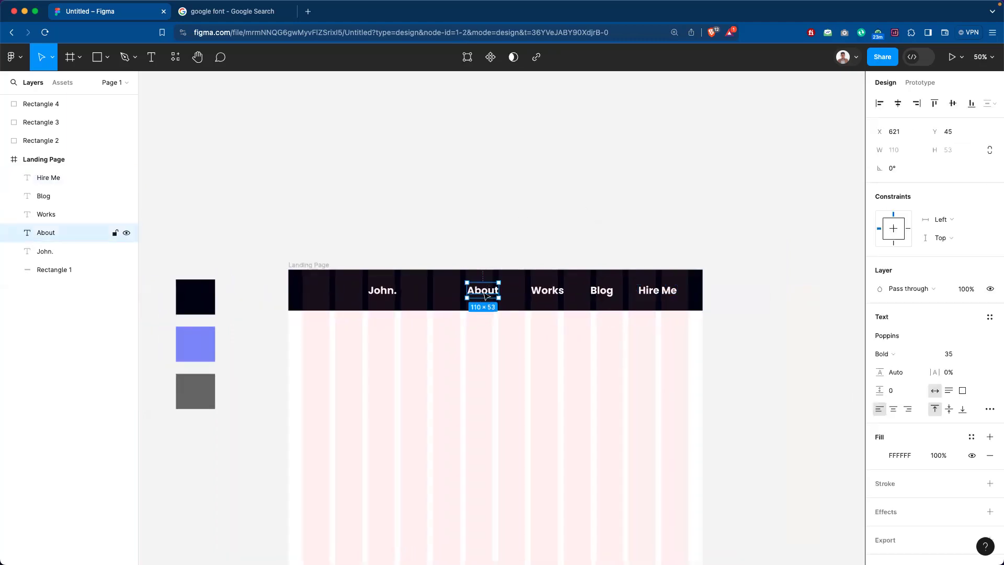
shift+click(548, 292)
shift+click(601, 294)
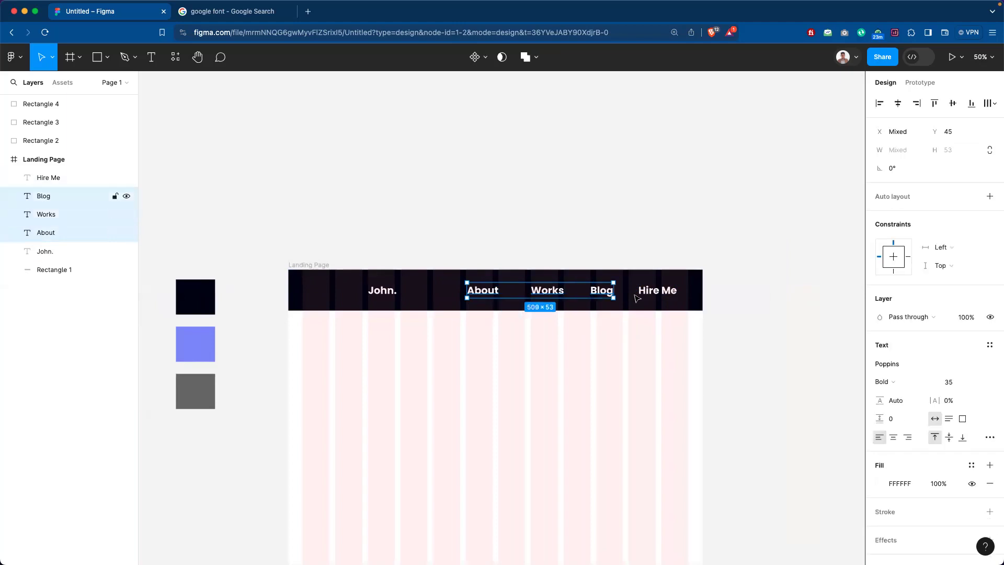
shift+click(648, 295)
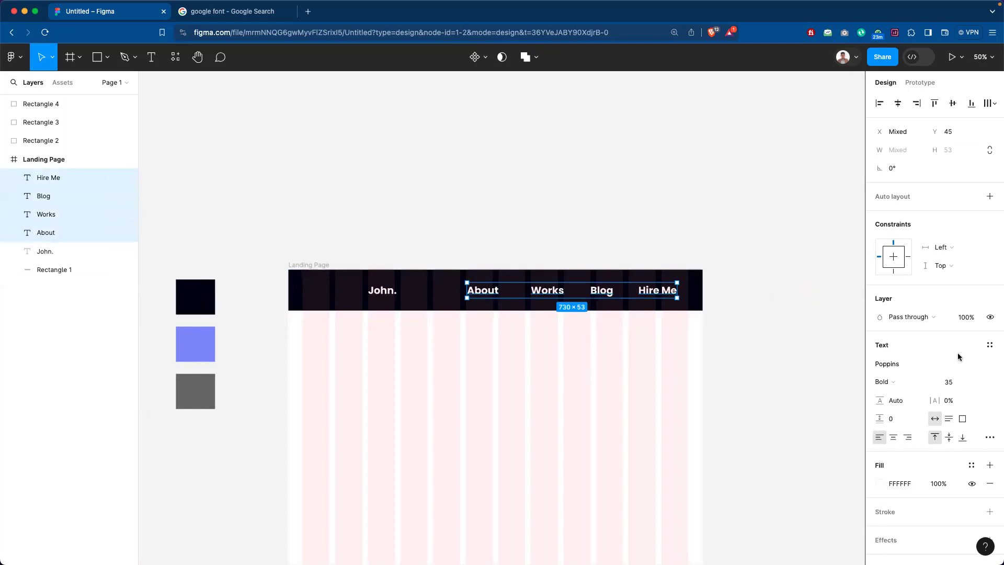
click(898, 383)
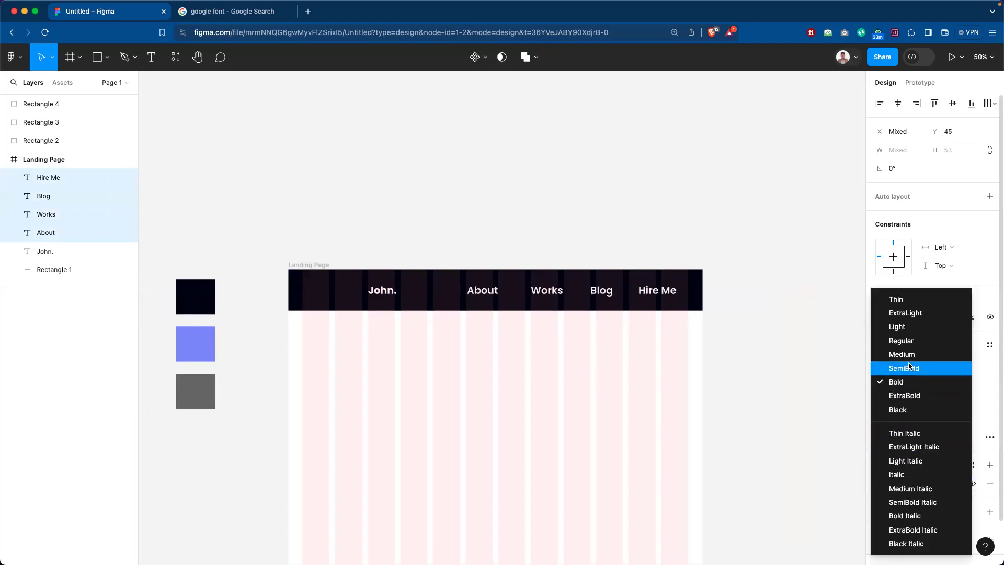
click(911, 359)
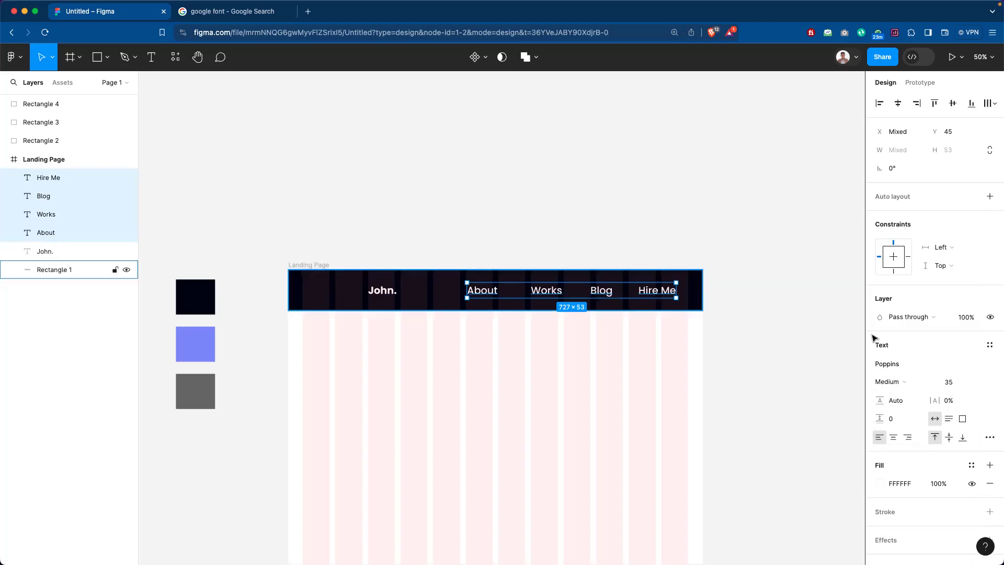
Set the four navigation labels' font size to 20 and centre them vertically in the header at Y 56, then deselect.
click(950, 383)
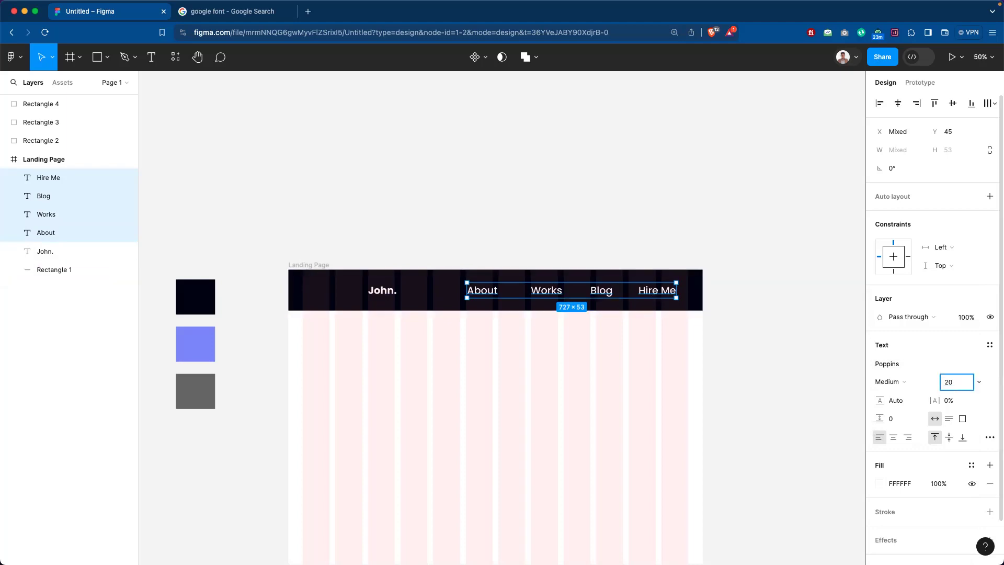
text(20)
key(Return)
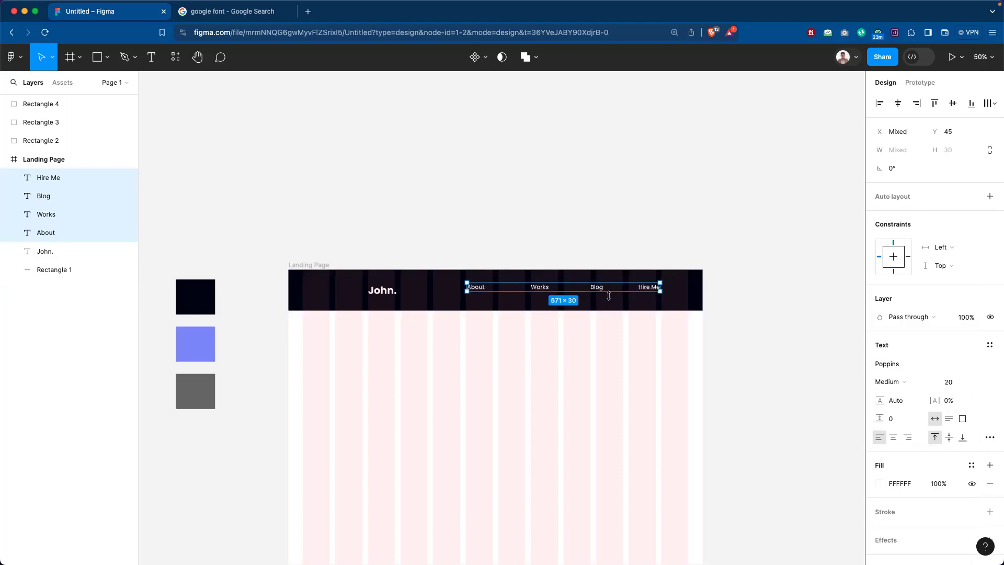
mouse_move(595, 292)
mouse_down()
mouse_move(572, 296)
mouse_move(597, 297)
mouse_move(595, 288)
mouse_up()
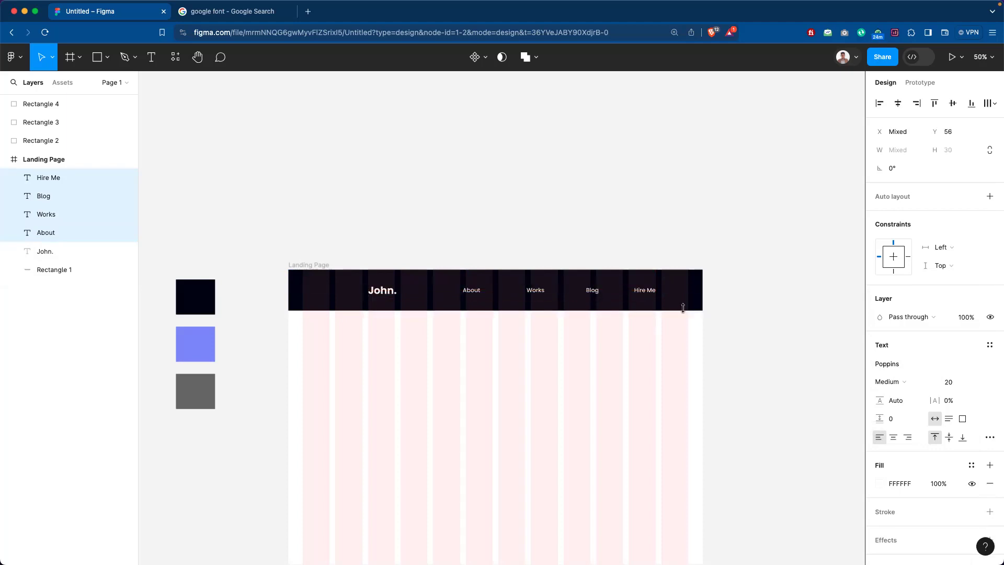
click(744, 330)
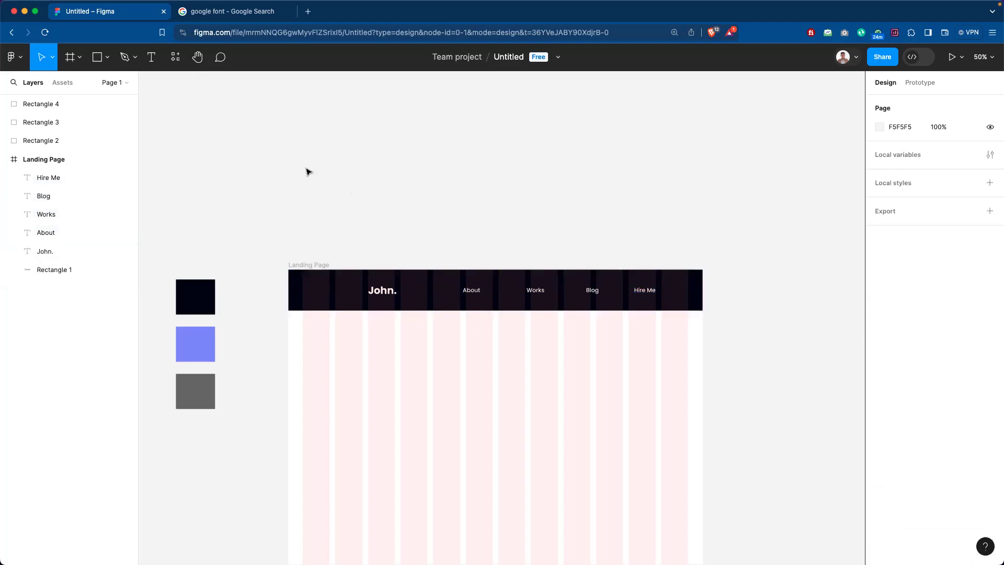
Draw a rectangle about 273 × 94 below the header and give it a corner radius of 10.
click(101, 60)
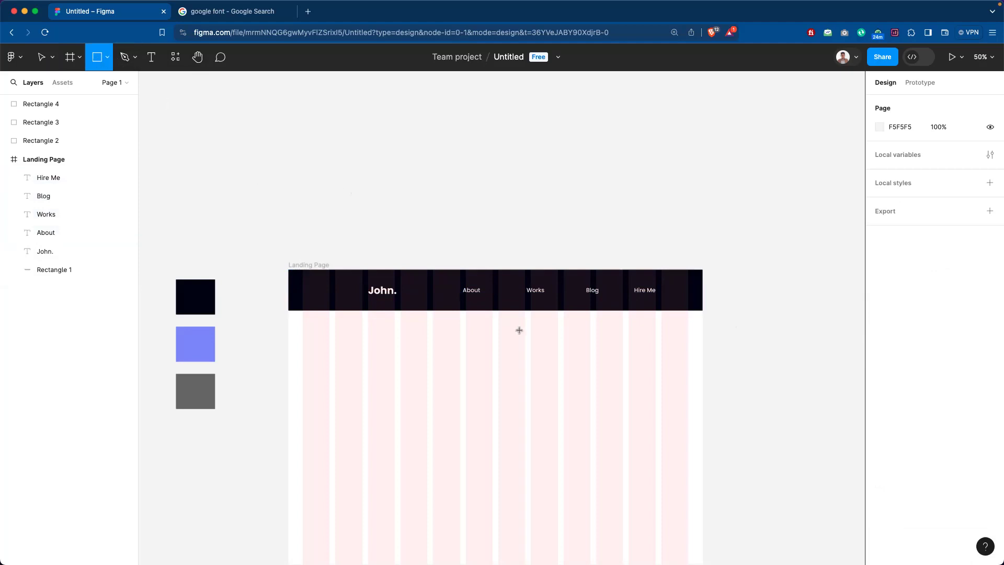
mouse_move(516, 332)
mouse_down()
mouse_move(556, 360)
mouse_move(596, 372)
mouse_move(598, 361)
mouse_up()
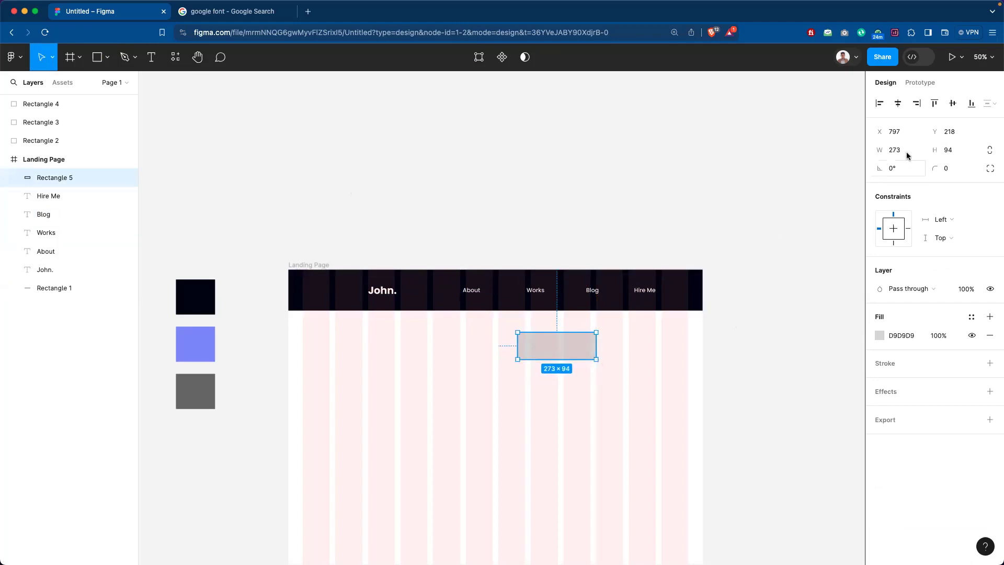
click(949, 170)
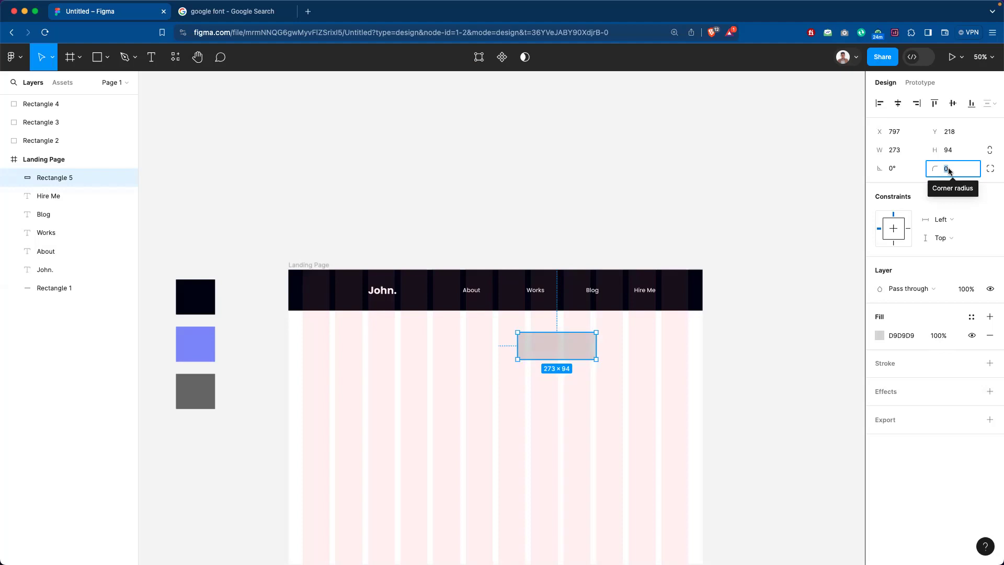
text(10)
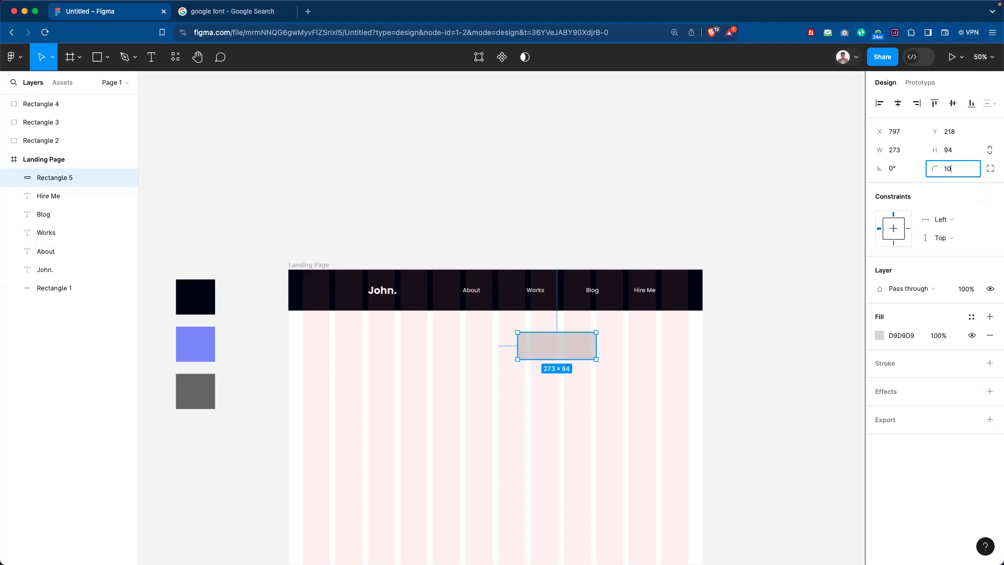
click(692, 209)
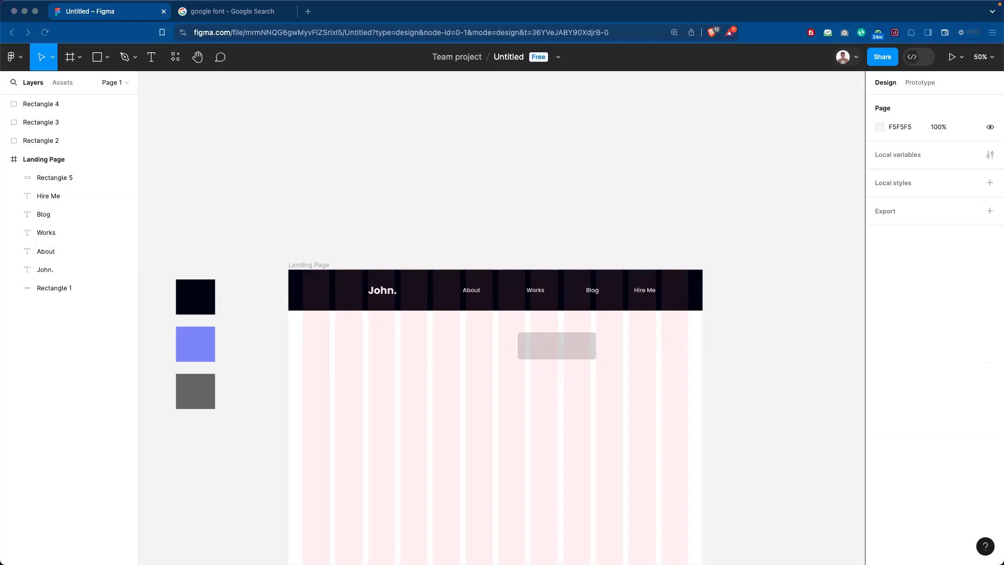
Fill the new rounded rectangle with the purple document colour 878CFF and deselect it.
click(650, 176)
key(shift+0)
scroll(633, 354, right, 3)
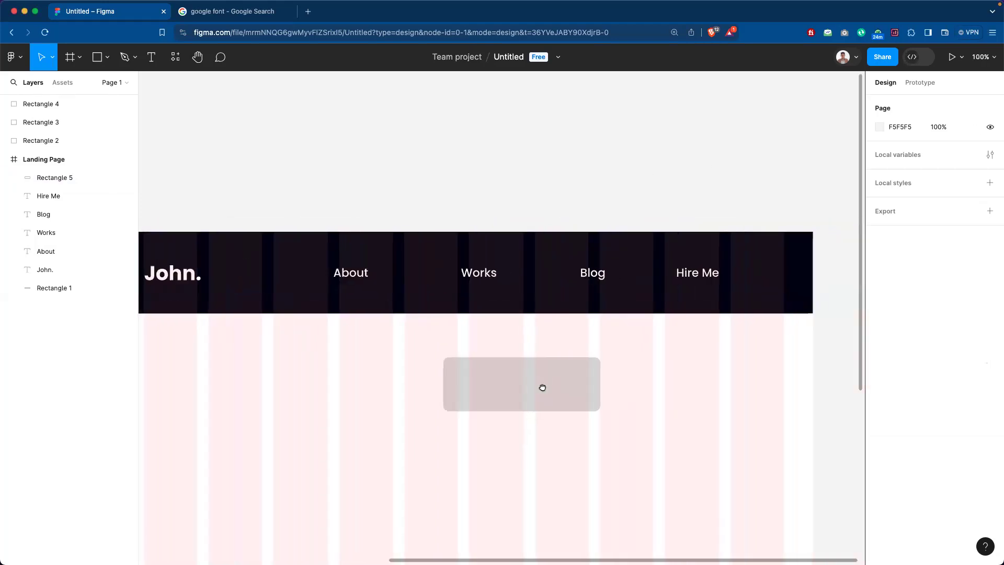
click(552, 392)
scroll(589, 395, left, 5)
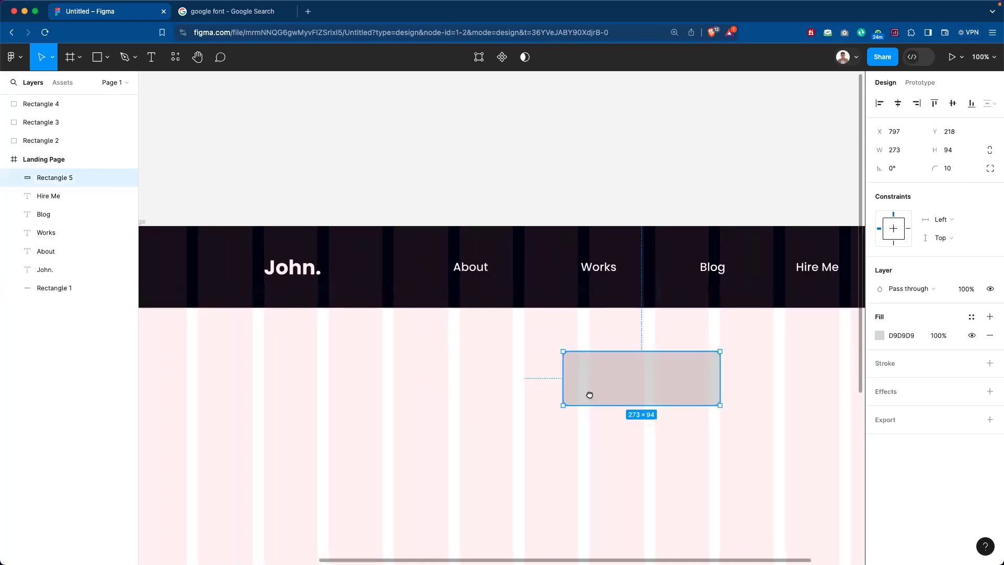
scroll(633, 387, right, 2)
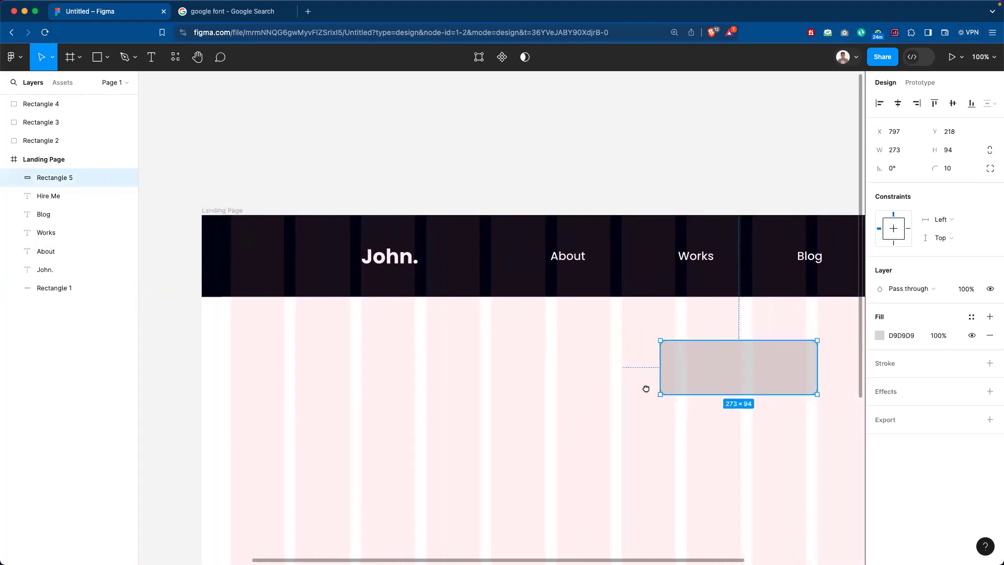
click(879, 335)
click(796, 503)
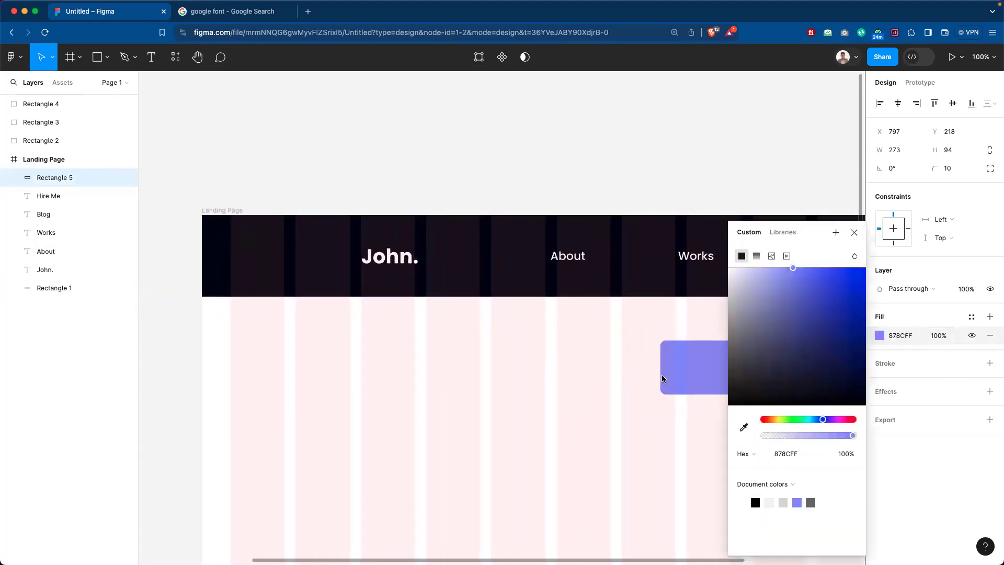
click(563, 350)
Reduce the purple rectangle's height to about 48 and set its corner radius to 15.
scroll(558, 345, right, 5)
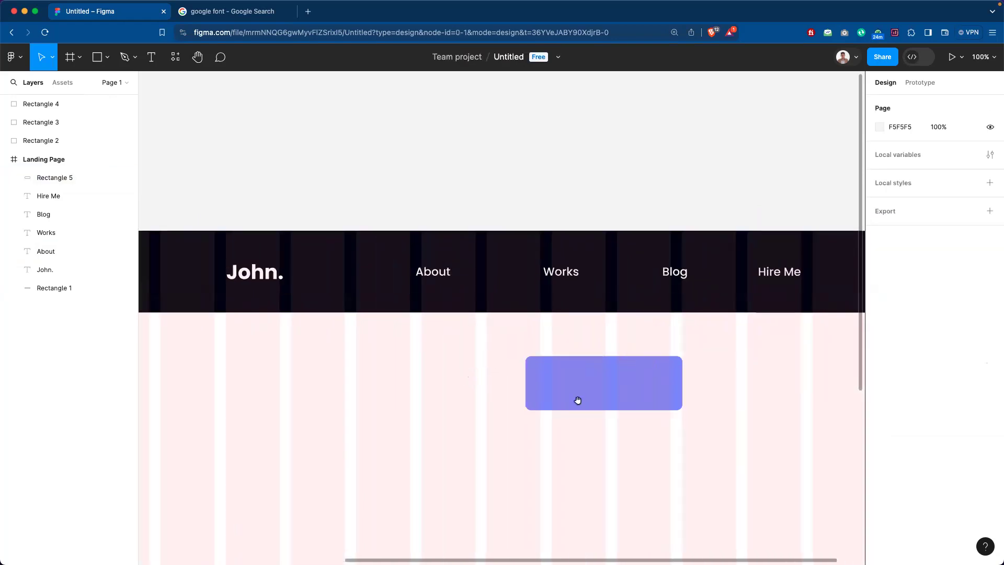
click(501, 395)
drag(492, 413, 504, 388)
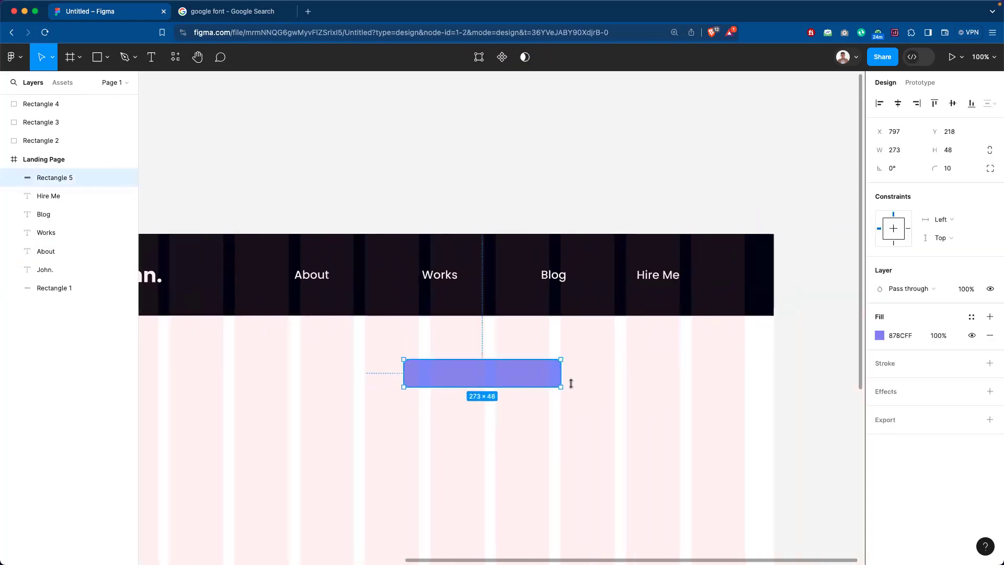
click(953, 170)
text(20)
key(Return)
click(961, 171)
text(15)
key(Return)
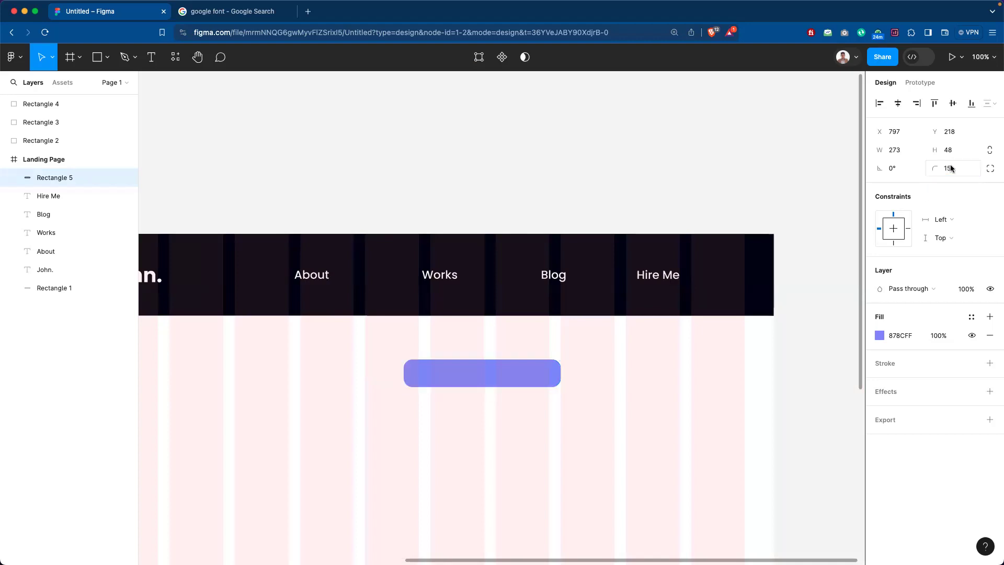
Place the narrowed purple rectangle near the header's lower right end and bring the Hire Me label to the front over it.
drag(558, 378, 689, 302)
click(668, 280)
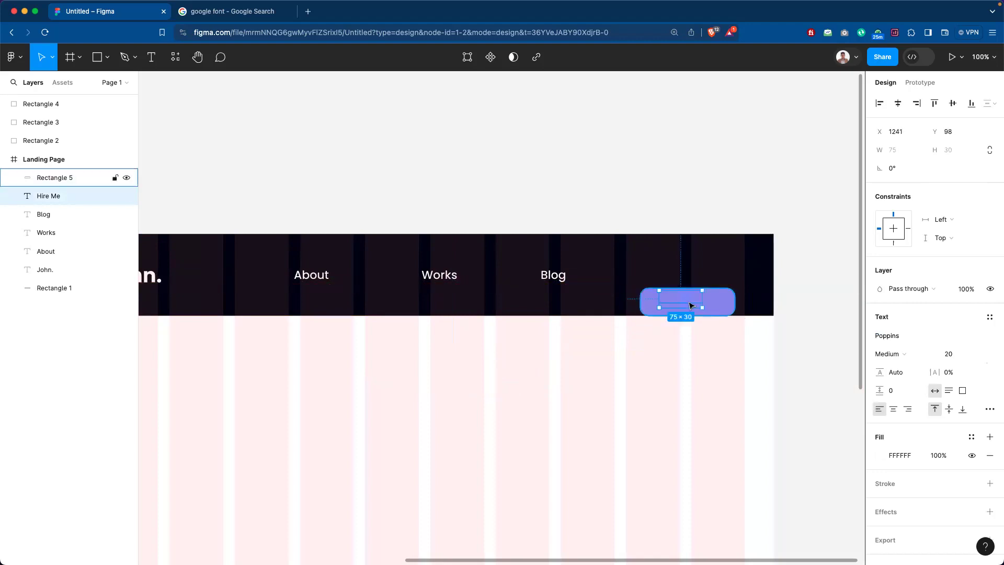
right_click(688, 304)
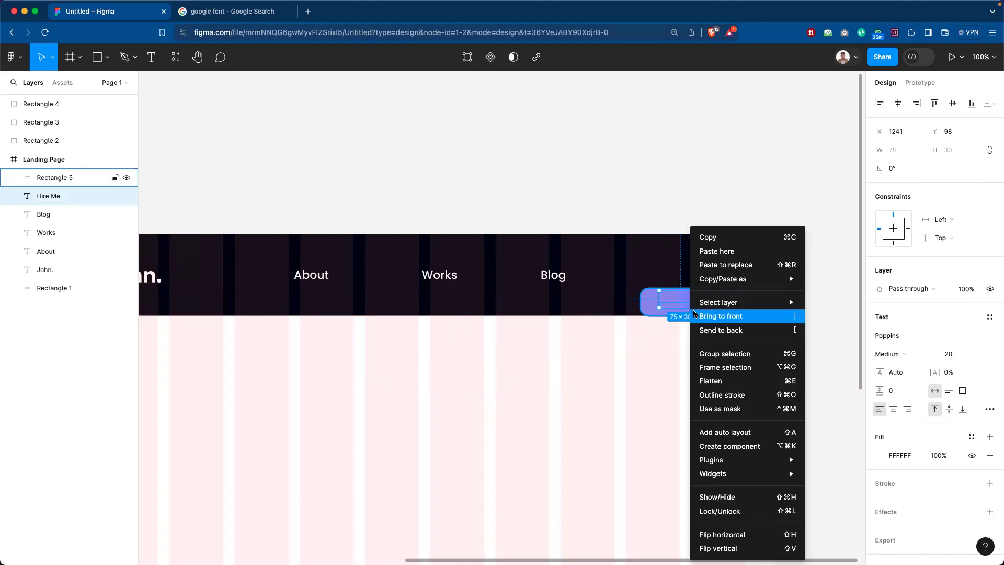
click(693, 316)
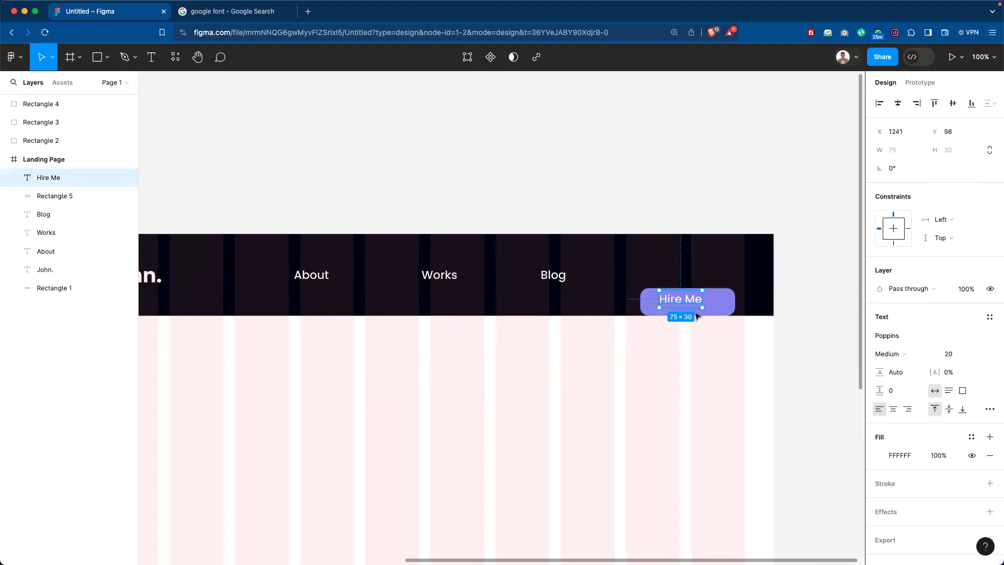
Narrow the purple button rectangle to about 128 wide and shift the Hire Me label towards its right side.
click(805, 270)
drag(673, 299, 714, 300)
click(730, 302)
click(735, 291)
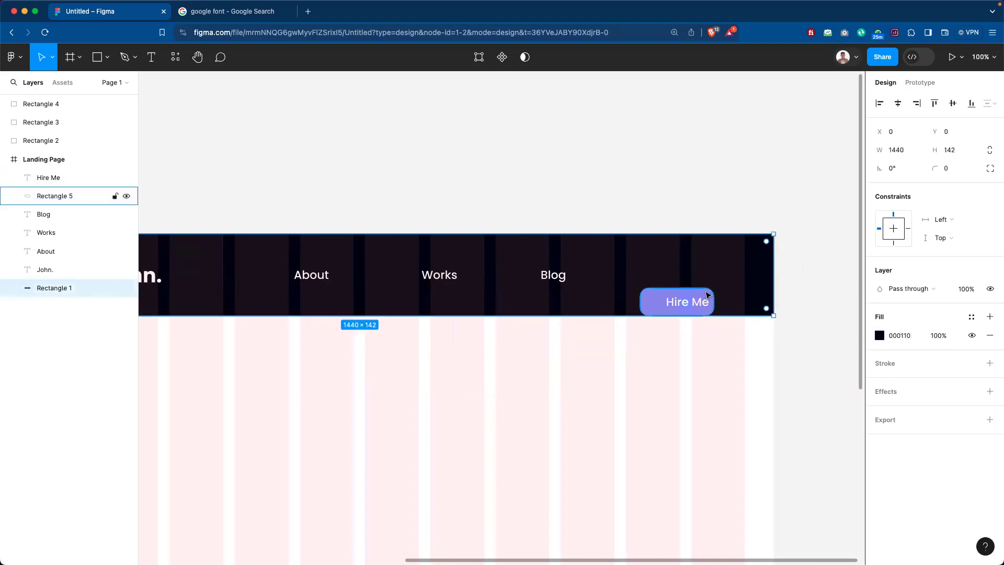
Set the corner radius of the purple rectangle behind Hire Me to 10 and deselect it.
click(659, 297)
click(960, 170)
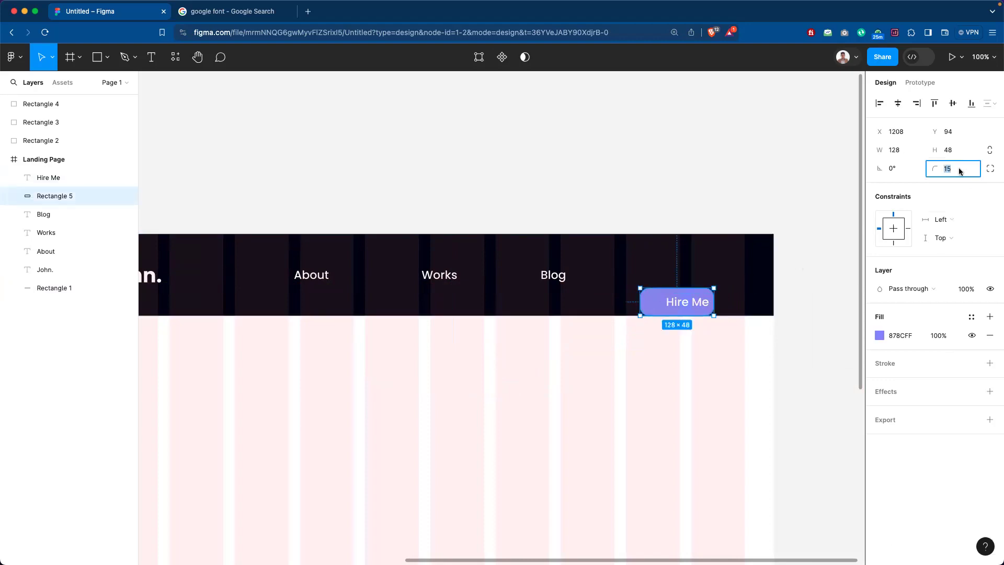
text(12)
key(Return)
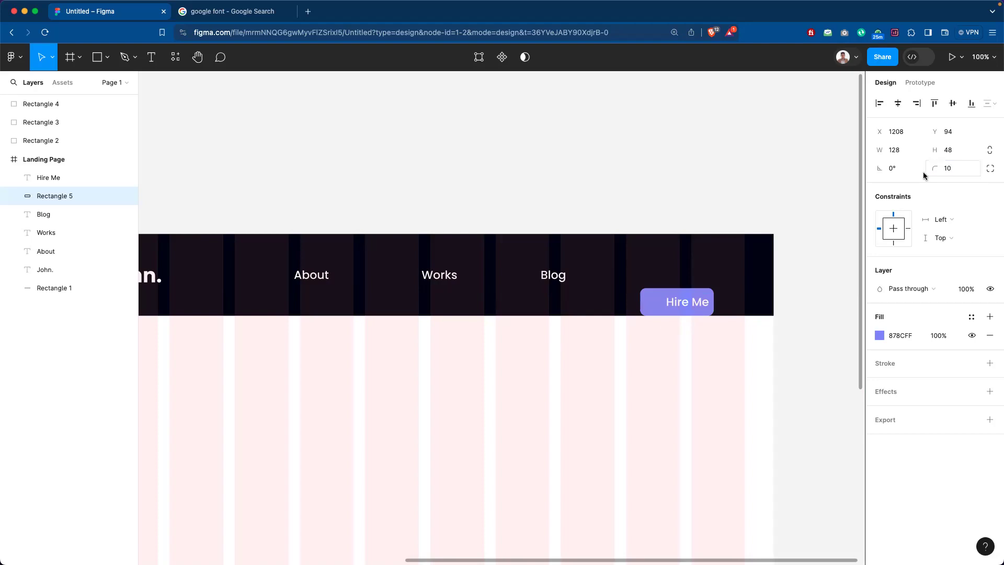
click(790, 262)
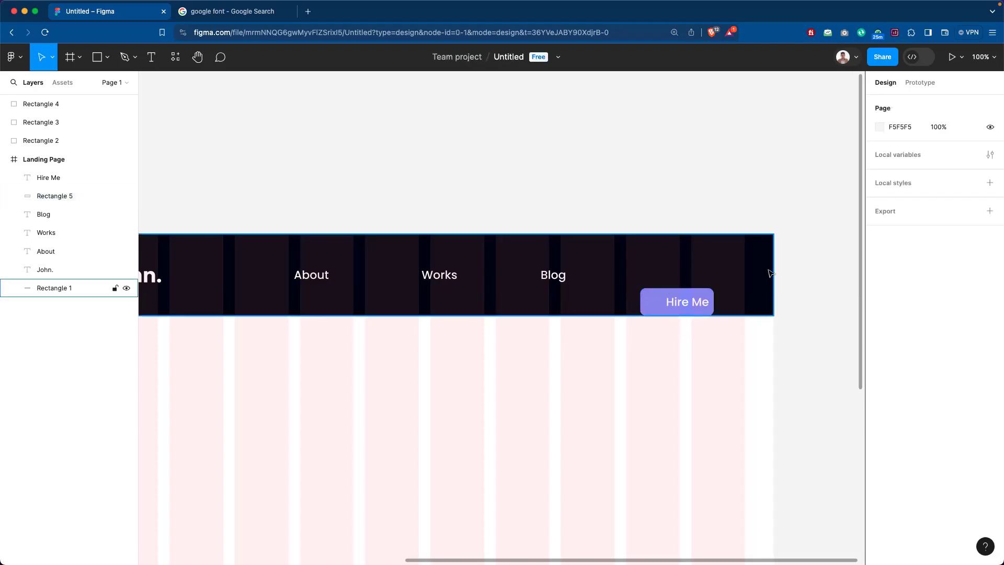
Lock the dark header background rectangle so it cannot be selected on the canvas.
click(771, 273)
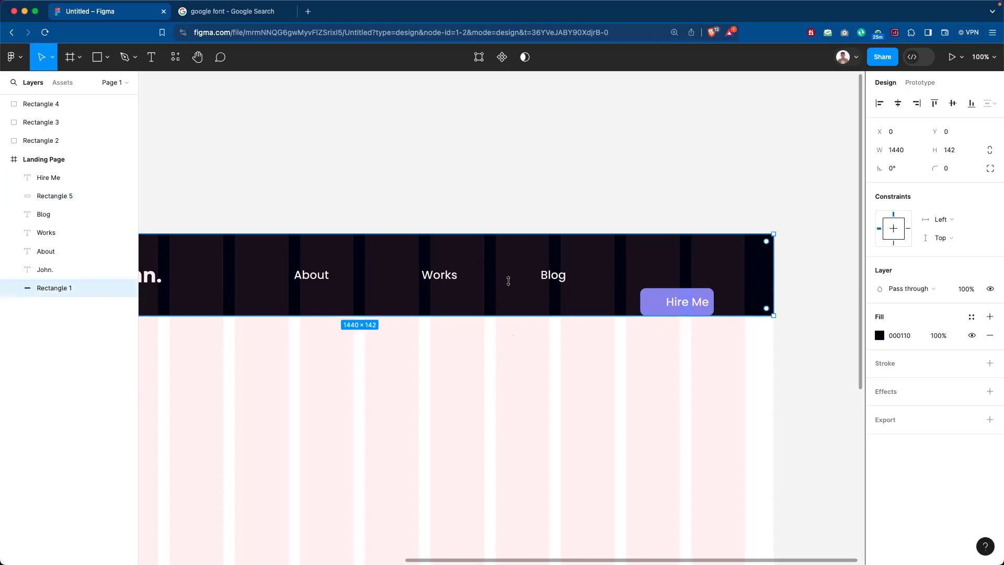
click(529, 199)
click(766, 253)
click(115, 288)
click(439, 191)
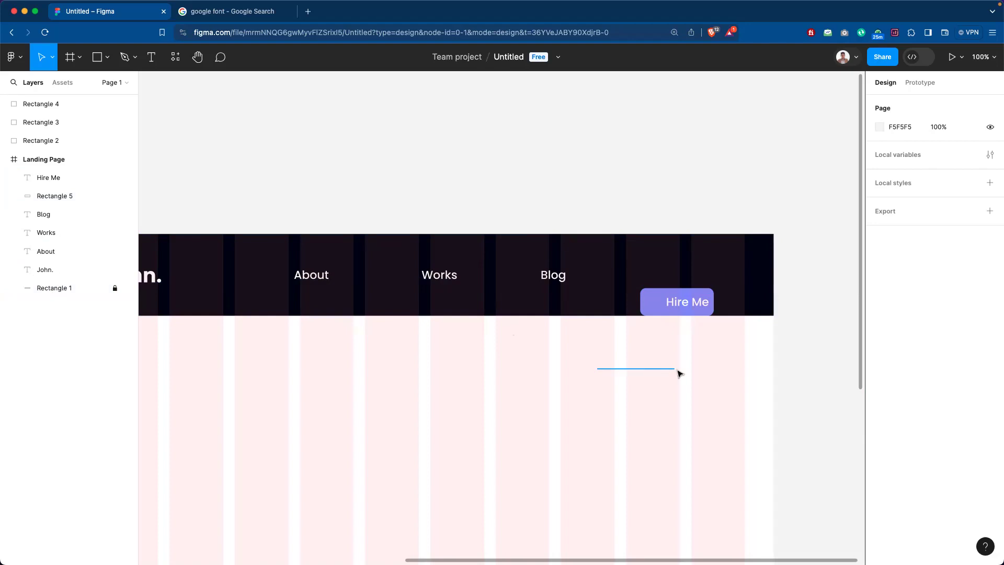
Set the vertical text alignment of the About, Works, Blog and Hire Me labels to middle.
drag(330, 354, 350, 356)
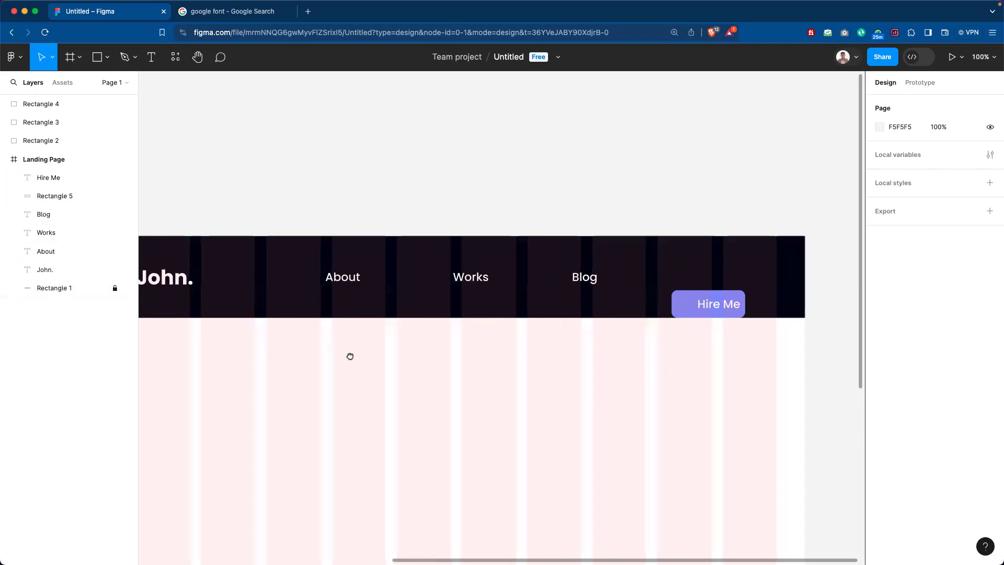
drag(380, 268, 742, 321)
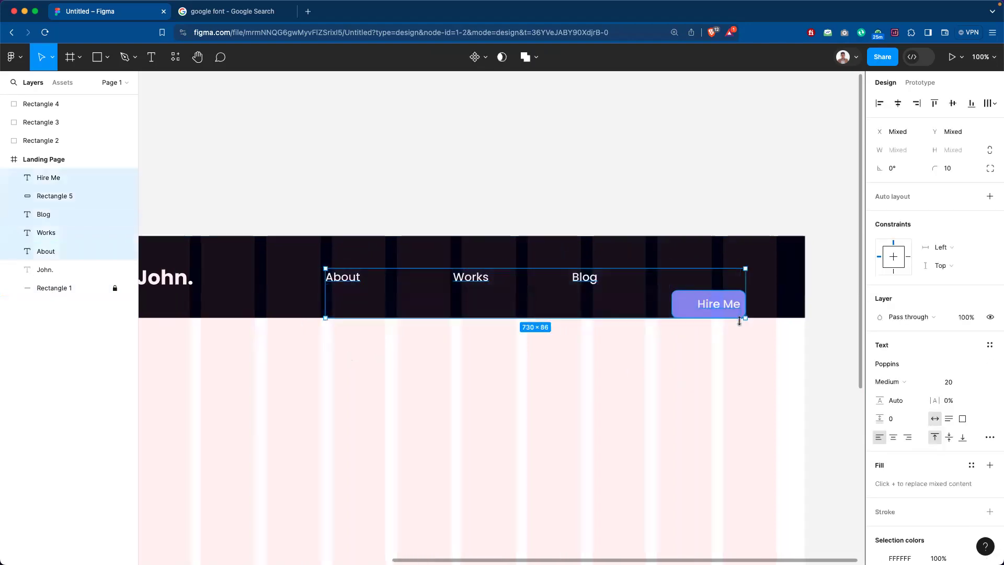
click(989, 438)
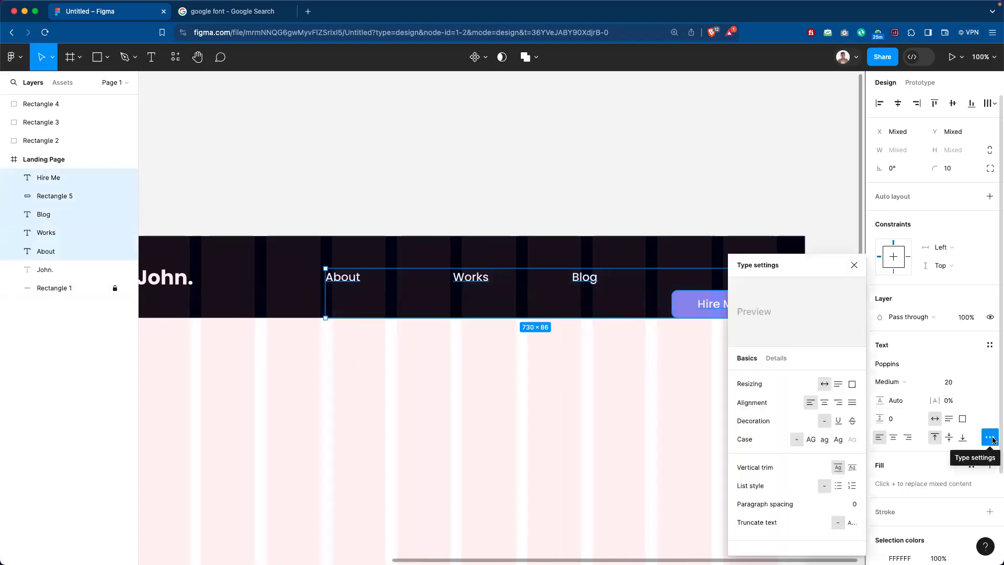
click(953, 438)
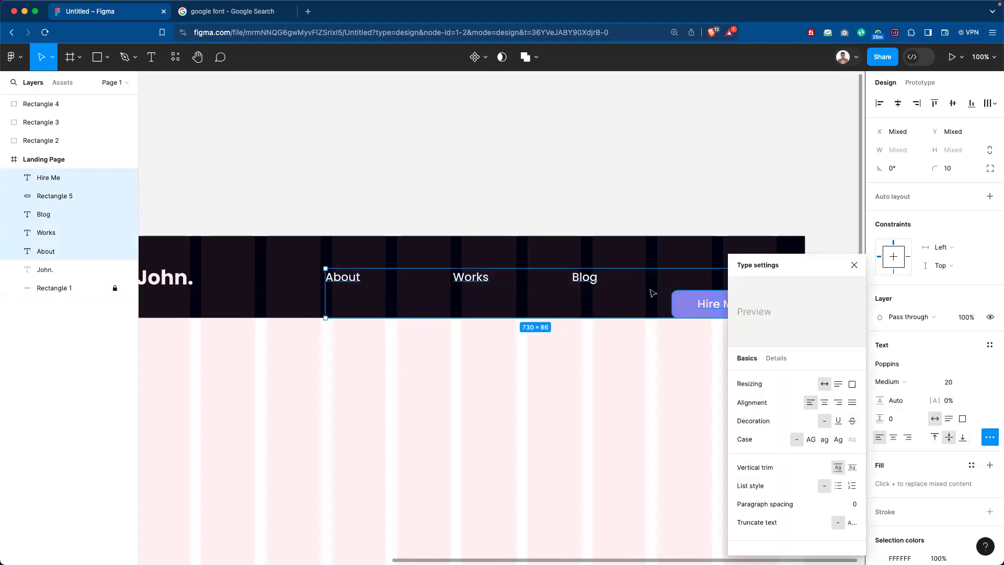
click(643, 259)
mouse_move(620, 282)
mouse_down()
mouse_move(535, 234)
mouse_move(610, 280)
mouse_up()
drag(317, 250, 723, 352)
click(735, 280)
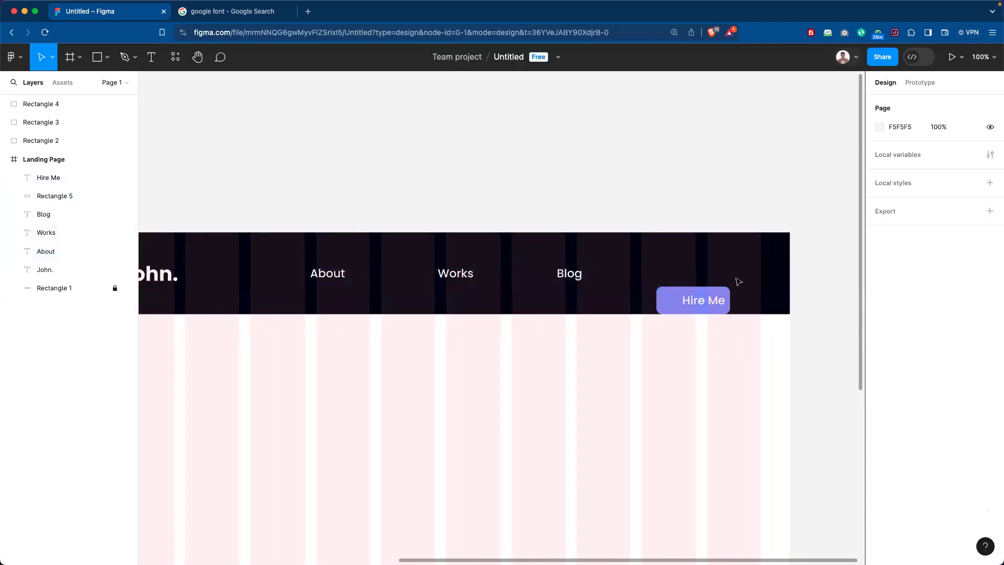
Raise the Hire Me label and its purple rectangle together until they are roughly level with the navigation labels.
click(727, 291)
shift+click(693, 296)
drag(693, 296, 695, 286)
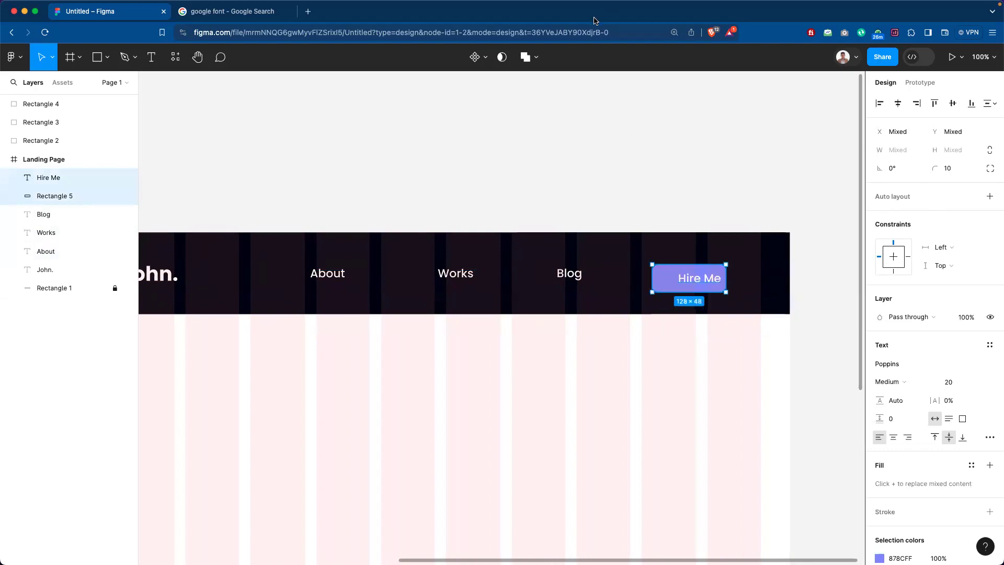
drag(252, 233, 669, 326)
scroll(488, 340, up, 2)
scroll(489, 341, left, 2)
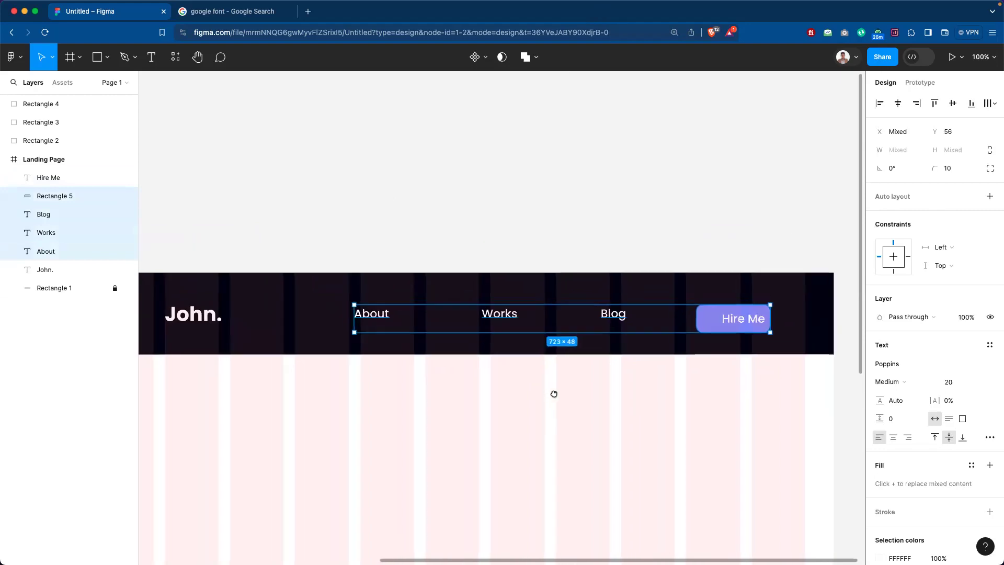
click(424, 393)
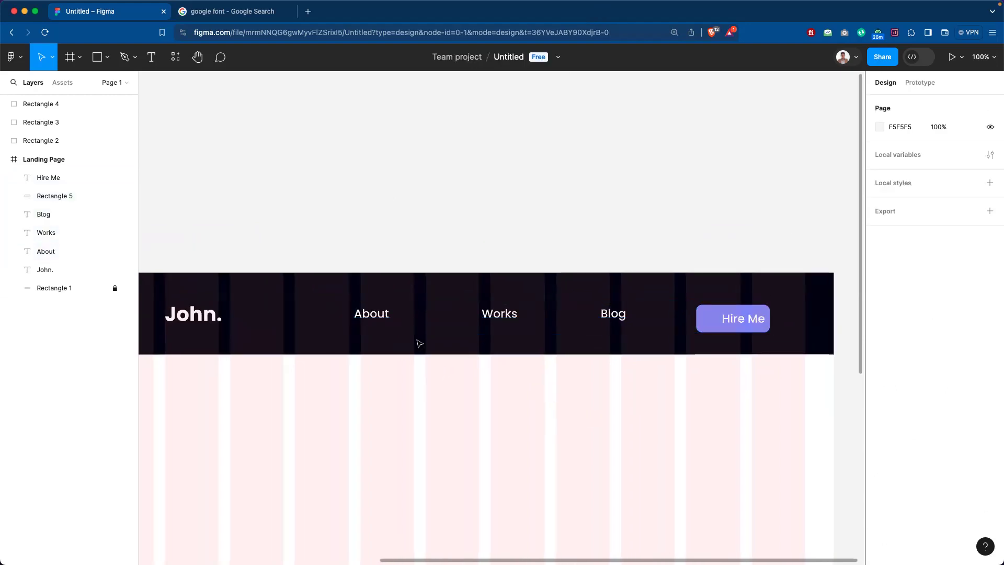
Shift the logo text in the header slightly left to X 257, keeping it at Y 45.
scroll(243, 359, left, 5)
scroll(242, 360, up, 1)
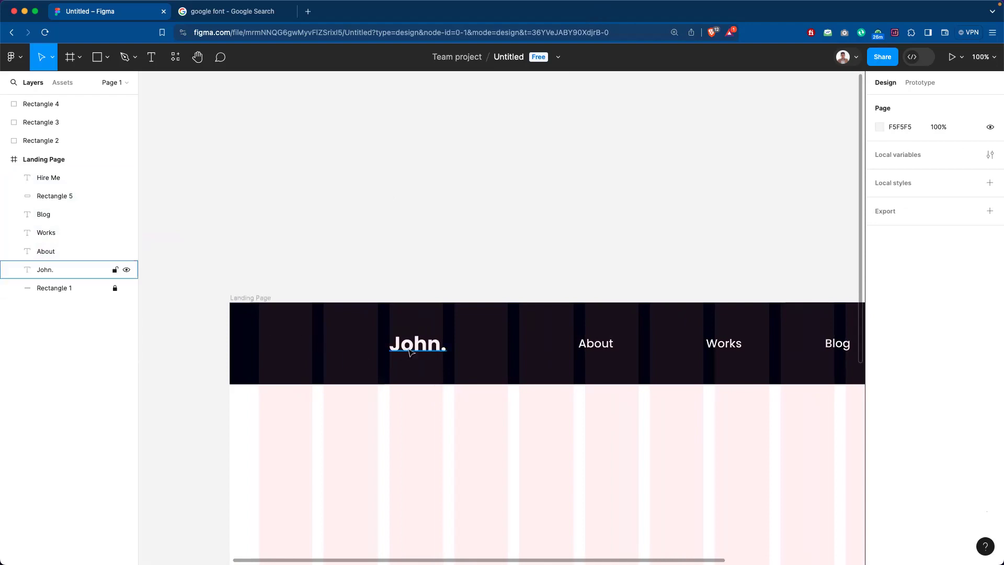
drag(418, 350, 406, 347)
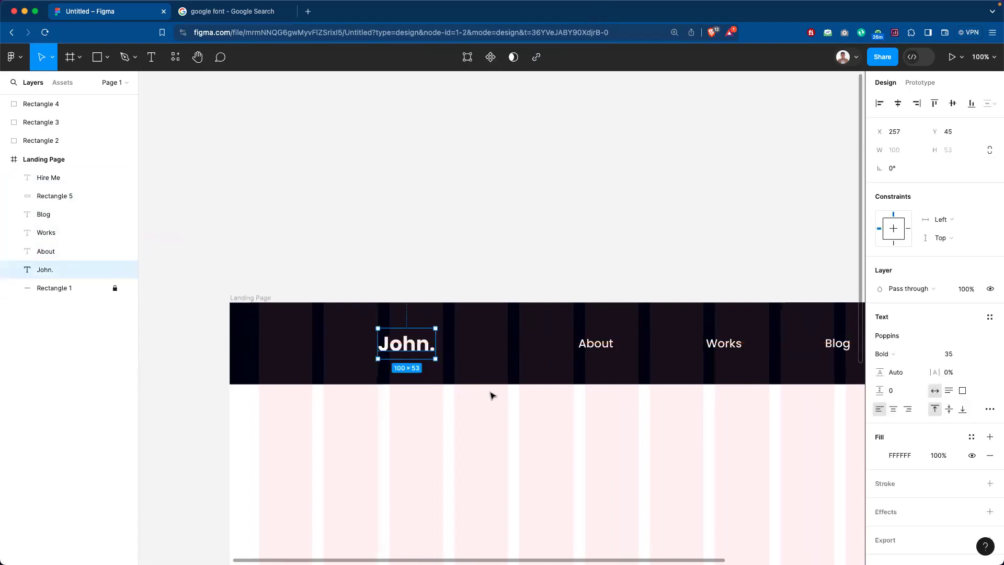
click(524, 388)
drag(525, 388, 505, 392)
Align the About label with the start of a grid column and shift Works and Blog left to tighten the navigation spacing.
scroll(487, 380, right, 1)
scroll(488, 380, up, 1)
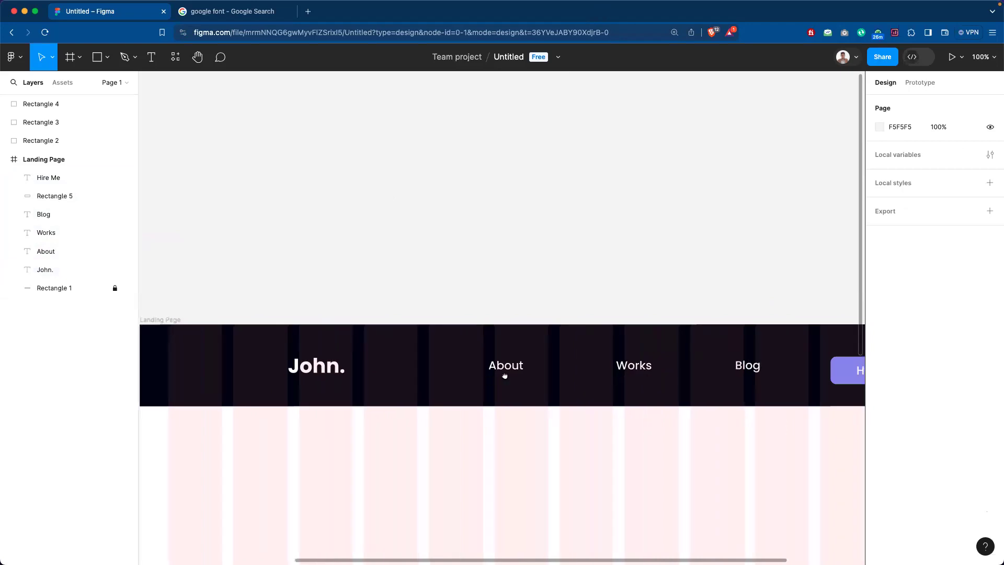
scroll(557, 430, right, 2)
scroll(557, 430, down, 1)
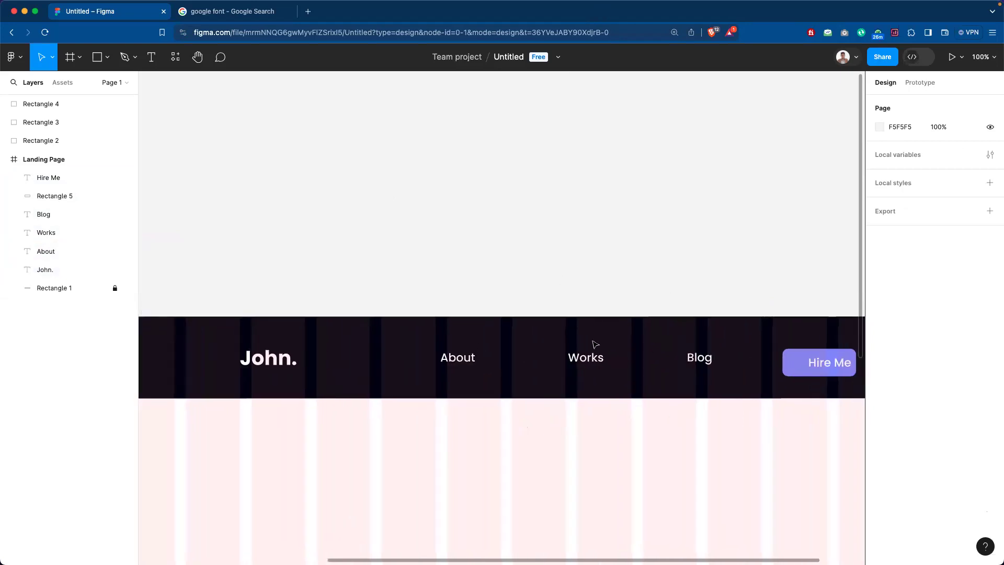
scroll(453, 375, up, 1)
scroll(452, 375, left, 1)
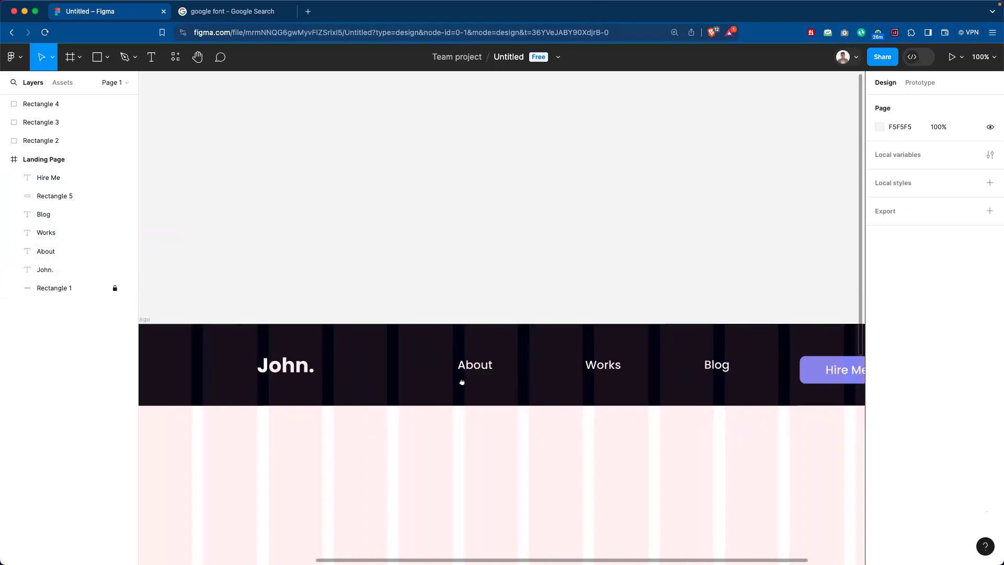
scroll(462, 381, right, 2)
scroll(432, 406, left, 3)
scroll(431, 406, up, 1)
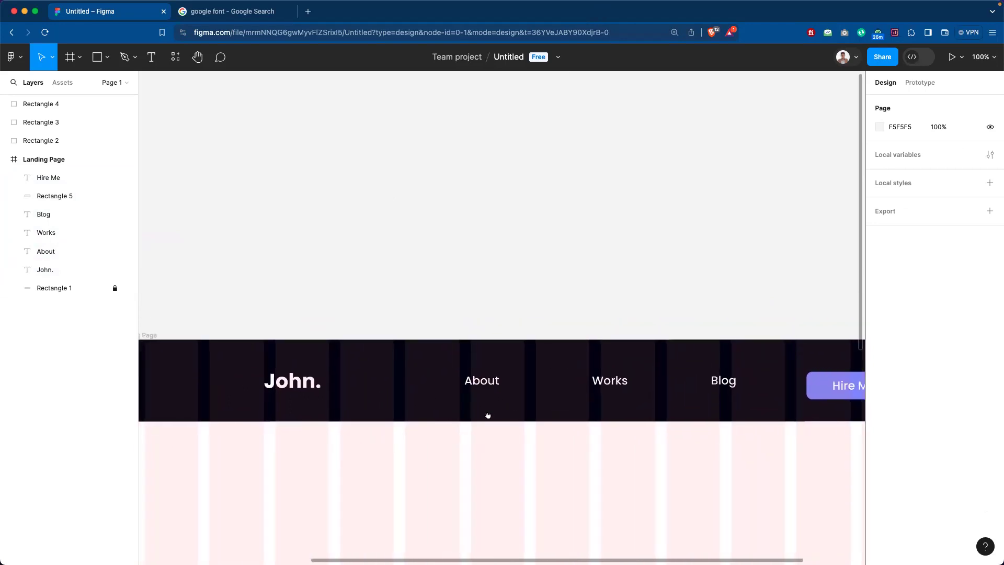
scroll(550, 415, right, 2)
drag(463, 389, 466, 390)
scroll(510, 405, right, 2)
drag(553, 389, 514, 389)
scroll(576, 400, right, 3)
drag(611, 393, 526, 400)
click(630, 432)
scroll(659, 398, right, 1)
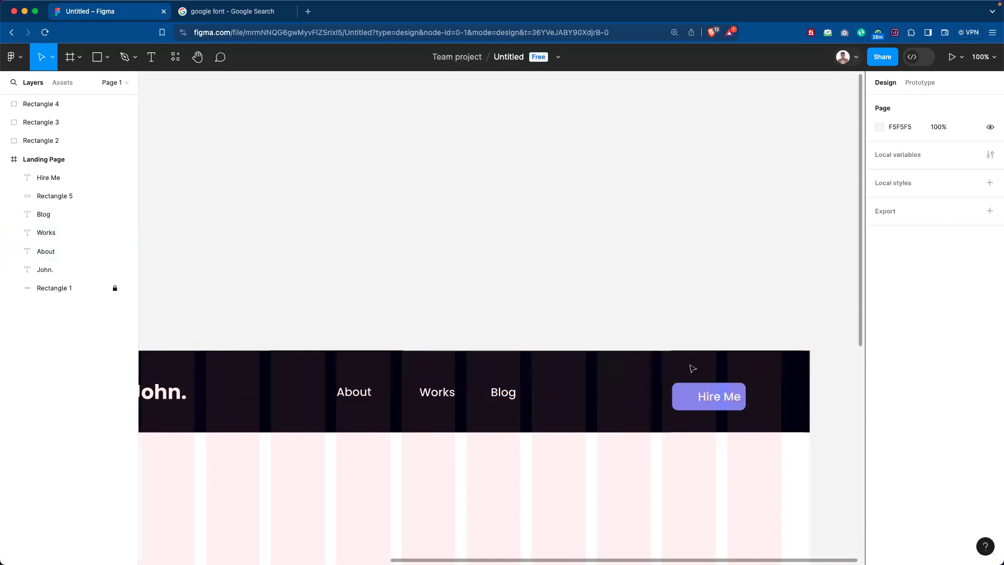
Set the horizontal text alignment of the Hire Me label to centre.
click(725, 407)
shift+click(729, 420)
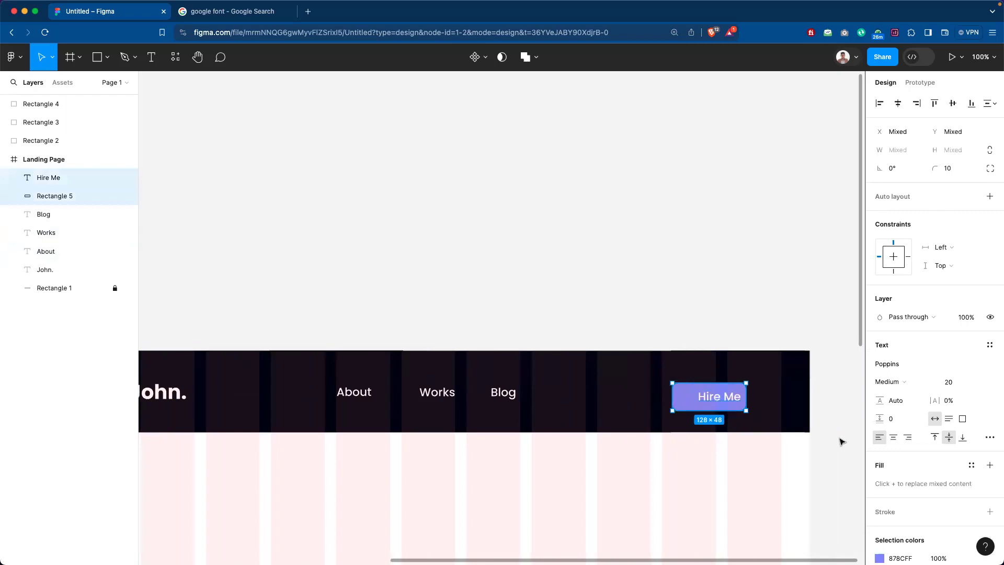
click(892, 438)
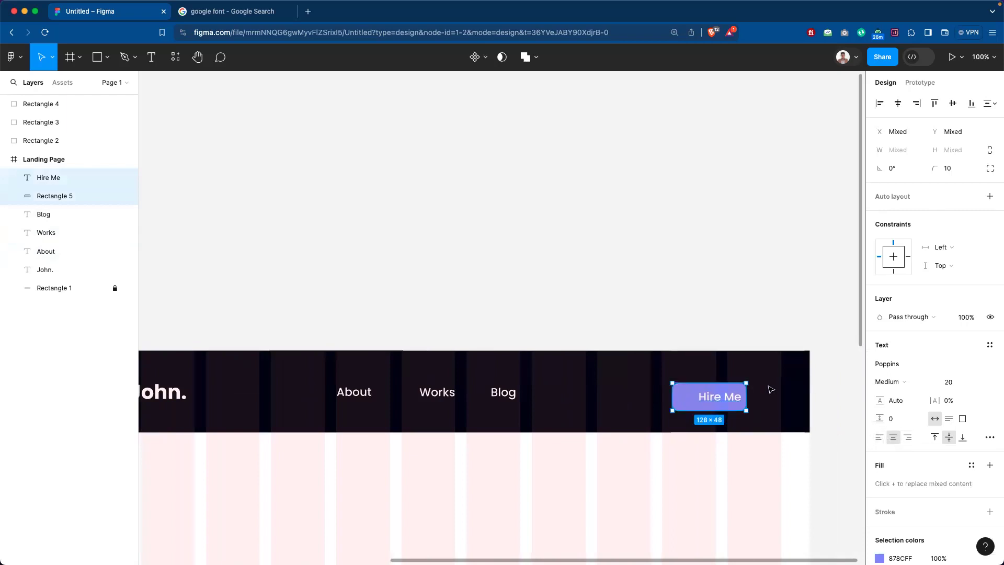
click(989, 438)
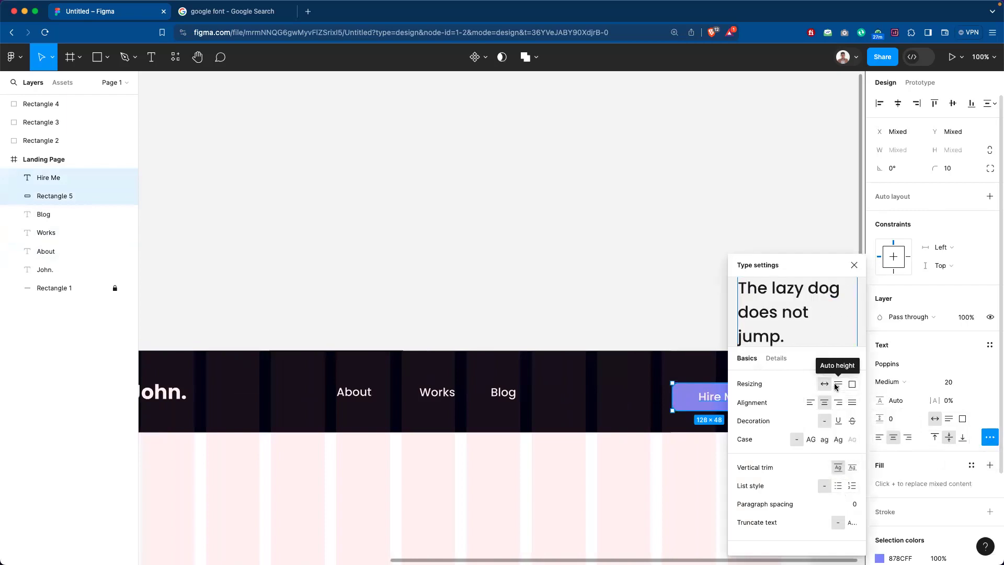
click(623, 325)
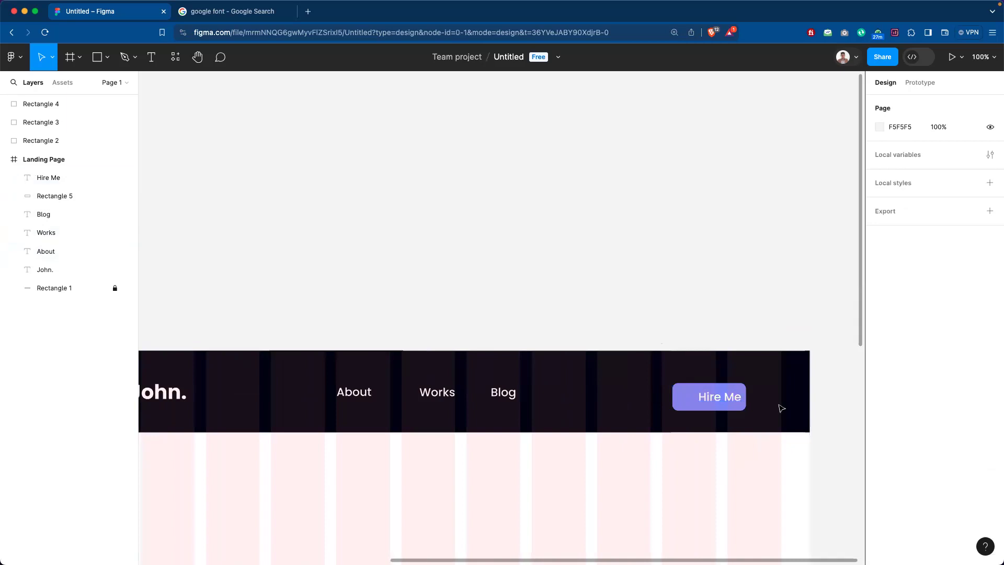
Centre the Hire Me label inside its purple rectangle at X 1227, Y 65.
key(plus)
key(plus)
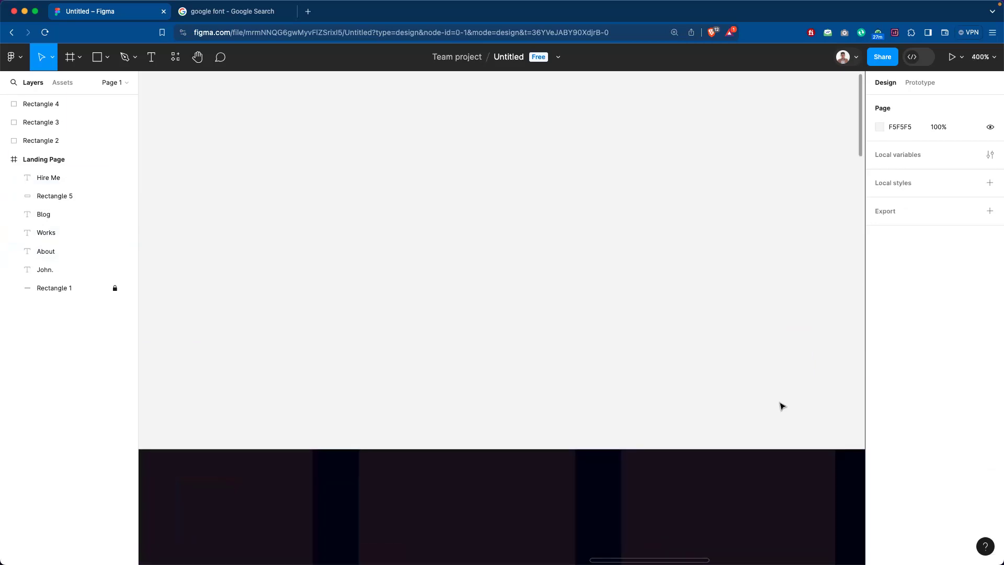
scroll(637, 484, down, 10)
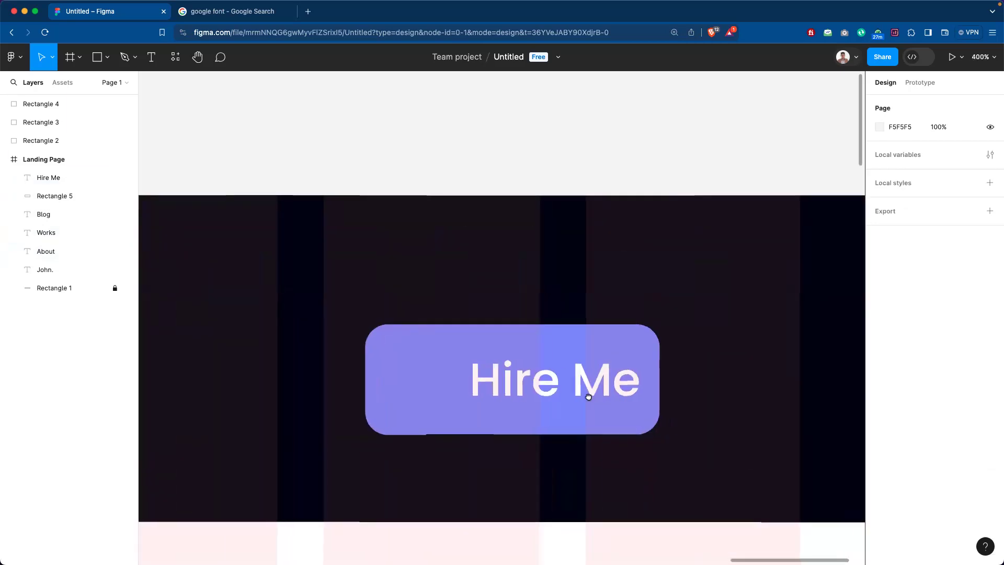
drag(590, 387, 549, 392)
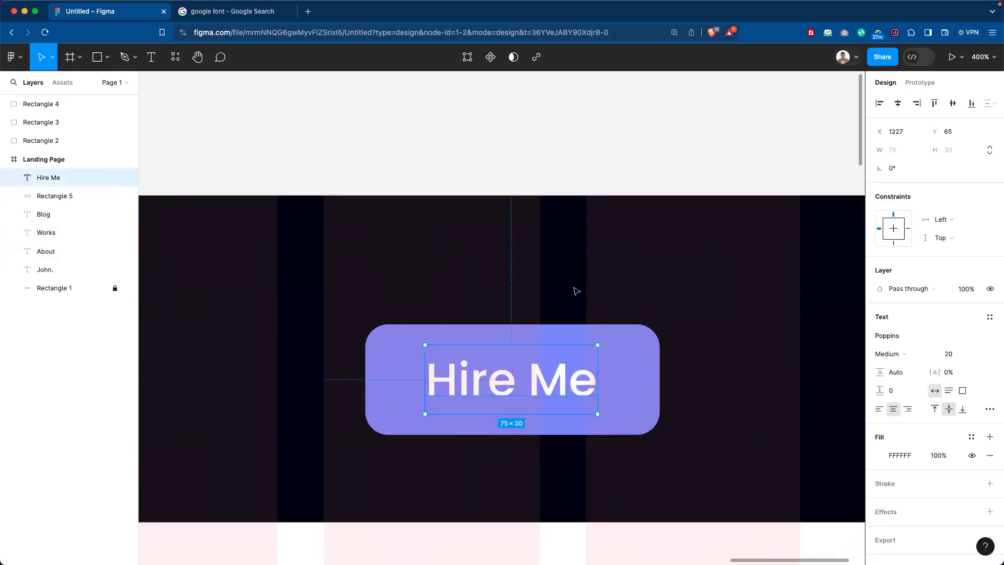
click(578, 287)
key(minus)
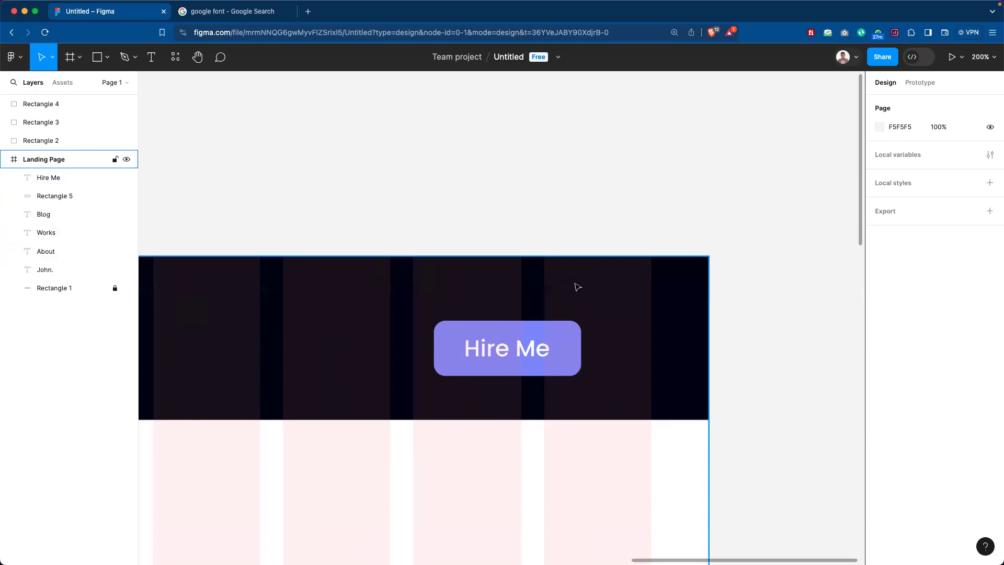
key(minus)
Move the Hire Me label and its purple rectangle left beside Blog, vertically level with the navigation labels.
scroll(492, 348, left, 5)
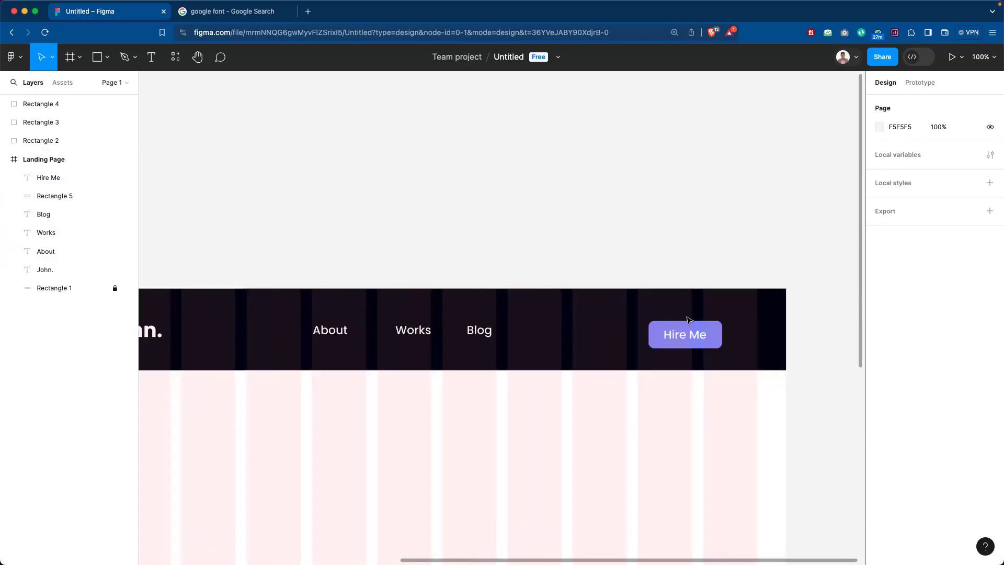
drag(669, 308, 732, 375)
drag(699, 345, 595, 338)
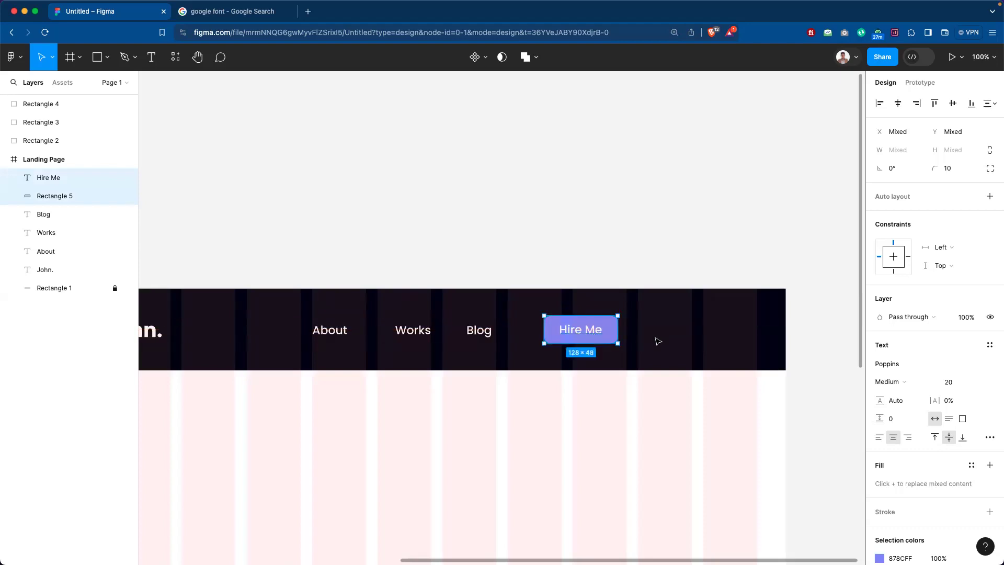
click(582, 366)
scroll(582, 366, left, 5)
scroll(446, 386, left, 4)
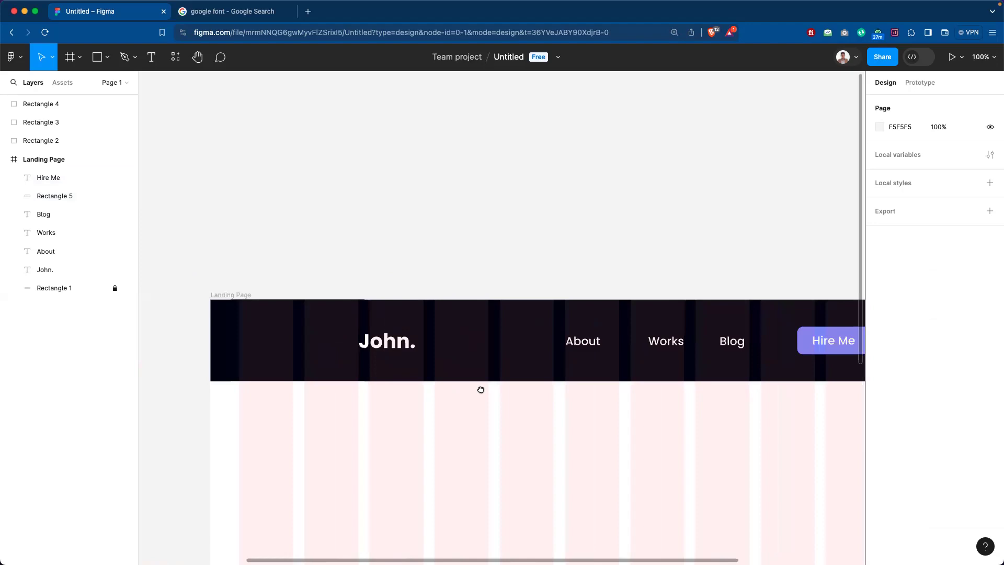
scroll(480, 390, right, 8)
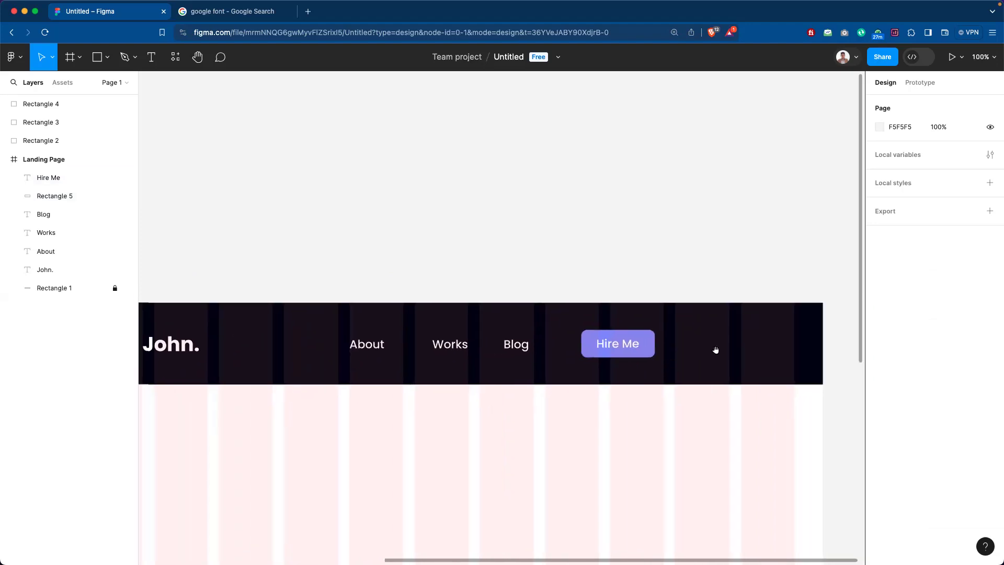
drag(353, 387, 628, 386)
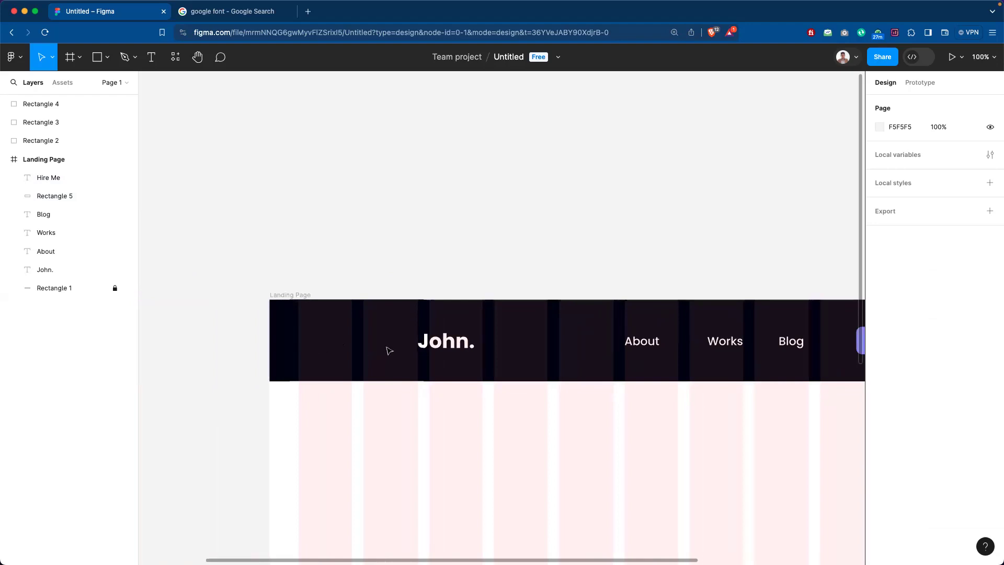
scroll(549, 373, right, 10)
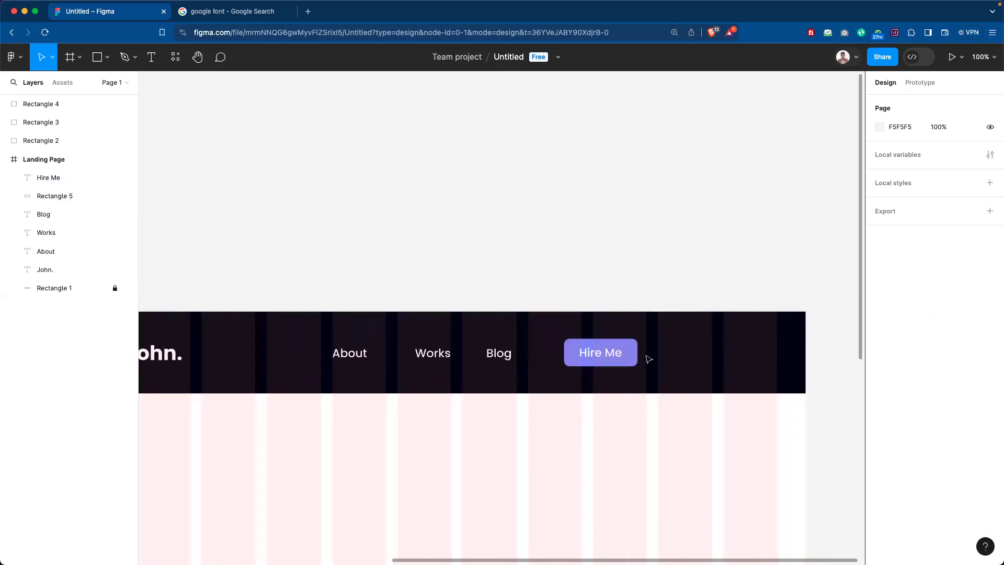
Try nudging About, Works, Blog and the purple rectangle right without the Hire Me label, and nudge them back.
drag(335, 337, 584, 382)
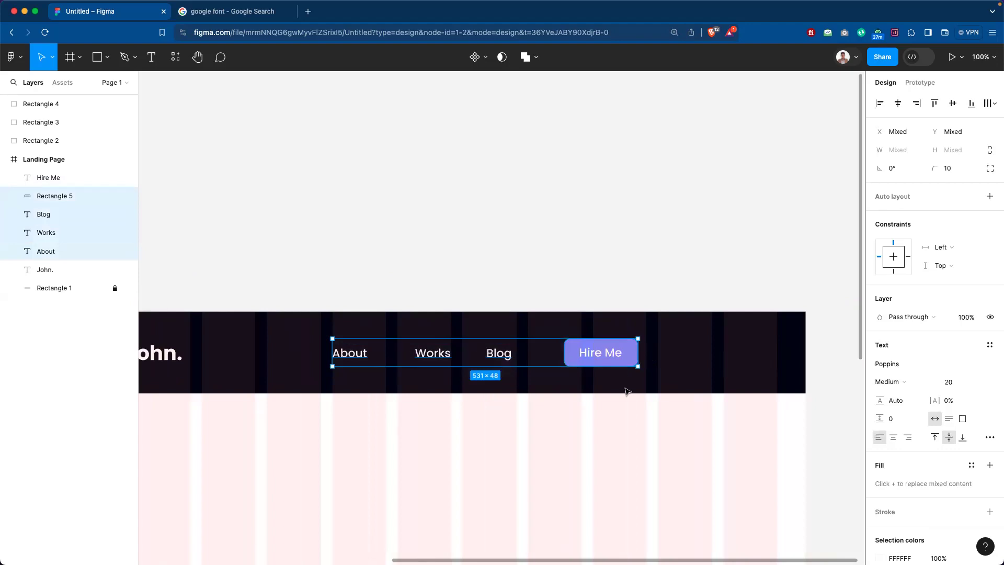
key(Right)
key(Right)
key(Right)
key(Right)
key(Right)
key(Right)
key(Right)
key(Right)
key(Right)
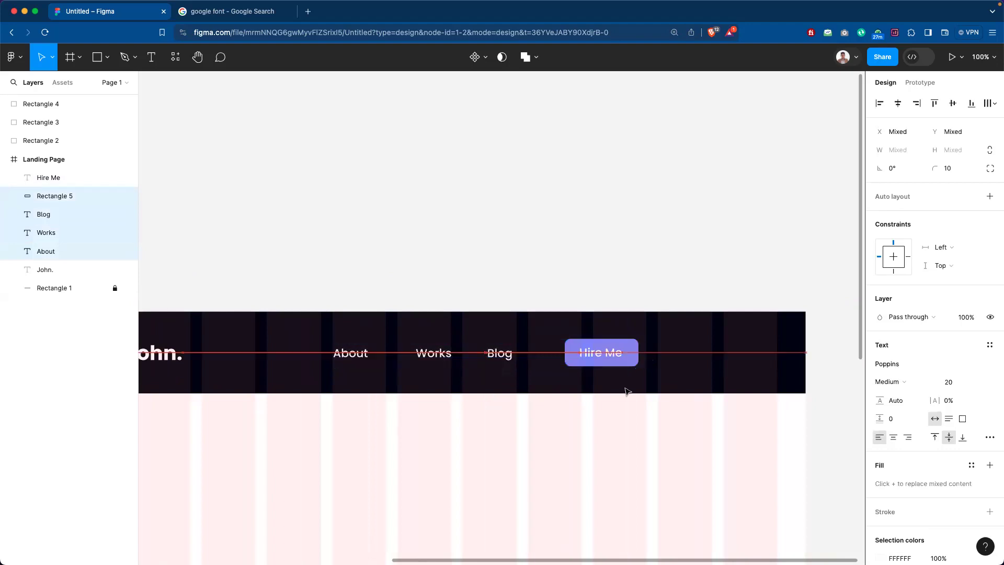
key(Right)
key(Right)
key(Right)
key(Right)
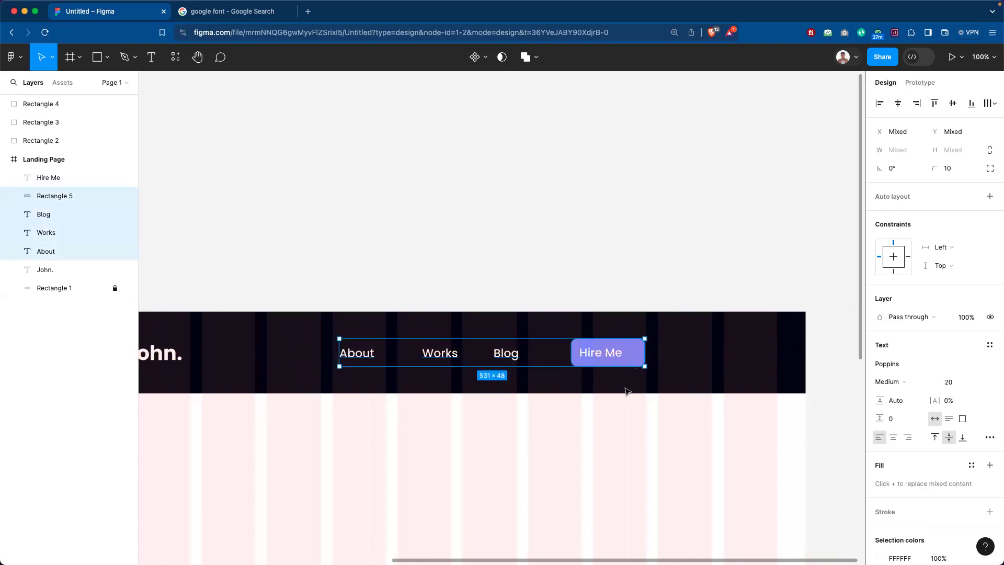
key(shift+Left)
key(Left)
key(Left)
key(Left)
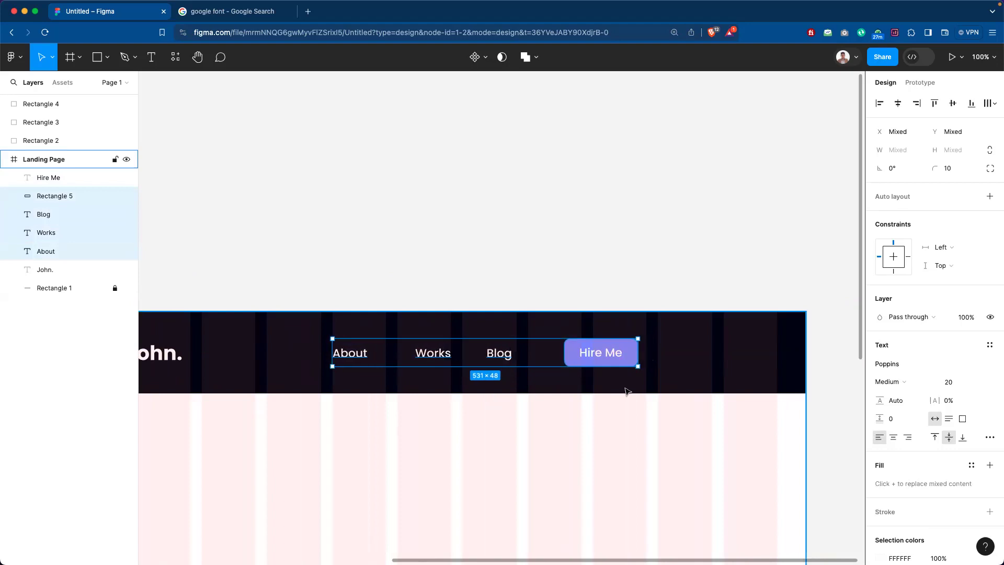
Shift About, Works, Blog and the complete Hire Me button slightly right as one selection and deselect them.
drag(305, 329, 560, 380)
drag(310, 321, 623, 367)
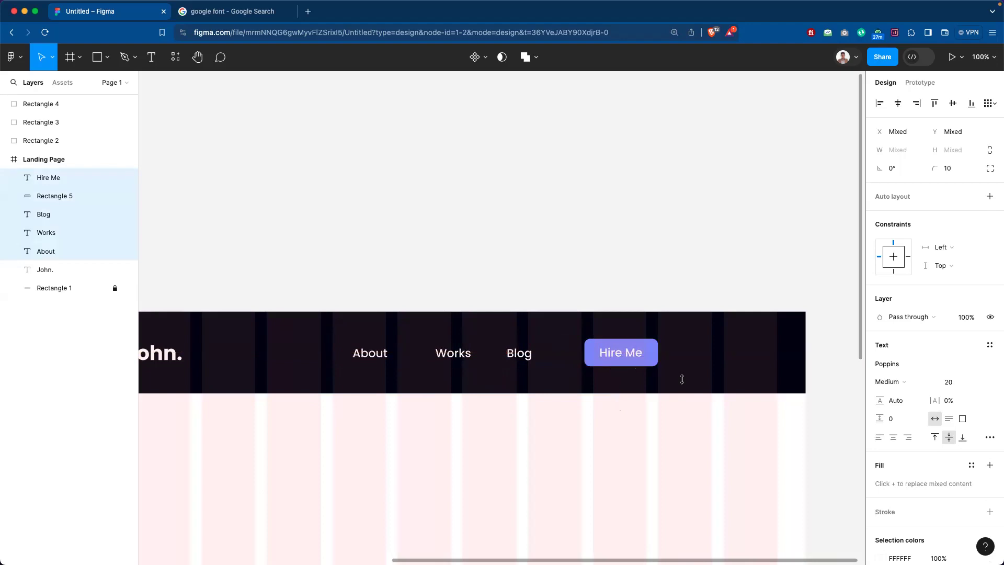
click(713, 421)
scroll(743, 418, left, 5)
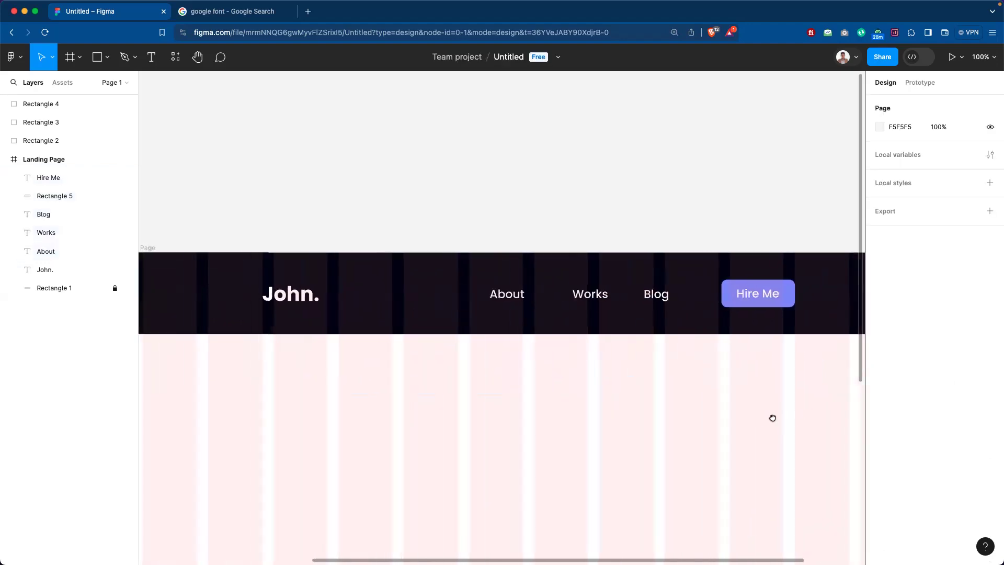
Move the Landing Page frame up on the canvas to about X -731, Y -1124 and deselect it.
key(minus)
key(minus)
key(shift+equal)
scroll(717, 443, down, 3)
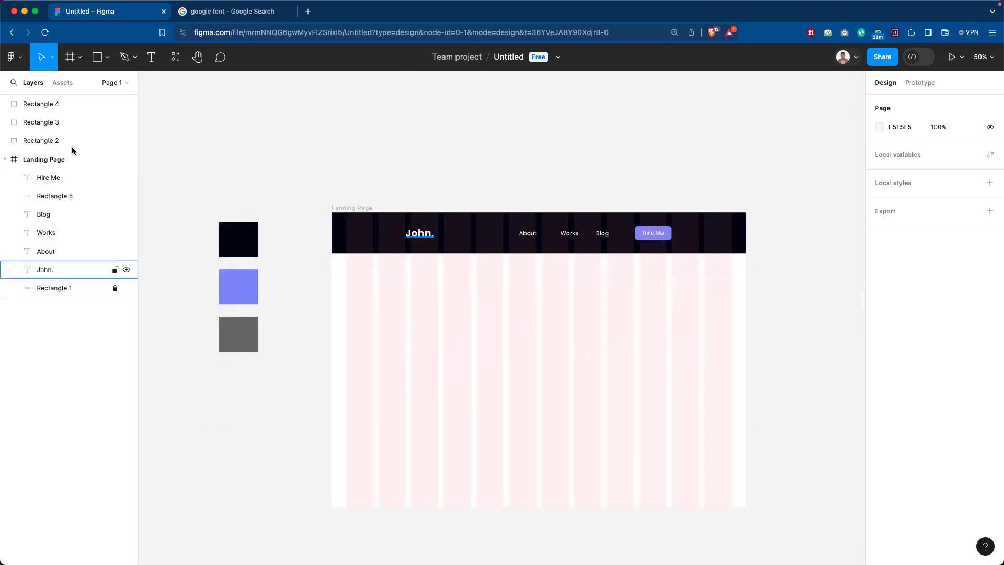
click(61, 162)
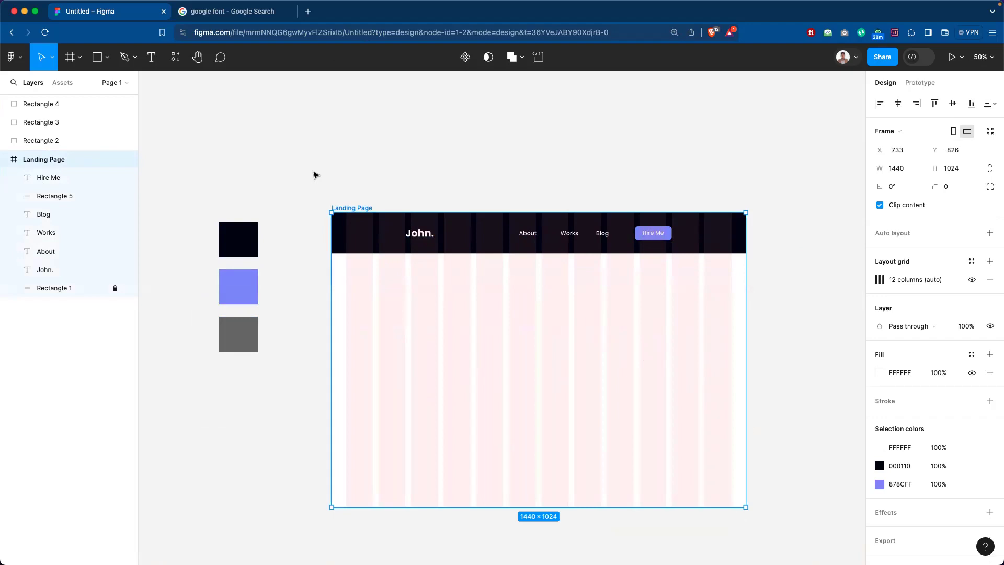
click(203, 158)
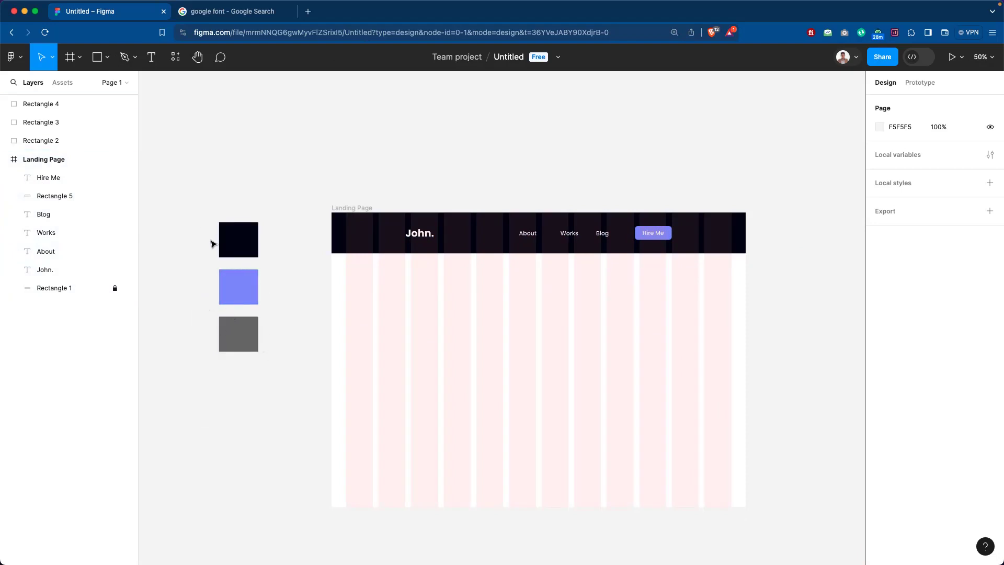
click(71, 165)
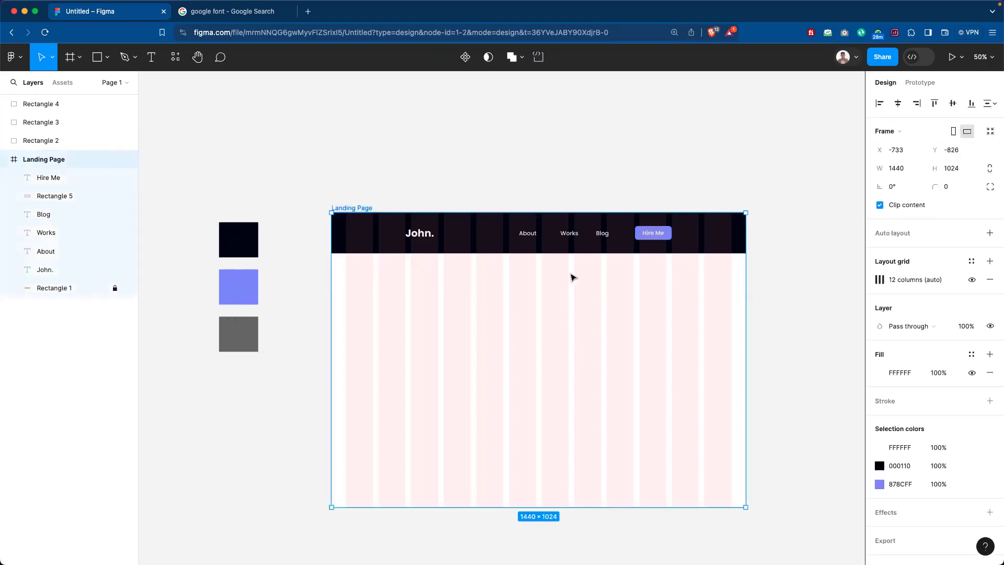
drag(719, 232, 720, 148)
click(811, 229)
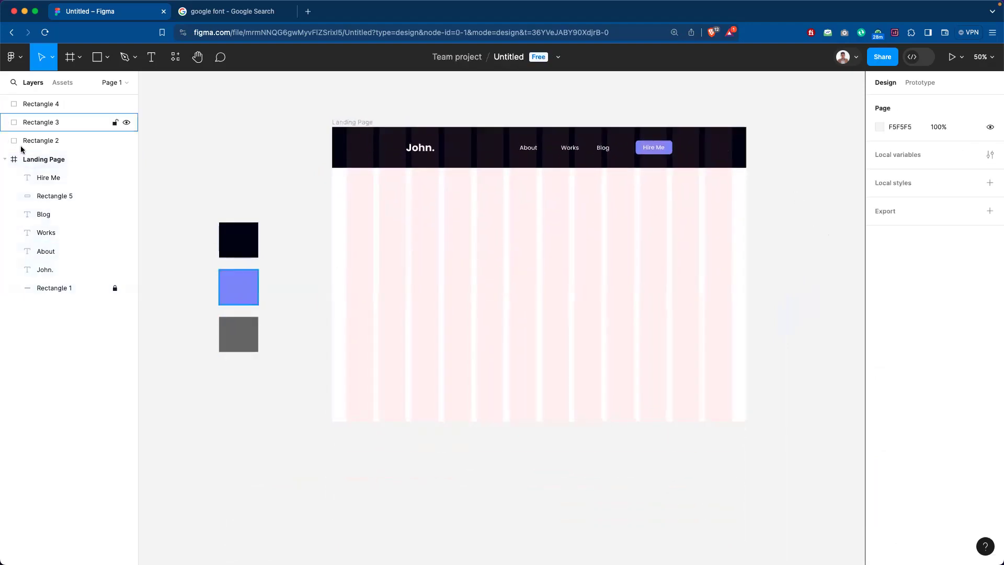
drag(233, 157, 238, 399)
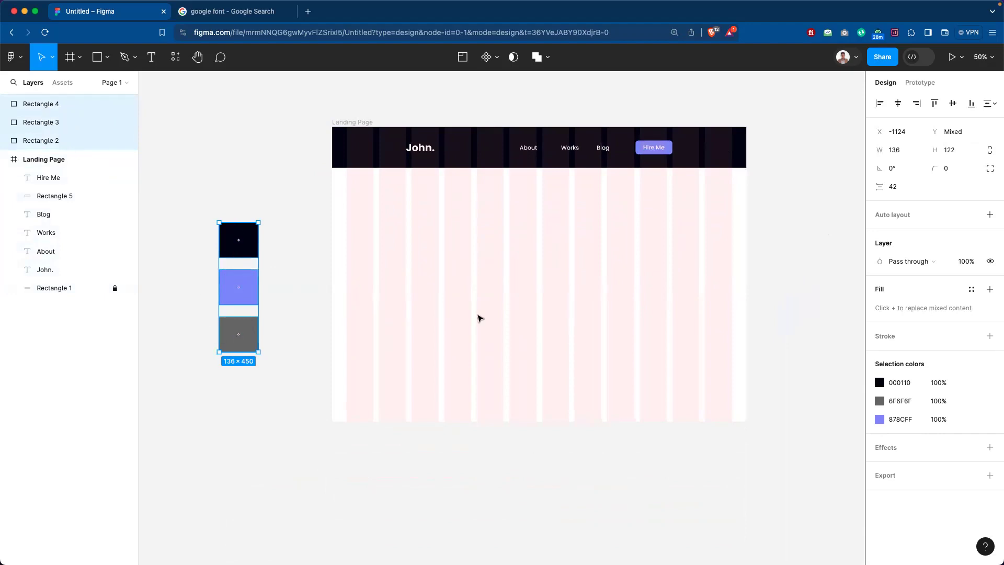
mouse_move(231, 283)
click(281, 245)
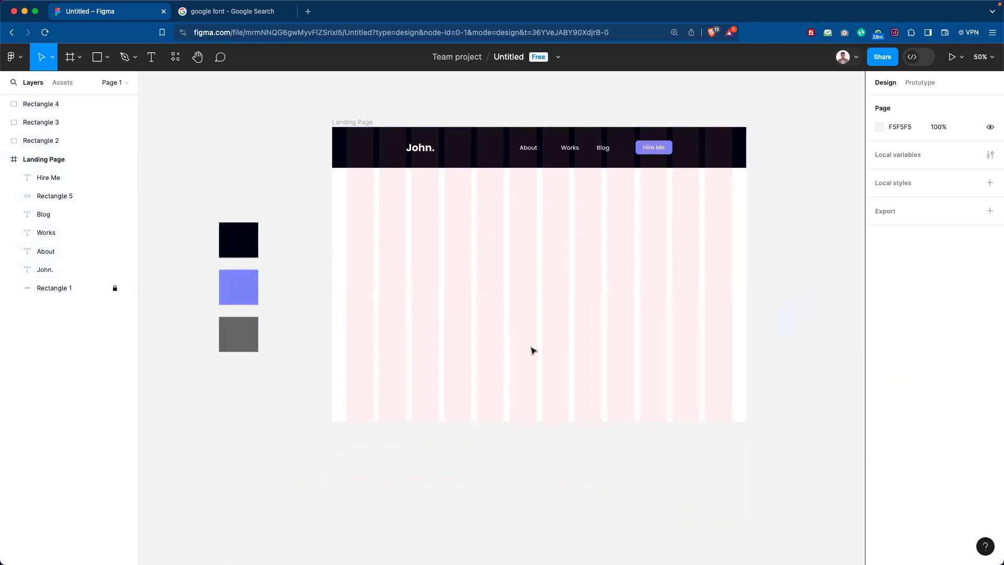
scroll(507, 366, up, 3)
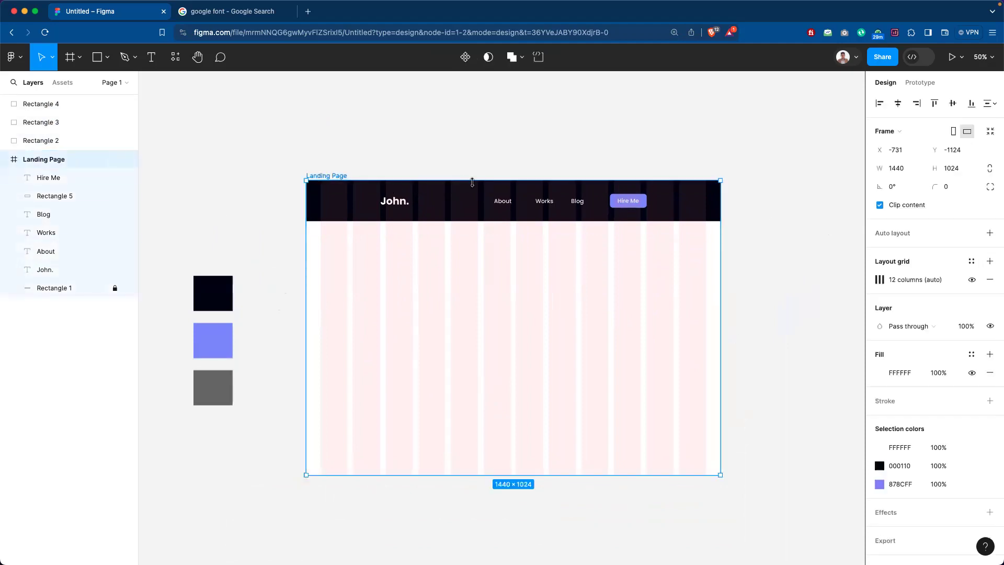
click(578, 122)
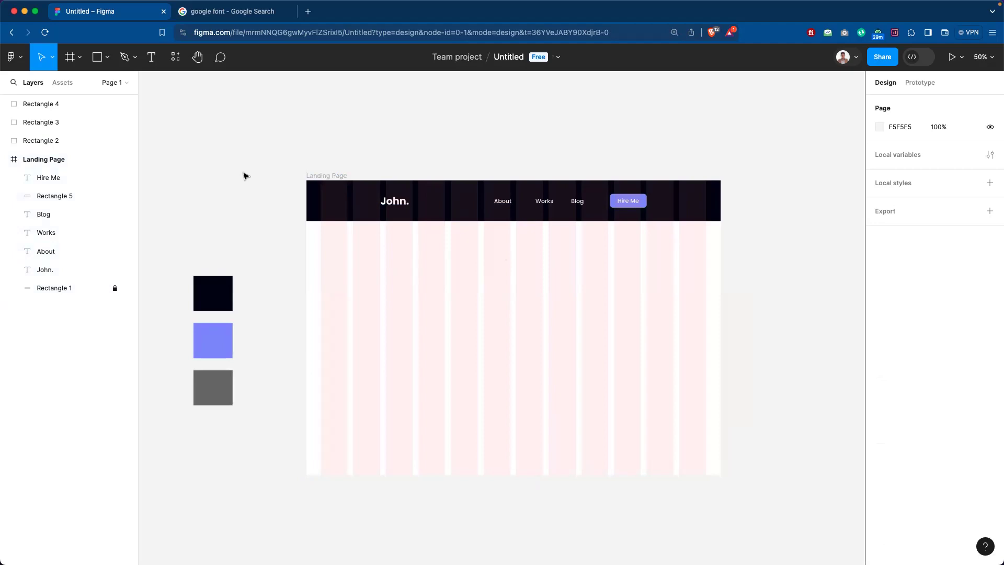
Hide the Landing Page frame's 12-column layout grid and show it again.
click(60, 161)
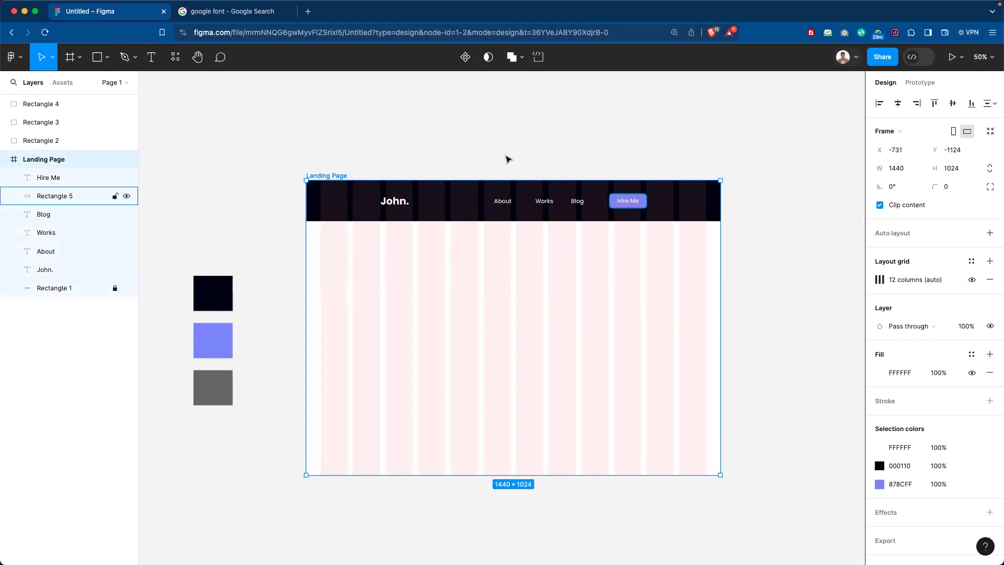
click(971, 281)
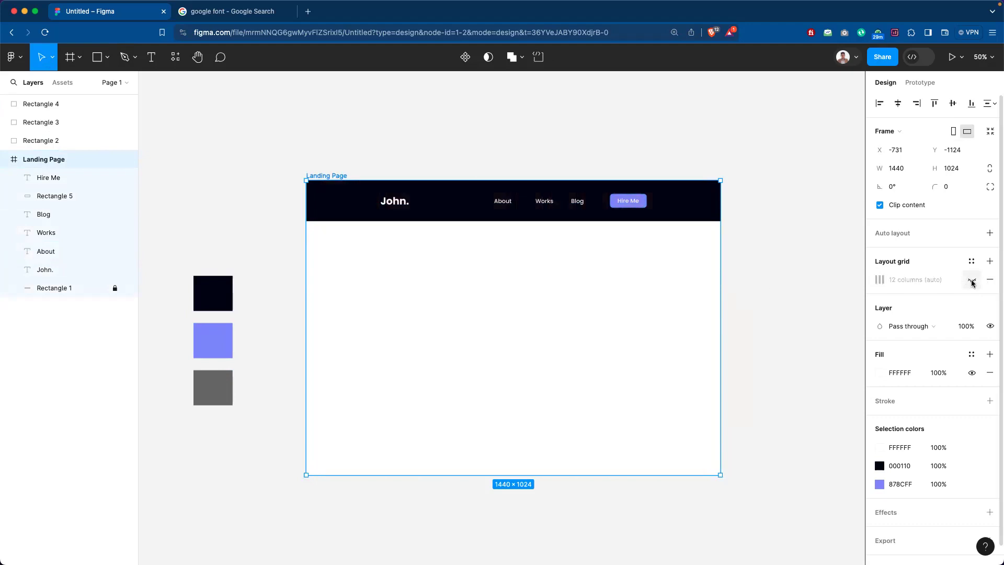
click(796, 291)
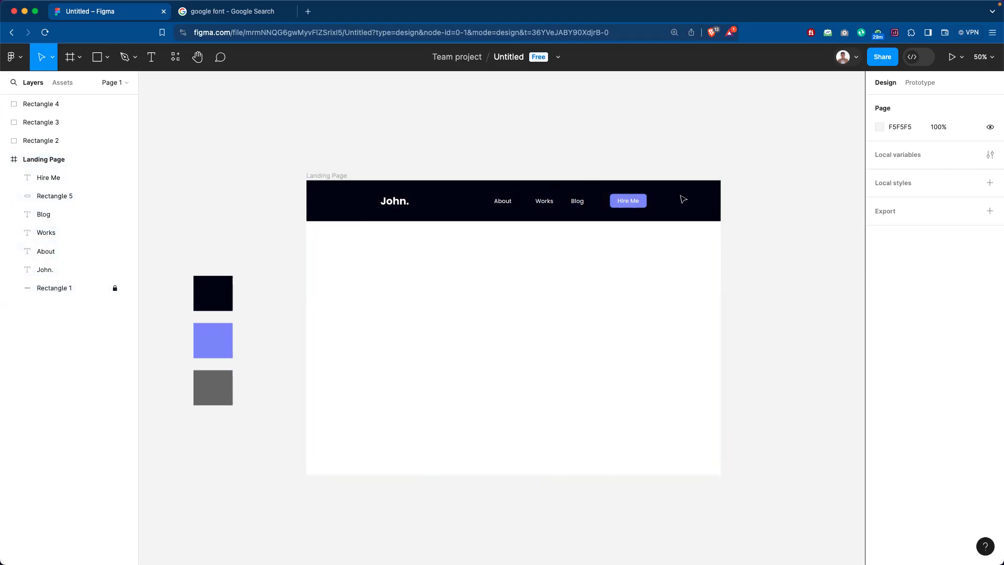
click(78, 160)
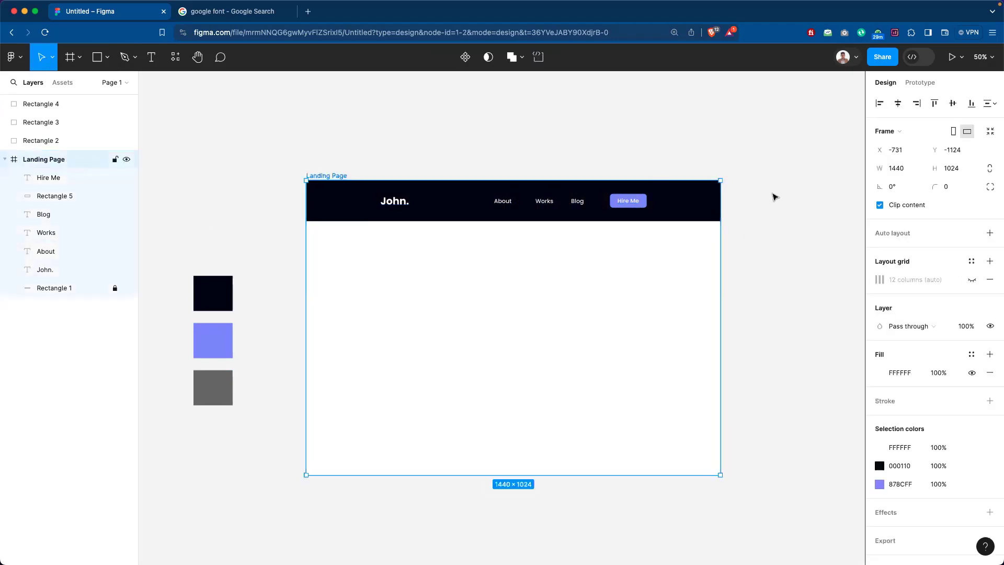
click(972, 279)
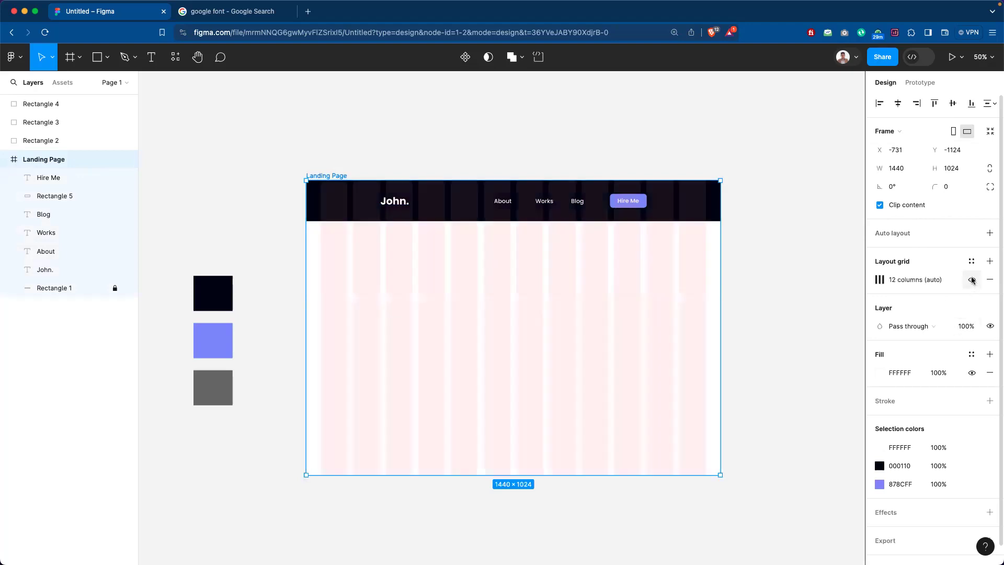
click(762, 254)
Draw a circle about 359 × 359 with the Ellipse tool below the header in the Landing Page frame.
drag(766, 304, 745, 277)
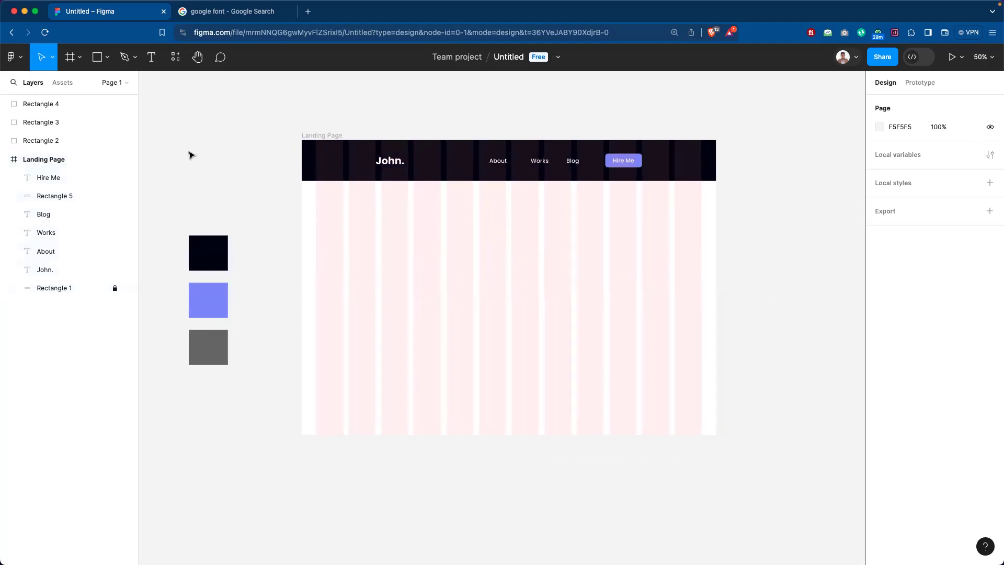
click(107, 58)
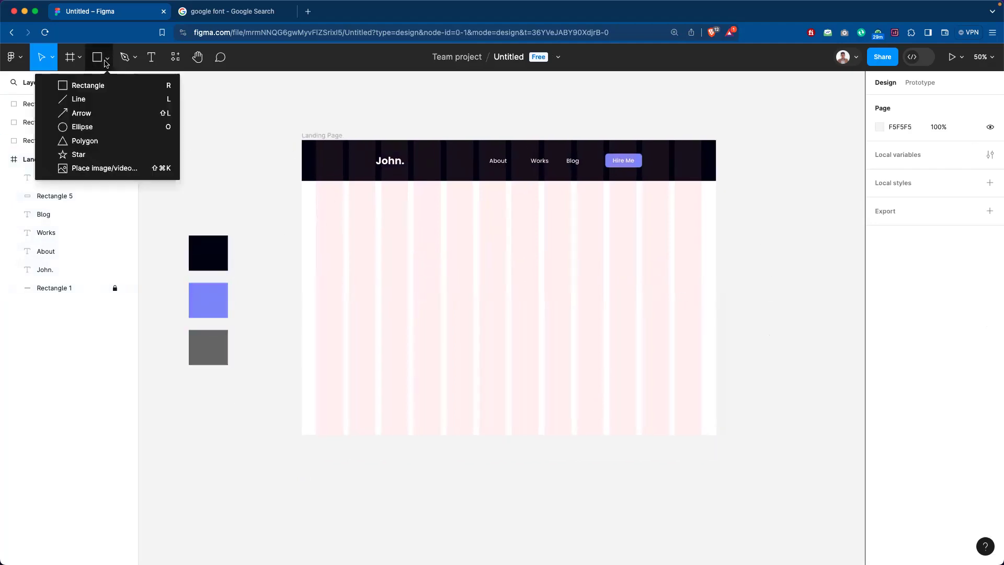
click(104, 127)
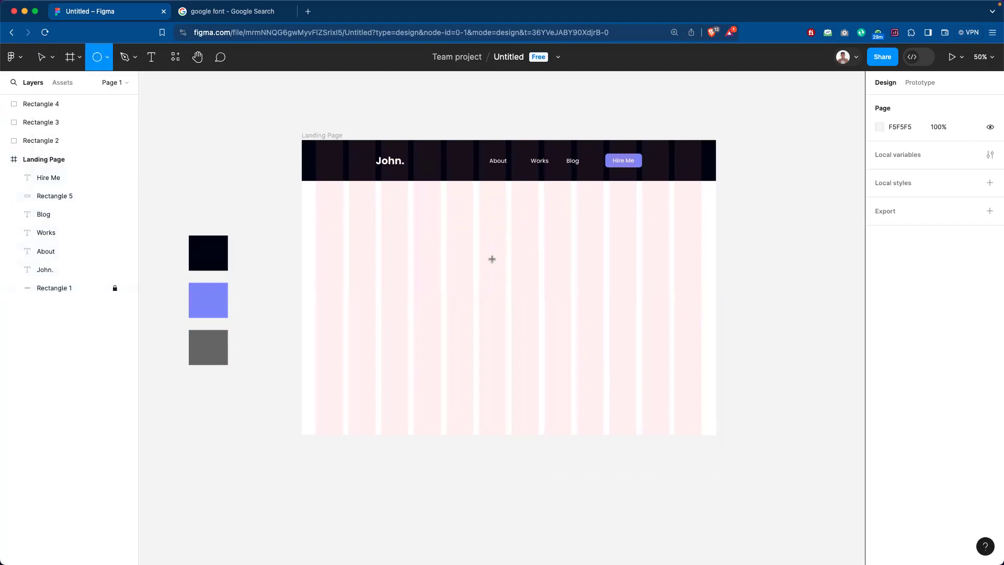
drag(479, 253, 579, 358)
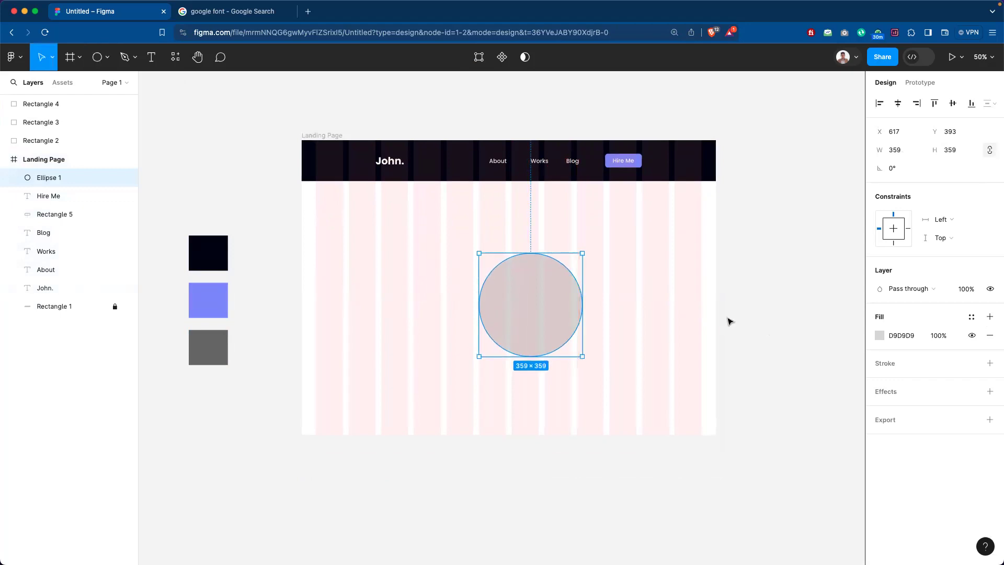
click(750, 291)
Move the circle to X 541, Y 319, centred horizontally in the frame below the header.
drag(531, 307, 526, 288)
click(603, 280)
click(540, 278)
click(596, 278)
click(520, 260)
click(610, 274)
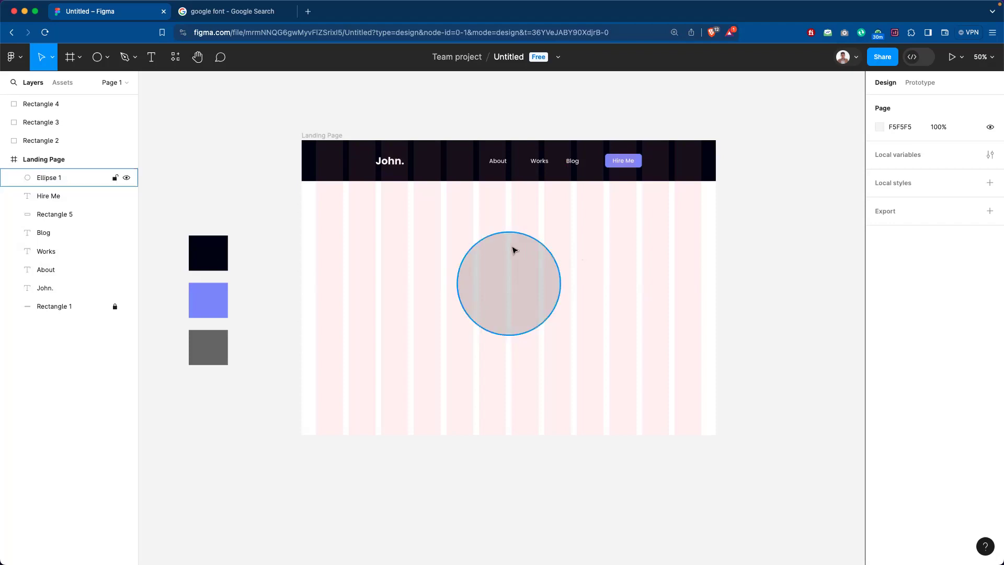
Set the circle's fill colour to red D73434.
click(511, 265)
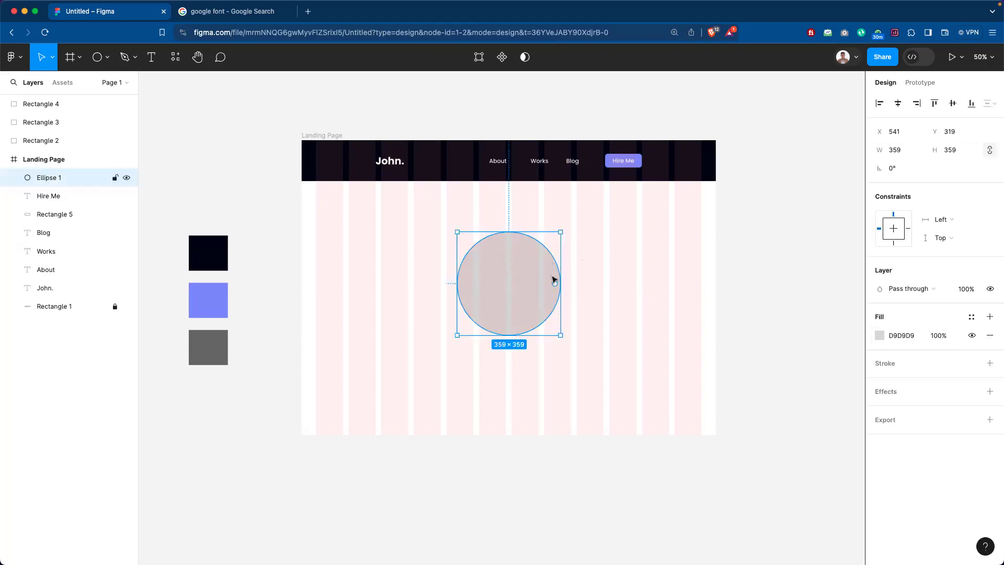
click(882, 335)
click(832, 289)
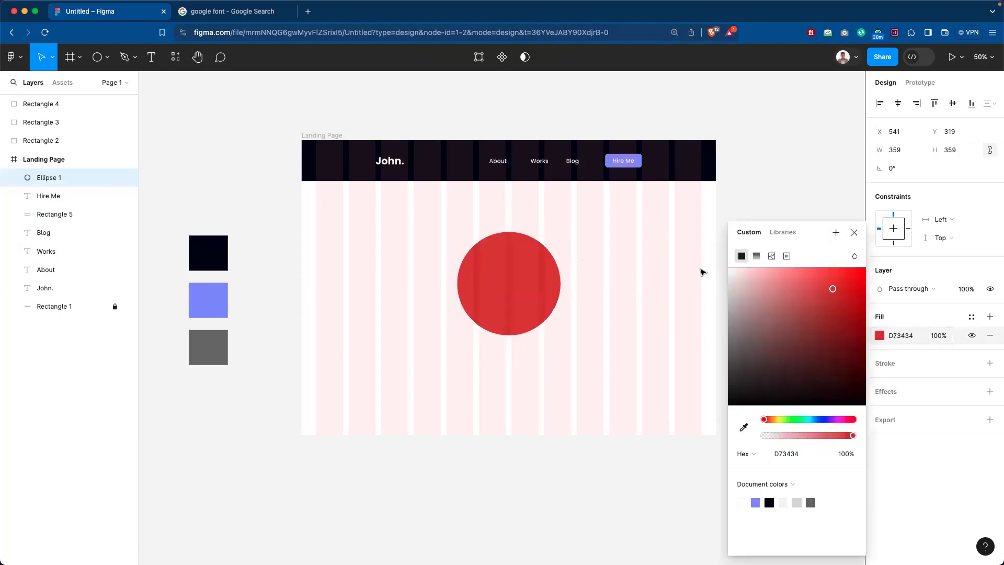
click(769, 187)
Add a stroke to the circle, positioned outside with a thickness of 14.
click(545, 293)
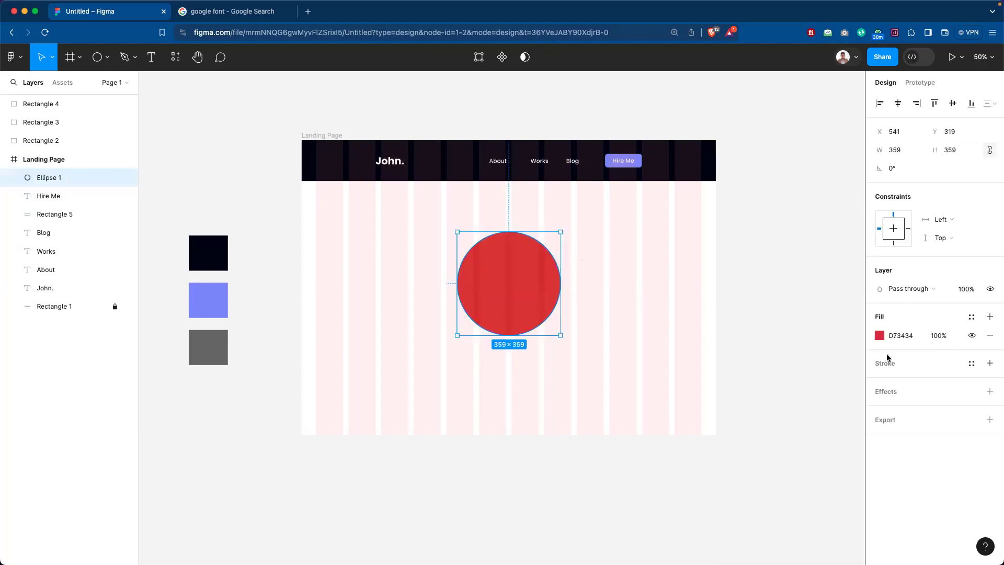
click(988, 364)
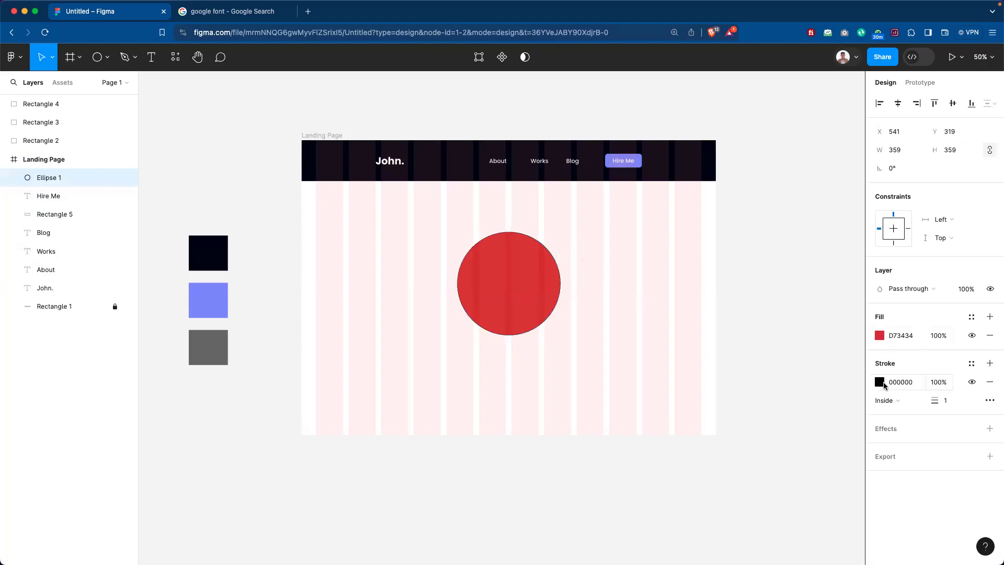
click(916, 406)
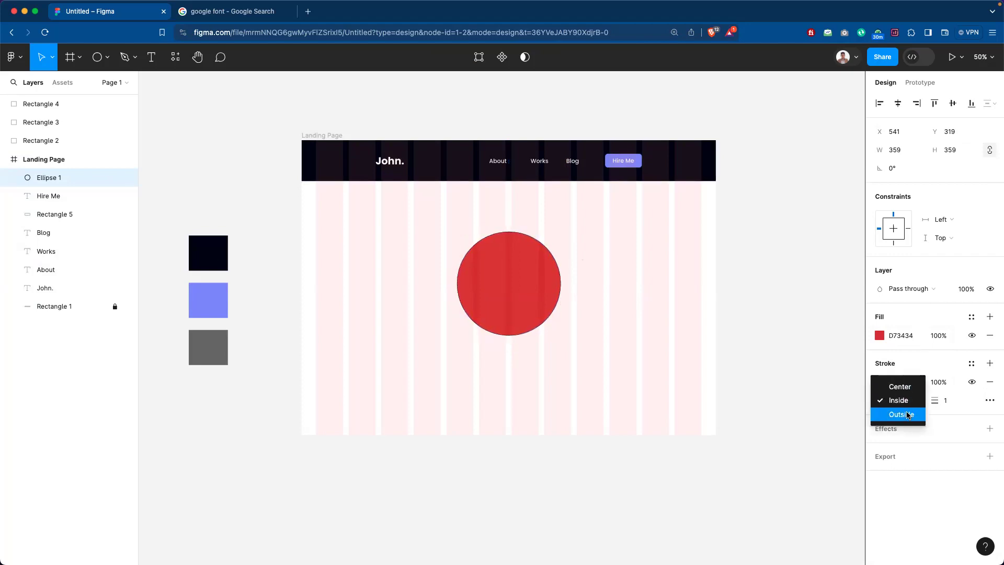
click(908, 416)
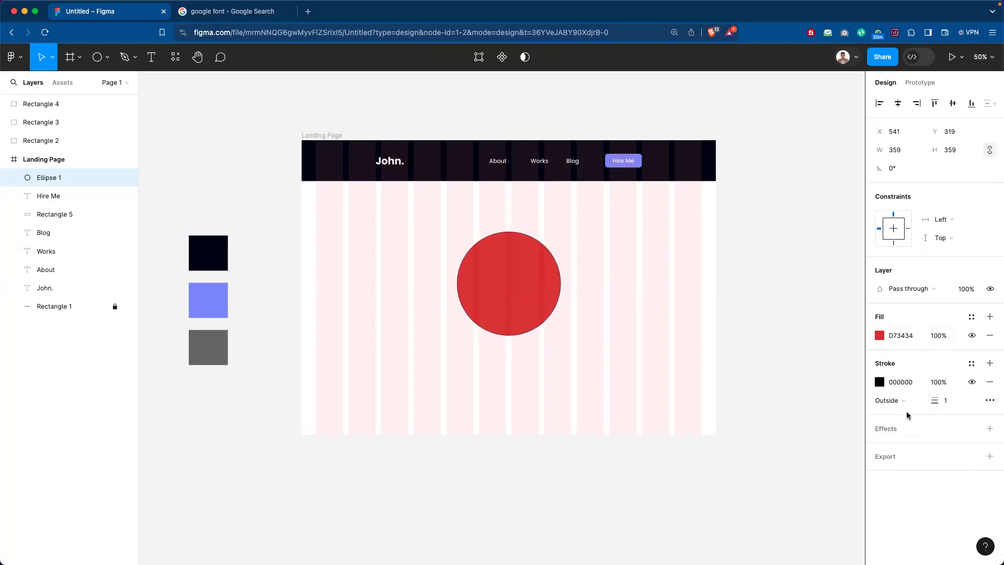
click(944, 402)
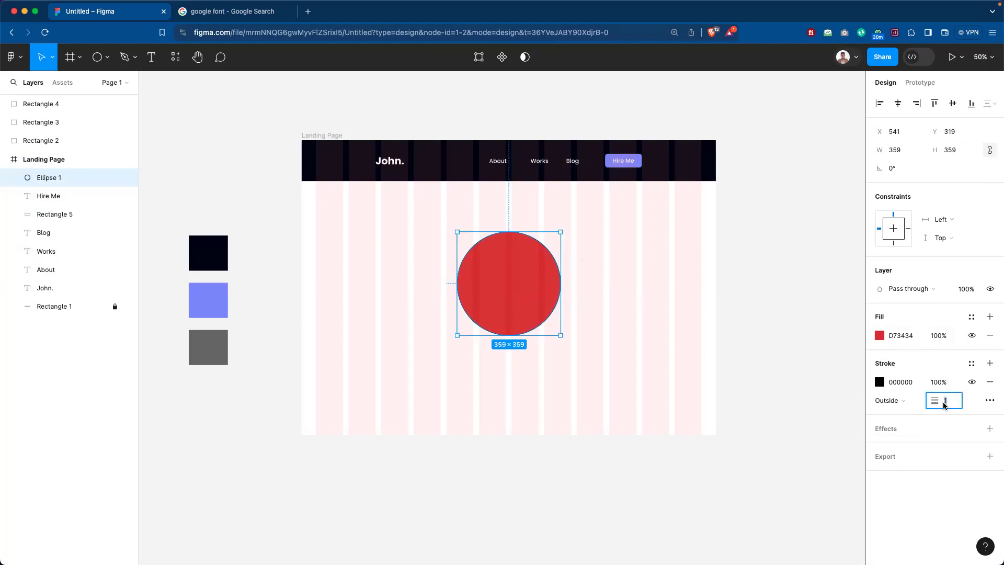
mouse_move(934, 400)
mouse_down()
mouse_move(952, 400)
mouse_move(913, 399)
mouse_move(976, 403)
mouse_move(936, 400)
mouse_move(950, 400)
mouse_up()
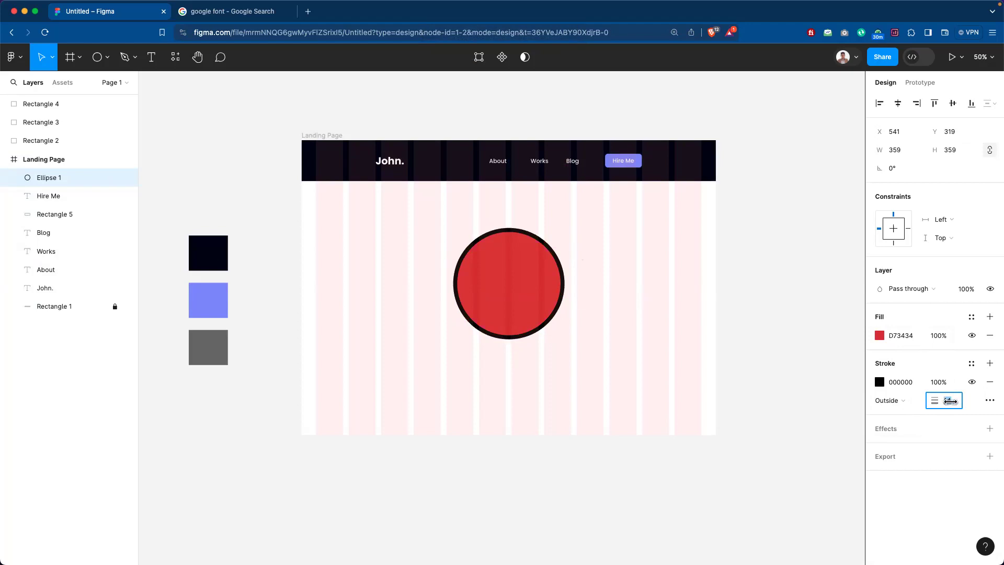
click(803, 333)
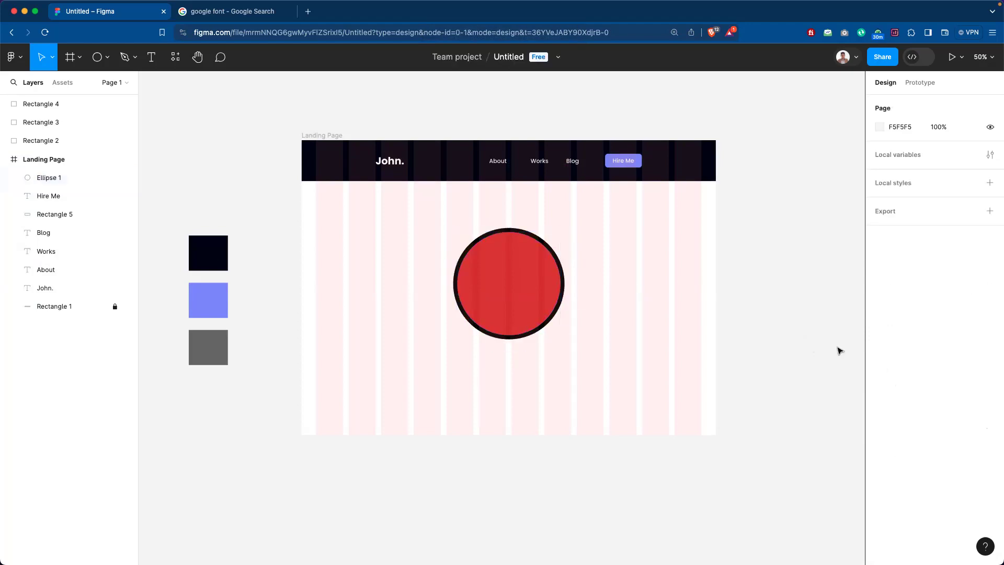
Set the circle's stroke colour to the purple document colour 878CFF.
click(564, 282)
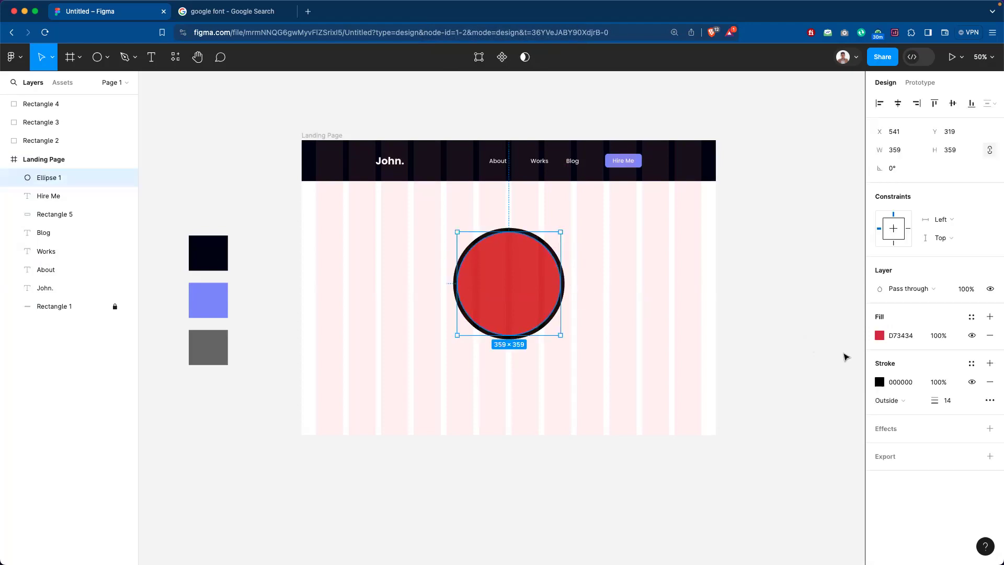
click(880, 382)
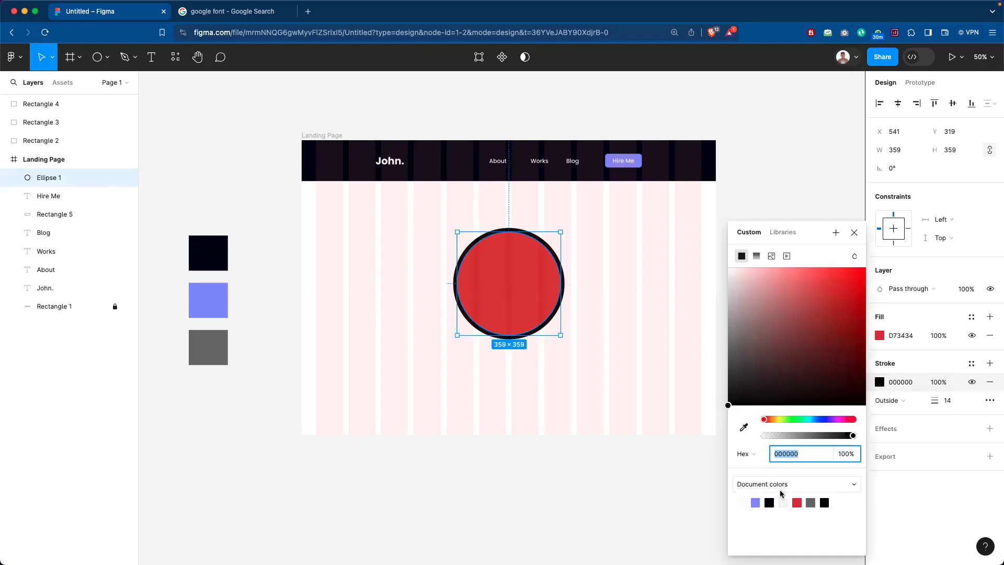
click(755, 503)
click(768, 197)
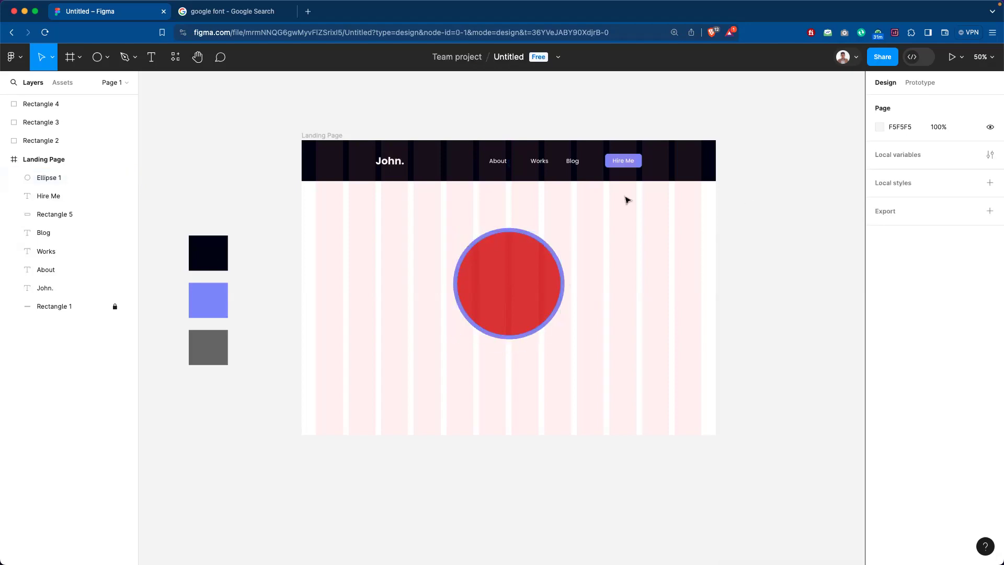
Select the circle and search the community plugins for "pexels".
click(540, 246)
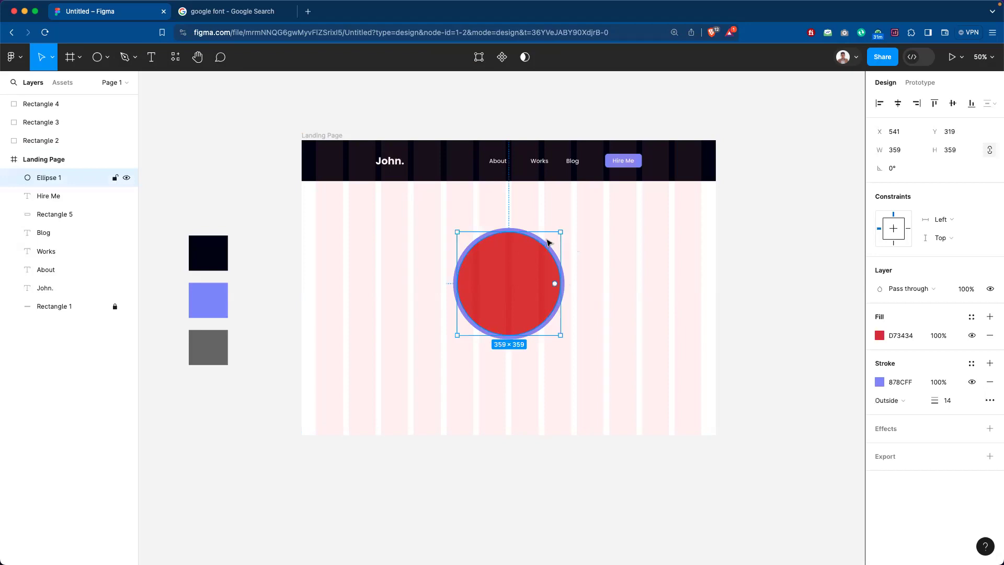
click(181, 61)
click(224, 83)
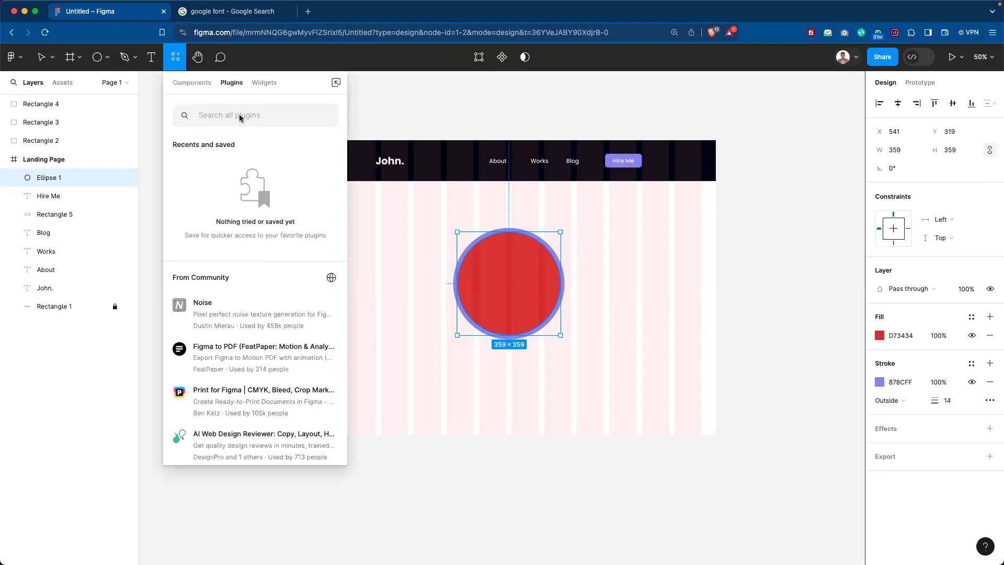
text(pex)
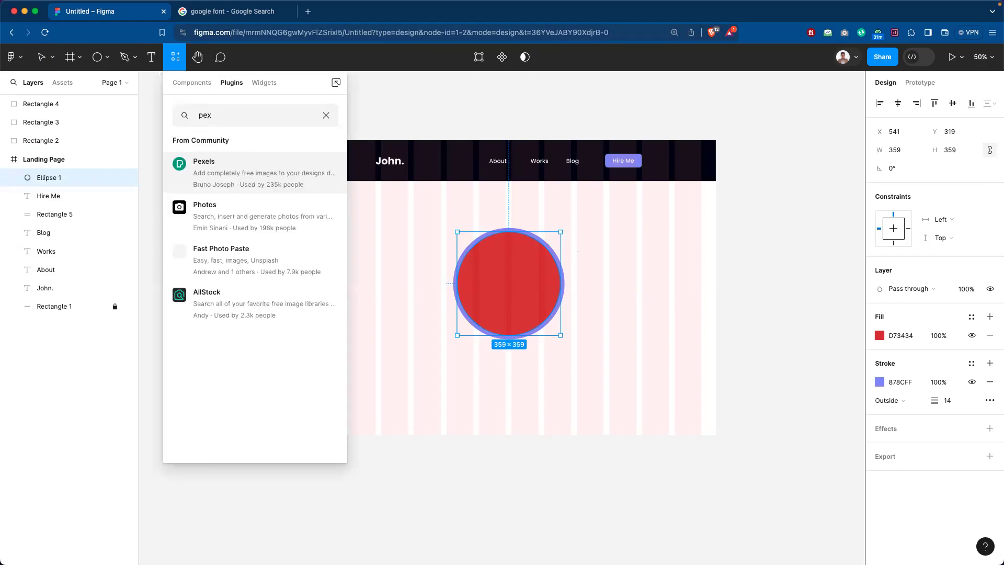
text(els)
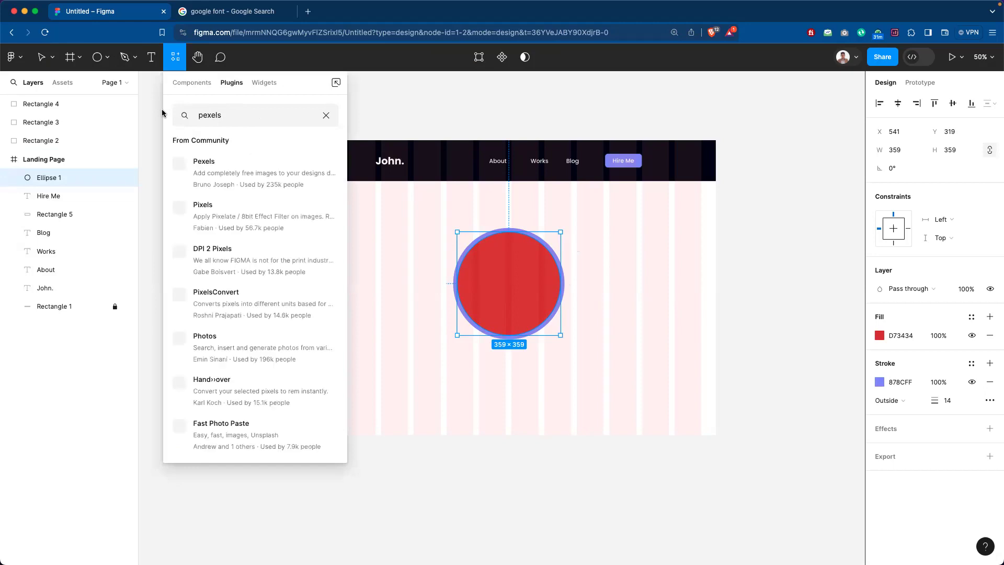
Run the Pexels community plugin and move its window clear of the landing page frame.
click(206, 173)
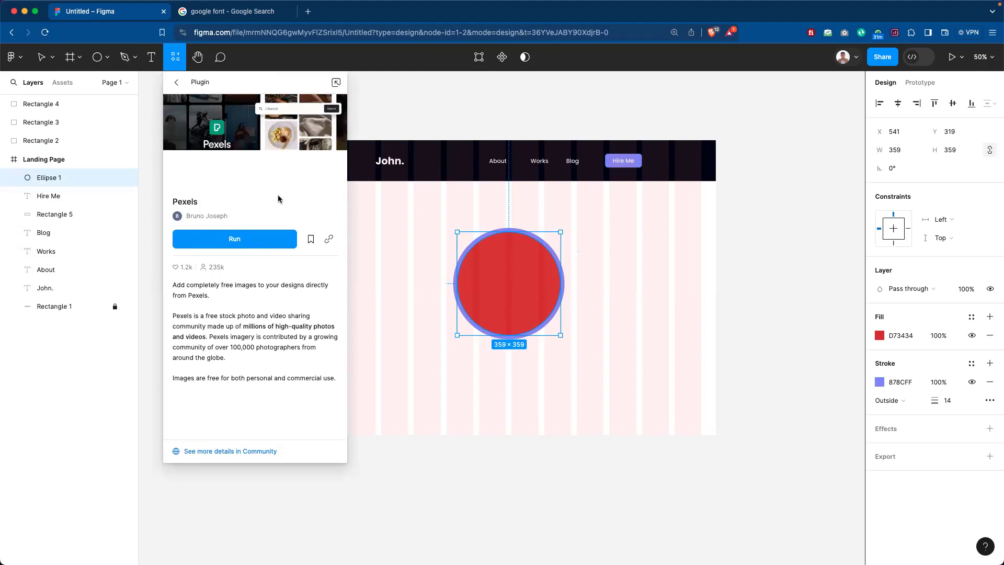
click(245, 239)
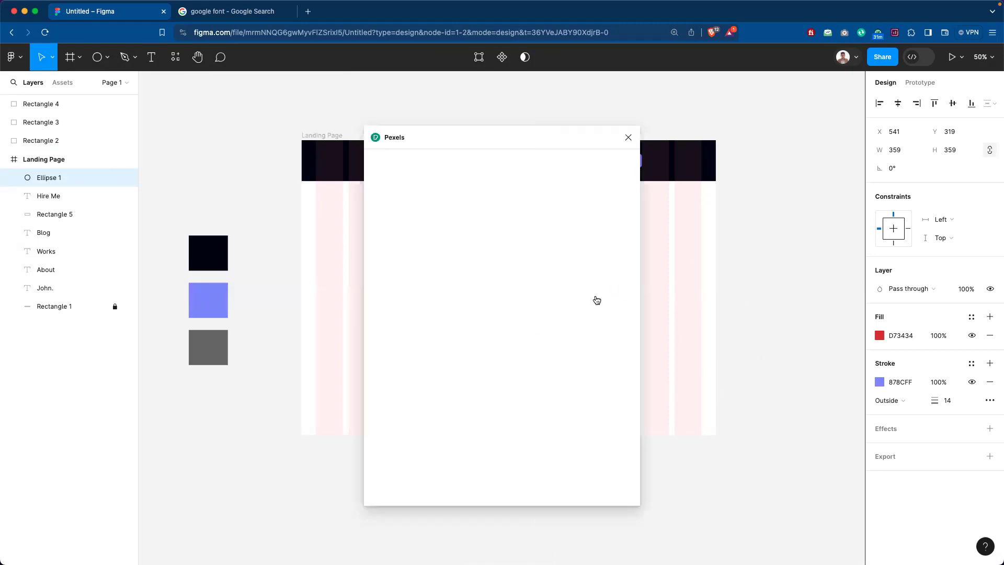
drag(450, 136, 470, 138)
drag(549, 154, 803, 182)
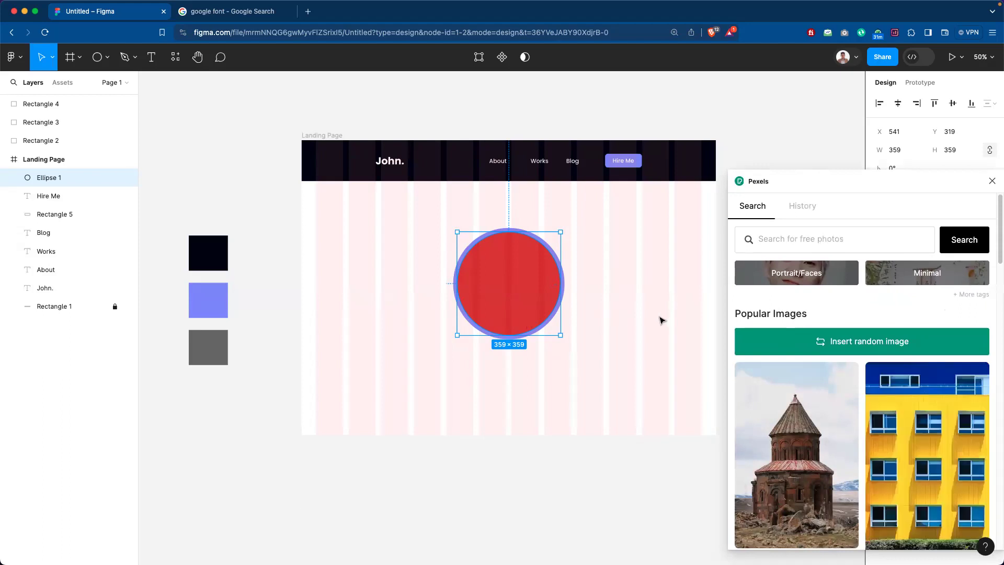
Search Pexels for "corporate men" and fill the circle with the photo of the man phoning at a laptop.
click(785, 243)
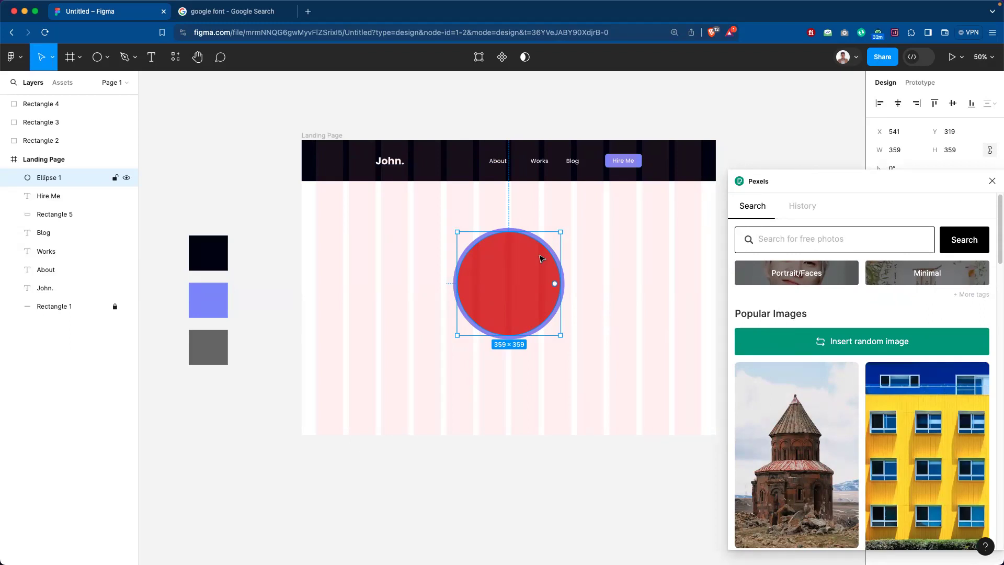
text(corporate men)
key(Return)
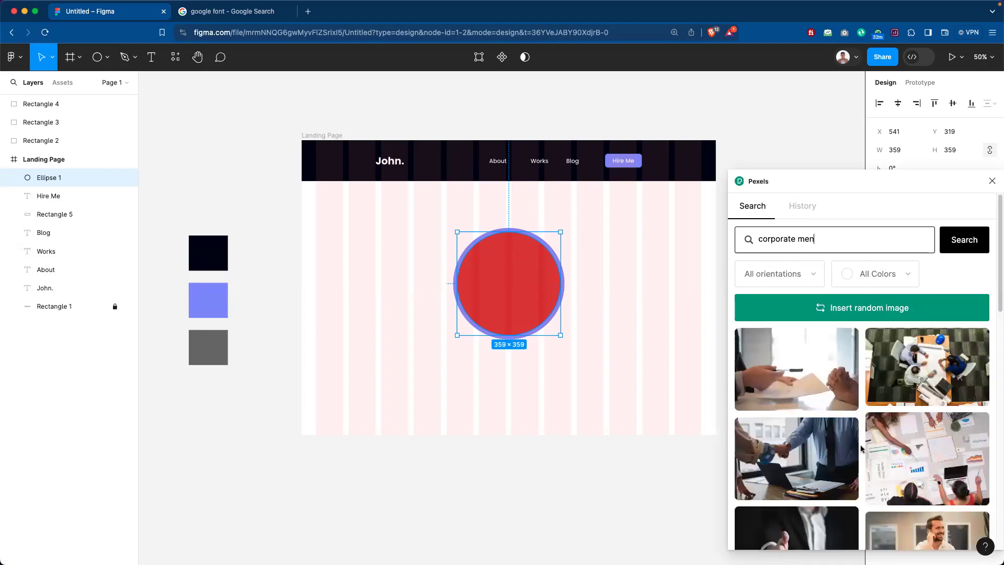
drag(998, 298, 998, 438)
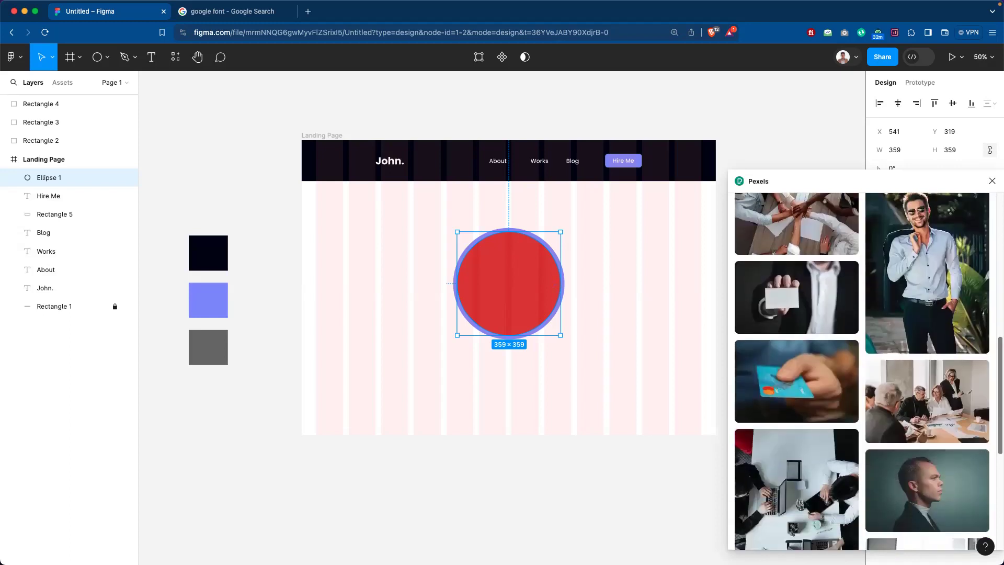
scroll(988, 368, up, 10)
scroll(987, 368, down, 2)
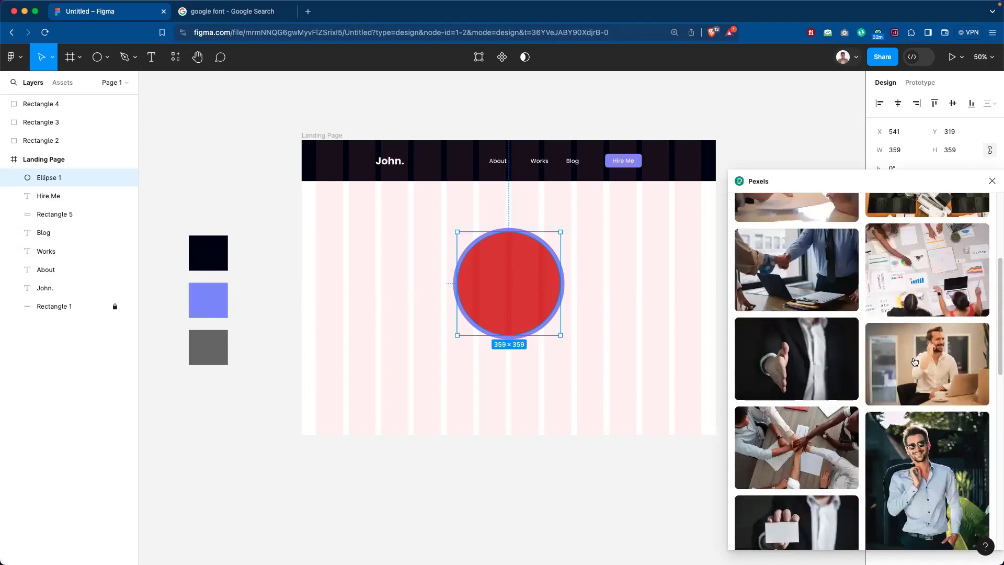
click(914, 355)
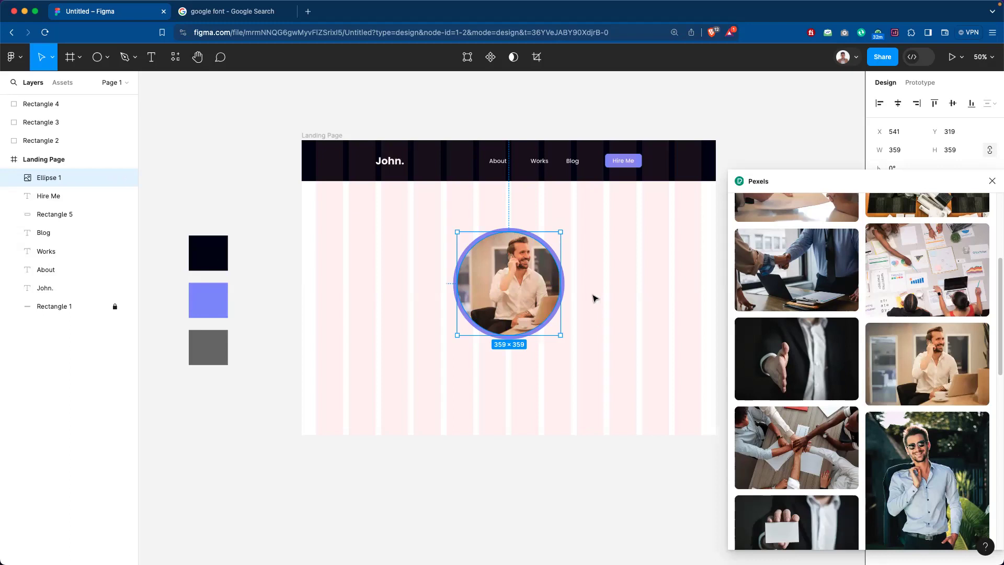
Shrink the photo circle about its centre to 313 × 313.
click(576, 291)
click(519, 304)
key(alt)
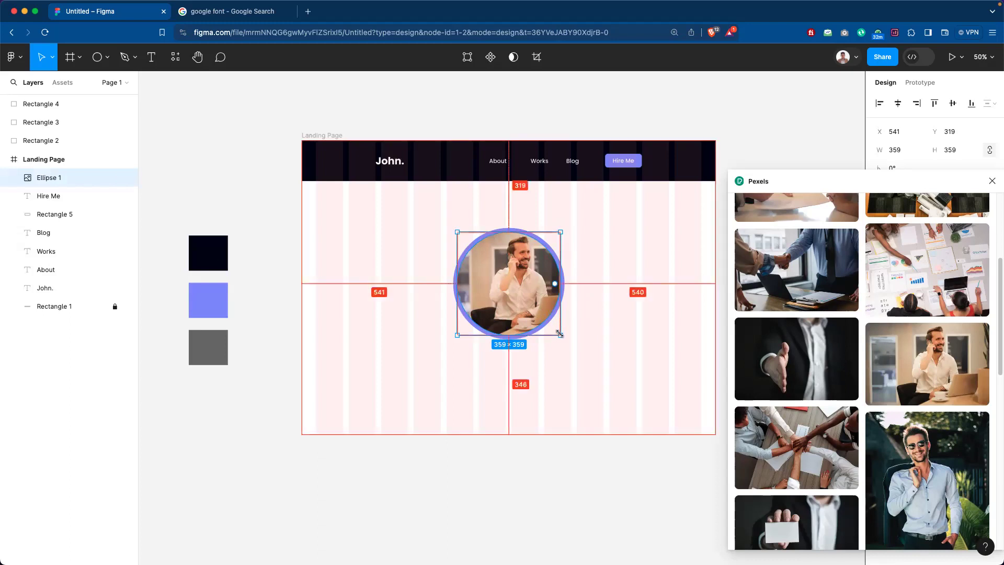
drag(558, 332, 552, 322)
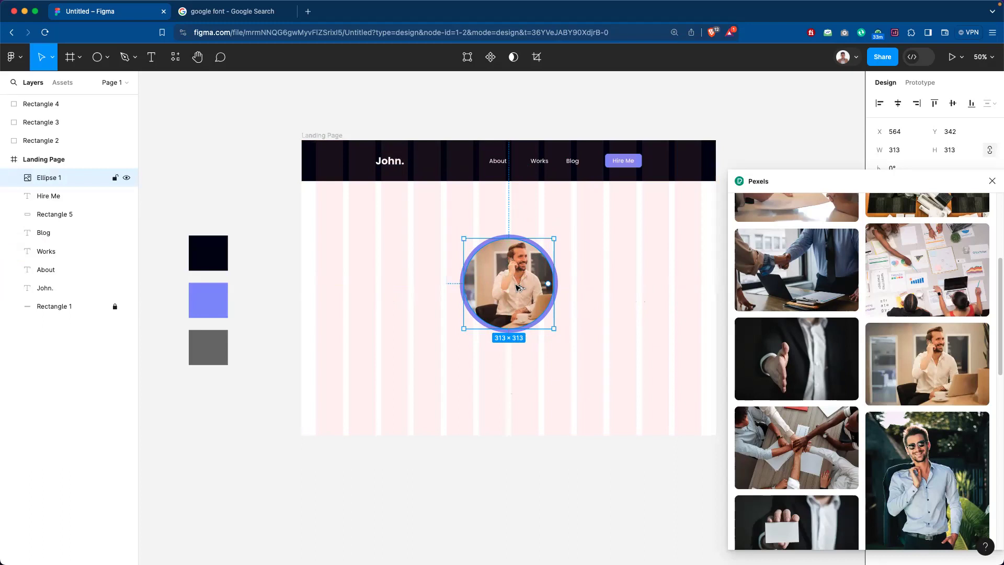
click(584, 269)
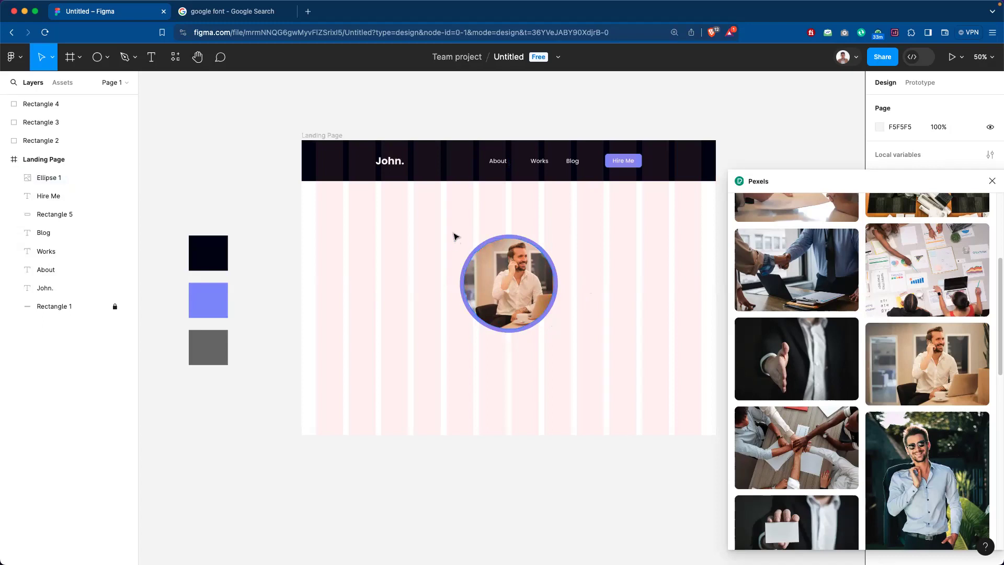
click(509, 270)
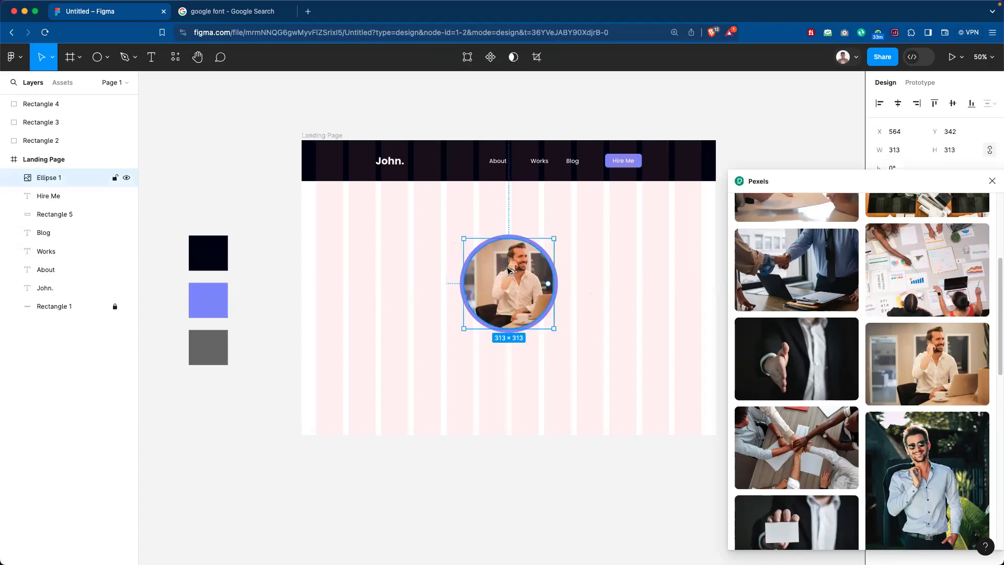
drag(437, 231, 571, 351)
click(537, 232)
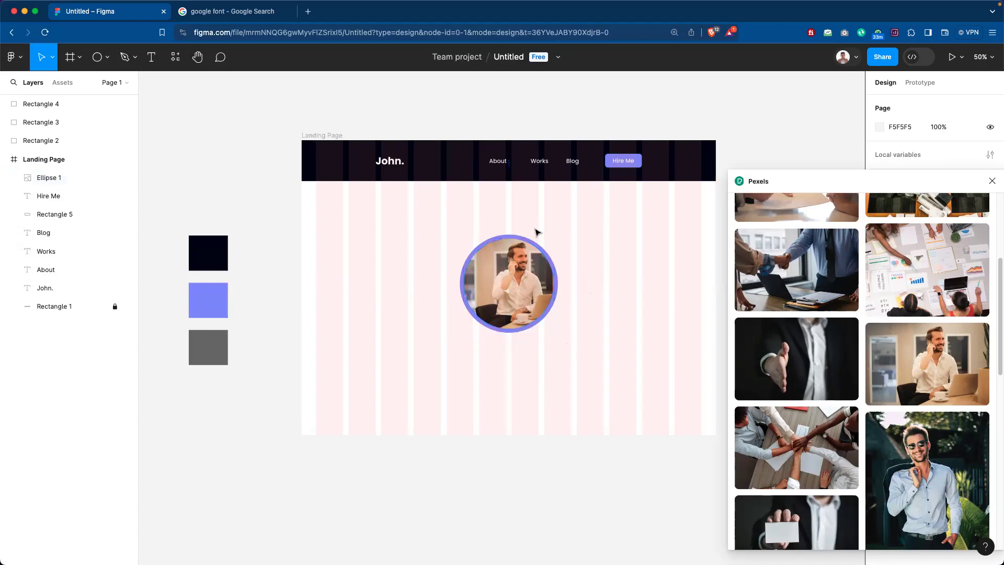
click(512, 294)
drag(550, 326, 539, 316)
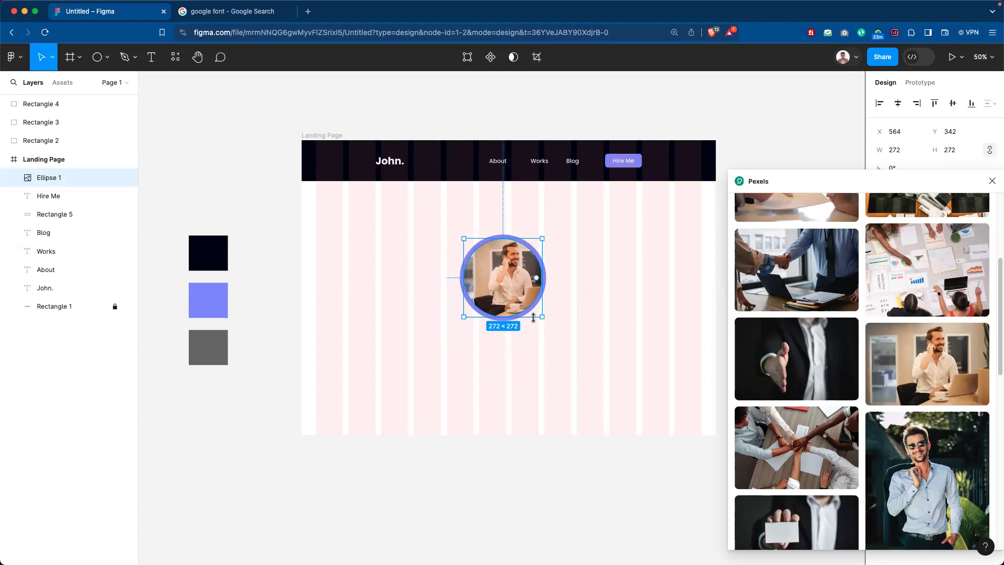
click(573, 328)
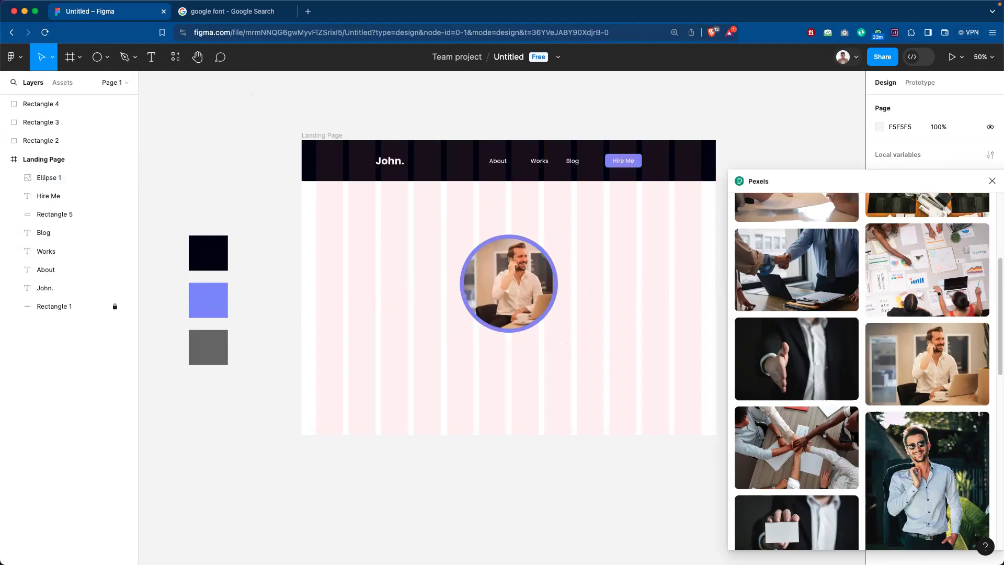
Add a two-line text below the photo circle: a "Hi, I am" greeting ending in the first name and a full stop, and "Creative Developer".
key(t)
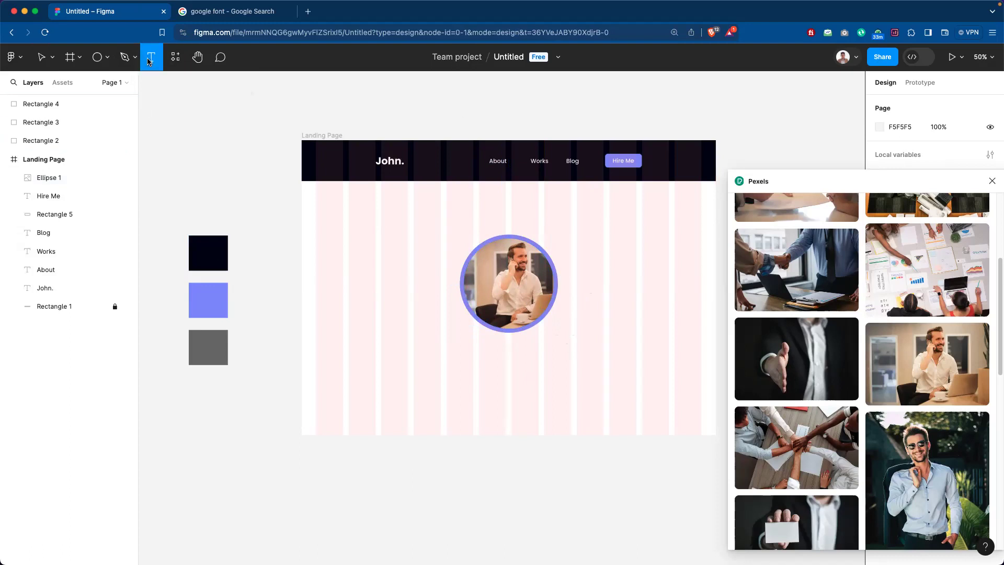
click(486, 366)
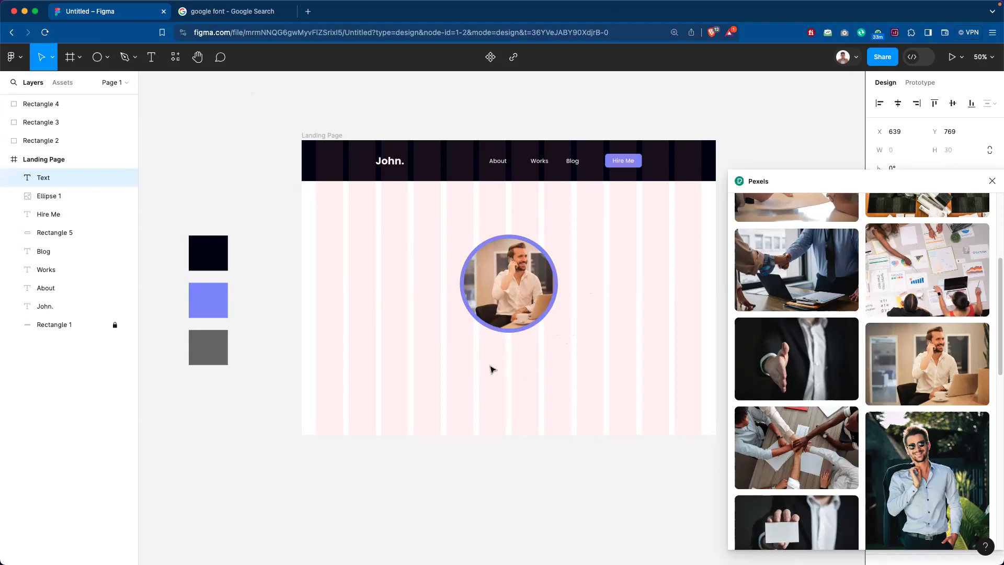
text(Hi, I am John)
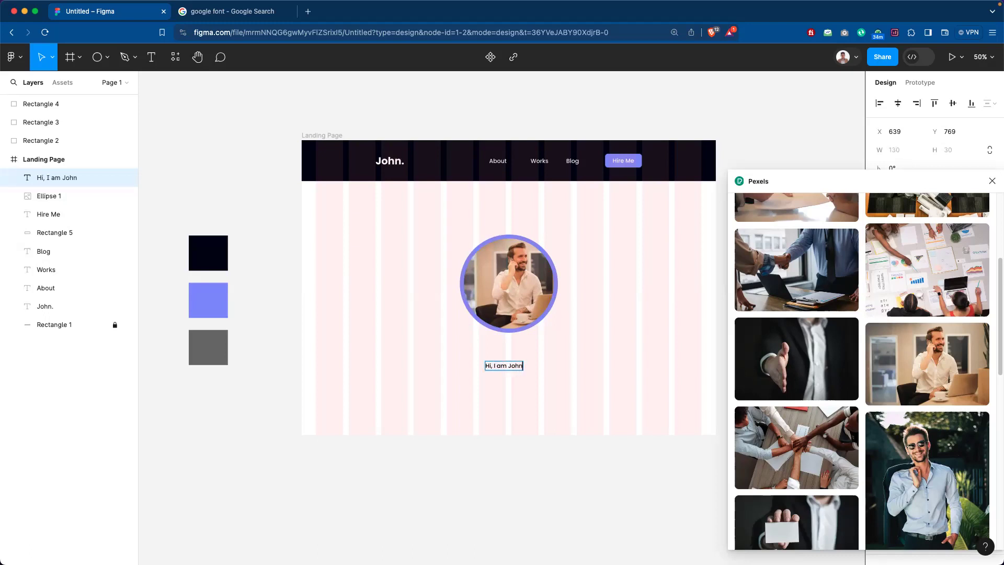
text(.)
key(Return)
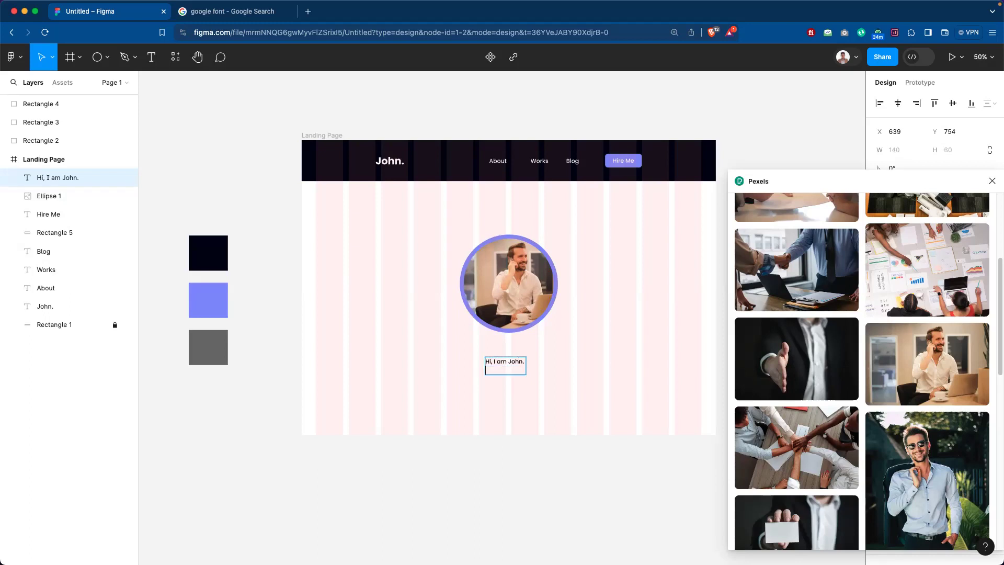
text(Creative Developer)
key(BackSpace)
text(er)
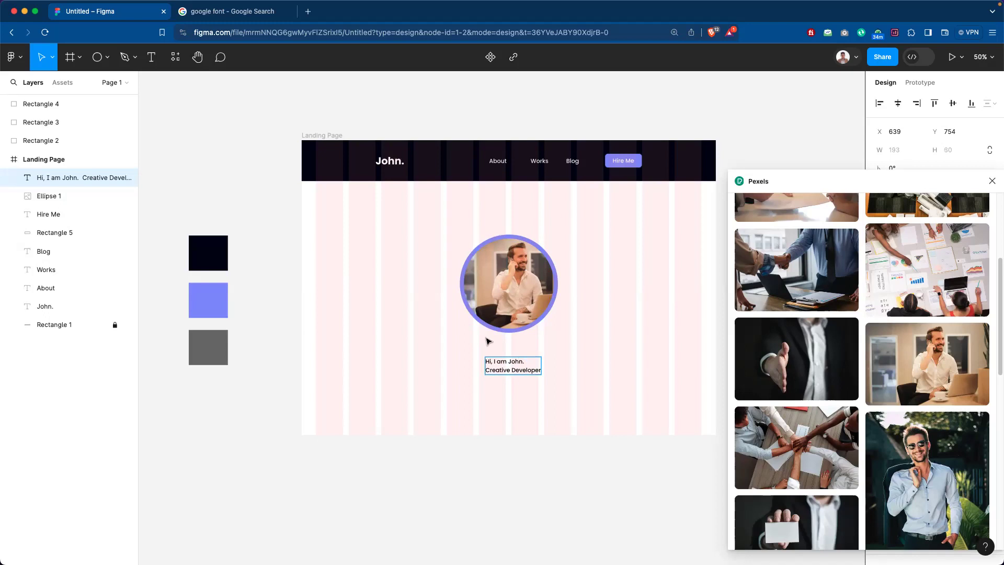
key(Escape)
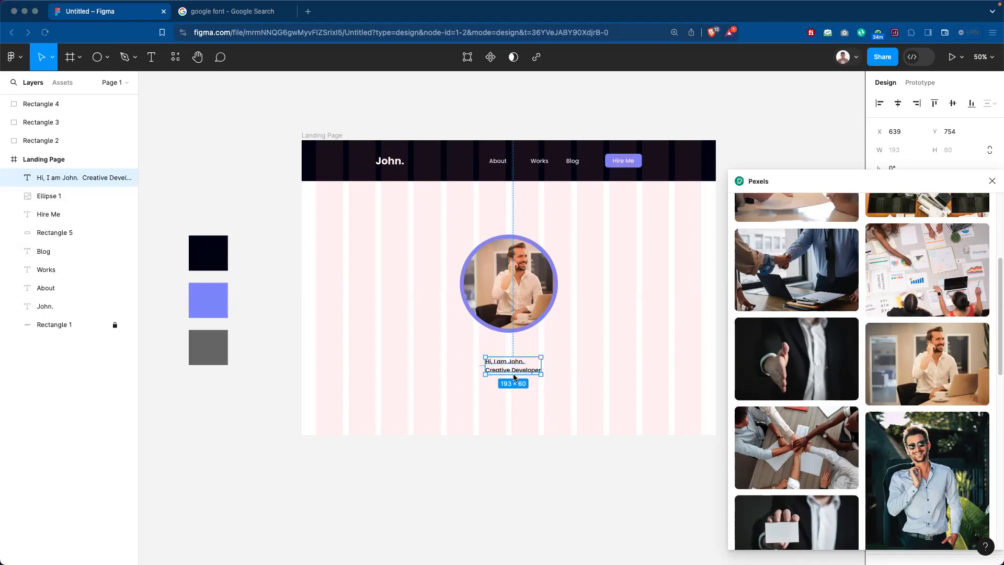
Move the Pexels window out of the way and colour the heading text 6F6F6F, sampled from the grey swatch.
click(855, 181)
drag(783, 179, 607, 535)
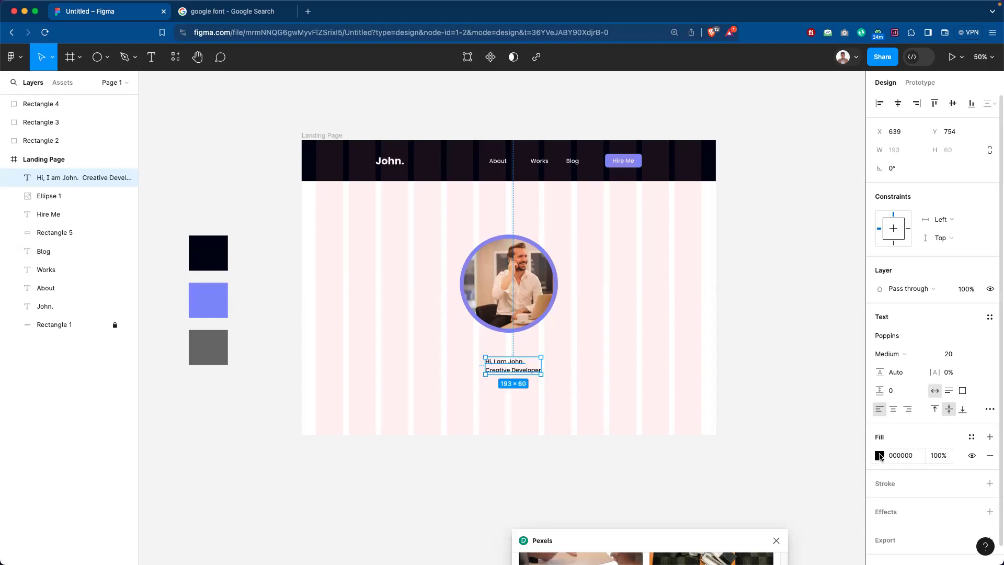
click(880, 456)
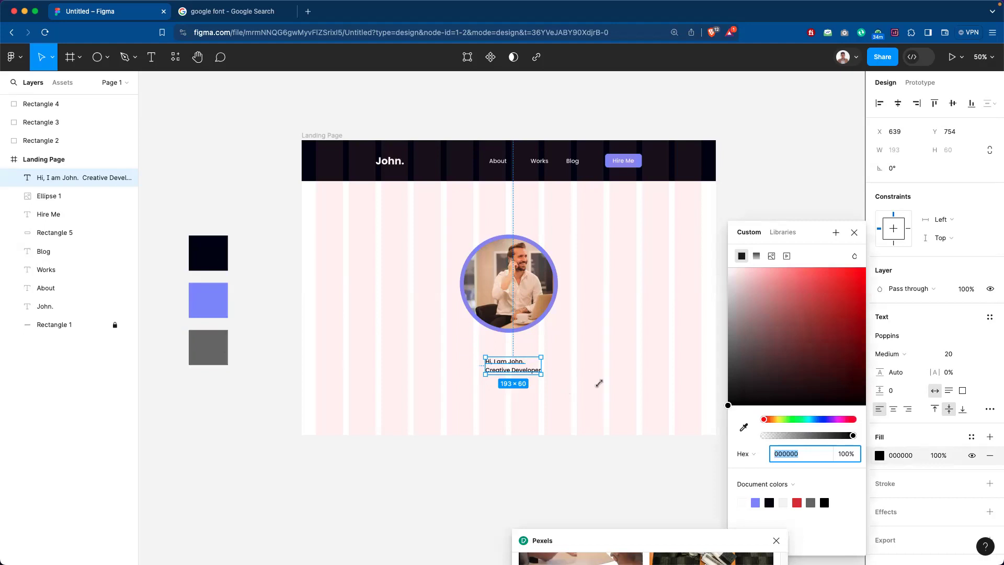
click(744, 427)
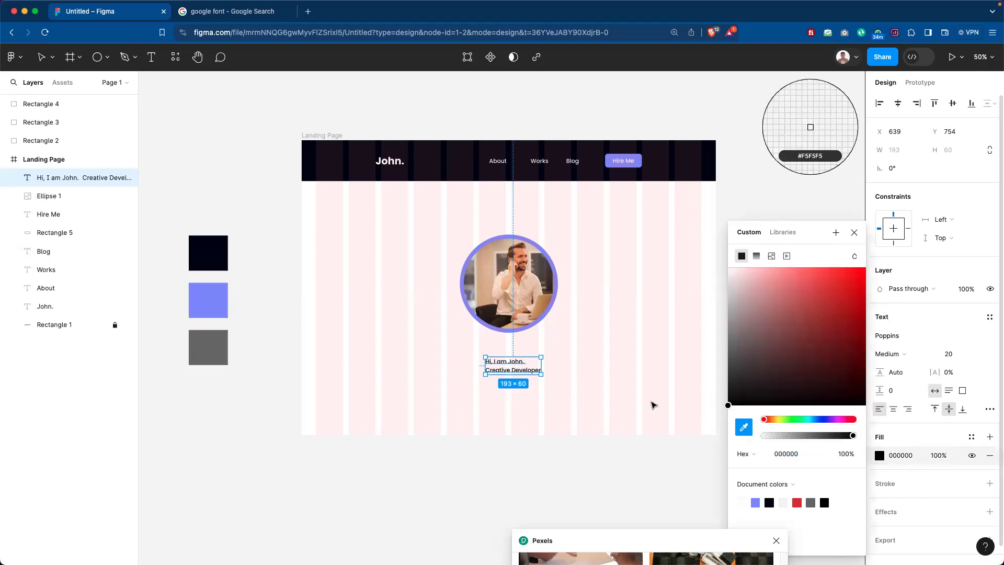
click(229, 341)
click(424, 272)
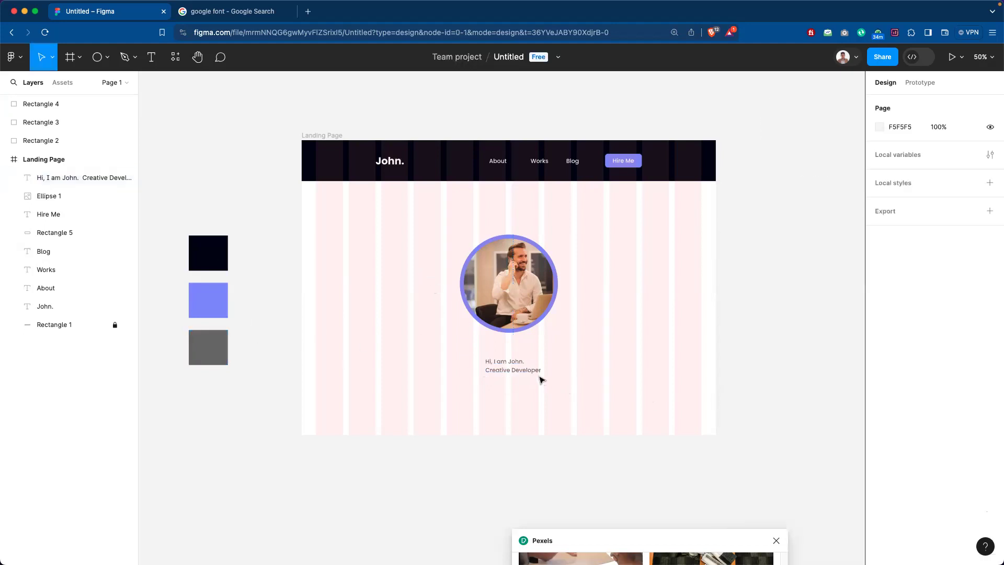
Set the heading text below the photo to Bold weight and font size 45.
click(526, 363)
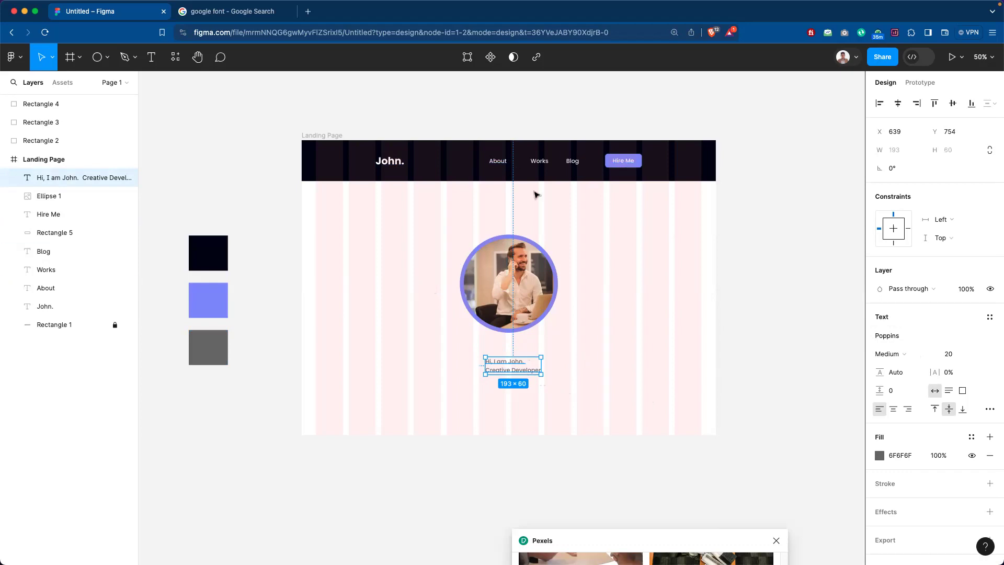
click(900, 358)
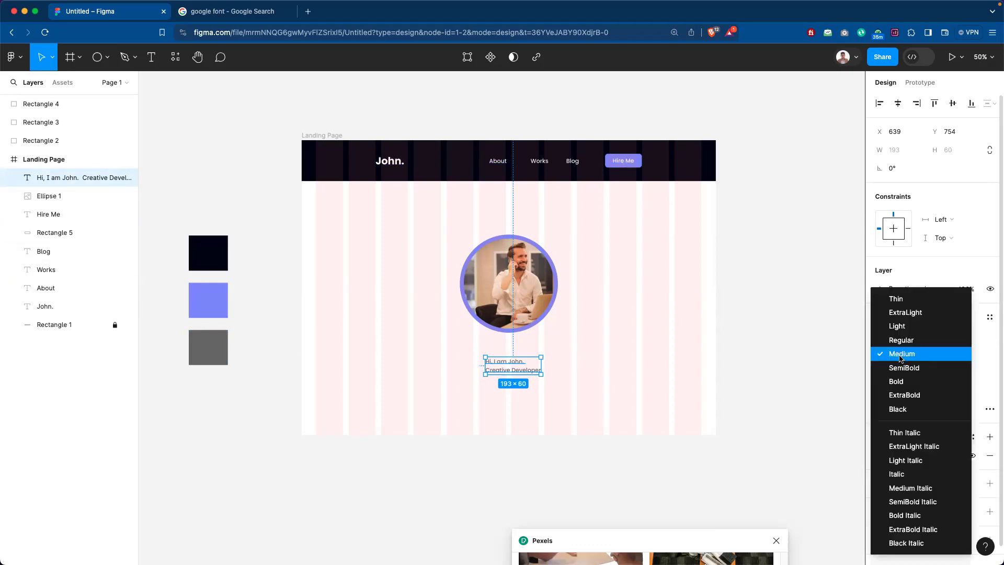
click(901, 383)
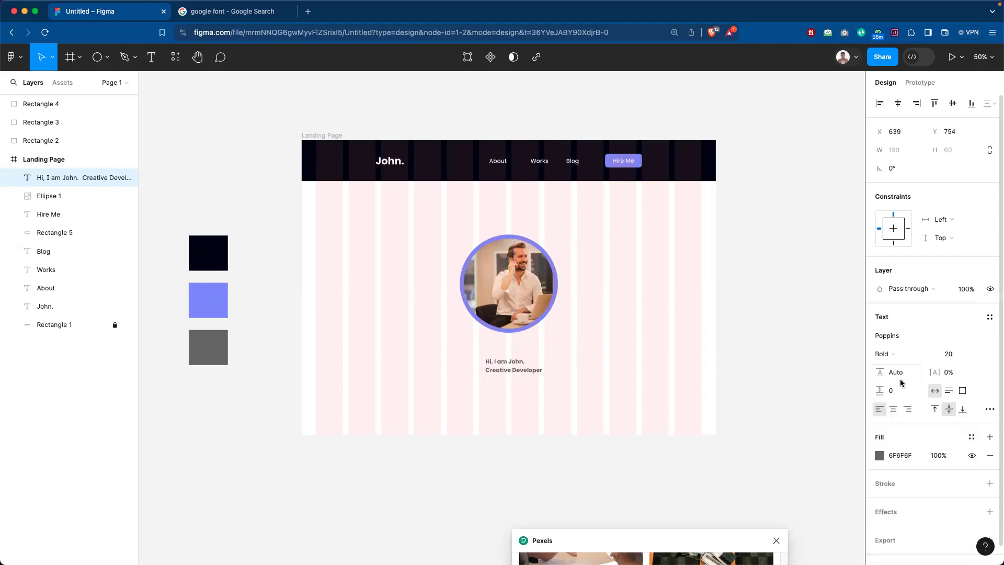
click(953, 355)
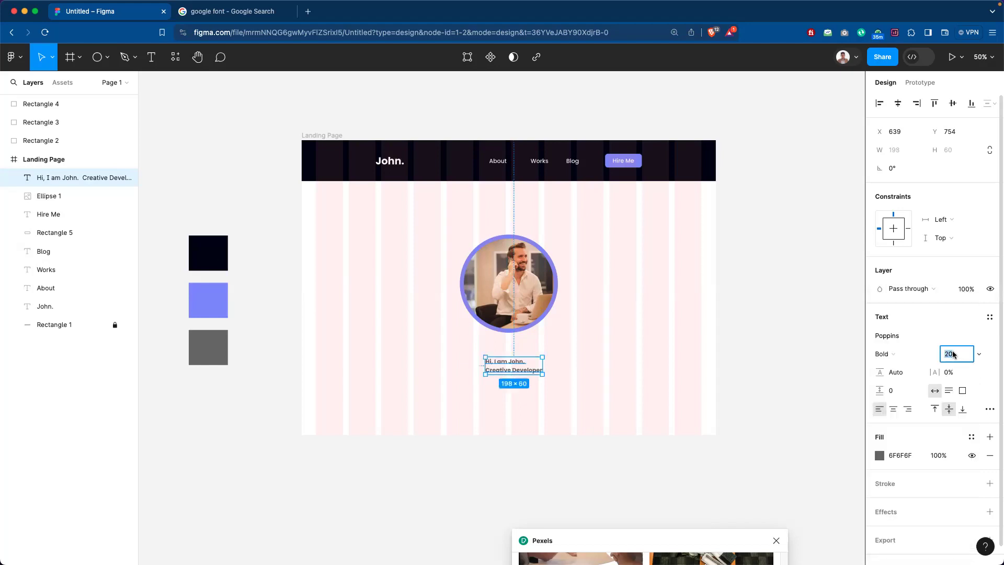
text(45)
key(Return)
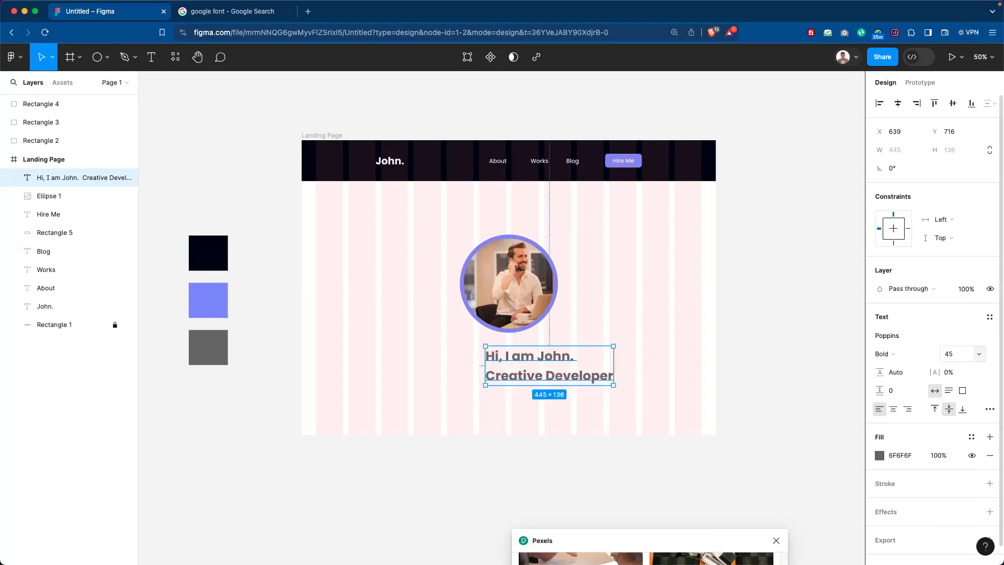
click(651, 364)
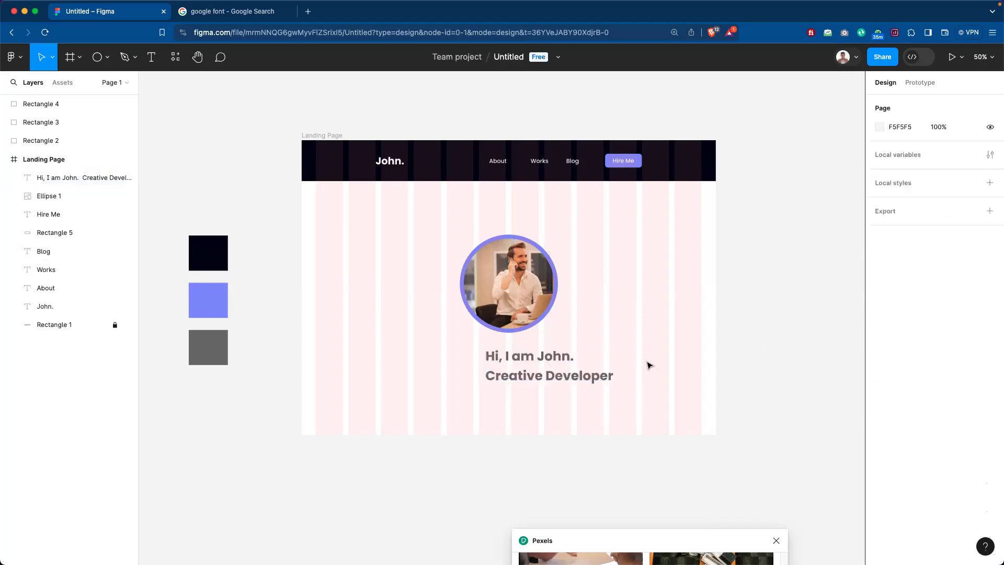
Move the heading to X 564, Y 712 beneath the photo circle and centre-align its two lines.
drag(589, 380, 566, 379)
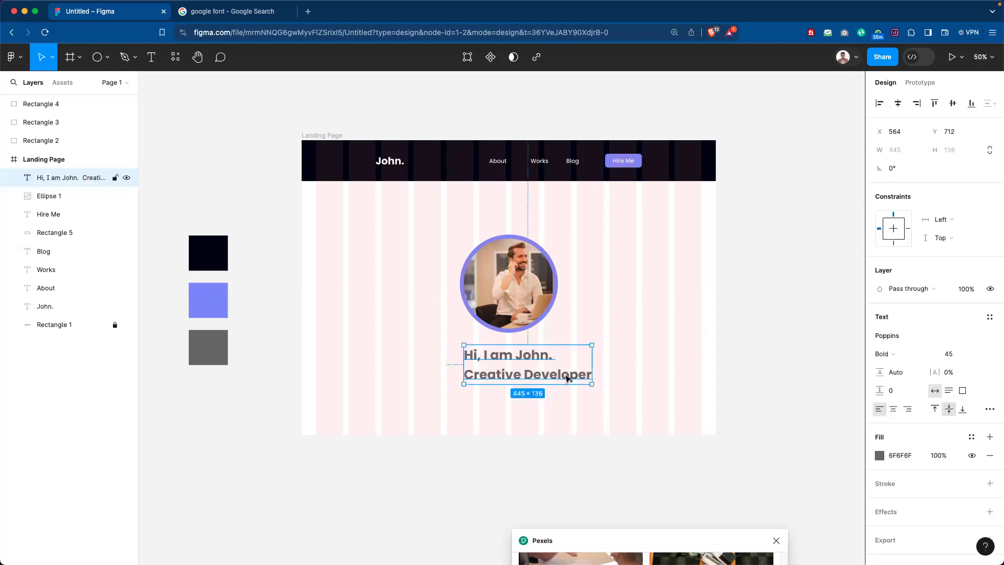
click(893, 409)
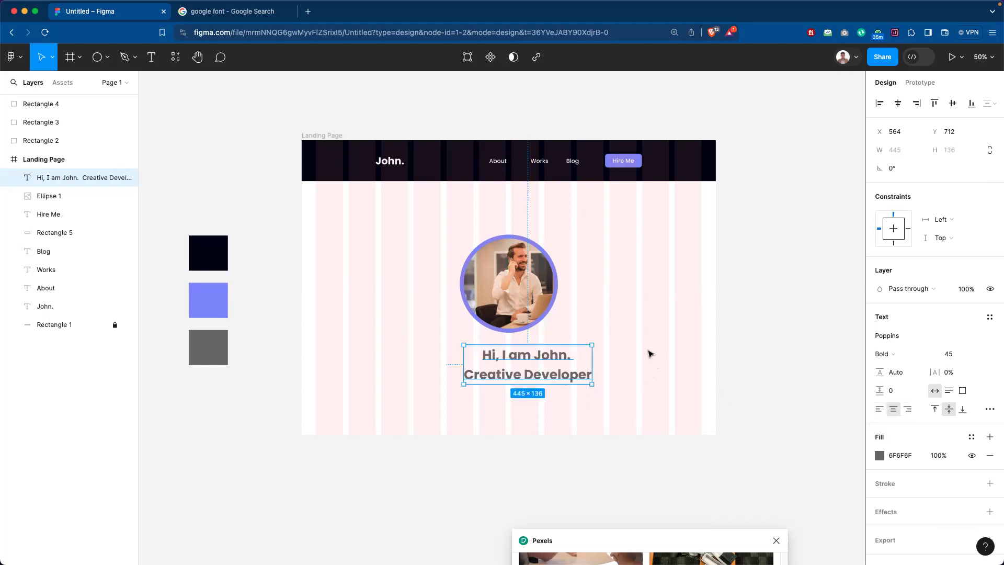
click(621, 354)
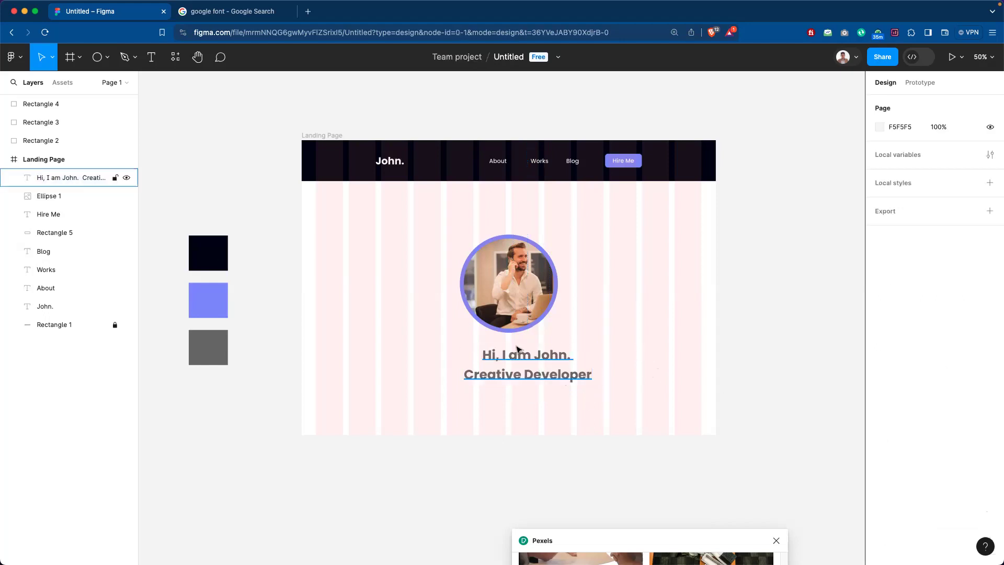
Colour the first name in the heading below the photo with the purple document colour 878CFF.
double_click(536, 354)
drag(534, 354, 564, 353)
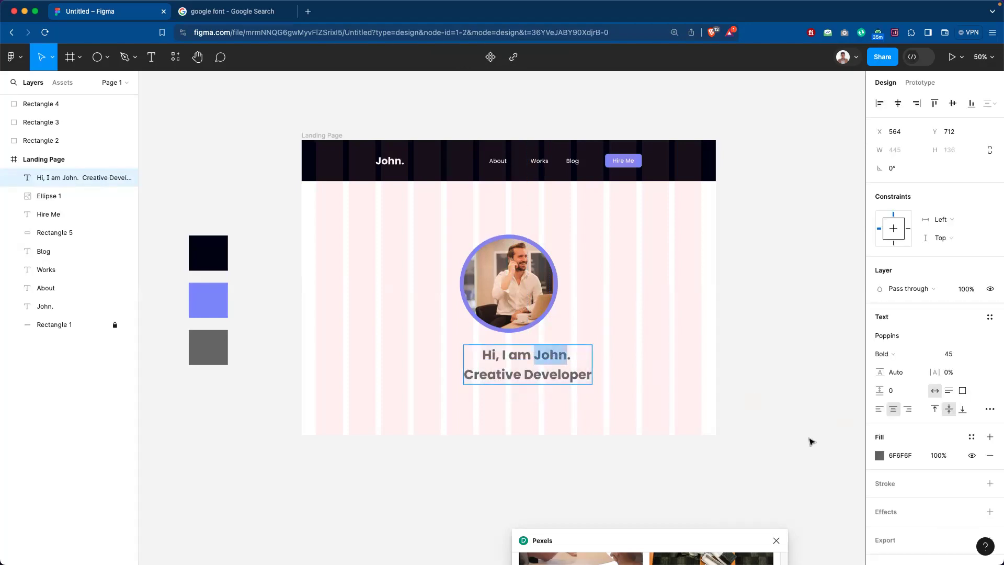
click(879, 455)
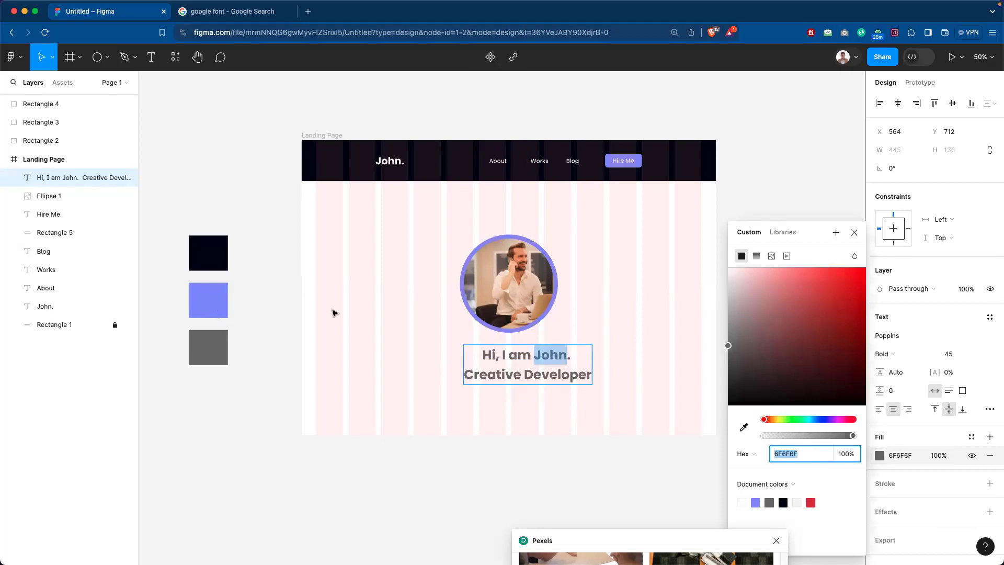
click(755, 503)
key(Escape)
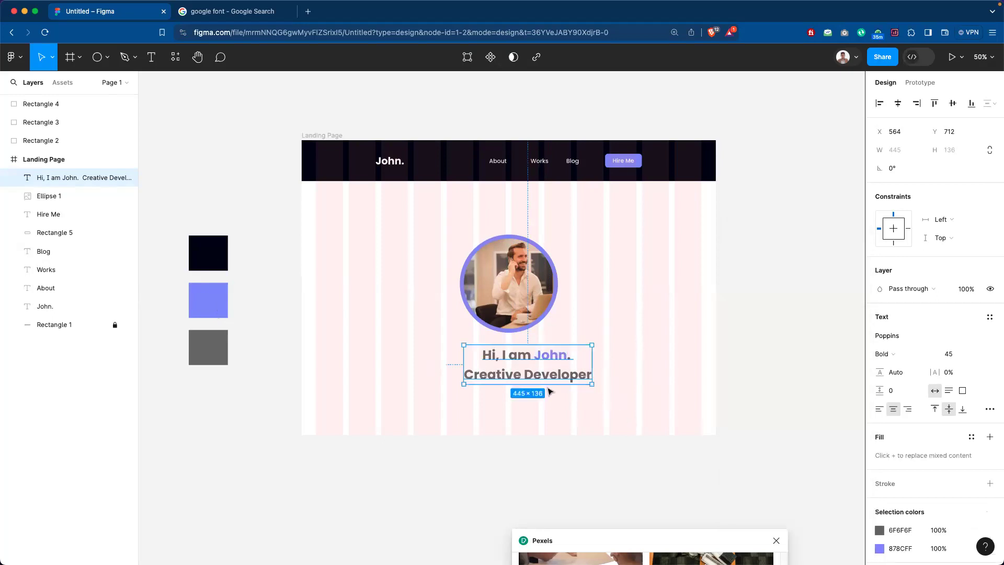
Colour the word "Creative" in the heading's second line with the purple document colour 878CFF.
double_click(518, 375)
drag(474, 374, 462, 374)
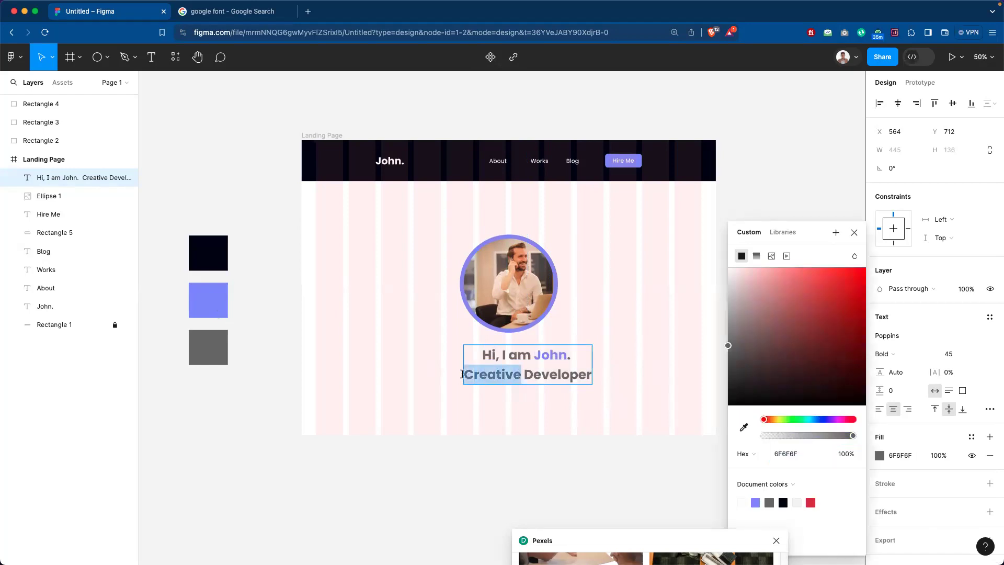
click(743, 429)
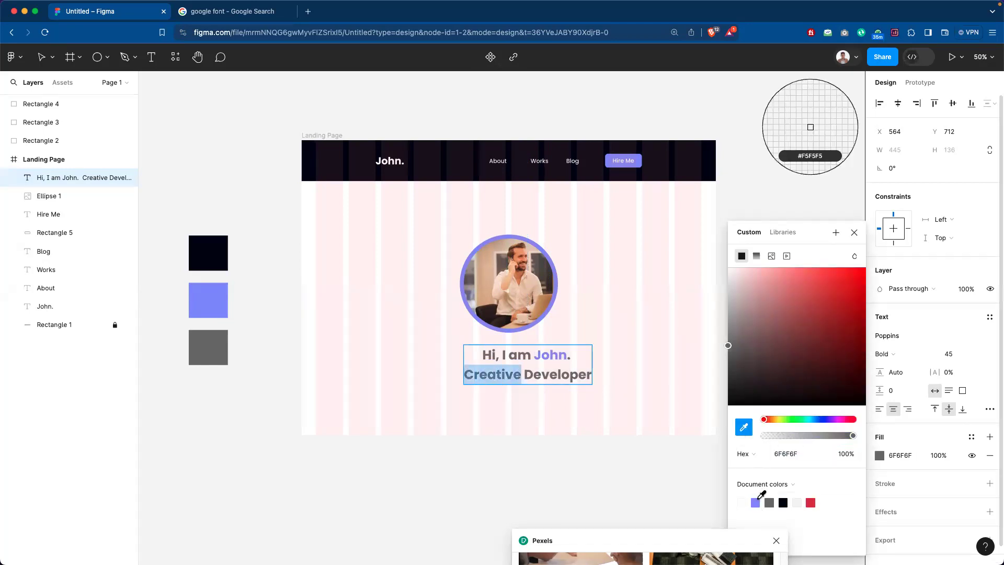
click(756, 502)
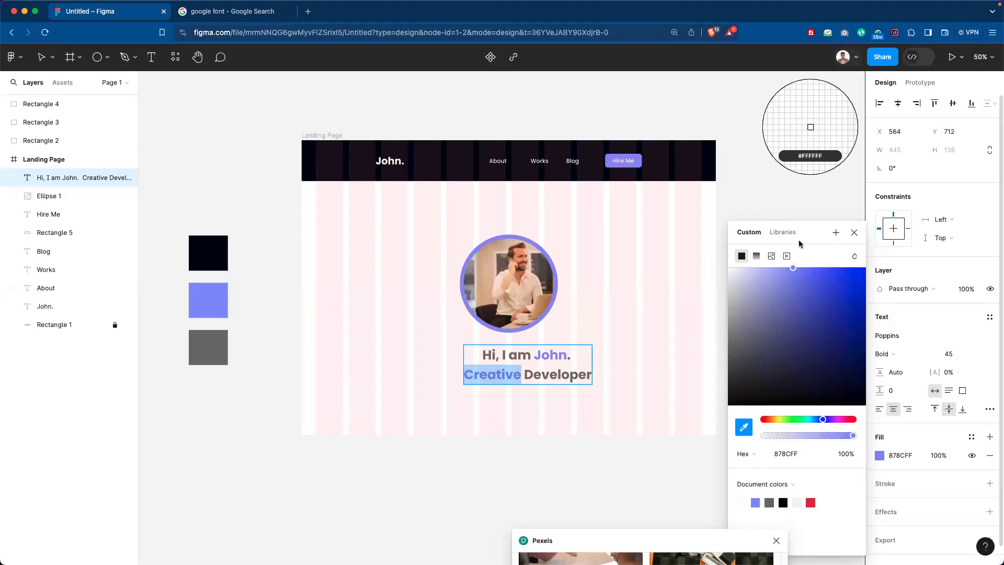
click(782, 233)
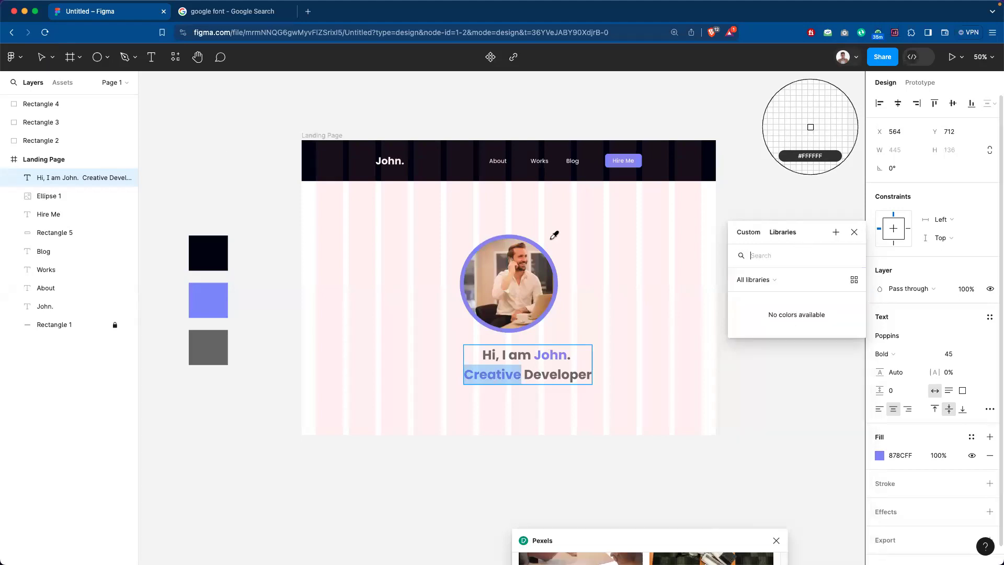
click(749, 414)
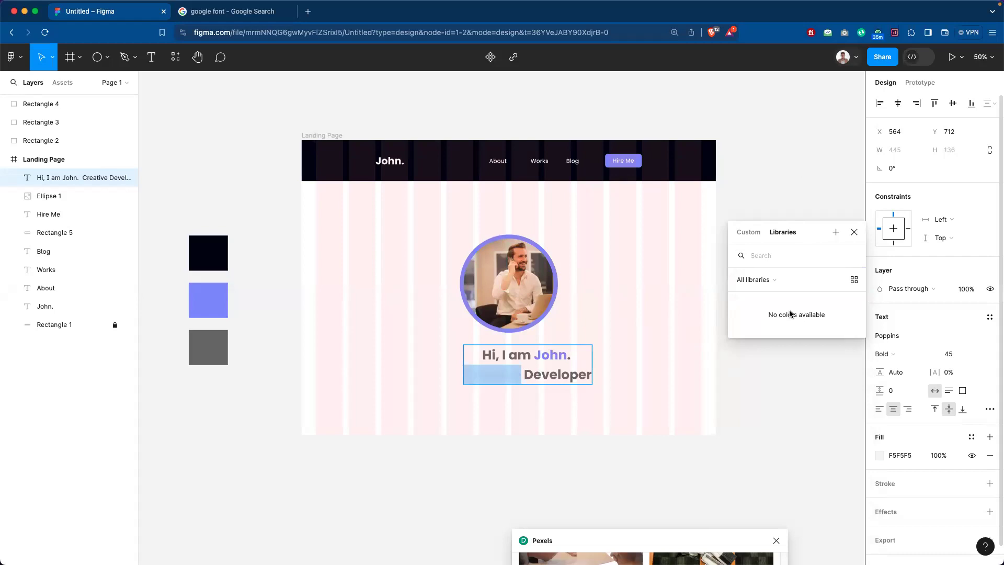
key(super+z)
key(Escape)
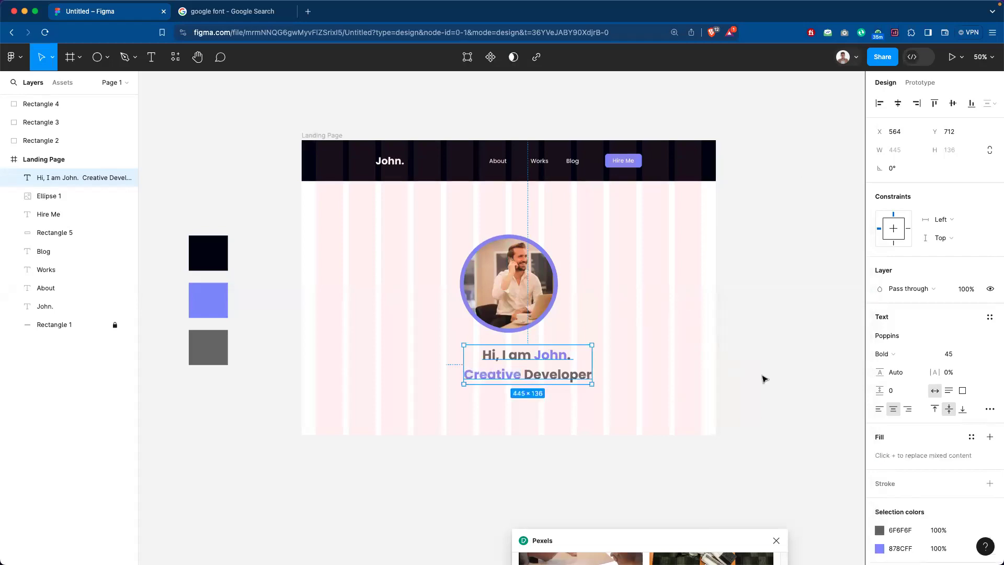
click(763, 378)
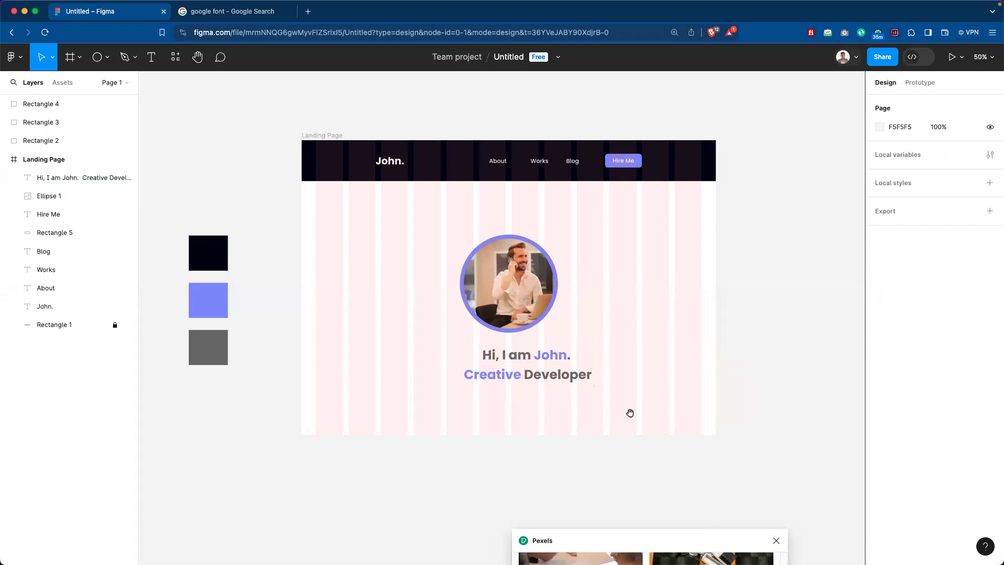
Shift the two-line heading slightly left so it sits closer to the centre line of the photo circle.
scroll(654, 411, left, 2)
drag(587, 392, 570, 388)
click(665, 400)
mouse_move(665, 418)
mouse_down()
mouse_move(664, 317)
mouse_move(662, 425)
mouse_up()
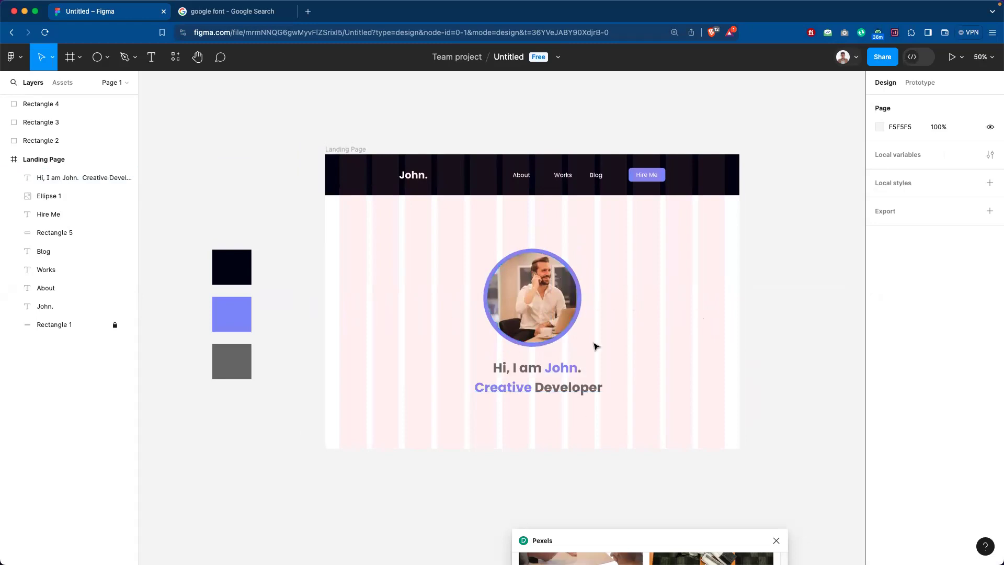
Extend the Landing Page frame downward to a height of 2470, keeping its width of 1440.
scroll(626, 353, down, 2)
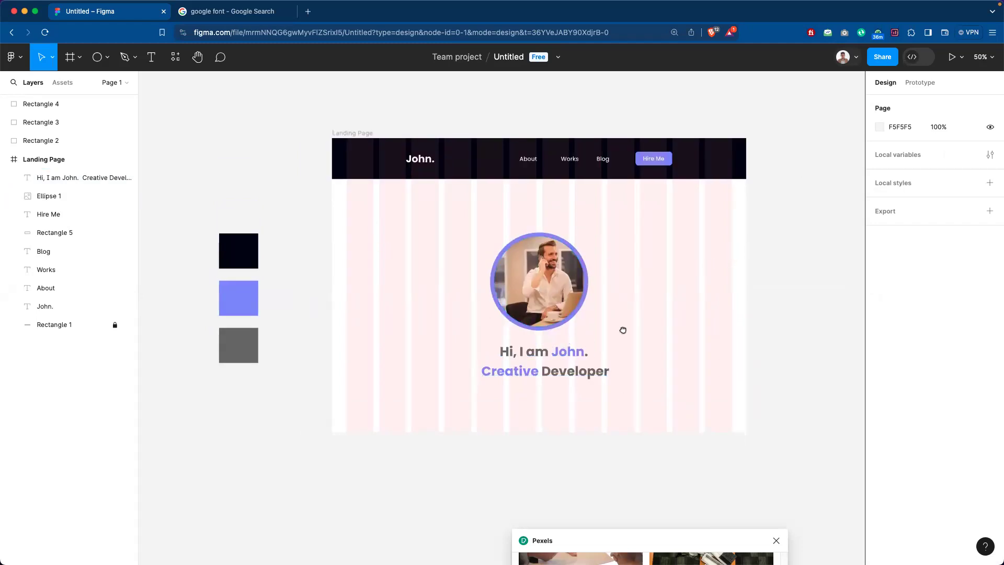
scroll(623, 330, down, 5)
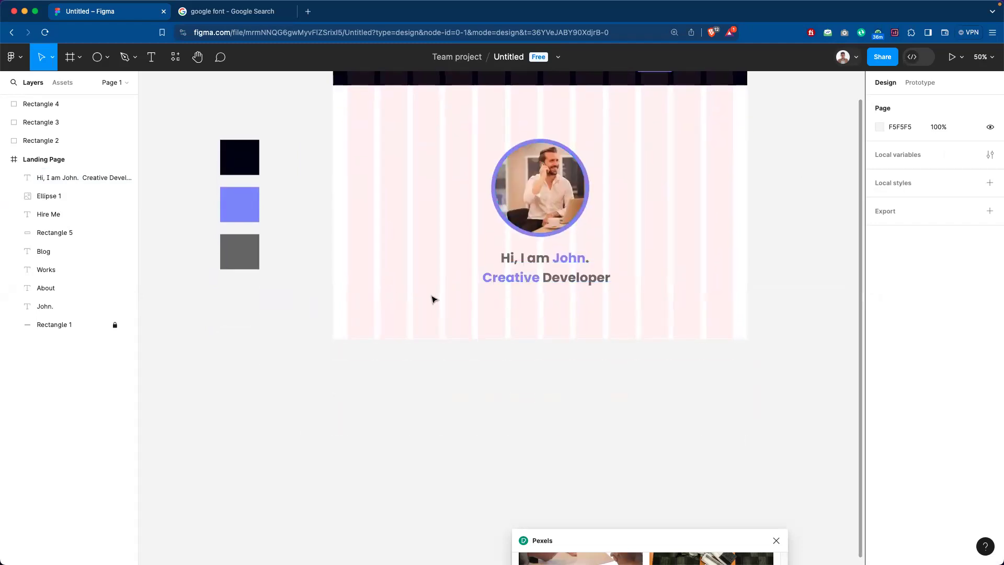
click(85, 159)
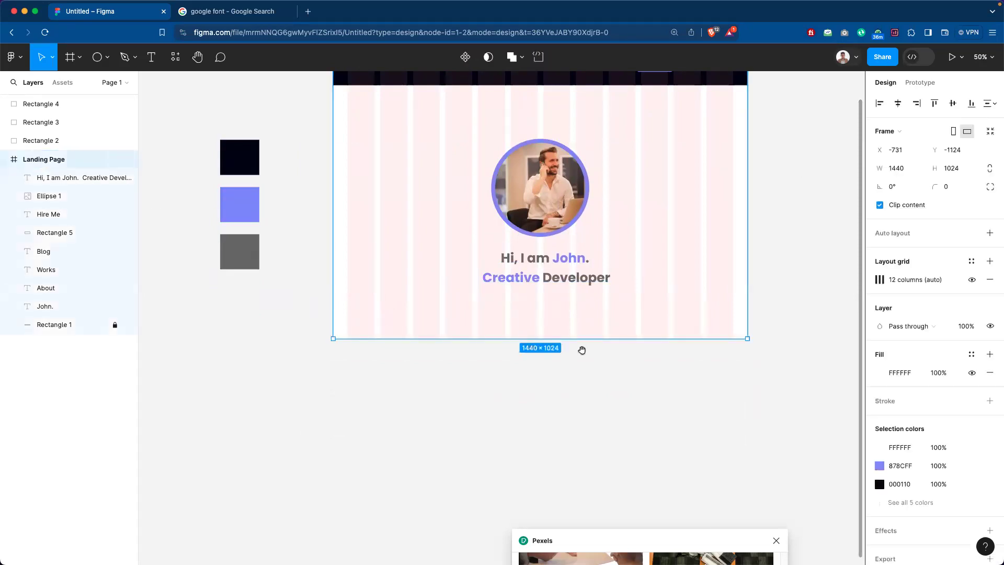
scroll(577, 282, down, 3)
drag(538, 283, 534, 493)
scroll(570, 319, down, 3)
scroll(571, 318, down, 5)
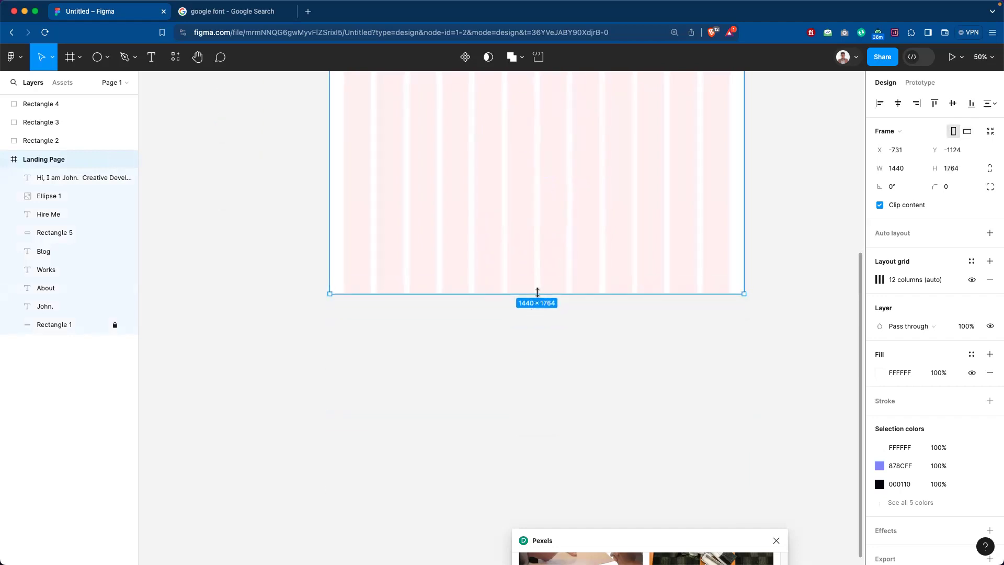
drag(536, 348, 536, 488)
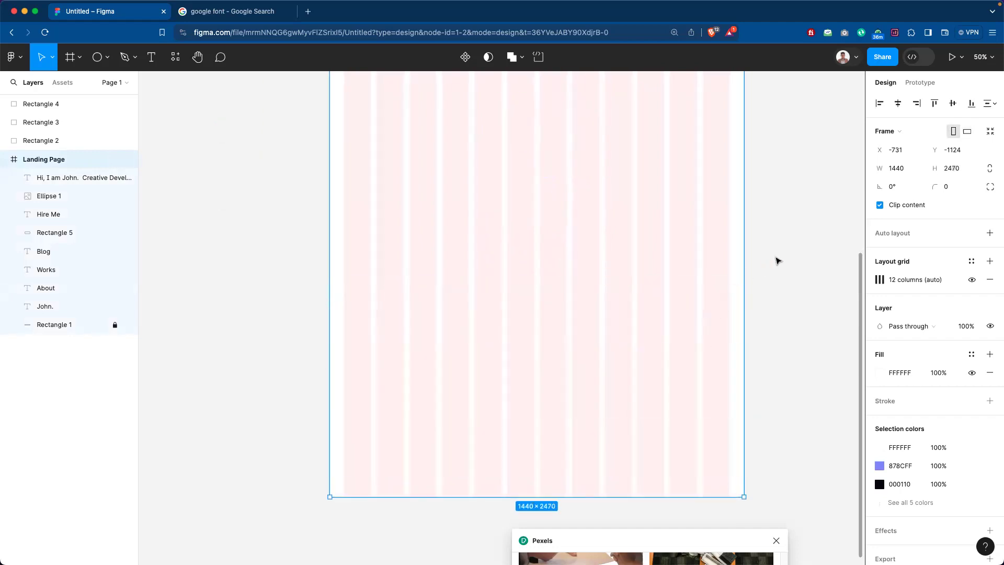
key(Escape)
Adjust the heading's position beneath the photo circle to X 520, Y 715.
drag(559, 157, 549, 367)
scroll(548, 367, up, 6)
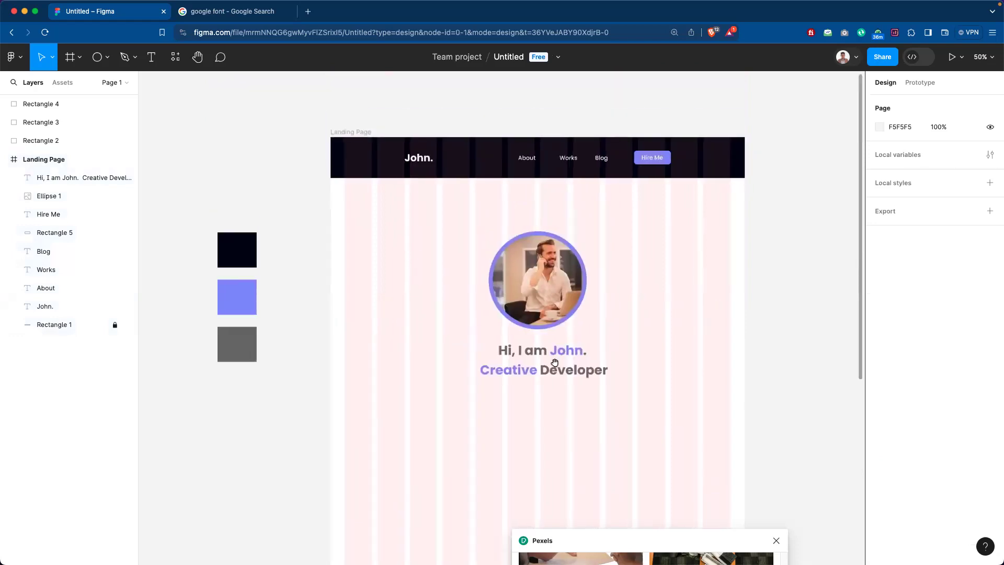
click(542, 360)
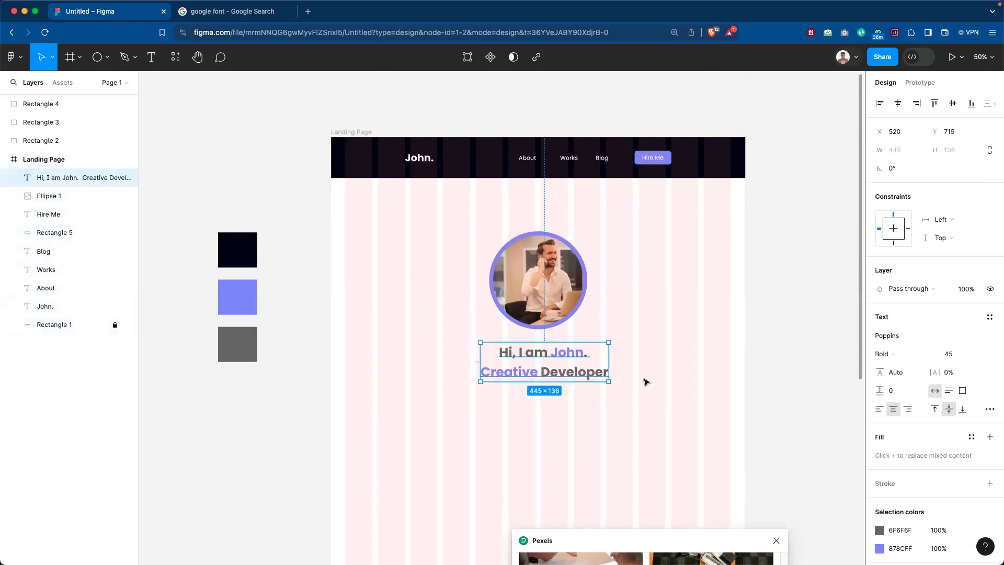
key(Escape)
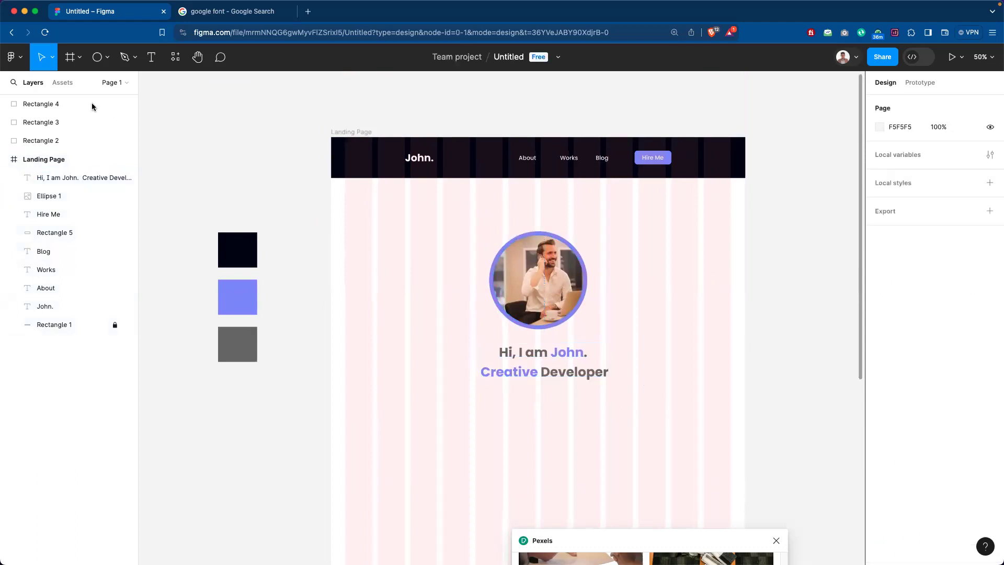
click(151, 58)
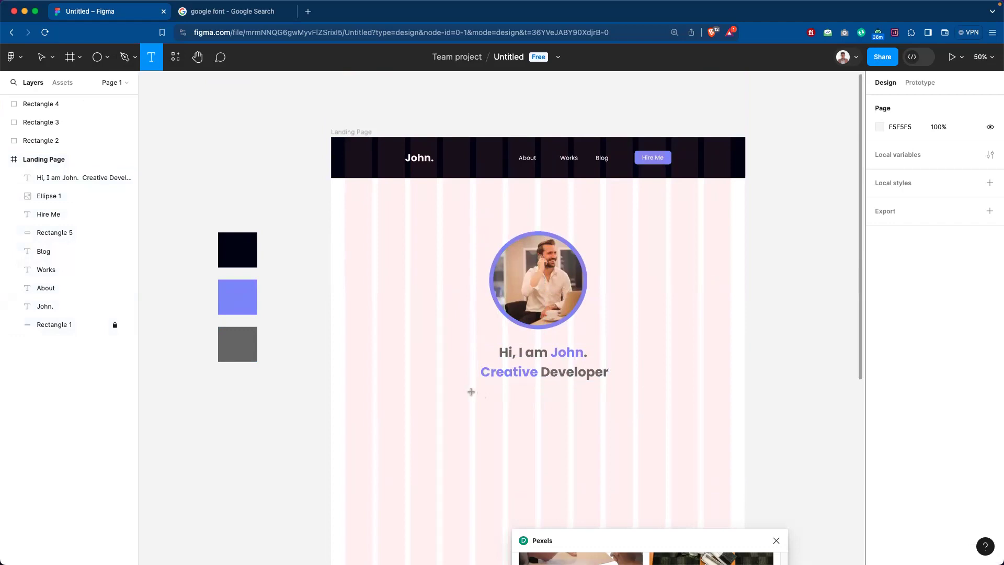
drag(466, 390, 629, 421)
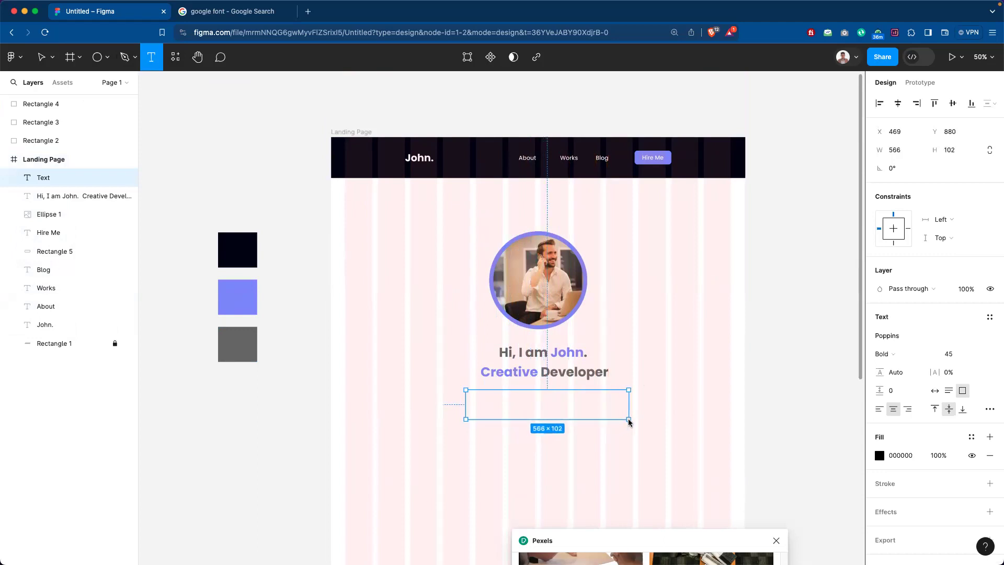
drag(629, 421, 629, 421)
key(Escape)
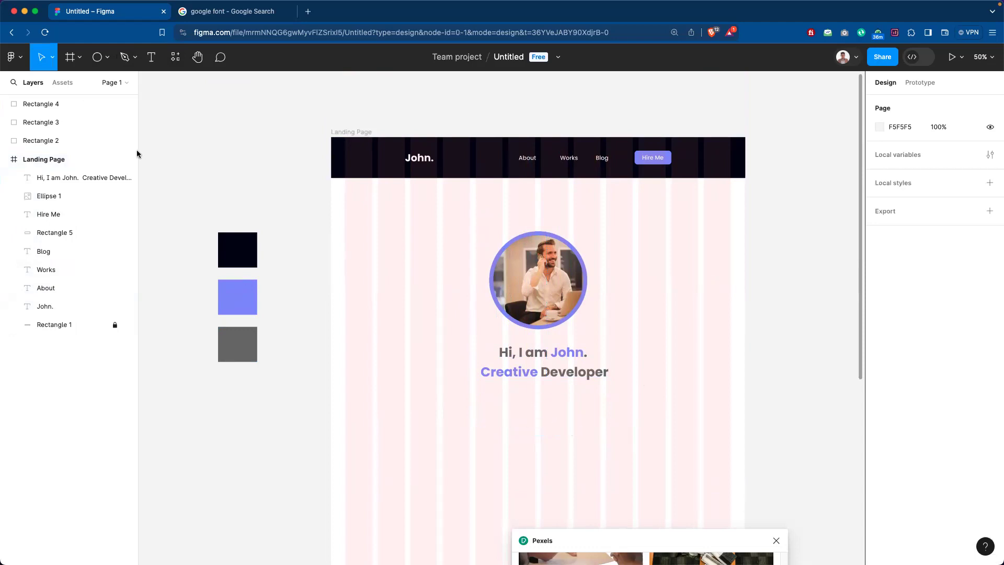
Add a 660×122 text box below the heading: "How do you know you are a web developer? A: You spend more time debugging than developing. 😂".
click(151, 57)
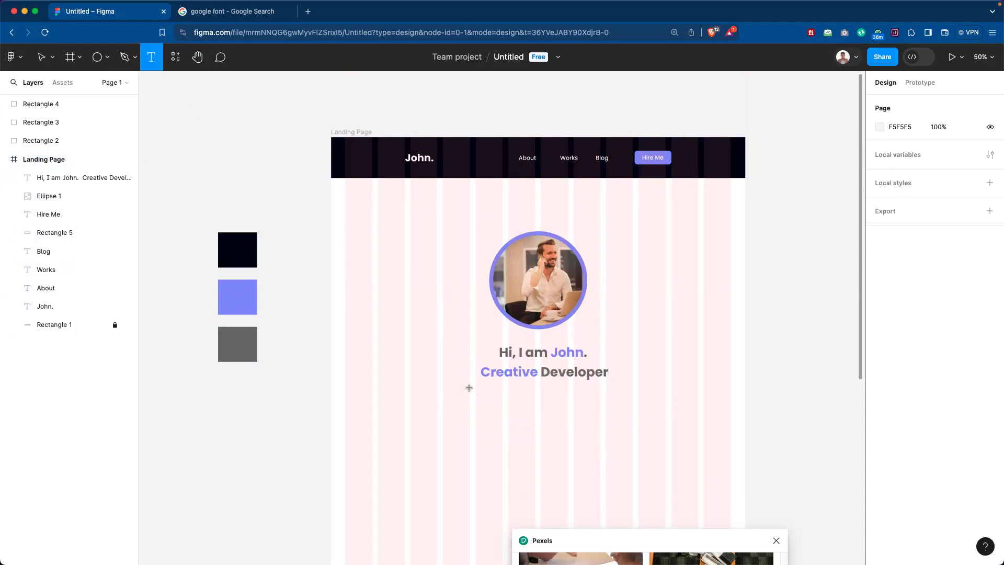
drag(457, 390, 647, 429)
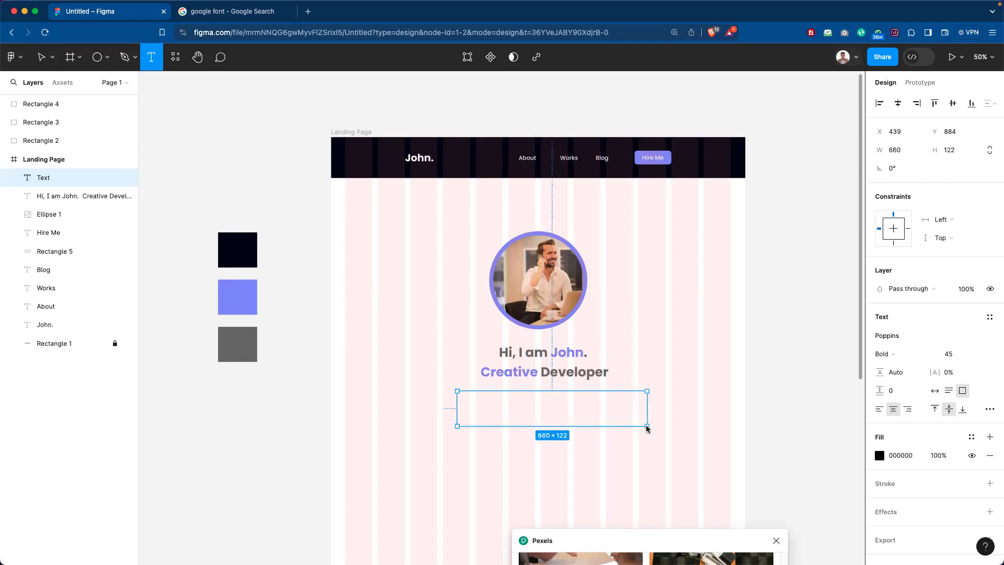
text(s)
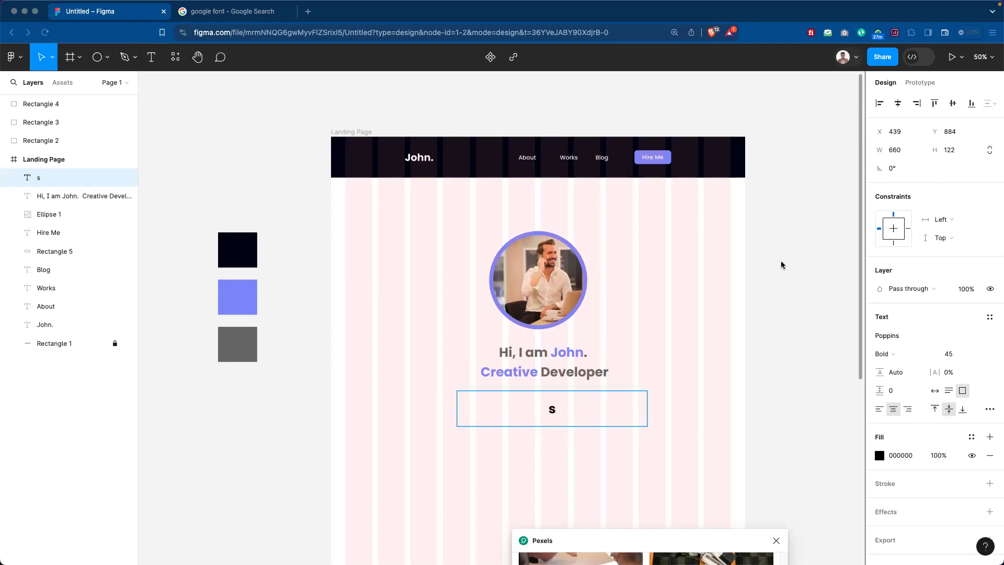
click(553, 409)
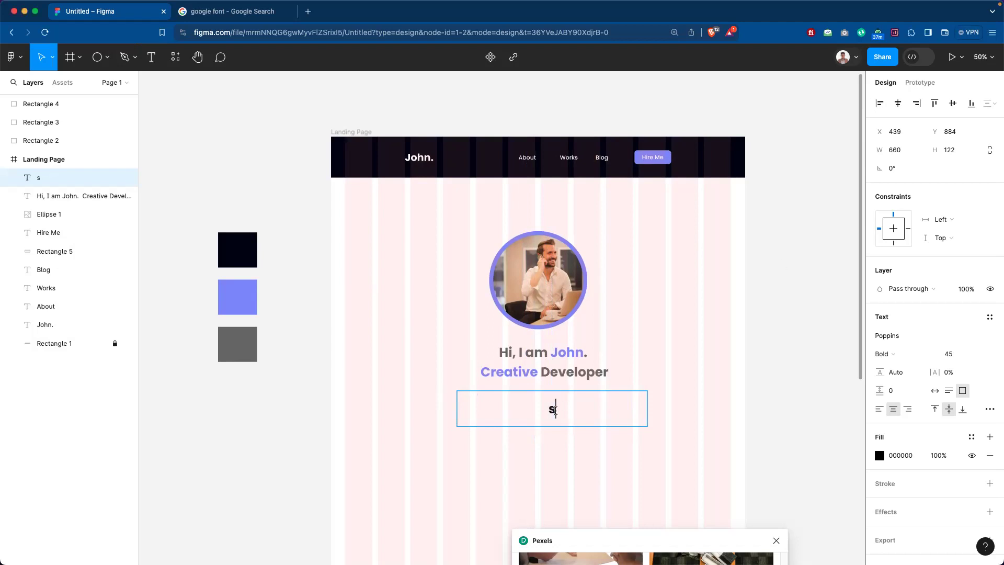
key(BackSpace)
text(How do you know you are a web developer? A: You spend more time debugging than developing. 😂)
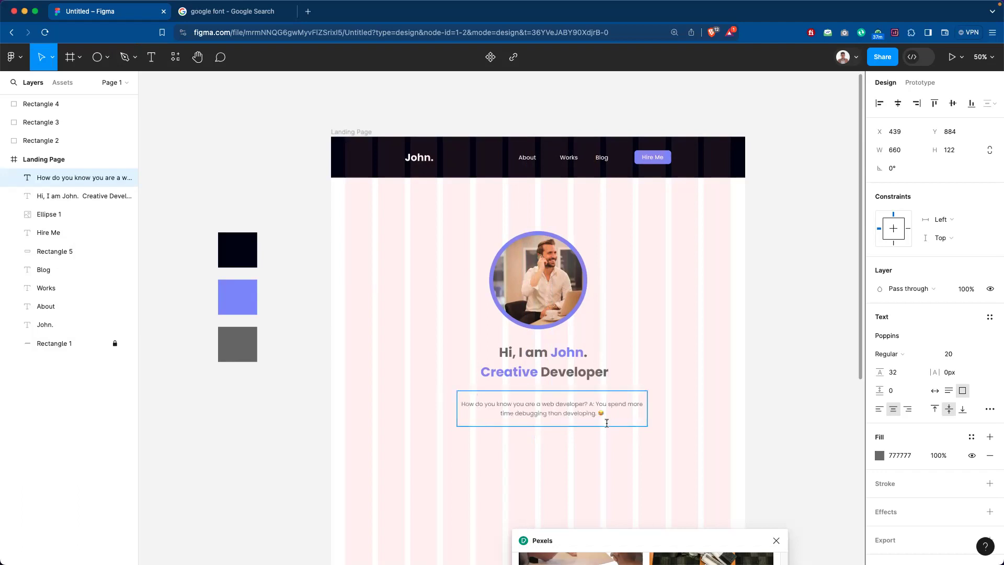
key(Escape)
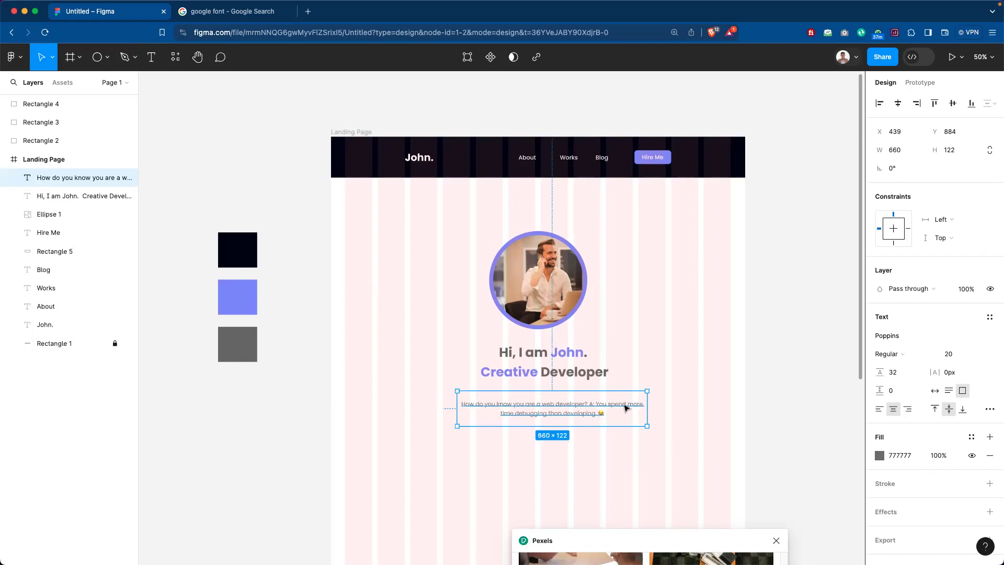
click(608, 439)
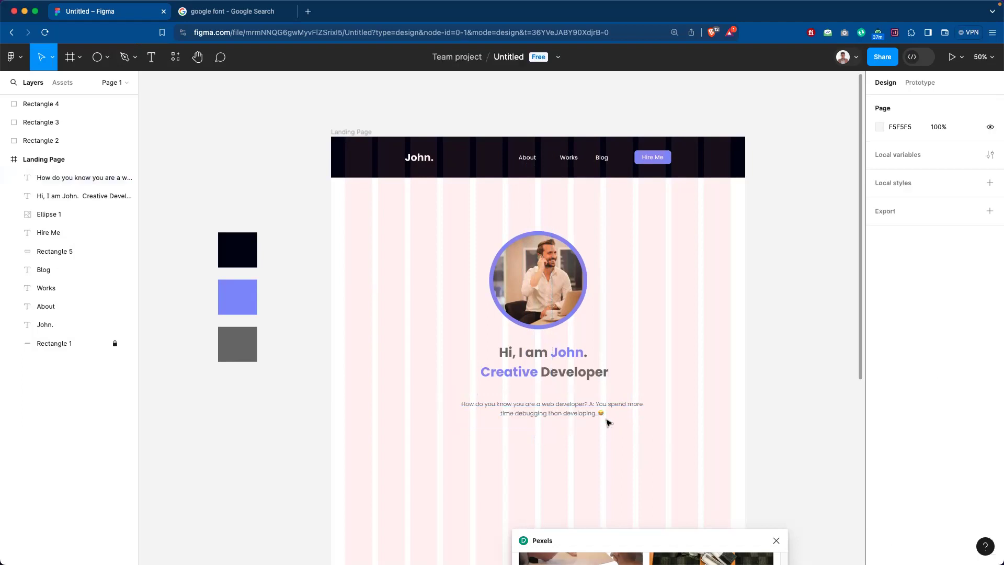
Move the paragraph closer beneath the heading to X 433, Y 855, and narrow its text box to a width of 648.
double_click(615, 406)
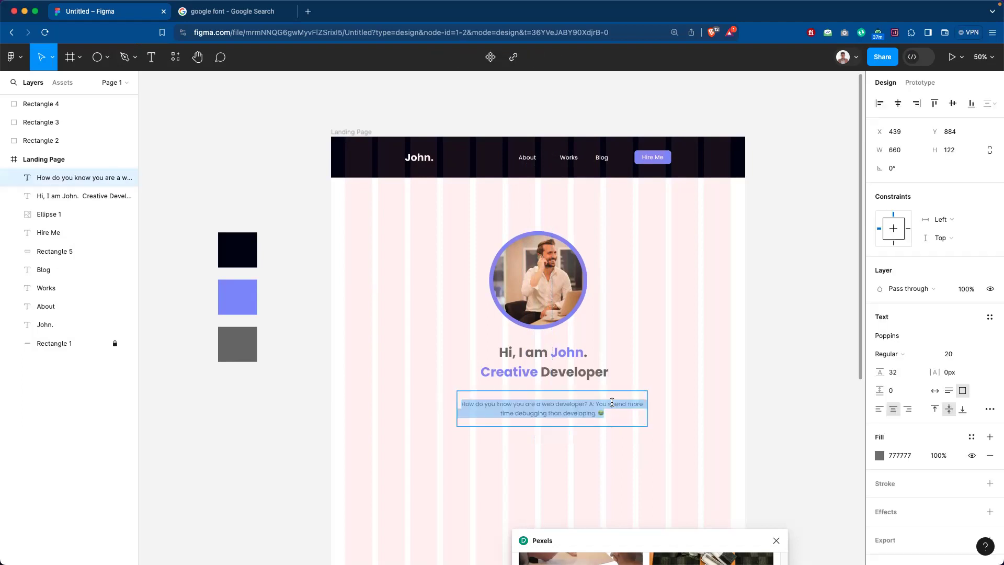
key(Escape)
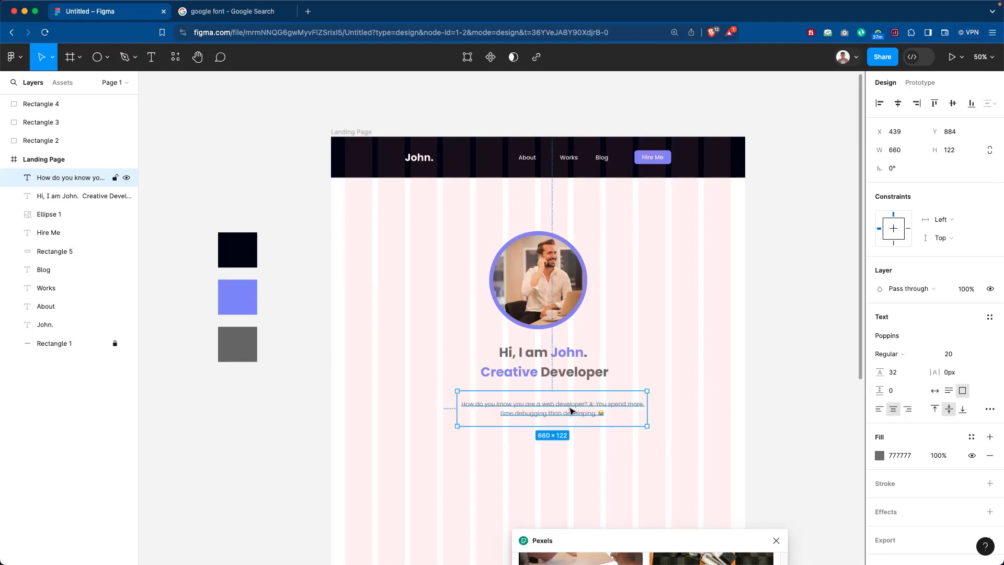
click(684, 377)
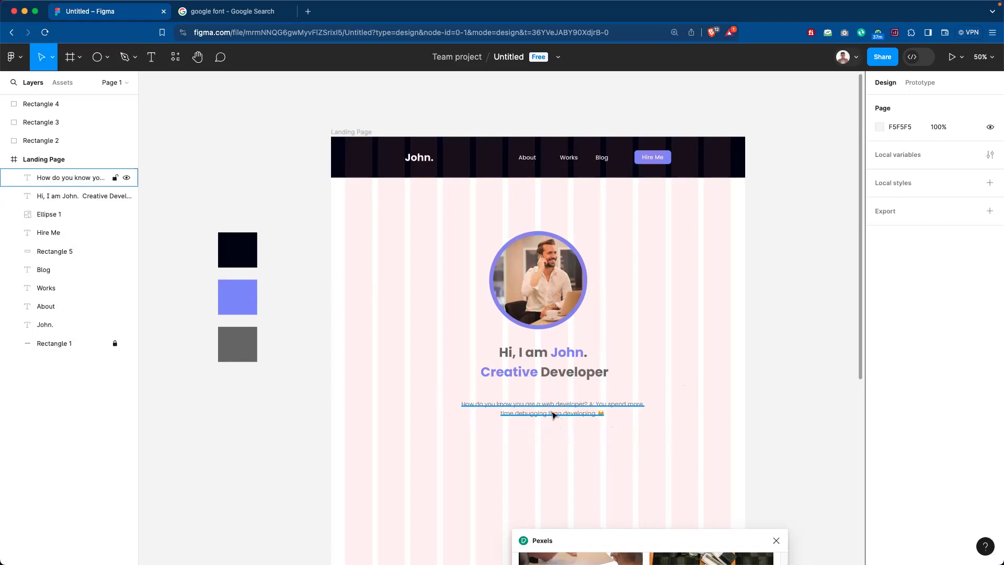
drag(555, 412, 553, 404)
click(546, 439)
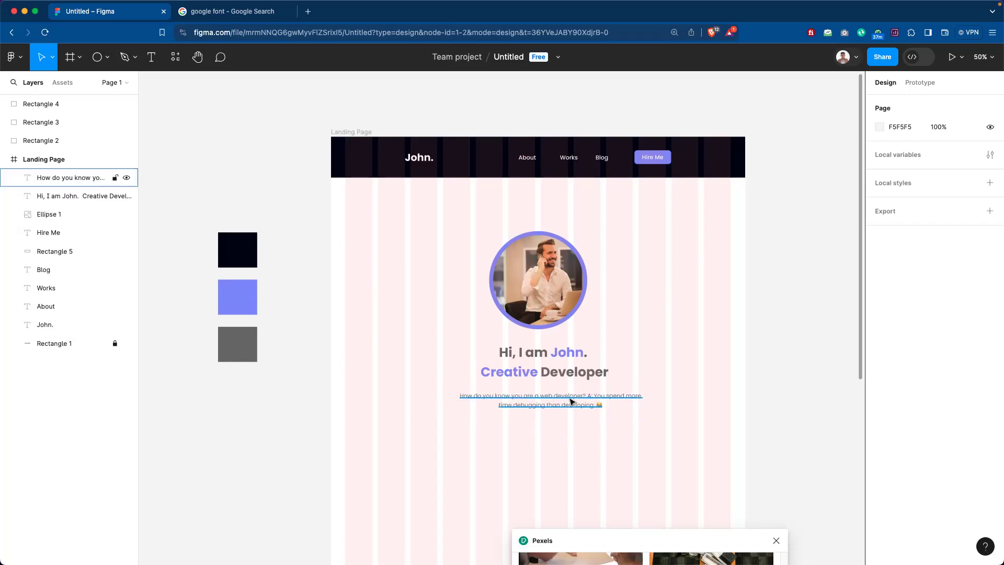
click(570, 400)
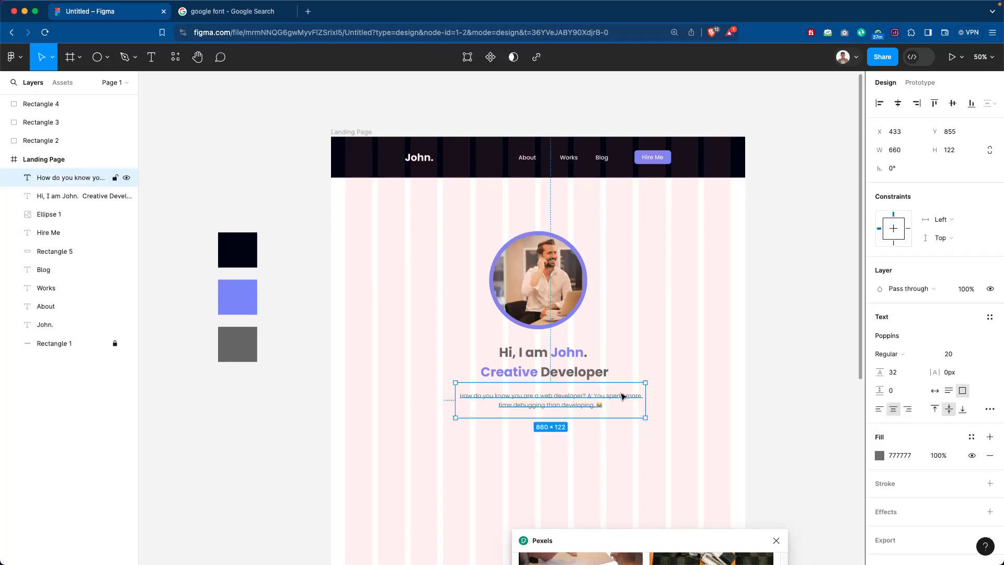
drag(610, 399, 640, 400)
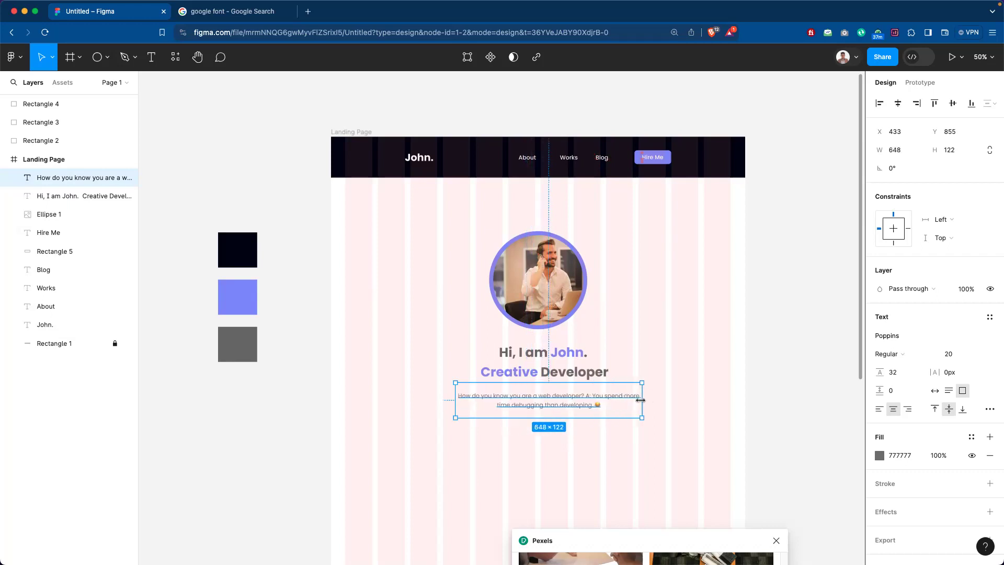
Narrow the paragraph's text box to a width of 570 and move it to X 458, Y 851.
drag(640, 400, 579, 407)
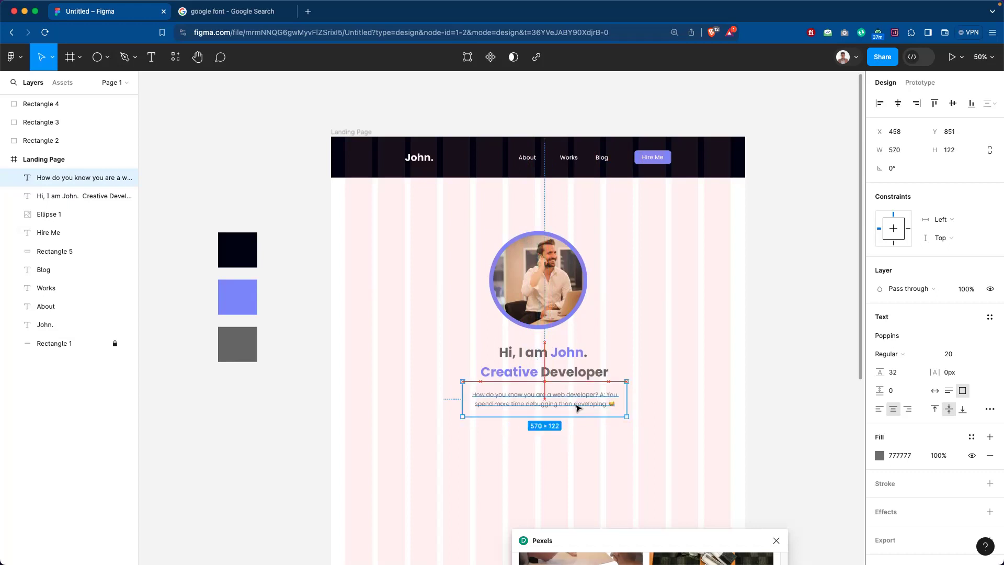
click(685, 370)
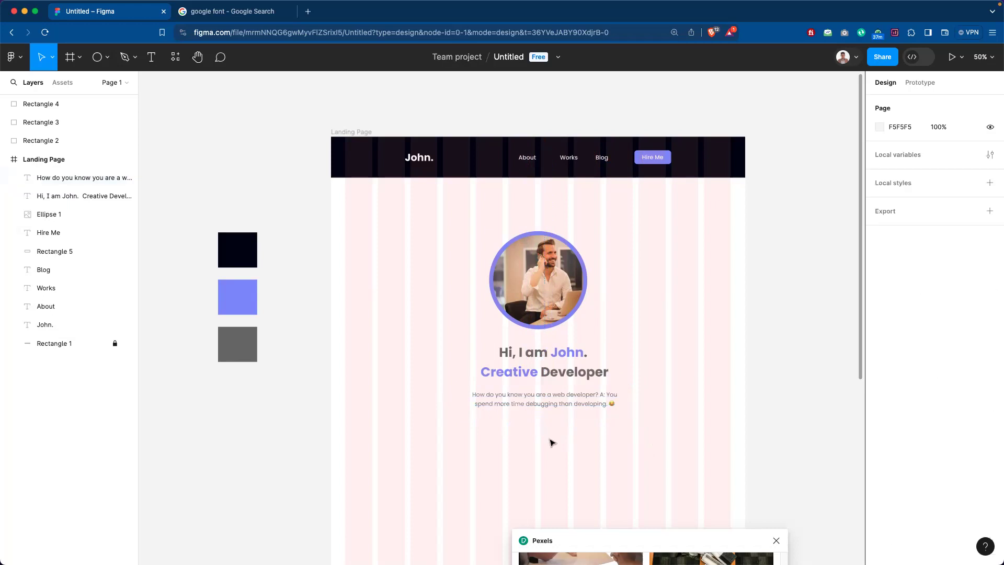
Hide the Landing Page frame's 12-column layout grid to review the clean design, and show it again.
click(83, 157)
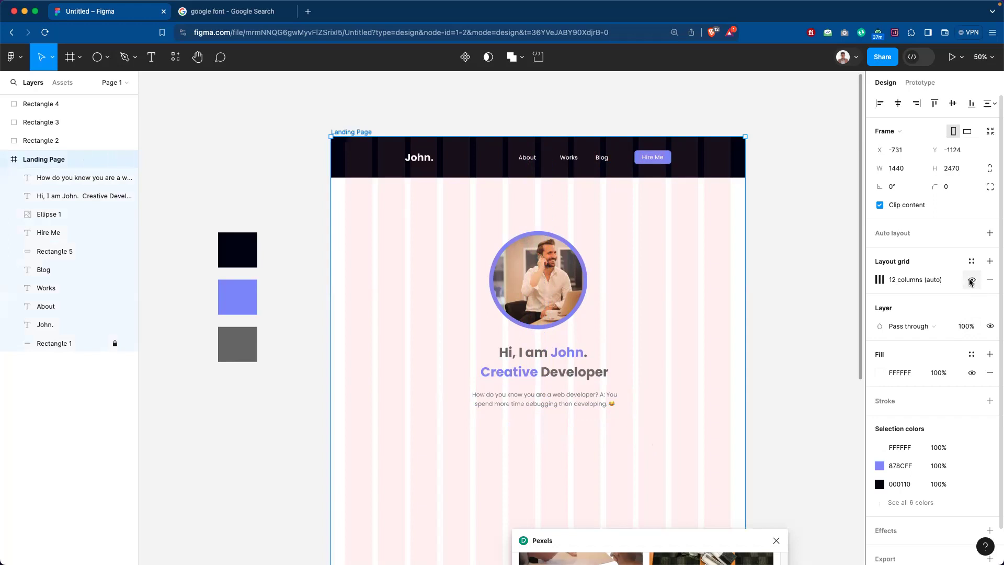
click(971, 279)
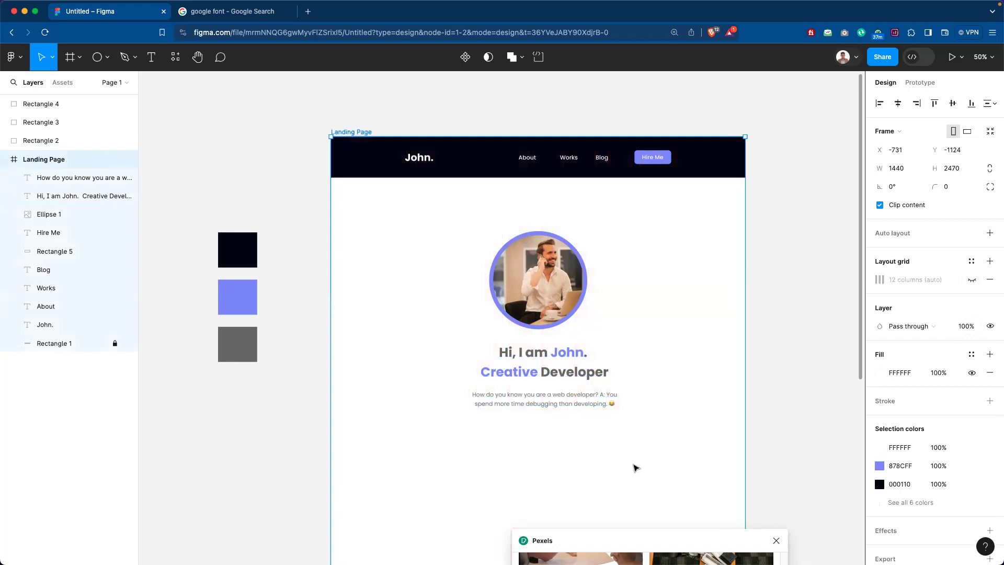
scroll(638, 352, down, 3)
scroll(648, 432, up, 2)
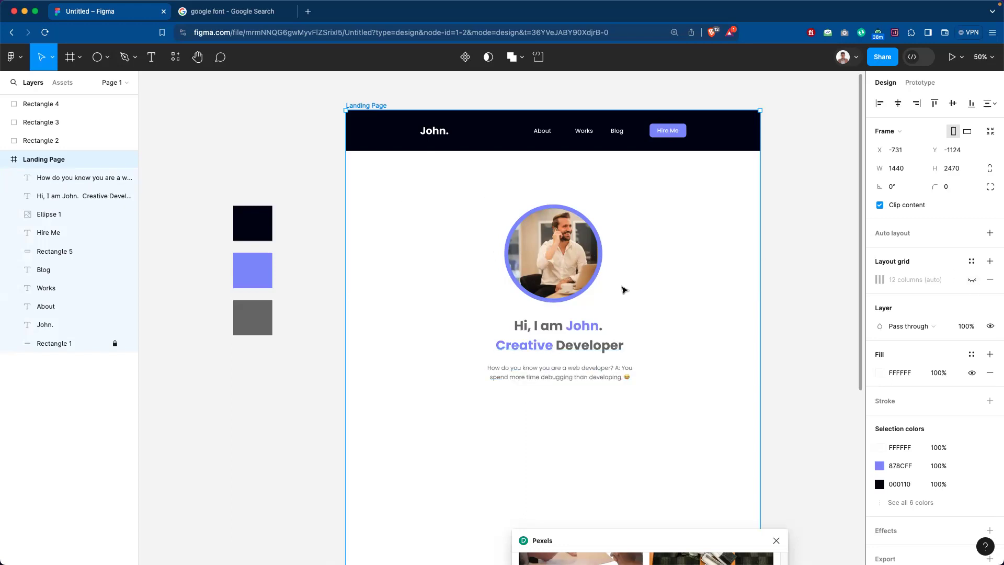
click(971, 279)
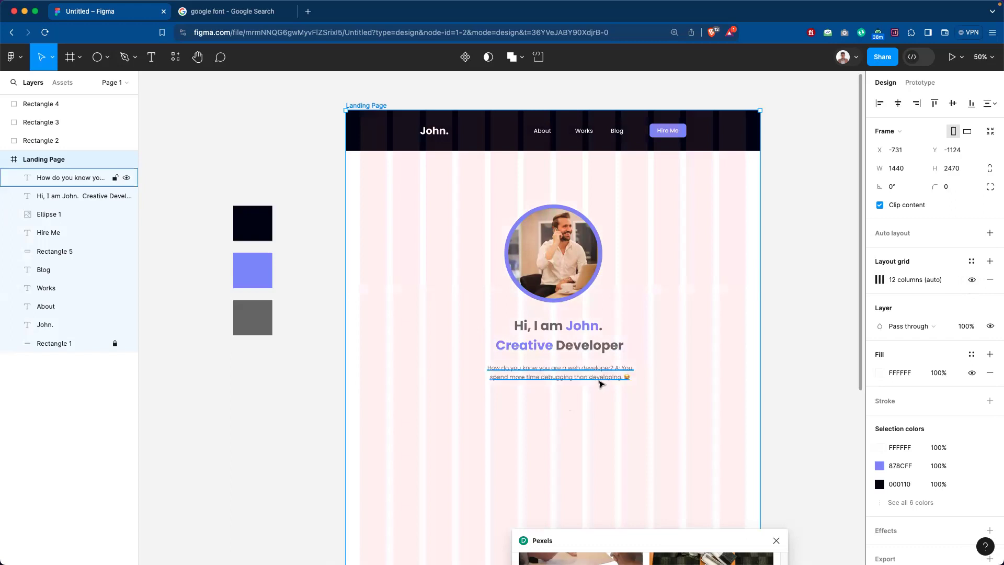
Duplicate the header's Hire Me button with its label and place the copy centred below the paragraph at X 661, Y 978.
drag(648, 416, 651, 278)
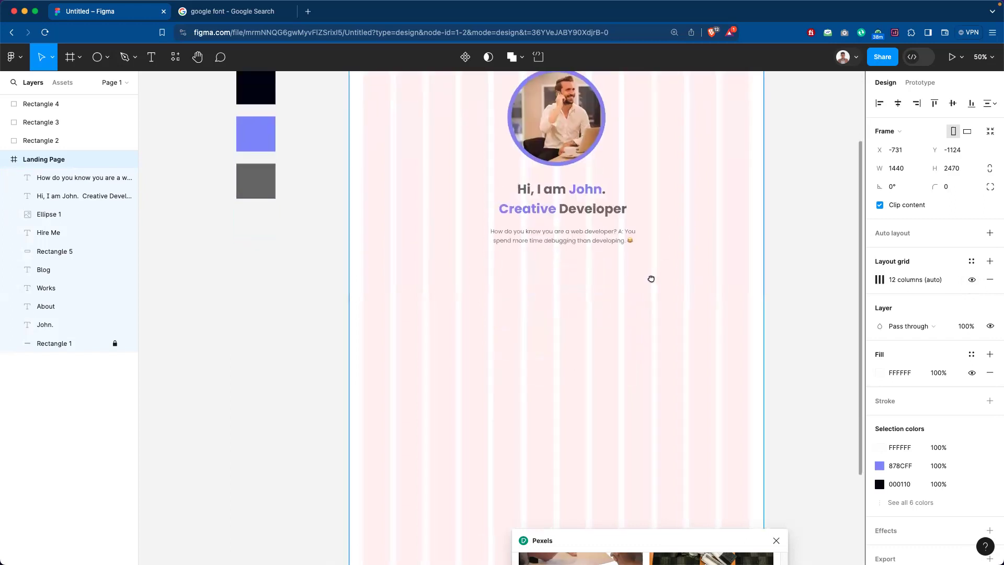
scroll(660, 294, up, 1)
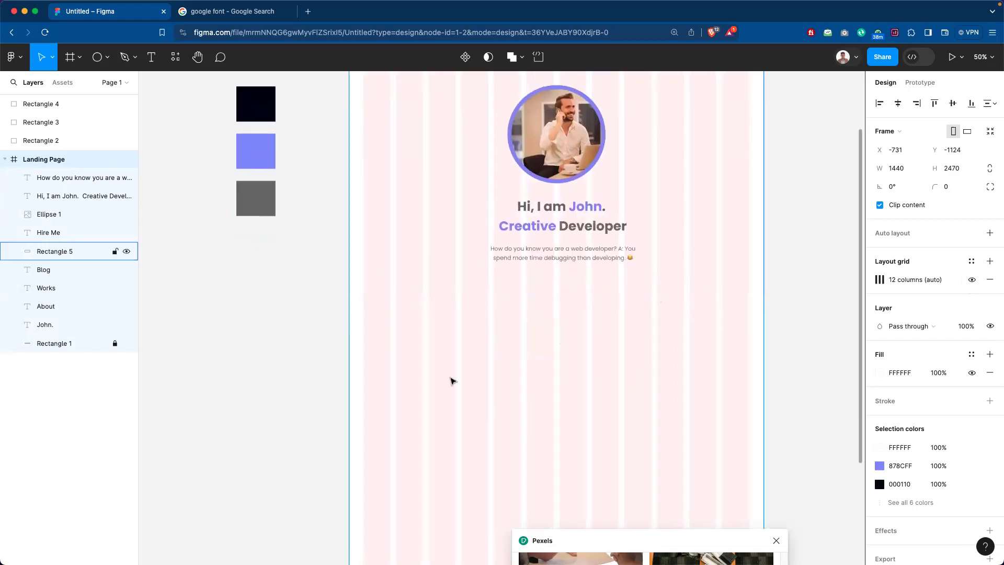
scroll(561, 319, up, 5)
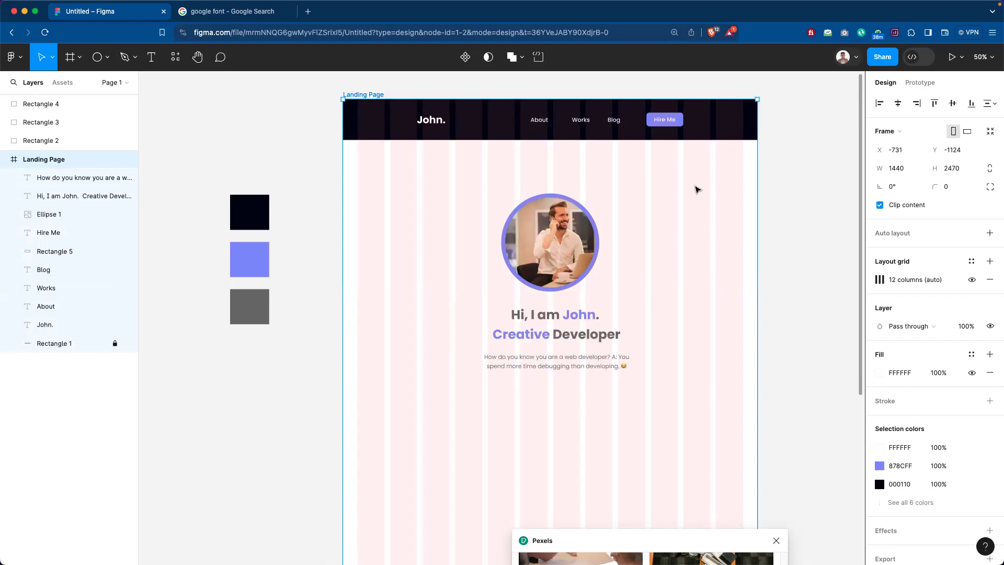
click(688, 120)
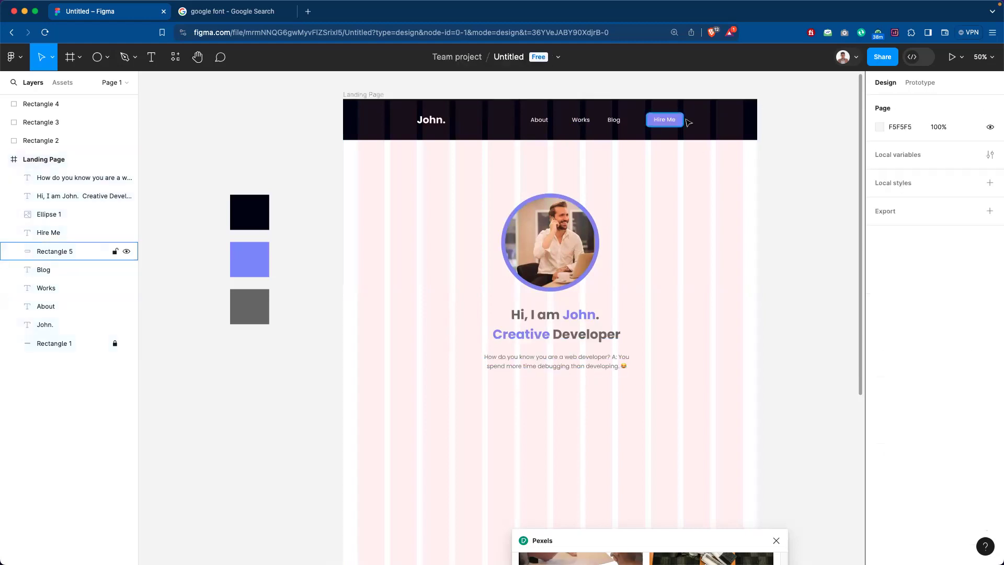
key(shift+0)
drag(687, 122, 641, 346)
drag(645, 263, 591, 290)
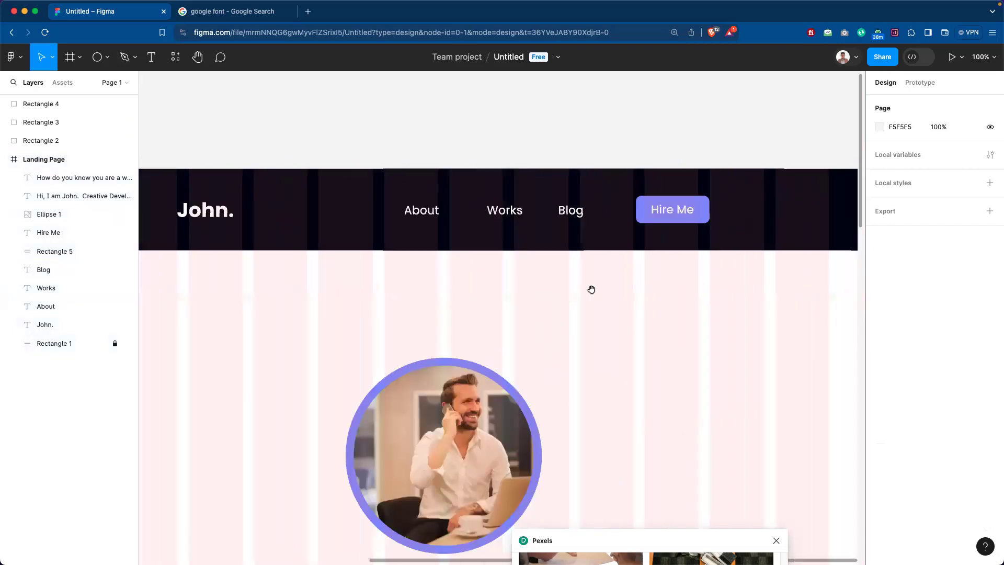
click(689, 216)
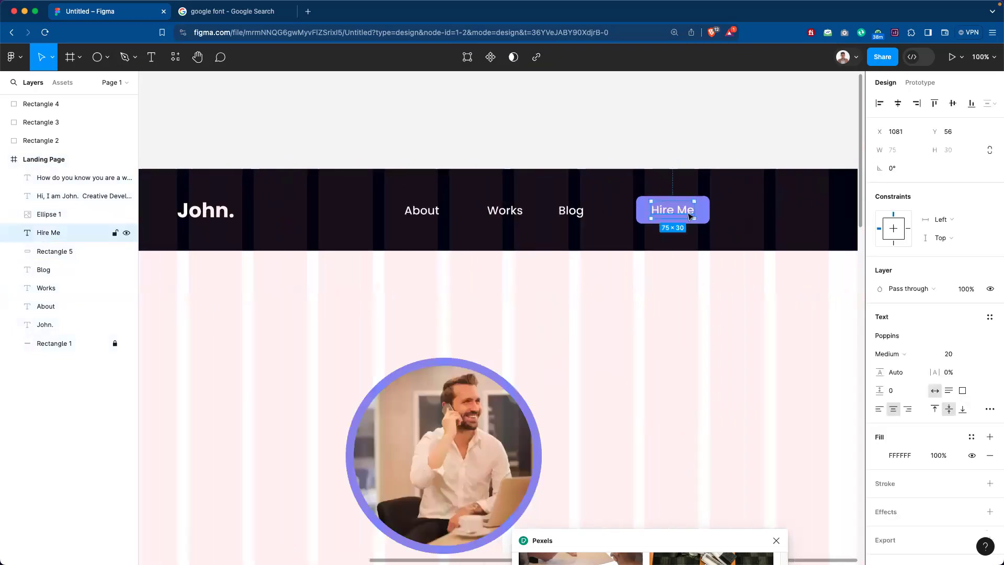
shift+click(709, 211)
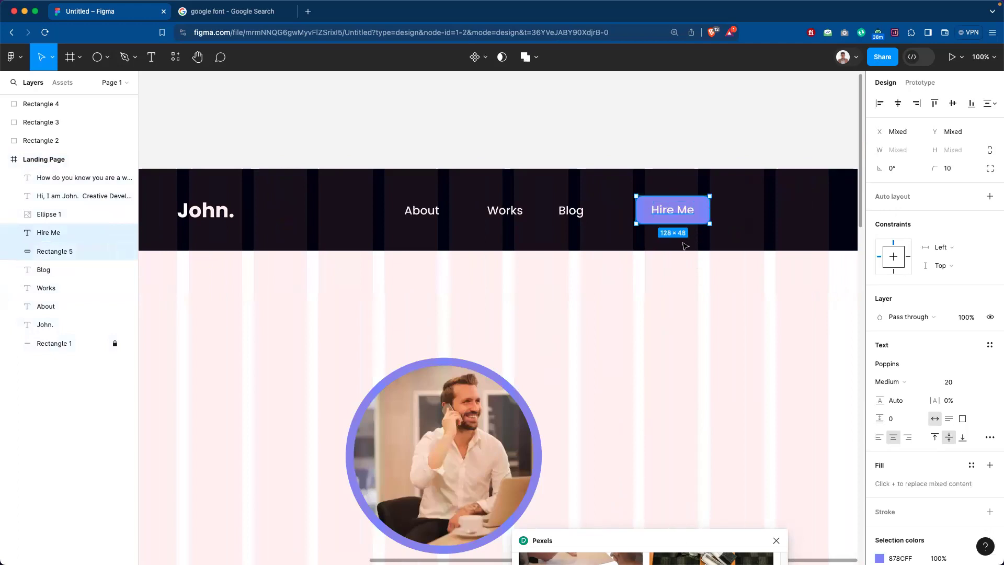
alt+drag(677, 211, 690, 246)
drag(694, 248, 489, 349)
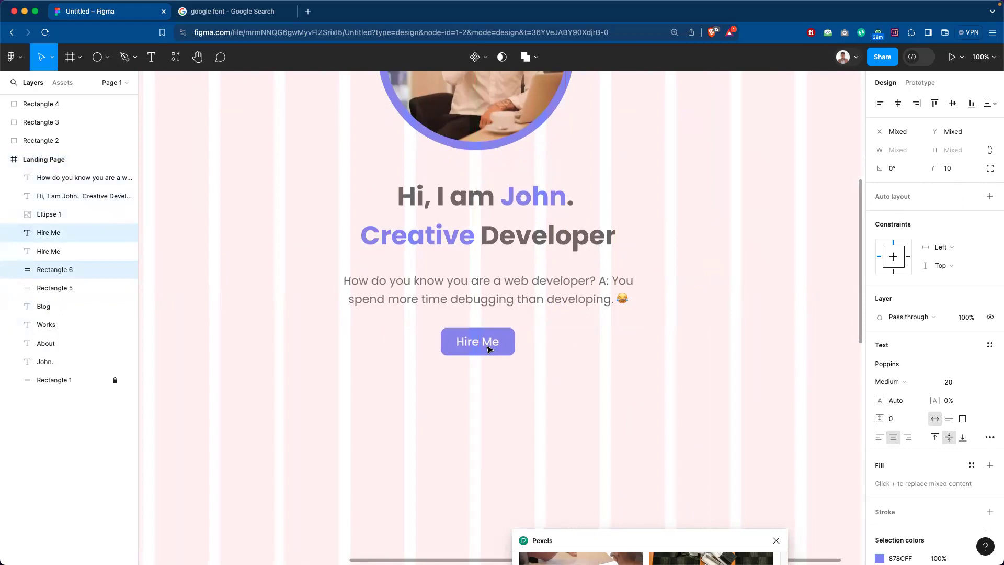
Change the label of the copied button below the paragraph to "Download Resume".
scroll(511, 348, left, 2)
click(521, 346)
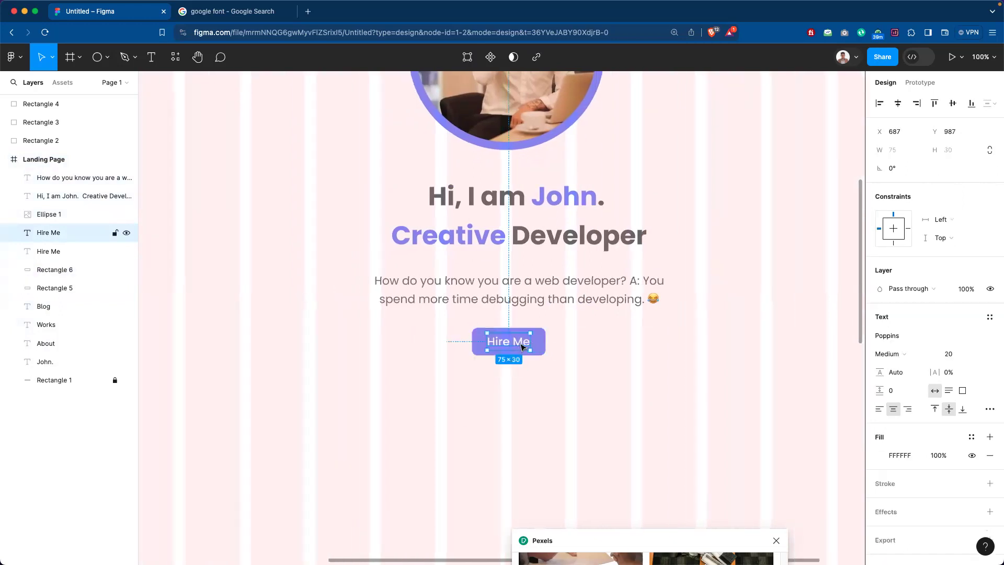
double_click(511, 343)
text(Download Resume)
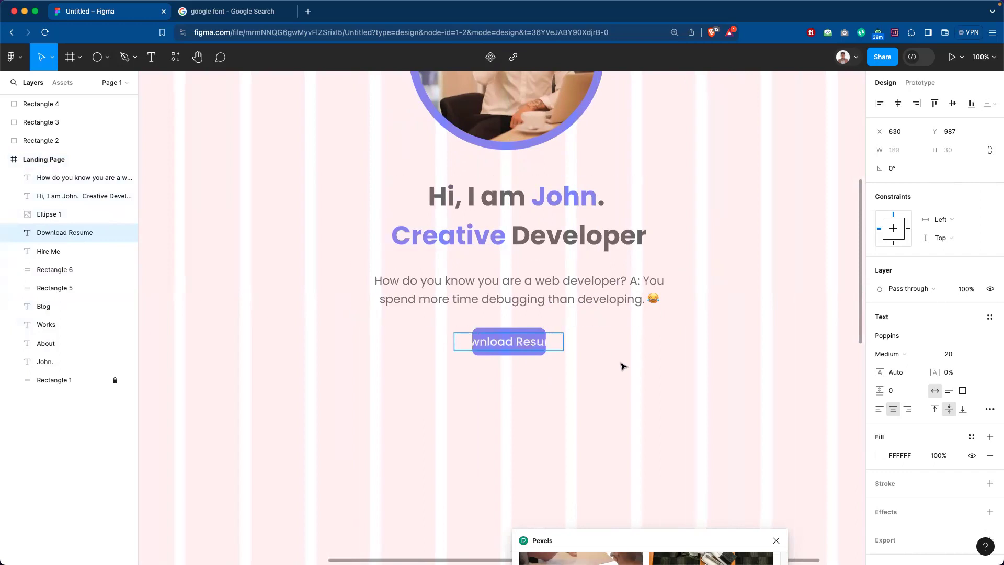
key(Escape)
click(523, 320)
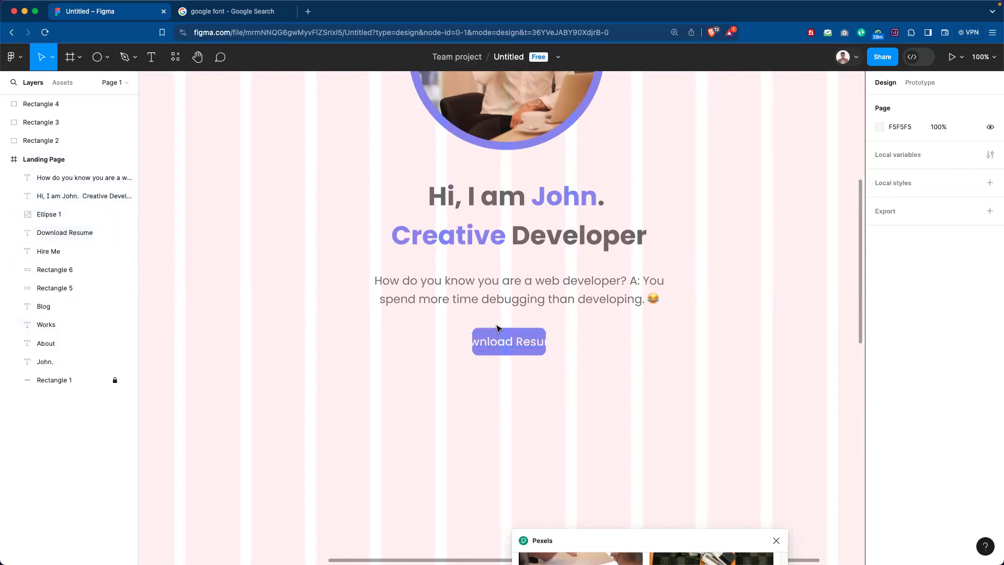
Widen the rectangle behind the Download Resume label on both sides to 246×48 so it encloses the text.
click(497, 331)
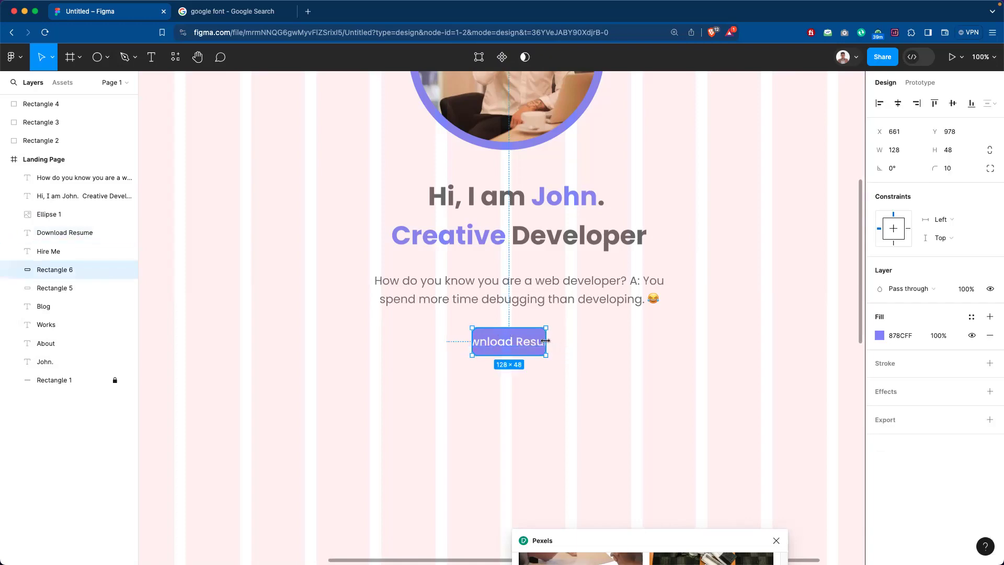
drag(547, 341, 574, 341)
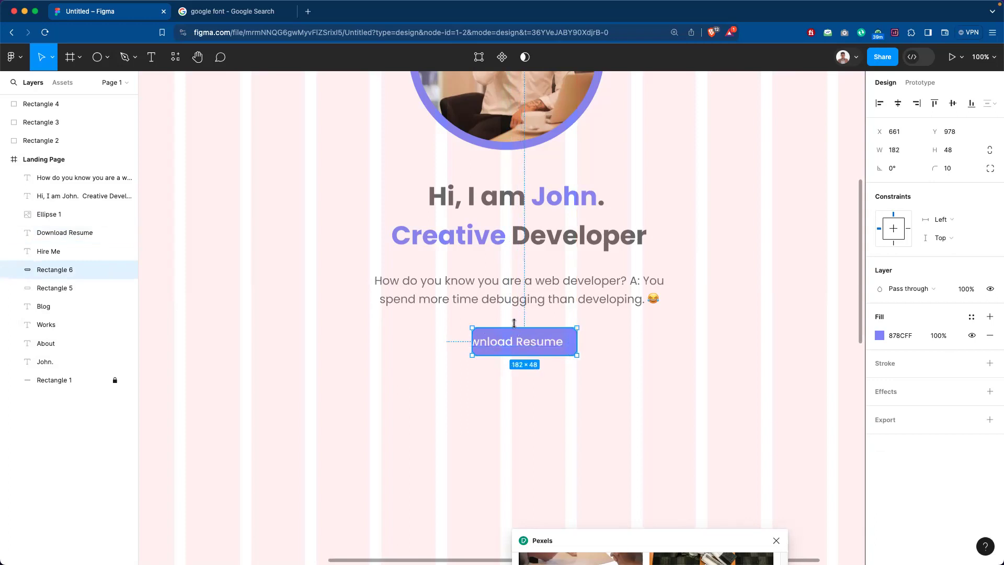
drag(490, 317, 446, 341)
click(544, 374)
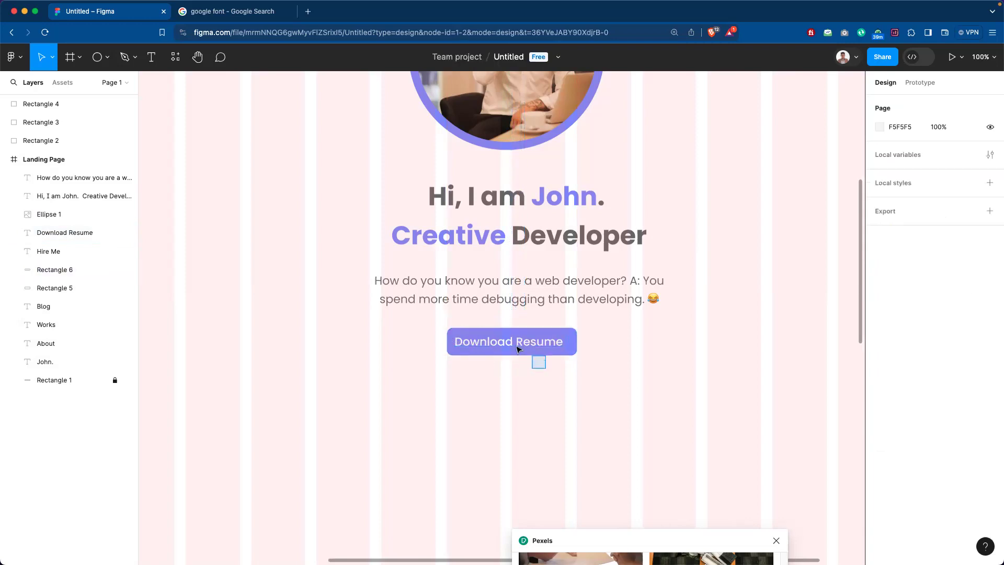
drag(538, 361, 510, 348)
click(532, 403)
click(55, 269)
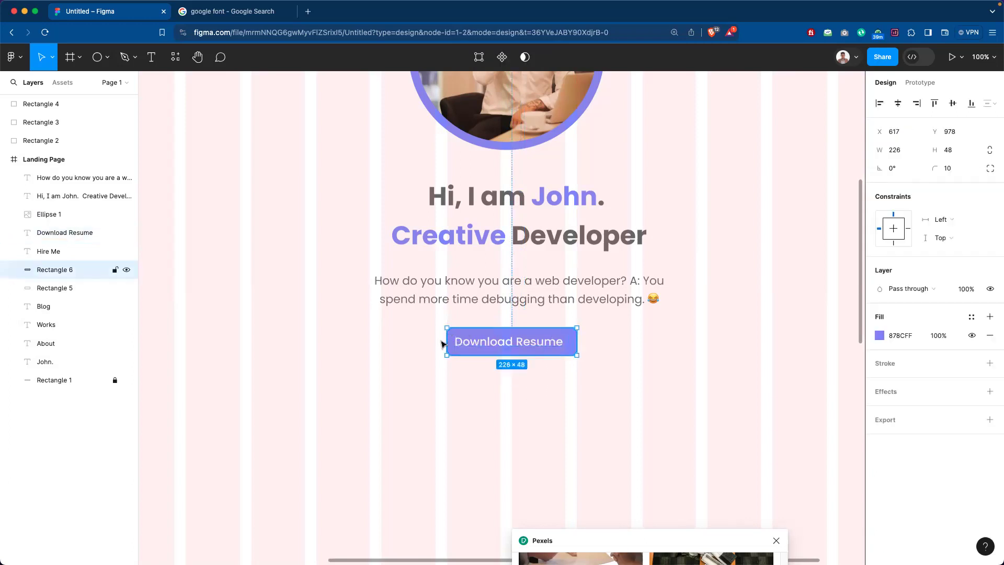
mouse_move(447, 341)
mouse_down()
mouse_move(436, 341)
mouse_move(446, 341)
mouse_up()
click(547, 391)
drag(546, 394, 502, 354)
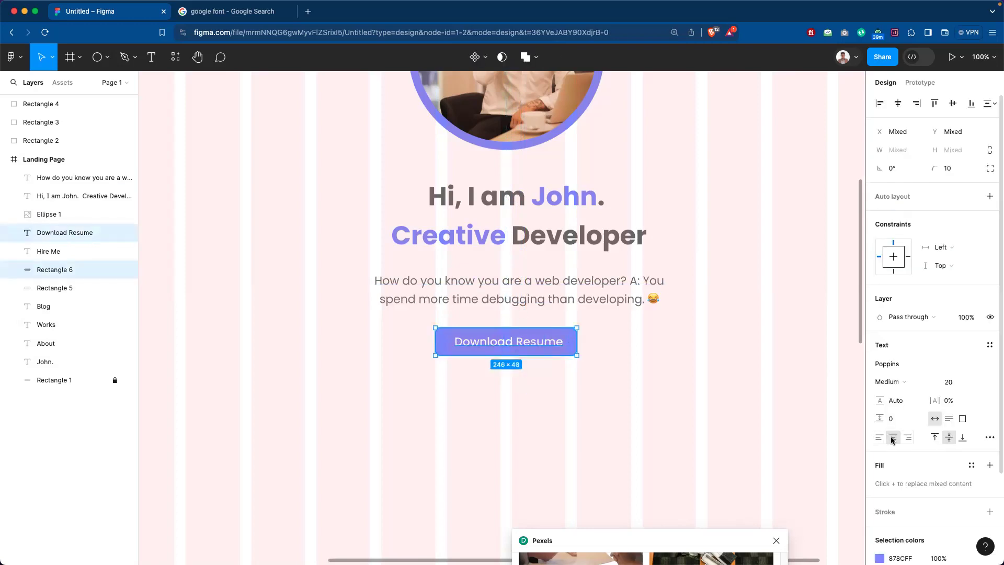
click(689, 387)
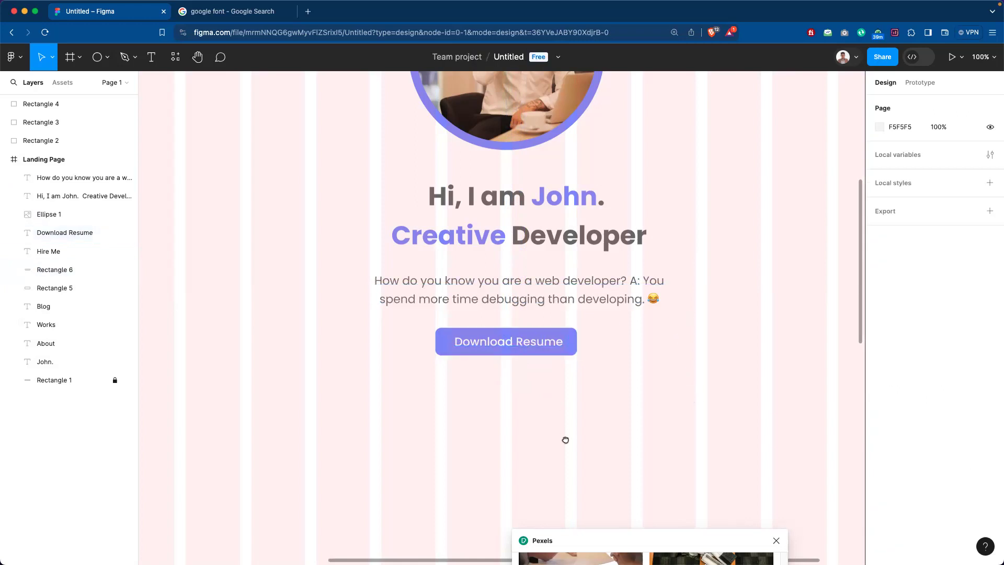
Compare the Hire Me and Download Resume buttons and review the alignment of the photo, heading, paragraph and button against the column grid.
scroll(565, 440, up, 10)
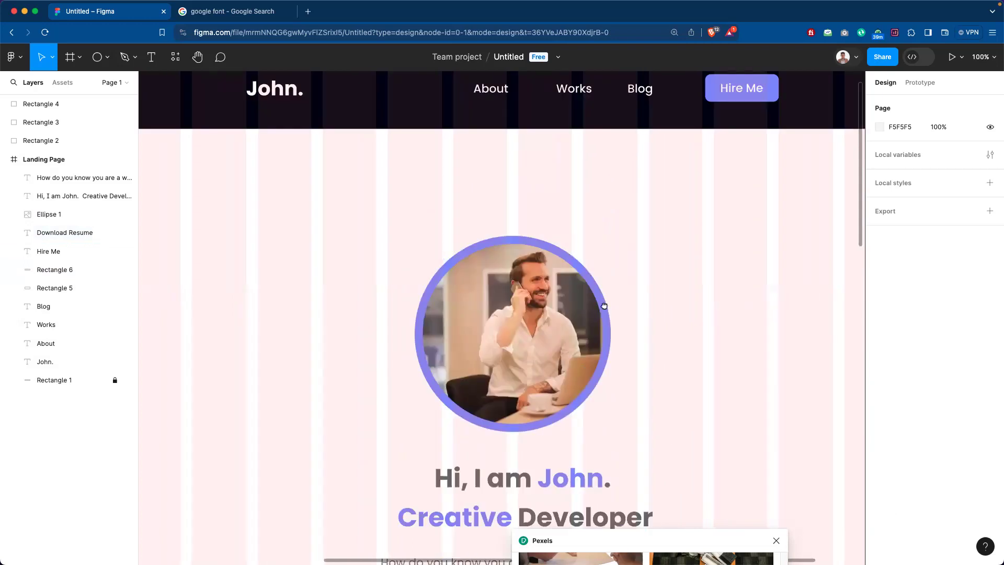
scroll(604, 306, up, 2)
scroll(604, 306, right, 2)
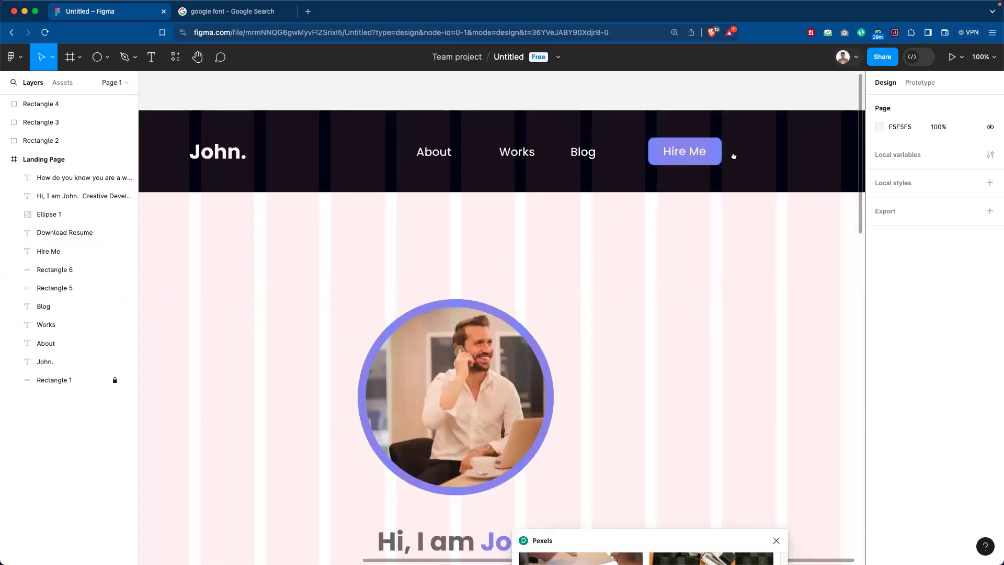
click(696, 157)
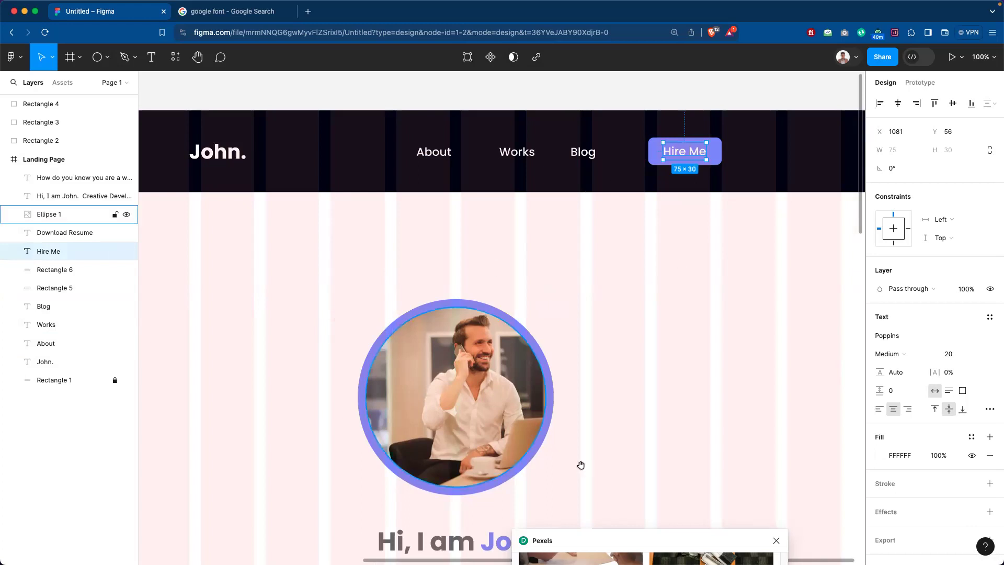
scroll(581, 465, down, 10)
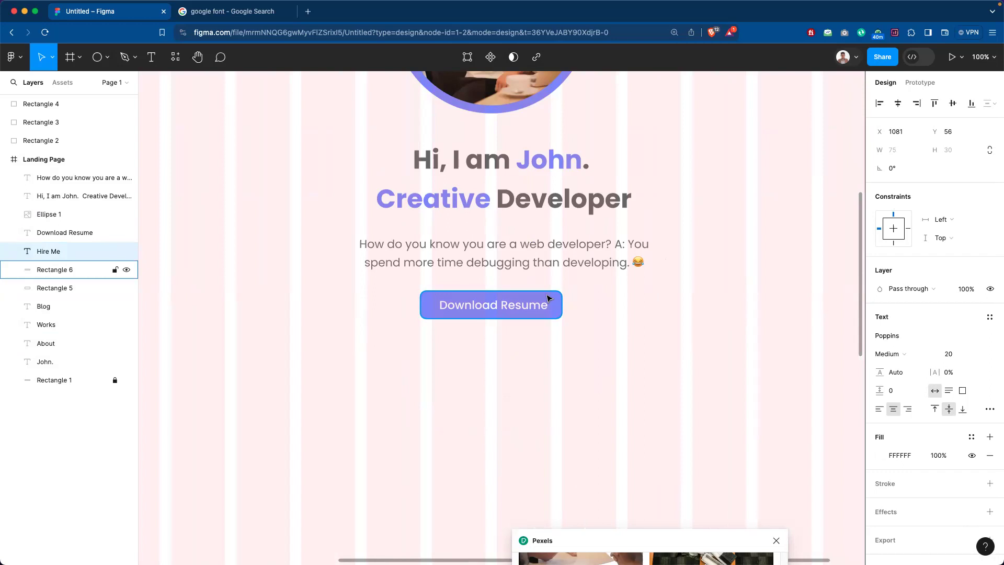
scroll(547, 298, down, 6)
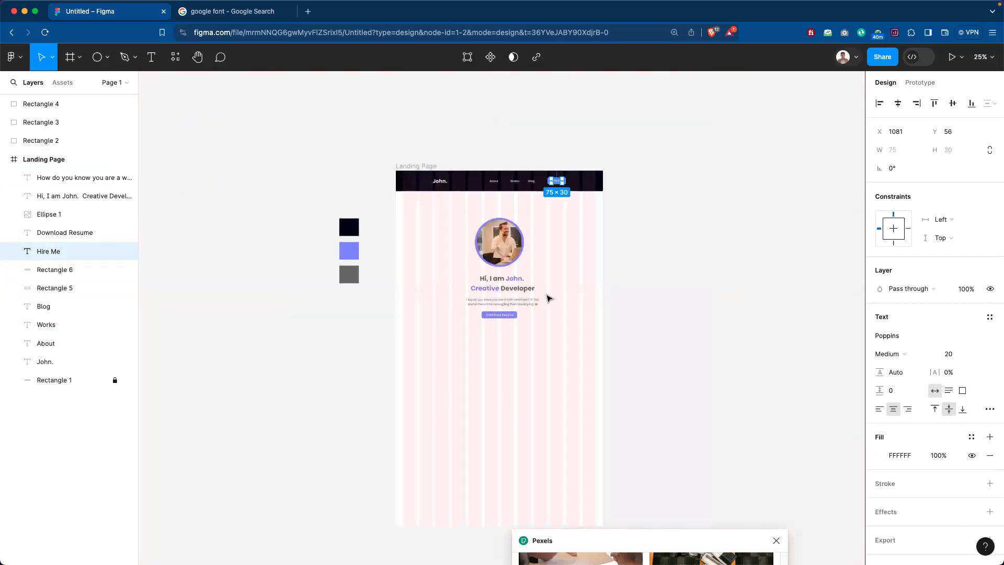
scroll(576, 471, right, 2)
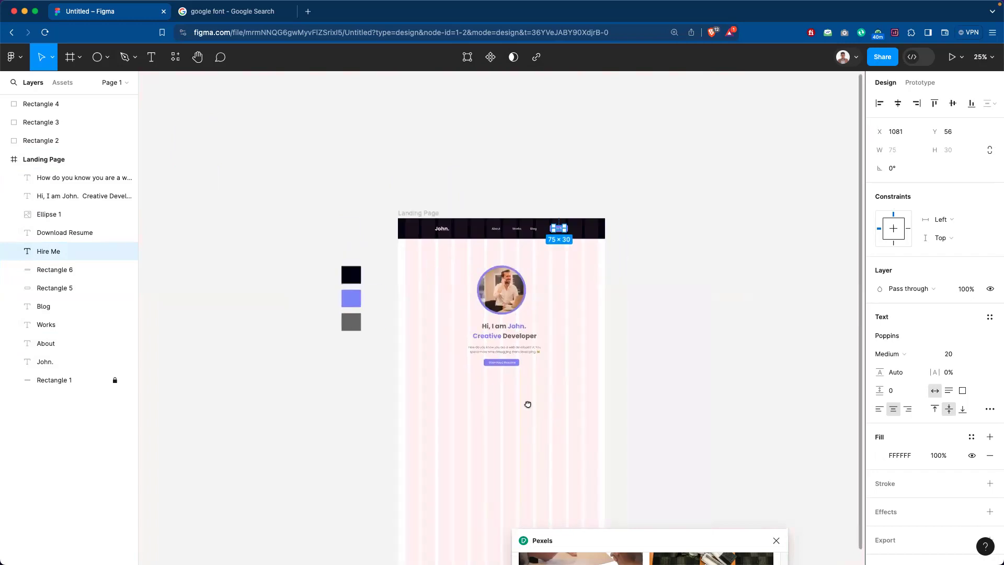
click(557, 404)
scroll(547, 323, up, 3)
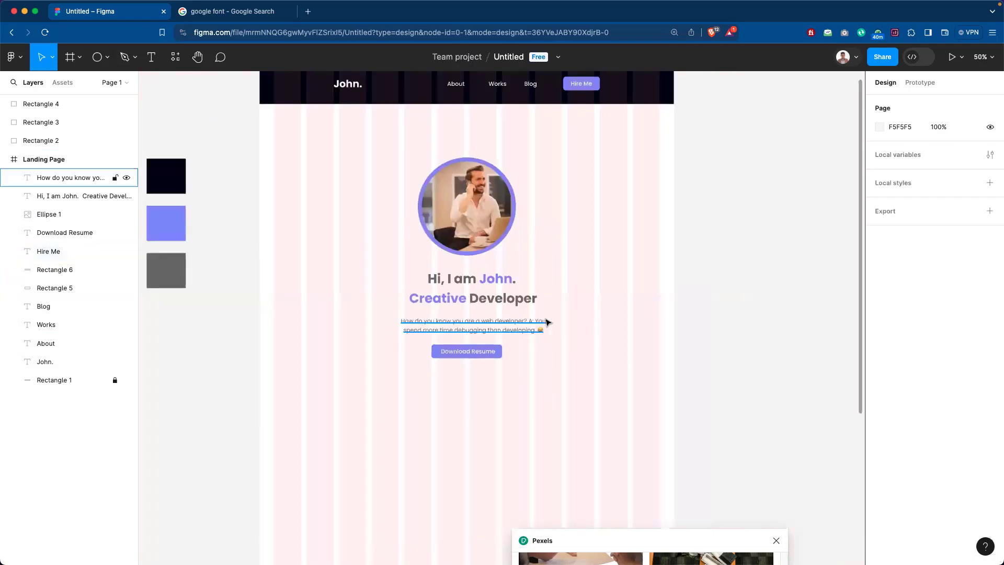
scroll(526, 292, up, 2)
click(495, 187)
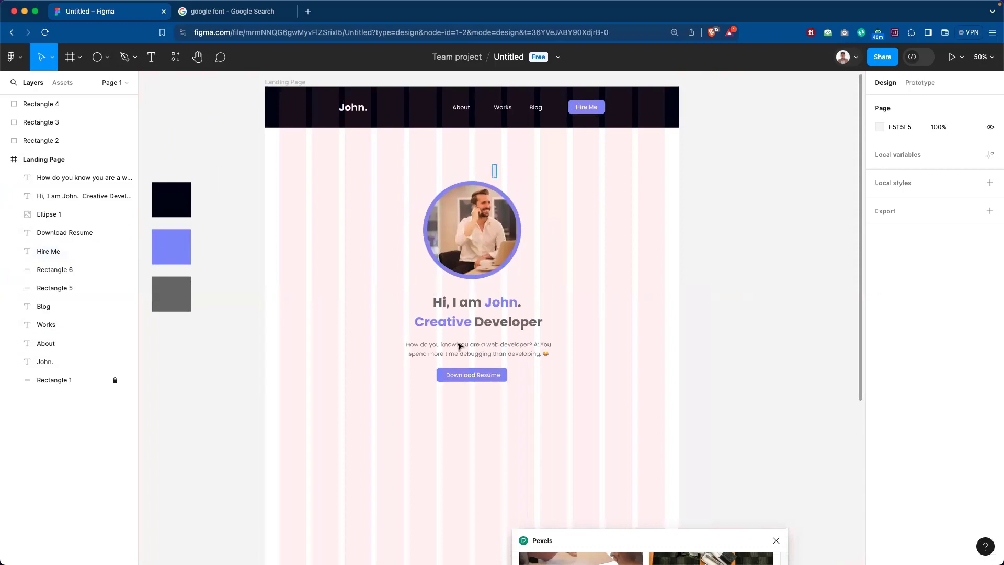
drag(522, 423, 442, 179)
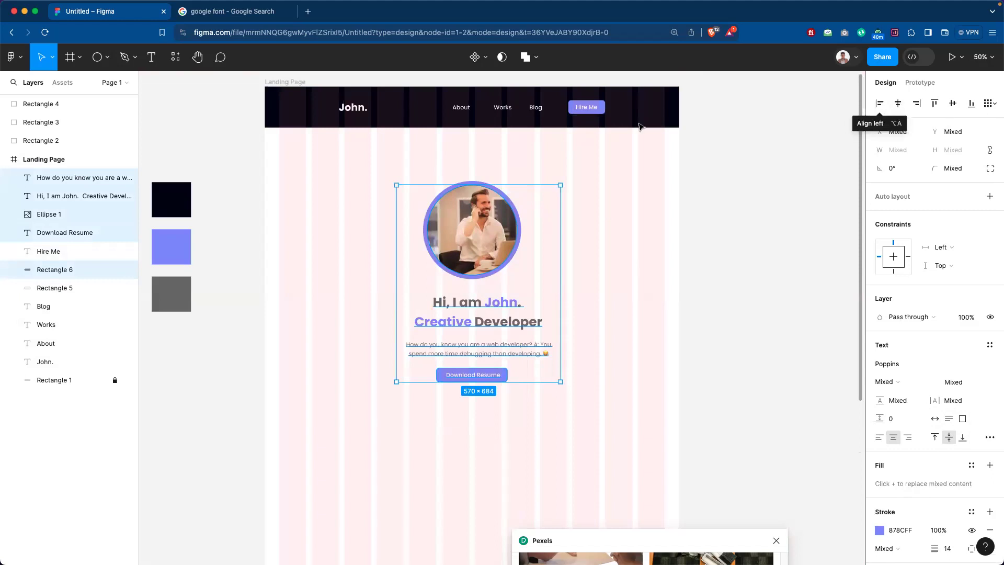
click(627, 310)
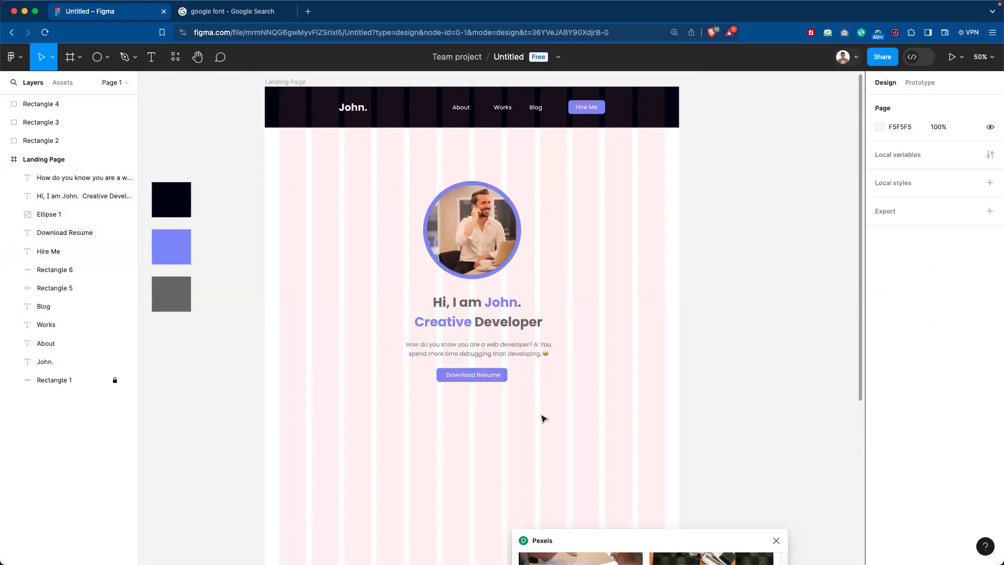
drag(531, 444, 553, 375)
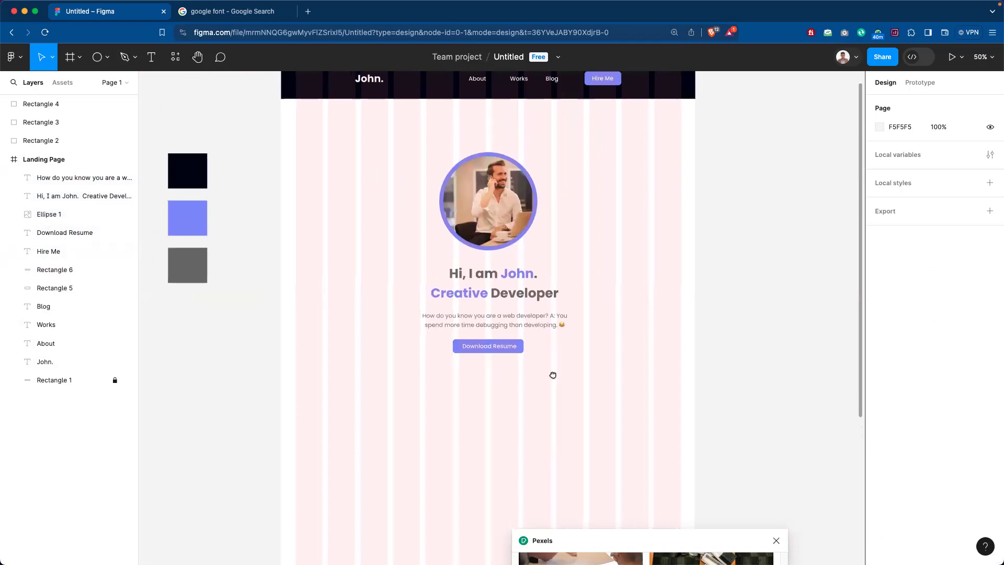
drag(497, 85, 491, 131)
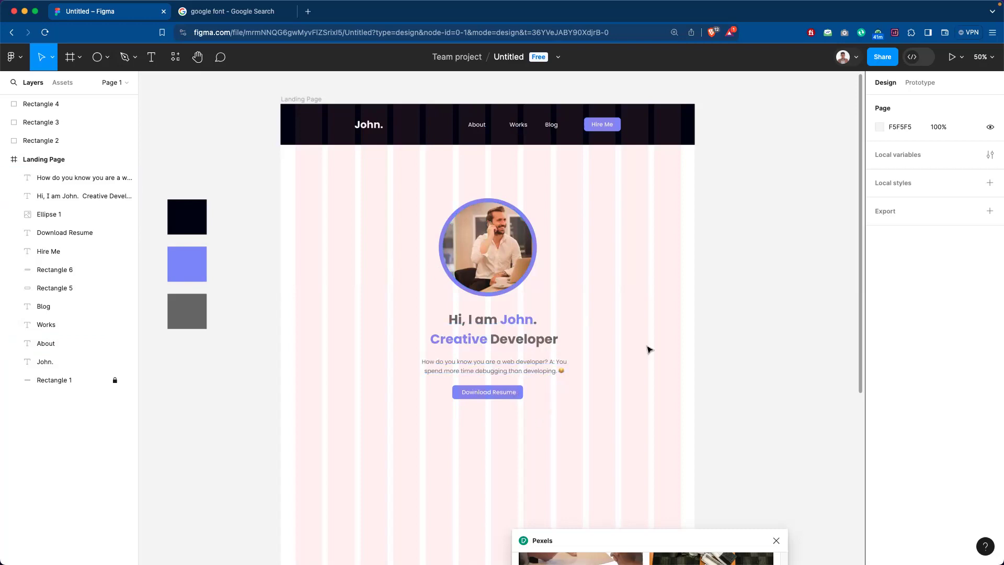
Draw a rectangle about 320×314 in the empty area below the Download Resume button, starting at X 277, Y 1172.
key(super+Tab)
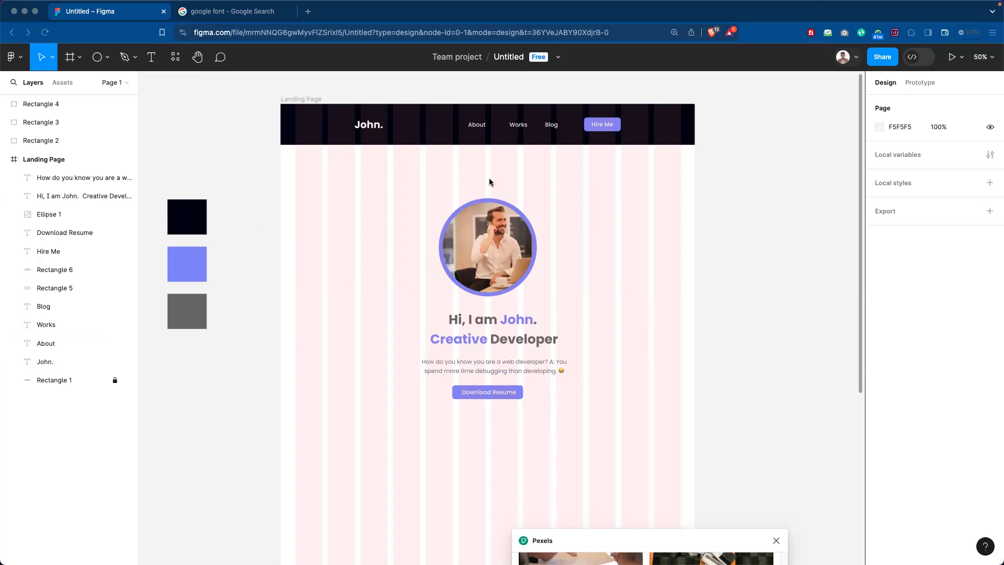
click(616, 247)
scroll(616, 309, down, 2)
scroll(639, 336, down, 5)
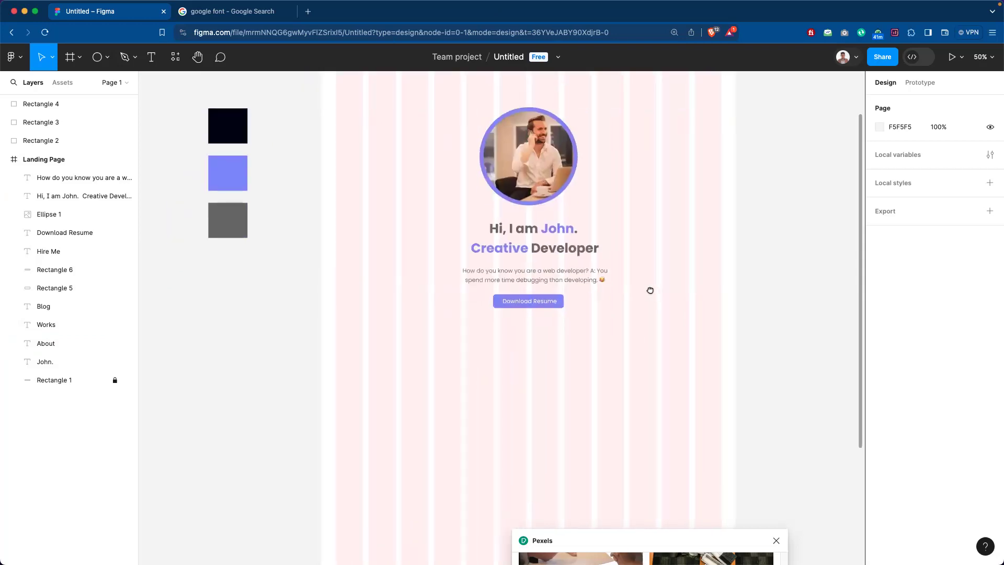
click(94, 60)
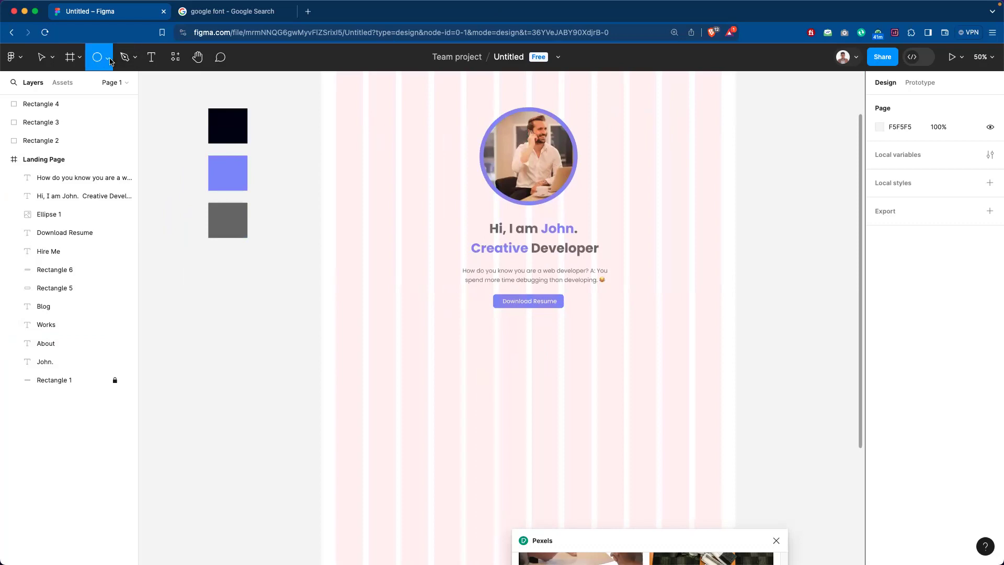
click(108, 59)
click(100, 86)
scroll(553, 319, down, 2)
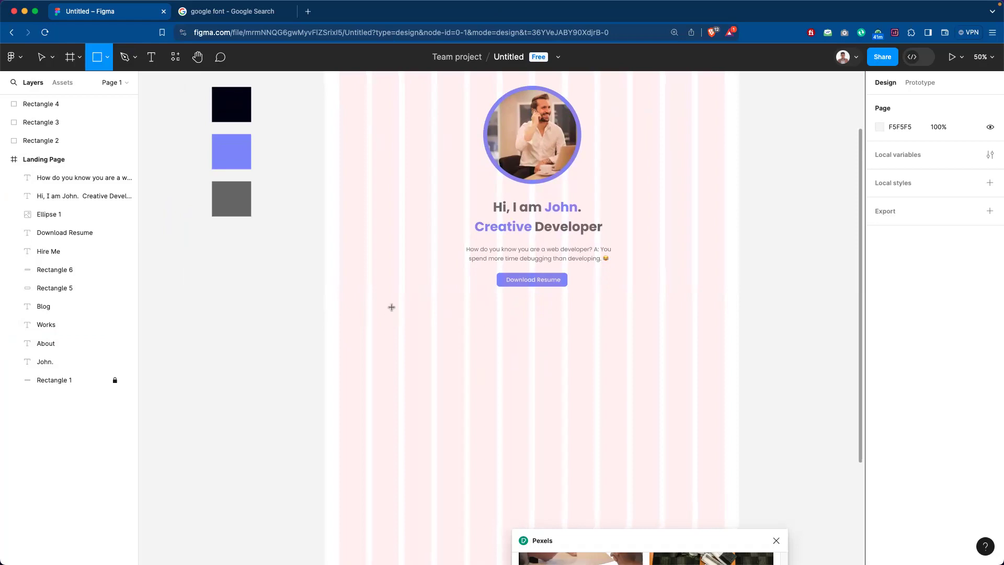
scroll(486, 305, down, 3)
scroll(486, 296, up, 10)
scroll(464, 305, up, 1)
scroll(464, 305, down, 10)
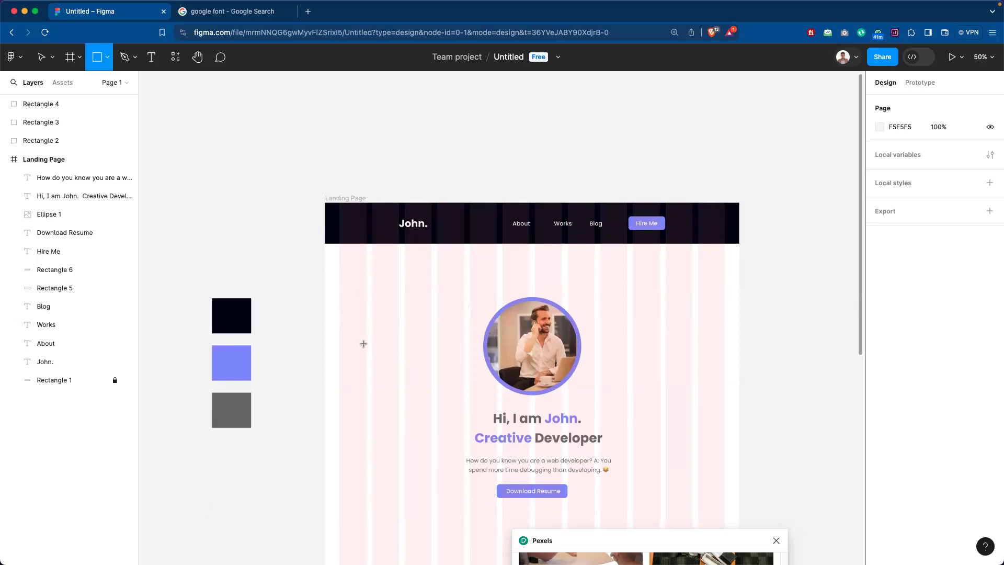
scroll(447, 235, down, 5)
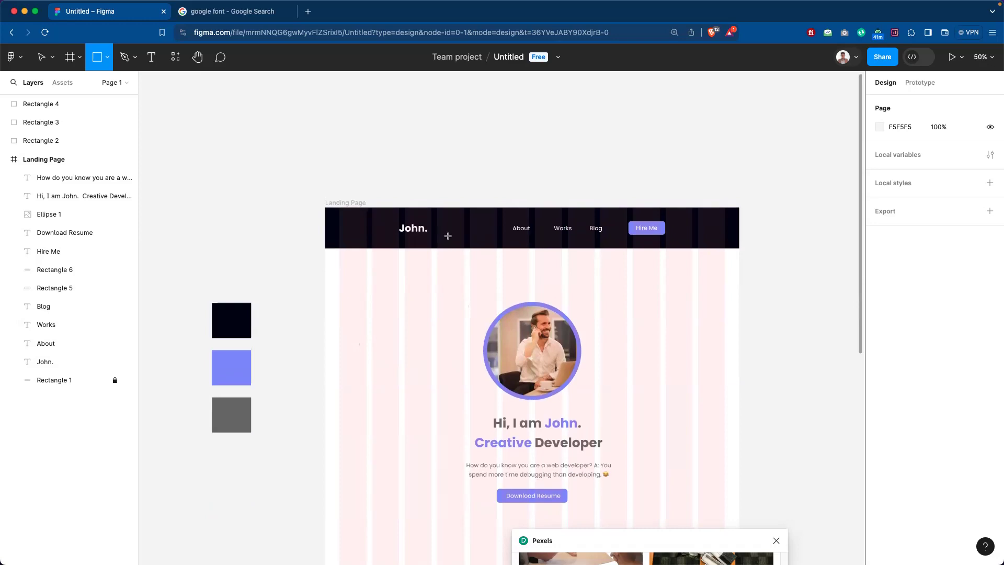
scroll(555, 376, down, 4)
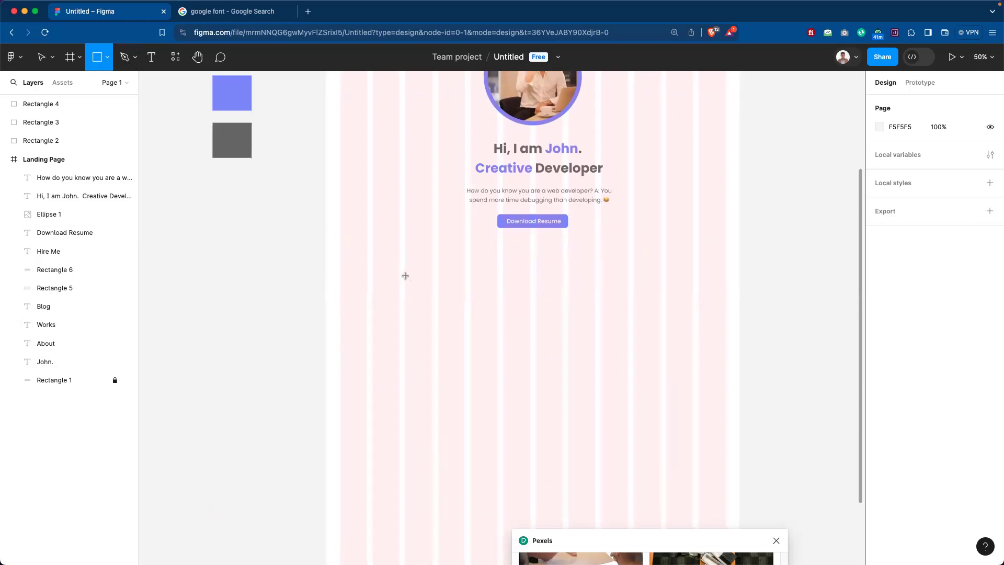
mouse_move(404, 270)
mouse_down()
mouse_move(422, 324)
mouse_move(524, 365)
mouse_move(471, 367)
mouse_move(495, 362)
mouse_up()
key(Escape)
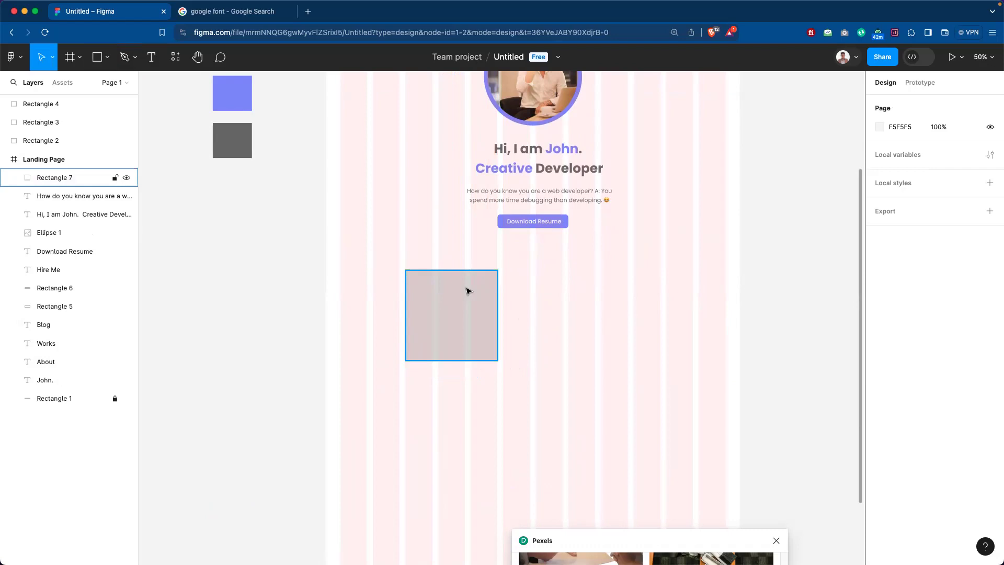
Round the corners of the new rectangle with a radius of 10.
click(467, 291)
click(947, 170)
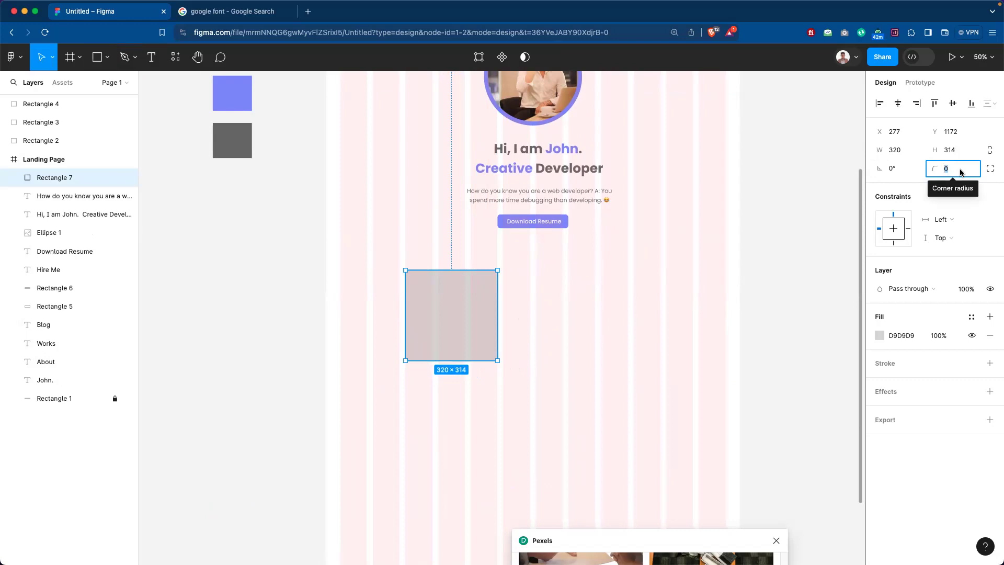
text(1)
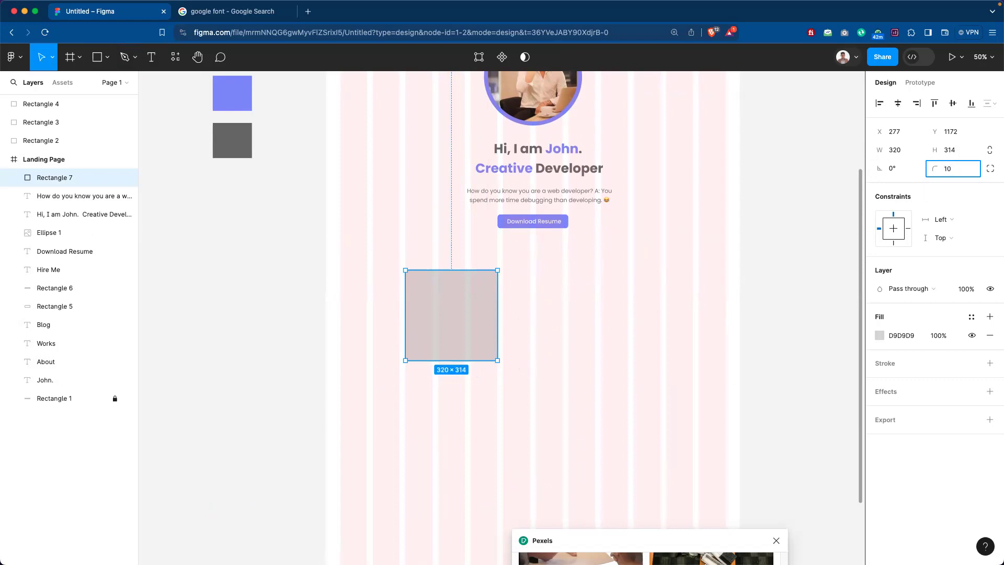
click(686, 314)
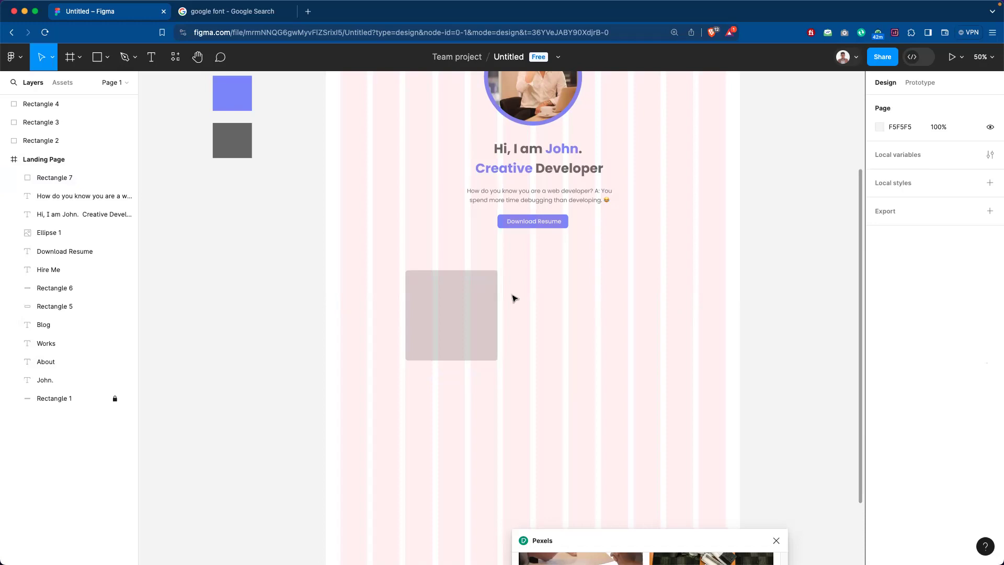
Set the corner radius of the rectangle below the Download Resume button to 15.
click(486, 298)
click(948, 171)
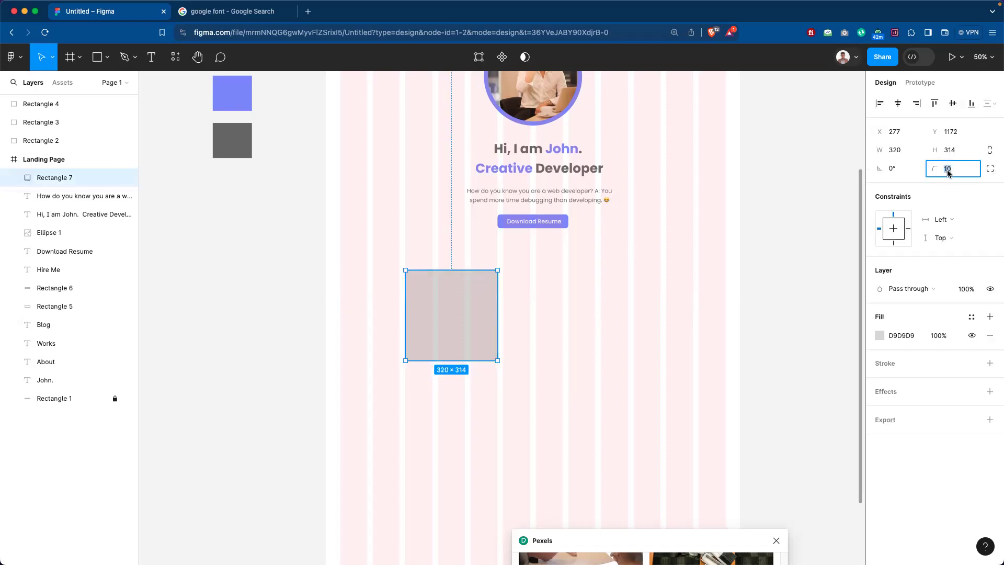
text(1)
key(Return)
click(554, 347)
Fill the rounded rectangle with the red colour CB4545.
click(490, 333)
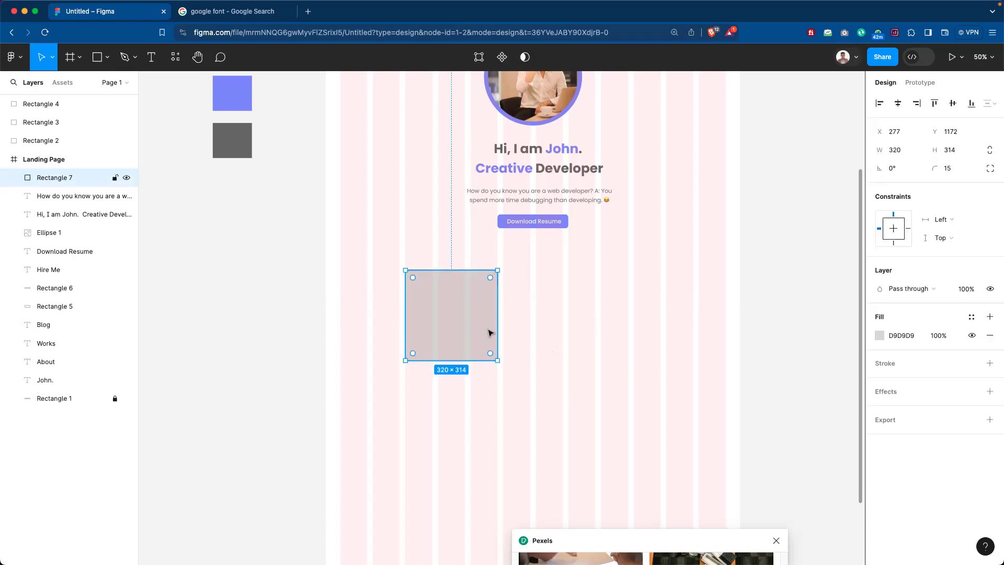
click(879, 335)
click(818, 309)
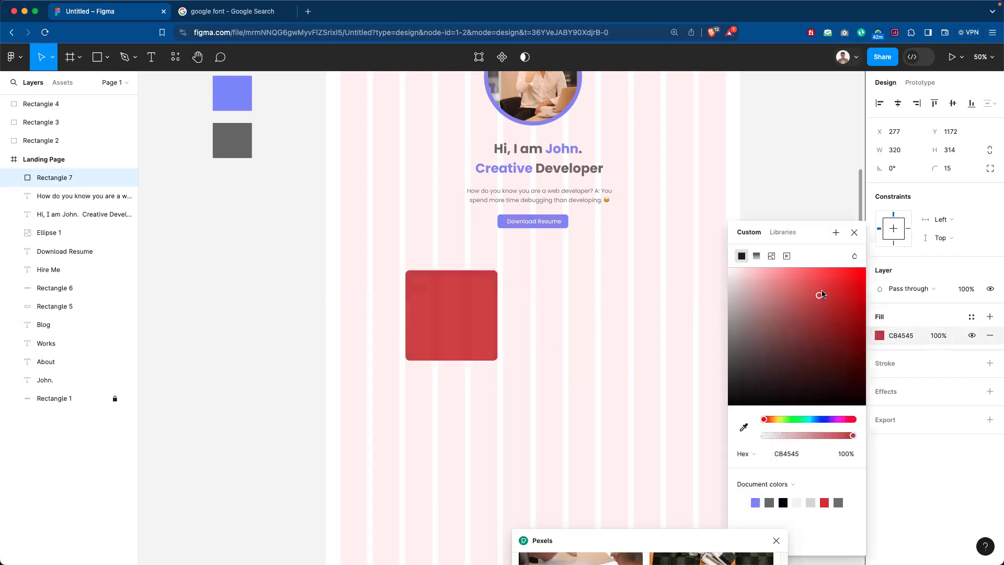
click(632, 292)
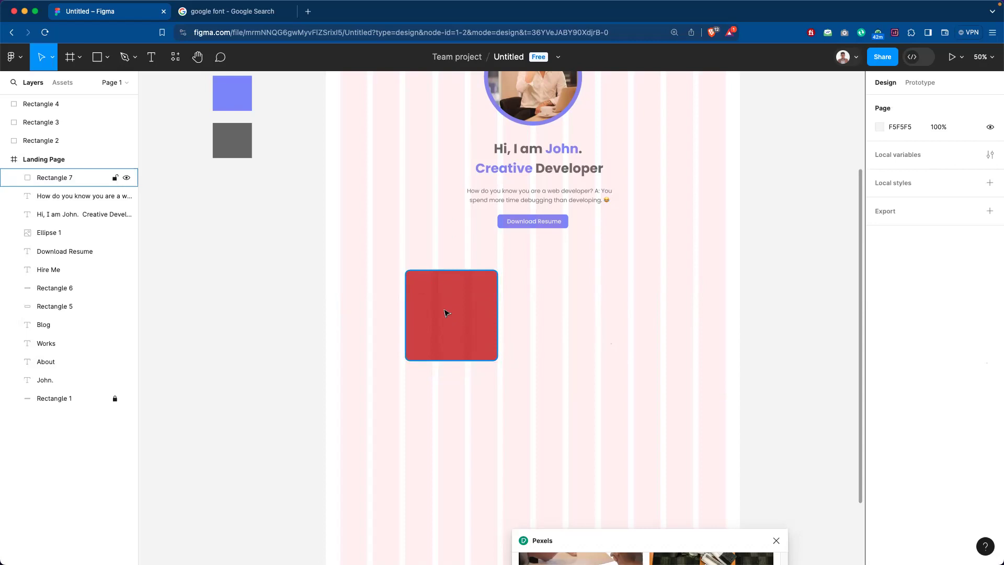
Duplicate the red rounded rectangle below the original at X 400, Y 1656, and set the original's corner radius to 0.
click(446, 312)
drag(439, 316, 476, 455)
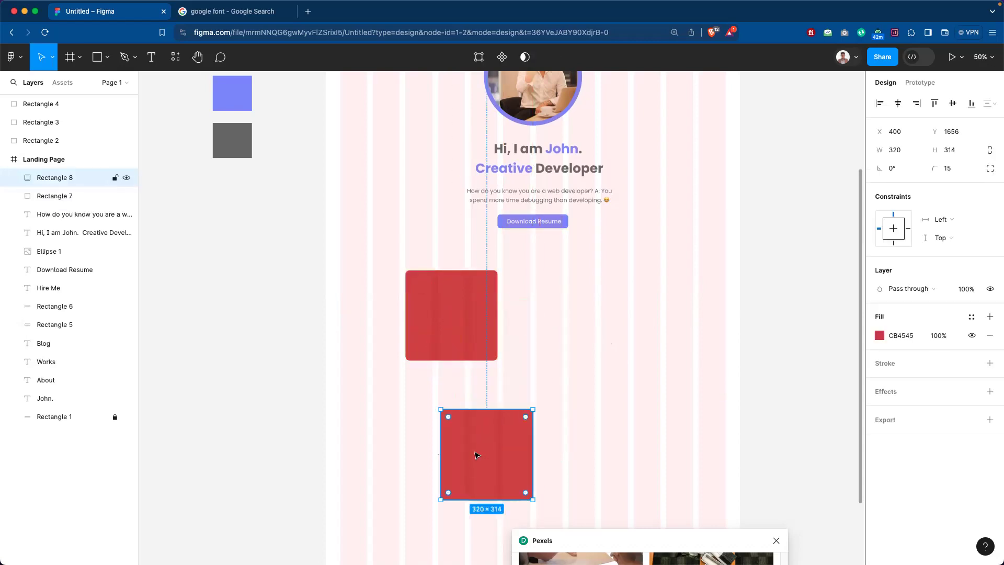
click(460, 324)
click(957, 168)
text(0)
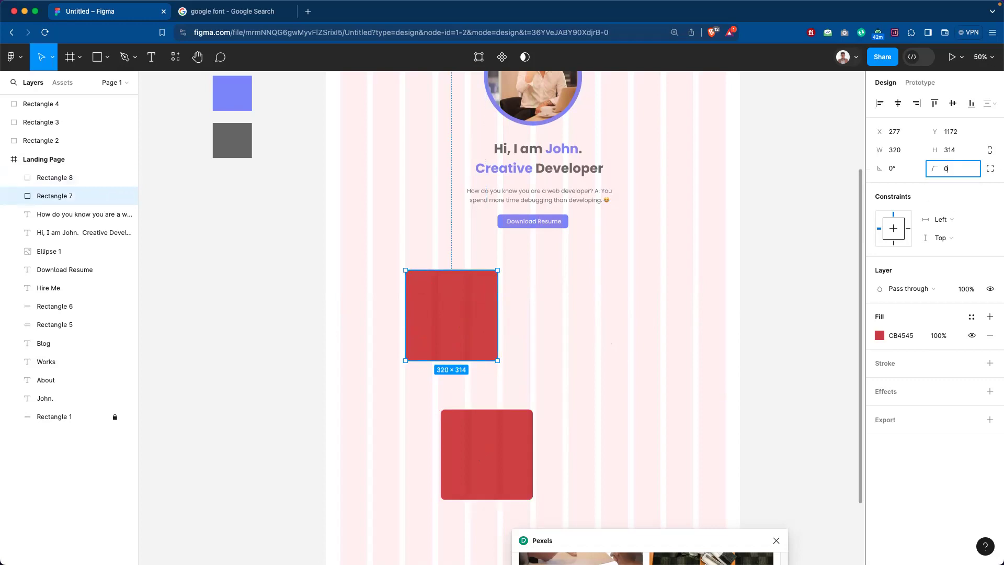
key(Return)
click(644, 315)
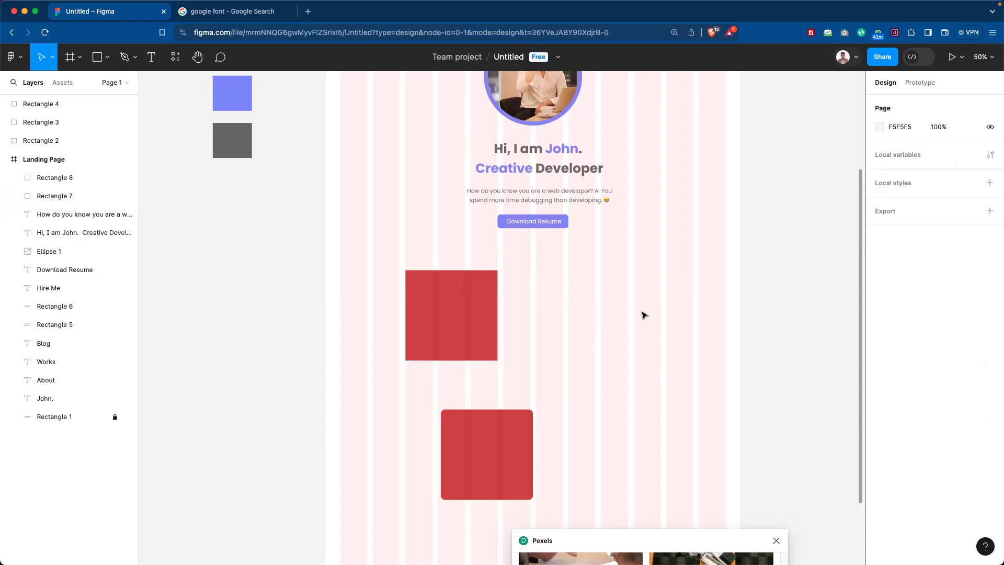
Stretch the square-cornered red rectangle on both sides to about 1434 wide so it spans the landing page frame.
key(super+Tab)
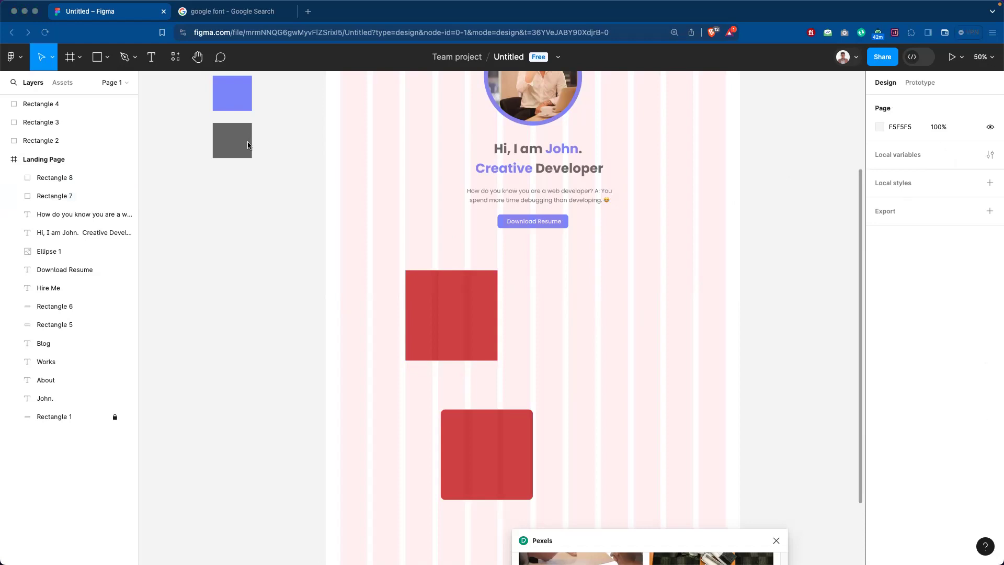
click(476, 285)
drag(406, 315, 325, 323)
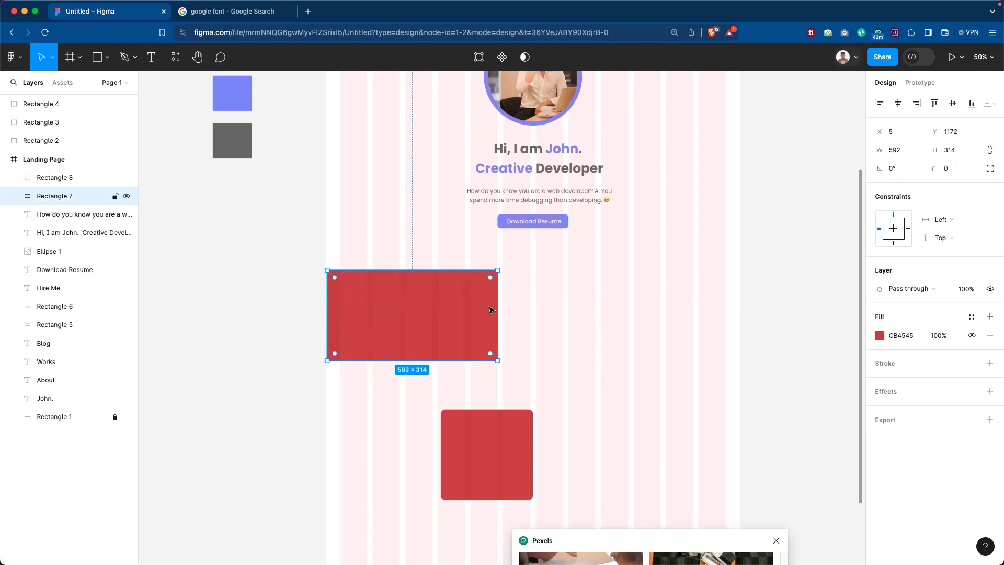
drag(496, 312, 739, 331)
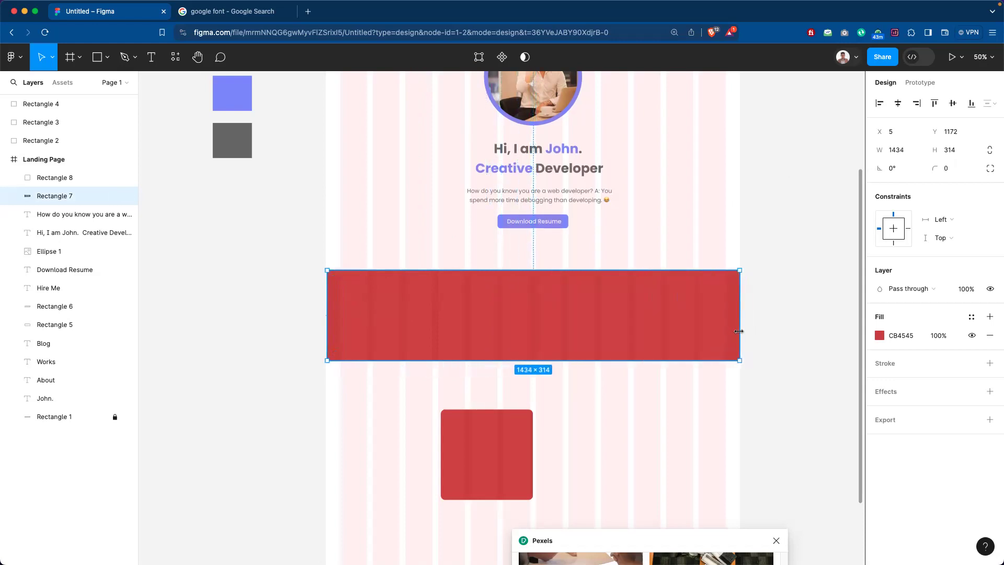
click(750, 385)
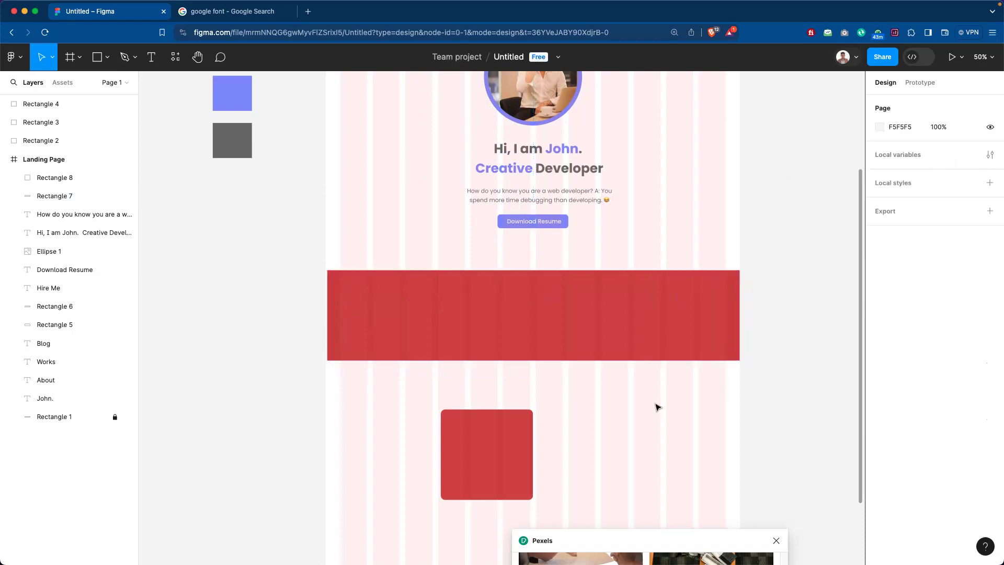
Move the small rounded rectangle down to X 437, Y 1936, and extend the wide red band's height to 614.
scroll(581, 329, down, 4)
drag(570, 385, 582, 464)
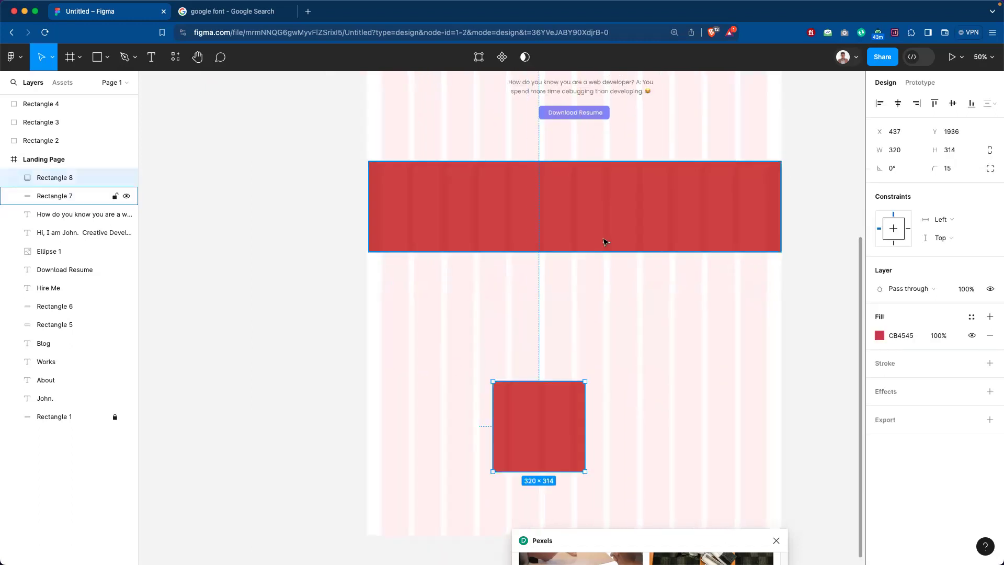
click(599, 245)
drag(576, 250, 575, 338)
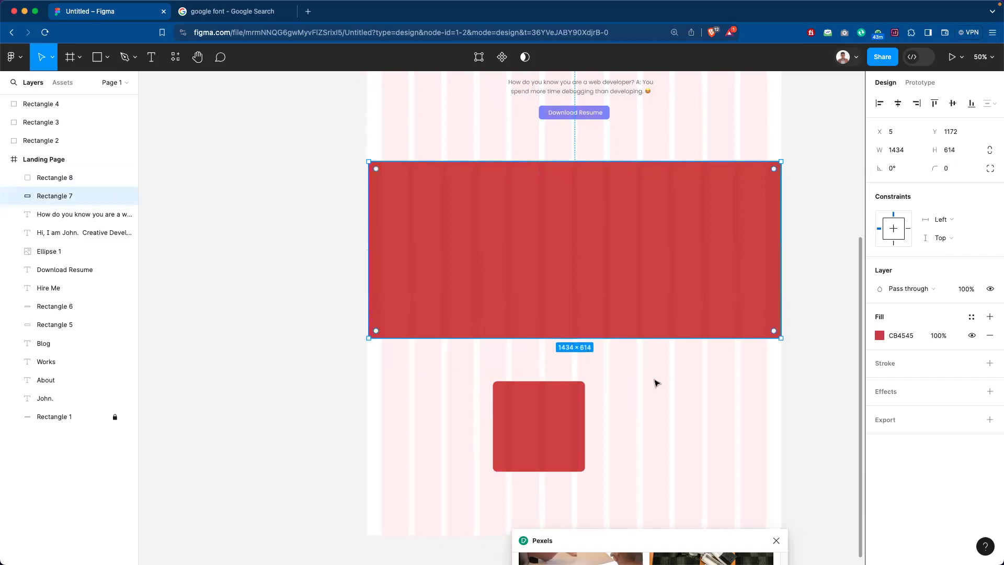
click(657, 383)
Place the small rounded rectangle on the wide red band at X 310, Y 1346, and bring it to the front.
drag(547, 459, 511, 290)
right_click(511, 266)
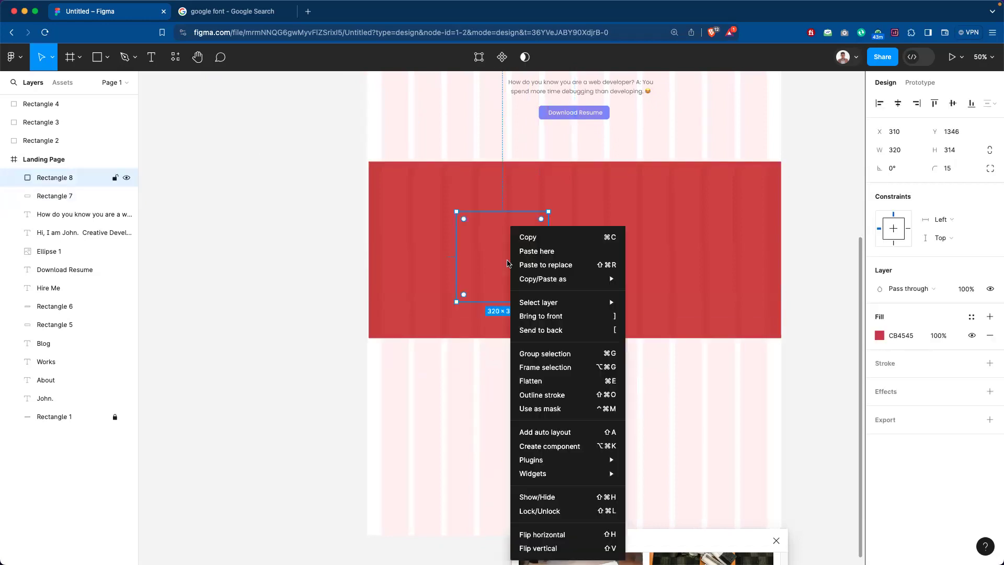
click(599, 315)
Change the fill of the small rounded rectangle on the red band to white, FFFFFF.
click(880, 336)
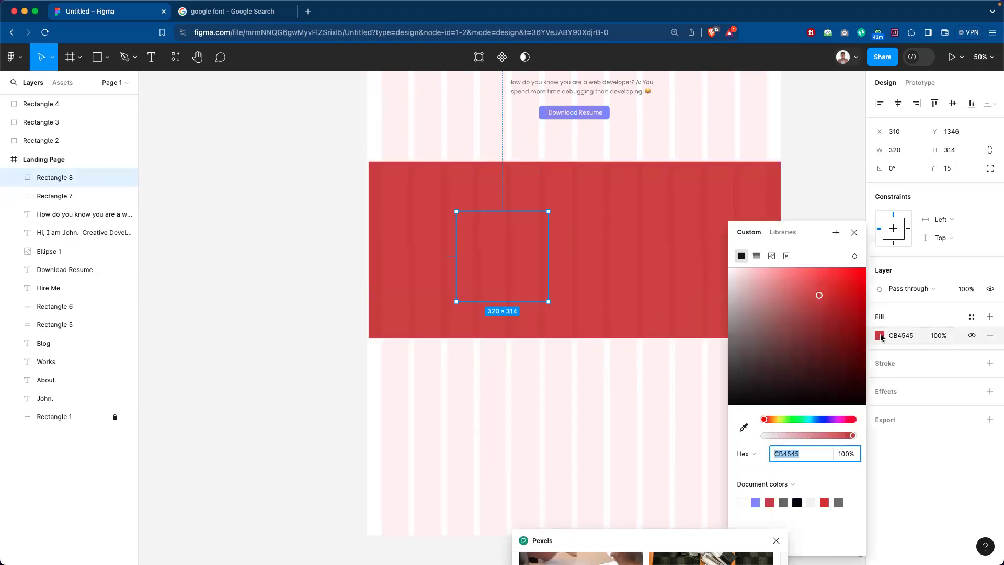
click(840, 289)
drag(755, 313, 734, 281)
click(653, 413)
Reposition the white rounded card on the red band at X 210, Y 1322.
scroll(628, 447, up, 2)
scroll(628, 447, left, 2)
click(534, 298)
drag(533, 298, 377, 321)
drag(576, 435, 555, 293)
scroll(538, 274, right, 3)
scroll(538, 273, down, 1)
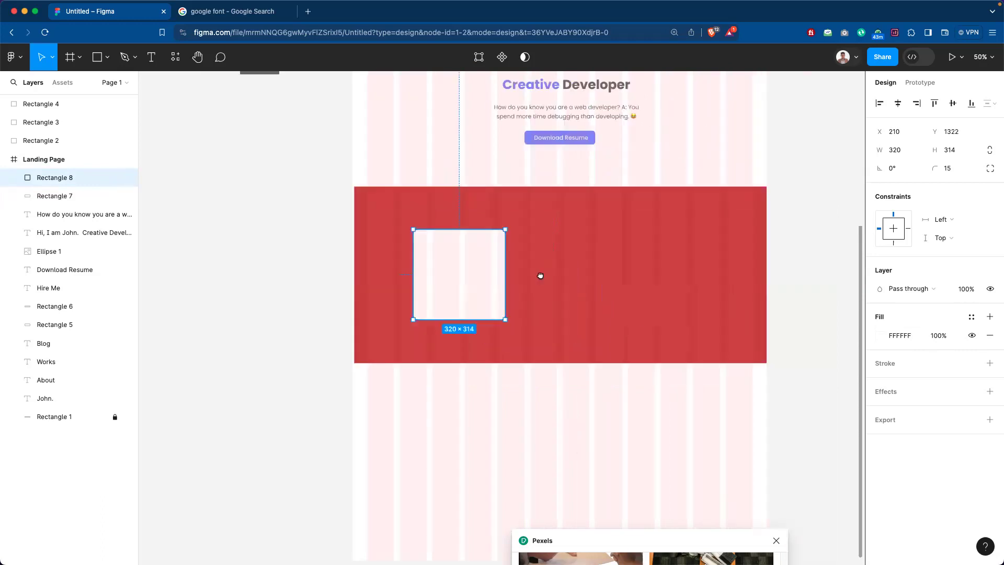
click(639, 370)
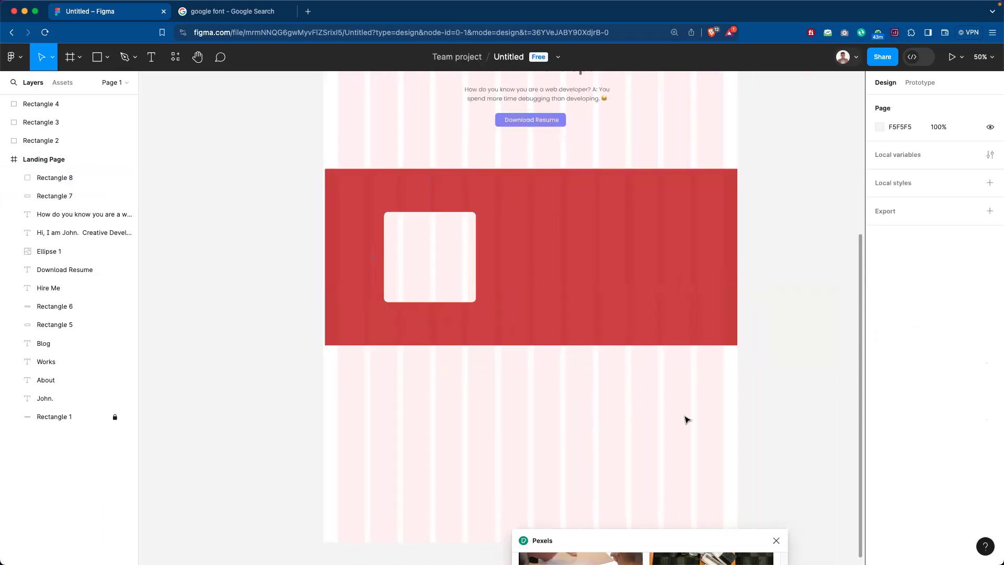
Change the wide band's fill from red to the document's grey colour 6F6F6F.
click(701, 288)
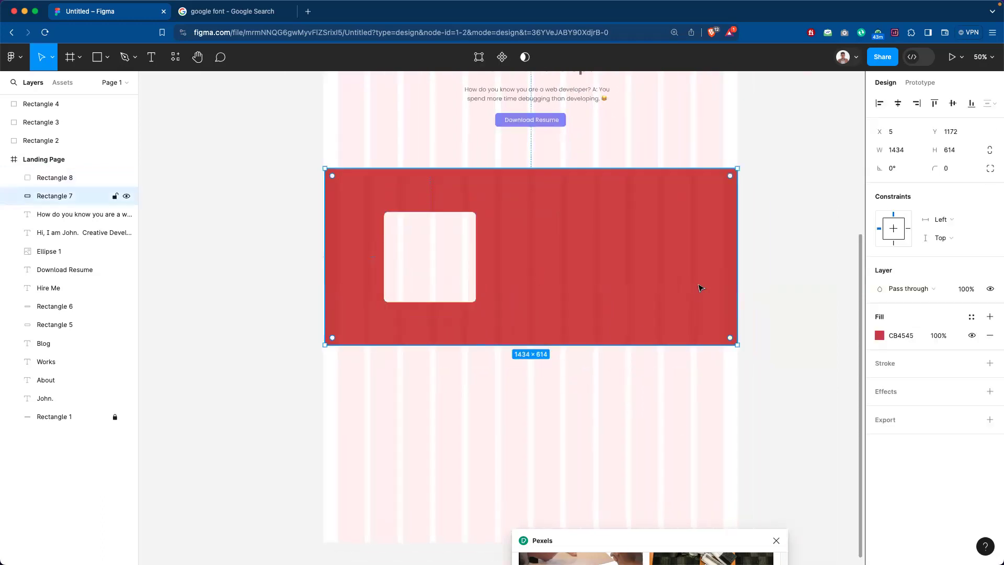
click(879, 335)
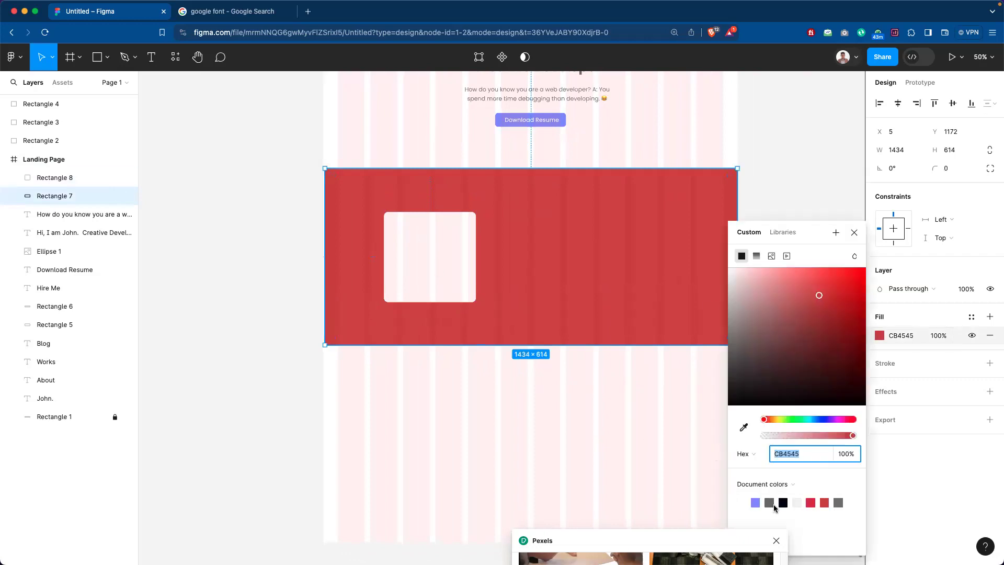
click(770, 503)
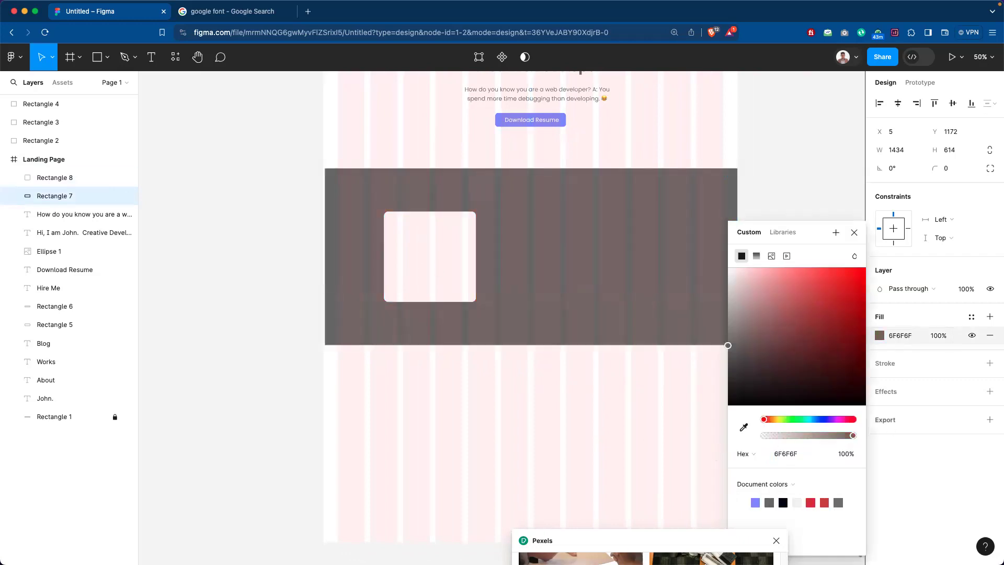
click(923, 327)
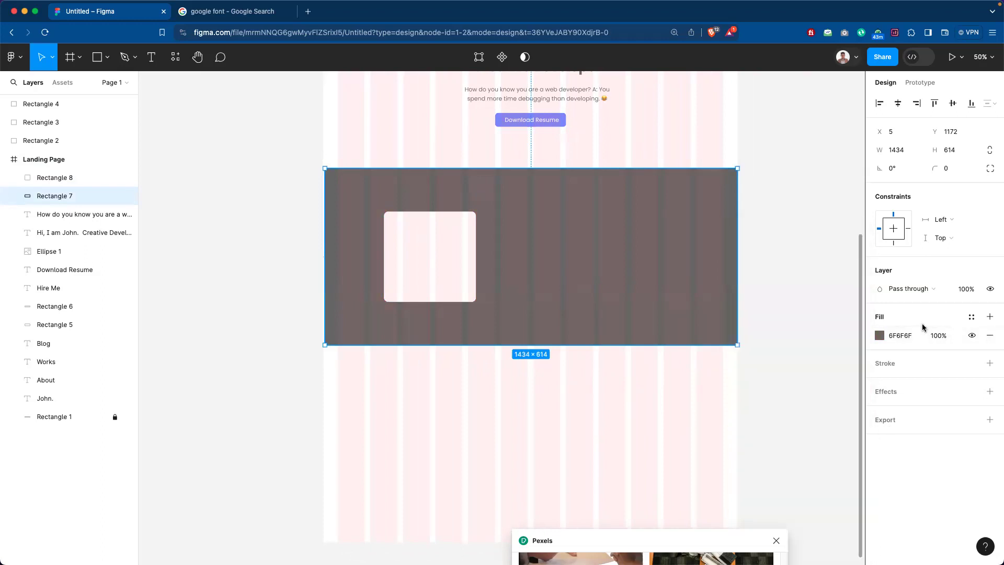
Reduce the fill opacity of the wide grey band to 10%.
click(947, 338)
text(109)
key(Return)
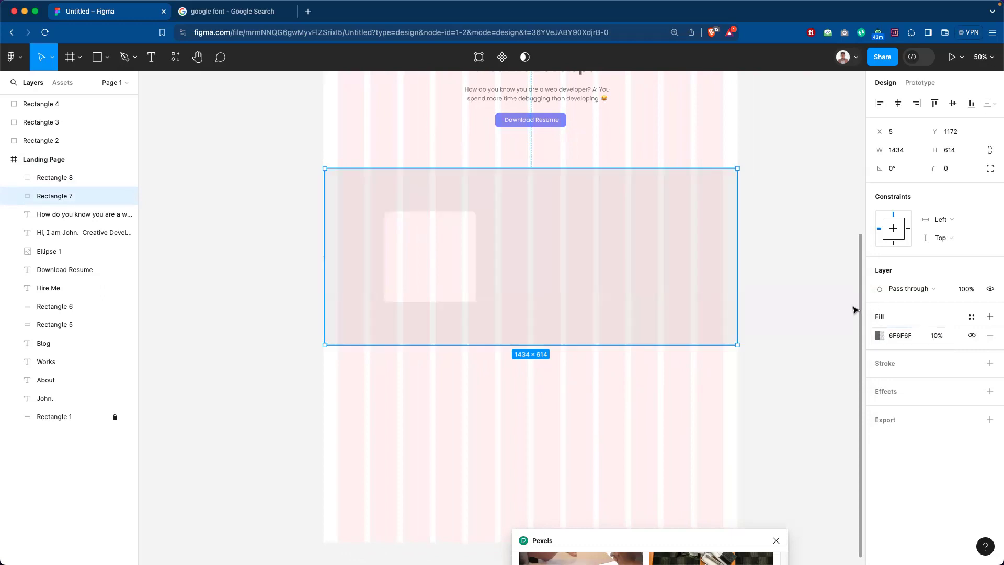
click(816, 259)
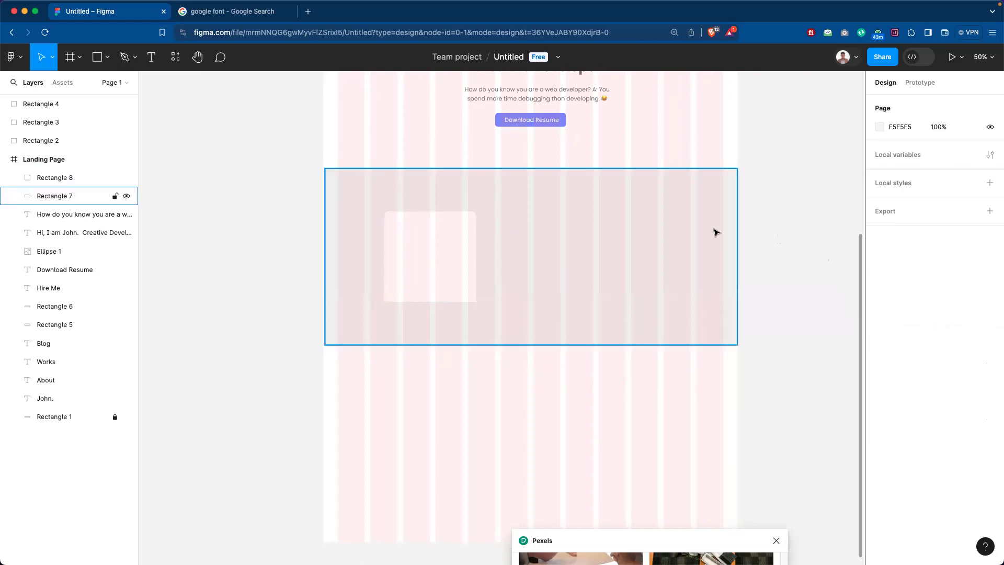
key(shift+0)
drag(444, 287, 610, 381)
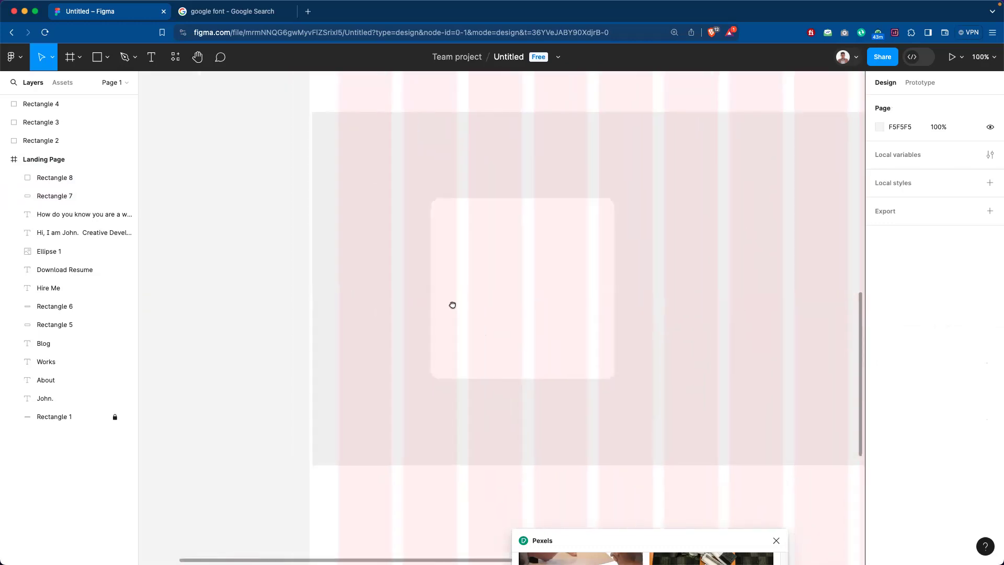
Extend the wide grey band's left side just past the page frame's left edge, to X -2 and about 1441 px wide.
click(325, 257)
drag(310, 272, 309, 273)
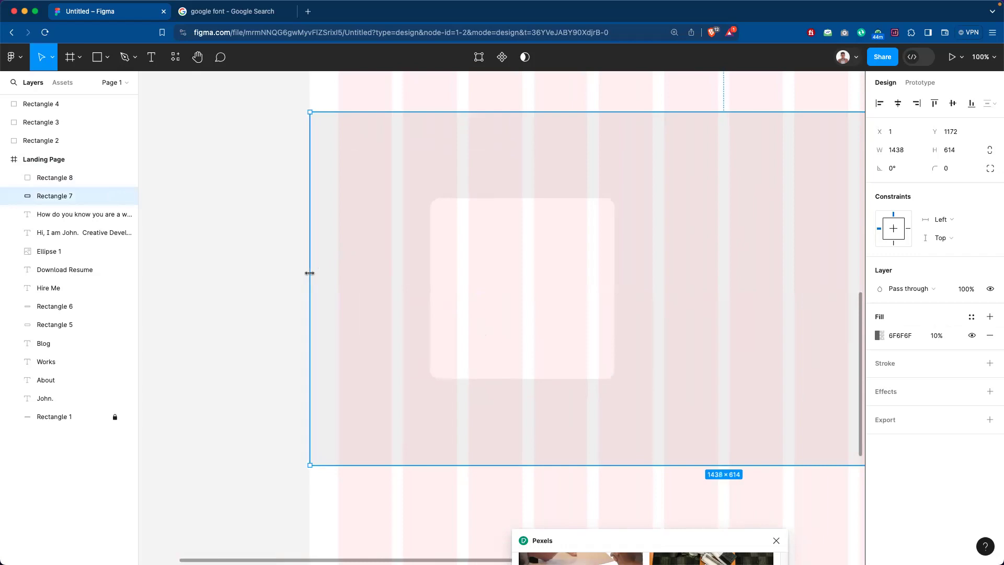
click(283, 266)
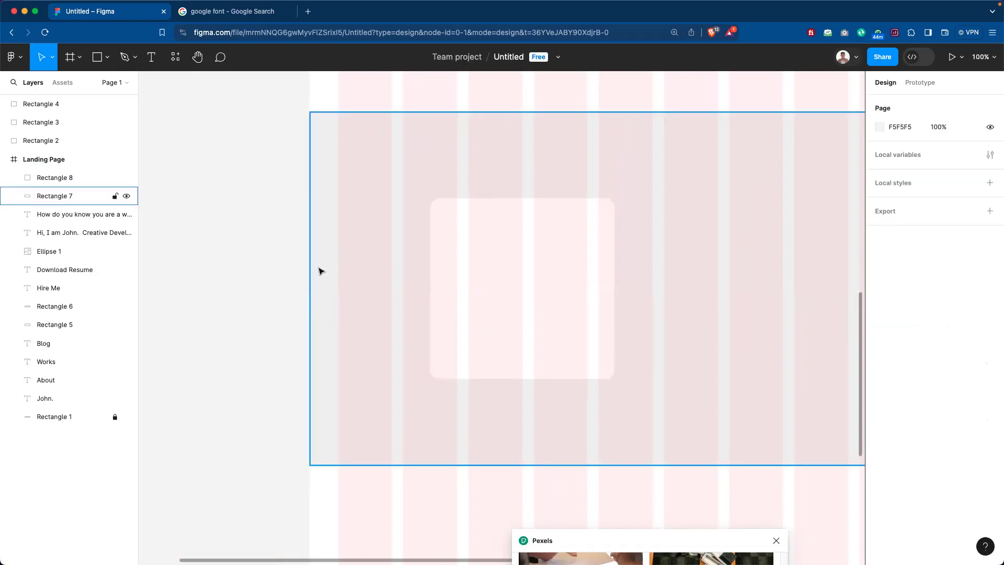
click(309, 270)
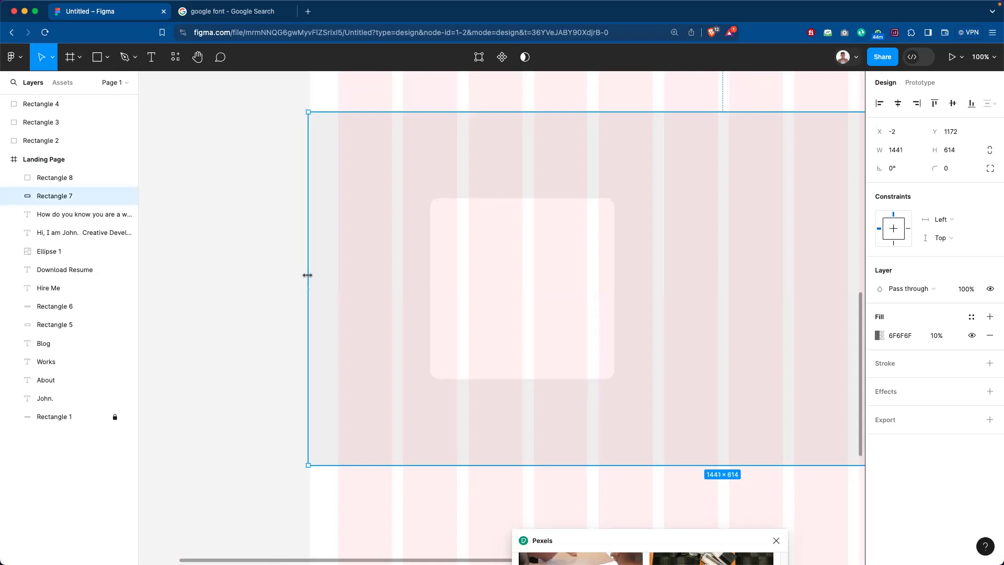
click(280, 266)
Extend the grey band's right side slightly so that it meets the page frame's right edge.
scroll(423, 309, right, 10)
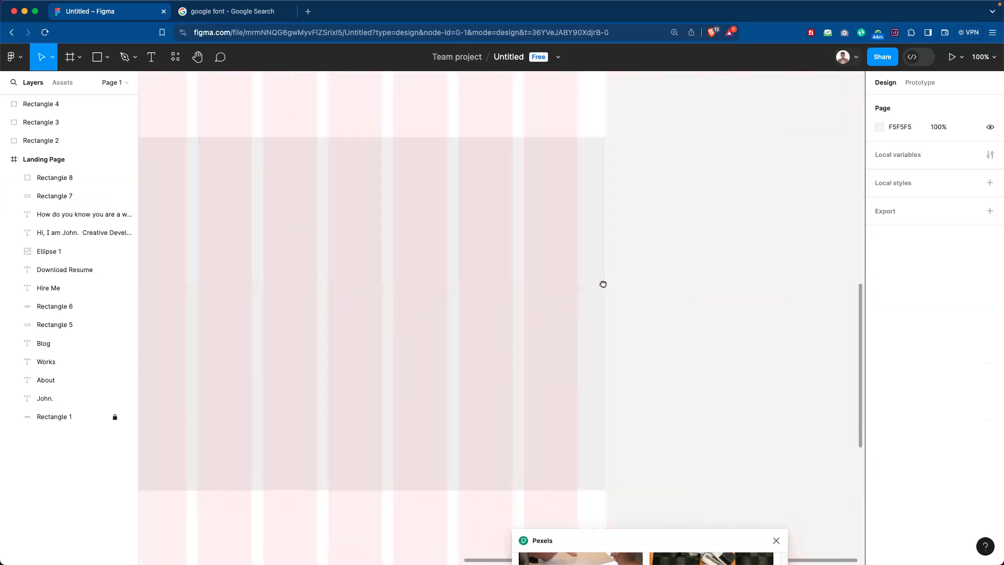
key(super+equal)
key(super+equal)
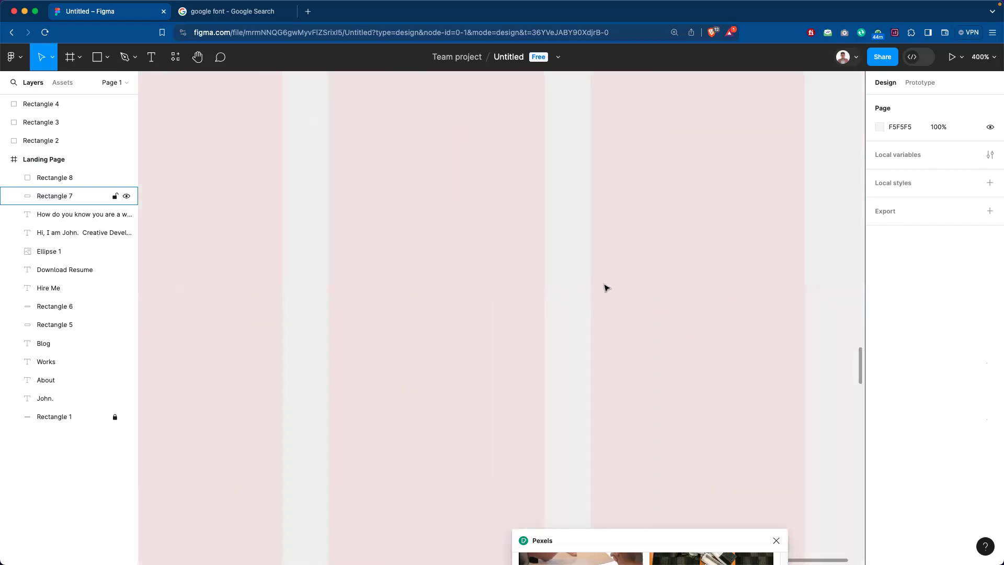
drag(664, 307, 311, 343)
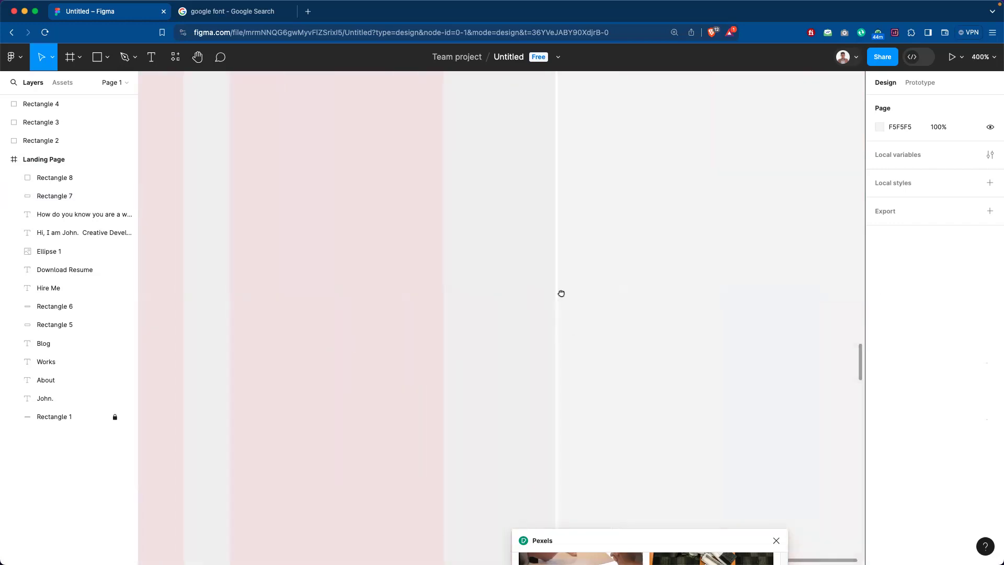
click(552, 306)
scroll(607, 392, left, 2)
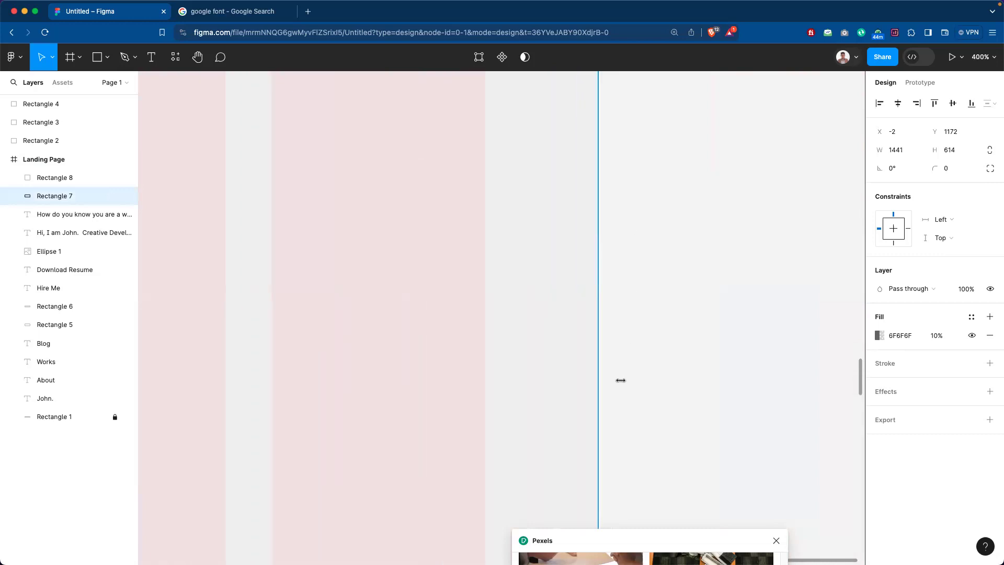
scroll(624, 398, down, 3)
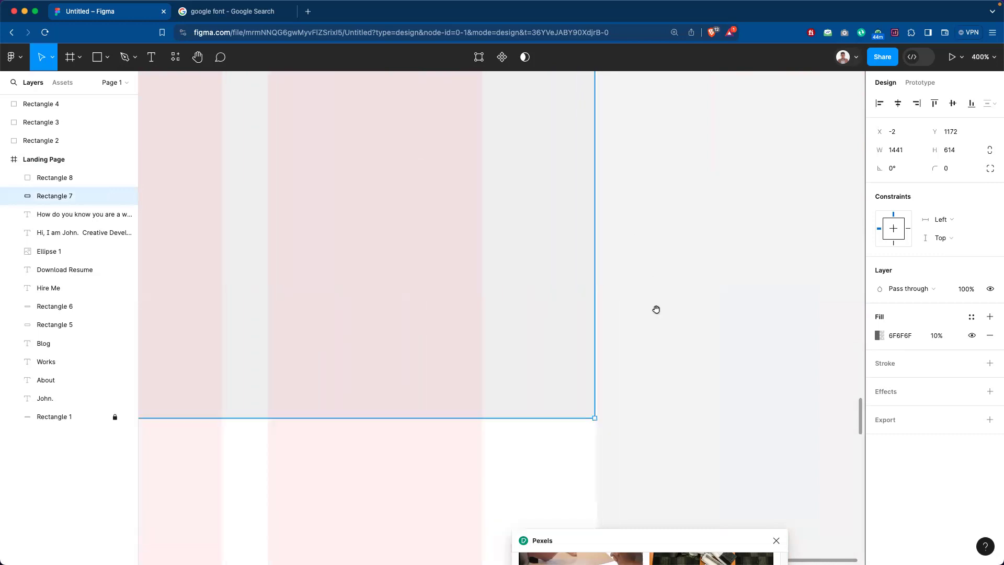
scroll(601, 413, down, 2)
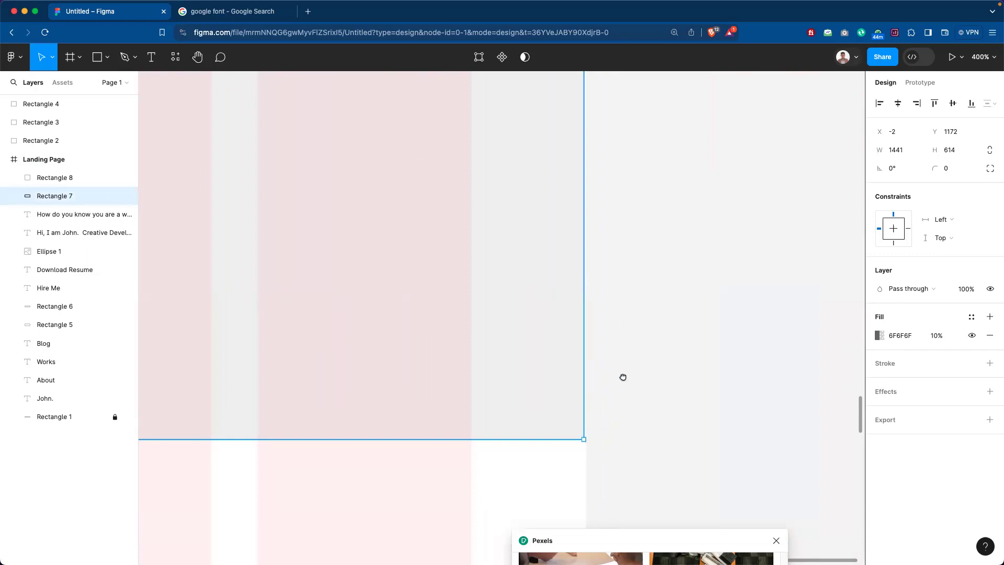
click(588, 367)
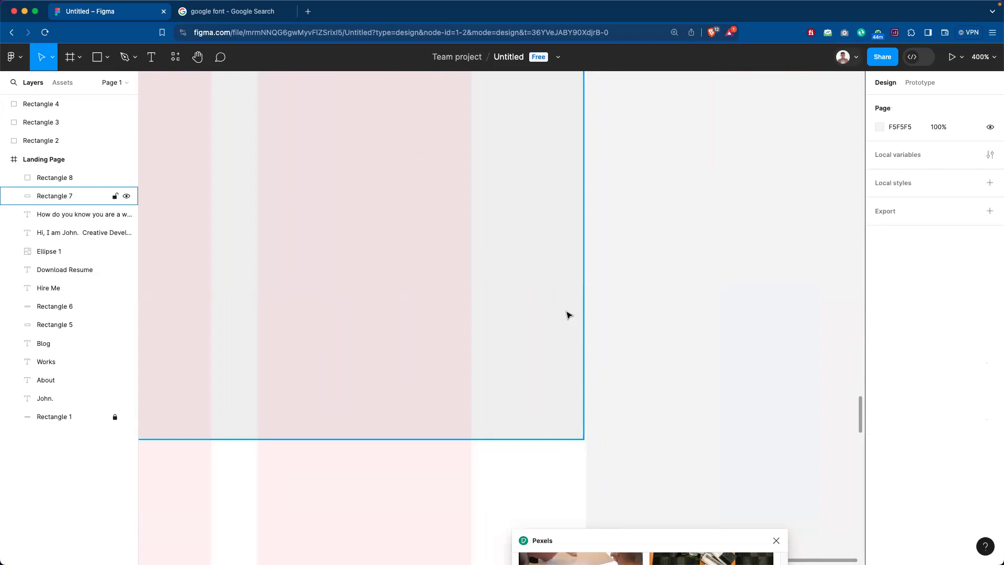
click(584, 415)
drag(584, 439, 587, 439)
click(674, 402)
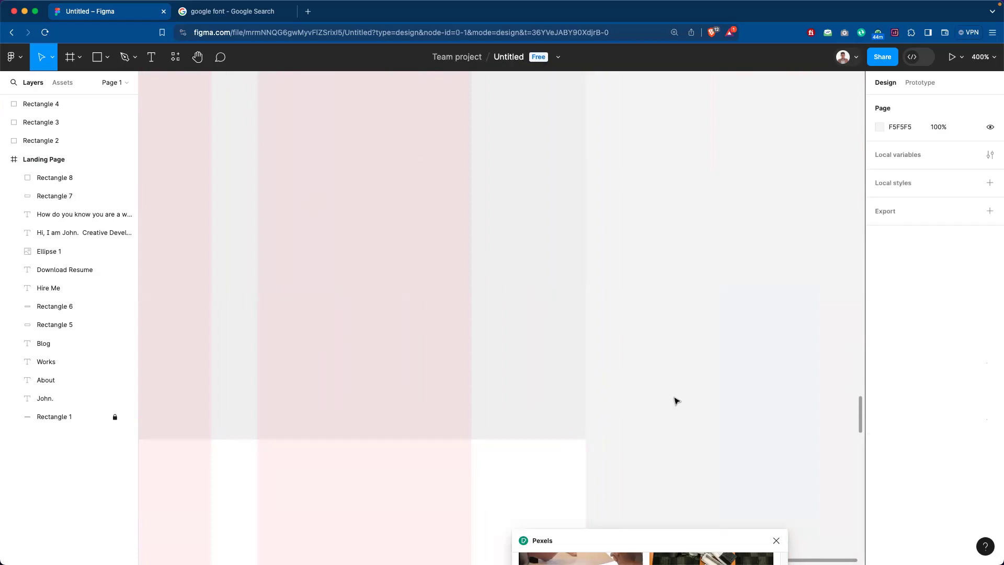
Move and resize the white rounded card to 320 × 314 at X 277, Y 1322, aligning its sides with the layout grid columns.
key(shift+1)
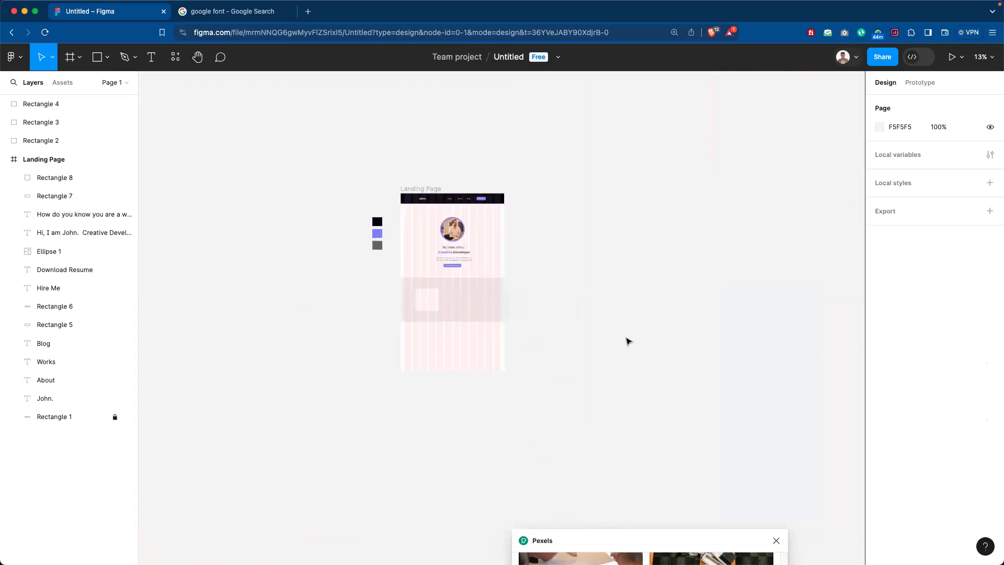
drag(534, 321, 577, 394)
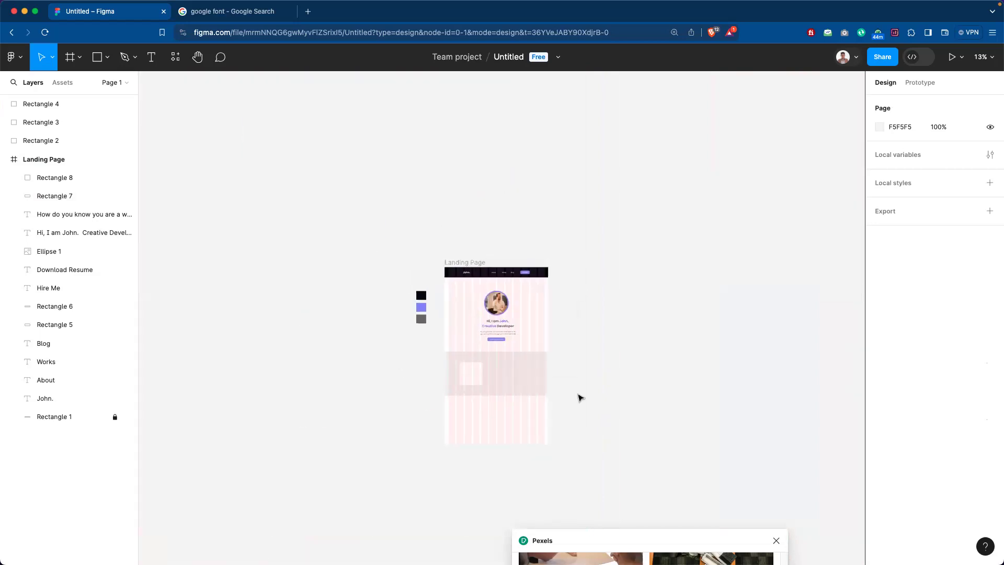
key(super+equal)
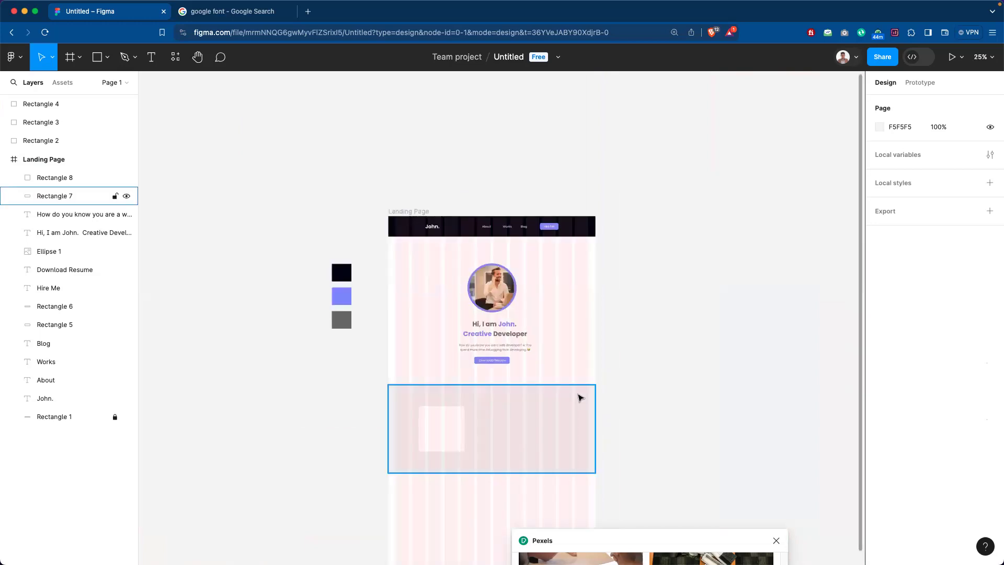
scroll(558, 318, down, 3)
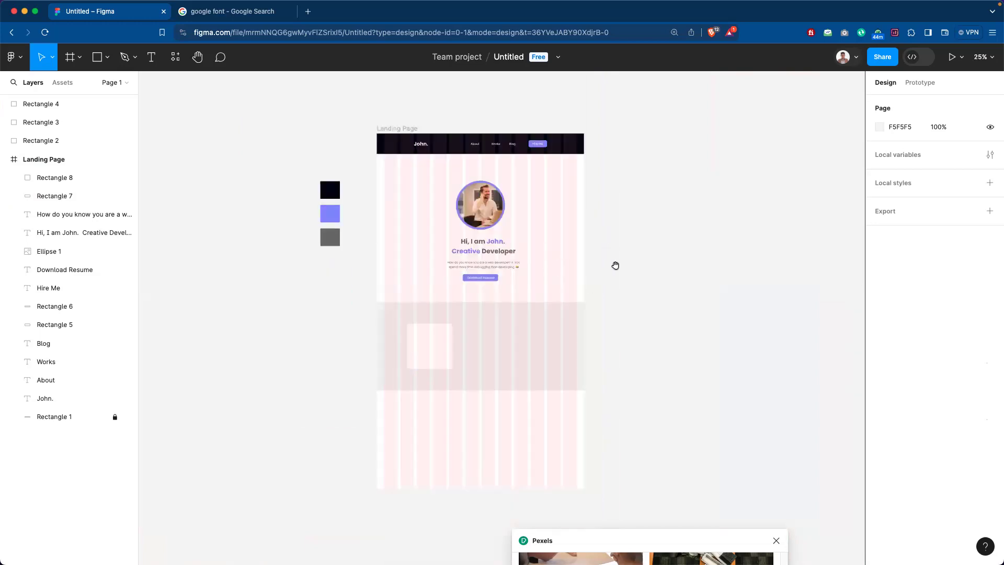
scroll(616, 265, left, 2)
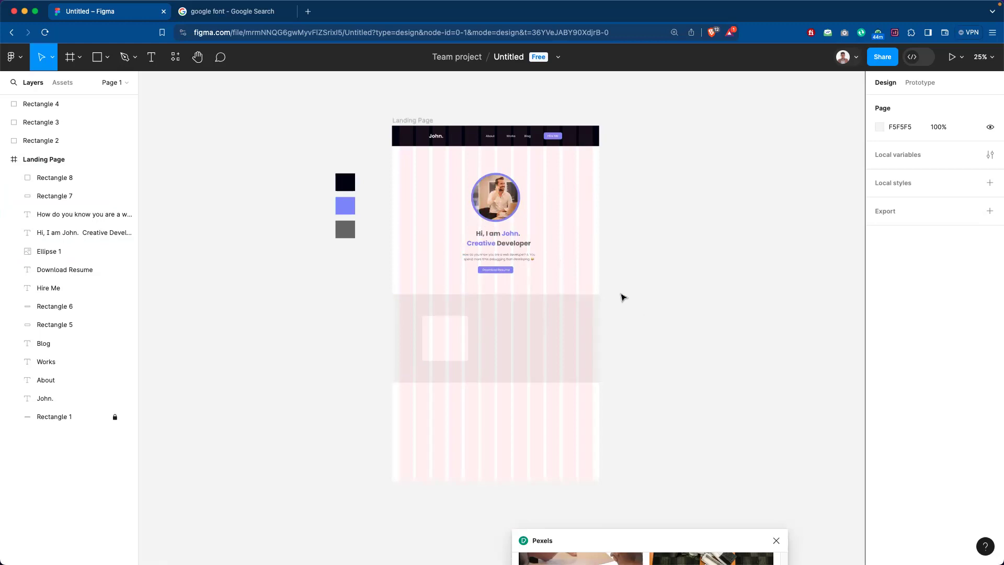
key(super+equal)
scroll(506, 360, left, 2)
scroll(505, 359, right, 2)
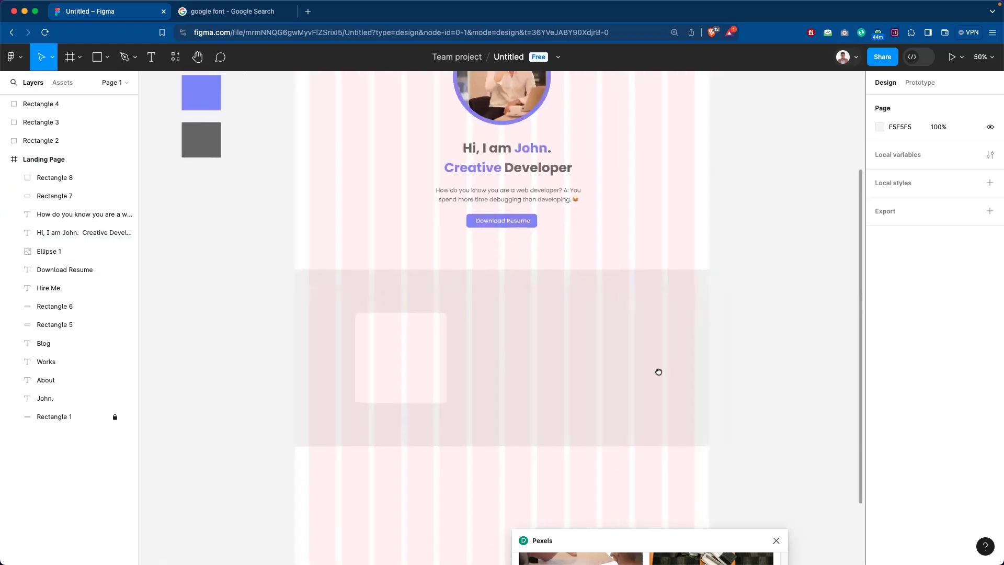
click(441, 377)
drag(404, 374, 464, 355)
key(Escape)
click(406, 350)
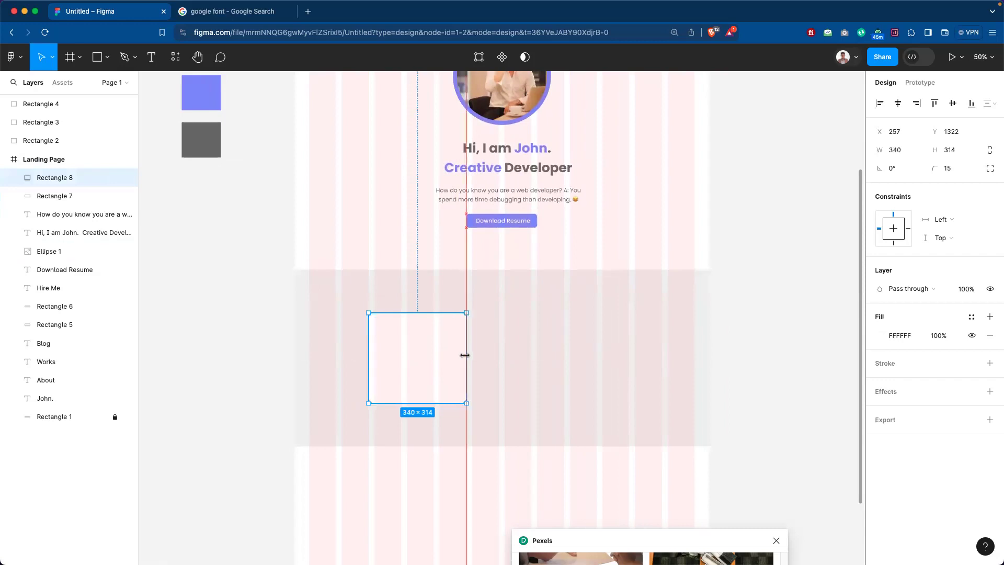
click(751, 335)
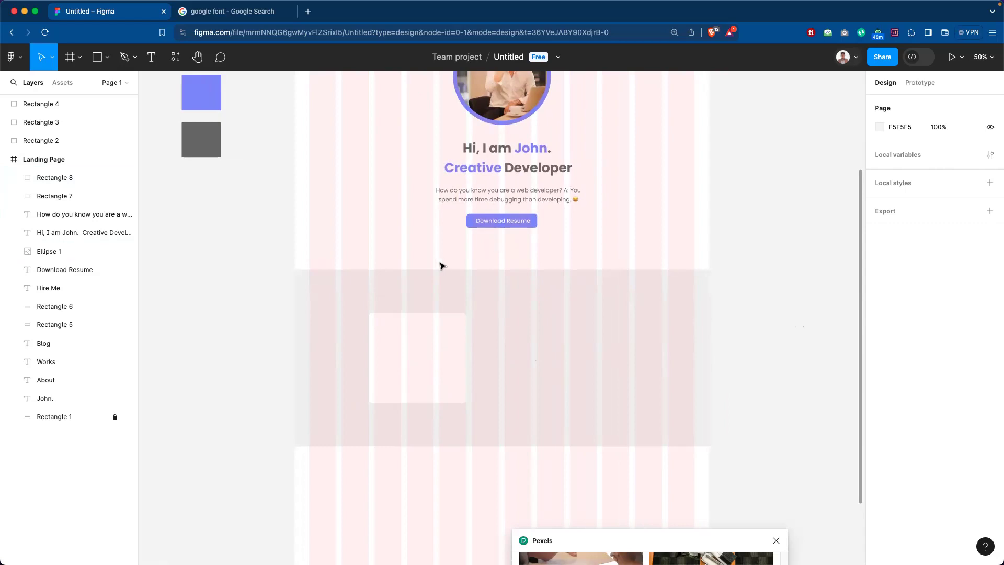
click(404, 363)
drag(368, 353, 371, 353)
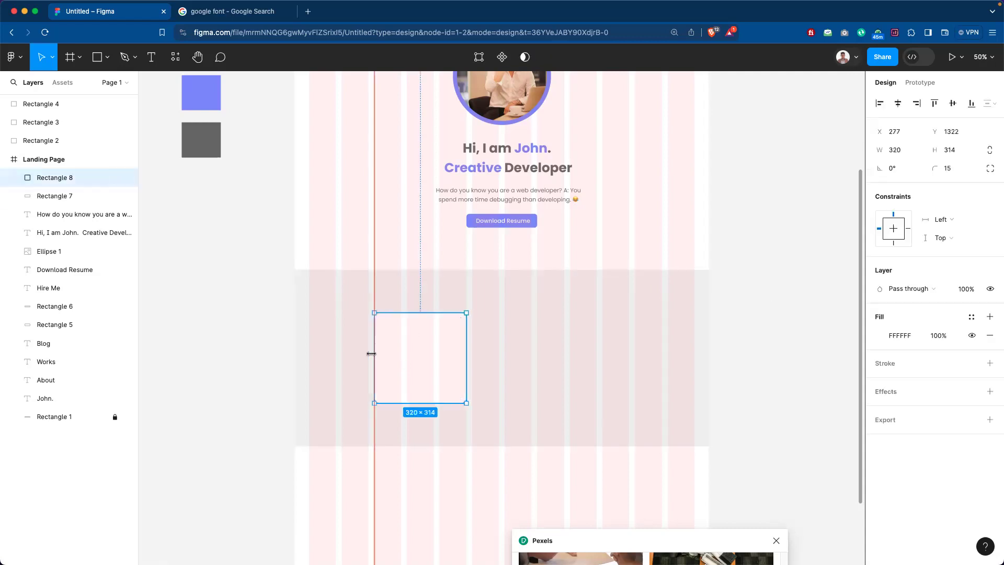
Widen the white rounded rectangle in the grey section to 340 by extending its left edge.
click(740, 348)
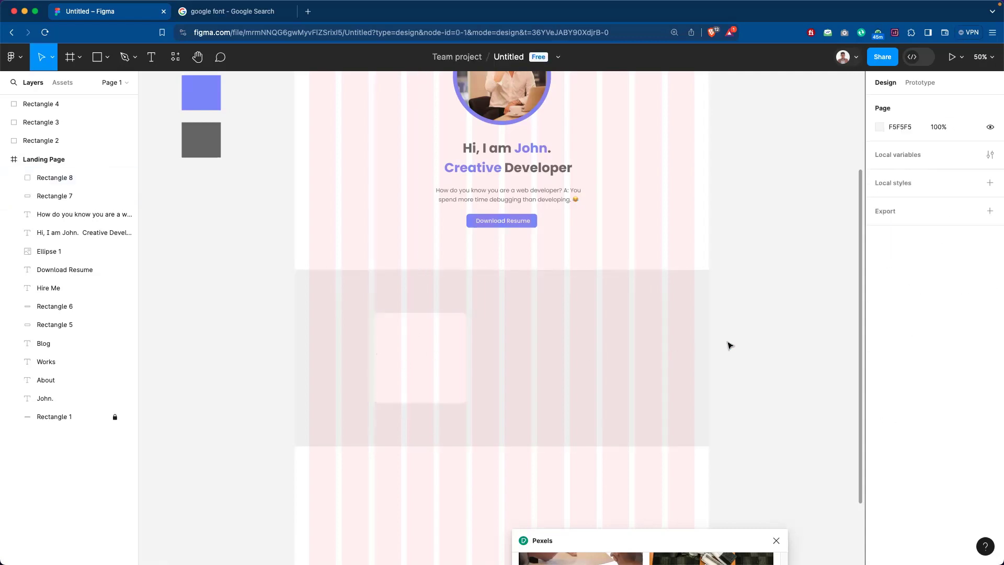
click(380, 354)
drag(370, 352, 367, 353)
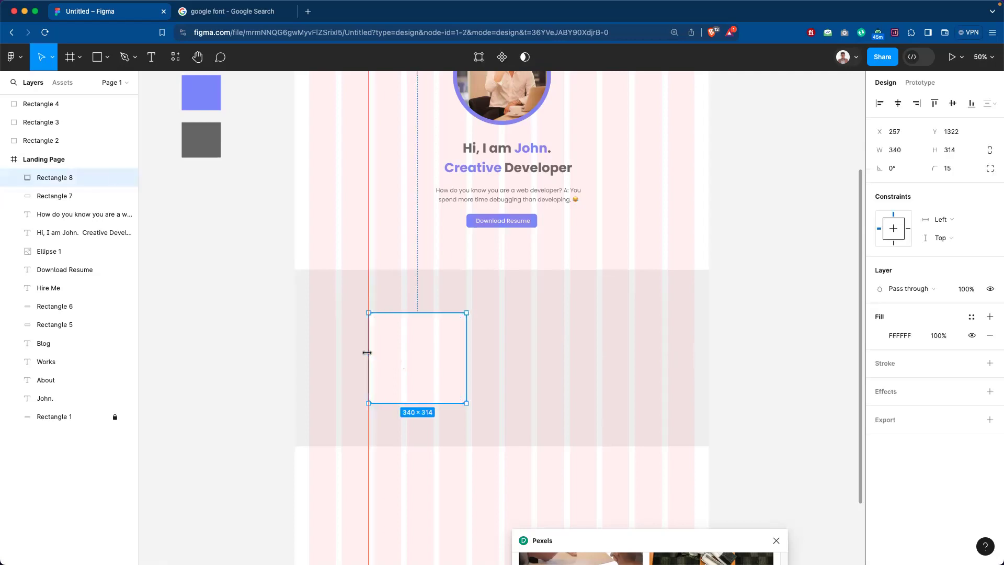
click(695, 339)
click(404, 352)
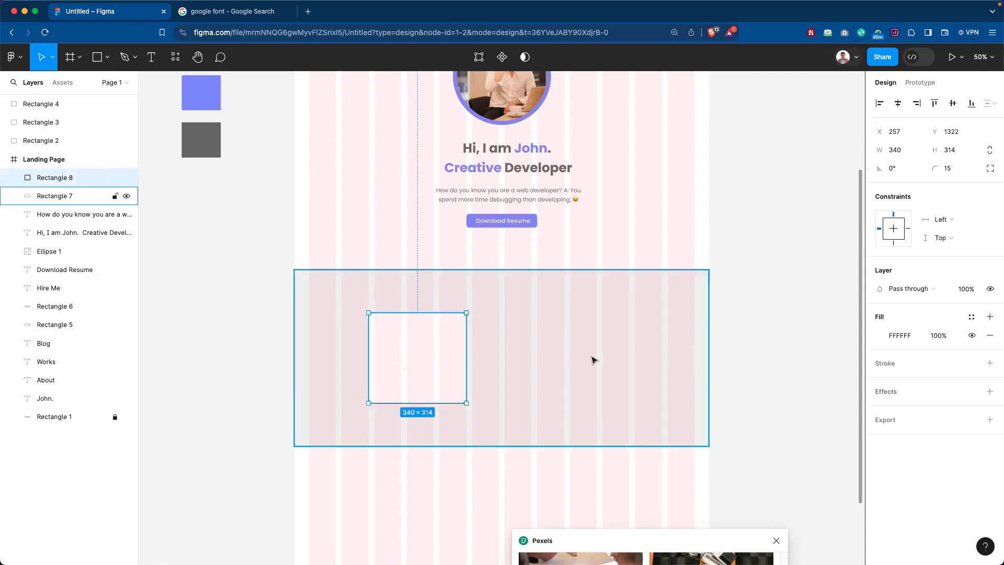
Bring the Pexels window up beside the white rectangle and browse its business photos.
scroll(606, 341, down, 3)
drag(610, 540, 651, 306)
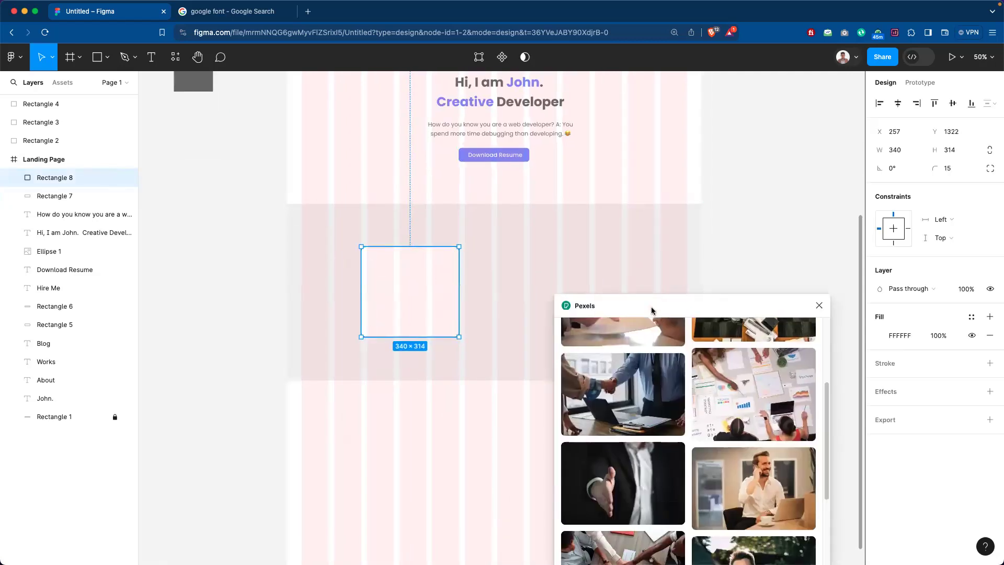
mouse_move(755, 484)
scroll(755, 484, up, 2)
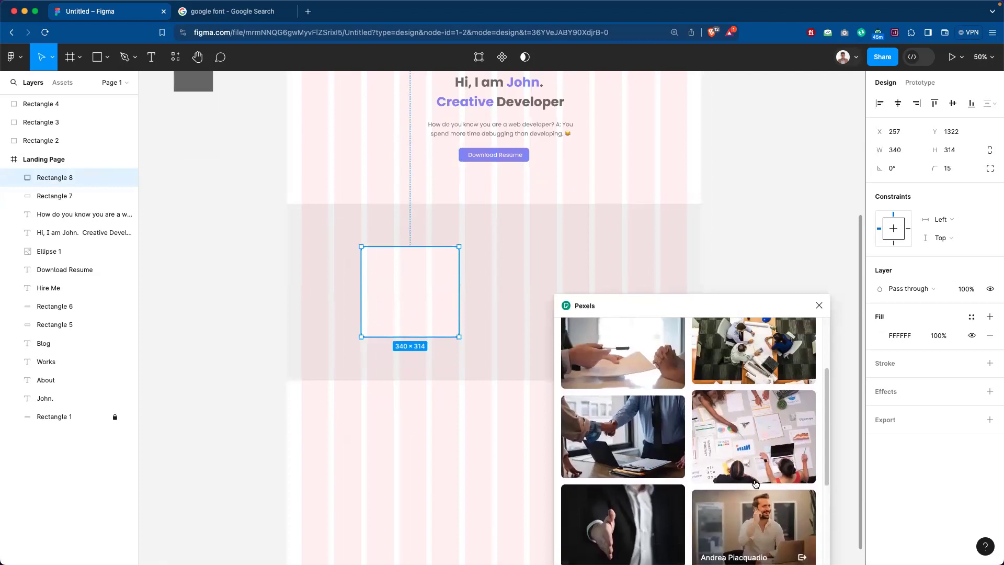
drag(752, 314, 735, 266)
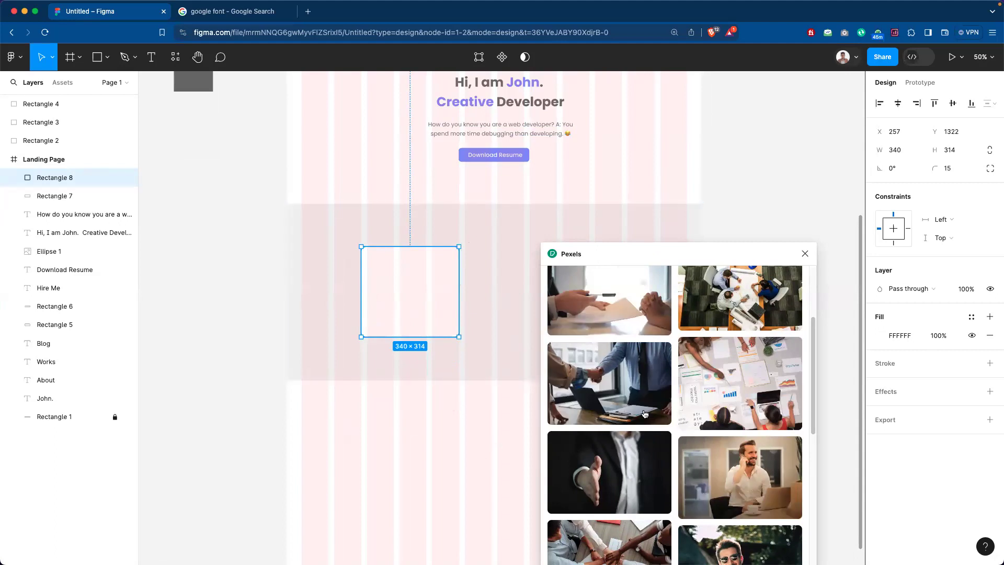
mouse_move(634, 415)
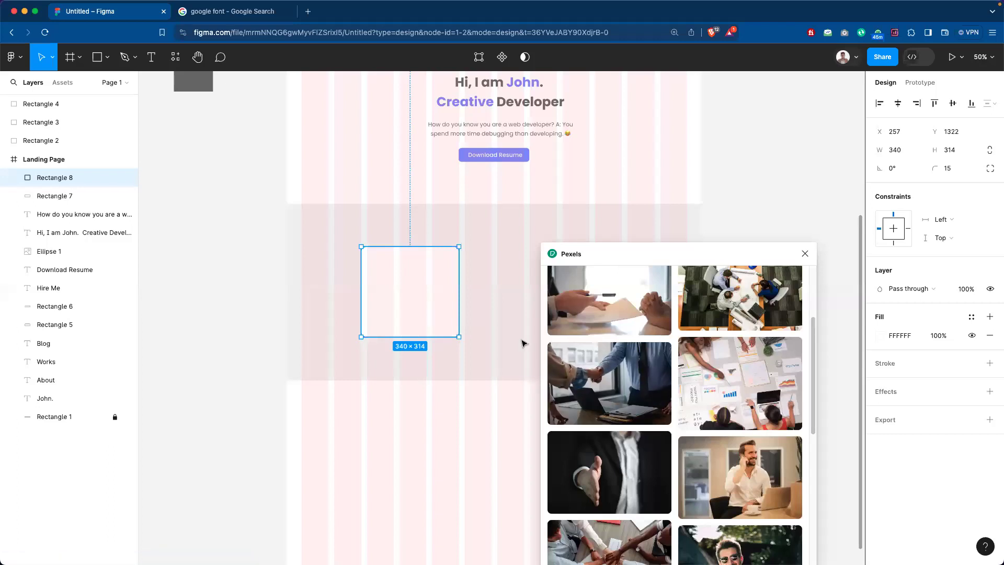
Widen the white rectangle to 360 by extending its right edge.
click(441, 426)
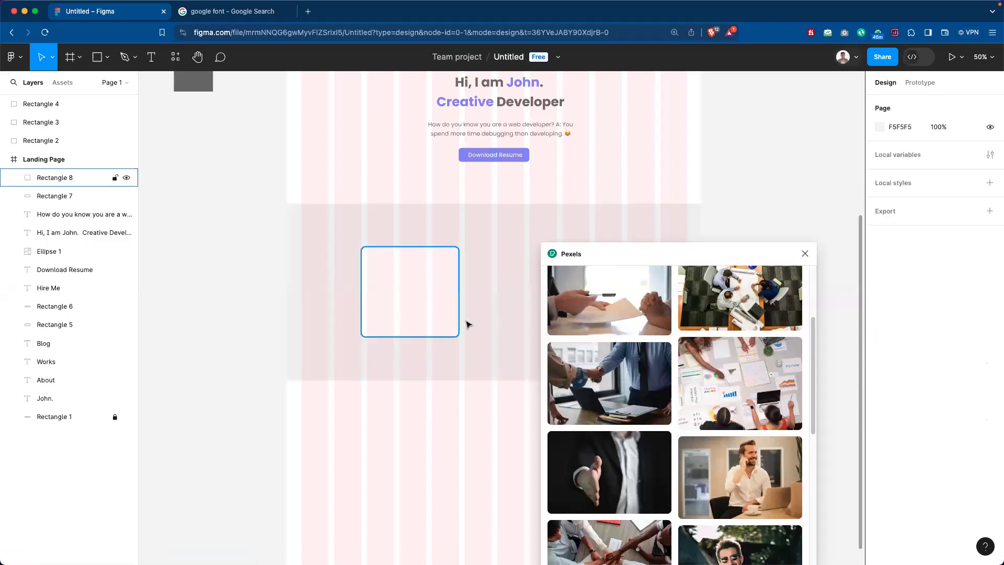
click(428, 317)
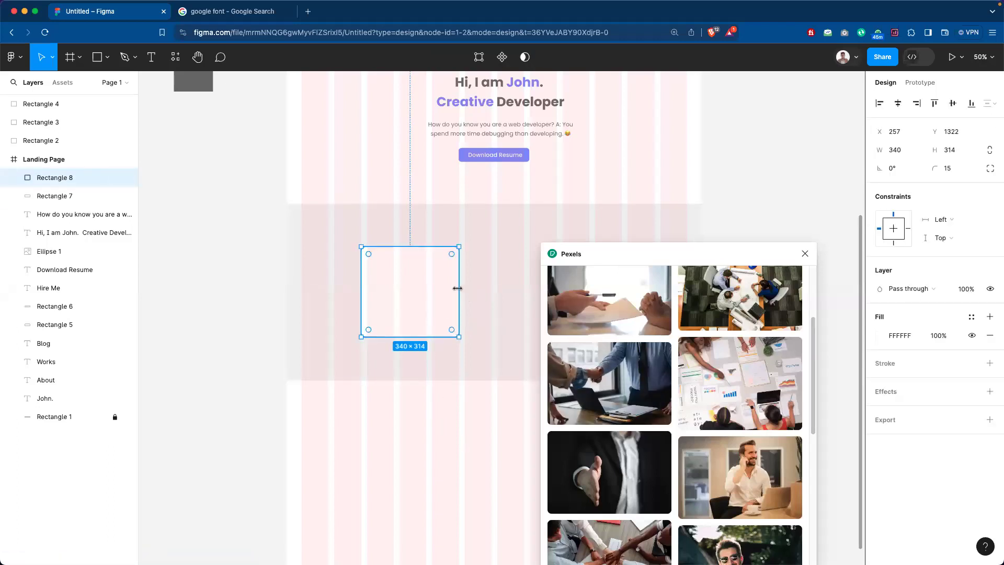
drag(463, 288, 468, 288)
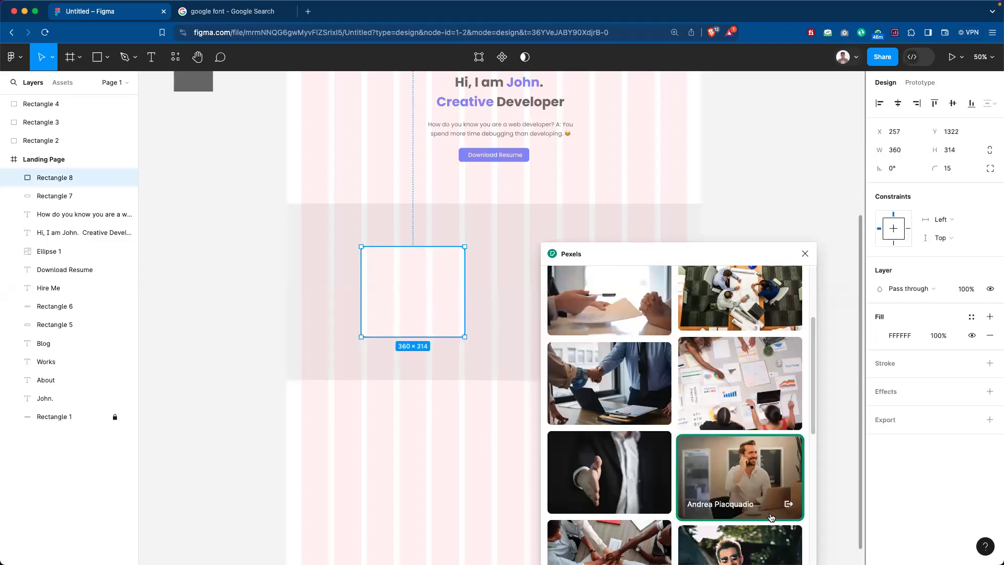
Fill the rectangle with the Pexels photo of the man phoning at his laptop, and move the Pexels window clear of the grey section.
click(745, 475)
click(157, 224)
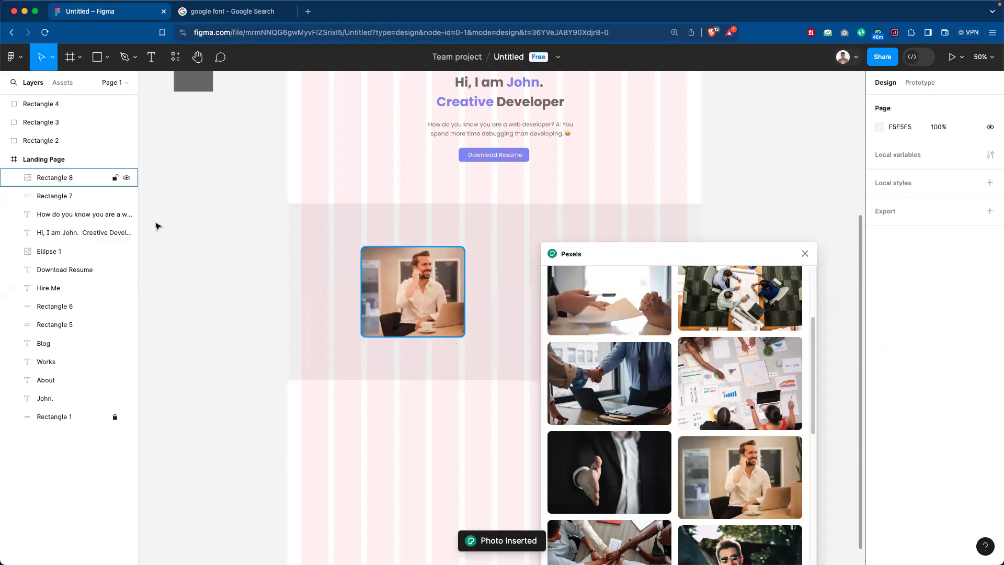
drag(708, 255, 700, 463)
Add a drop shadow effect to the photo rectangle, keeping the Drop shadow type.
click(449, 270)
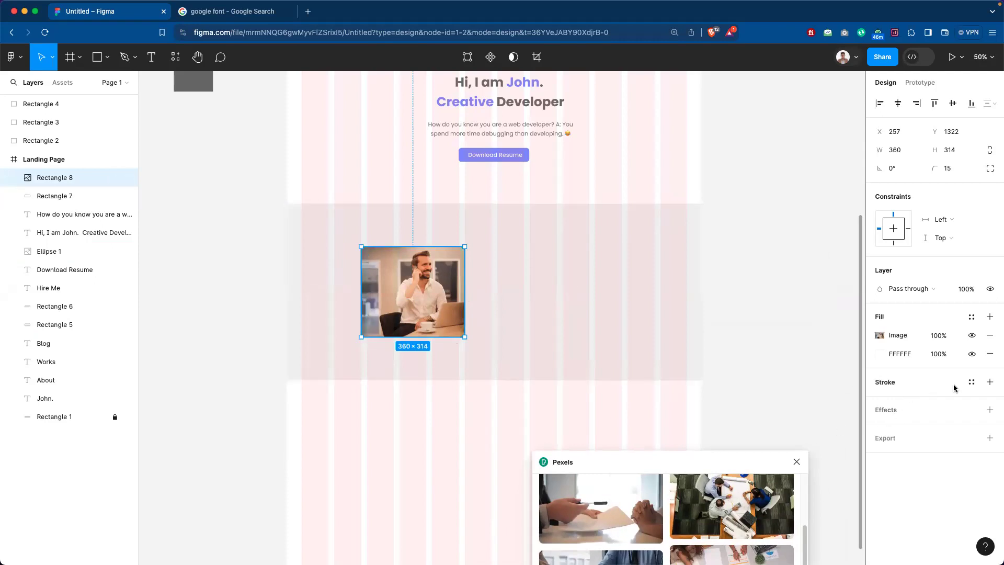
click(990, 410)
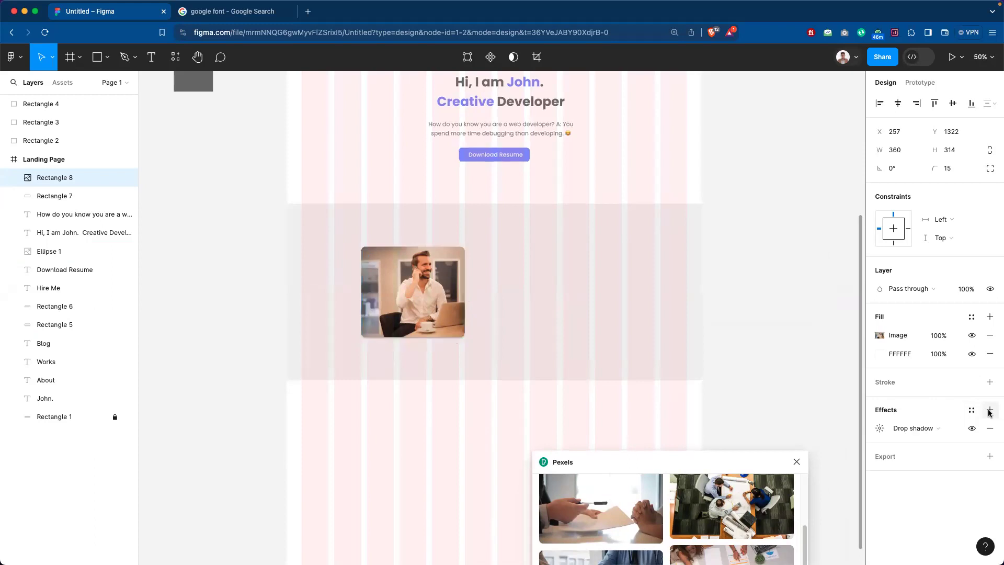
click(935, 430)
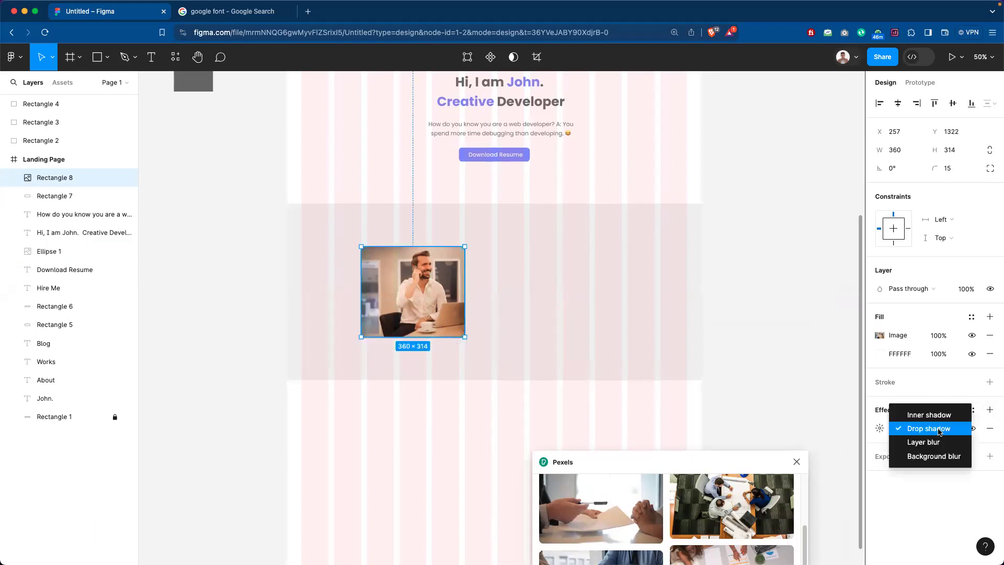
click(939, 431)
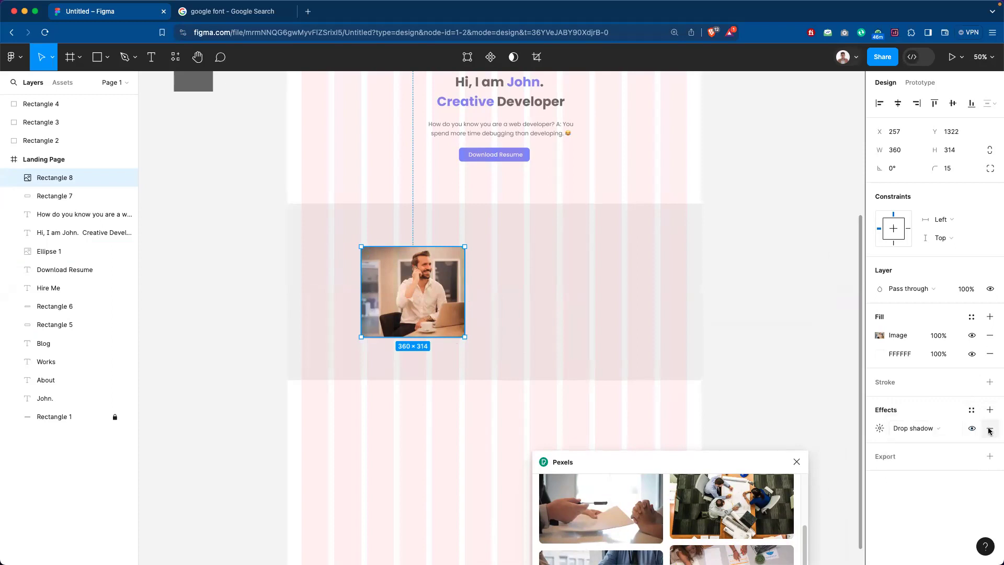
click(955, 431)
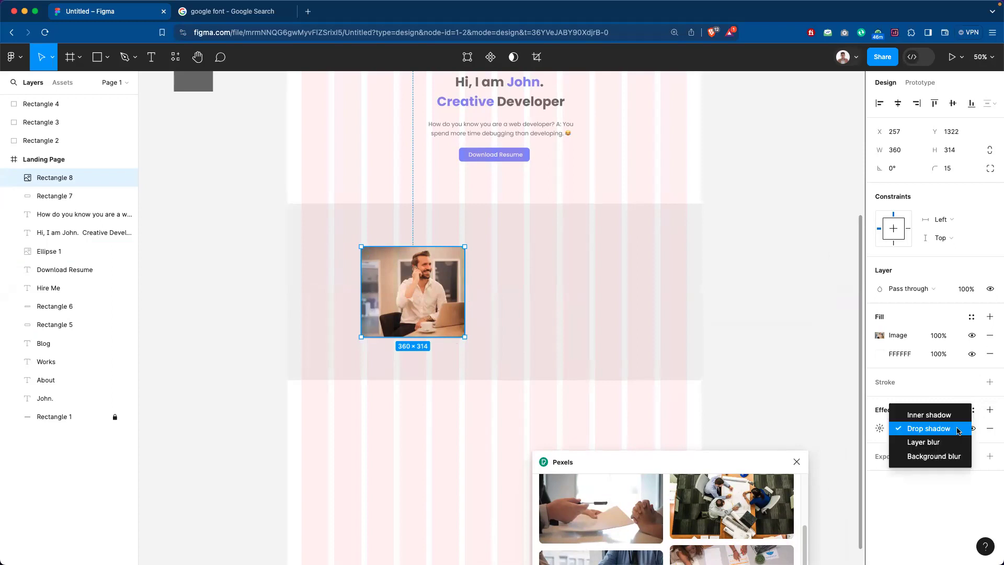
click(788, 377)
click(788, 377)
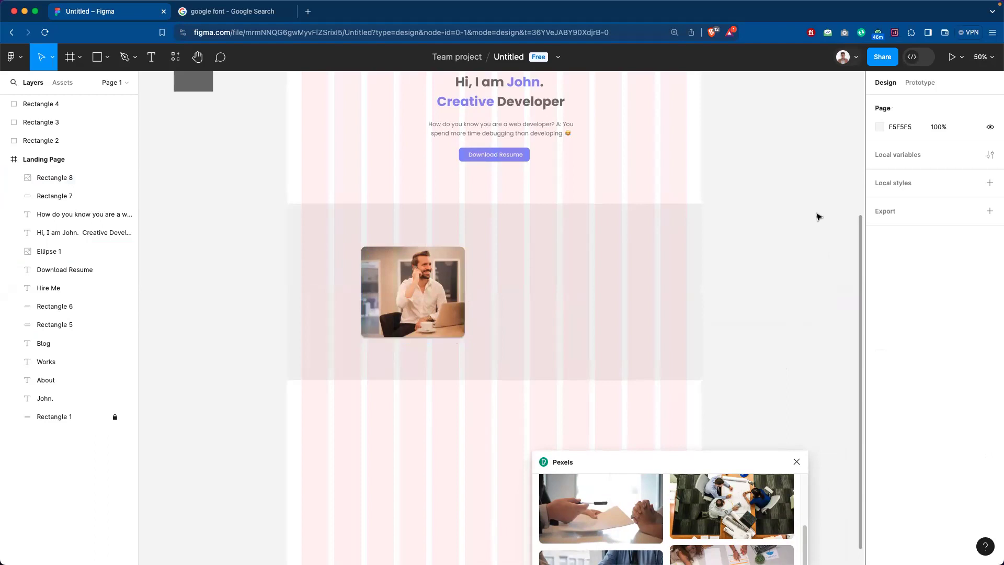
Hide the Landing Page frame's 12-column layout grid to check the photo without it, and show the grid again.
click(72, 161)
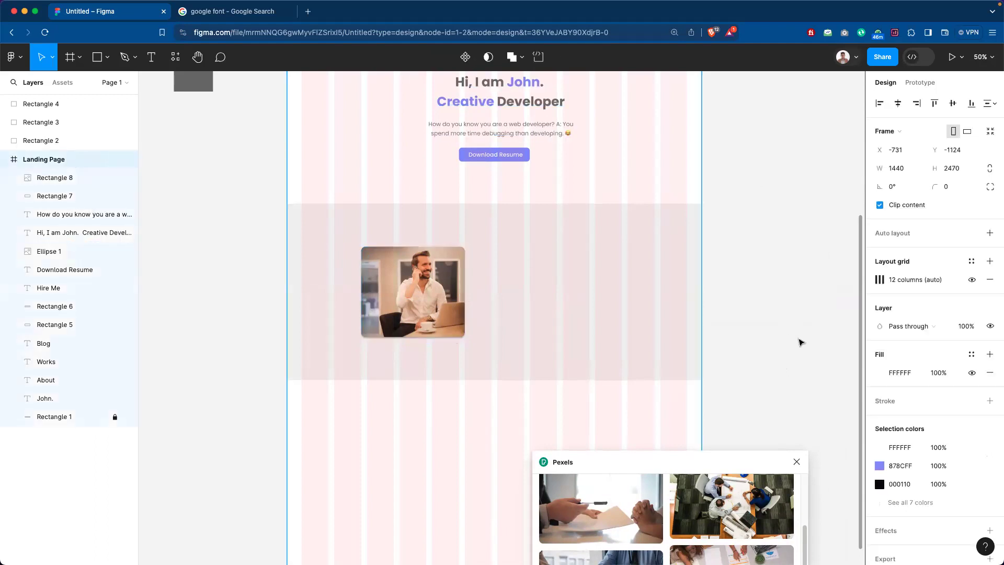
click(972, 279)
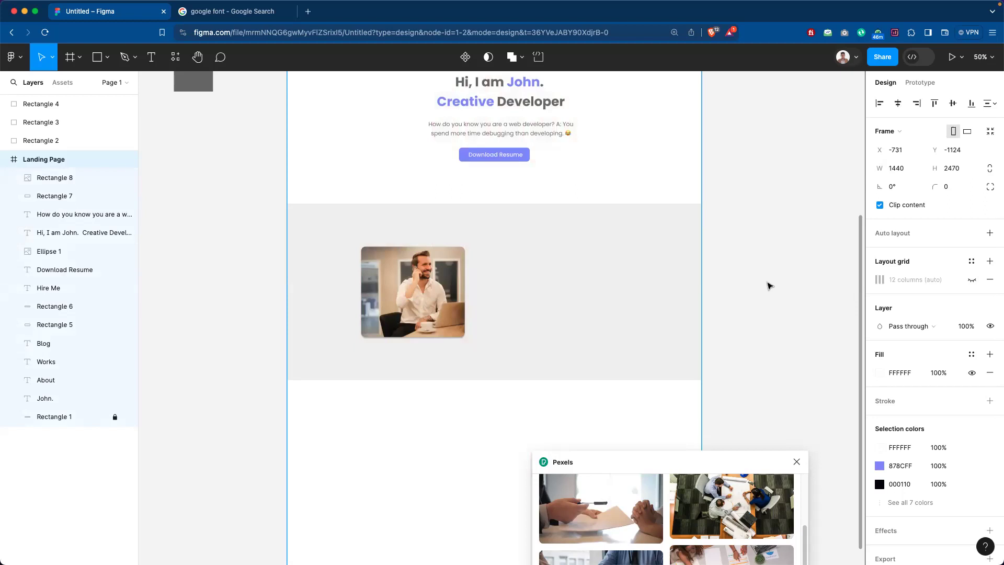
click(767, 285)
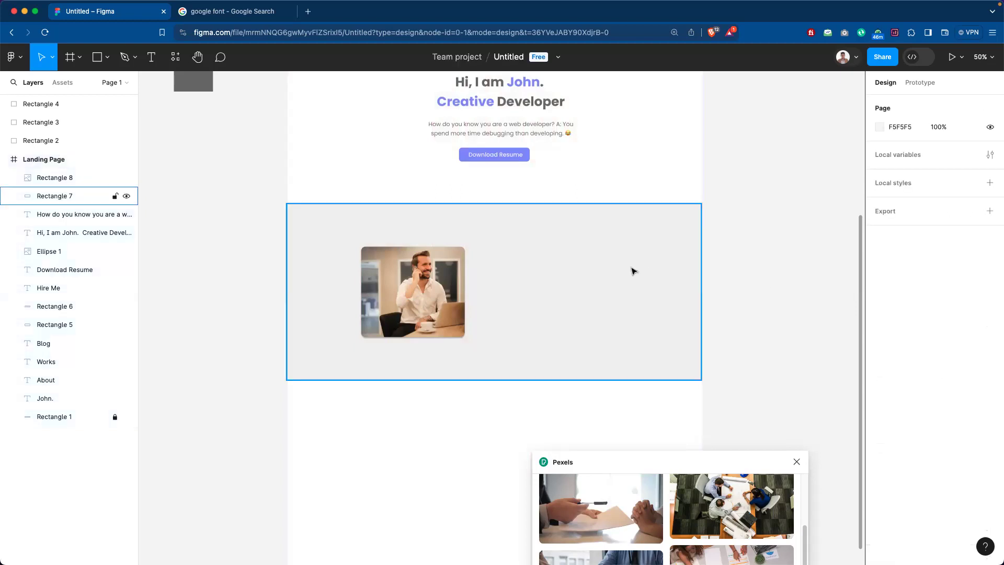
click(52, 160)
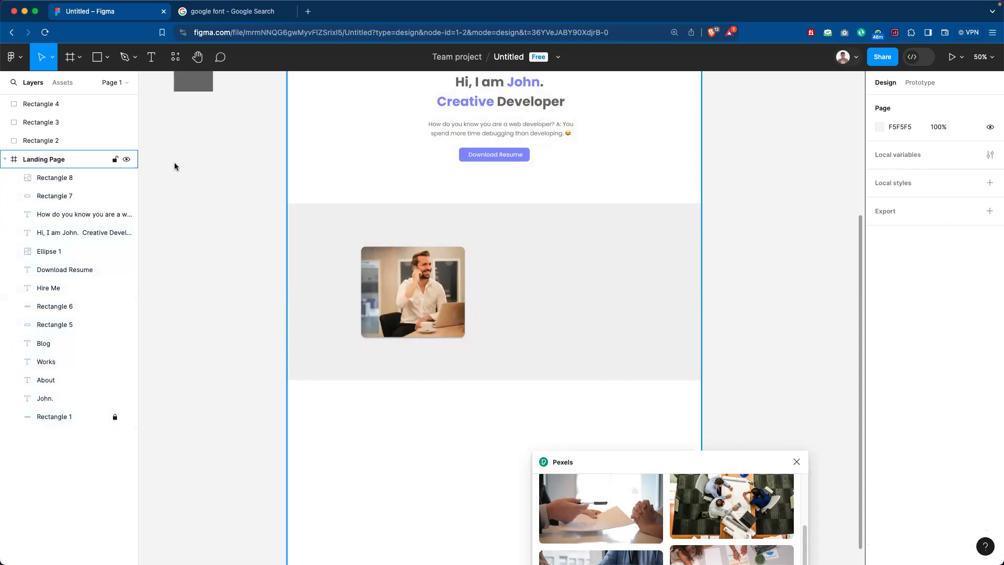
click(971, 279)
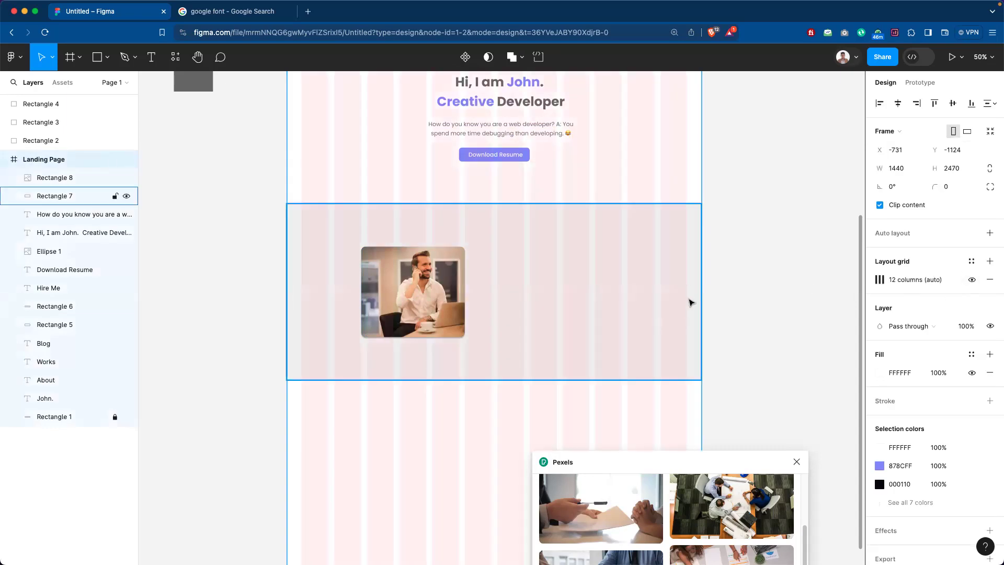
click(717, 281)
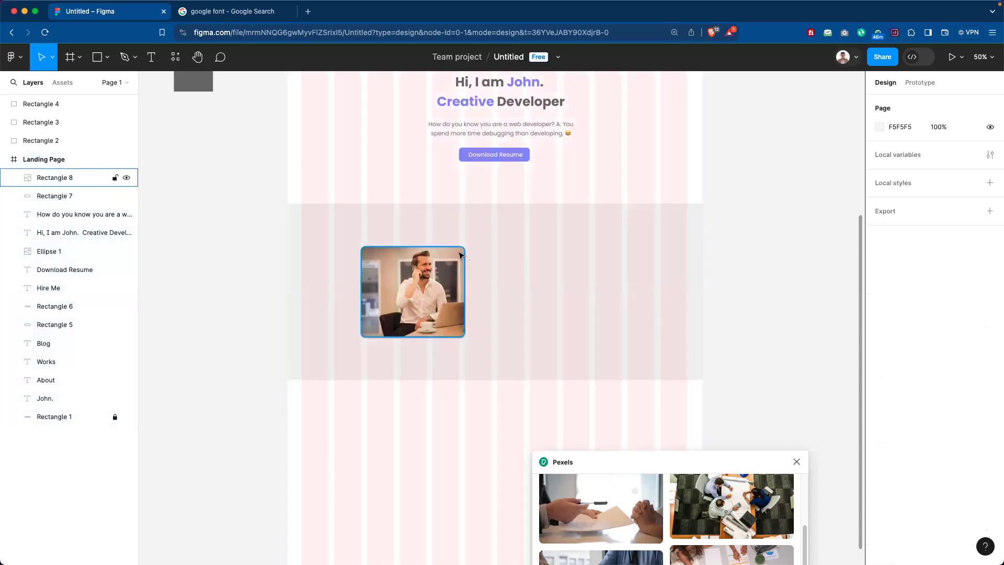
Remove the drop shadow from the photo rectangle.
click(459, 255)
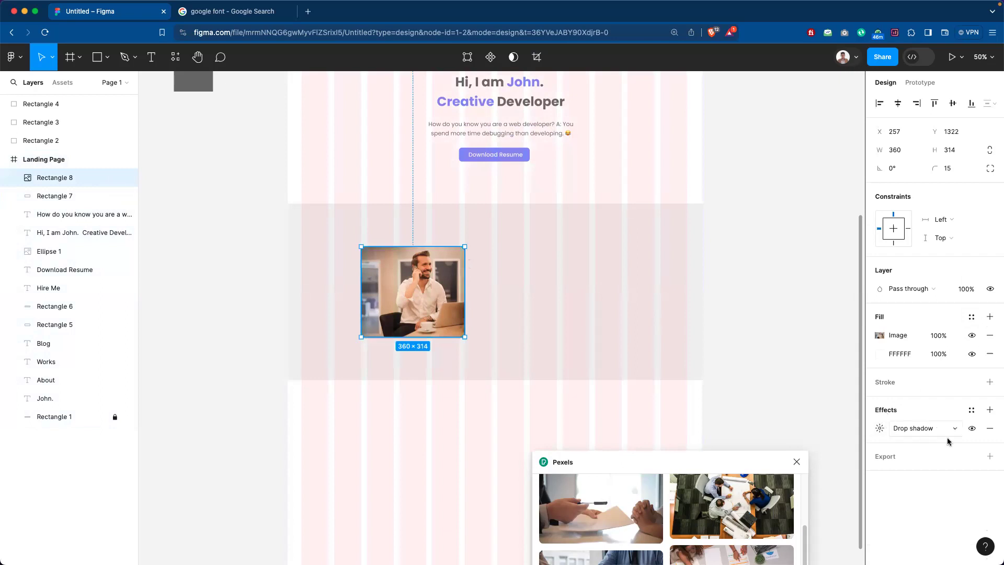
click(988, 429)
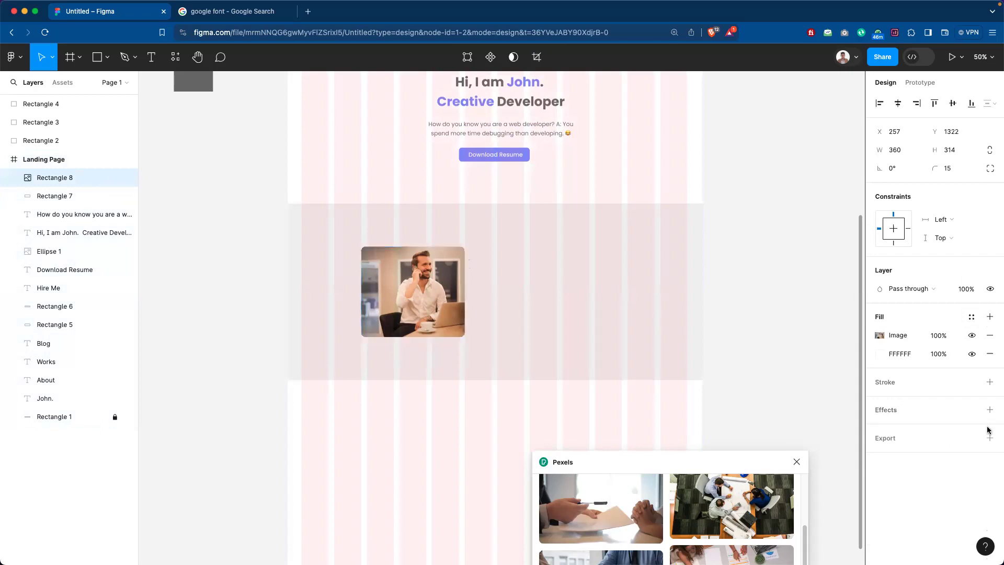
click(469, 269)
click(449, 266)
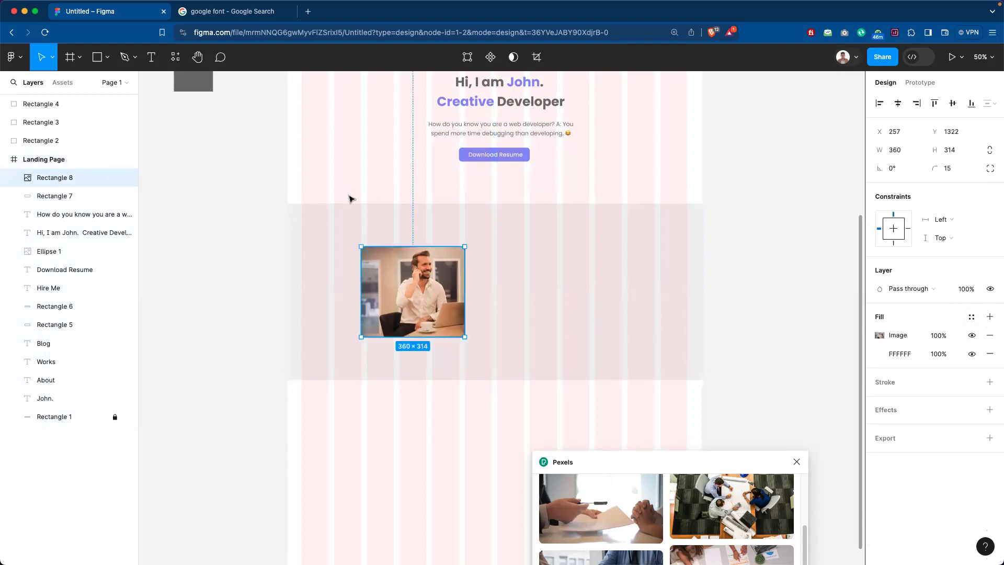
click(244, 229)
Apply a drop shadow to the photo rectangle again, leaving the effect type as Drop shadow.
click(463, 272)
click(971, 410)
click(977, 414)
click(989, 410)
click(951, 429)
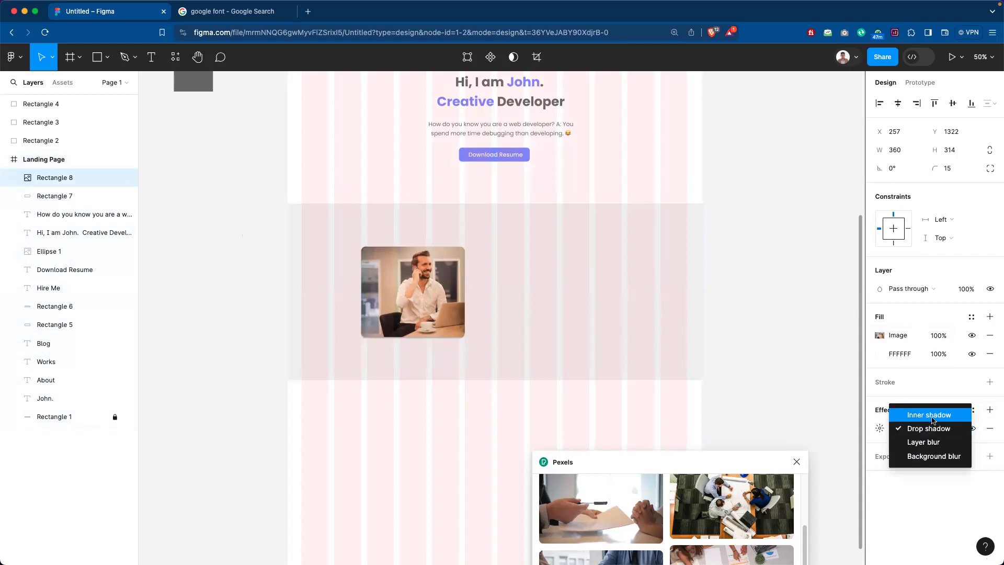
click(878, 399)
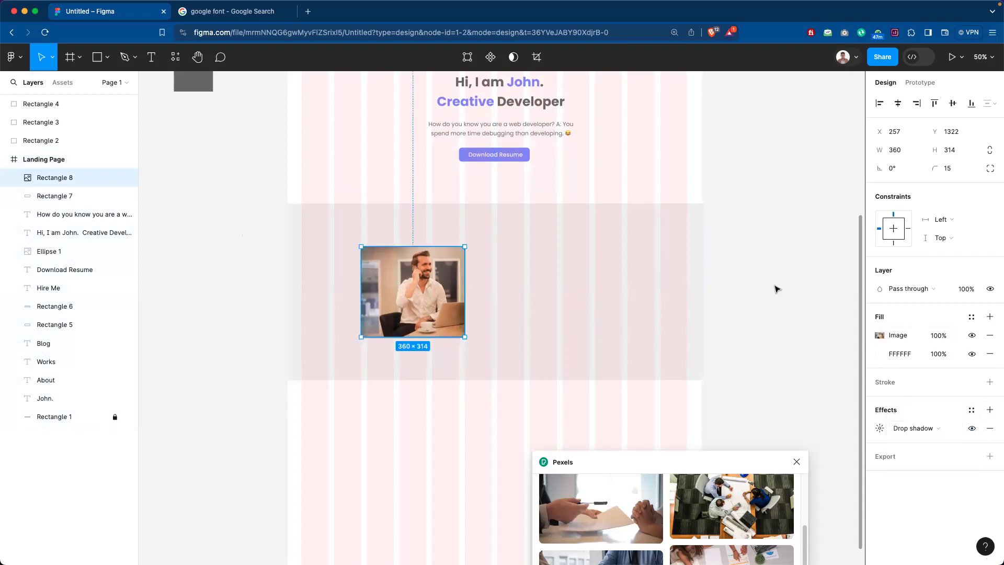
Compare the photo with and without its drop shadow by toggling the effect's visibility, leaving it visible.
click(971, 429)
click(971, 429)
click(971, 429)
click(971, 429)
click(971, 429)
click(971, 430)
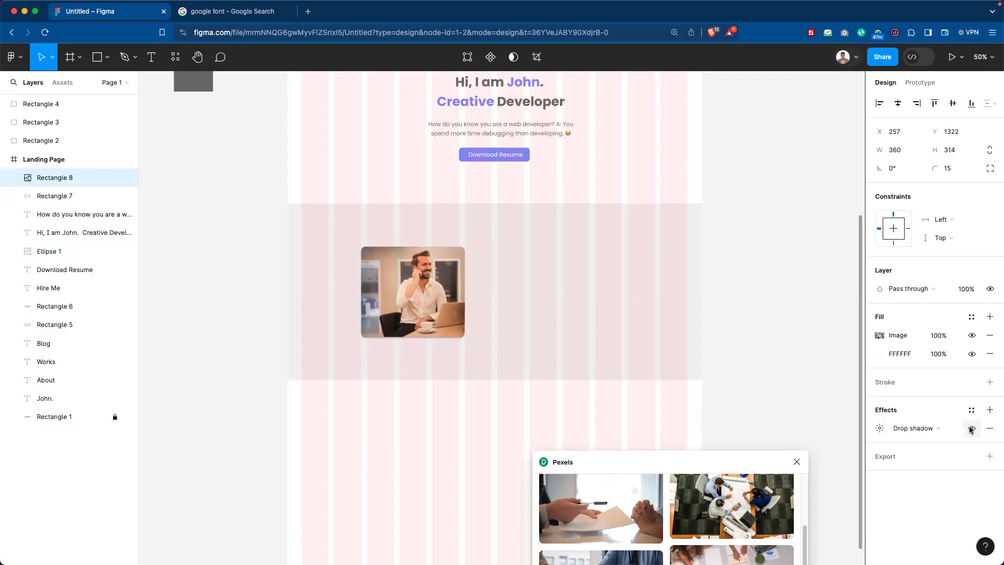
click(761, 309)
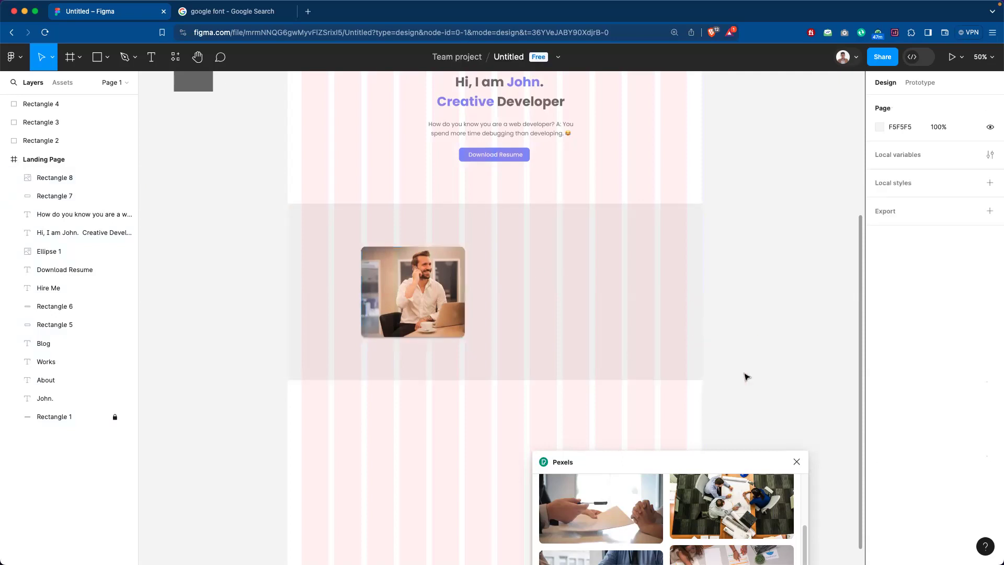
Move the Pexels window further away from the area below the grey section.
scroll(695, 349, right, 5)
scroll(695, 349, down, 1)
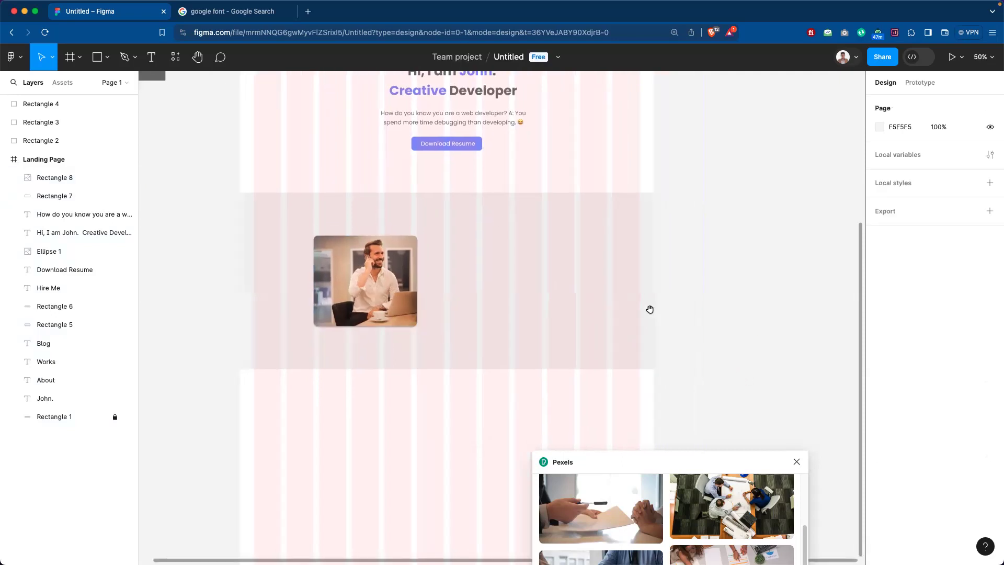
scroll(423, 219, down, 1)
drag(681, 464, 764, 545)
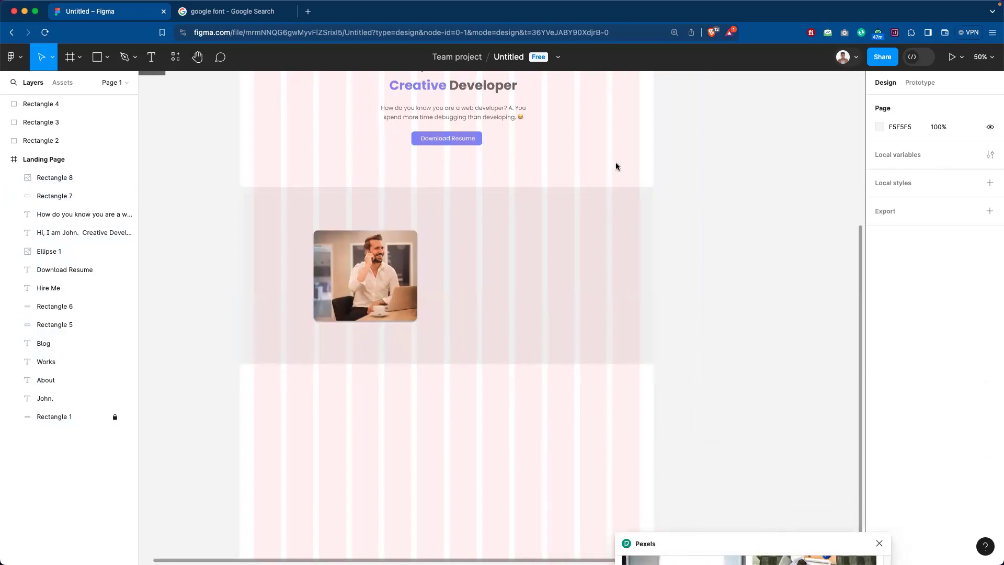
Duplicate the two-line hero heading into the grey section beside the photo and left-align the copy's text.
scroll(716, 256, up, 2)
scroll(716, 256, left, 1)
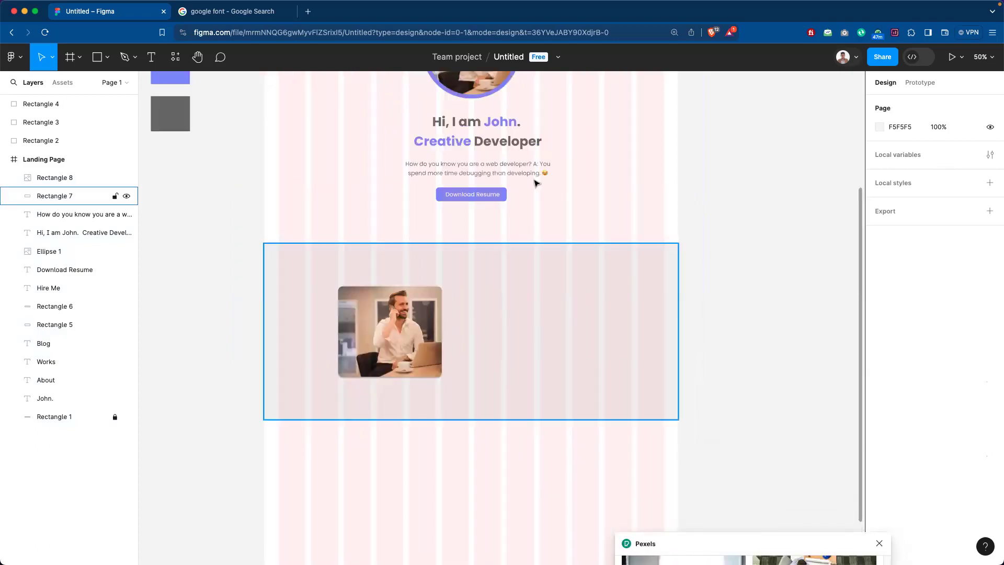
click(484, 126)
drag(483, 126, 575, 331)
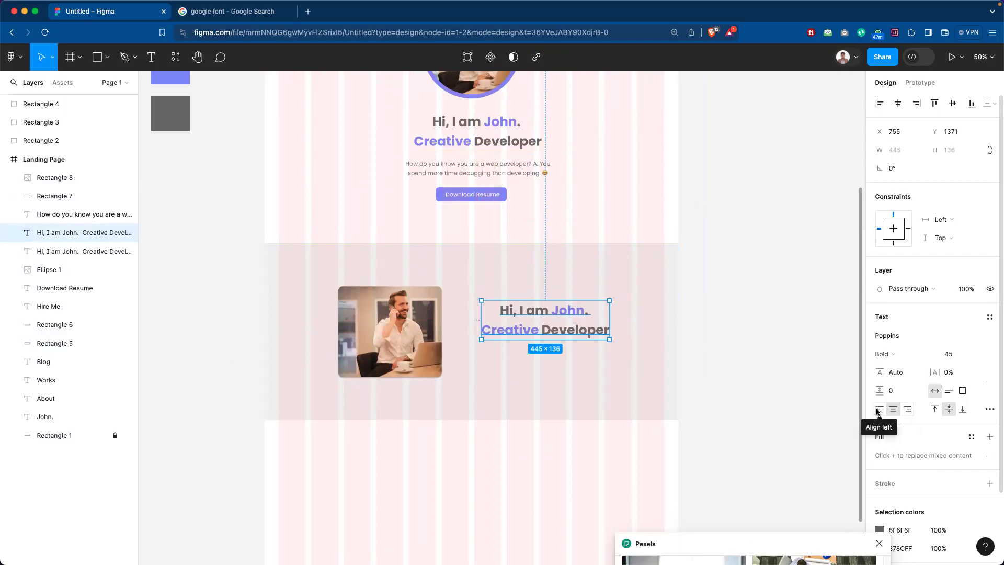
click(878, 412)
double_click(595, 332)
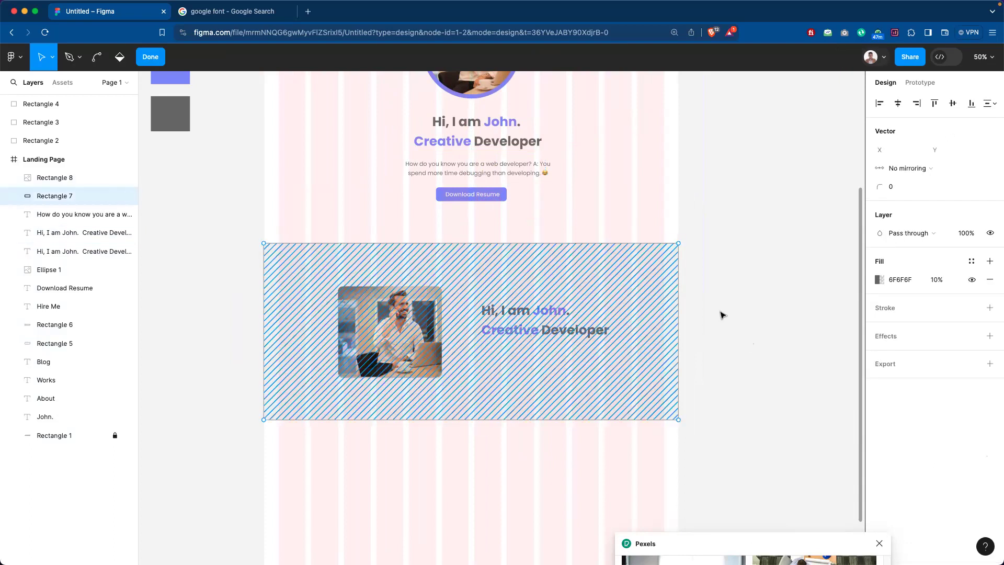
key(Escape)
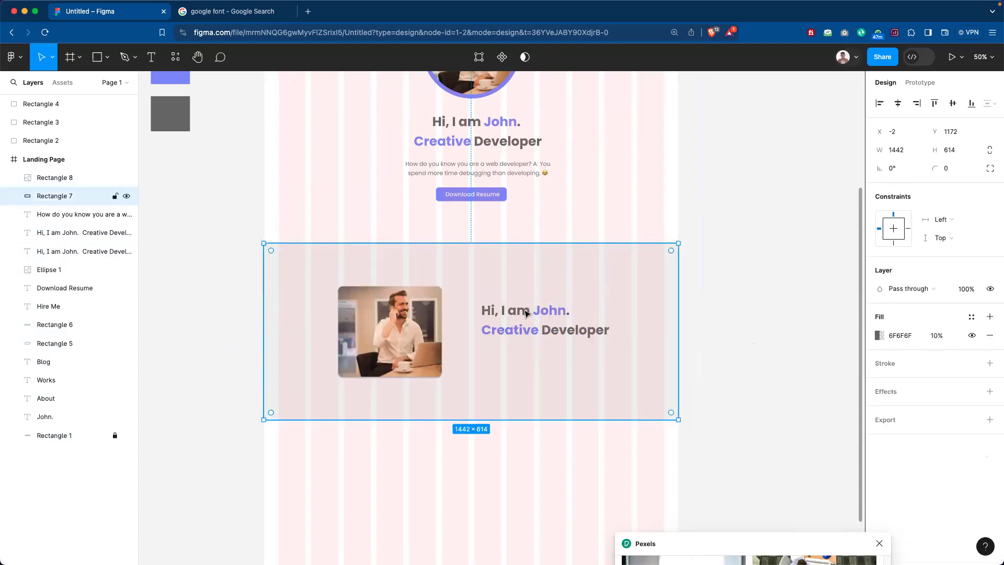
double_click(528, 332)
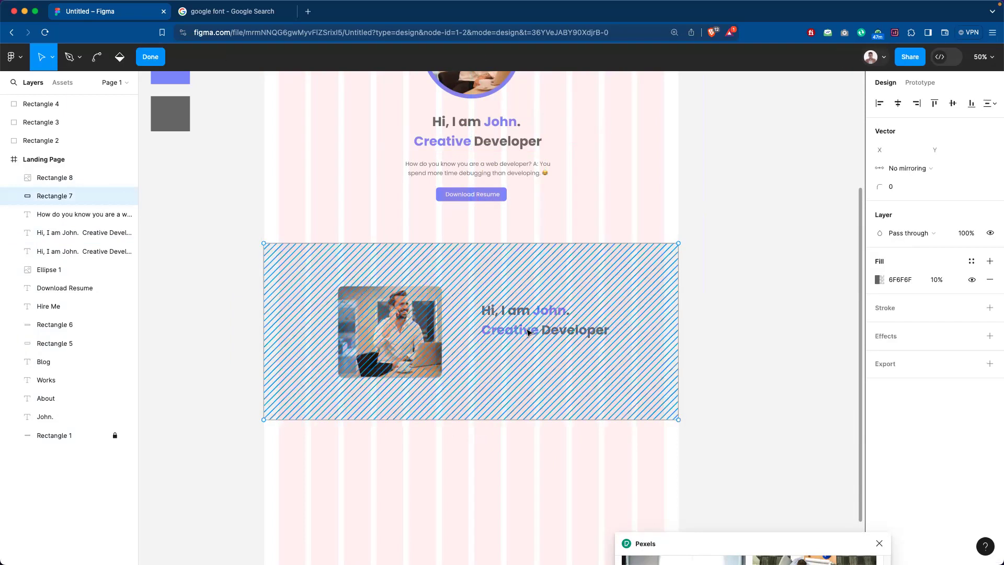
key(Escape)
double_click(528, 332)
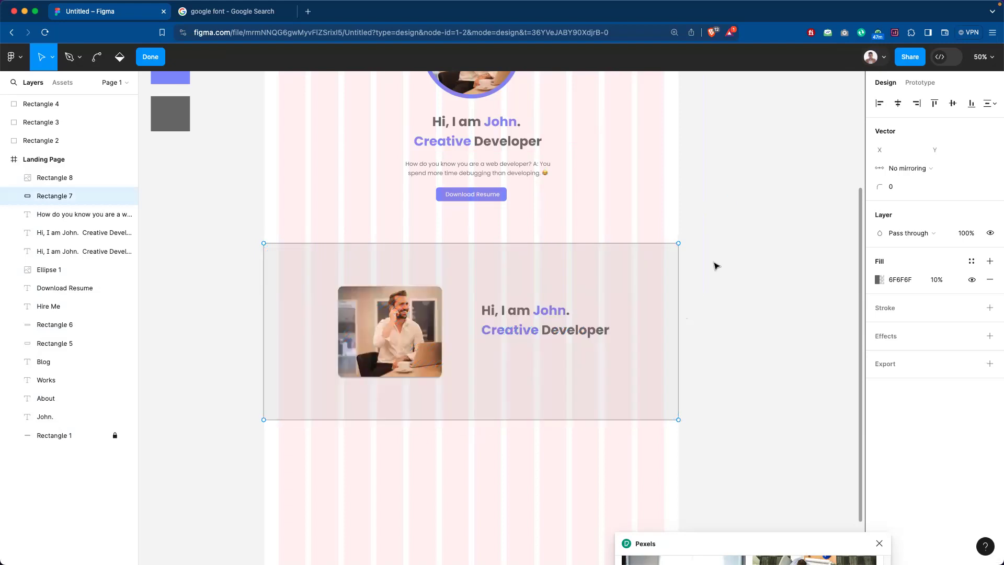
key(super)
key(Escape)
Undo the left alignment and duplication of the hero heading in the grey section.
key(super+z)
key(super+z)
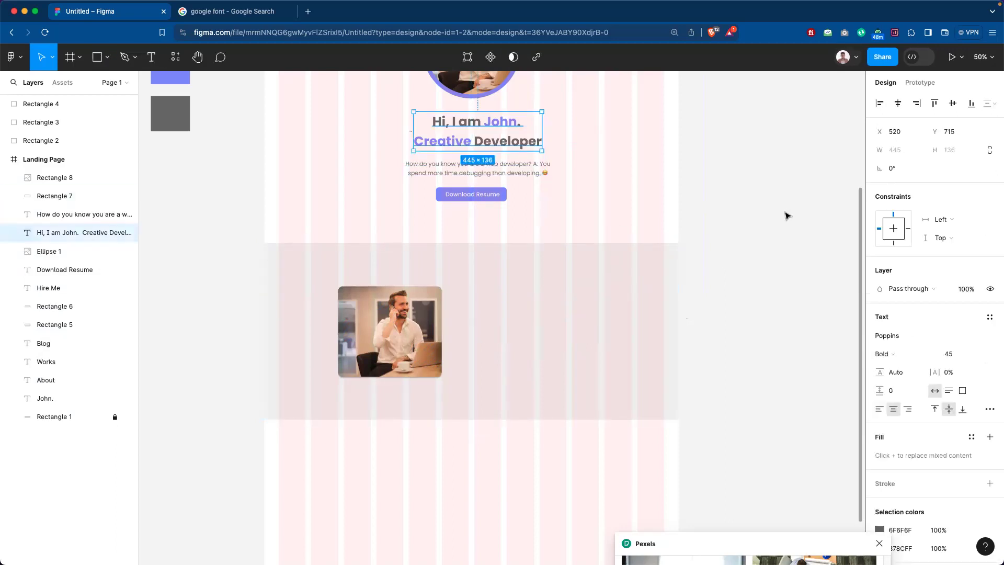
click(760, 218)
Duplicate the two-line hero heading into the grey section beside the photo and bring the copy to the front.
click(479, 127)
drag(479, 127, 548, 319)
right_click(548, 319)
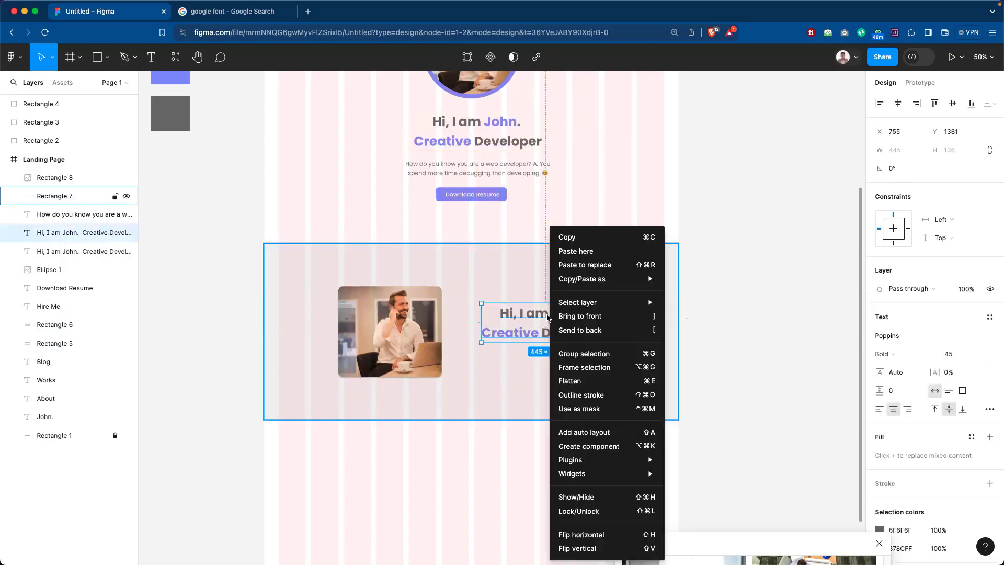
click(607, 319)
key(Escape)
click(573, 319)
click(725, 254)
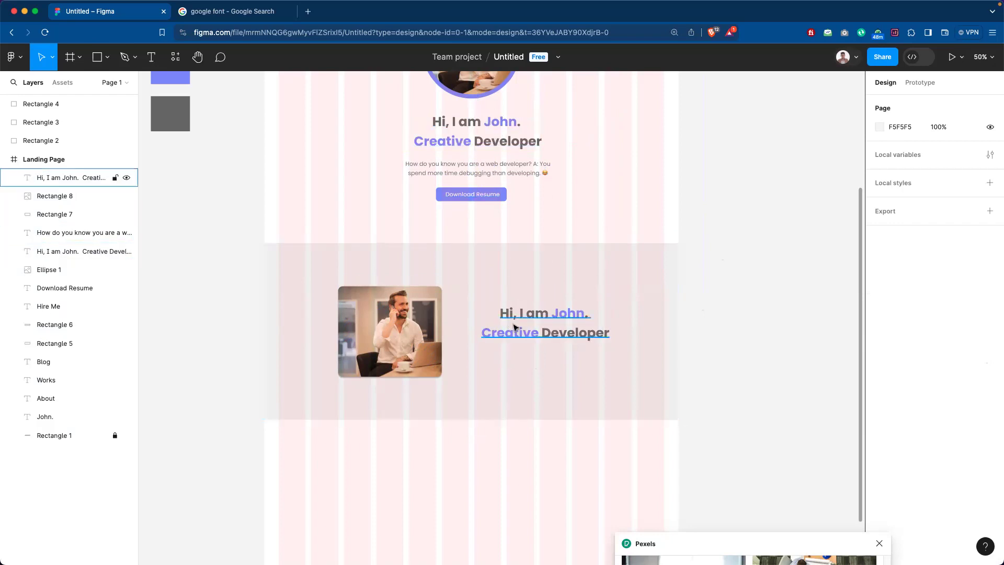
Left-align the heading copy's text and delete its second line, "Creative Developer".
click(580, 318)
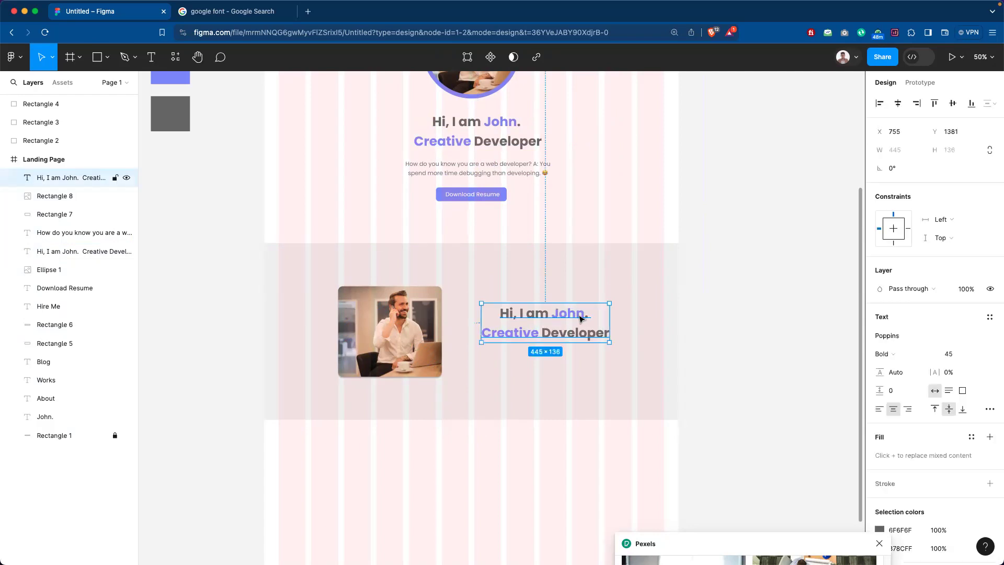
click(879, 410)
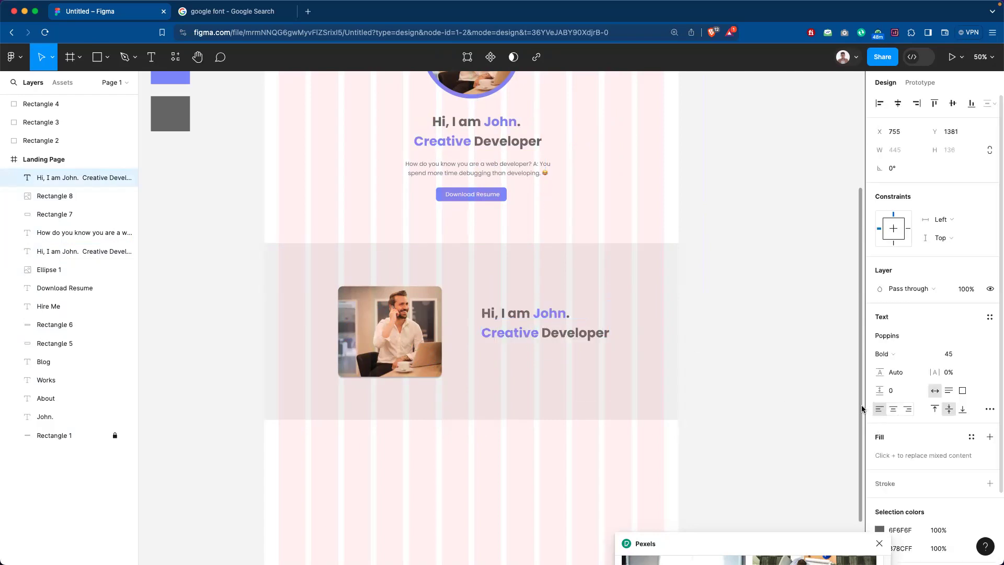
double_click(602, 338)
click(604, 333)
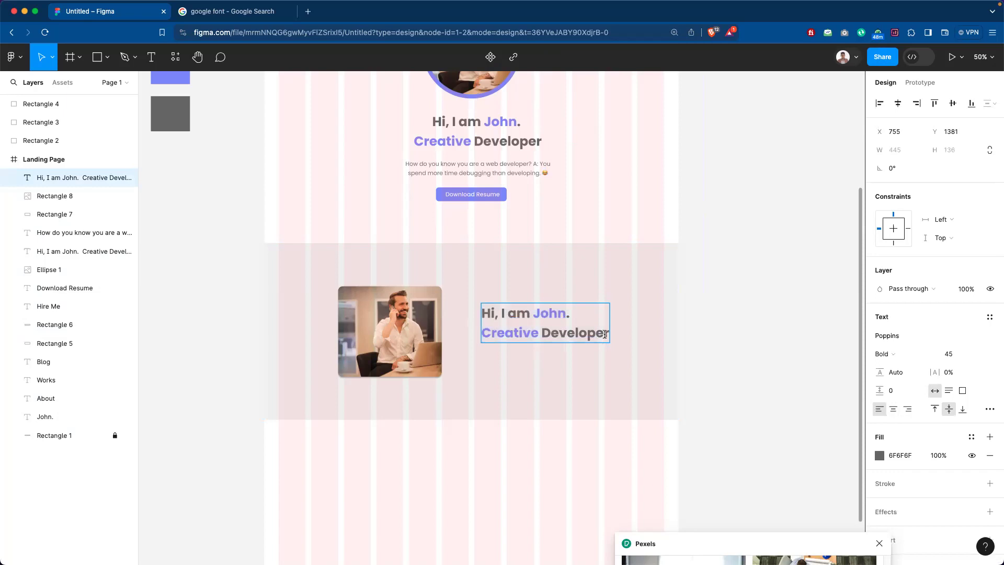
drag(607, 333, 470, 326)
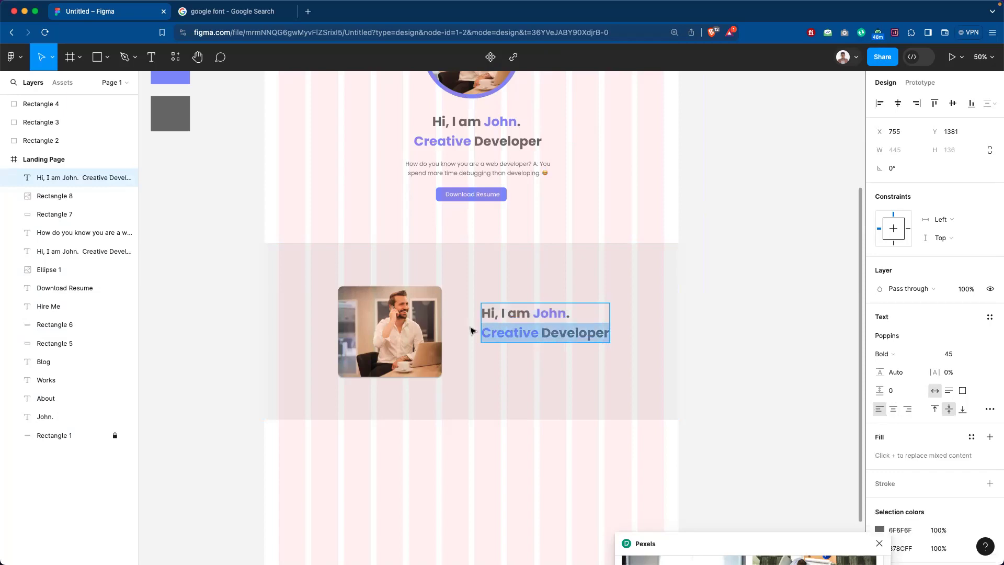
key(BackSpace)
key(BackSpace)
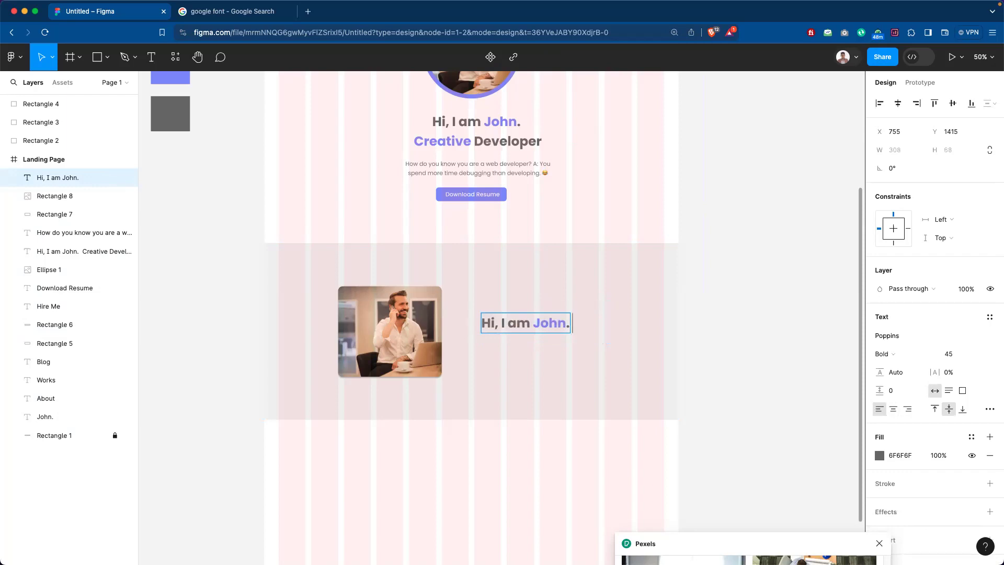
Replace the remaining greeting in the heading copy with "Delighted to meet you".
text(De)
key(BackSpace)
key(BackSpace)
key(BackSpace)
key(BackSpace)
key(BackSpace)
key(BackSpace)
click(520, 324)
click(540, 324)
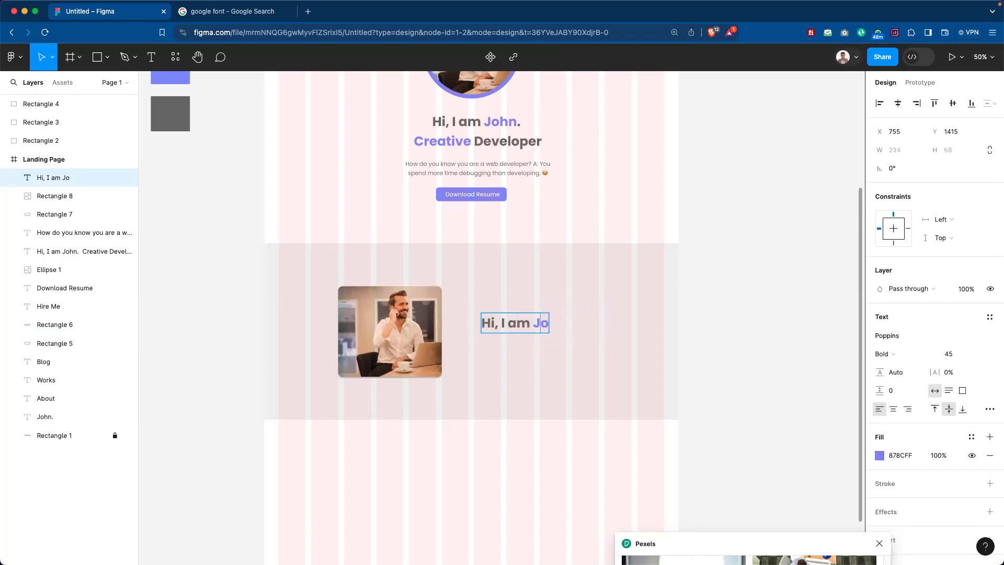
key(BackSpace)
key(BackSpace)
key(BackSpace)
key(BackSpace)
key(BackSpace)
key(BackSpace)
key(BackSpace)
key(BackSpace)
key(BackSpace)
key(BackSpace)
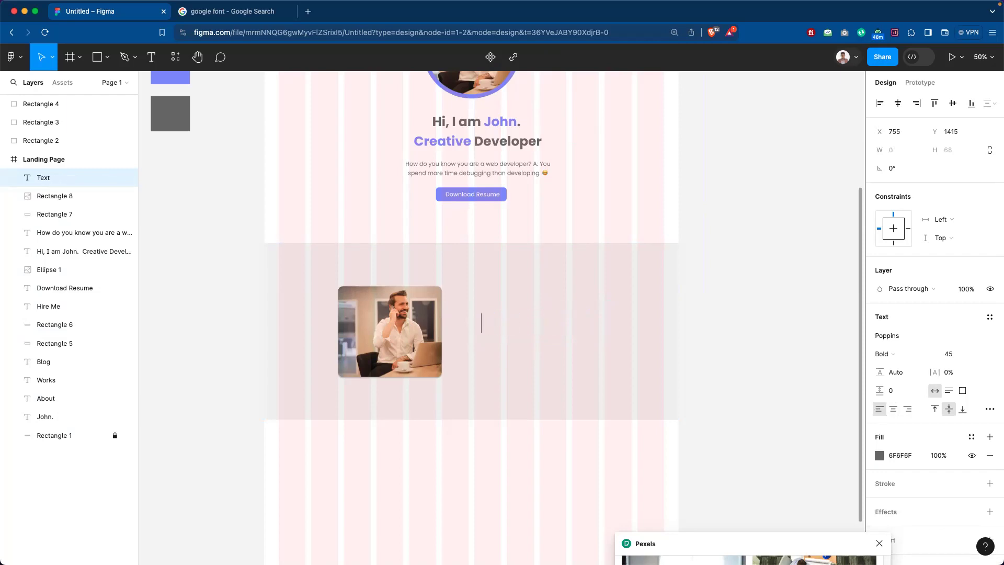
text(Deligh)
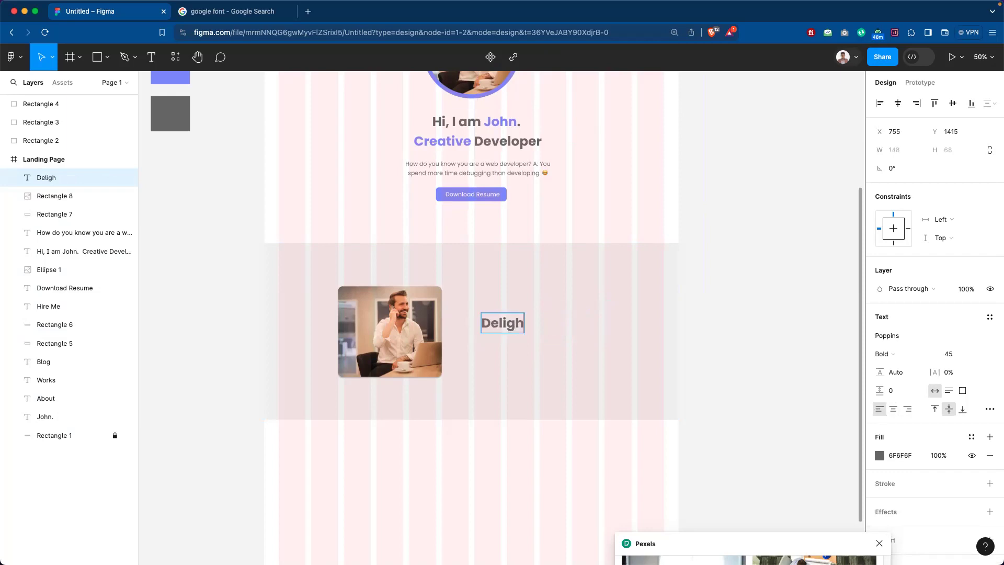
text(ted to meet you)
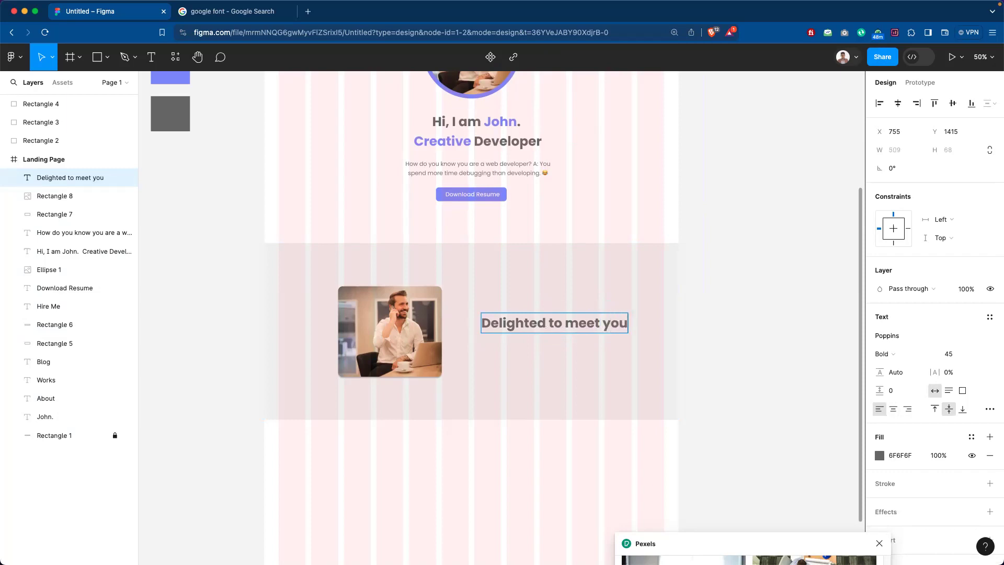
key(Escape)
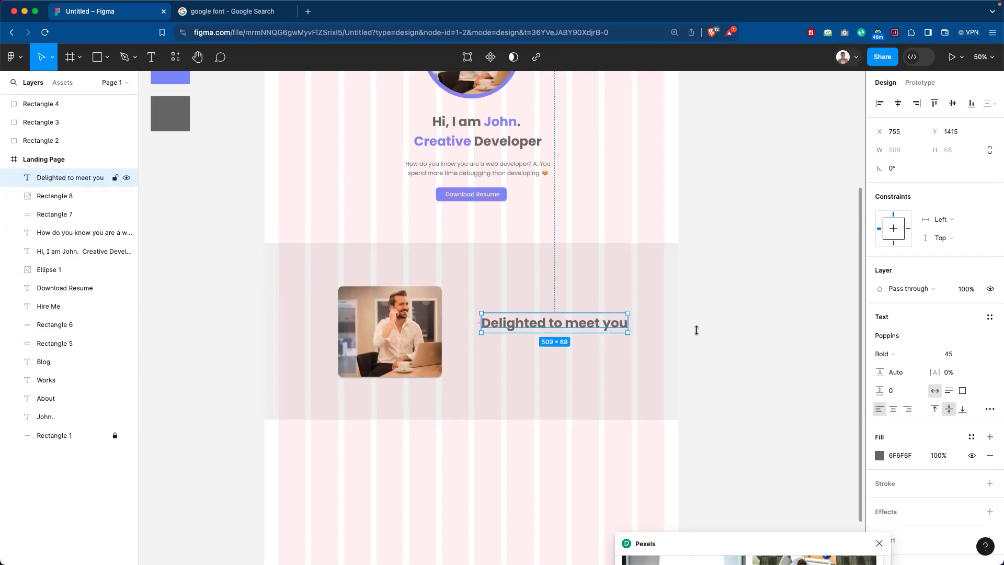
Reposition the "Delighted to meet you" heading beside the upper part of the photo, at about X 730, Y 1373.
click(731, 322)
drag(590, 327, 599, 327)
click(706, 305)
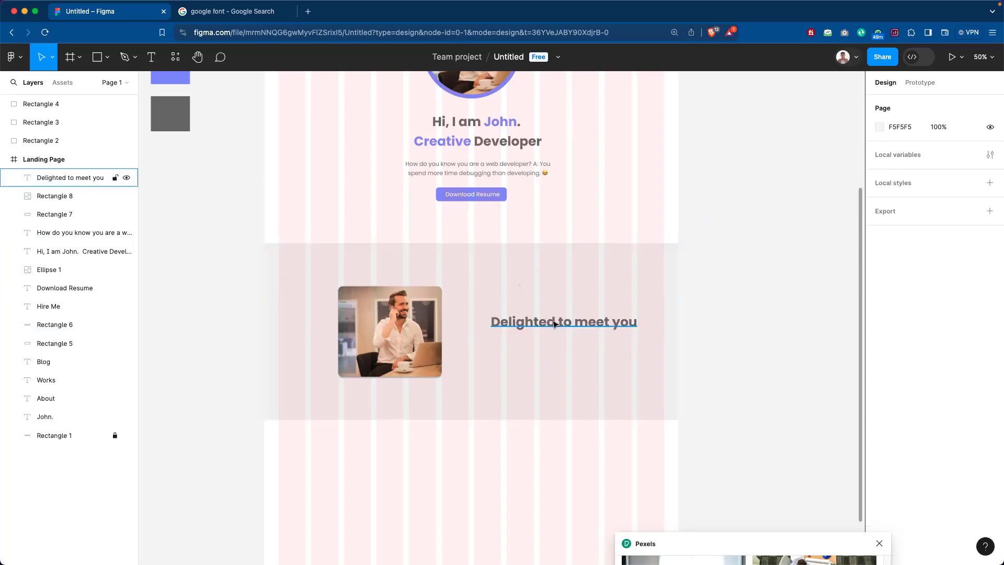
drag(554, 326, 611, 328)
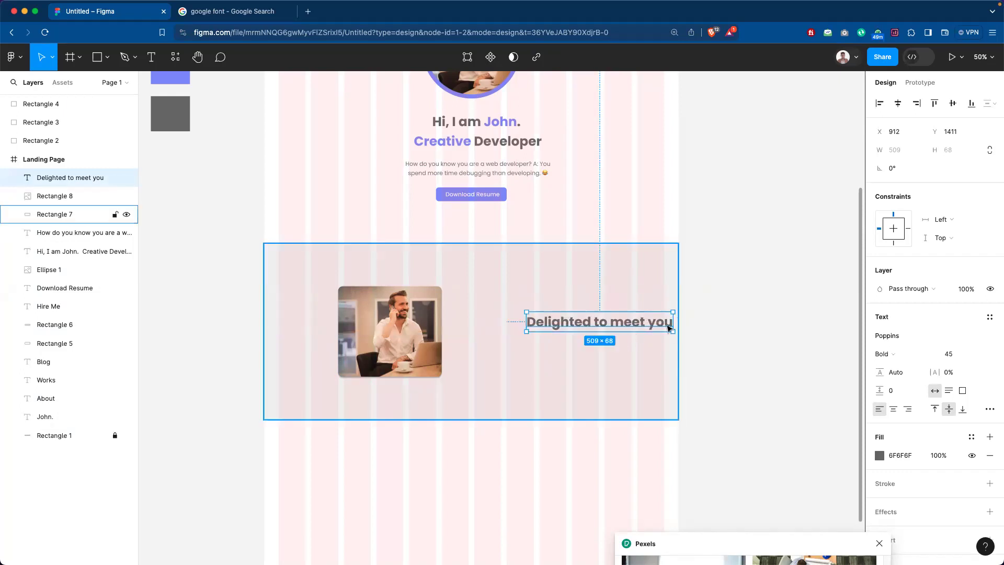
drag(658, 326, 605, 314)
click(719, 324)
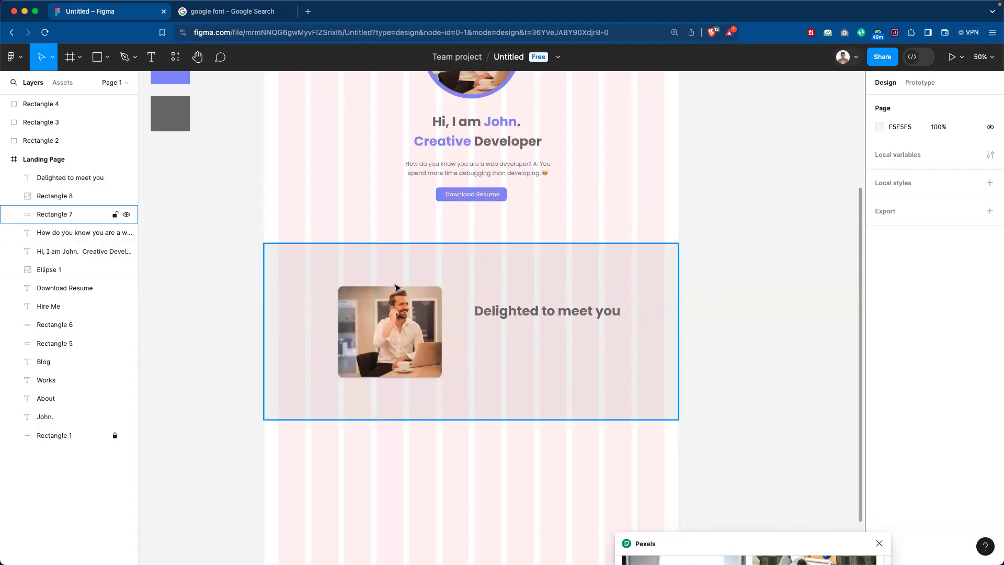
click(503, 314)
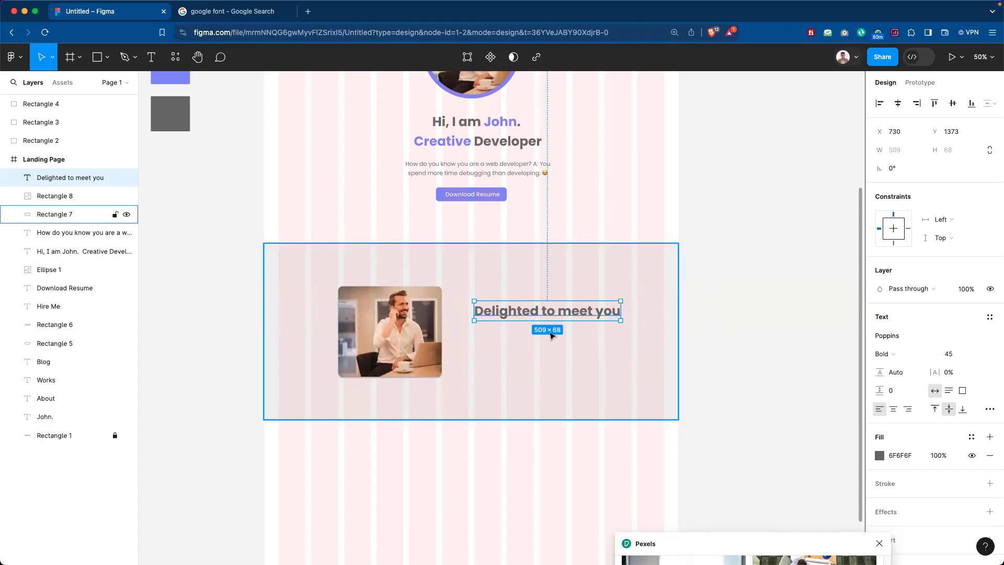
click(729, 343)
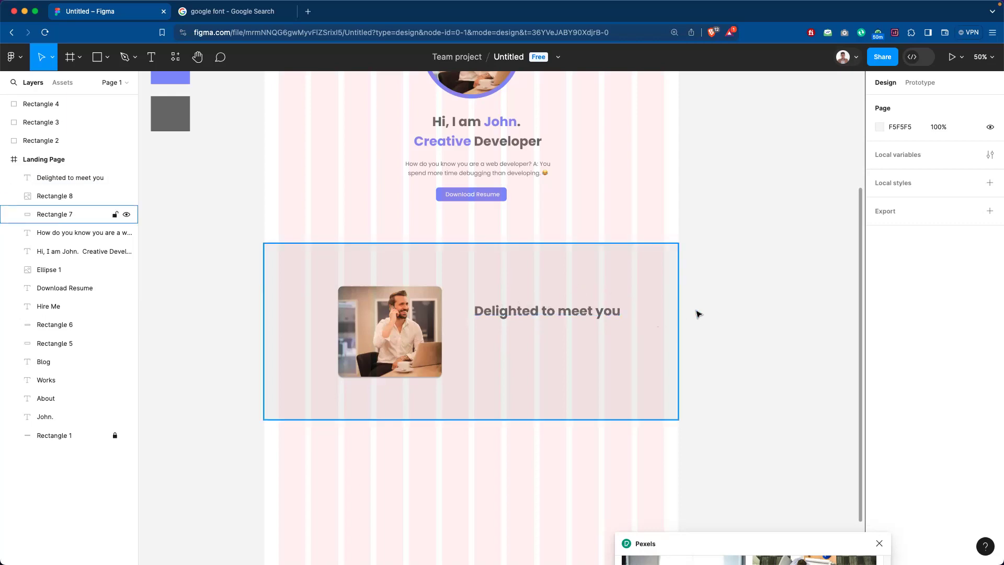
click(549, 312)
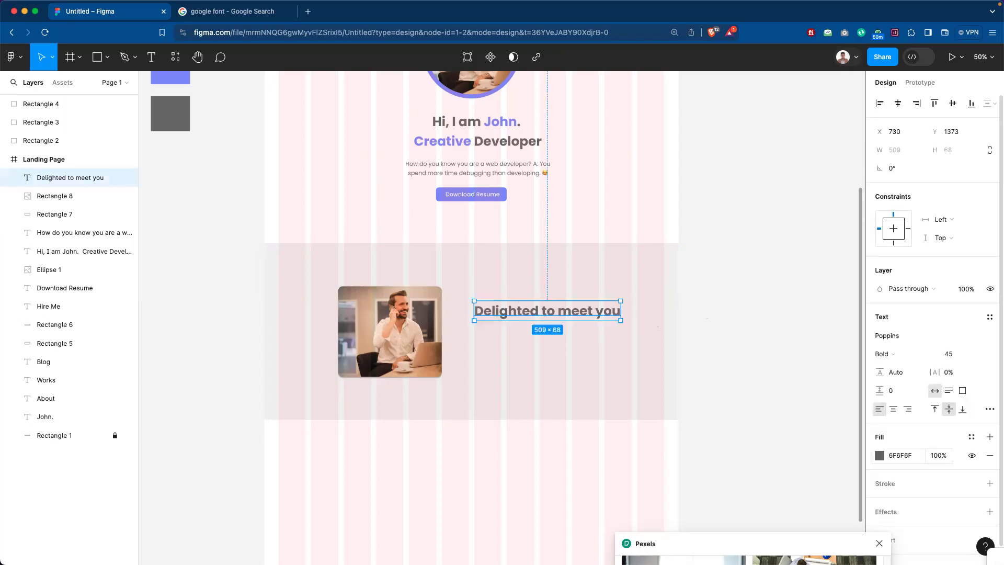
click(734, 205)
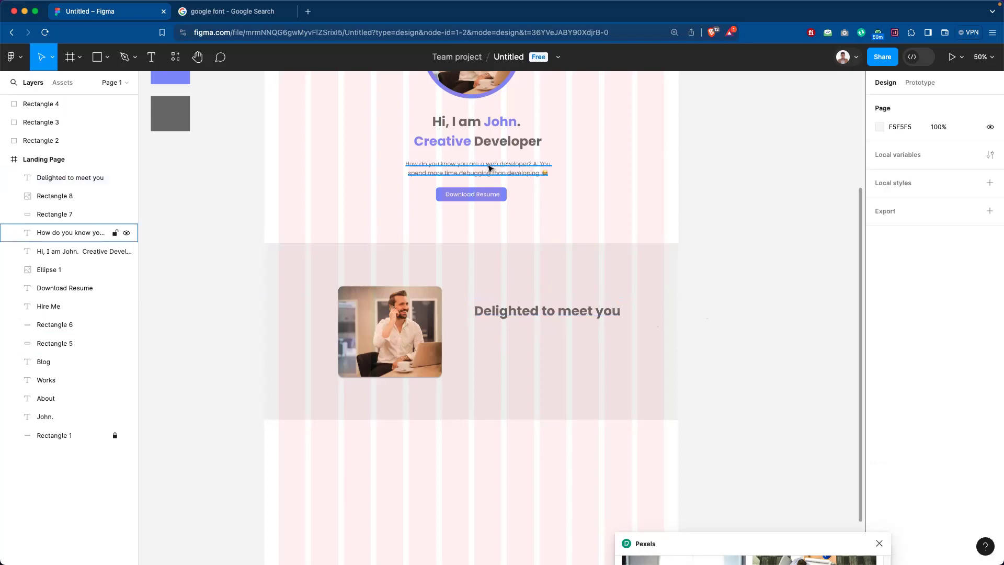
Duplicate the hero paragraph below the "Delighted to meet you" heading and bring the copy to the front.
click(490, 168)
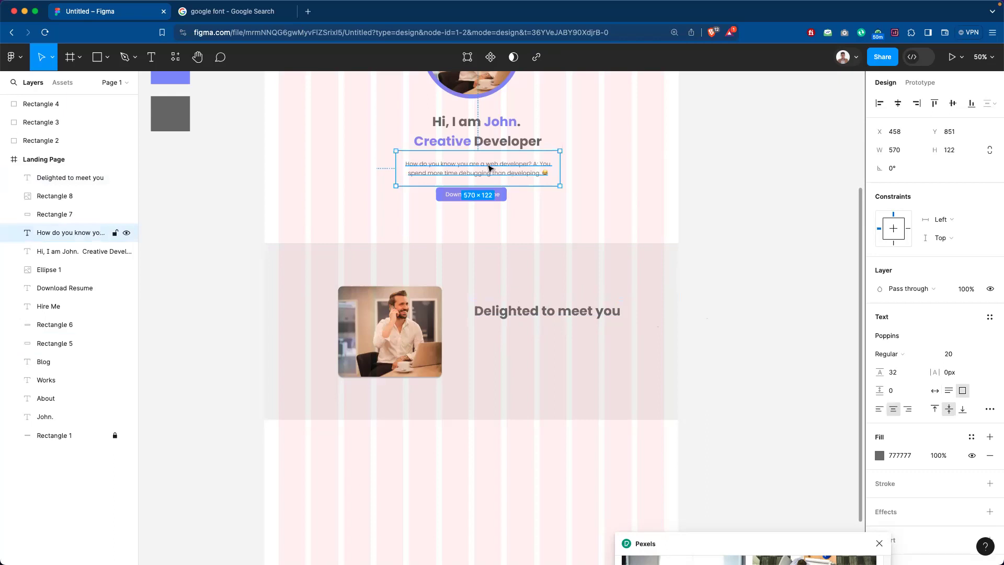
drag(490, 167, 580, 345)
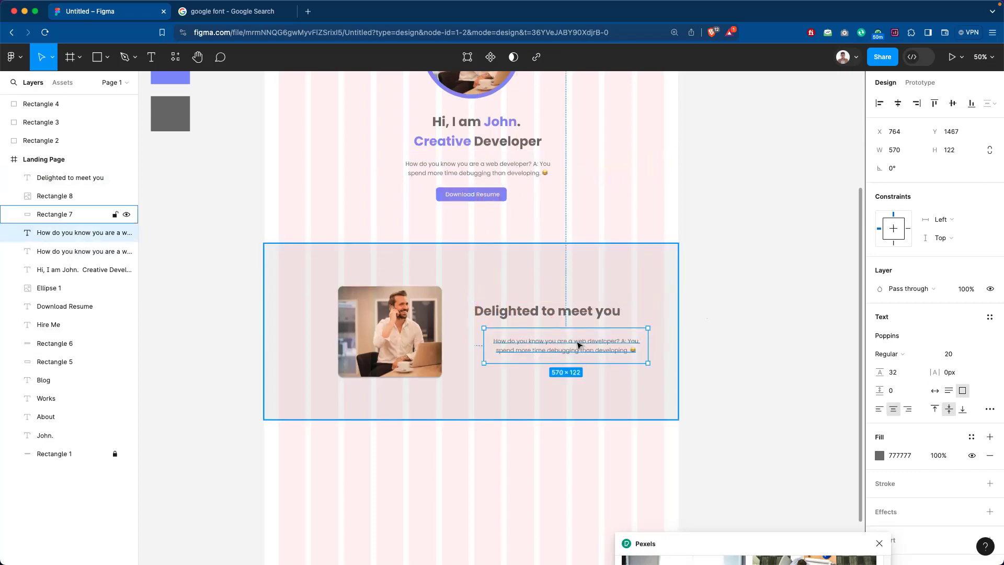
right_click(580, 345)
click(626, 316)
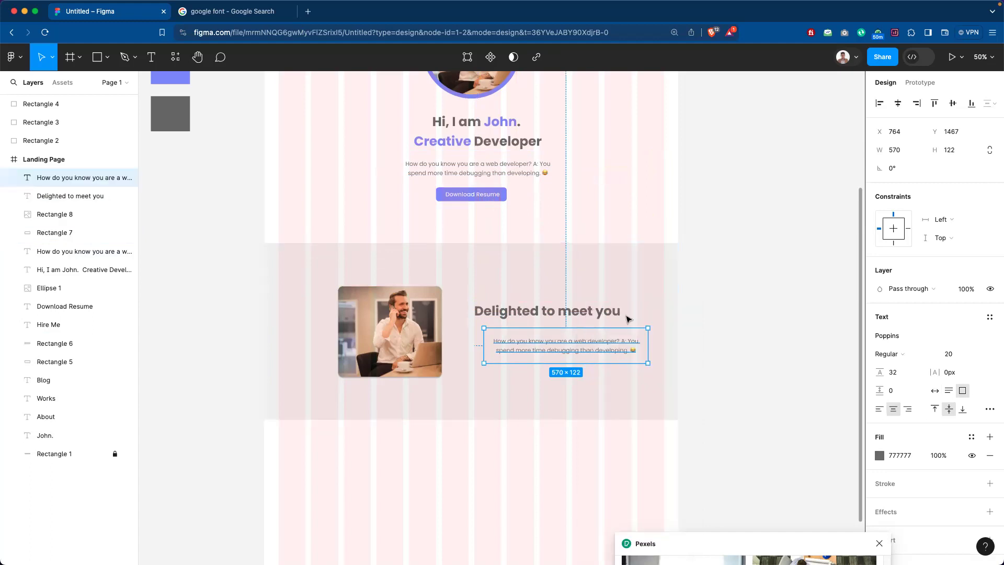
click(722, 340)
Left-align the copied paragraph's text and line it up under the heading at about X 730, Y 1446.
click(608, 340)
click(881, 411)
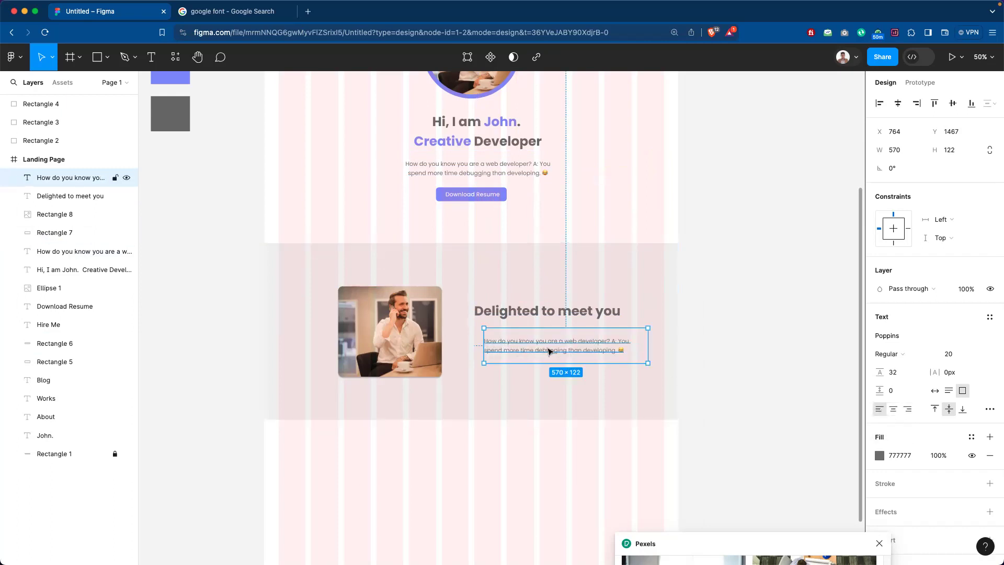
click(738, 326)
drag(598, 343, 594, 337)
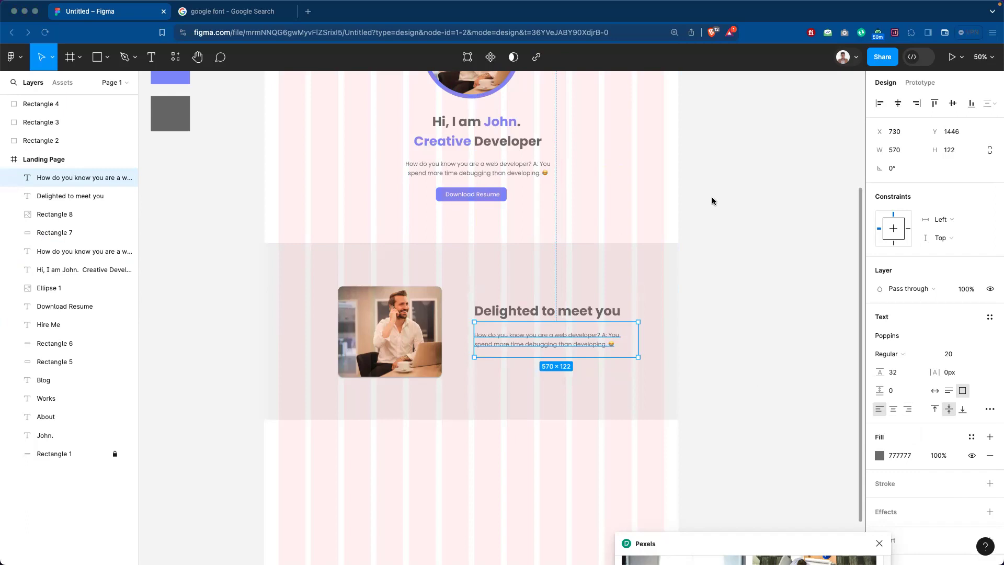
Replace the copied paragraph with the bio of a product designer living in San Francisco, ending "creative people that challenge the status quo.".
double_click(570, 336)
key(BackSpace)
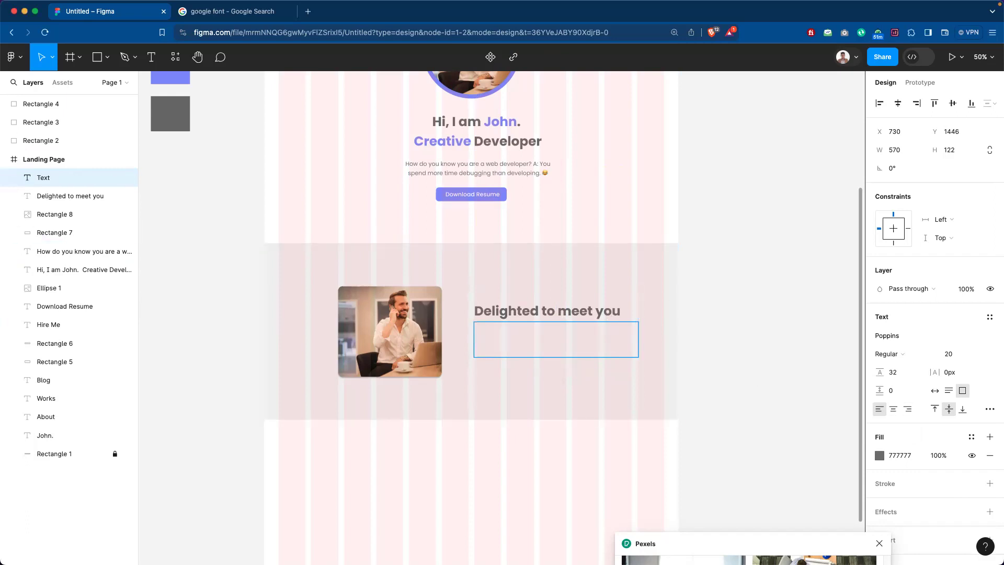
text(I'm a John product designer living in San Francisco, CA. UX is central to everything I do. I love to work on meaningful projects with inspiring, creative people that challenge the status quo.)
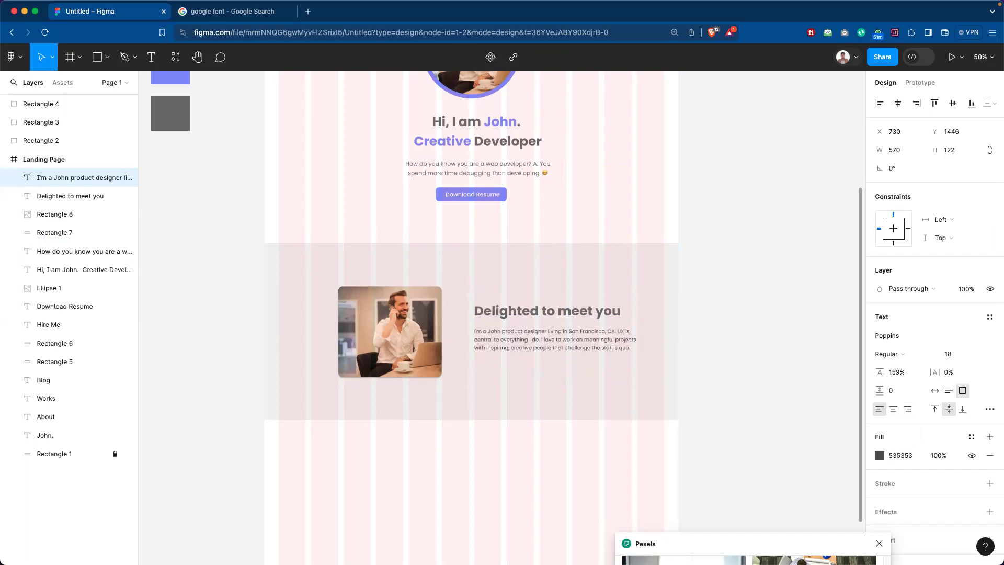
key(Escape)
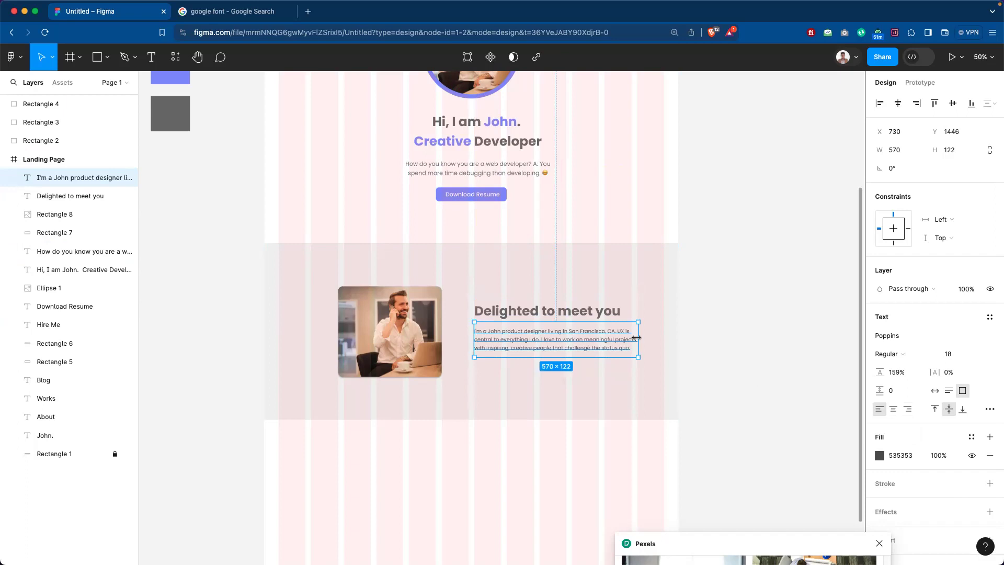
Narrow the bio paragraph's text box to a width of 453 so that its text wraps onto four lines.
drag(625, 337, 625, 337)
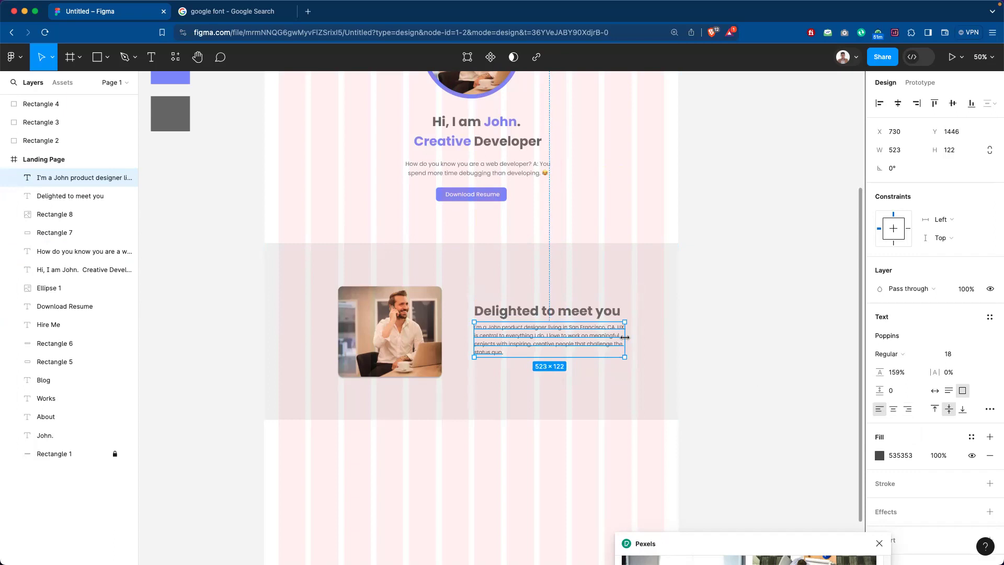
drag(625, 337, 634, 339)
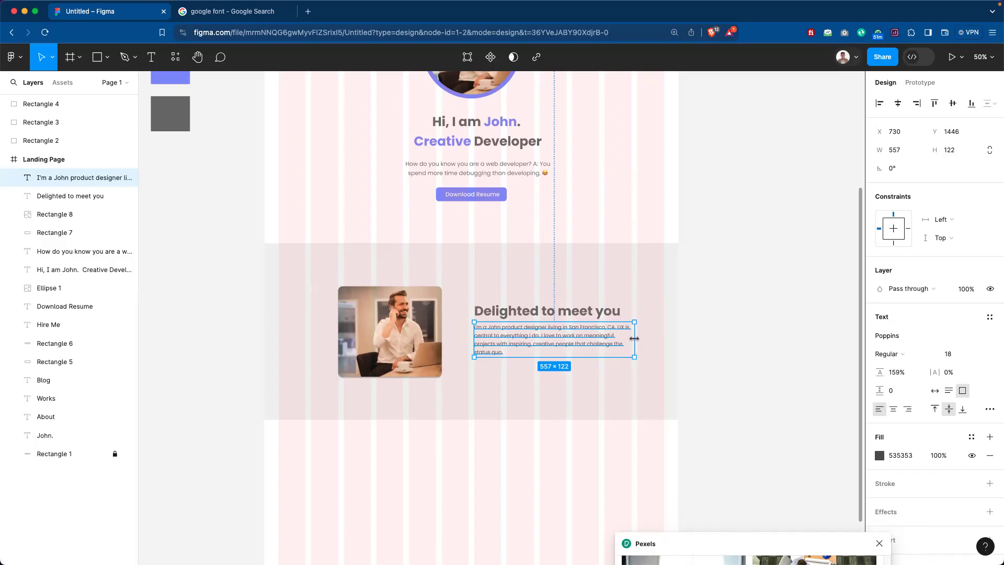
drag(623, 337, 599, 336)
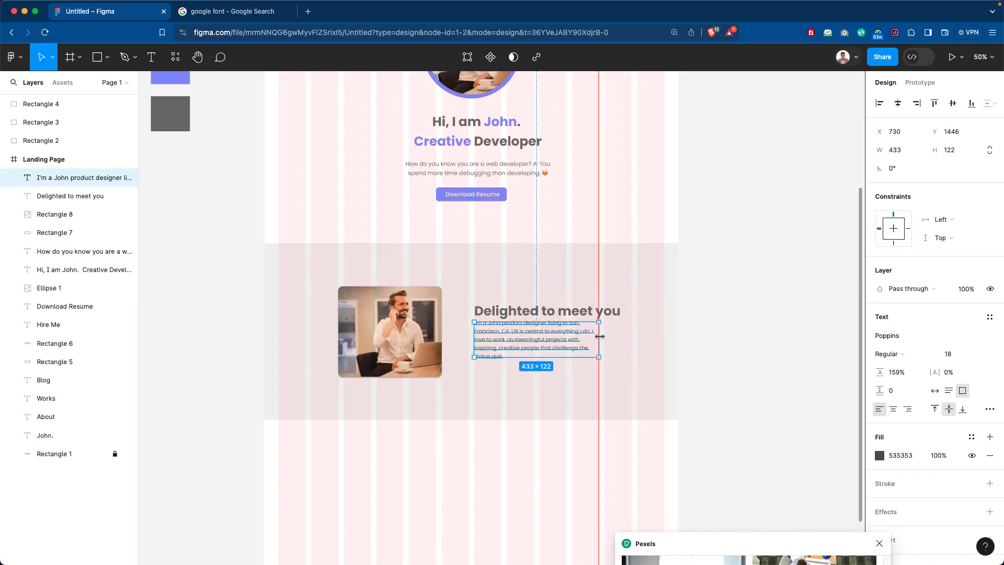
drag(600, 337, 604, 337)
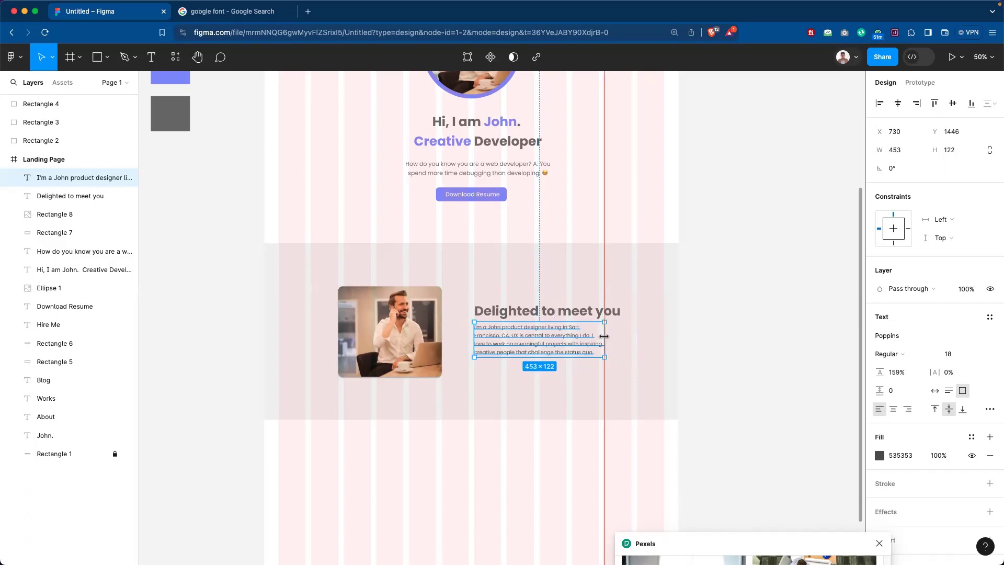
click(738, 341)
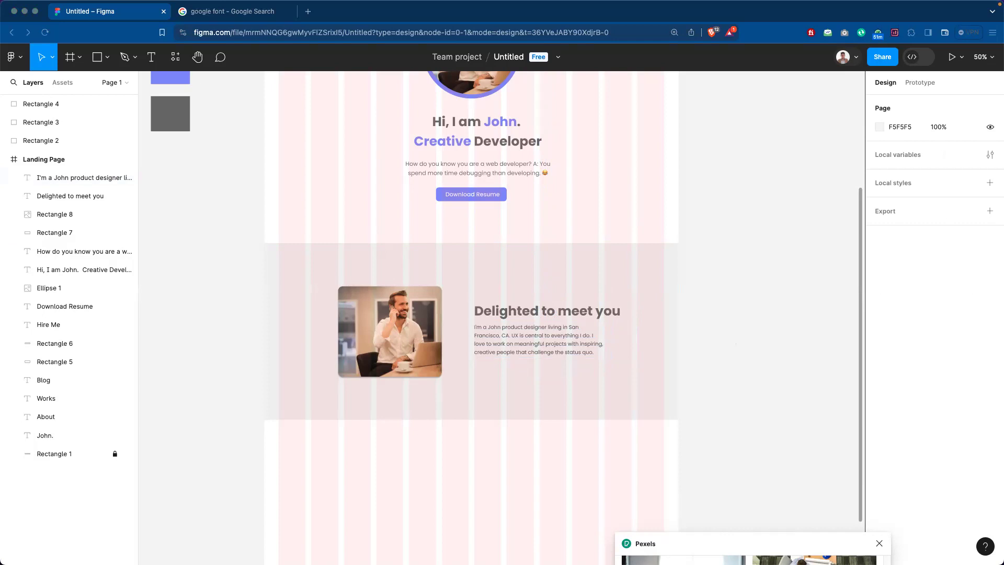
Set the font size of the "Delighted to meet you" heading to 40.
click(573, 310)
click(959, 357)
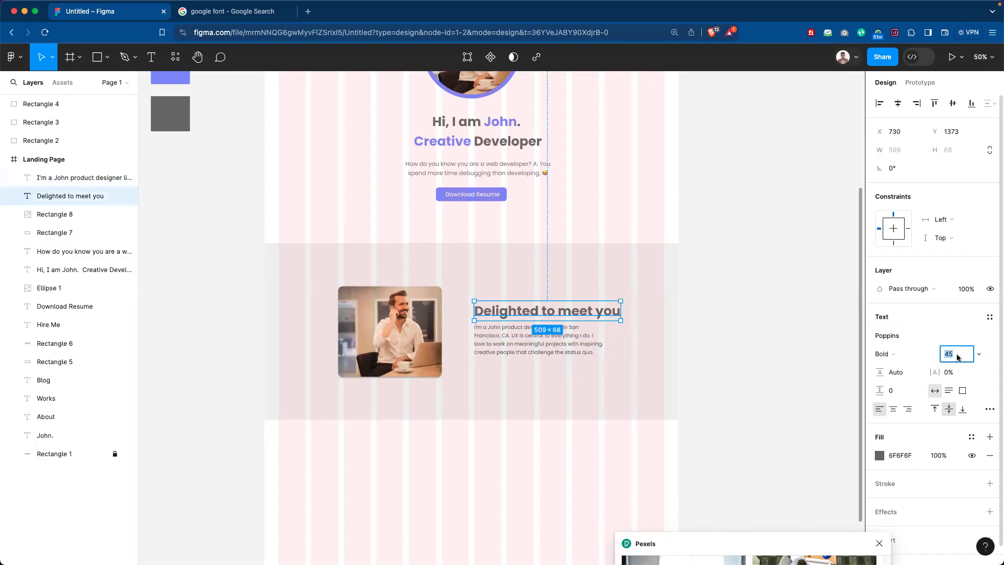
text(4)
key(Return)
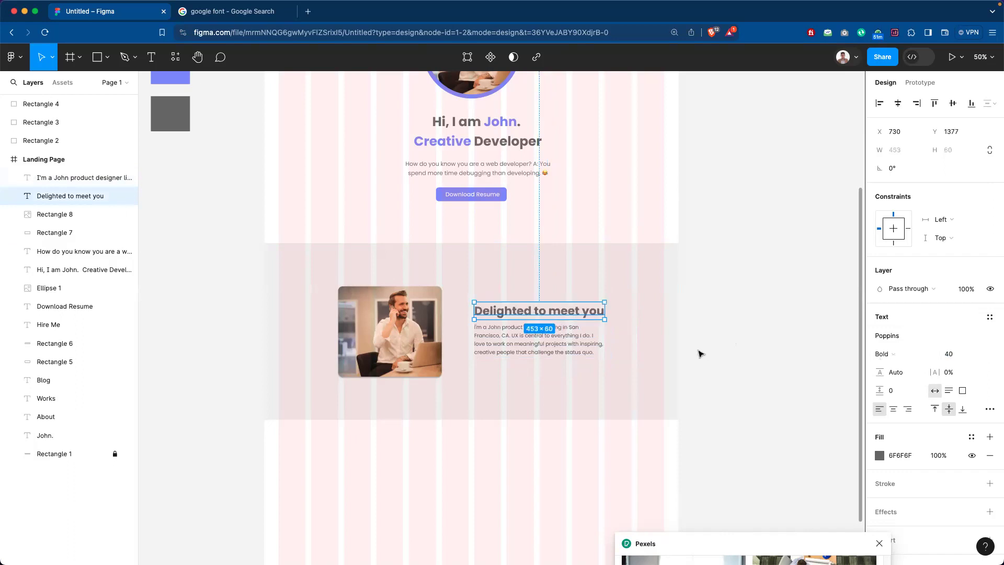
click(694, 306)
Nudge the bio paragraph down to Y 1458 to widen the gap below the heading.
scroll(753, 392, left, 3)
scroll(753, 393, up, 1)
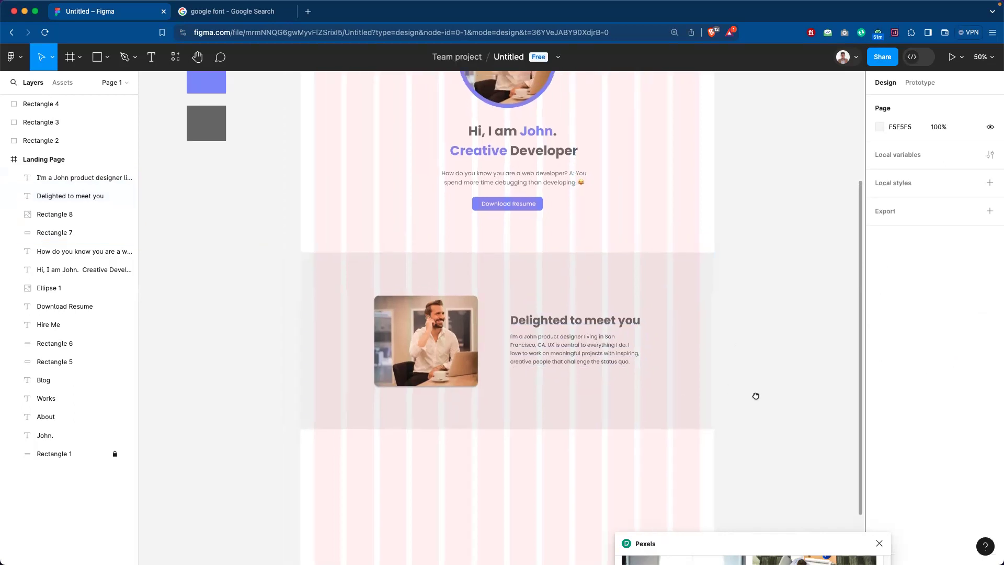
click(598, 333)
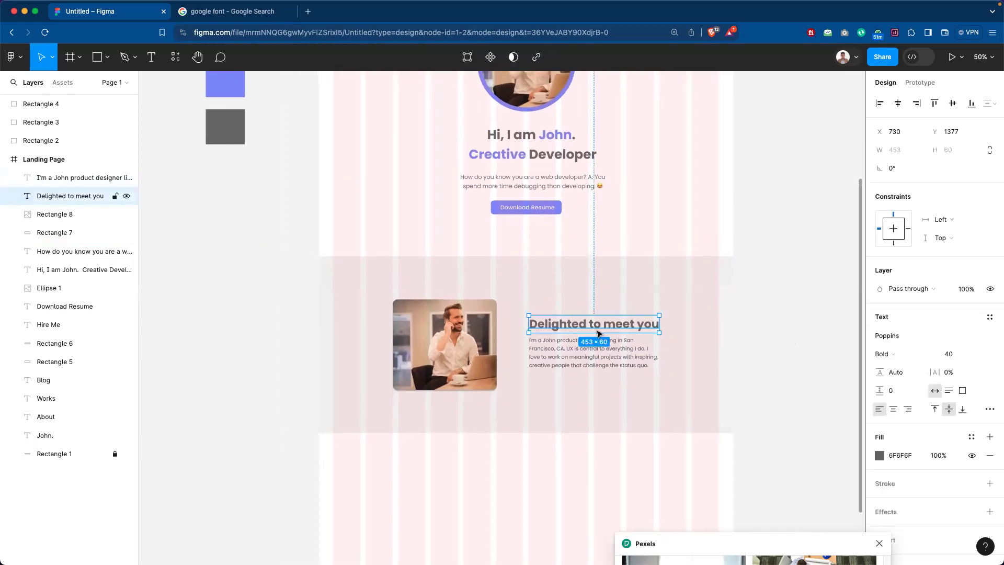
click(589, 365)
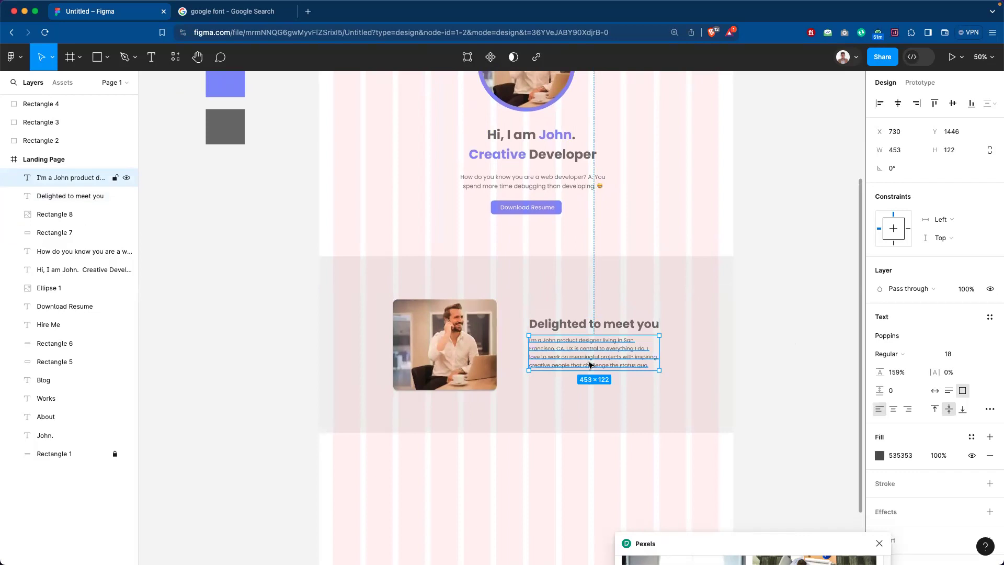
key(shift+Down)
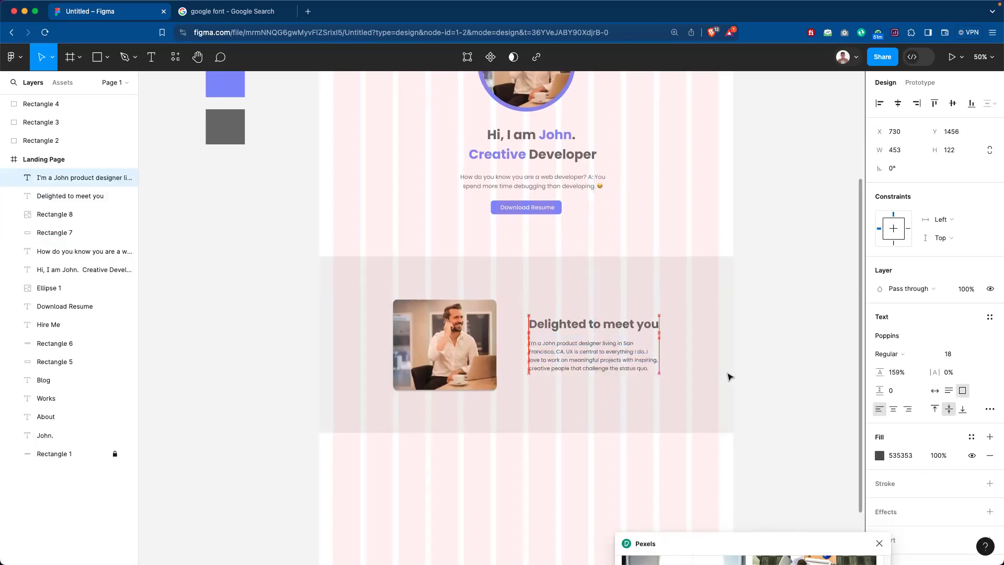
click(765, 367)
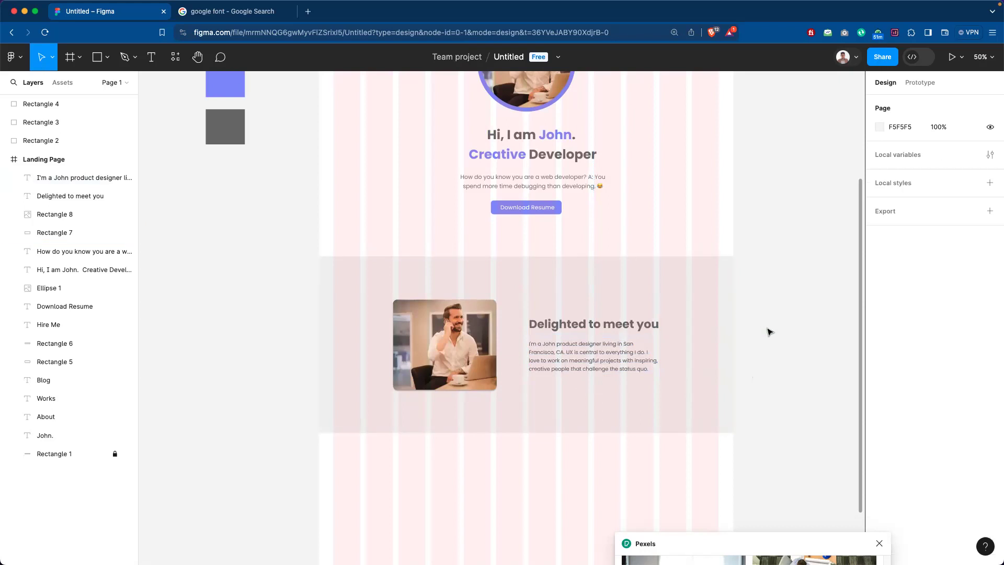
click(577, 327)
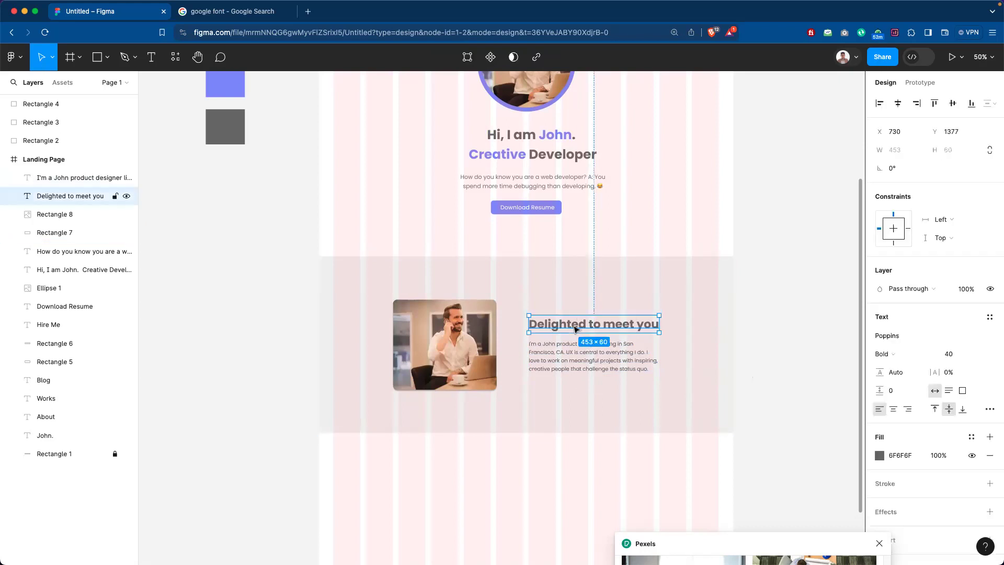
shift+click(580, 356)
mouse_move(580, 355)
mouse_down()
mouse_move(581, 363)
mouse_move(580, 354)
mouse_up()
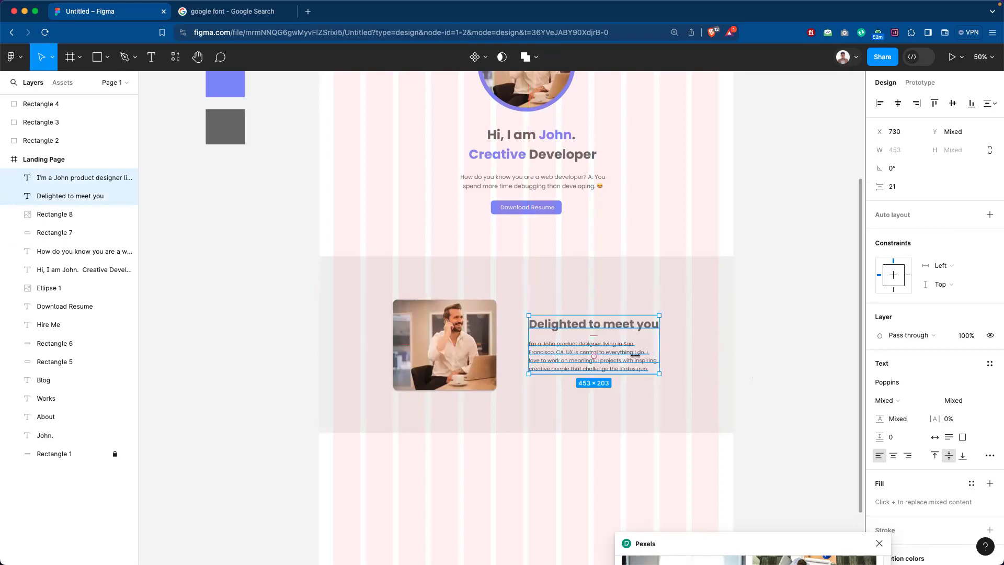
click(688, 325)
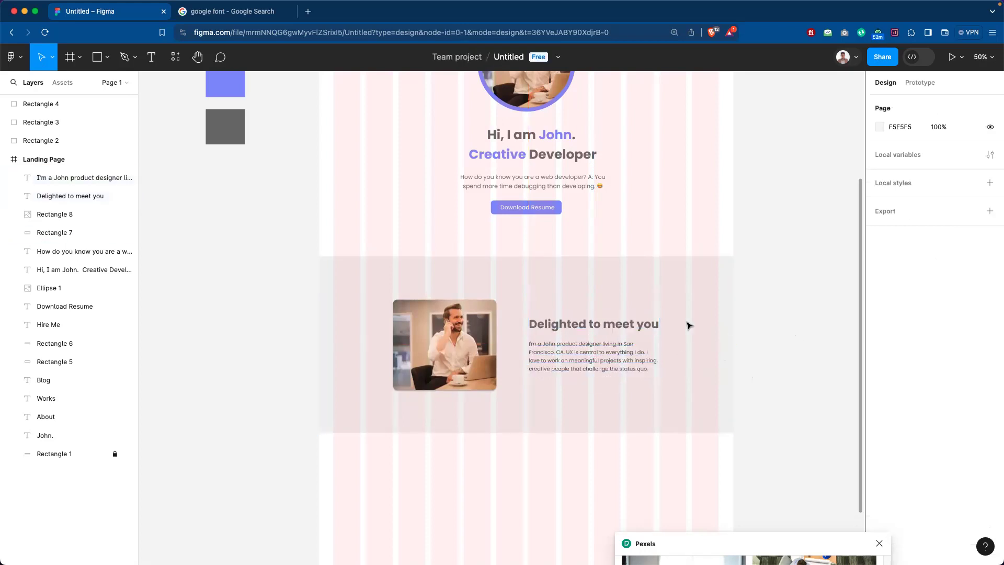
click(629, 325)
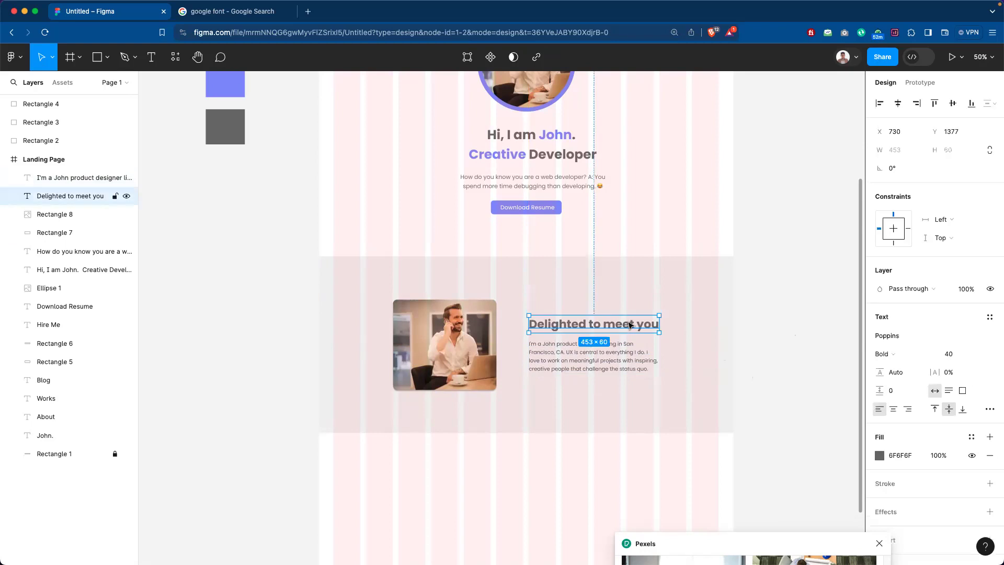
click(779, 302)
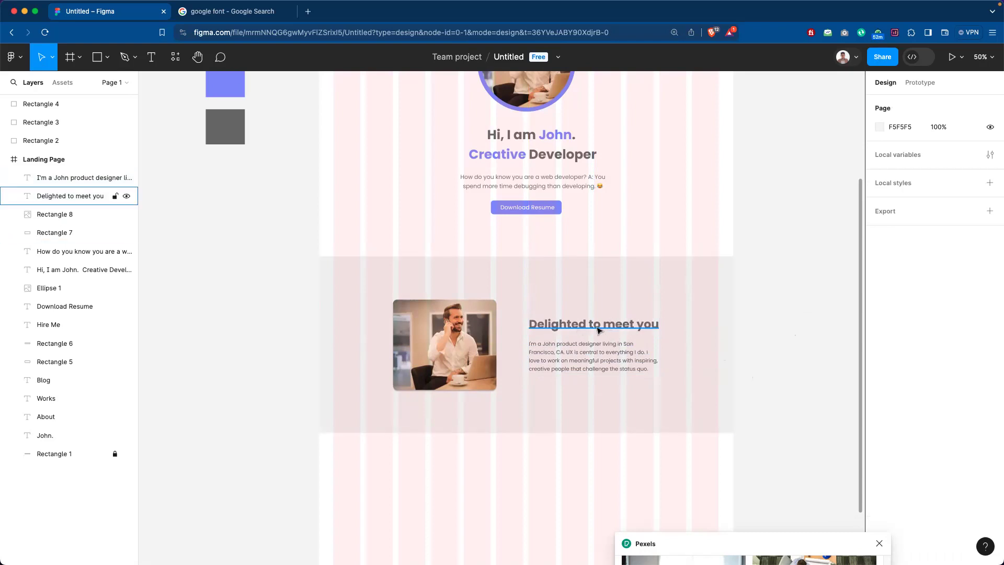
Recolor only the words "meet you" in the about heading with the document's purple accent color 878CFF.
click(601, 327)
double_click(599, 325)
click(598, 324)
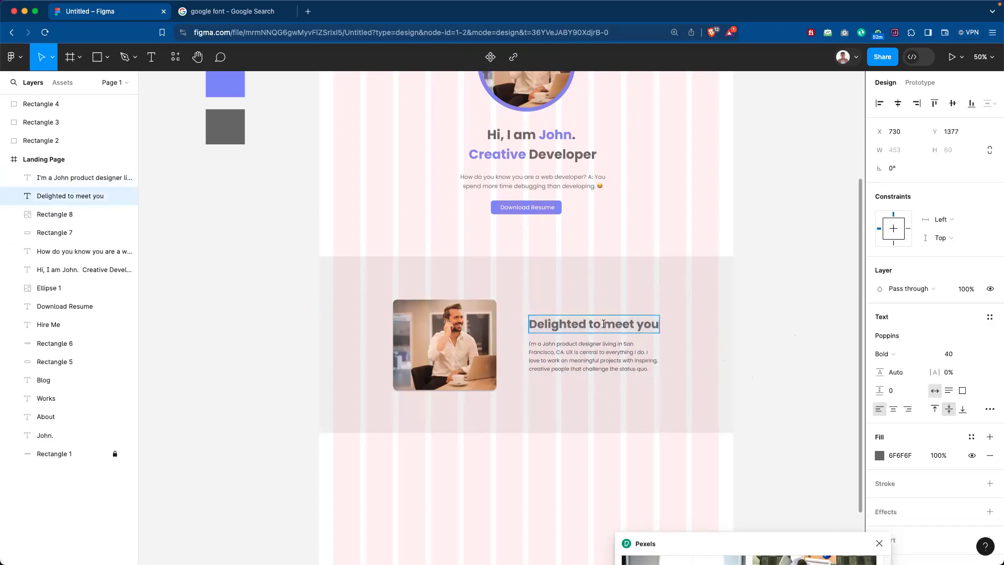
drag(602, 324, 660, 325)
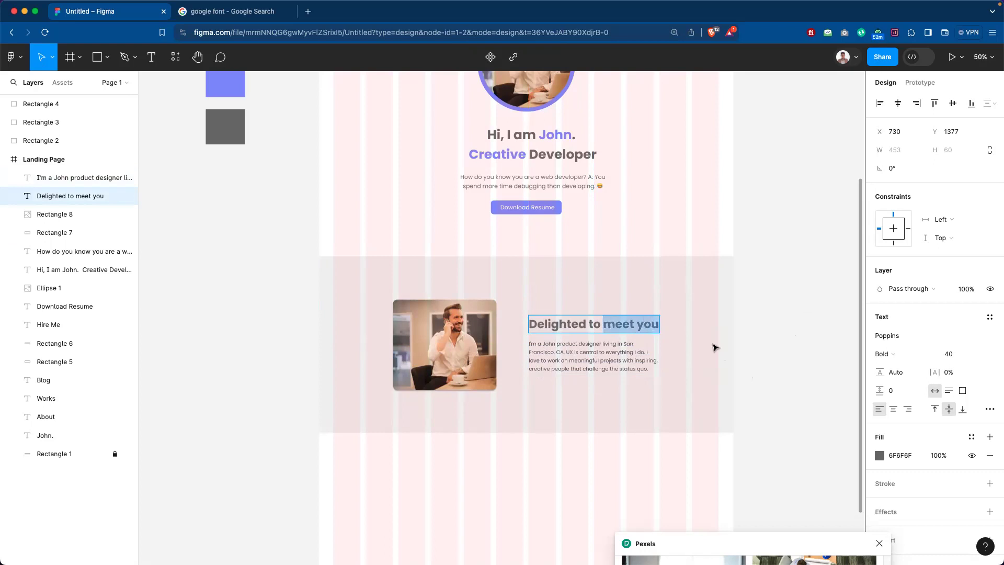
click(880, 455)
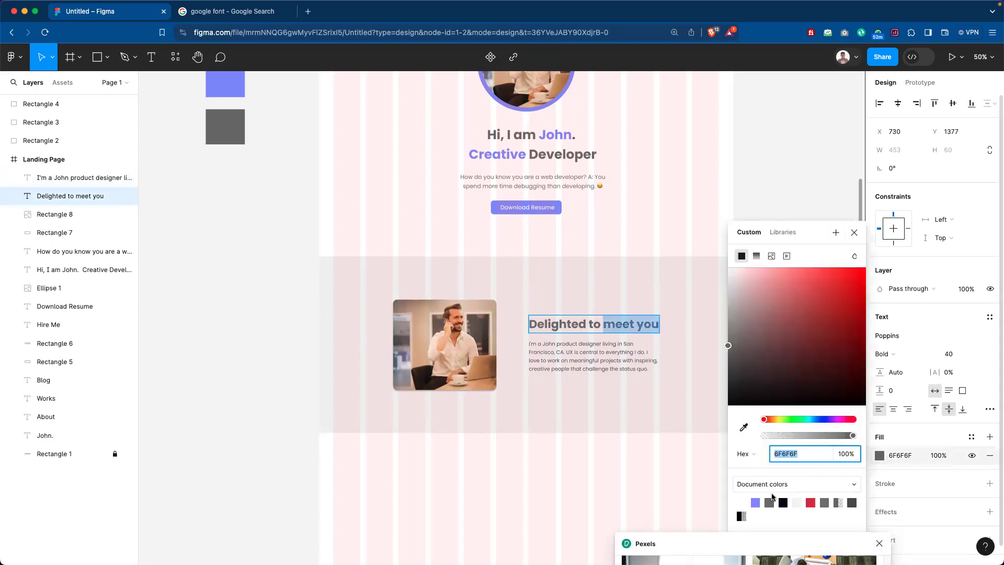
click(755, 502)
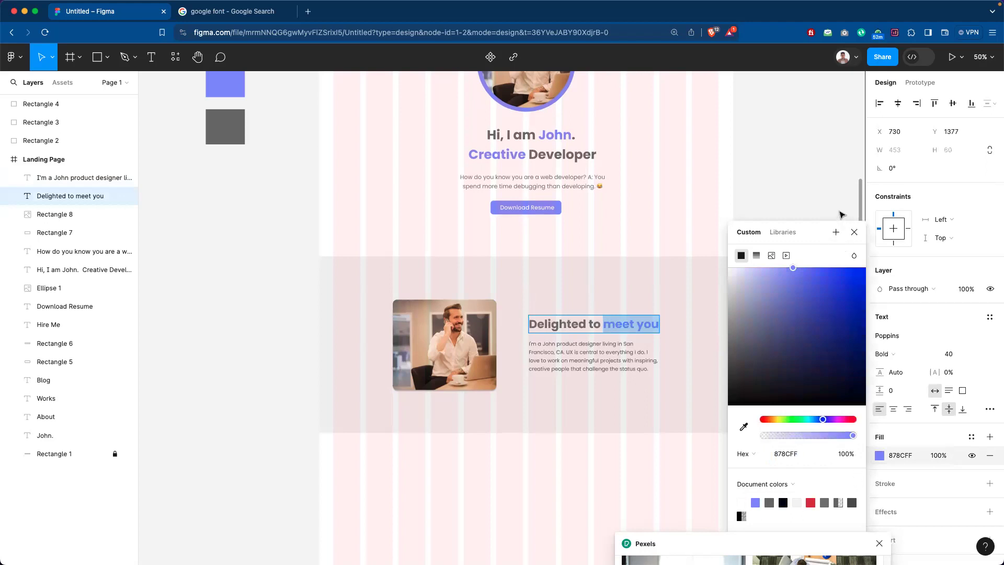
key(Escape)
click(814, 346)
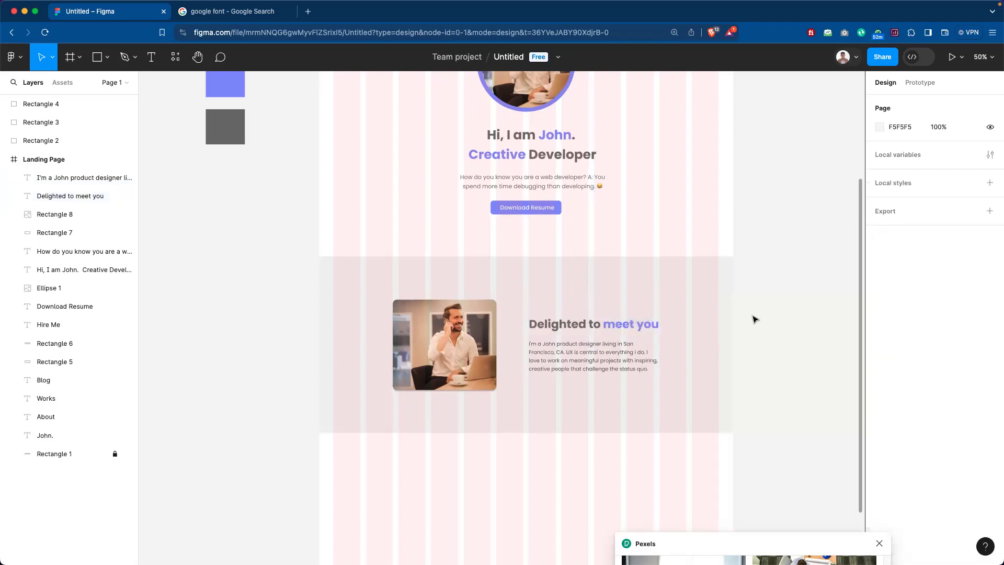
Review the landing page layout from the navigation bar's About link down to the about section.
scroll(762, 457, down, 3)
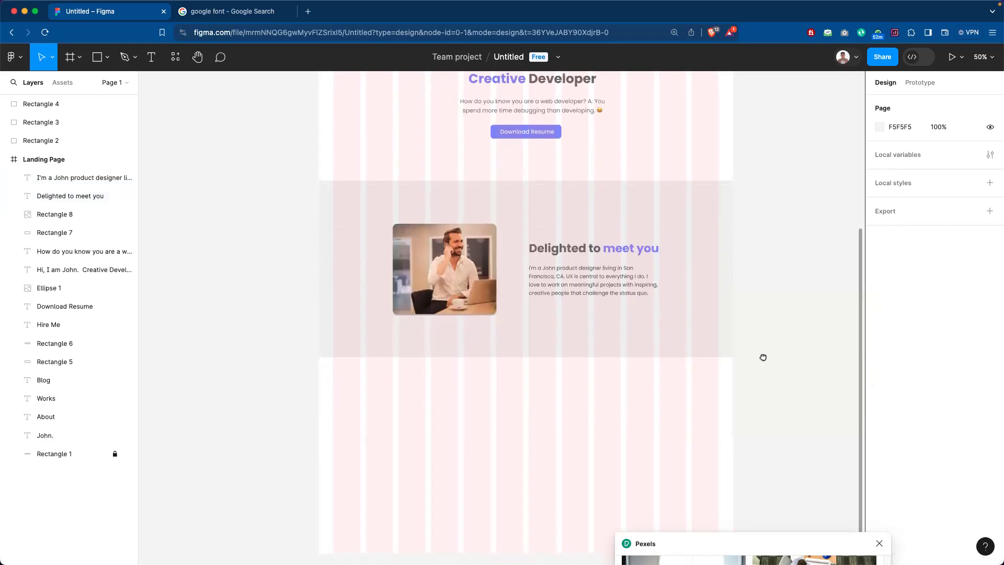
scroll(659, 294, down, 4)
scroll(672, 306, up, 9)
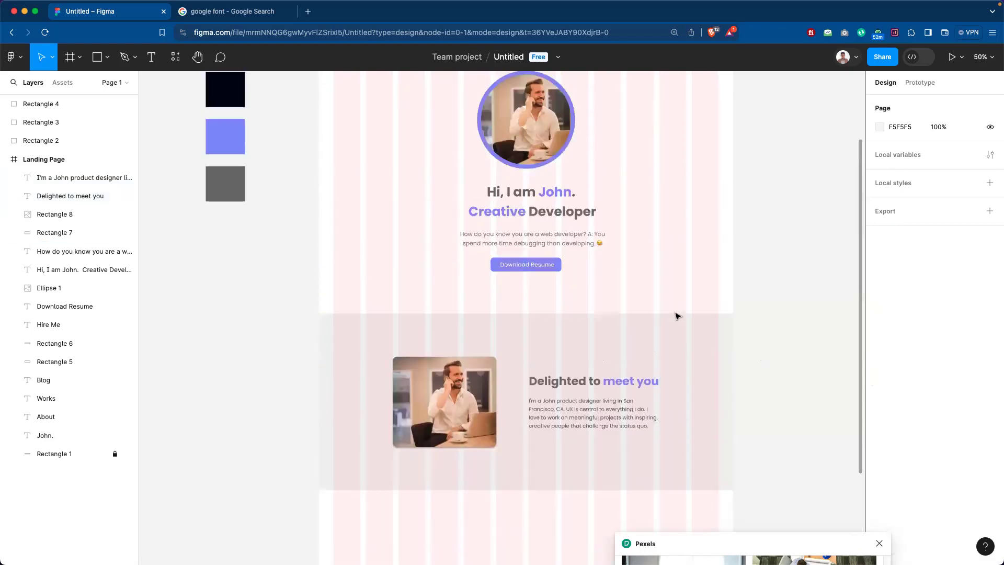
scroll(648, 285, up, 7)
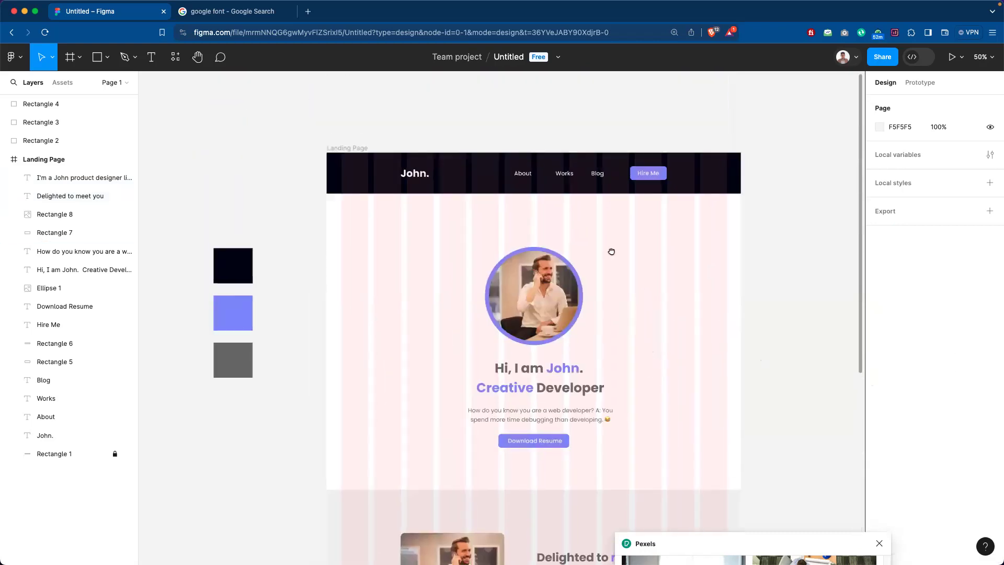
click(525, 179)
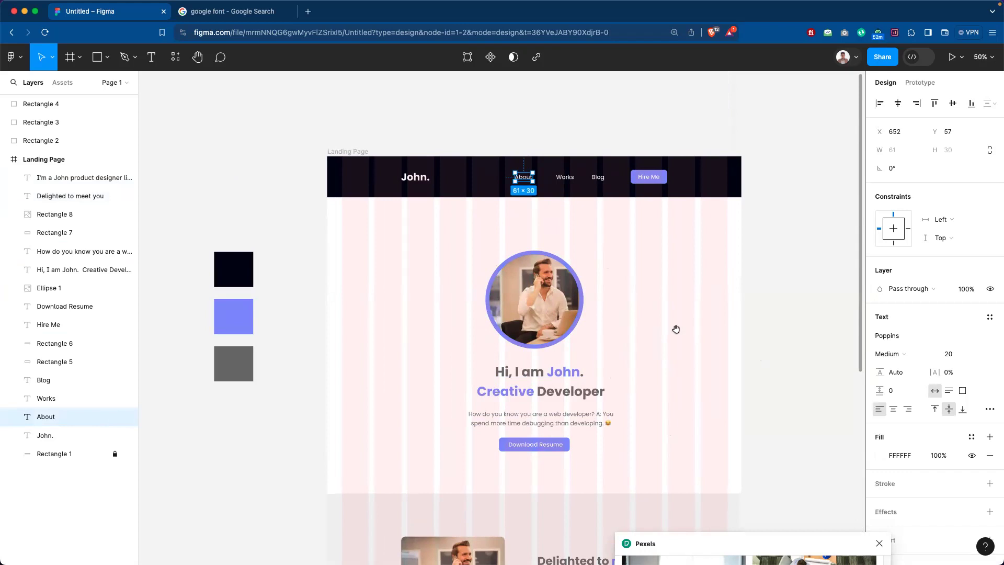
scroll(649, 248, down, 3)
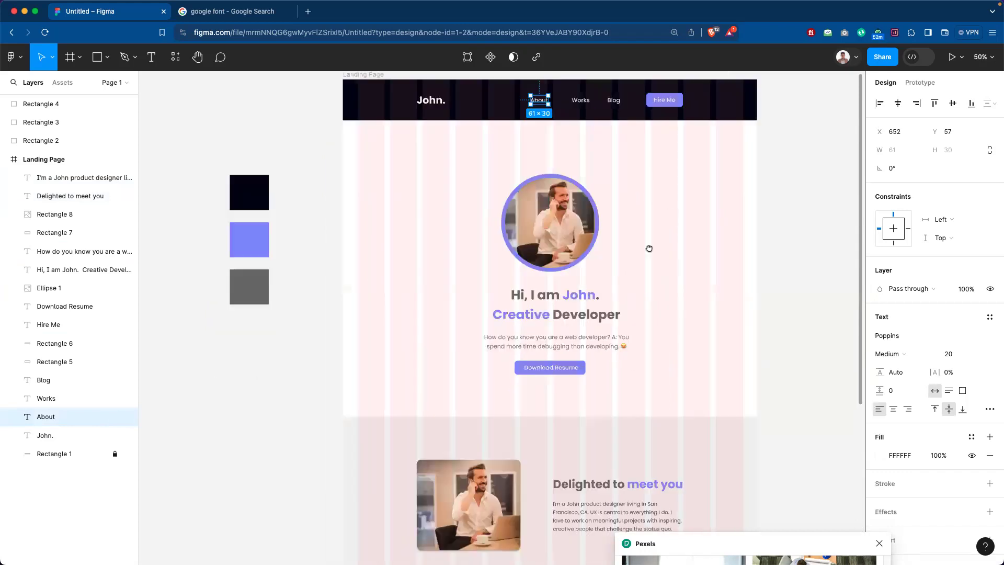
scroll(649, 248, down, 6)
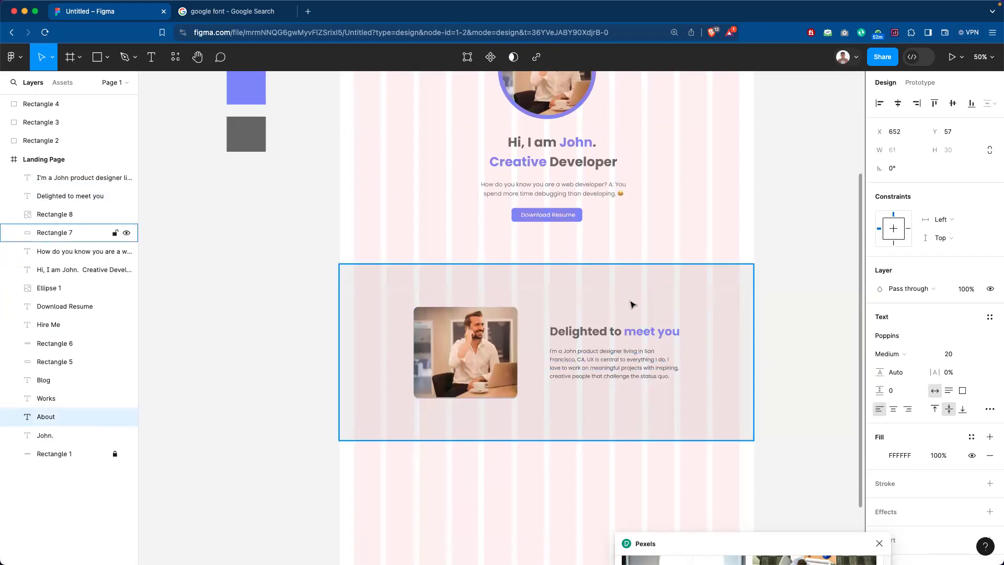
Justify the text of the bio paragraph below the "Delighted to meet you" heading.
click(650, 368)
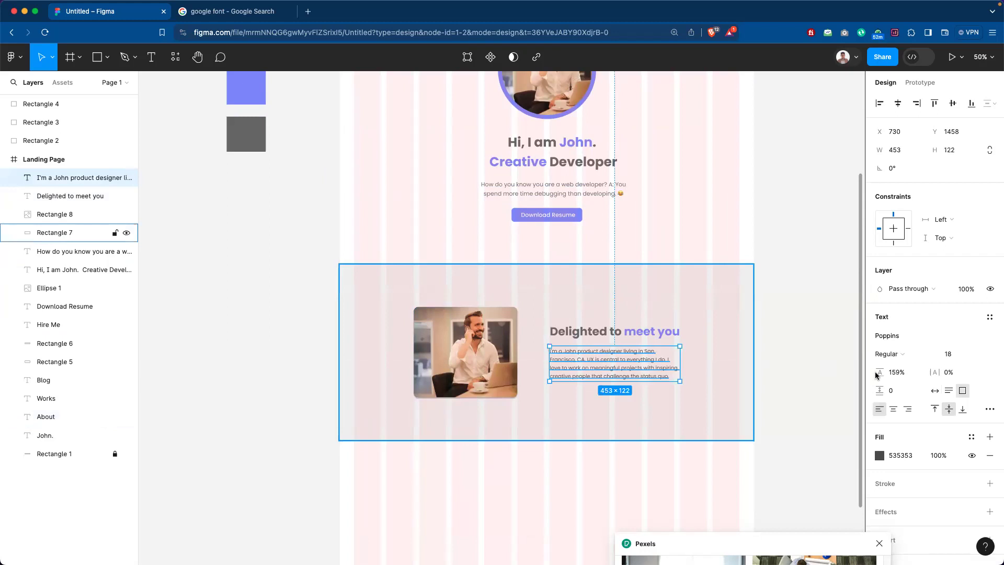
click(988, 411)
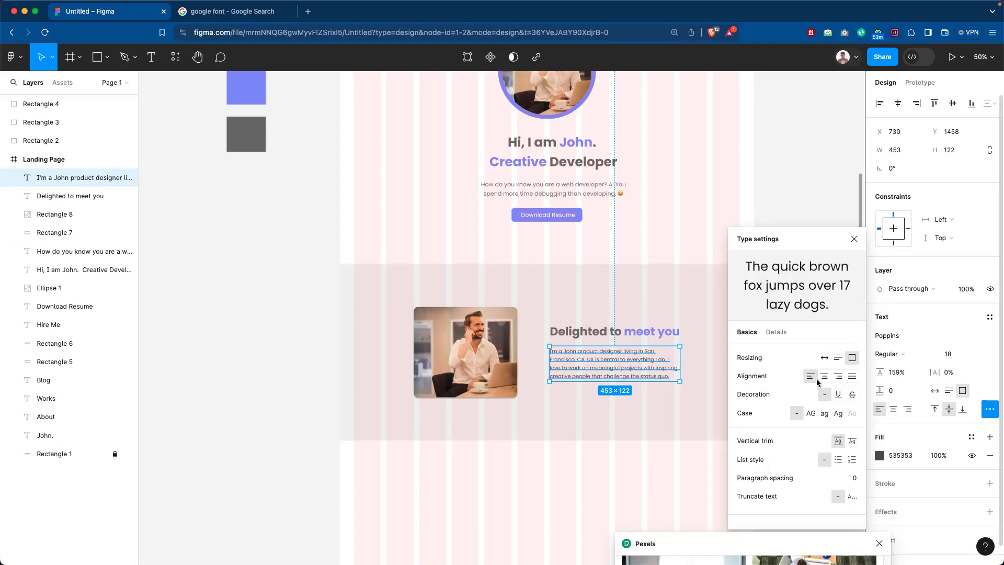
click(848, 380)
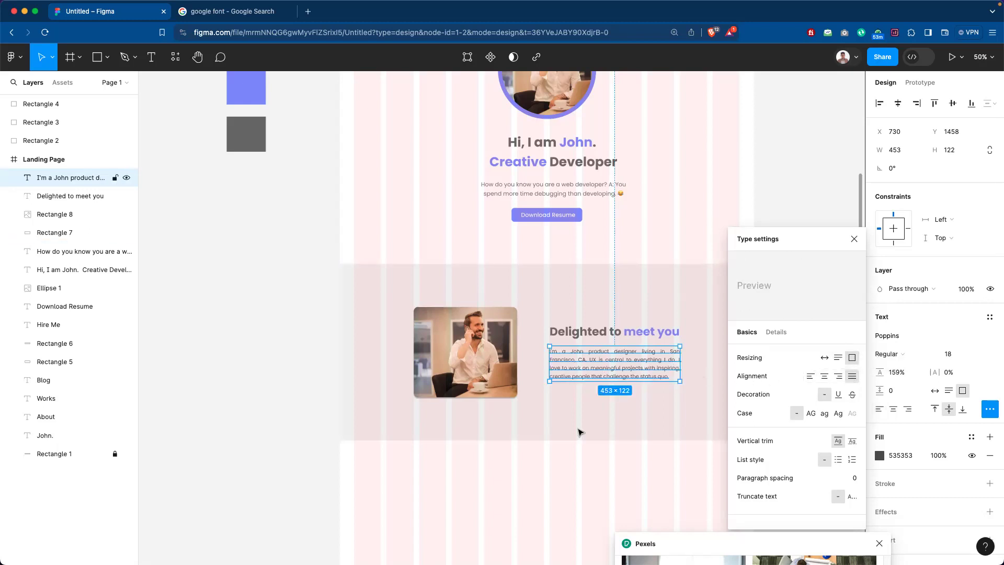
click(600, 479)
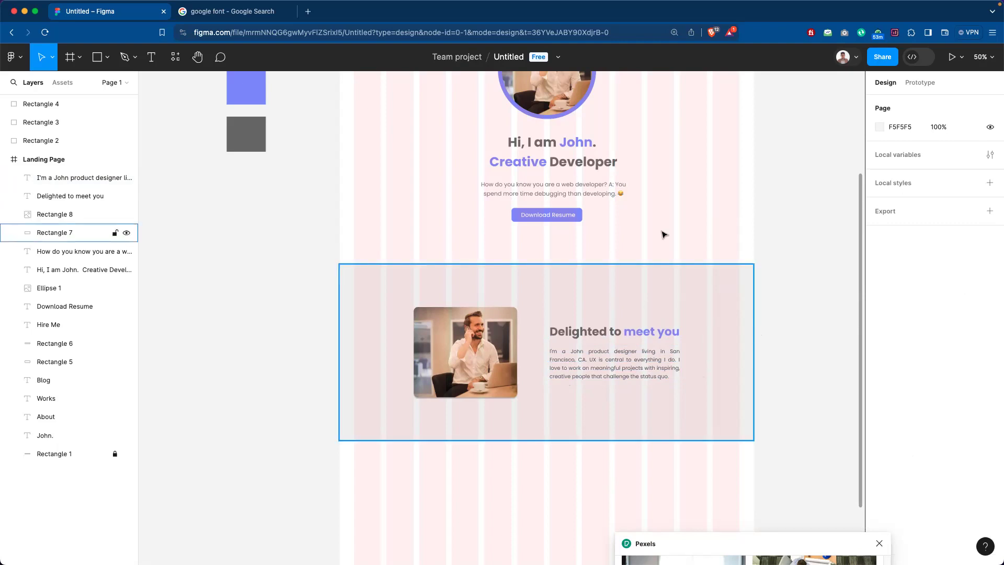
Open the Fiverr website in a new private browser window.
scroll(605, 295, up, 5)
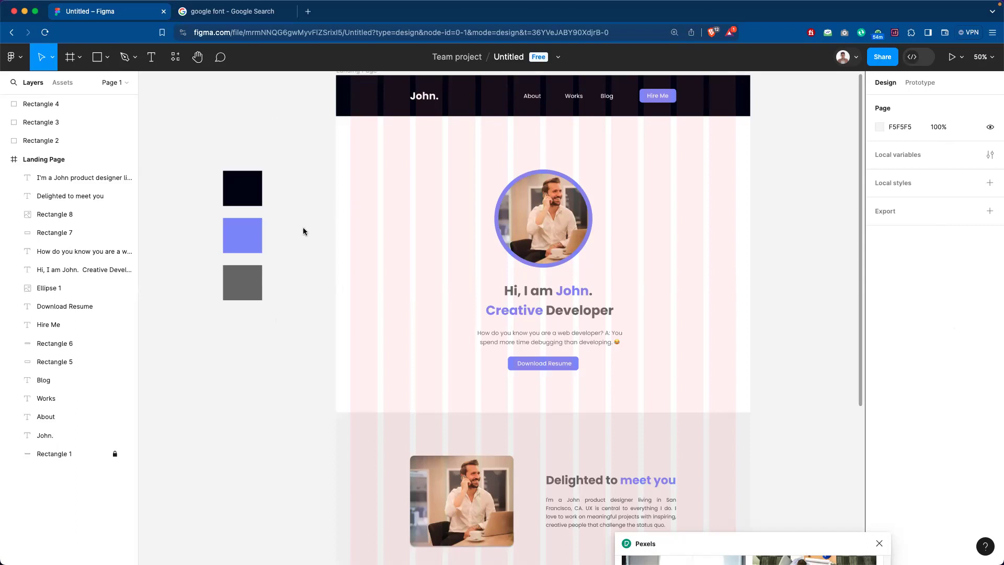
scroll(422, 242, down, 5)
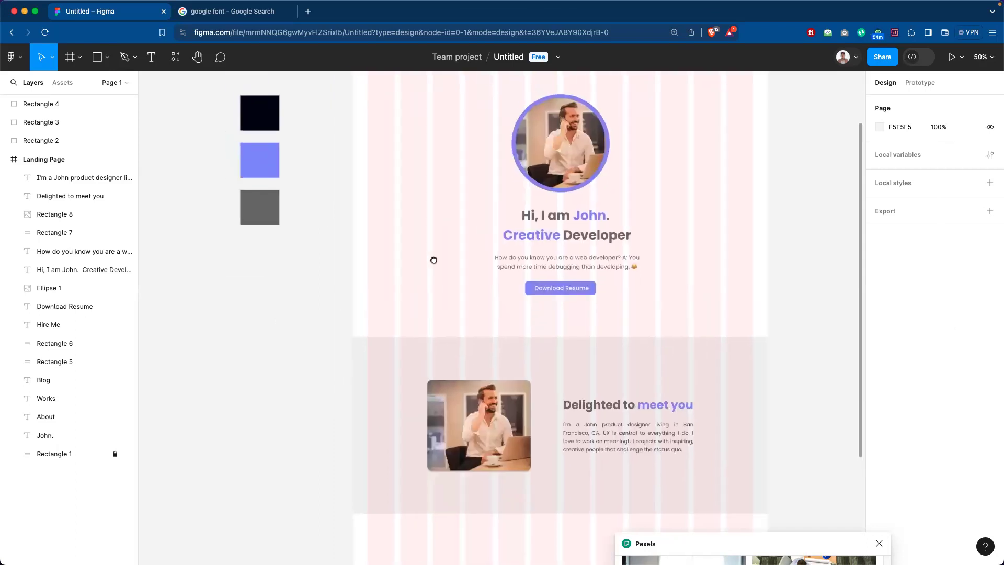
click(308, 12)
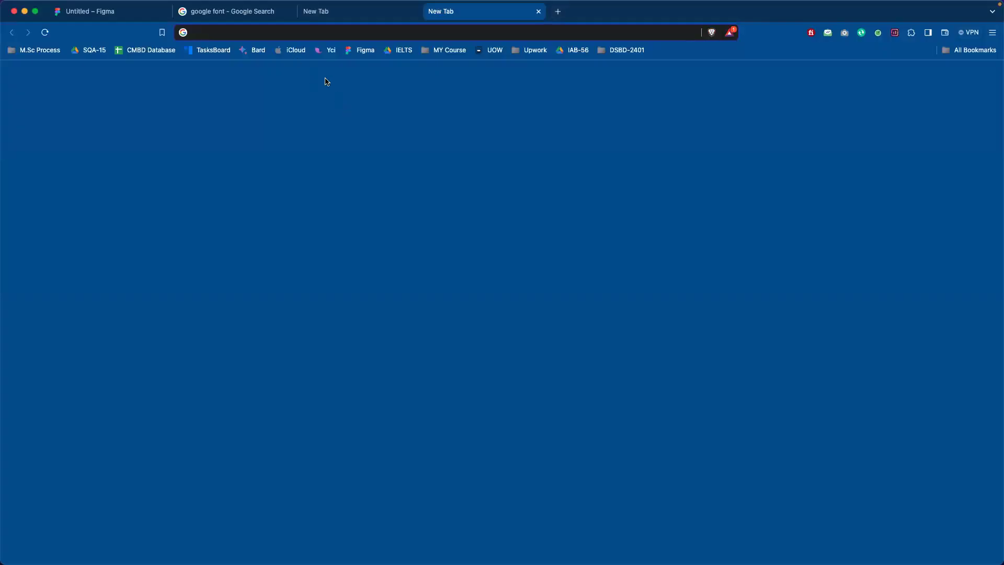
click(367, 16)
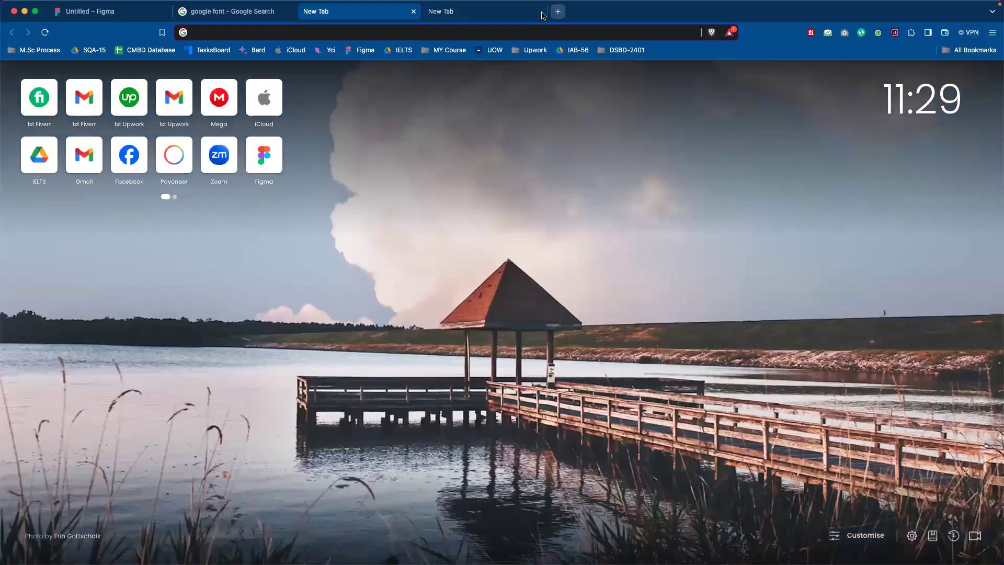
click(539, 12)
key(super+shift+n)
text(fiver)
key(Return)
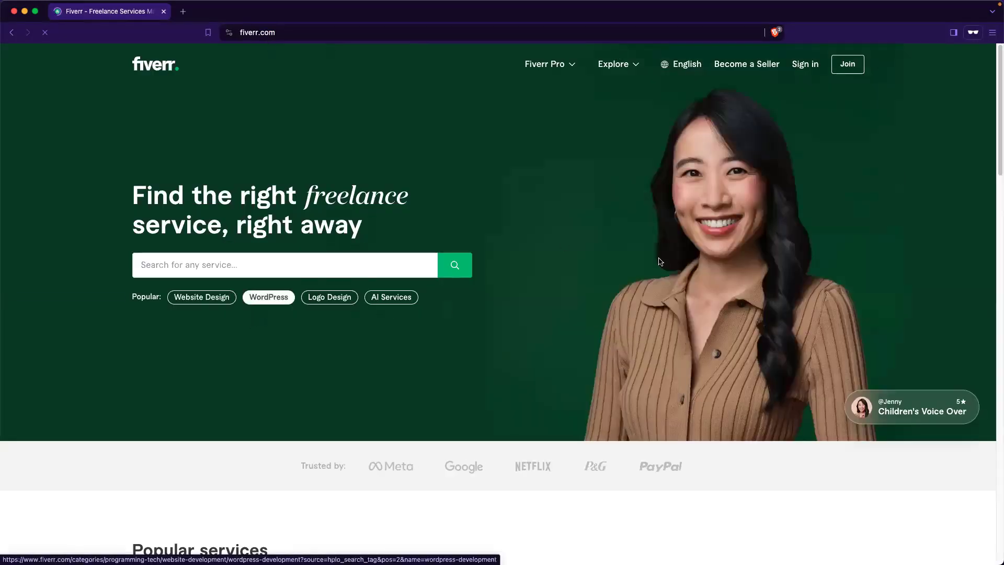
Open the Graphics & Design category from the Fiverr home page footer and dismiss the popup covering the page.
scroll(613, 418, down, 15)
scroll(615, 419, down, 20)
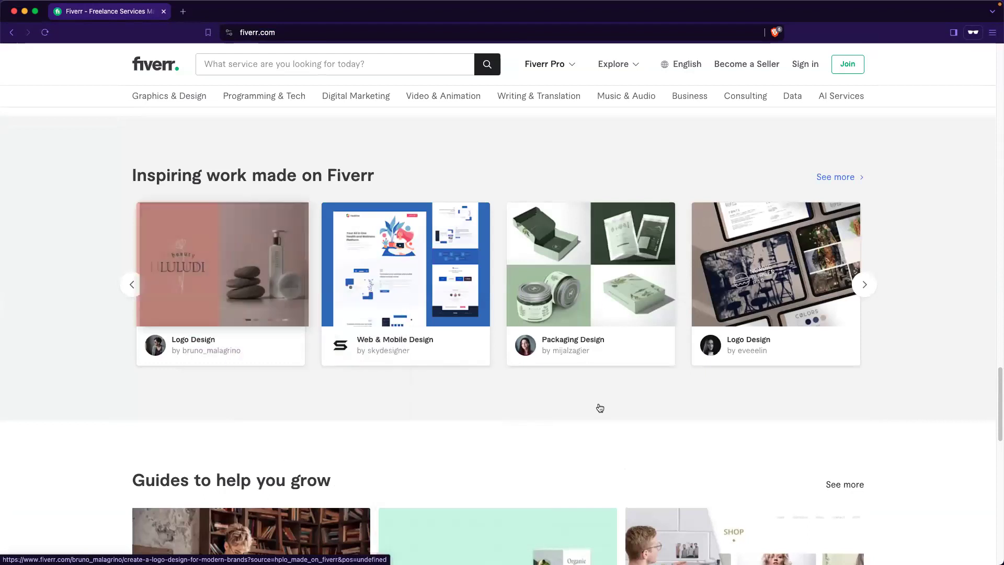
scroll(606, 413, down, 10)
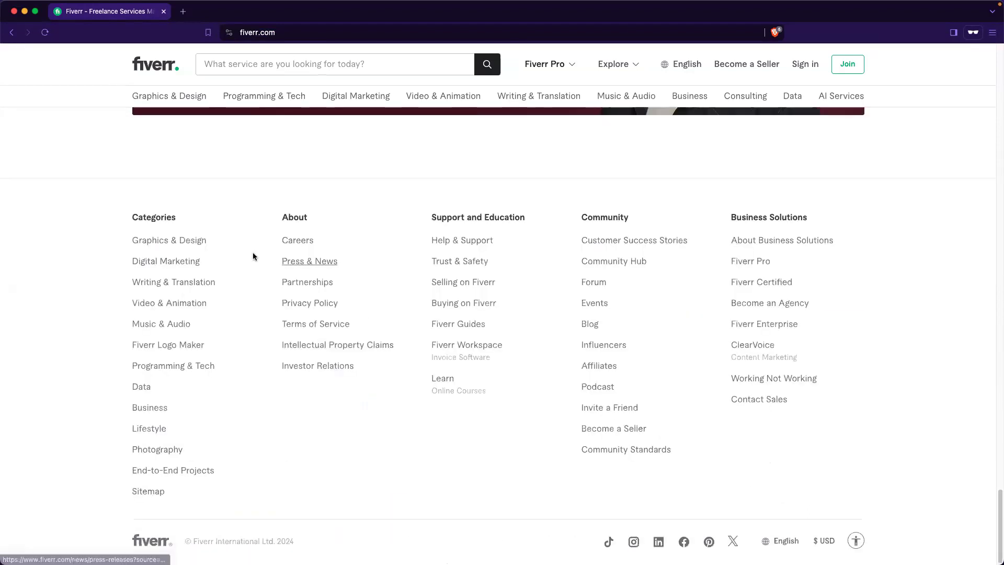
click(198, 246)
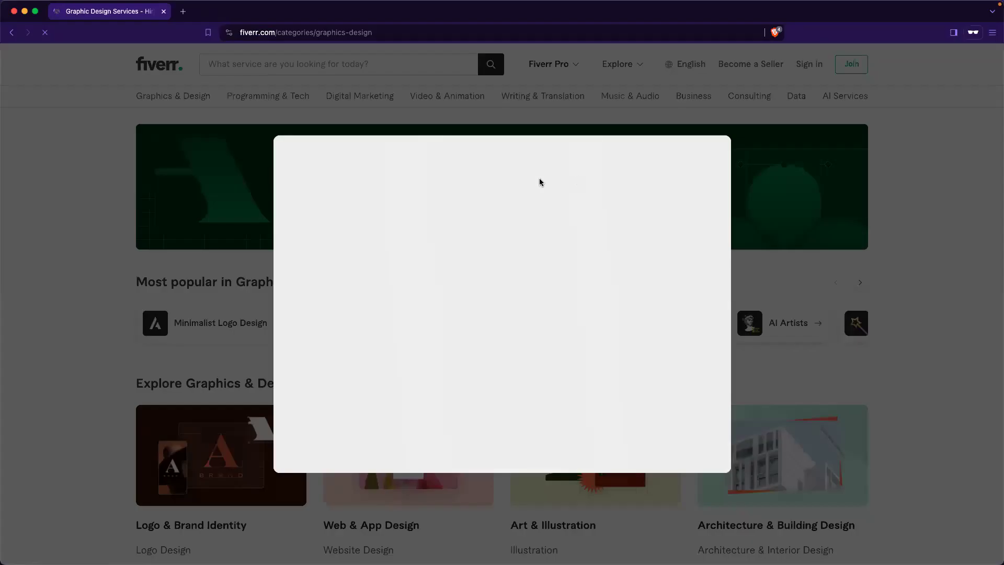
key(Escape)
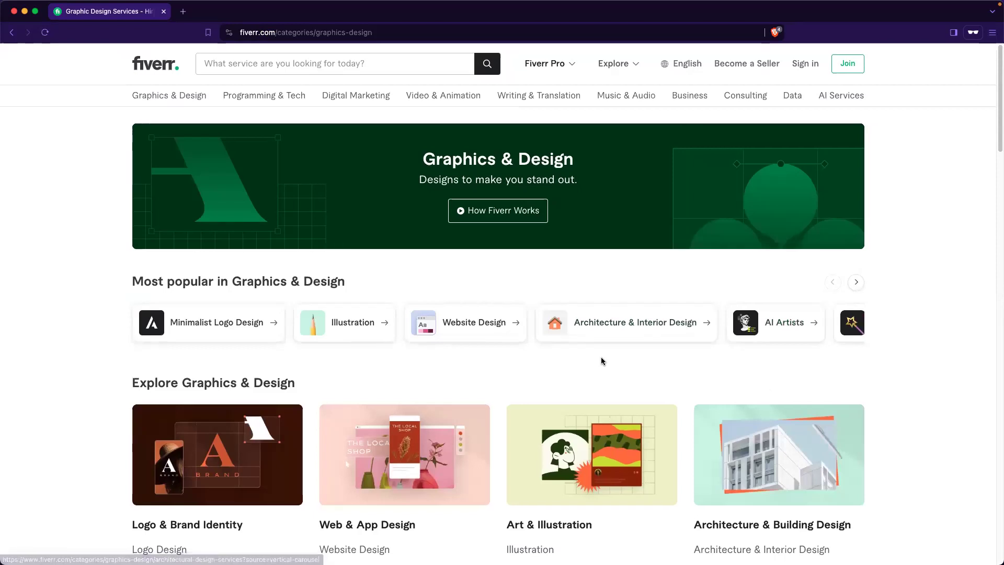
Examine the Graphics & Design category page, from its popular services and subcategory lists to the related guides and FAQs.
scroll(601, 361, down, 5)
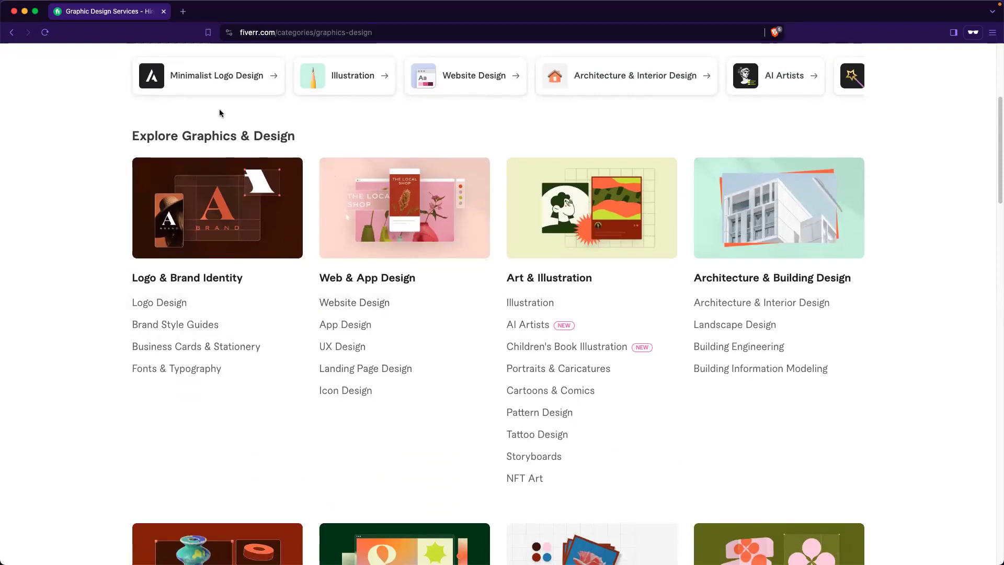
scroll(325, 339, up, 5)
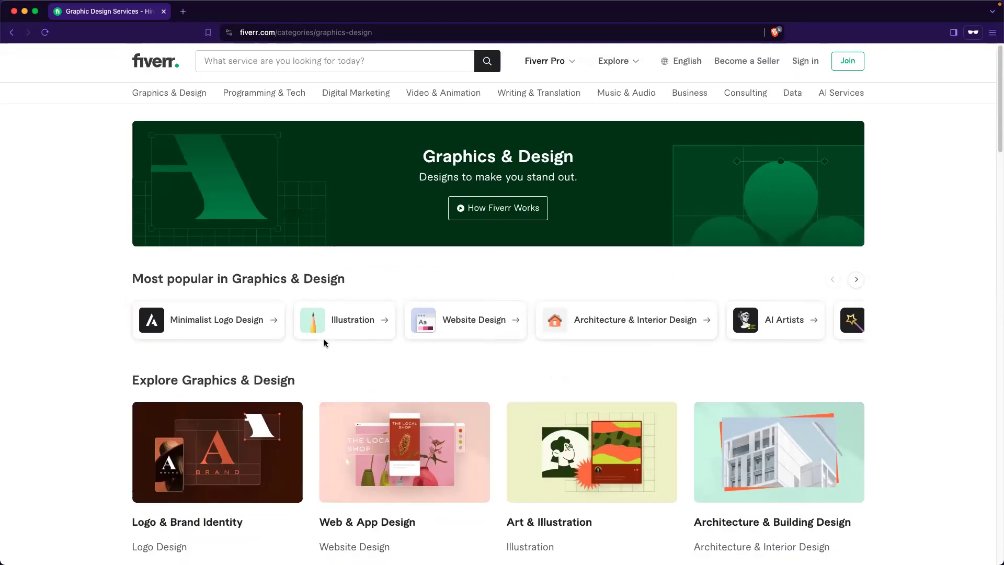
scroll(324, 339, down, 20)
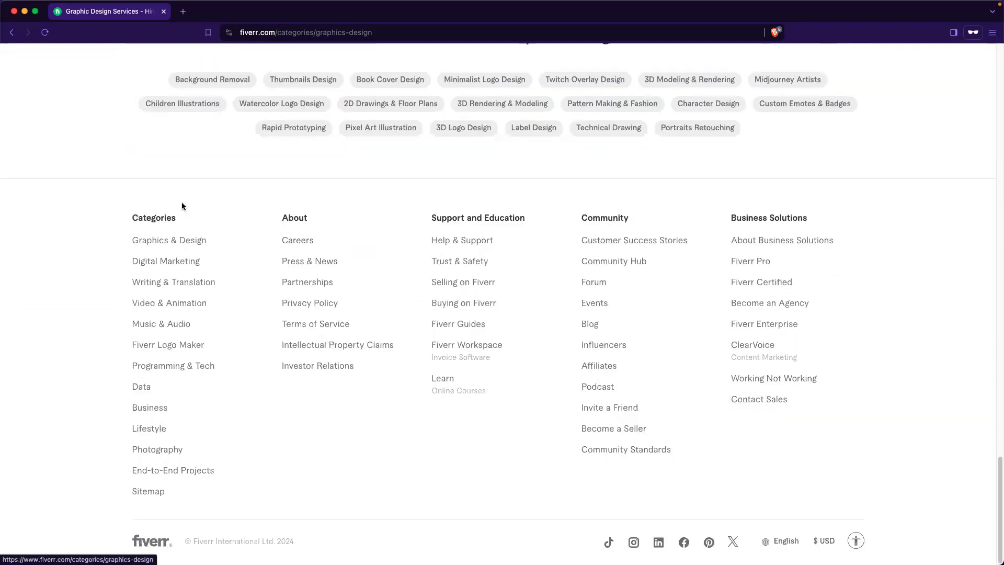
scroll(283, 318, up, 10)
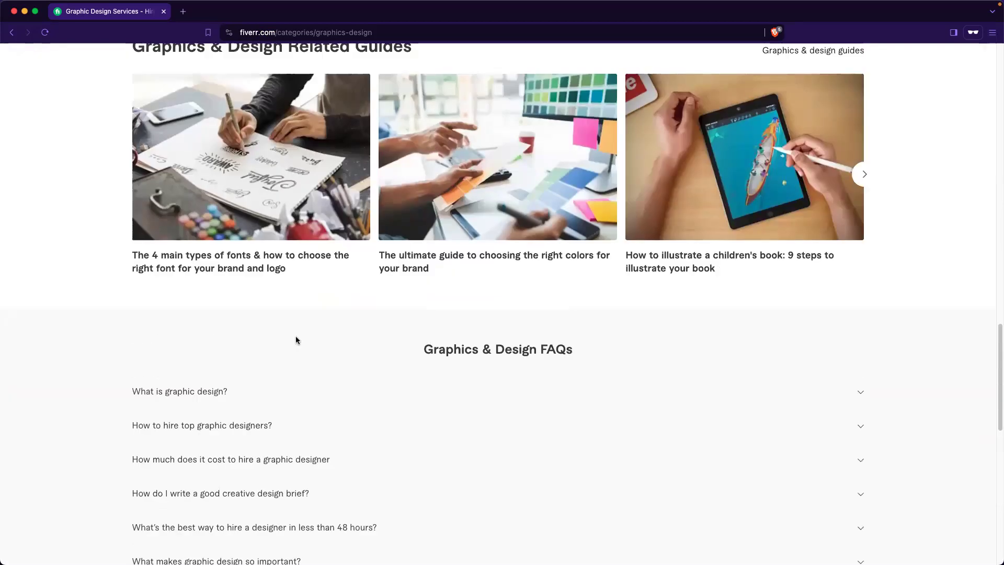
scroll(287, 332, up, 10)
scroll(287, 332, up, 1)
scroll(287, 332, down, 7)
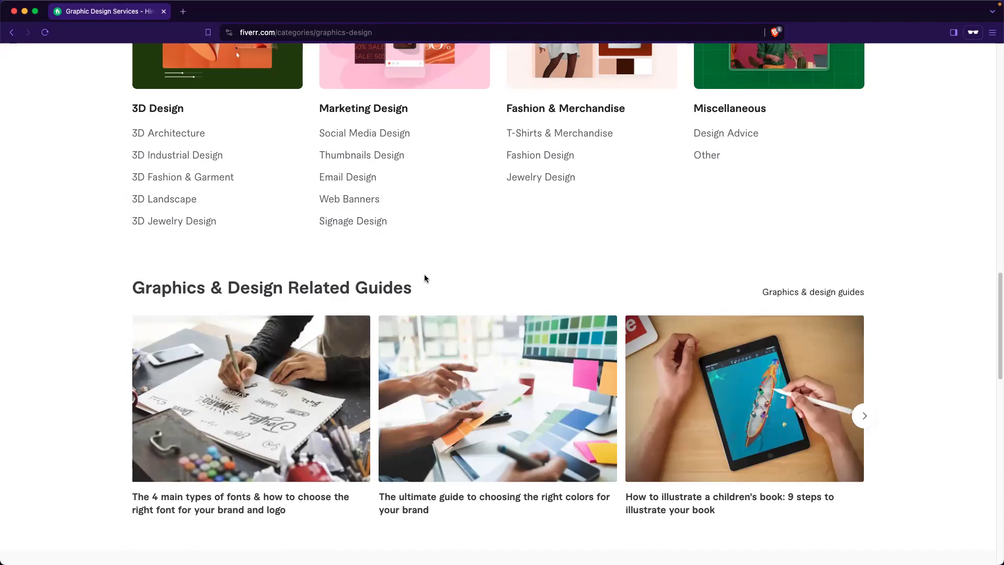
scroll(370, 309, up, 1)
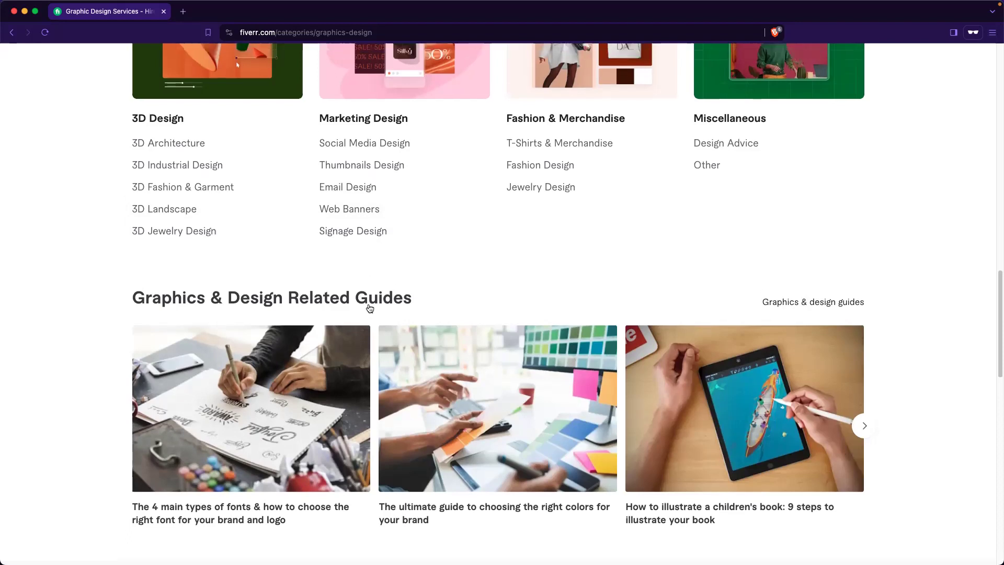
scroll(369, 309, up, 5)
scroll(369, 309, down, 4)
scroll(370, 311, up, 10)
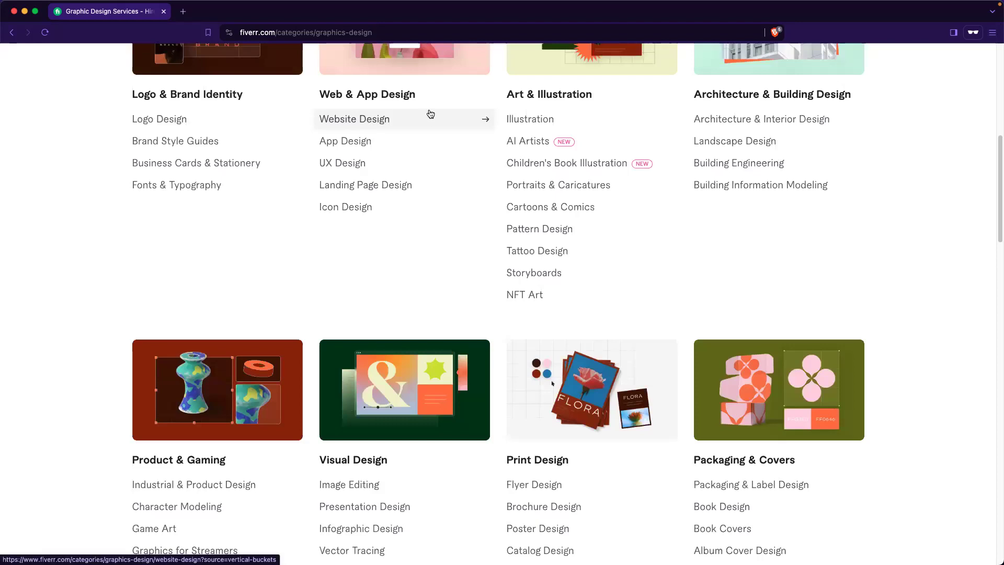
Open the Website Design category in a new tab and look through its service listings.
right_click(392, 120)
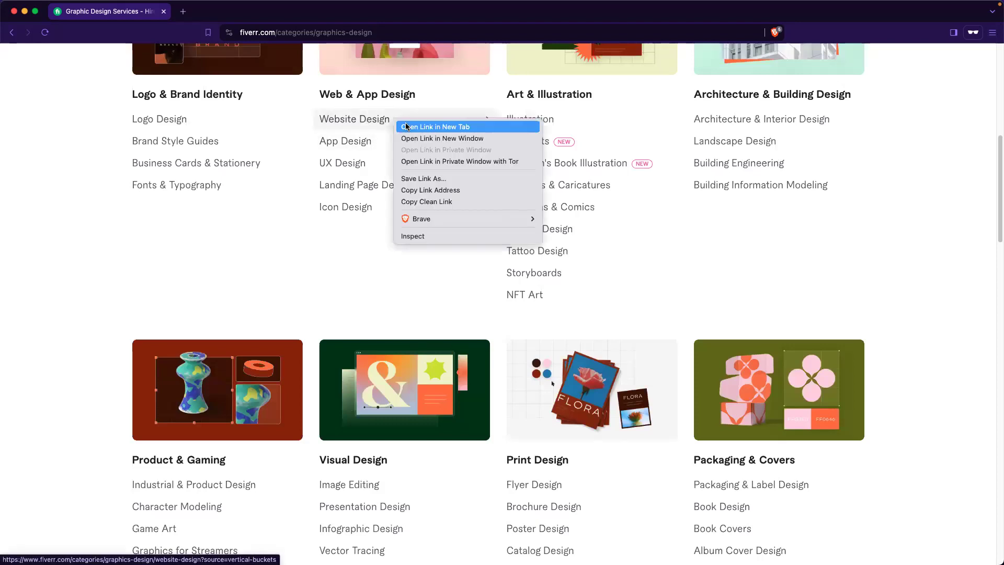
click(407, 127)
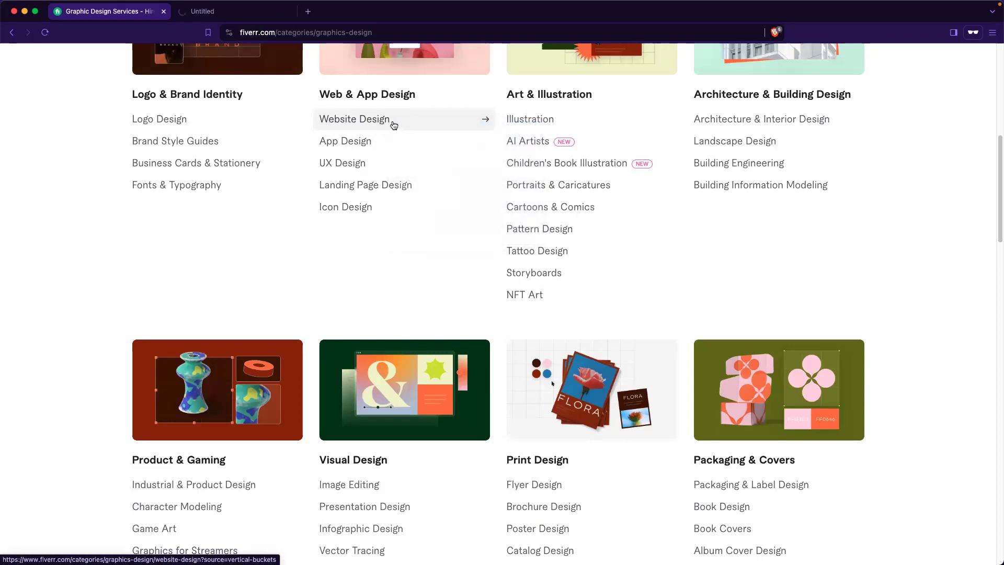
click(257, 15)
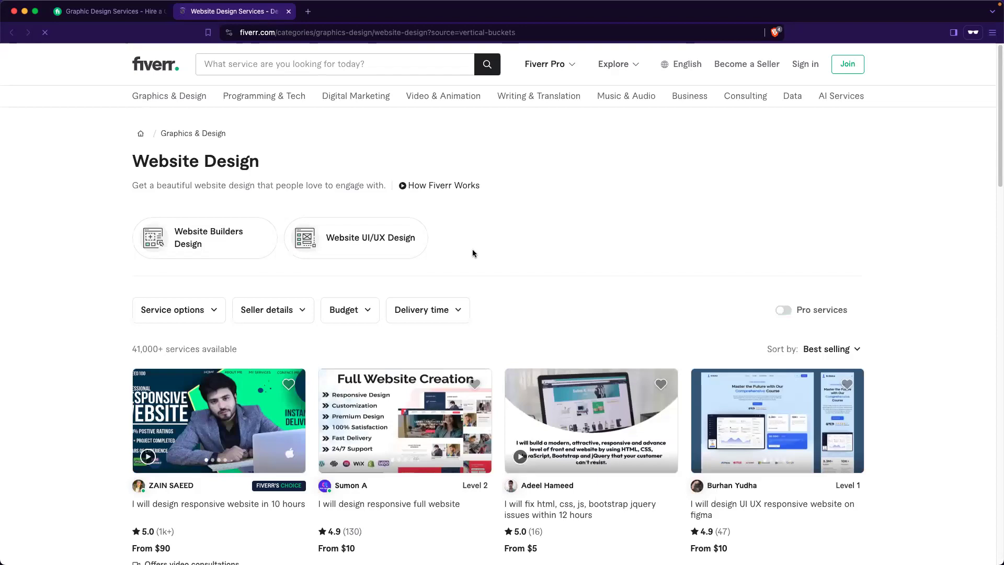
scroll(394, 358, down, 3)
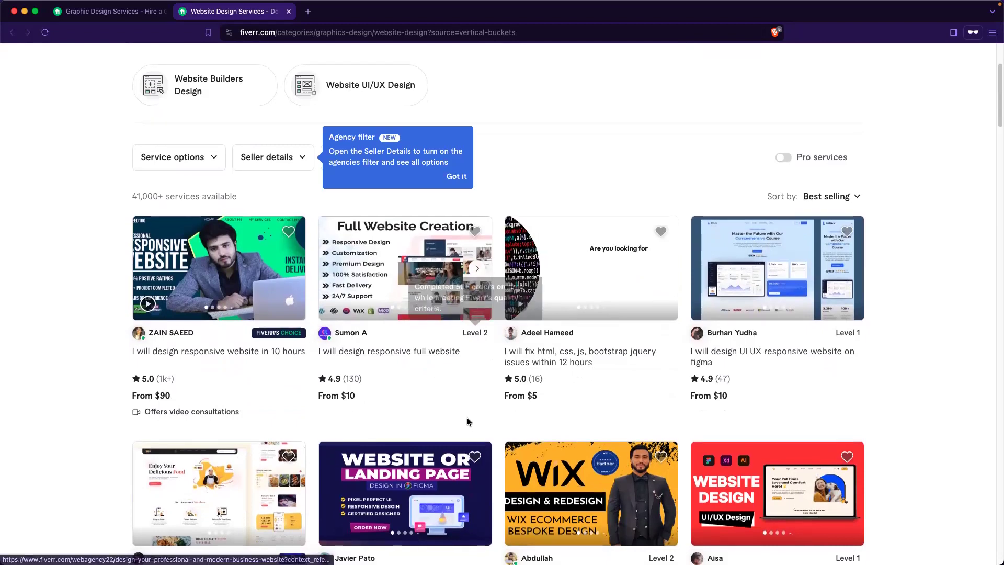
scroll(469, 420, down, 5)
scroll(468, 422, down, 2)
scroll(627, 391, up, 1)
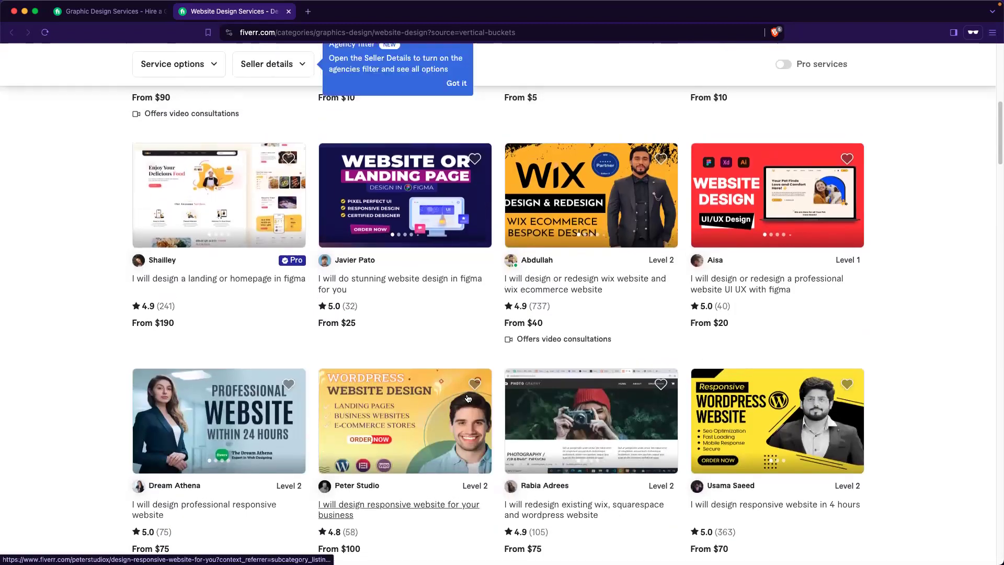
scroll(627, 391, up, 3)
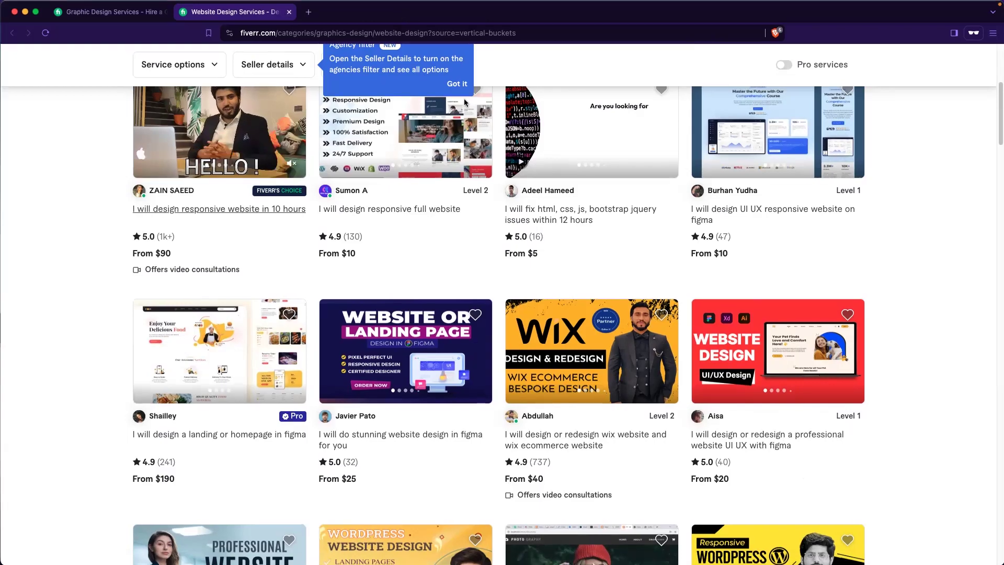
Switch back to the Figma design and review the landing page from the navigation bar to the empty area below the about section.
key(super+m)
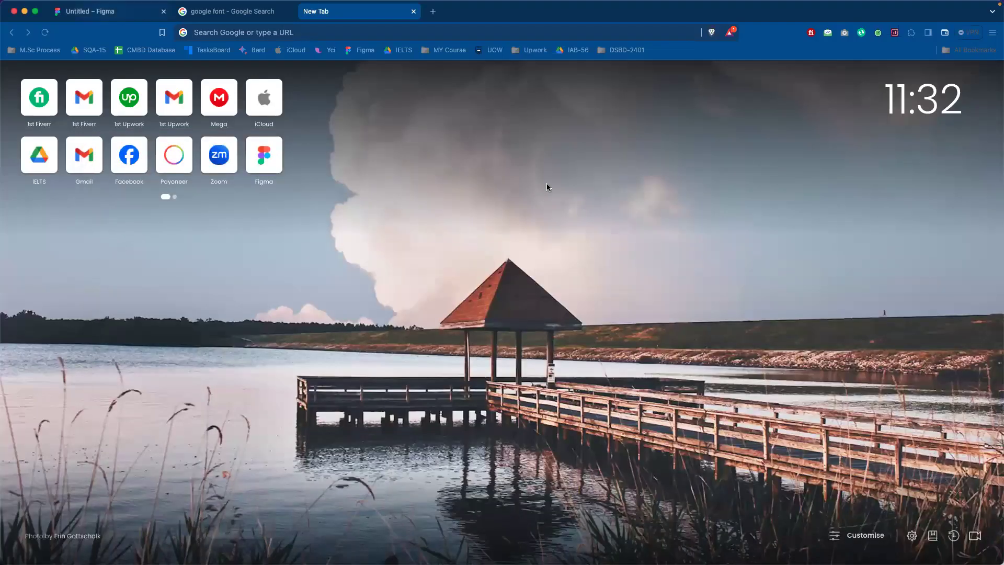
click(169, 16)
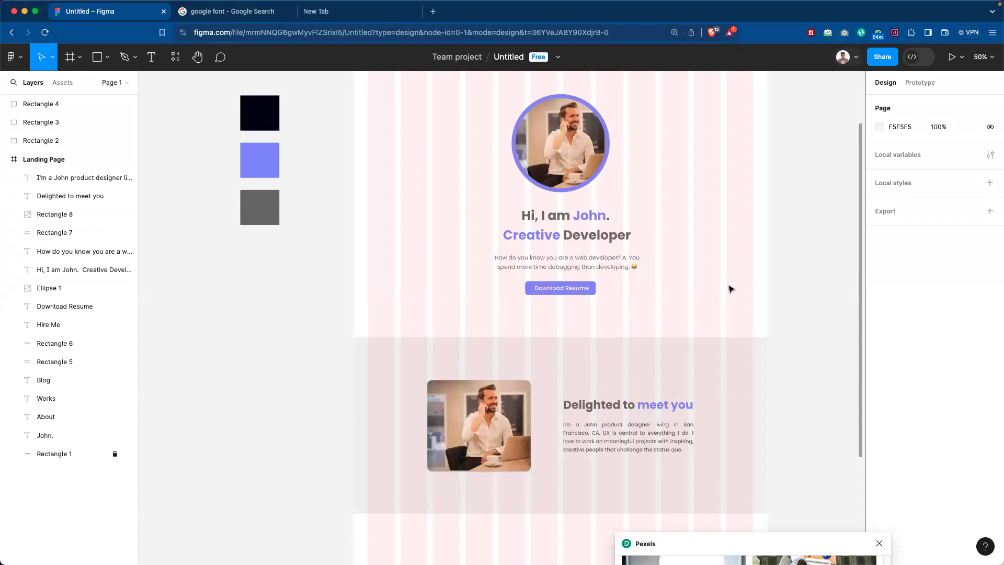
scroll(610, 294, down, 5)
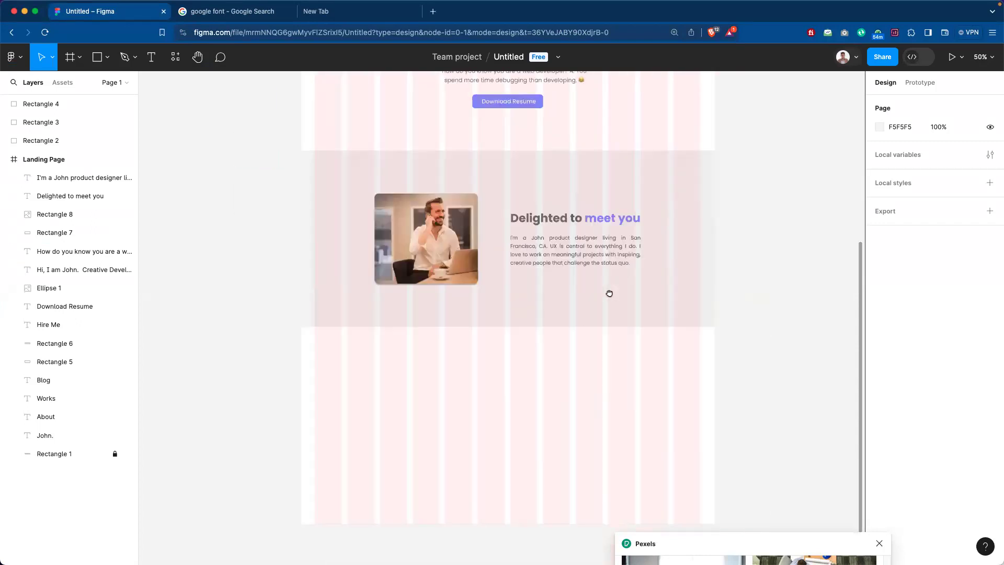
scroll(563, 457, down, 3)
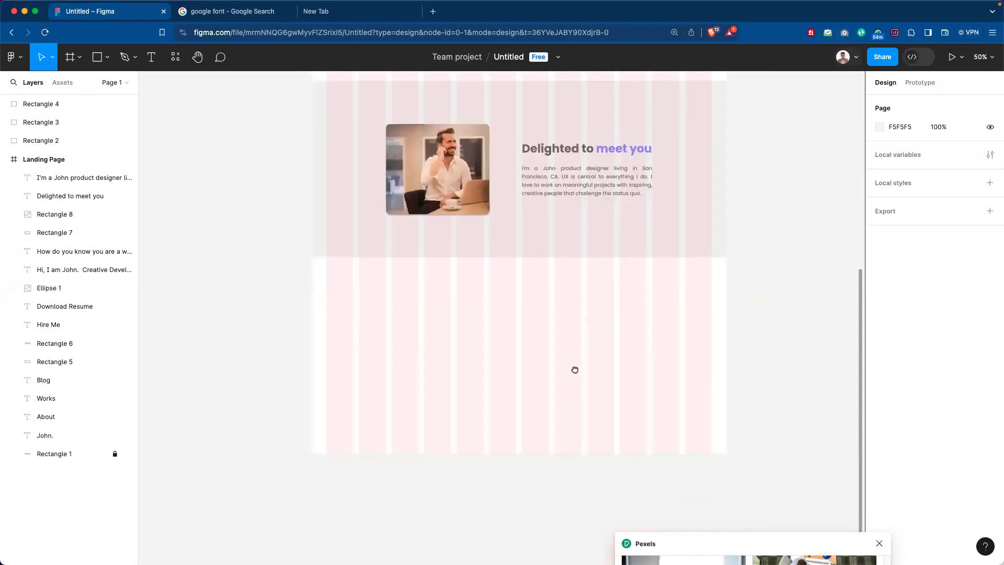
scroll(576, 369, up, 4)
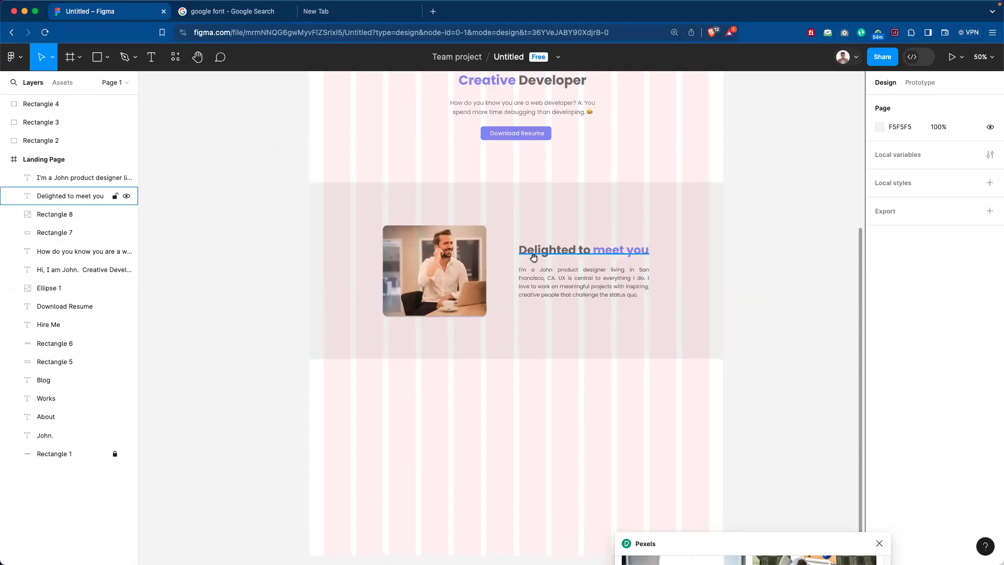
scroll(516, 192, up, 5)
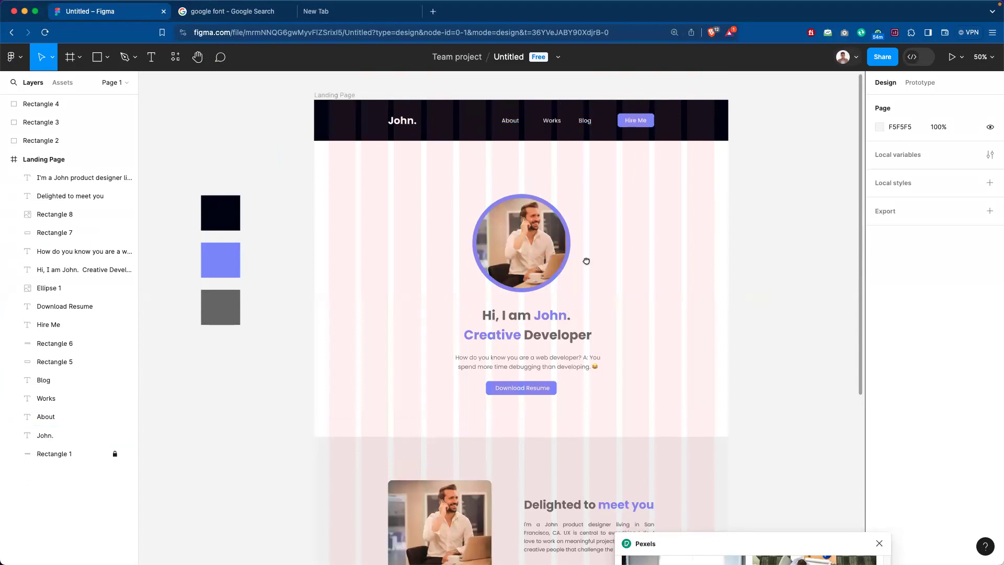
scroll(586, 243, down, 2)
scroll(458, 208, up, 1)
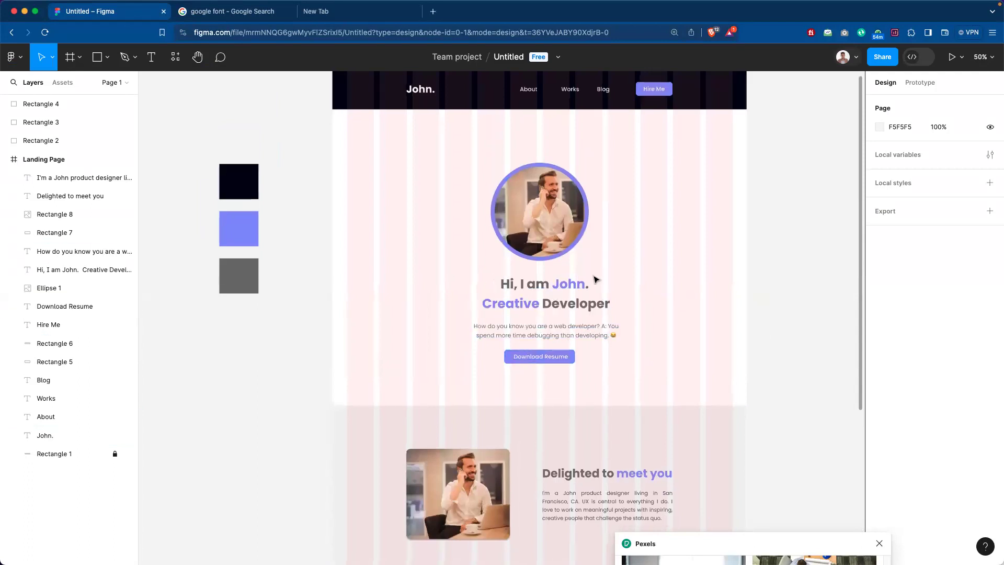
scroll(596, 403, down, 3)
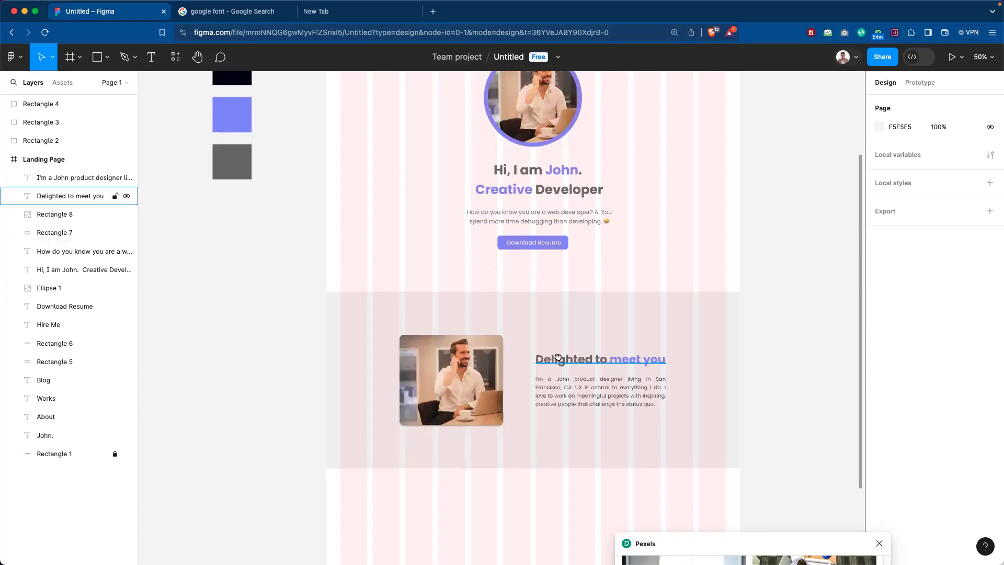
scroll(633, 230, up, 2)
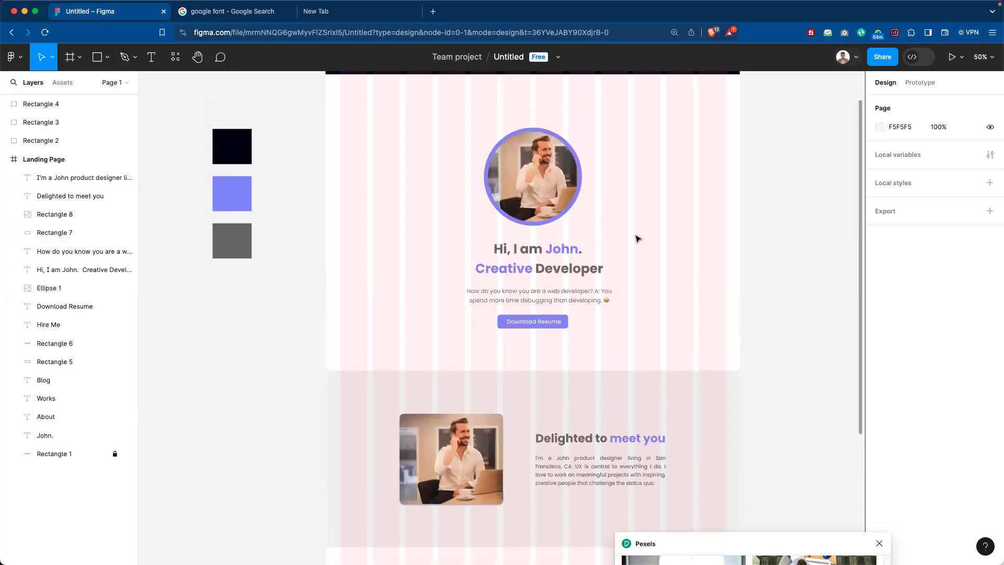
scroll(637, 239, down, 10)
scroll(637, 243, up, 1)
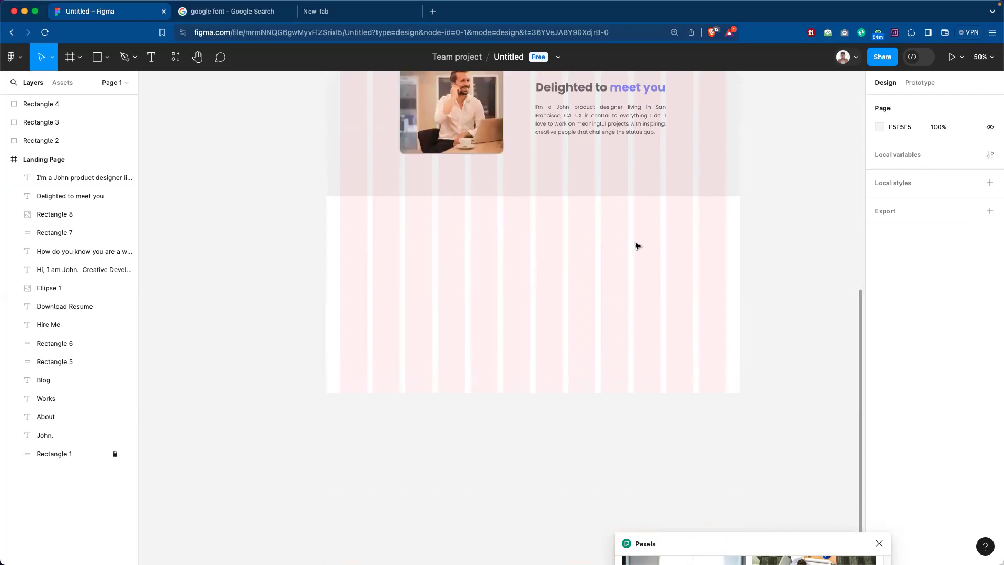
scroll(637, 245, up, 11)
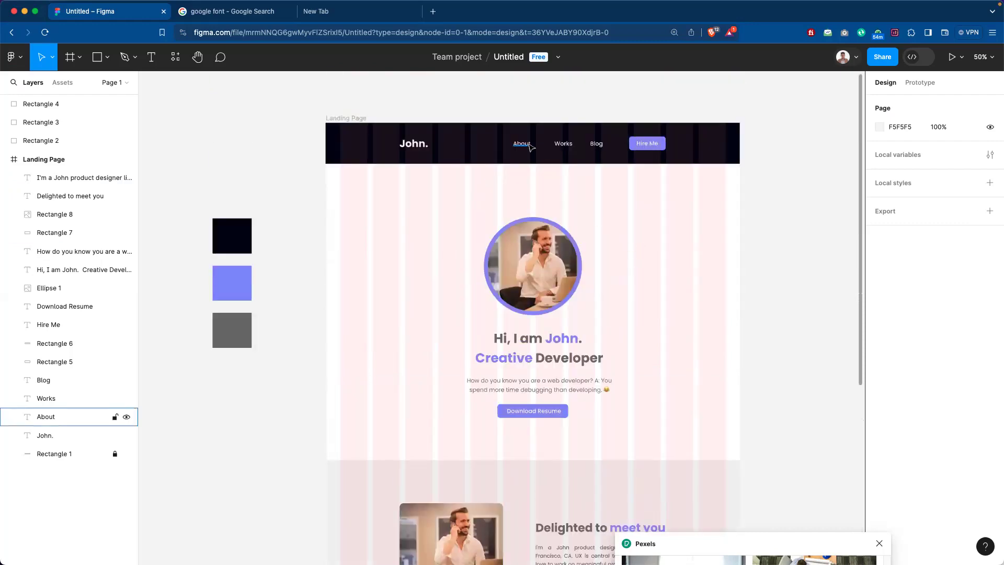
scroll(642, 308, up, 4)
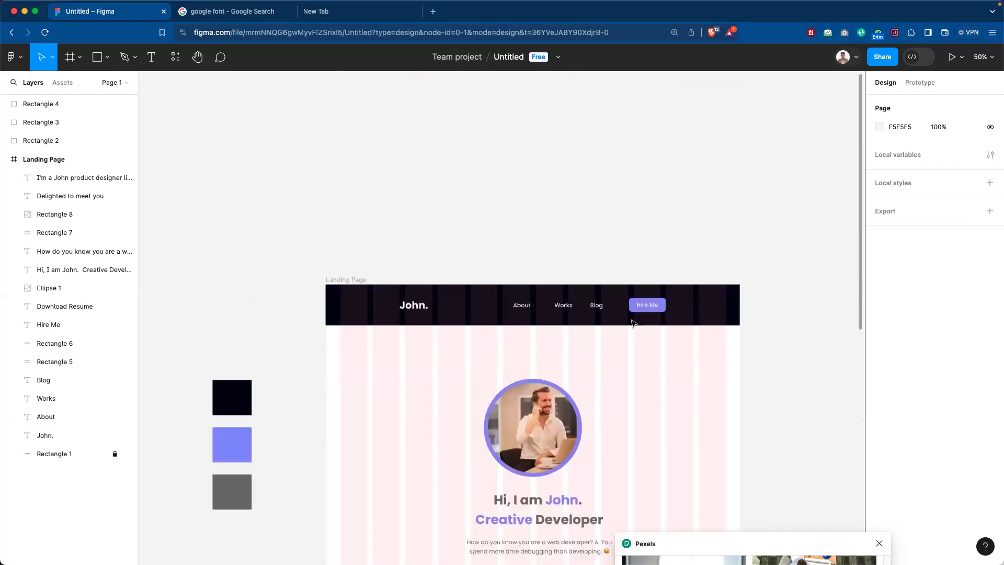
scroll(617, 293, down, 6)
scroll(635, 366, down, 4)
scroll(628, 285, up, 4)
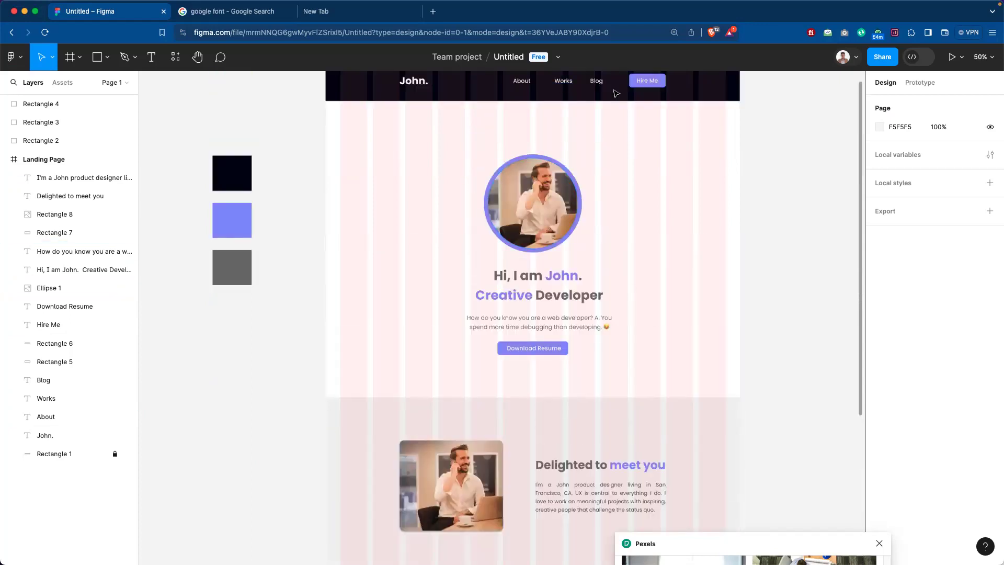
Extend the Landing Page frame downward to a height of 3480 to make room below the about section.
scroll(596, 386, up, 6)
scroll(577, 361, down, 6)
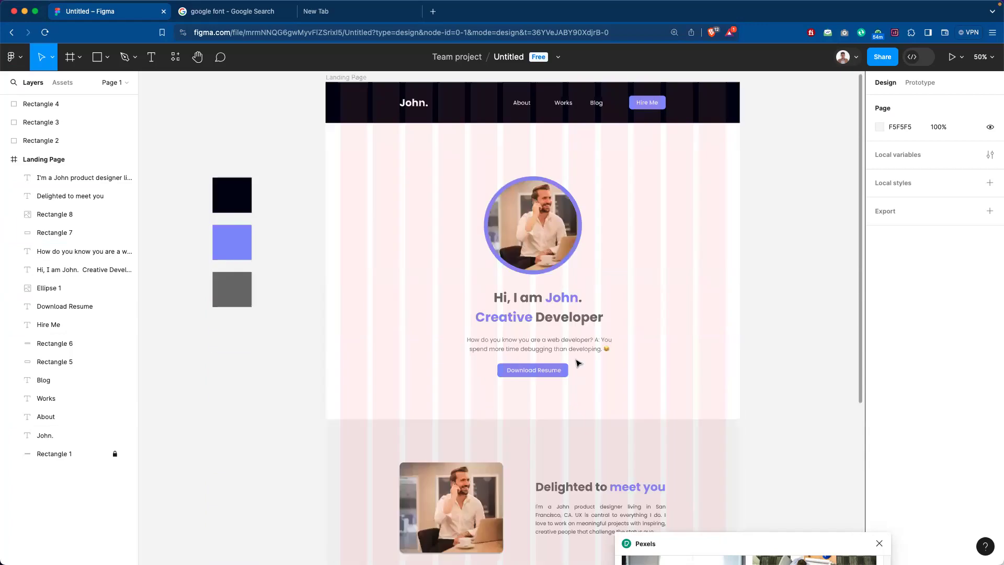
scroll(578, 365, down, 6)
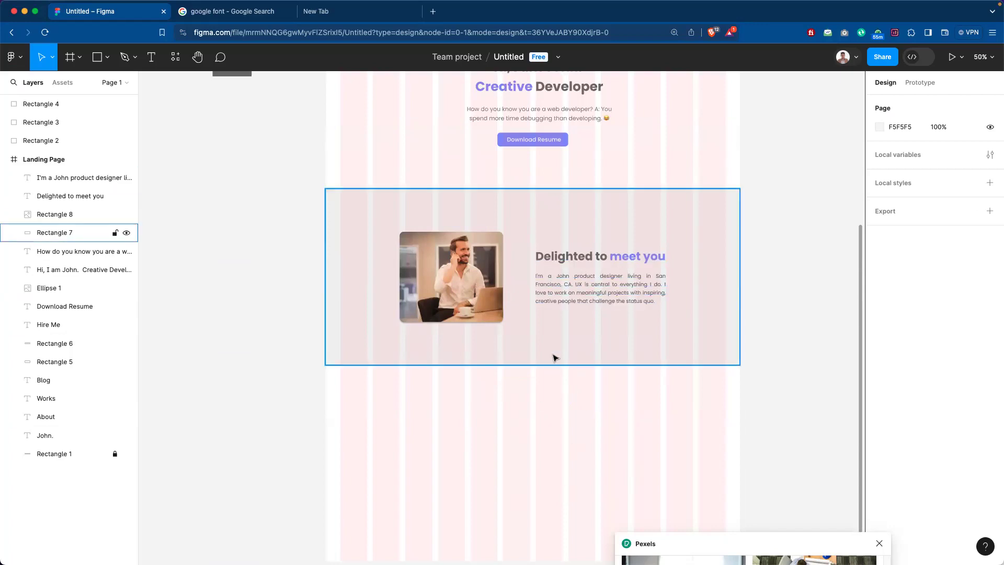
scroll(555, 330, down, 1)
scroll(557, 299, down, 2)
scroll(547, 323, down, 6)
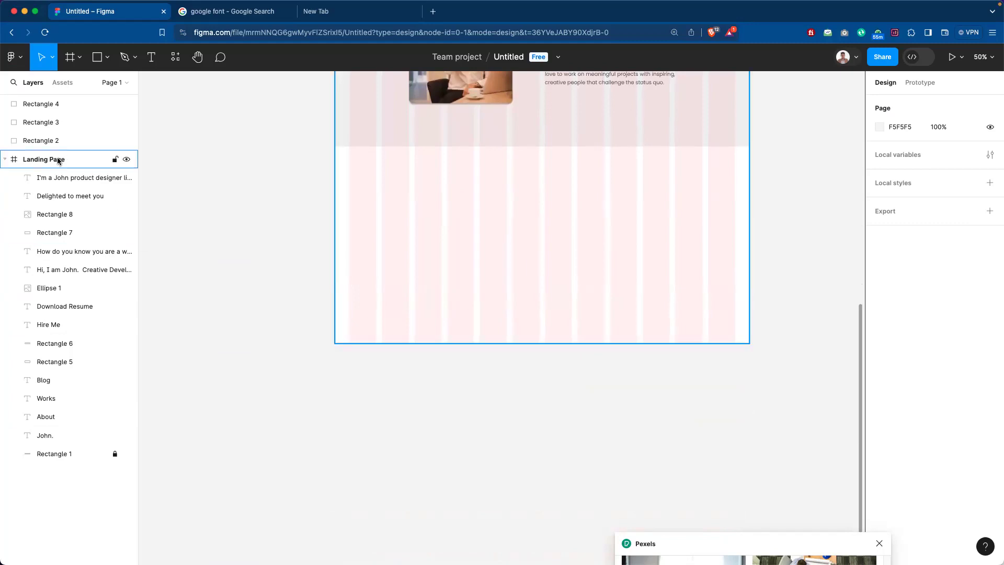
click(568, 344)
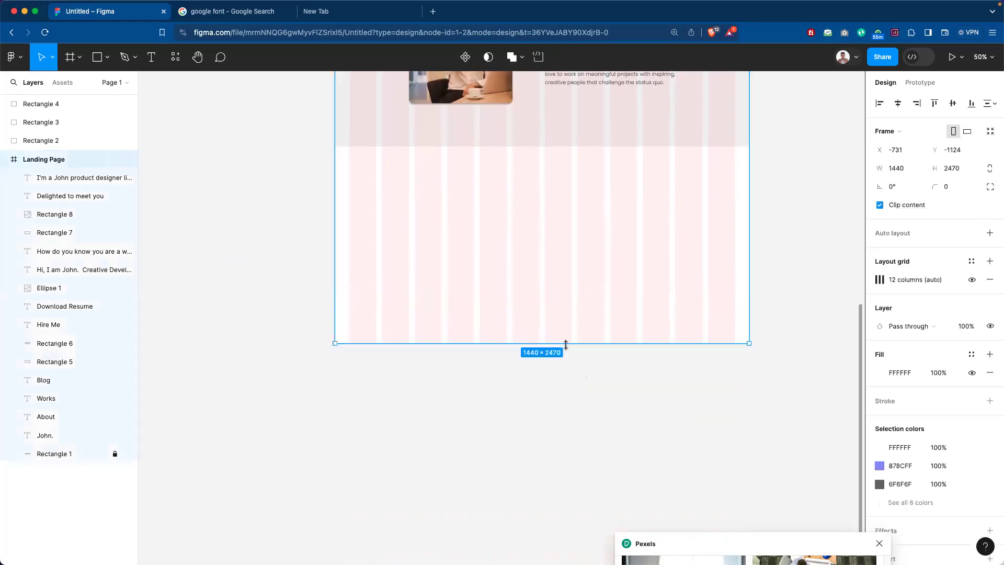
drag(582, 498, 582, 523)
scroll(601, 473, down, 3)
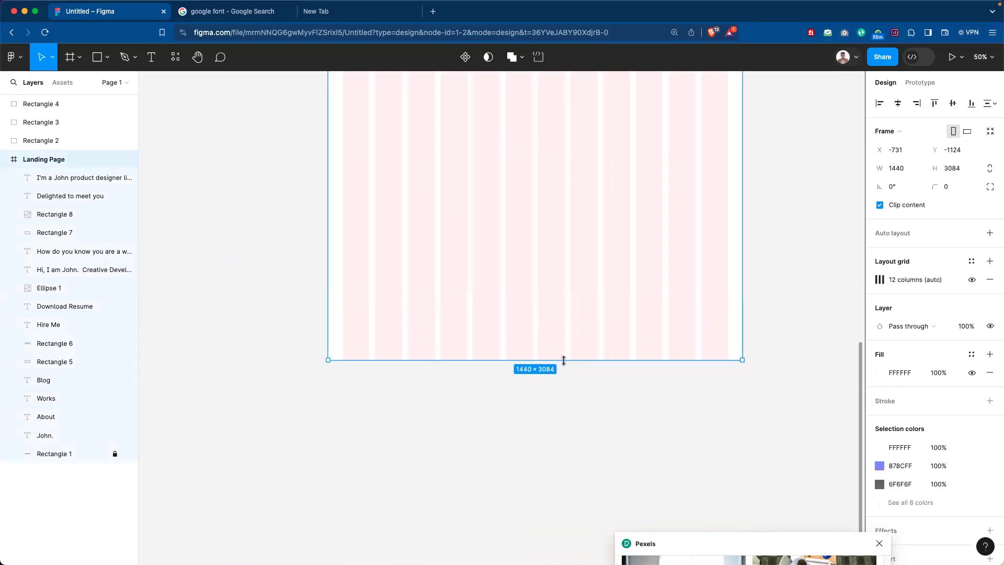
drag(563, 361, 568, 473)
Review the hero and about sections, inspecting the text properties of the hero heading and the "Delighted to meet you" heading.
scroll(564, 463, up, 5)
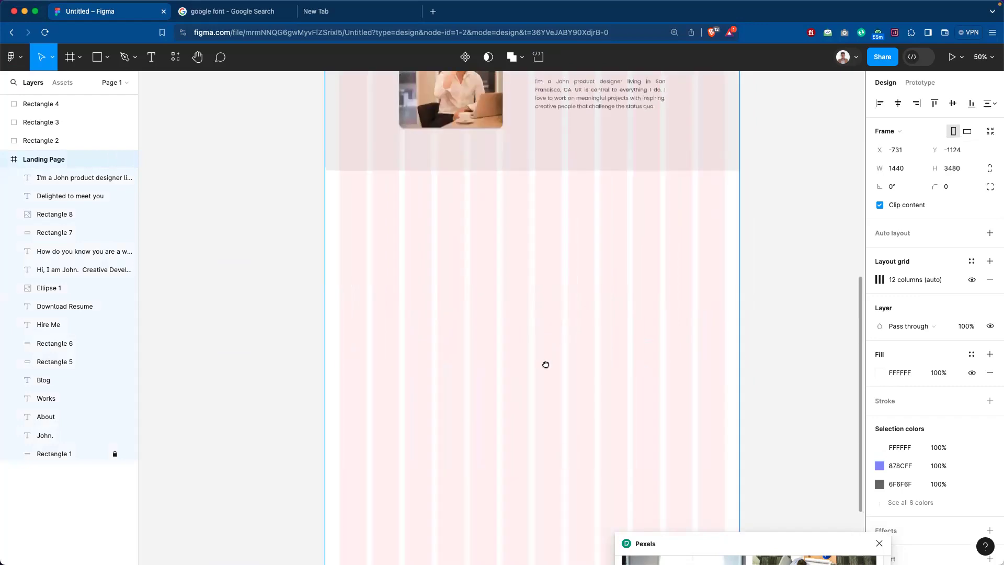
scroll(545, 364, up, 5)
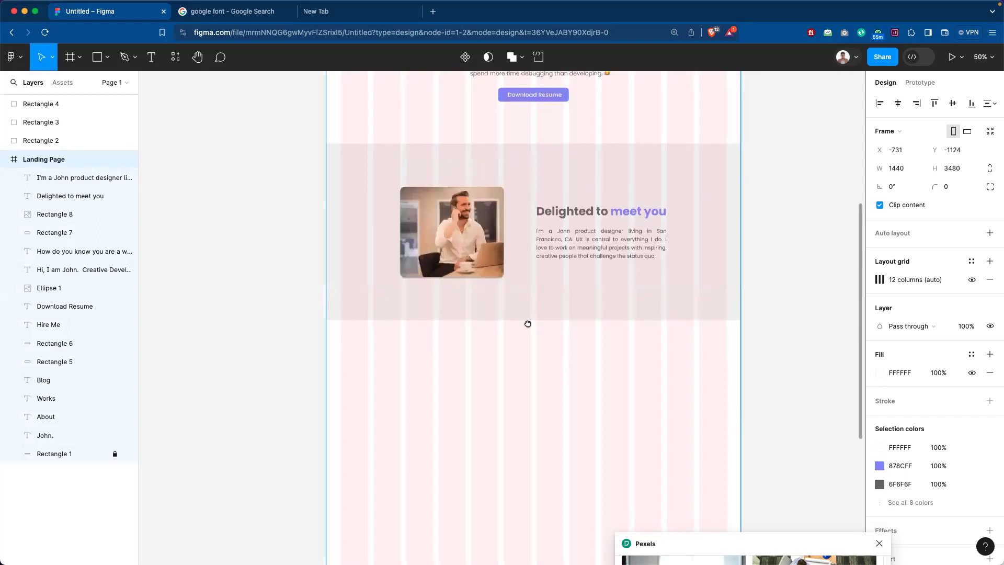
scroll(527, 324, up, 5)
key(Escape)
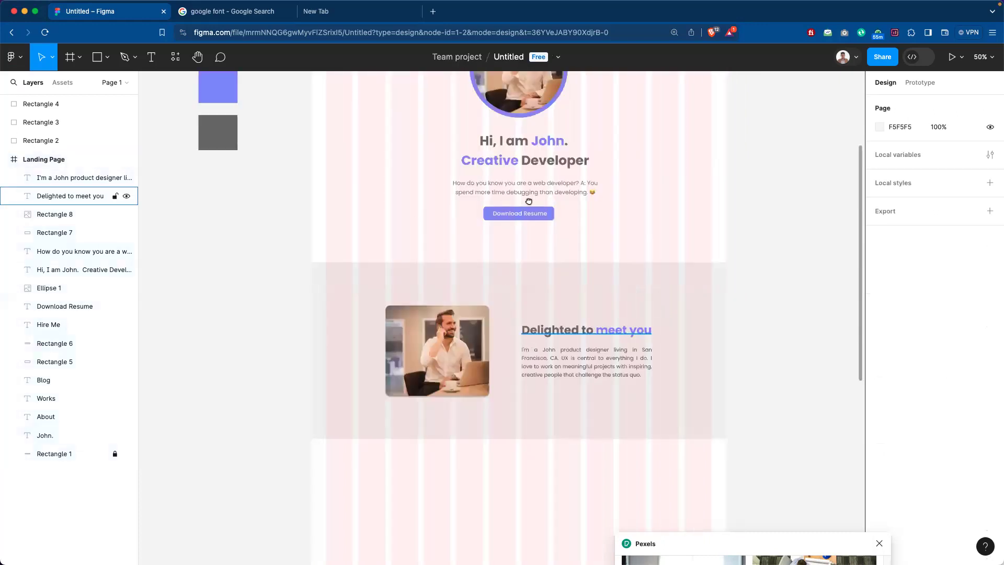
scroll(585, 343, down, 5)
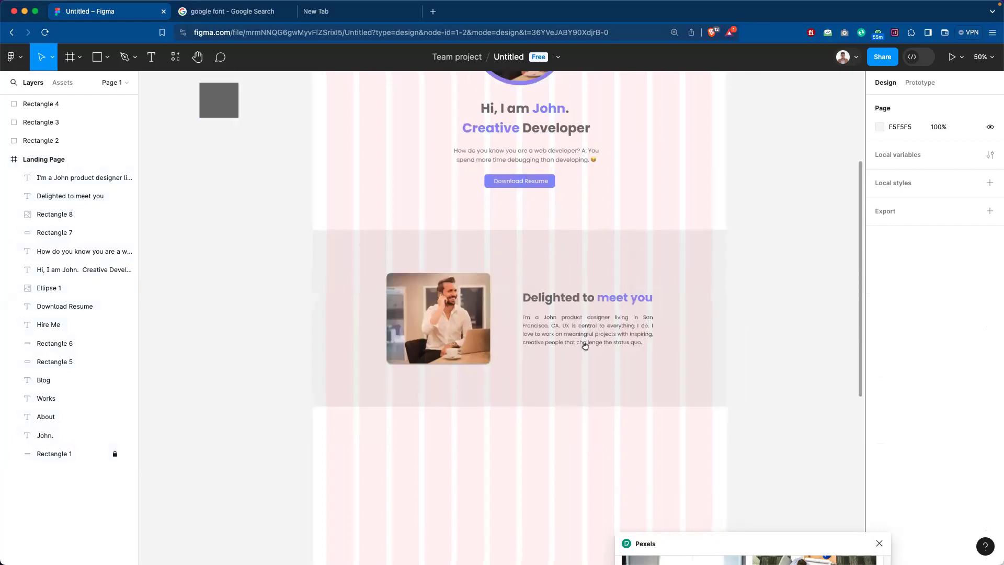
scroll(539, 157, up, 3)
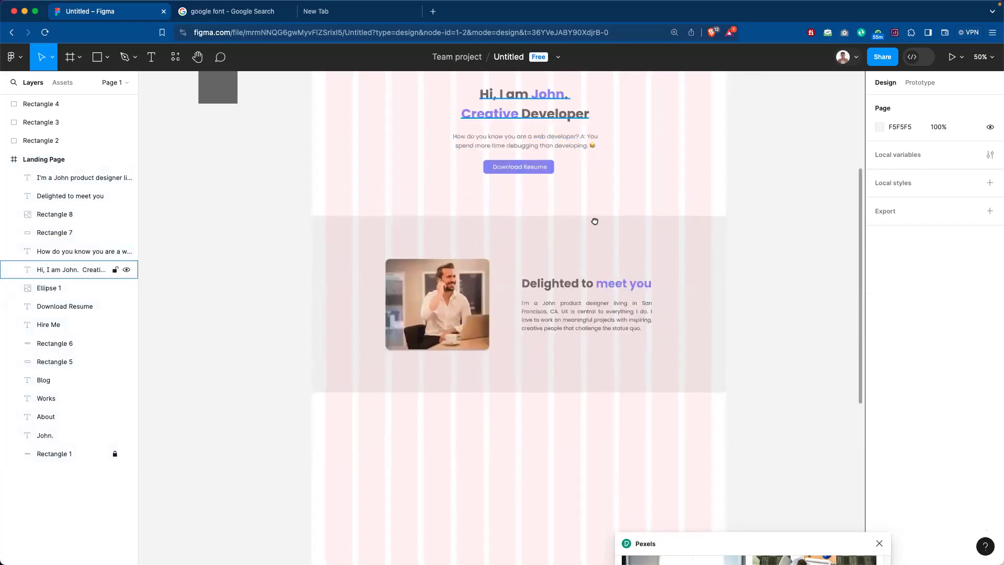
click(551, 107)
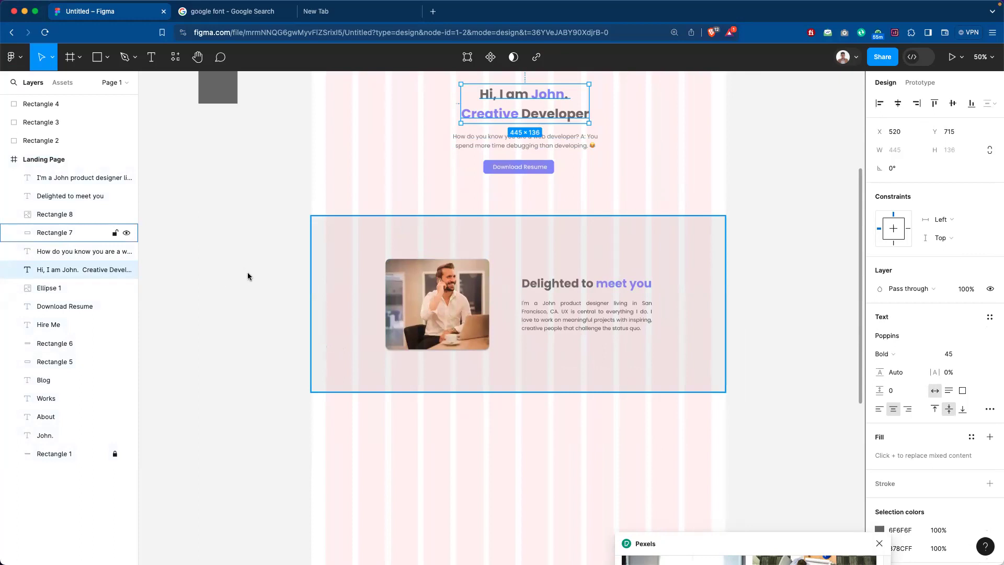
key(Escape)
drag(632, 378, 680, 375)
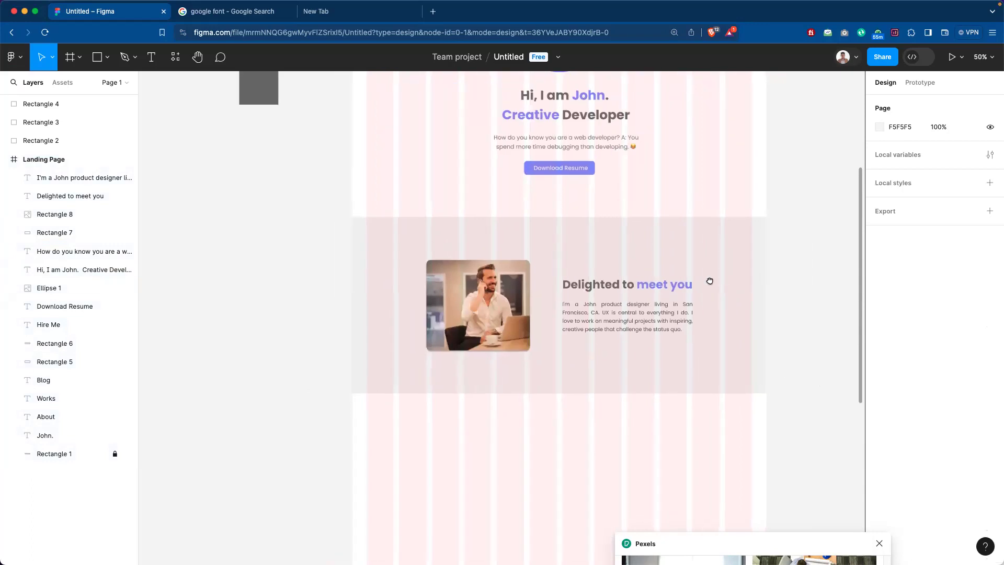
click(621, 286)
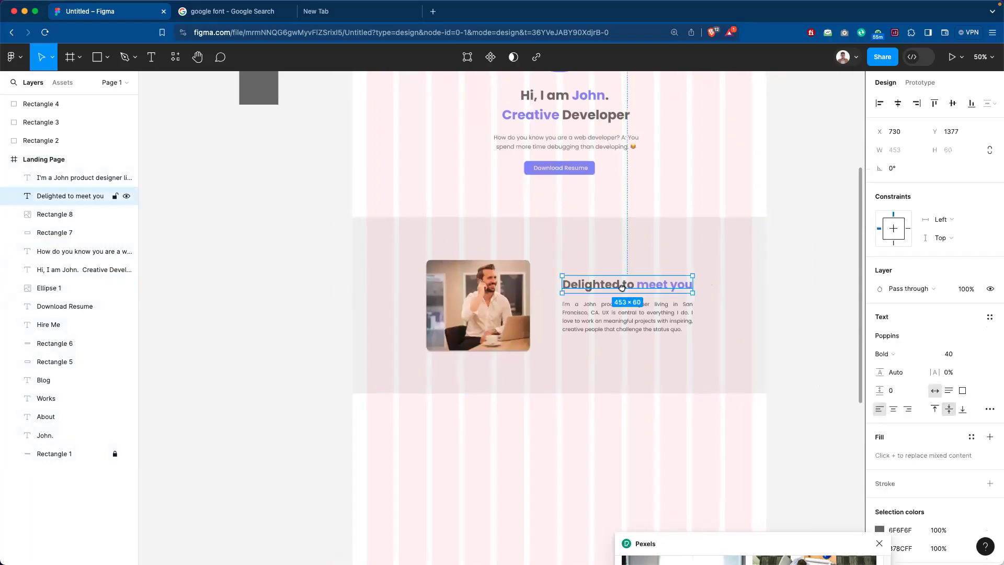
click(546, 103)
click(751, 246)
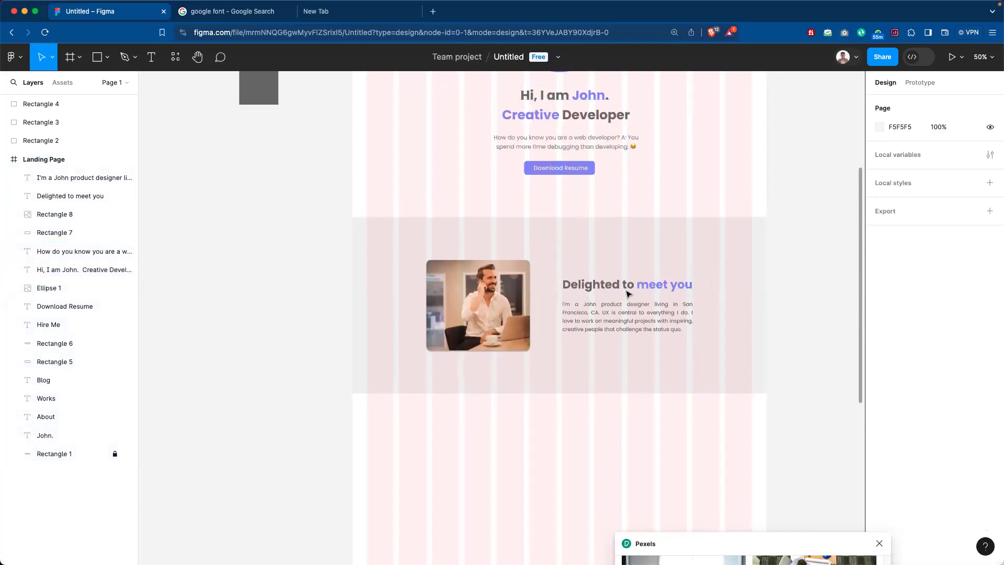
Try to move the "Delighted to meet you" heading from the about section into the empty area below it.
scroll(673, 340, down, 5)
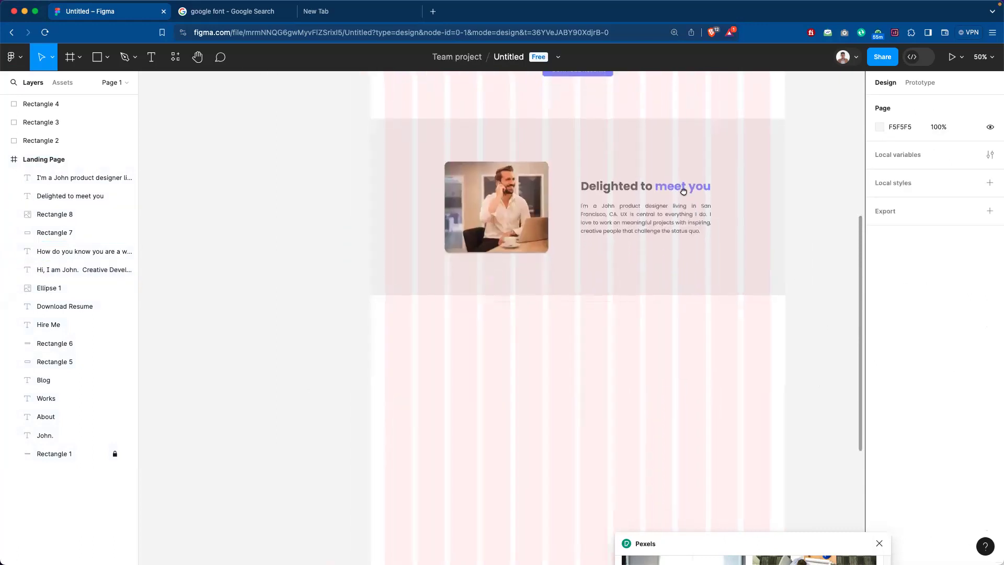
drag(681, 192, 586, 383)
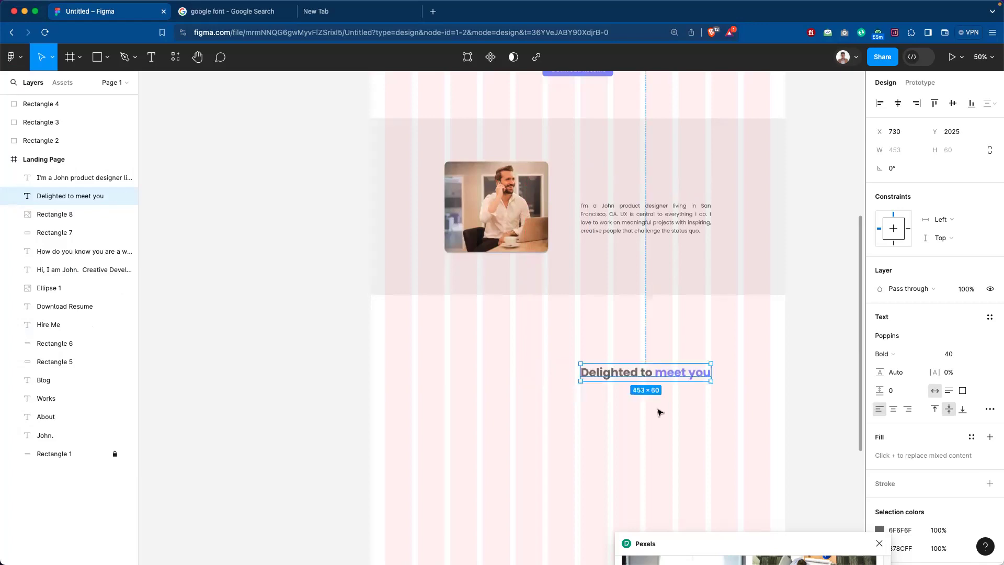
click(662, 405)
drag(647, 377, 609, 375)
click(692, 394)
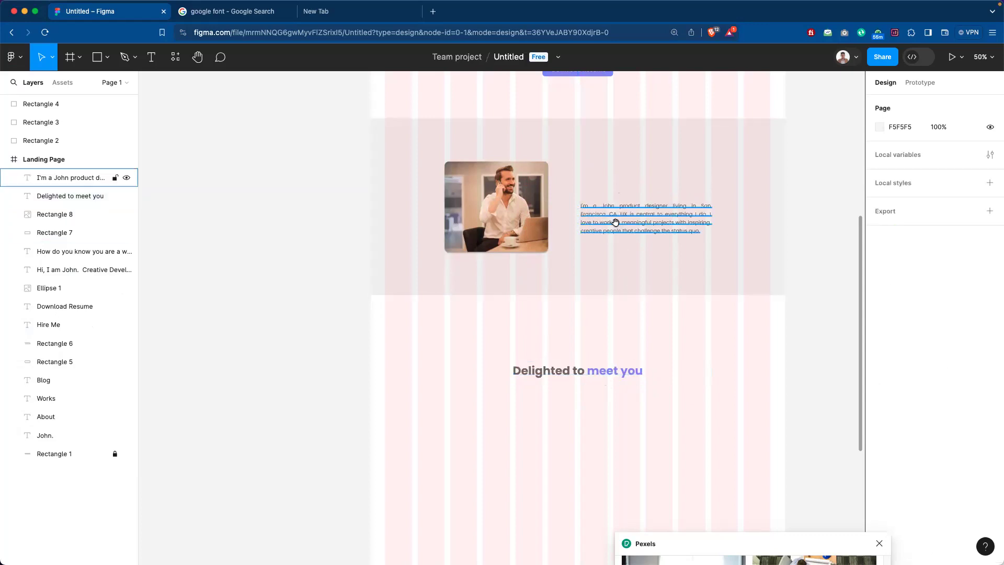
scroll(612, 219, up, 5)
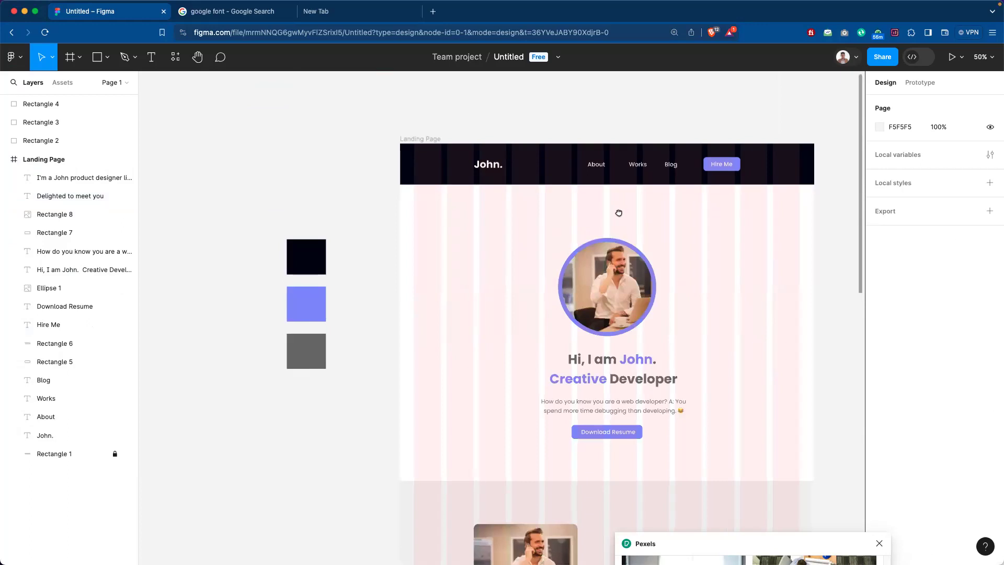
scroll(695, 445, down, 5)
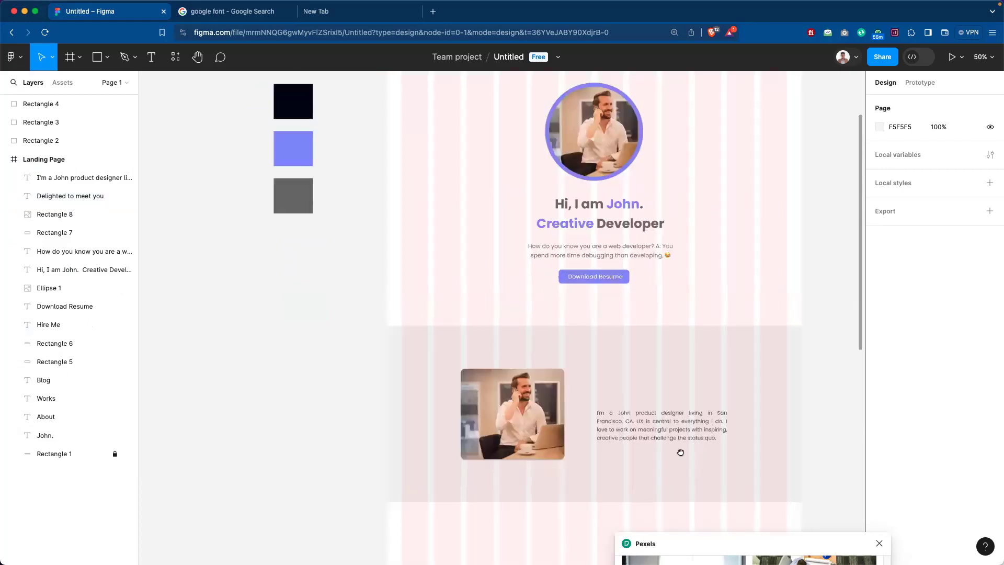
scroll(680, 451, down, 9)
scroll(676, 347, up, 2)
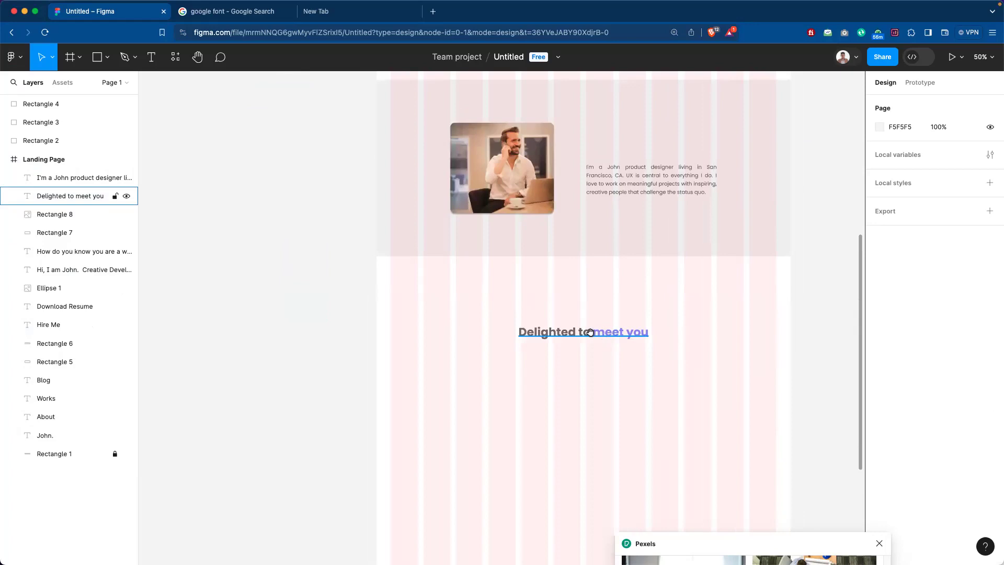
double_click(590, 333)
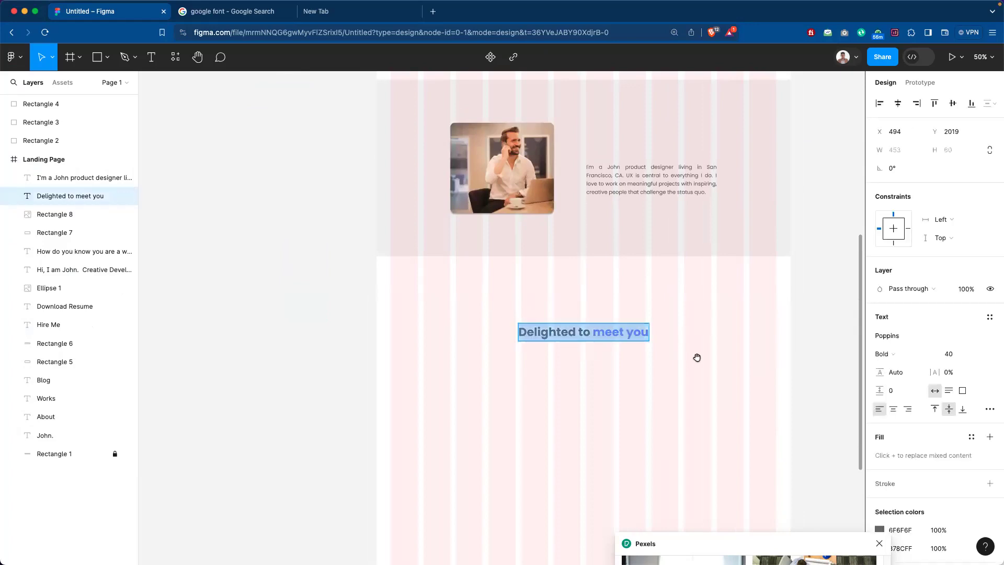
key(Escape)
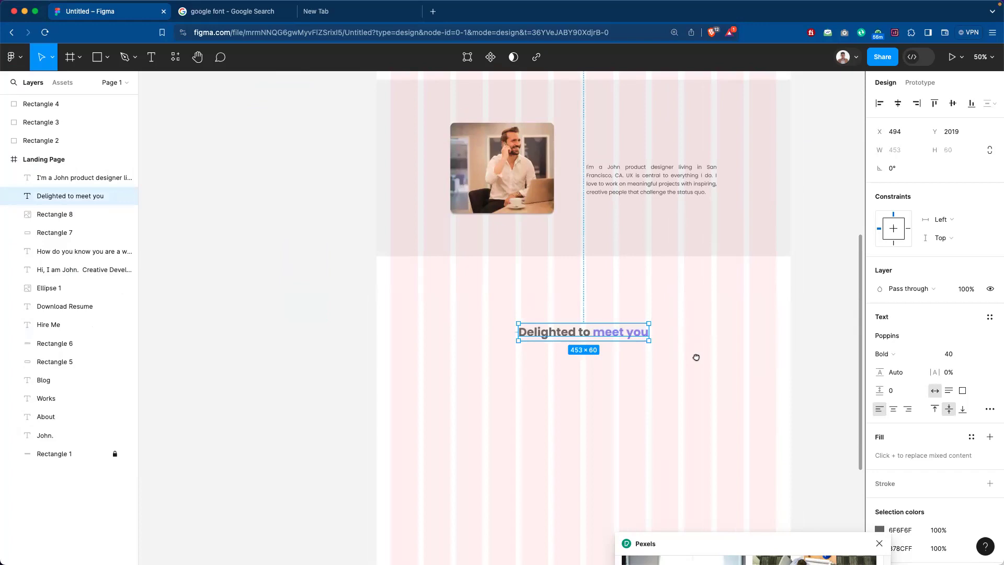
key(Return)
key(Escape)
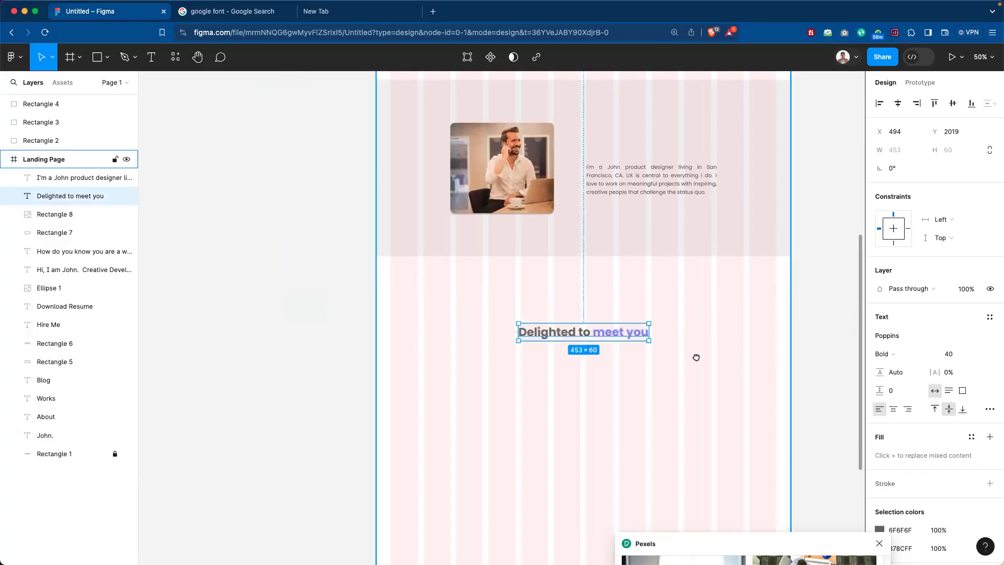
Undo the moves of the "Delighted to meet you" heading to restore it to the about section.
key(Escape)
key(ctrl+z)
key(ctrl+z)
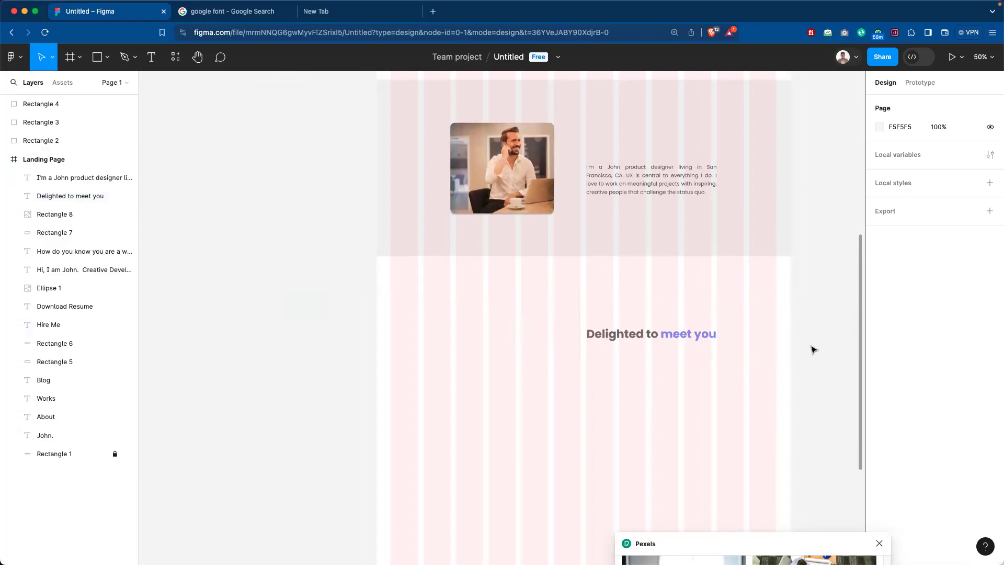
key(ctrl+z)
key(ctrl+z)
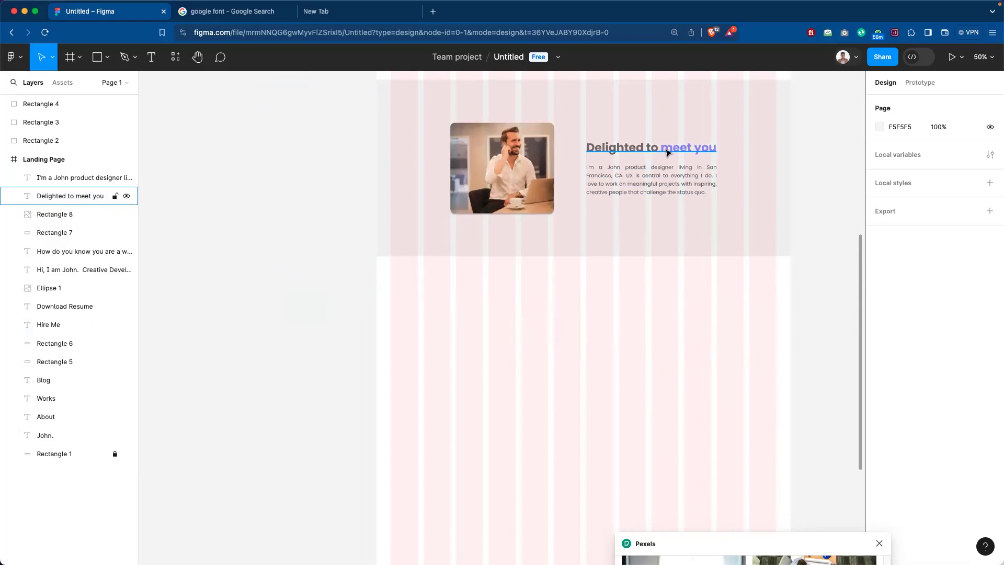
Duplicate the "Delighted to meet you" heading into the empty area below the about section, at about X 485, Y 2013.
drag(667, 151, 601, 343)
double_click(592, 342)
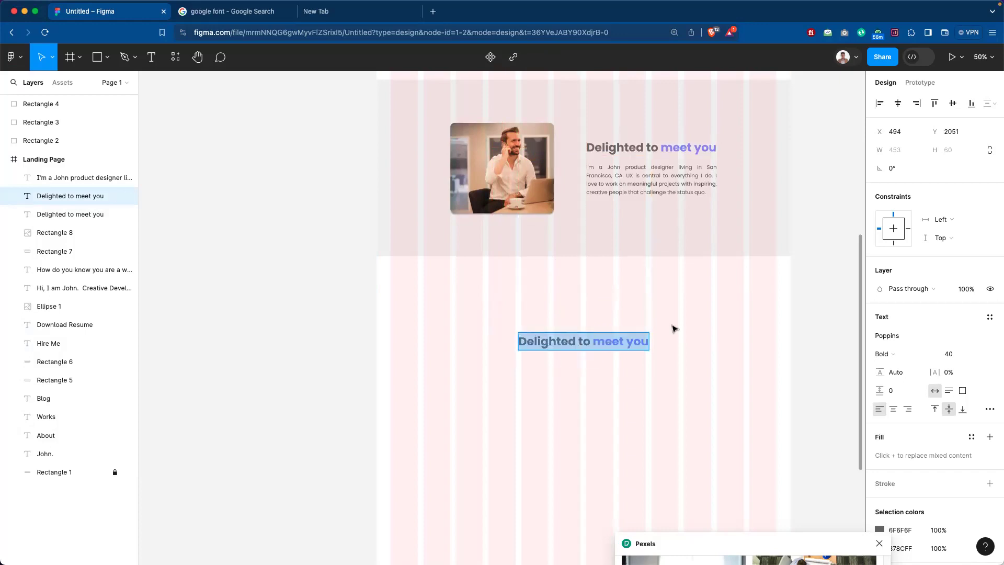
key(Escape)
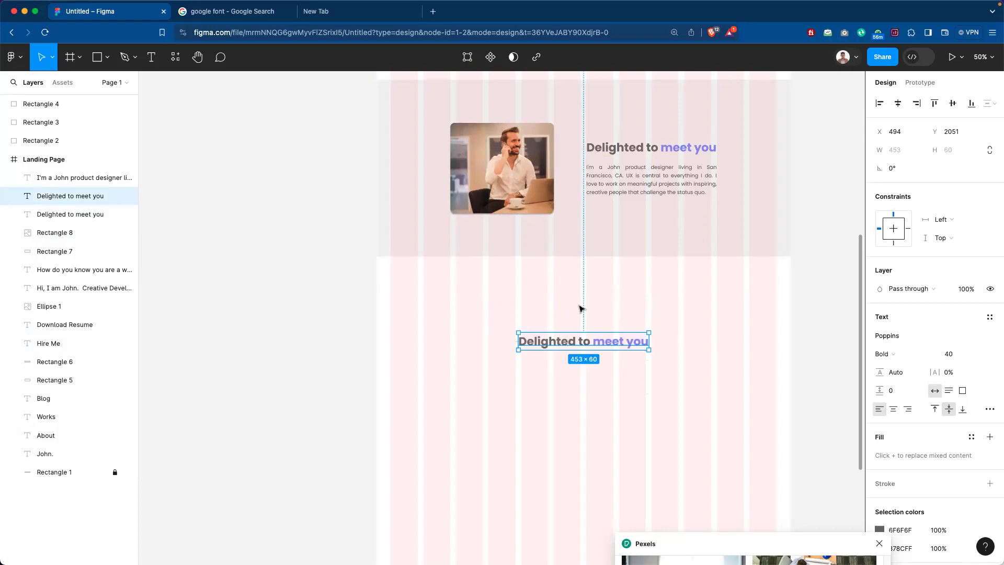
click(653, 312)
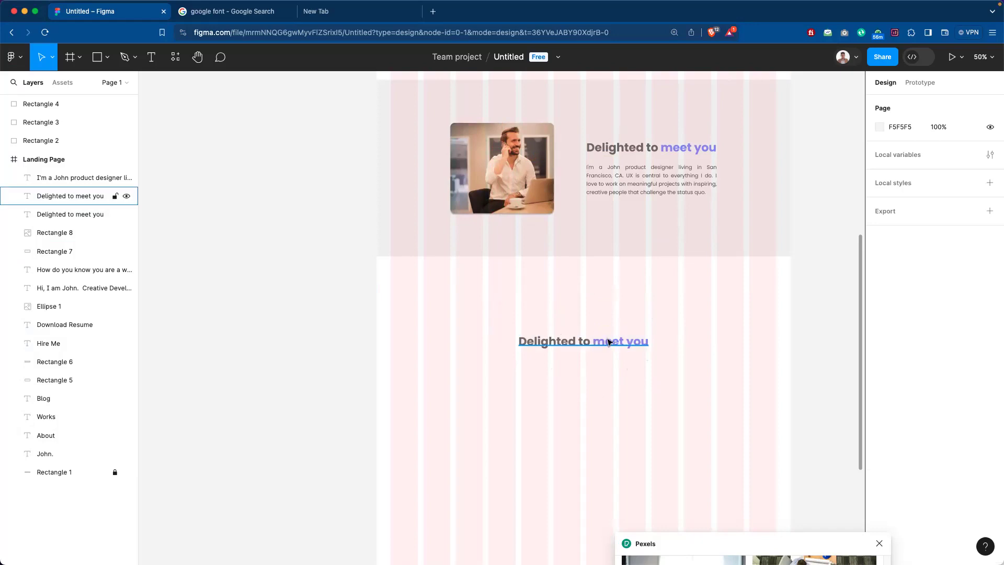
drag(609, 345, 604, 331)
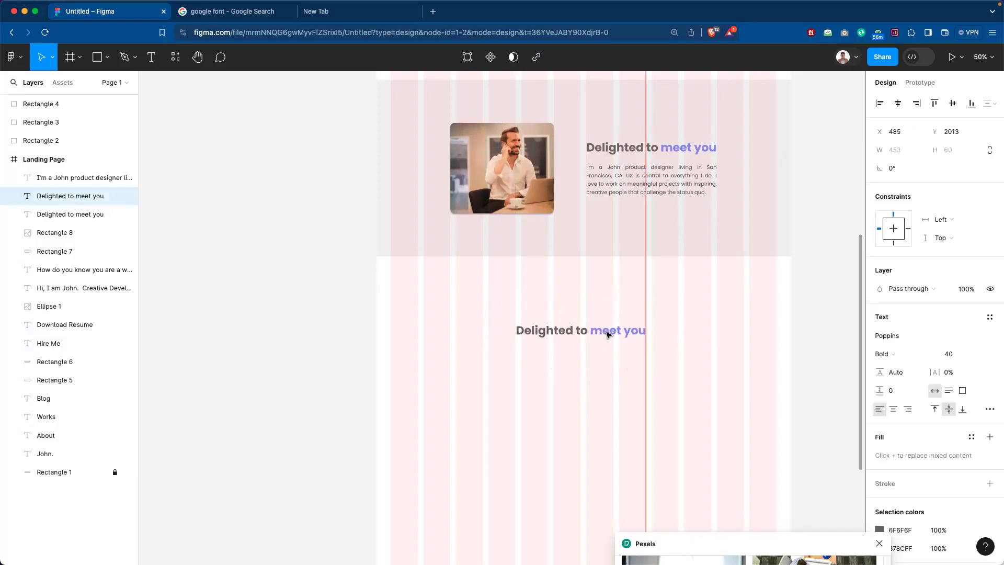
key(Escape)
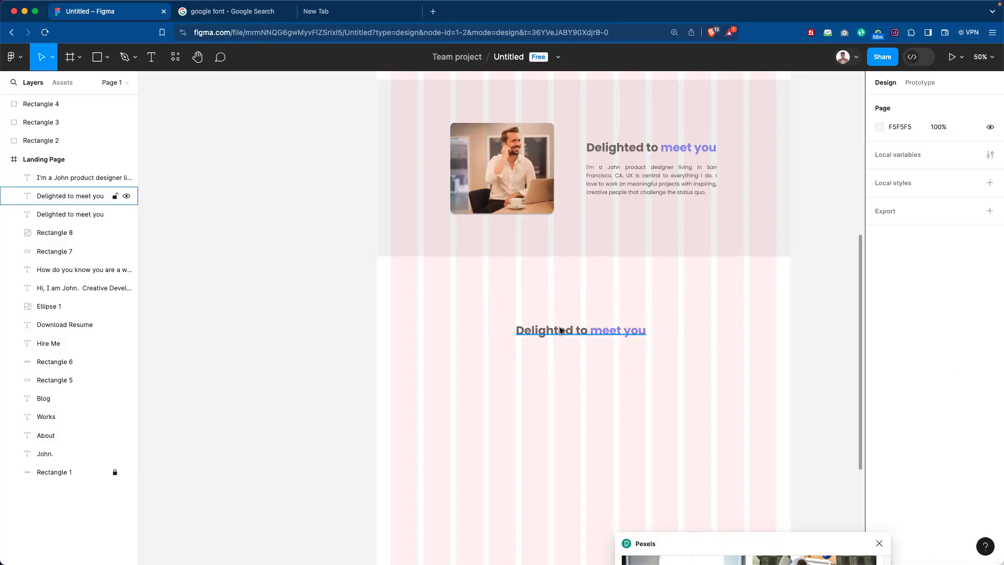
Replace the grey words "Delighted to" in the duplicated heading with "My".
double_click(572, 329)
click(579, 330)
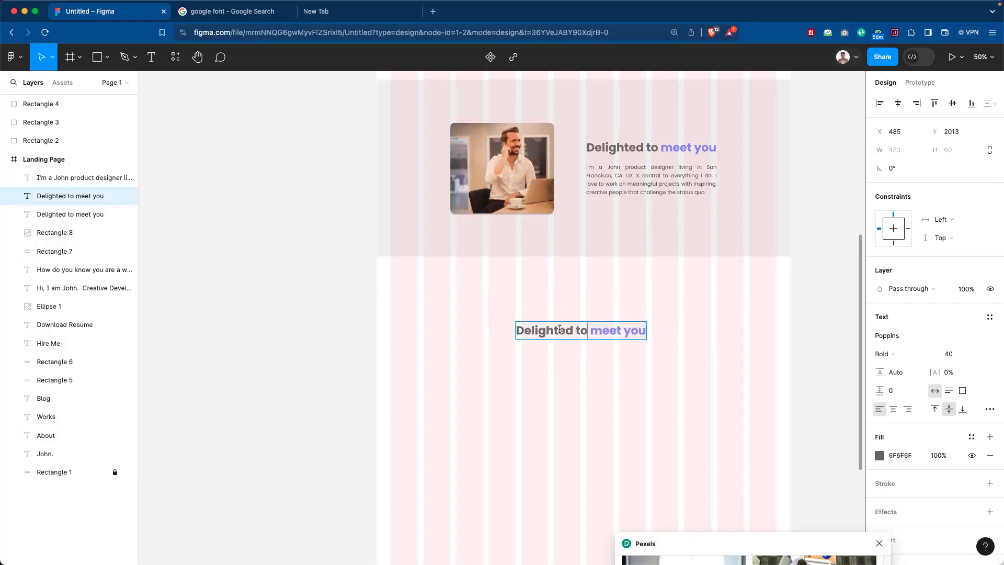
drag(560, 329, 509, 326)
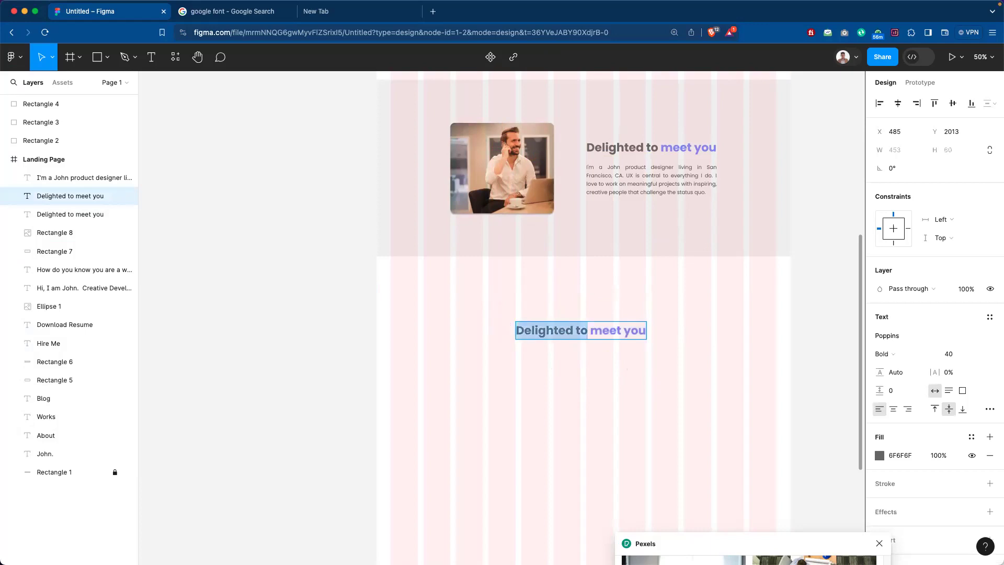
text(My)
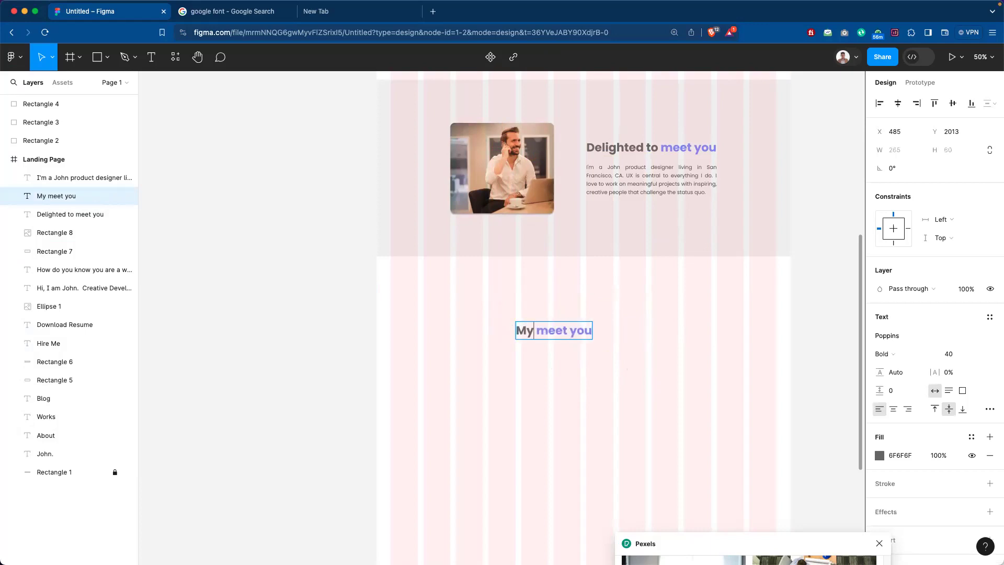
click(555, 330)
text(WORK)
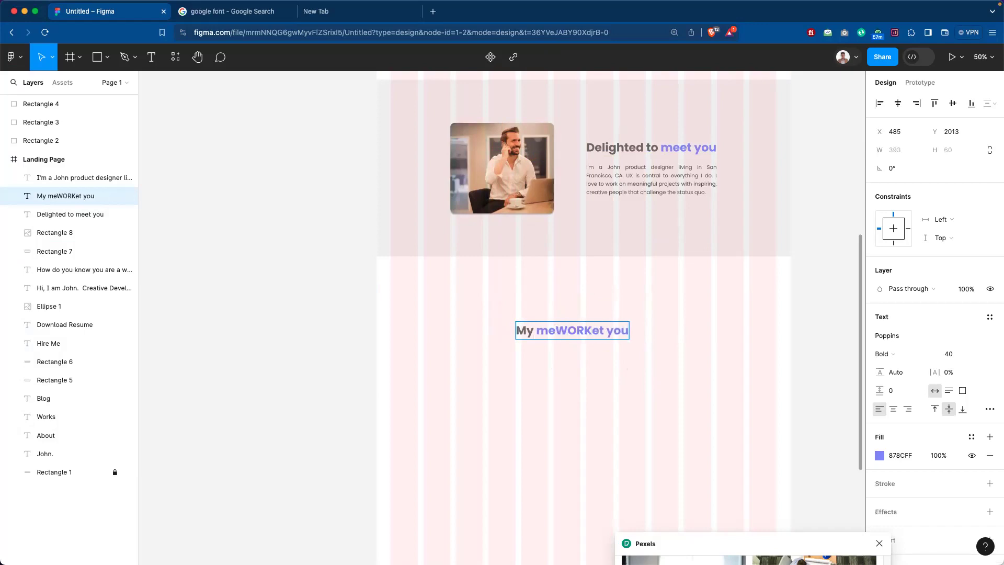
key(BackSpace)
key(BackSpace)
key(BackSpace)
key(BackSpace)
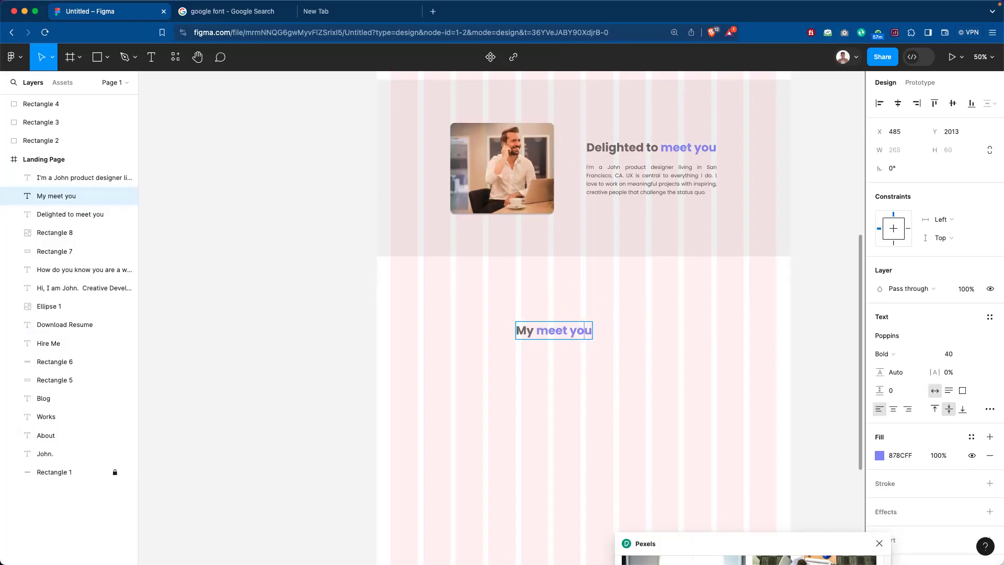
Replace the purple words "meet you" in the duplicated heading with "Work".
key(BackSpace)
key(BackSpace)
key(BackSpace)
key(BackSpace)
key(BackSpace)
key(BackSpace)
key(BackSpace)
key(BackSpace)
key(BackSpace)
text(Work)
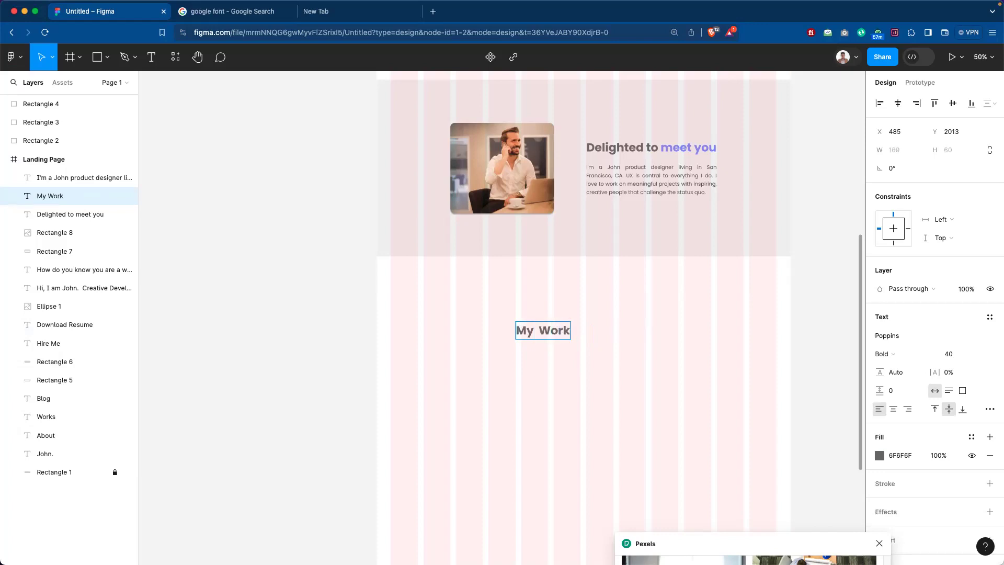
Move the "My Work" heading to about X 626, Y 2011 and recolour the word "Work" to purple 878CFF.
key(Escape)
drag(558, 334, 614, 329)
double_click(577, 329)
click(576, 329)
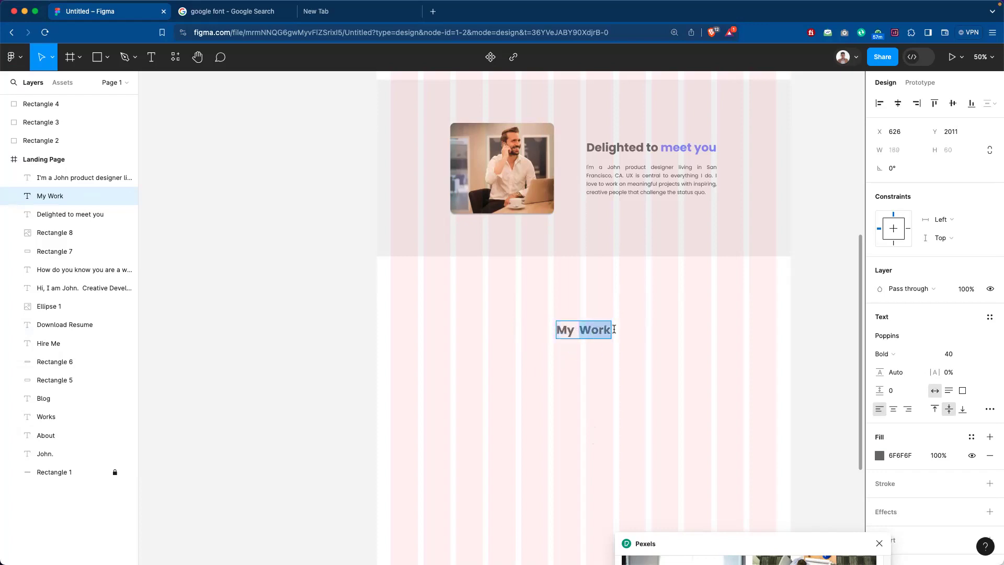
click(880, 456)
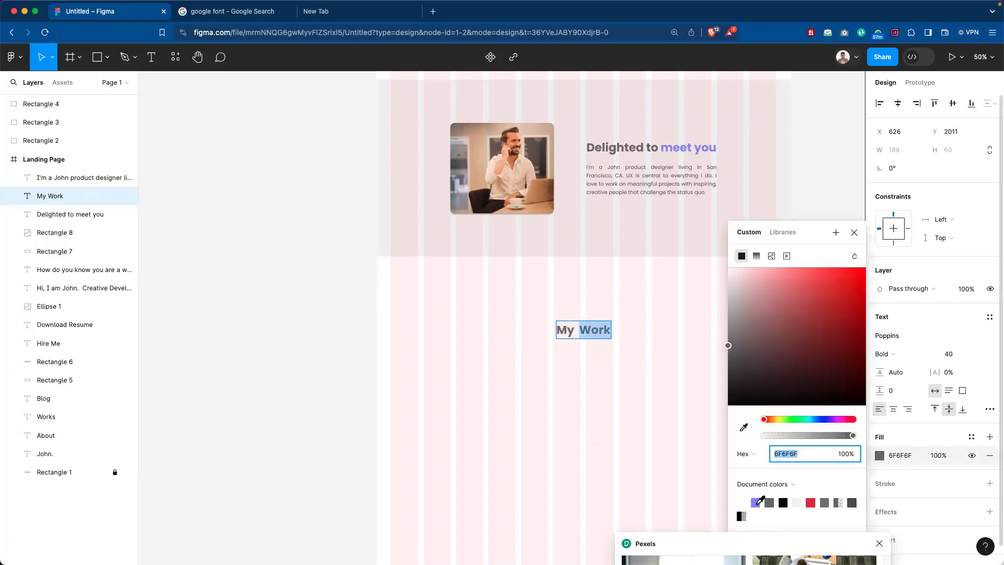
click(758, 503)
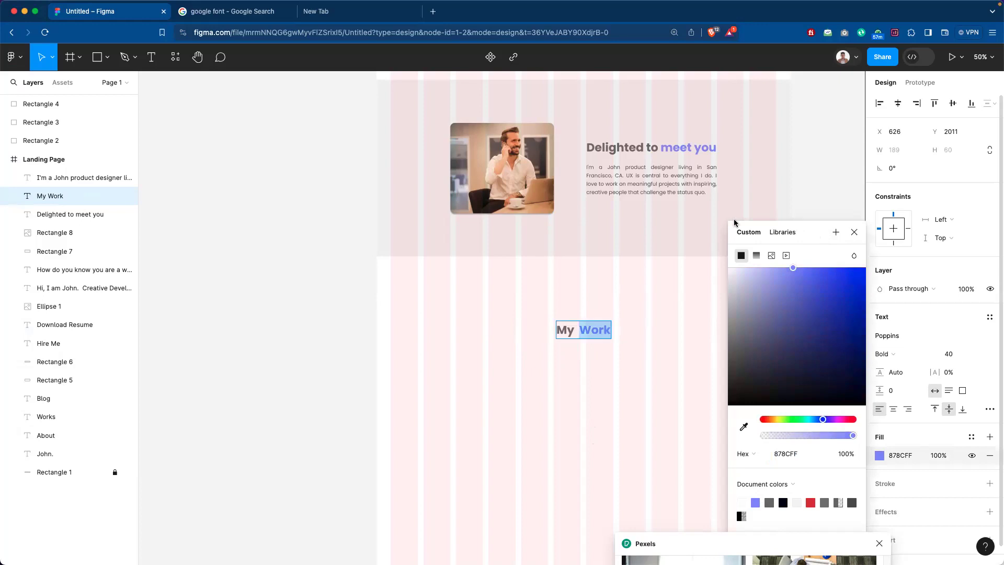
key(Escape)
key(Escape)
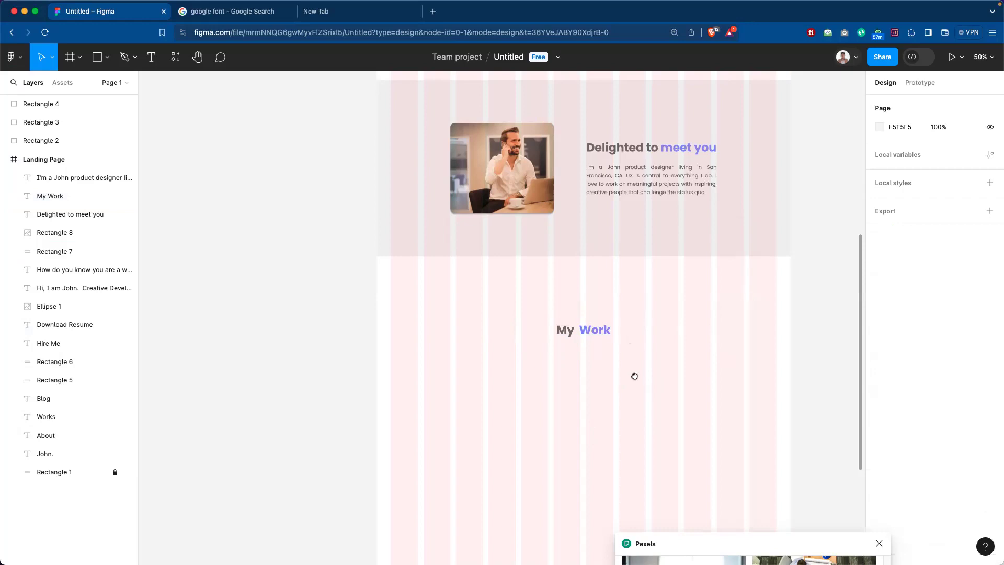
scroll(634, 366, down, 3)
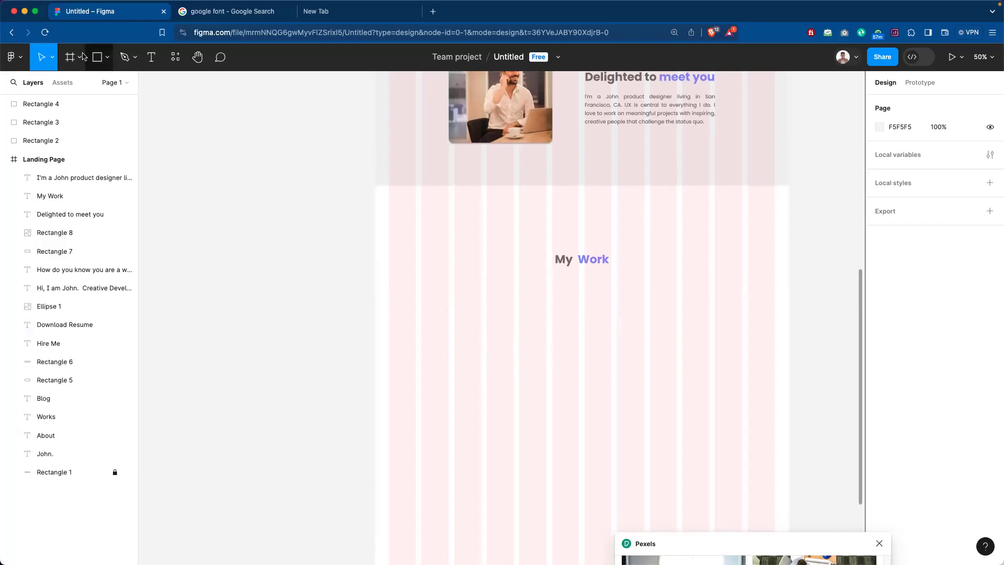
click(105, 62)
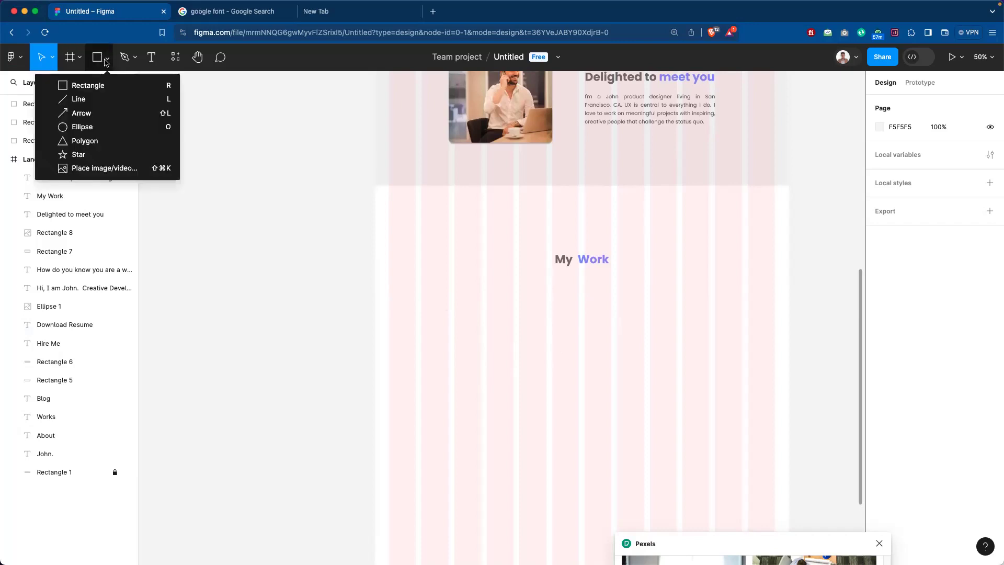
click(104, 168)
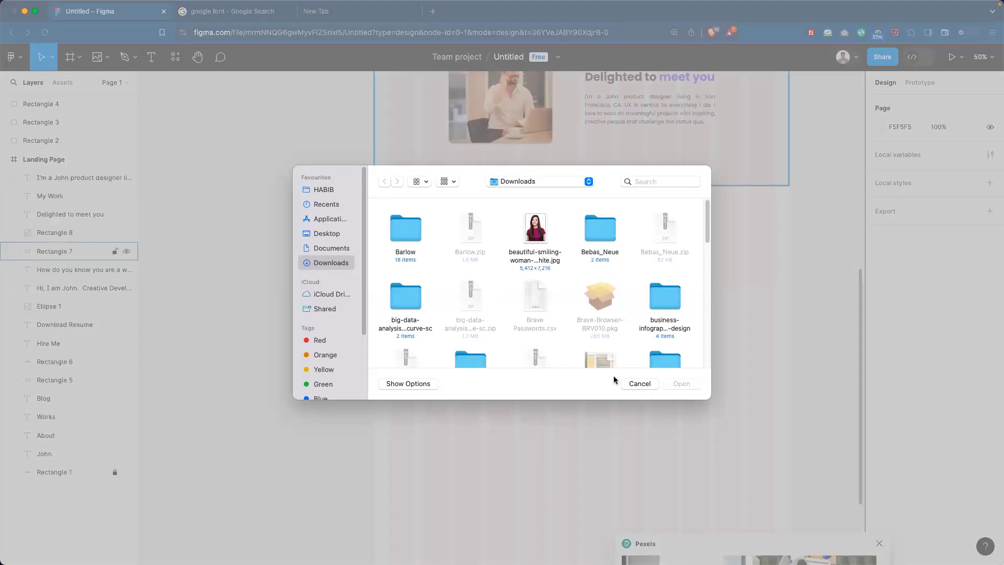
click(632, 385)
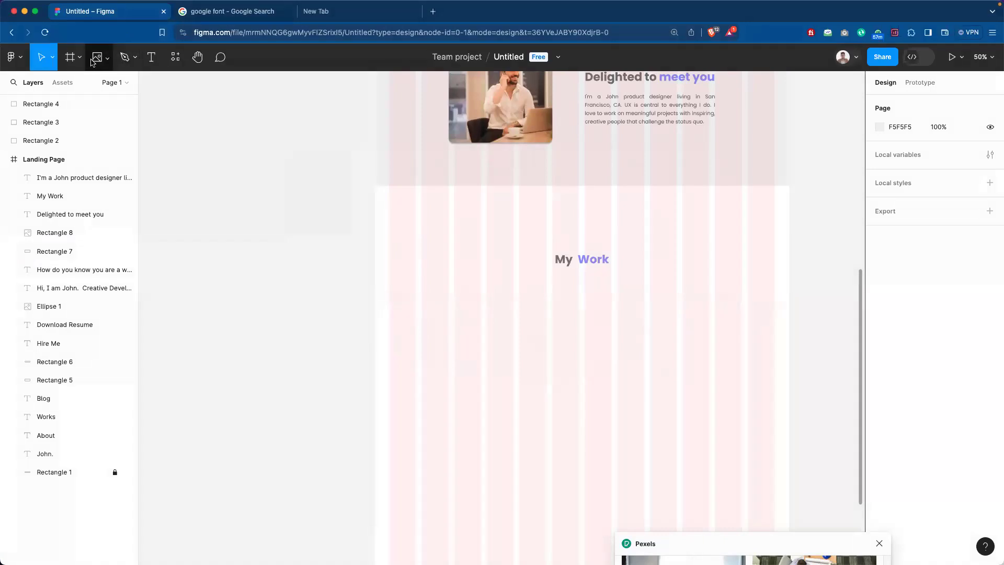
click(106, 61)
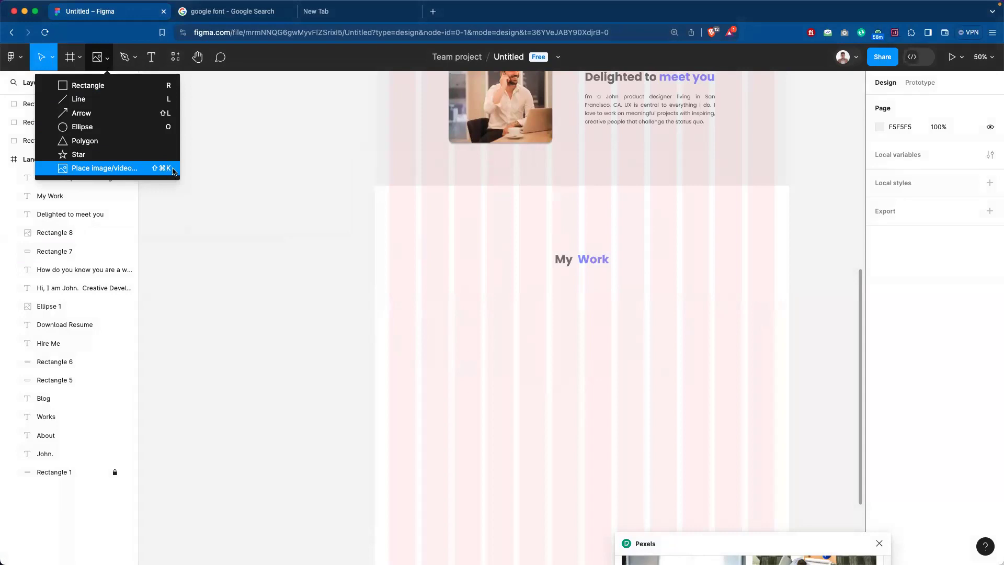
click(265, 115)
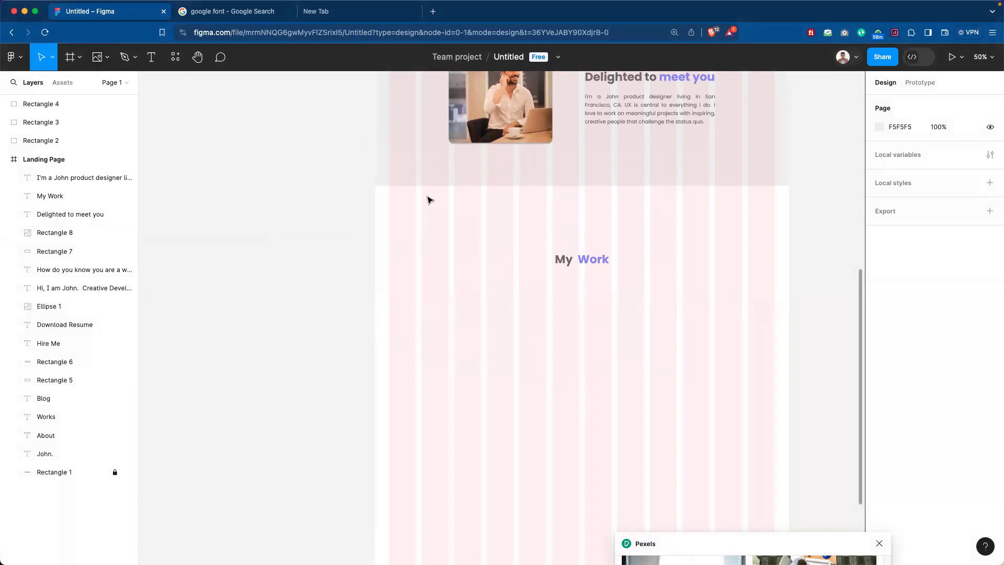
click(104, 58)
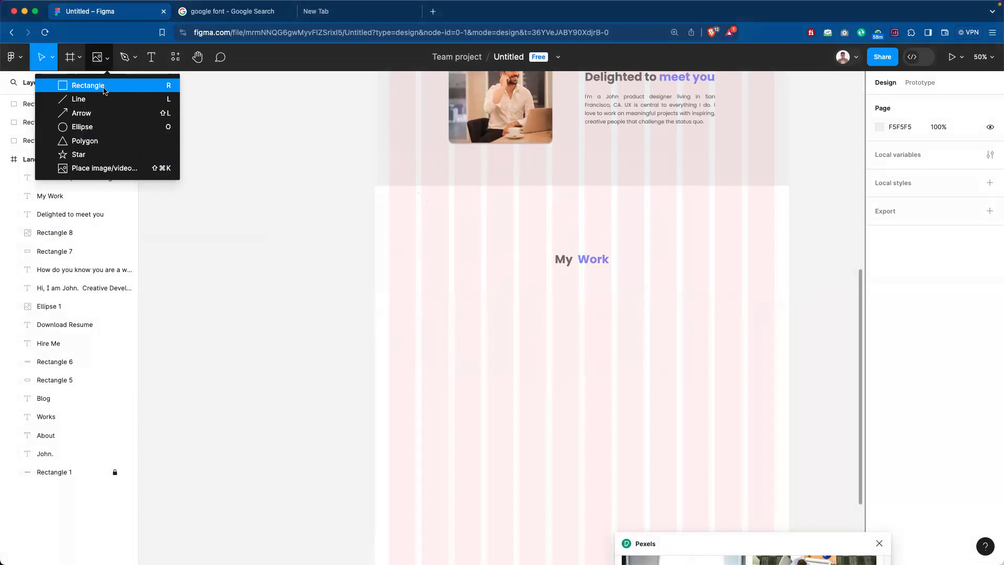
Duplicate the about section's photo below the "My Work" heading and position the copy at X 143, Y 2134.
click(479, 127)
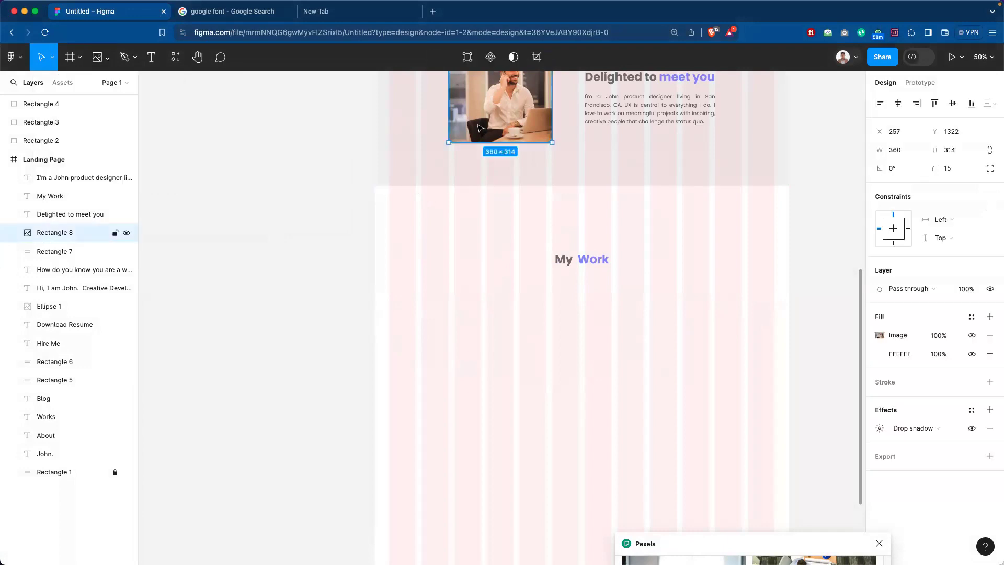
drag(479, 127, 475, 408)
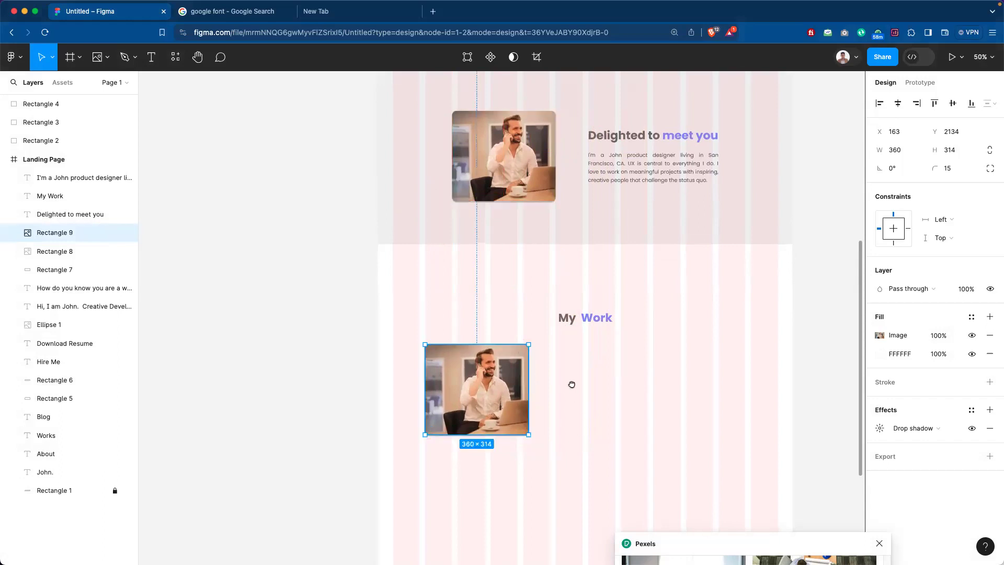
scroll(571, 376, down, 2)
scroll(570, 371, right, 1)
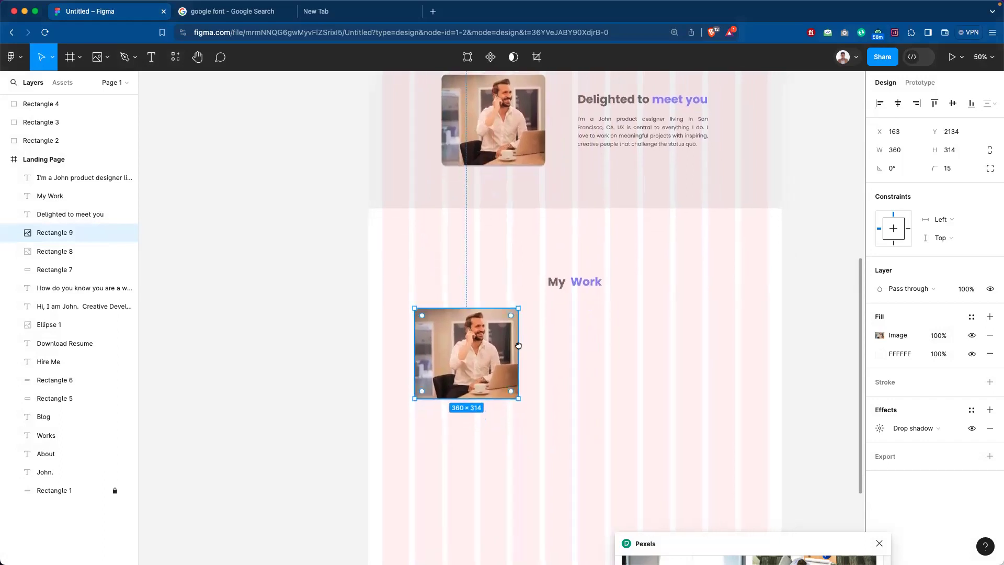
click(566, 342)
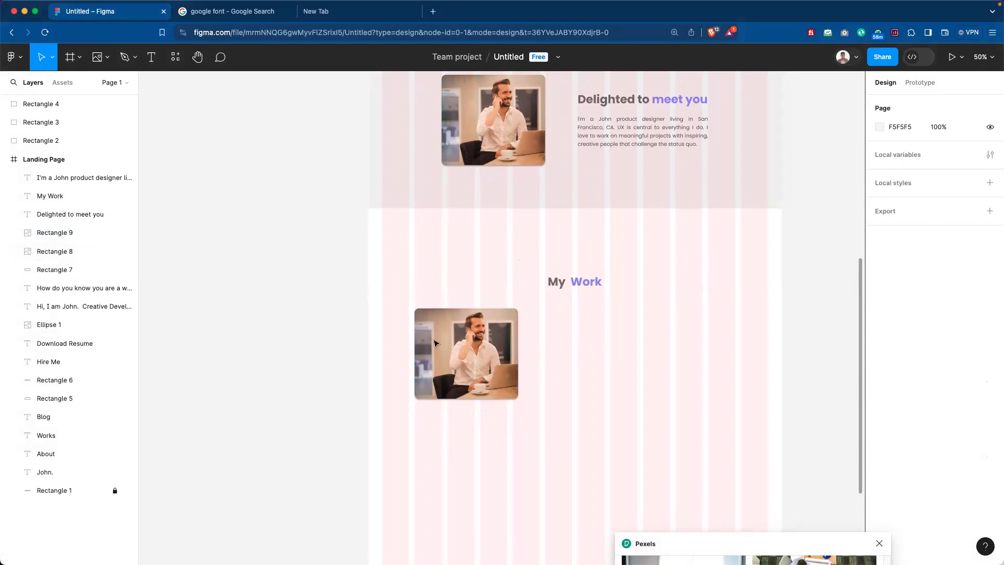
drag(462, 366, 456, 366)
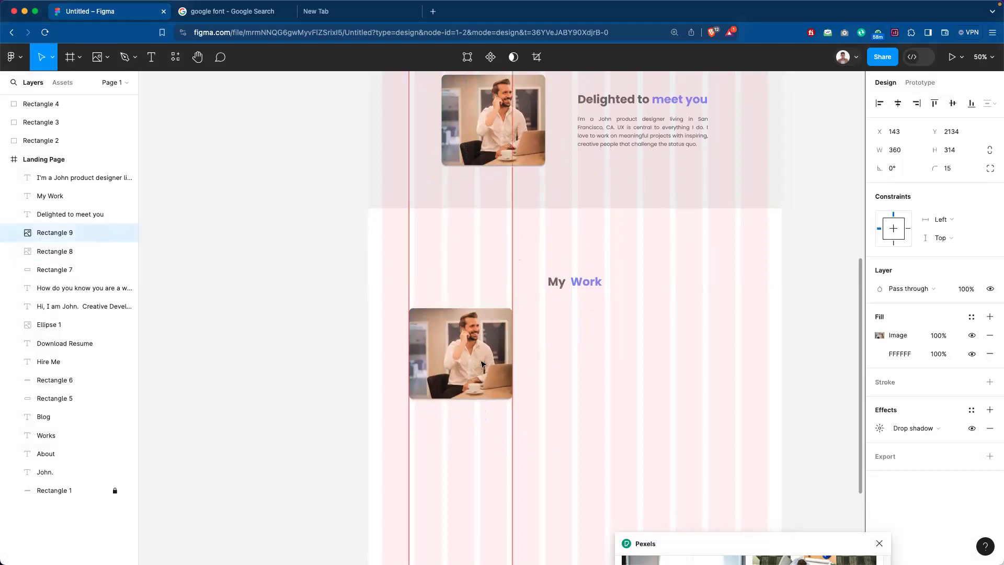
Duplicate the work photo to the right in the same row, at X 597, Y 2134.
drag(514, 354, 575, 367)
key(Escape)
click(460, 356)
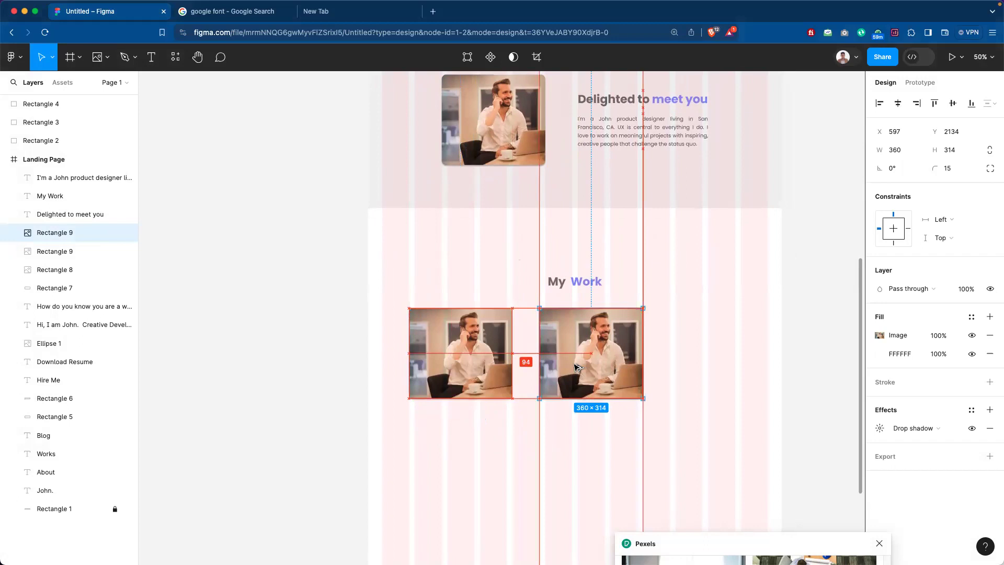
key(Escape)
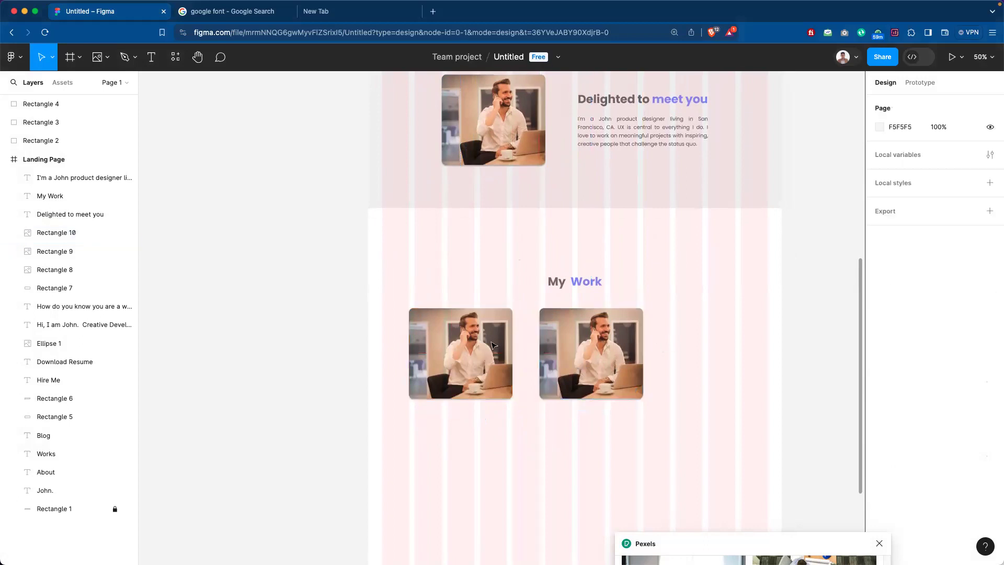
Narrow the first work photo to a width of 340.
click(503, 349)
drag(508, 347, 503, 348)
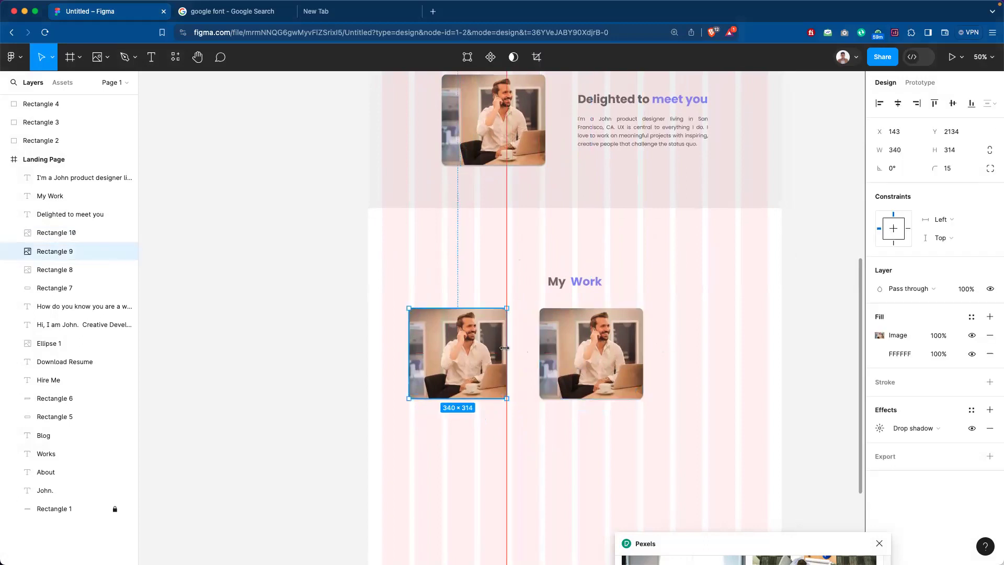
key(Escape)
Move the 360-wide copy below the row and duplicate the first photo twice along the row, the last copy at X 937.
drag(584, 344, 479, 470)
click(474, 381)
drag(458, 381, 565, 383)
click(660, 370)
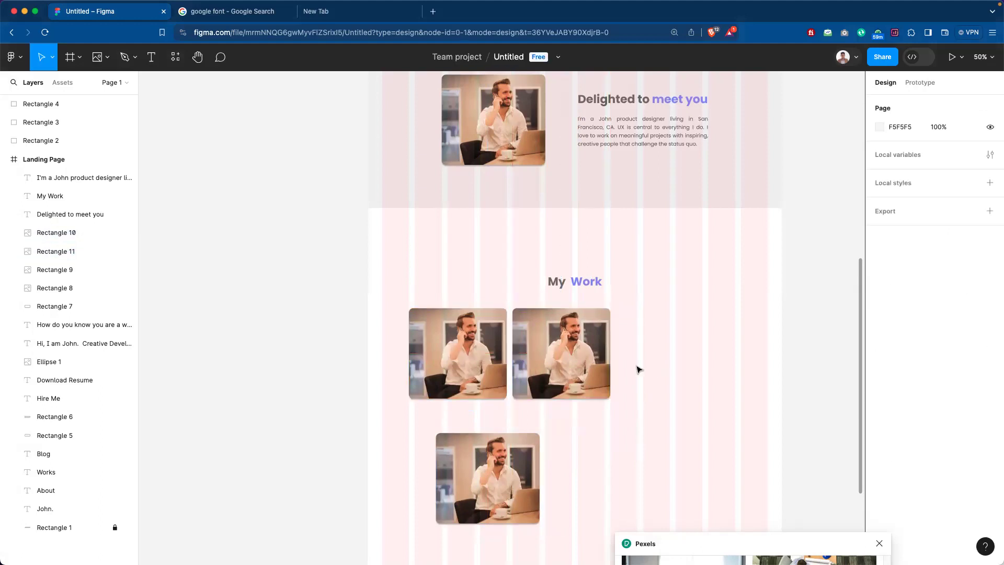
drag(581, 362, 672, 363)
drag(658, 364, 671, 364)
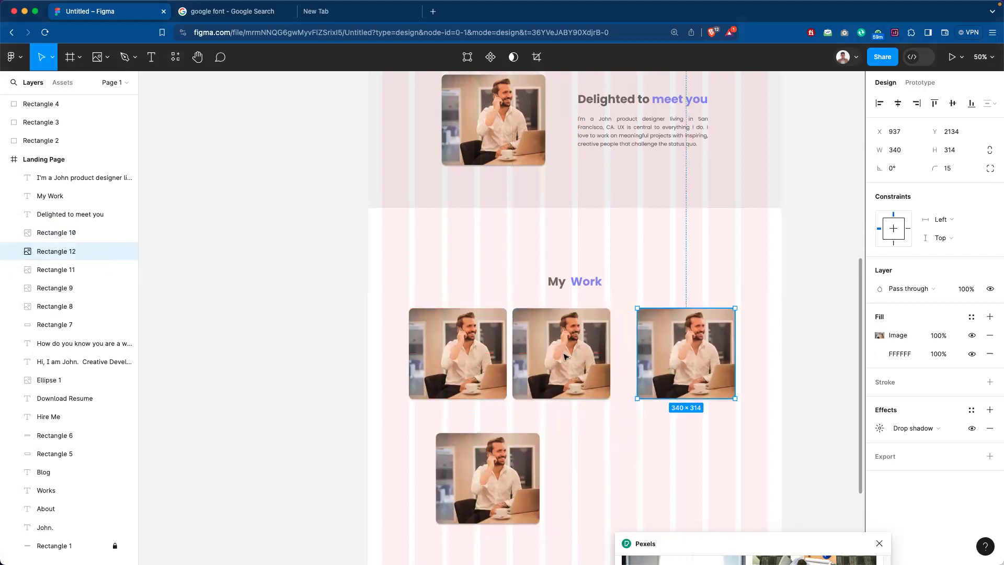
Move the two 340-wide copies below the row and widen the first work photo to 360.
click(581, 458)
key(super+z)
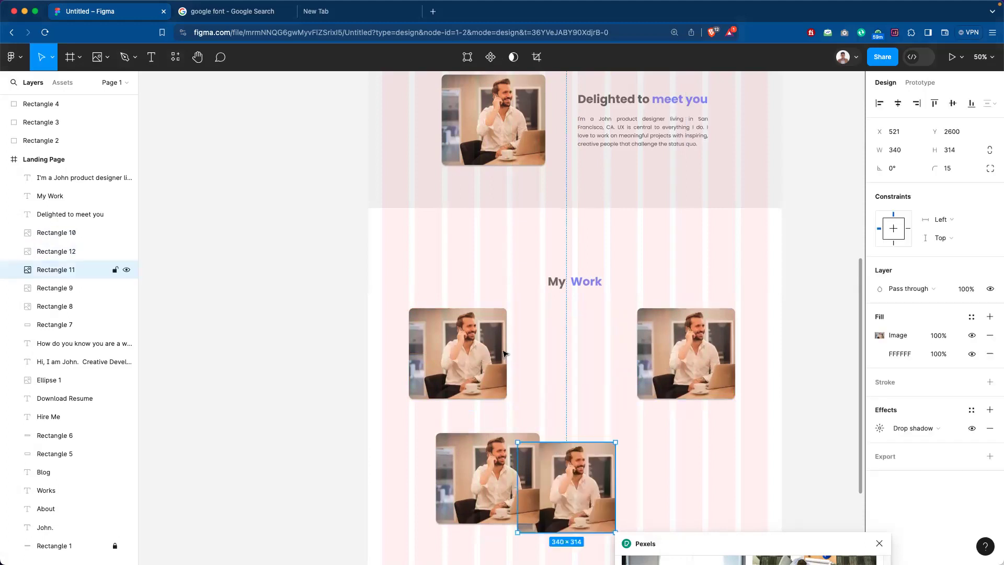
click(503, 351)
drag(509, 347, 514, 348)
drag(674, 351, 621, 483)
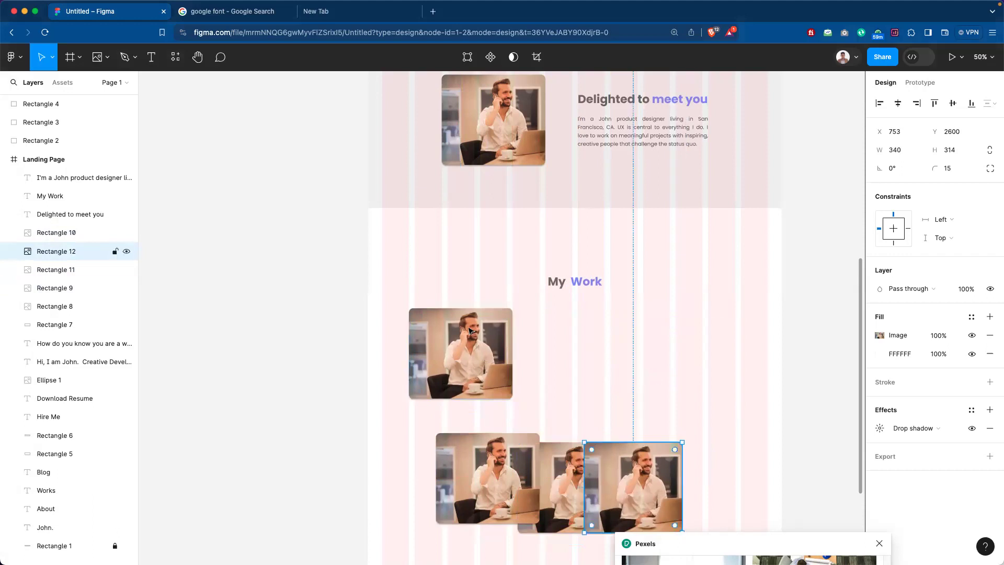
Duplicate the first work photo twice along its row with 37 spacing, placing the last copy at X 937, Y 2134.
click(469, 331)
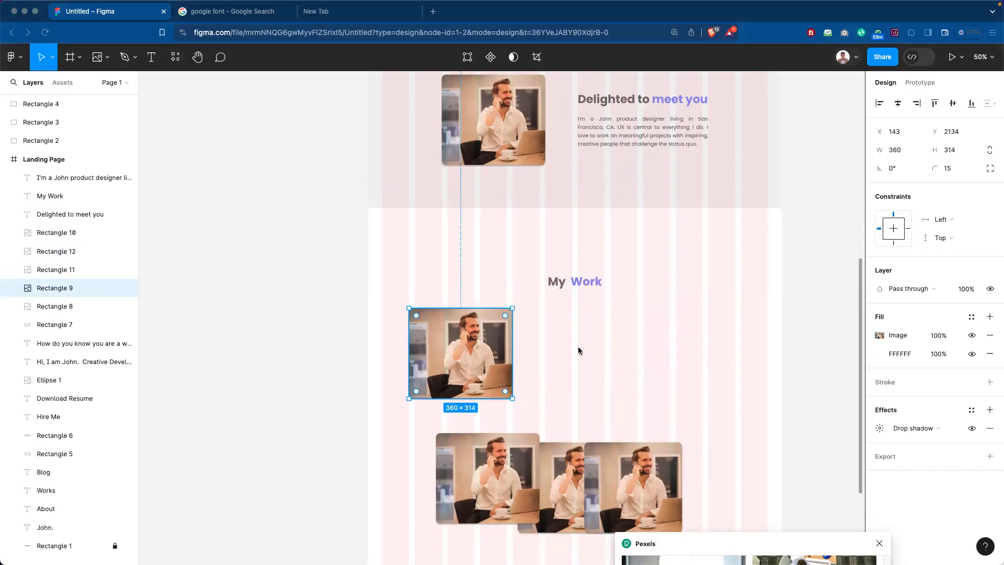
click(489, 337)
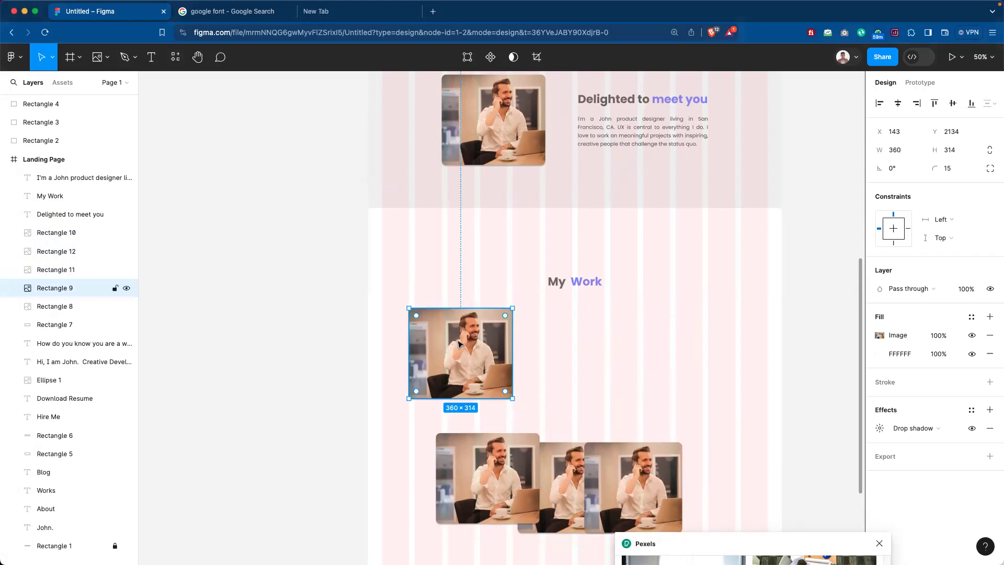
drag(444, 353, 663, 358)
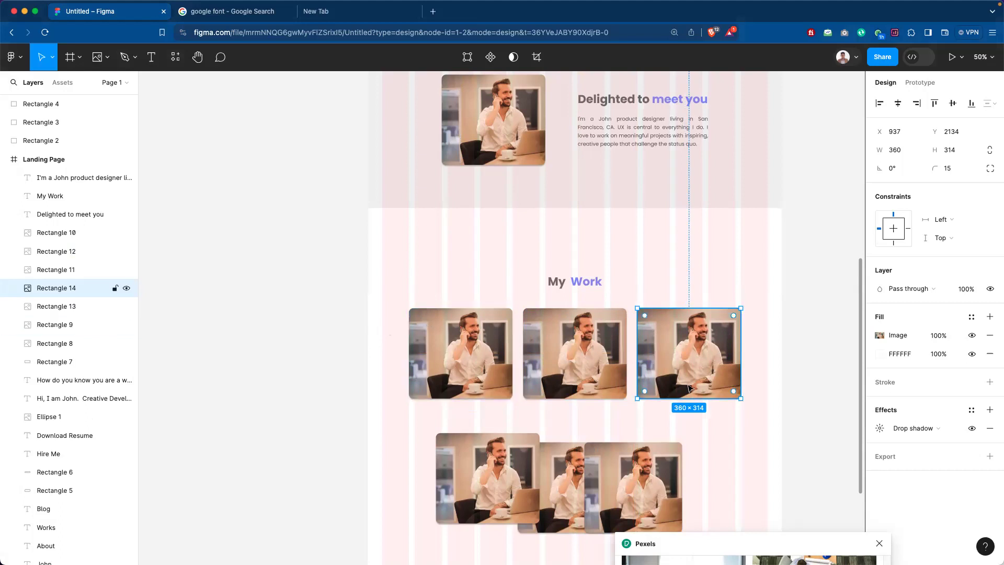
Delete the three overlapping spare photos below the work row.
drag(653, 411, 463, 458)
scroll(695, 446, up, 1)
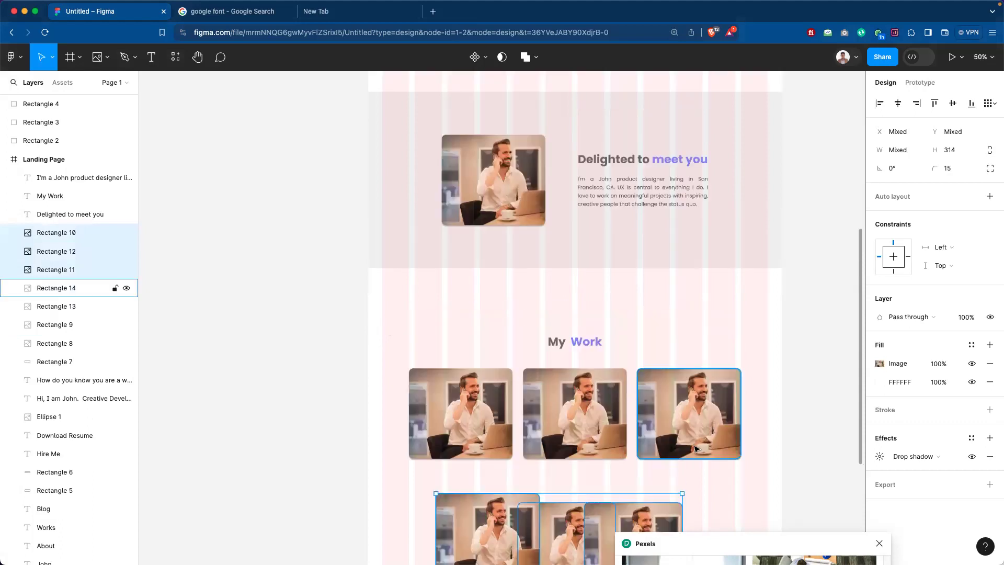
scroll(695, 444, down, 5)
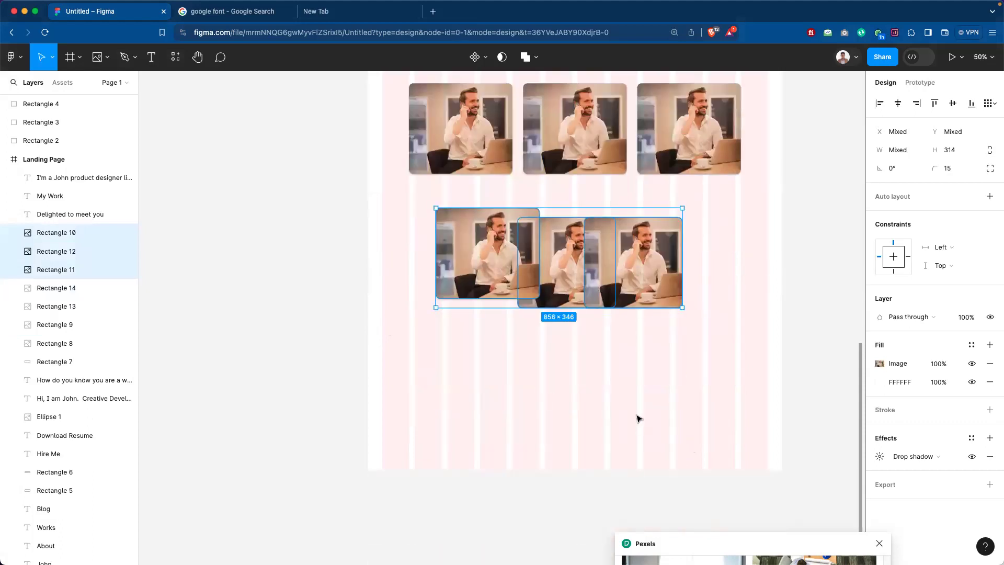
key(Delete)
Set the corner radius of the three My Work photos to 0.
scroll(594, 344, up, 3)
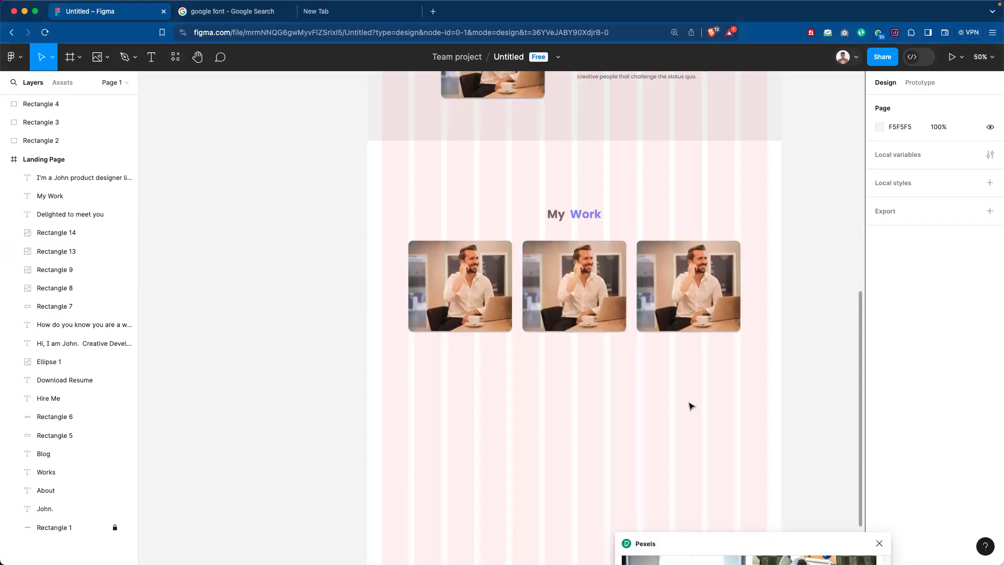
scroll(687, 376, down, 2)
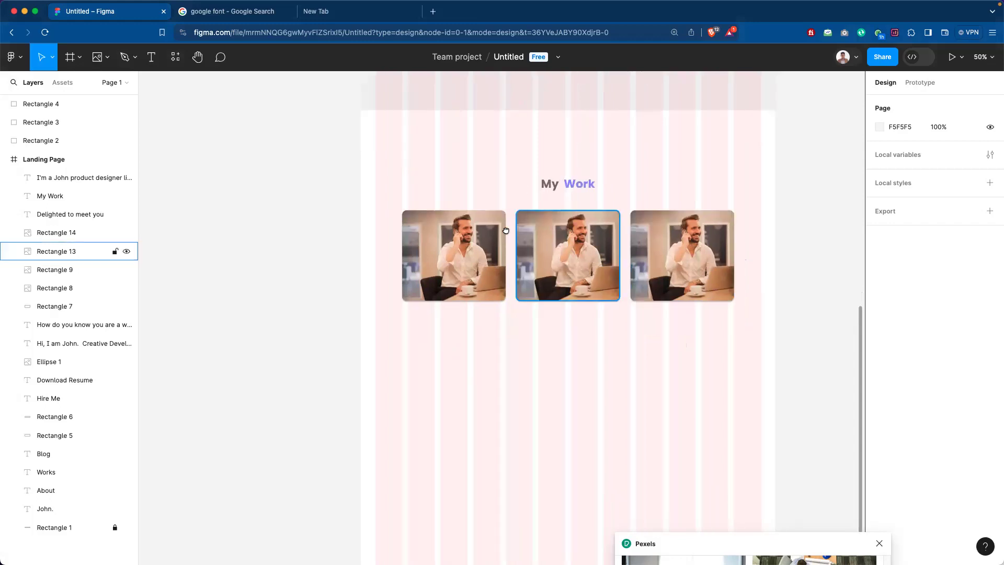
click(460, 217)
drag(733, 271, 746, 277)
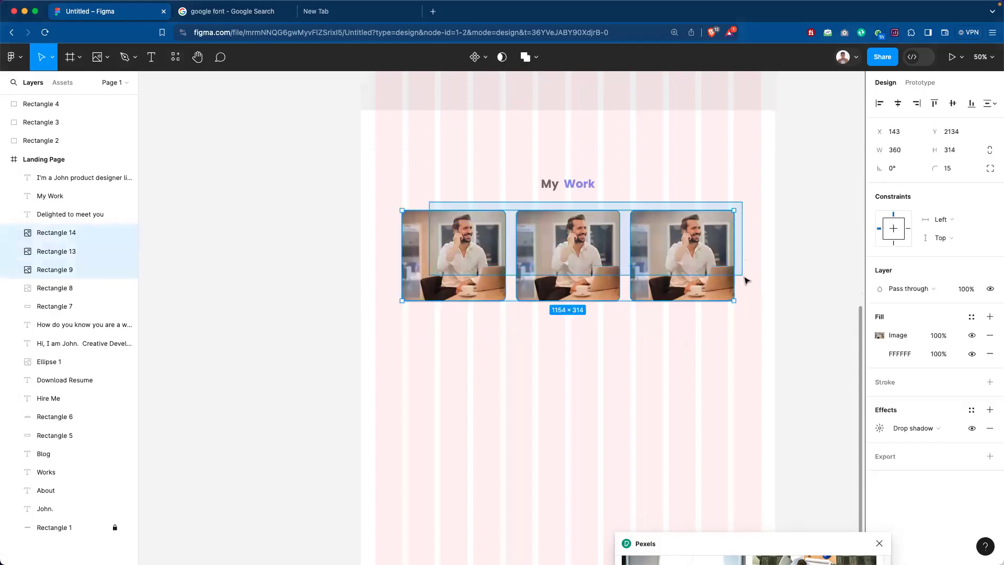
click(951, 169)
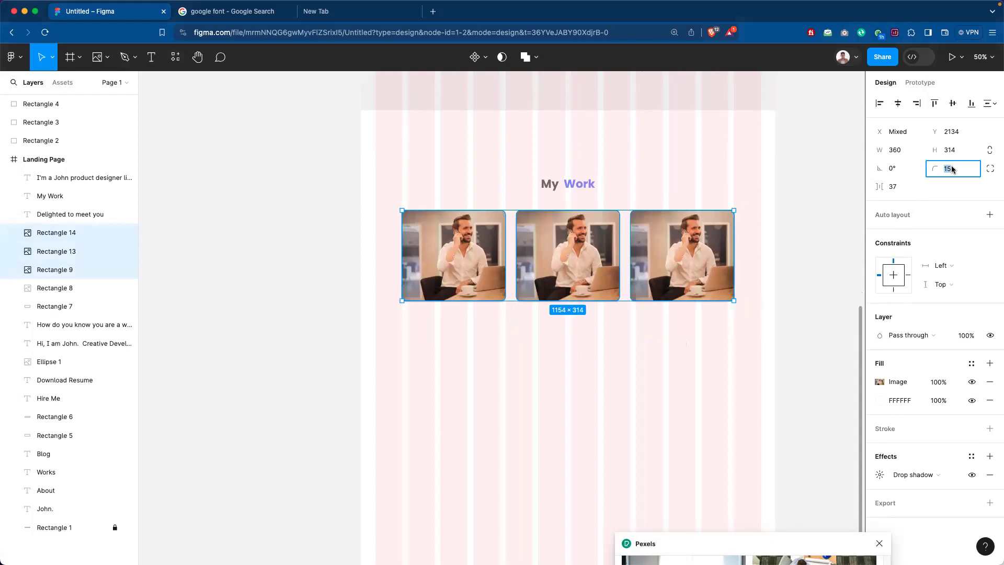
text(0)
key(Return)
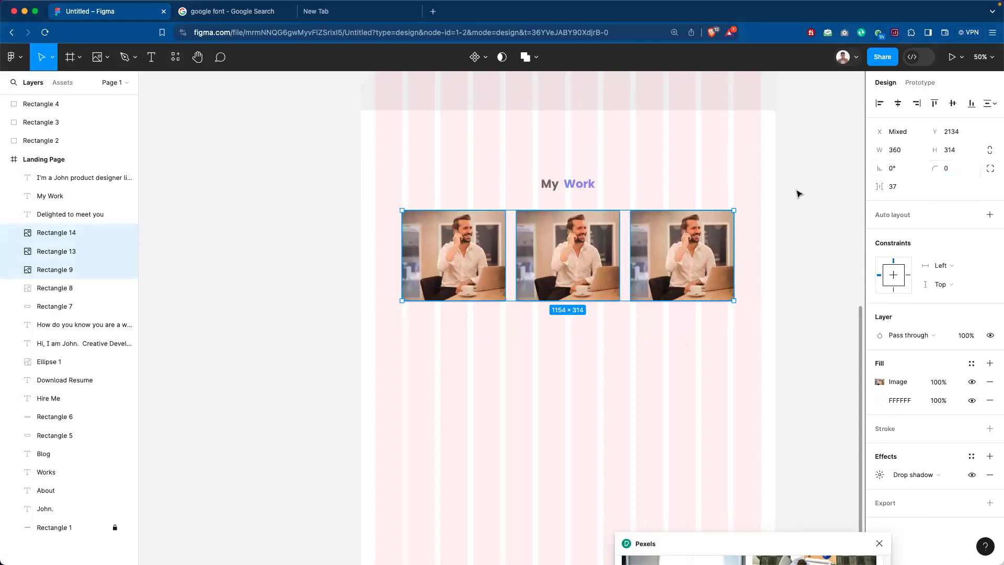
Set the corner radius of the three My Work photos to 5.
click(797, 193)
drag(423, 204, 726, 301)
click(951, 171)
text(5)
key(Return)
click(716, 328)
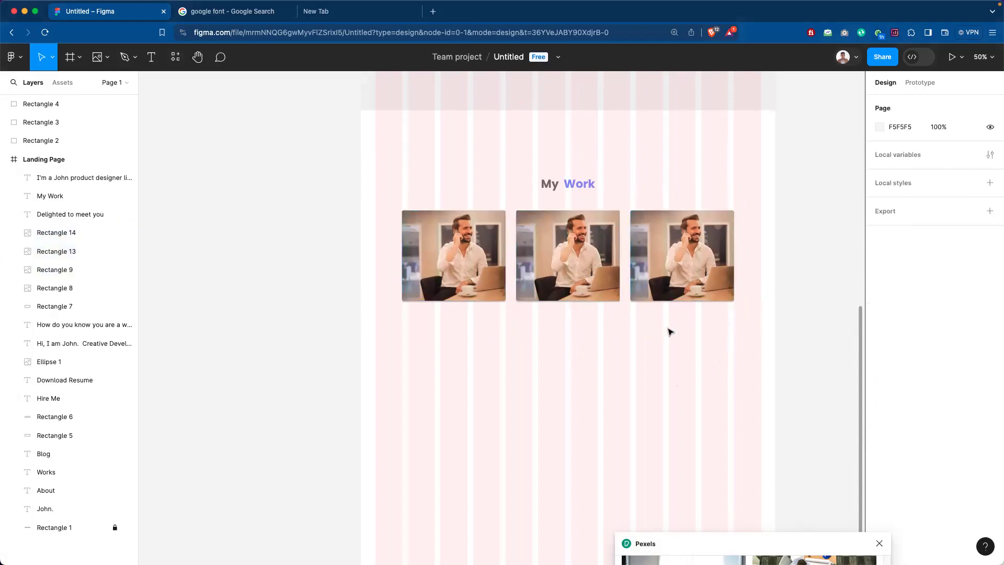
Hide the drop shadow effect on all three My Work photos.
drag(745, 323, 468, 267)
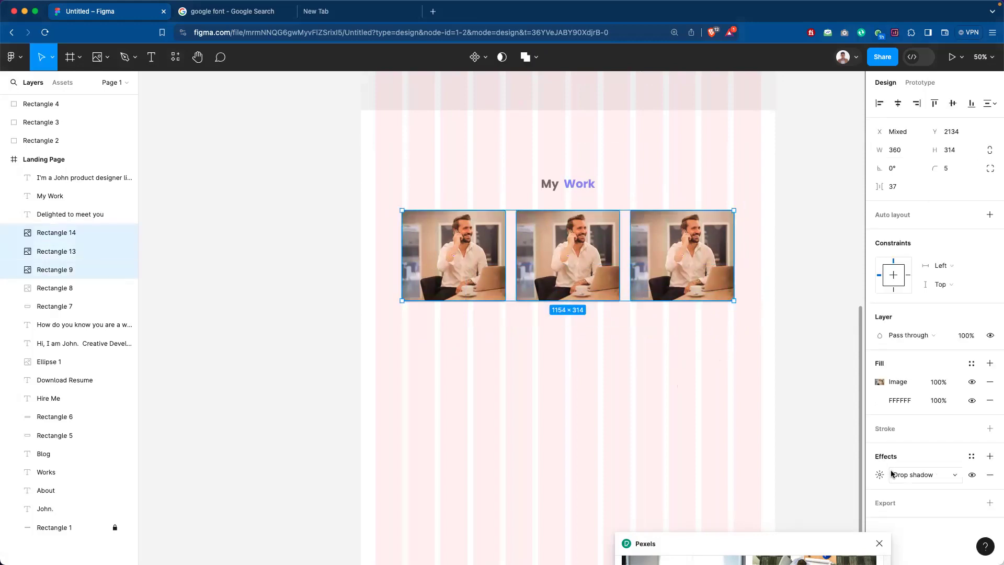
click(973, 476)
click(758, 343)
drag(758, 343, 563, 298)
key(Escape)
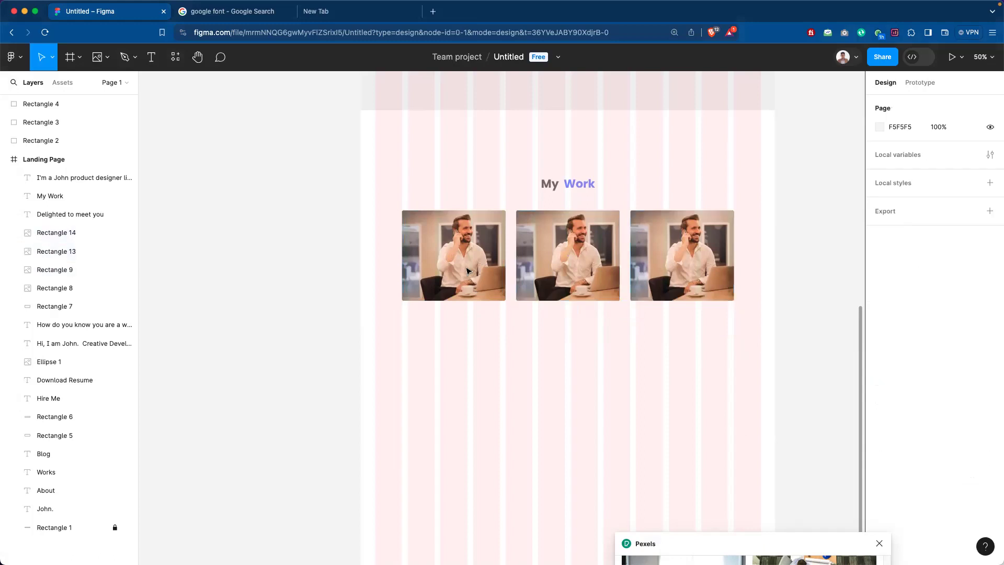
Move the My Work heading straight up to Y 1949, leaving more space above the photo row.
click(467, 271)
drag(758, 542, 719, 436)
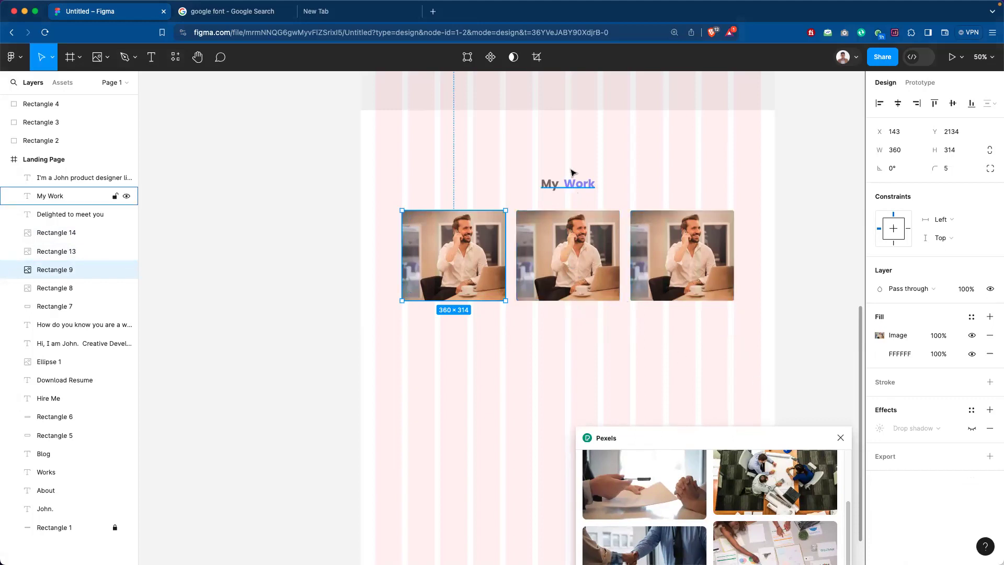
drag(575, 178, 575, 165)
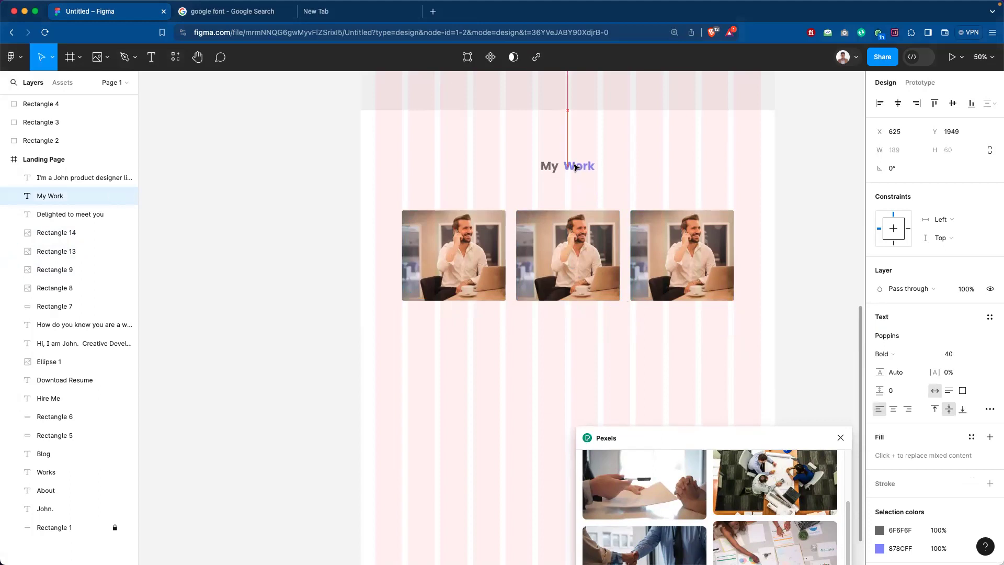
click(633, 156)
scroll(621, 269, down, 2)
scroll(620, 269, up, 3)
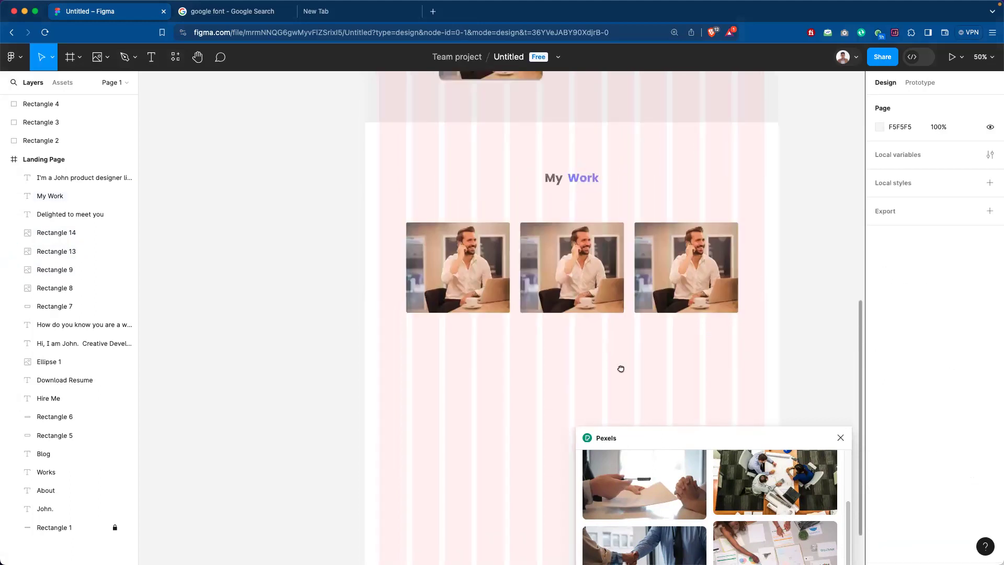
scroll(649, 222, down, 3)
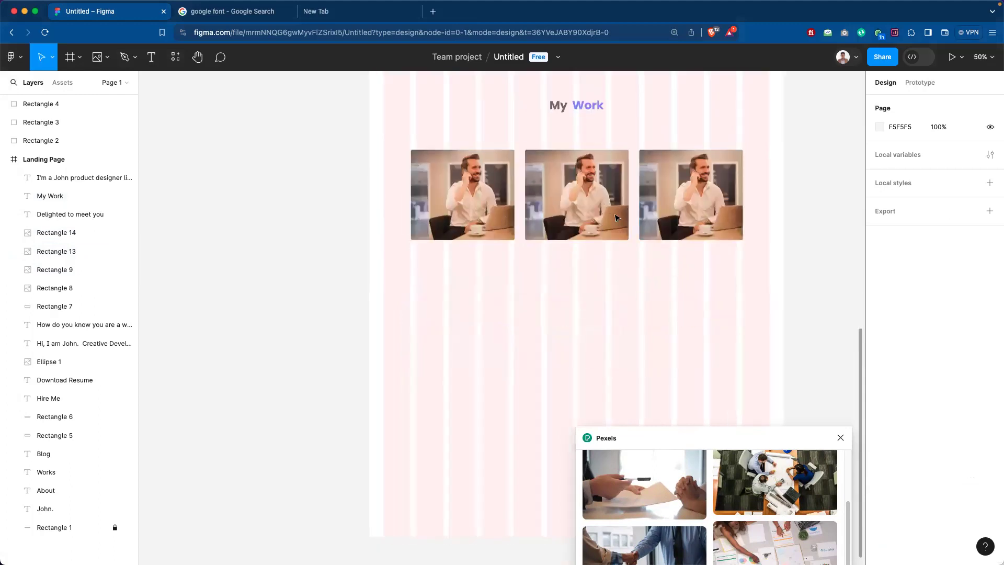
Select the first work photo and bring the Pexels image search field into view.
click(457, 200)
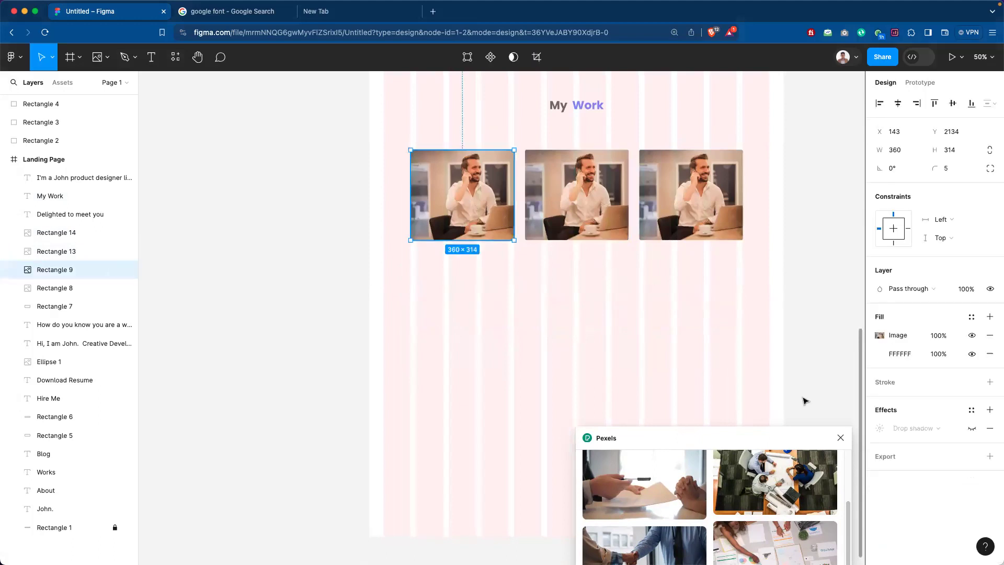
drag(684, 437, 680, 363)
scroll(725, 462, down, 5)
scroll(725, 462, up, 10)
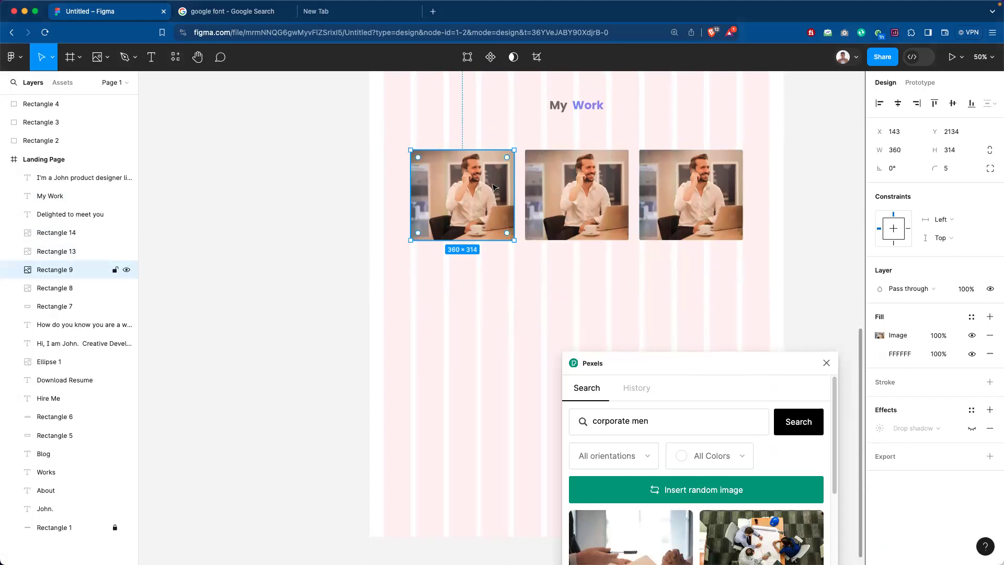
key(Escape)
click(465, 171)
click(107, 57)
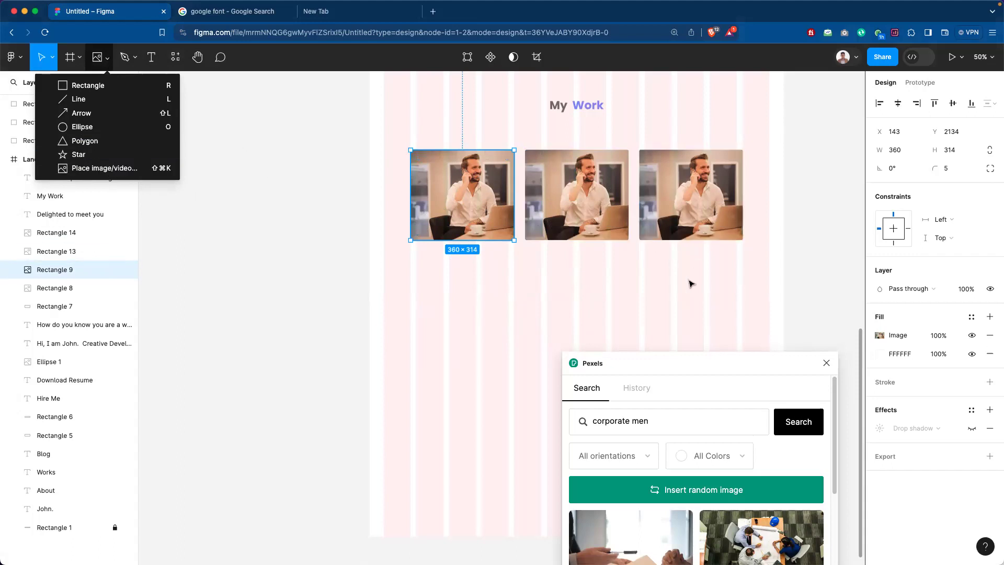
click(630, 262)
Search Pexels for "branding" and fill the first work photo with the smartphone image showing the teal and yellow screen.
click(490, 197)
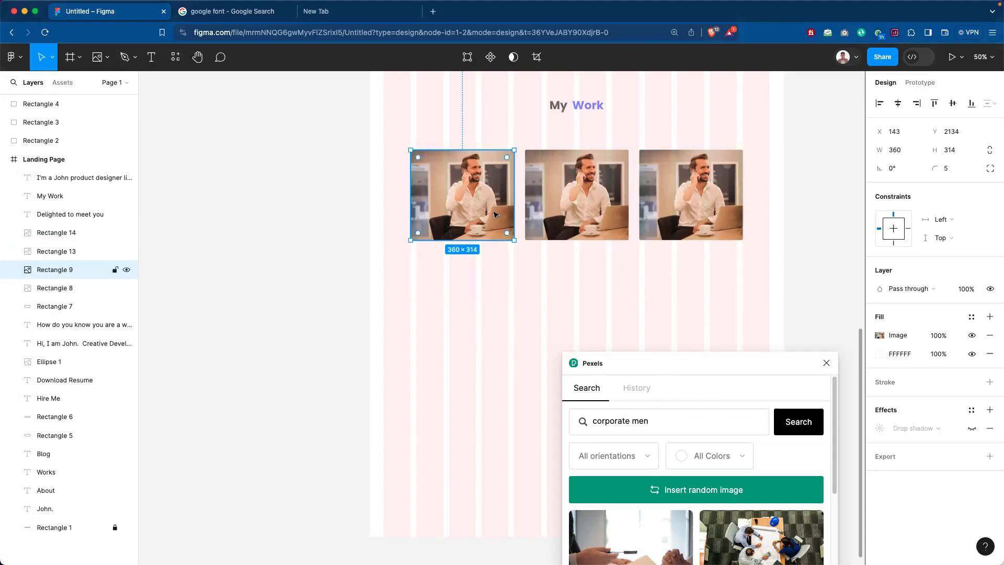
drag(757, 362, 749, 301)
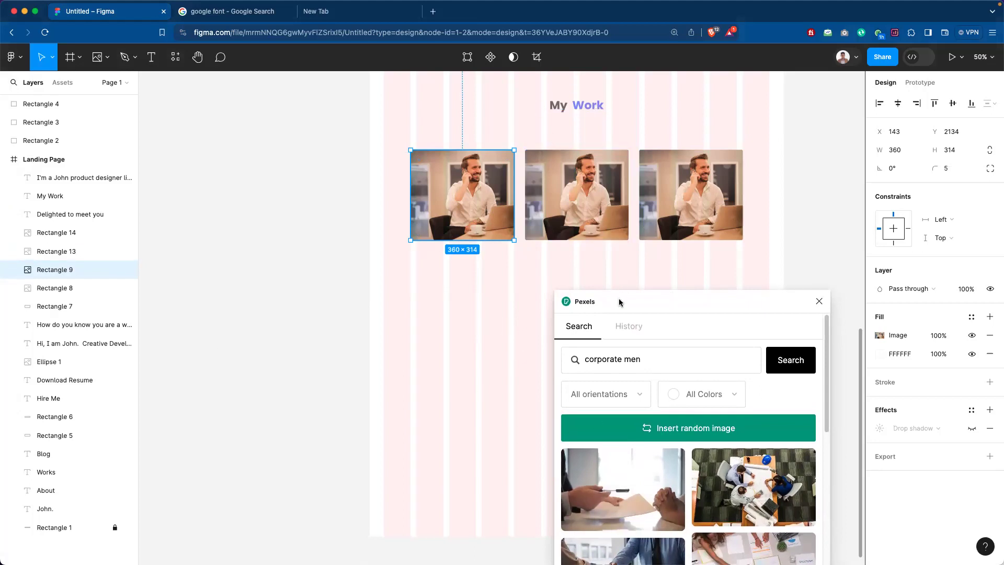
triple_click(653, 359)
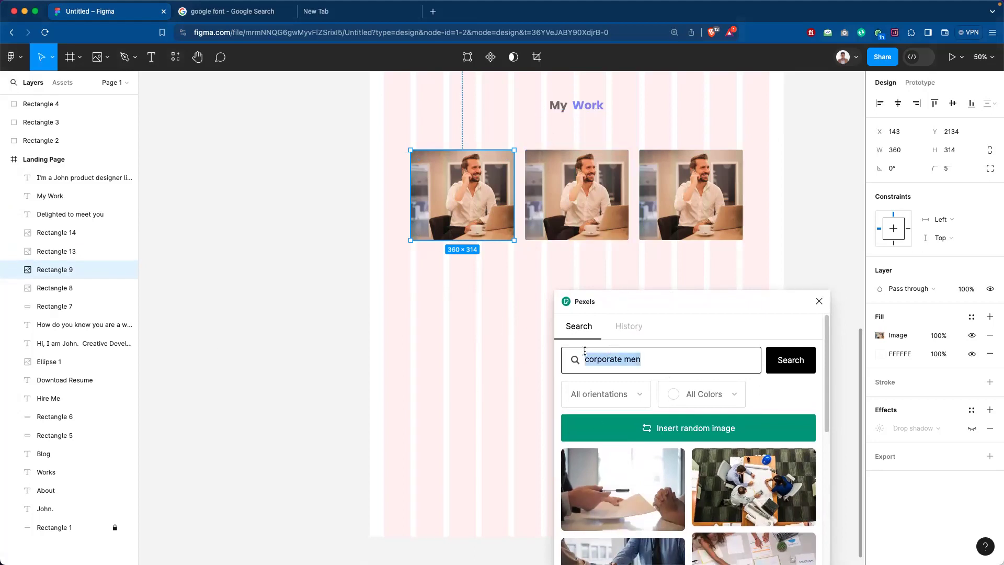
text(branding)
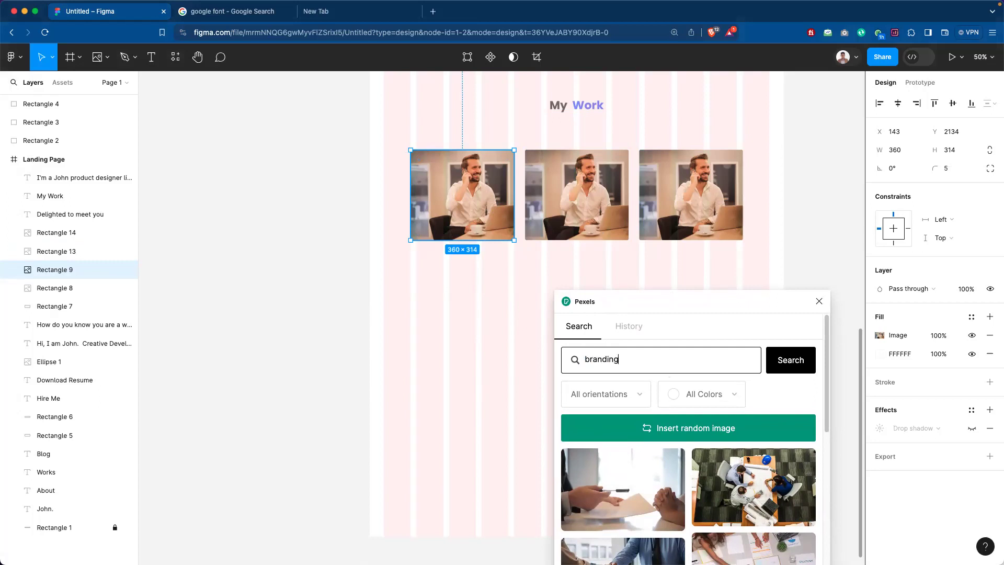
key(Return)
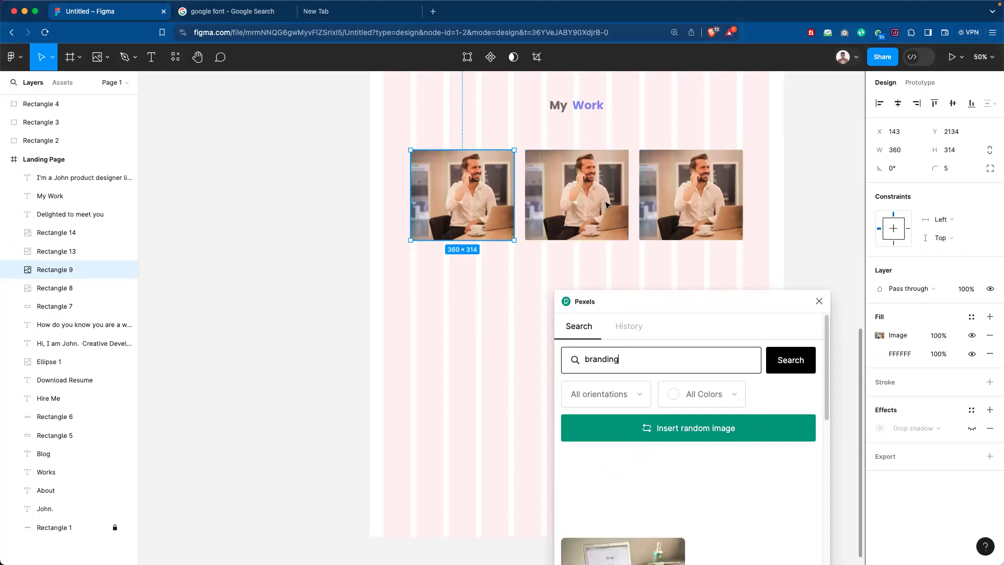
drag(686, 304, 755, 221)
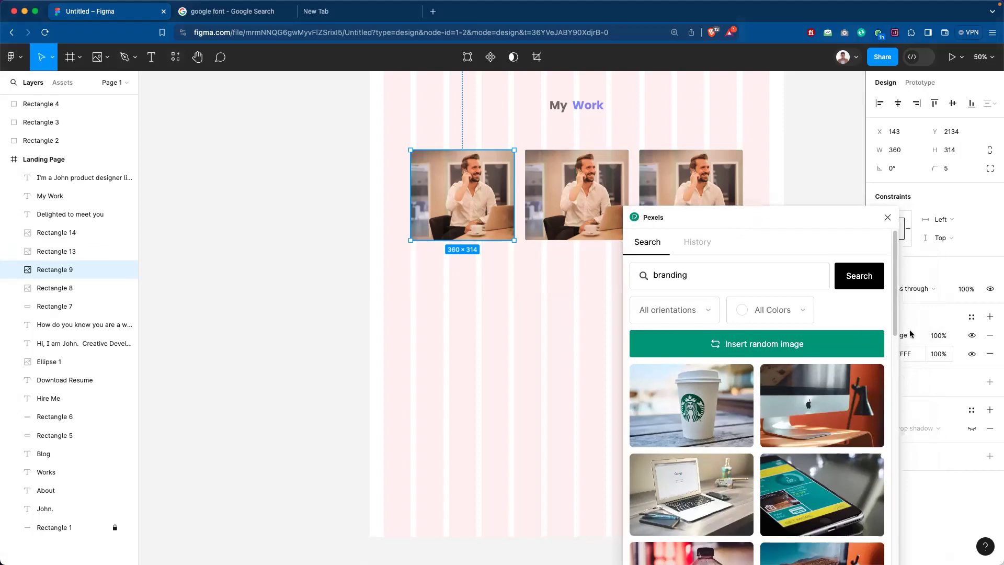
drag(896, 333, 900, 378)
click(833, 330)
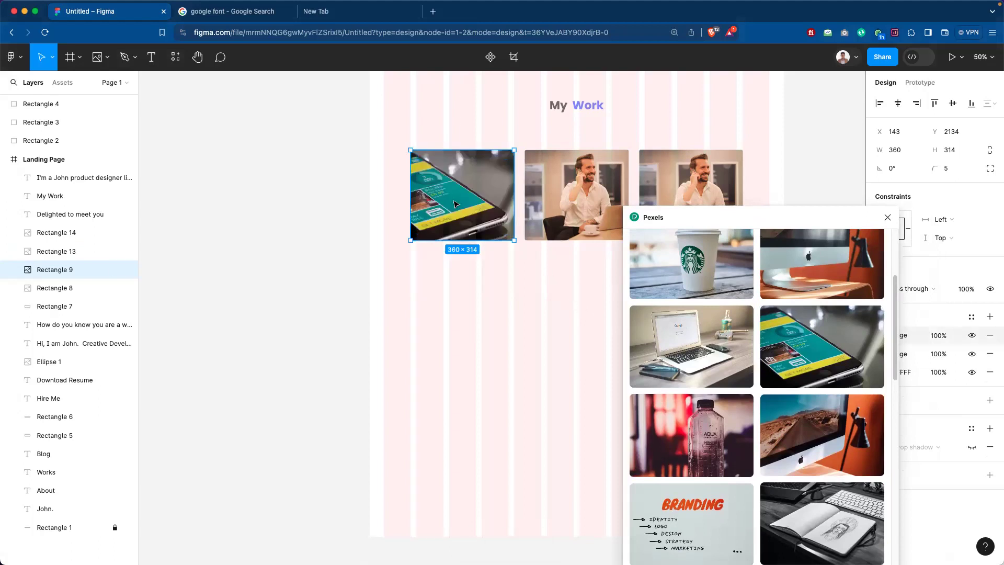
drag(455, 202, 467, 205)
key(super+z)
key(super+t)
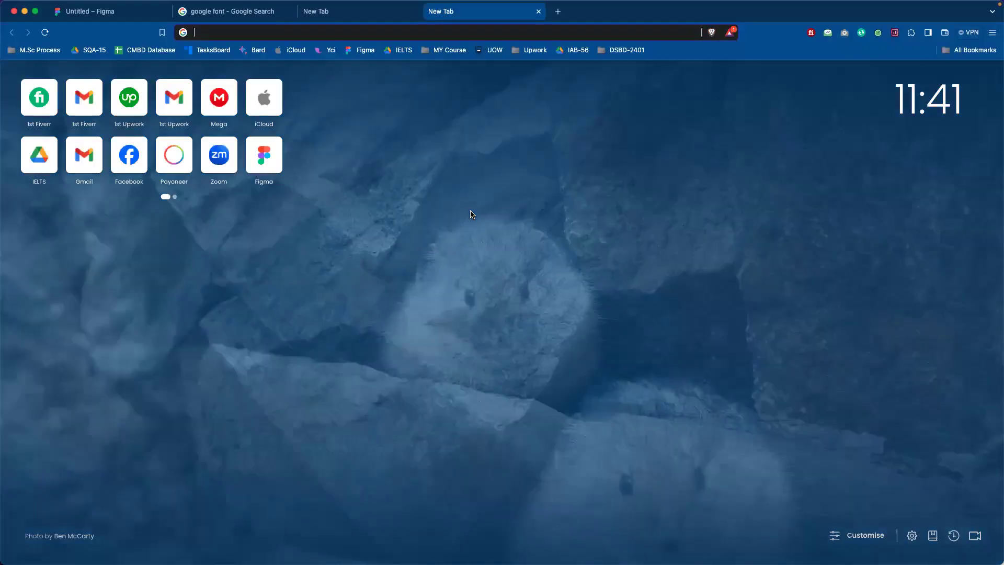
click(124, 20)
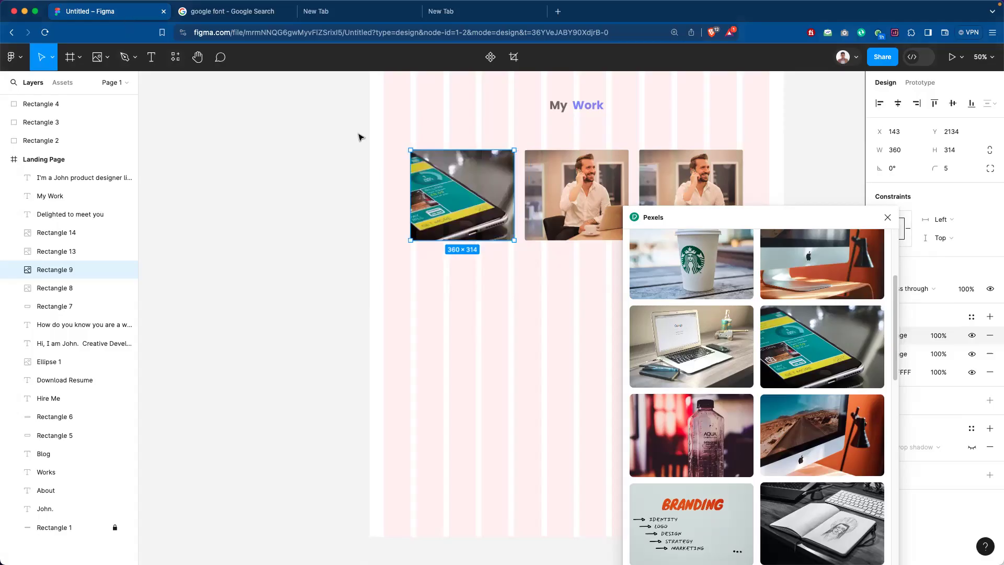
Hide and show again the portrait image fill beneath the smartphone image on the first work photo.
click(565, 348)
drag(758, 219, 764, 432)
click(429, 180)
click(430, 181)
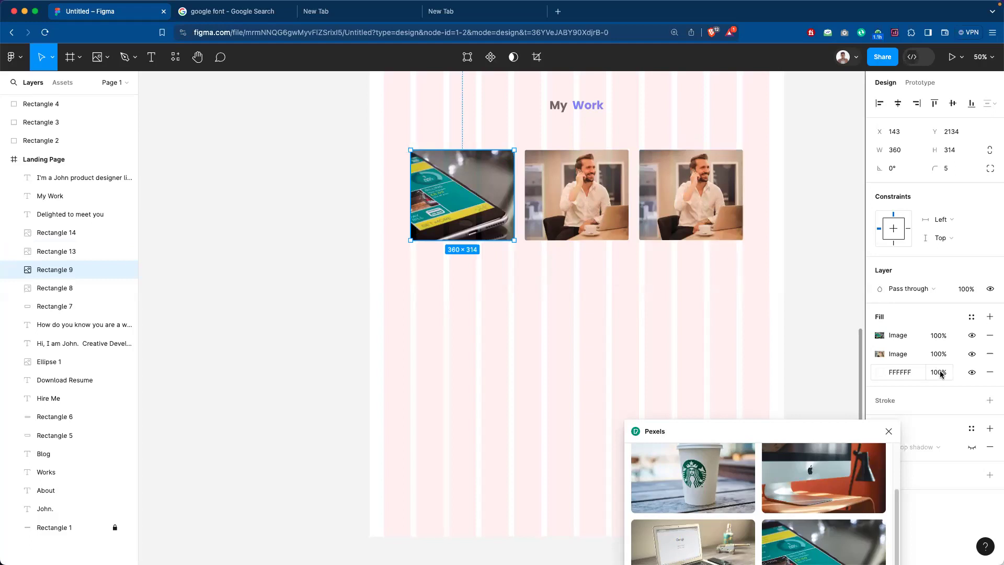
click(971, 355)
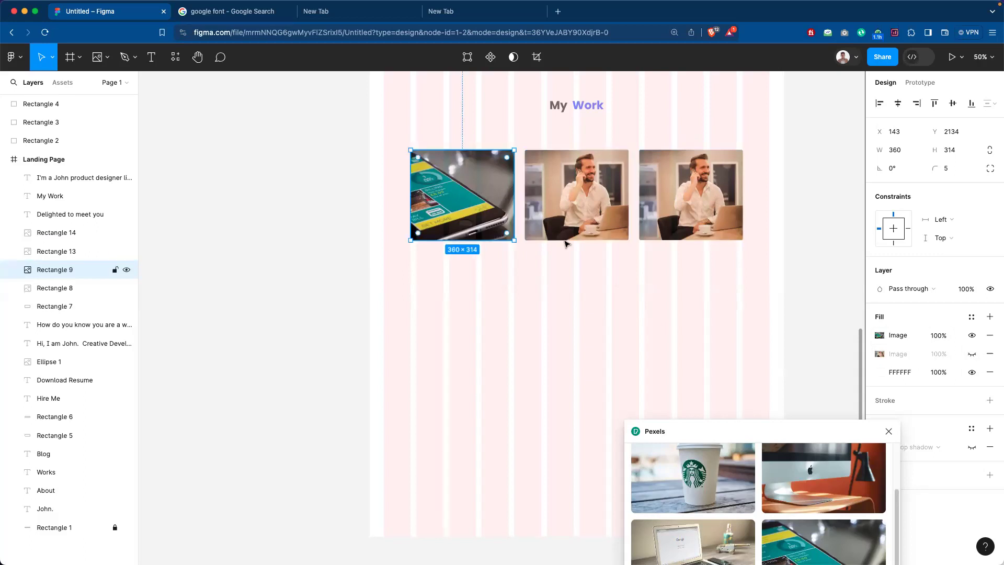
click(972, 355)
click(973, 354)
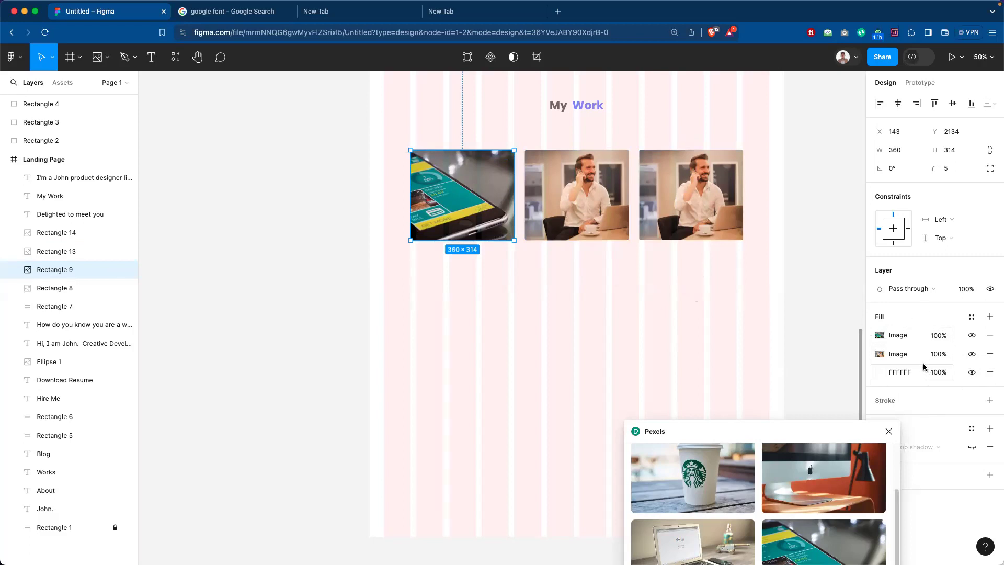
click(591, 293)
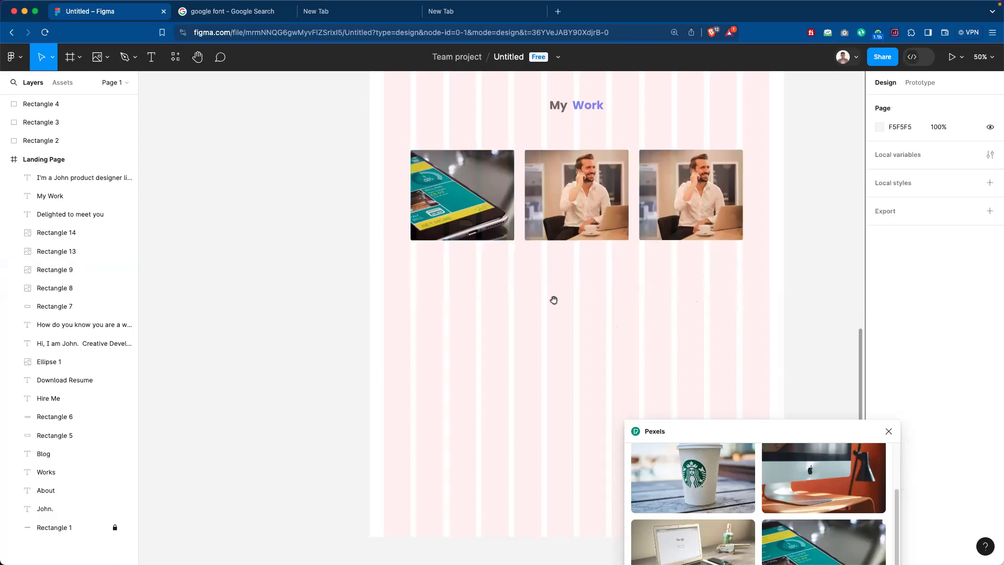
Fill the second work photo with the Starbucks coffee cup image from the Pexels results.
scroll(537, 291, right, 5)
drag(776, 430, 795, 344)
click(493, 186)
click(493, 187)
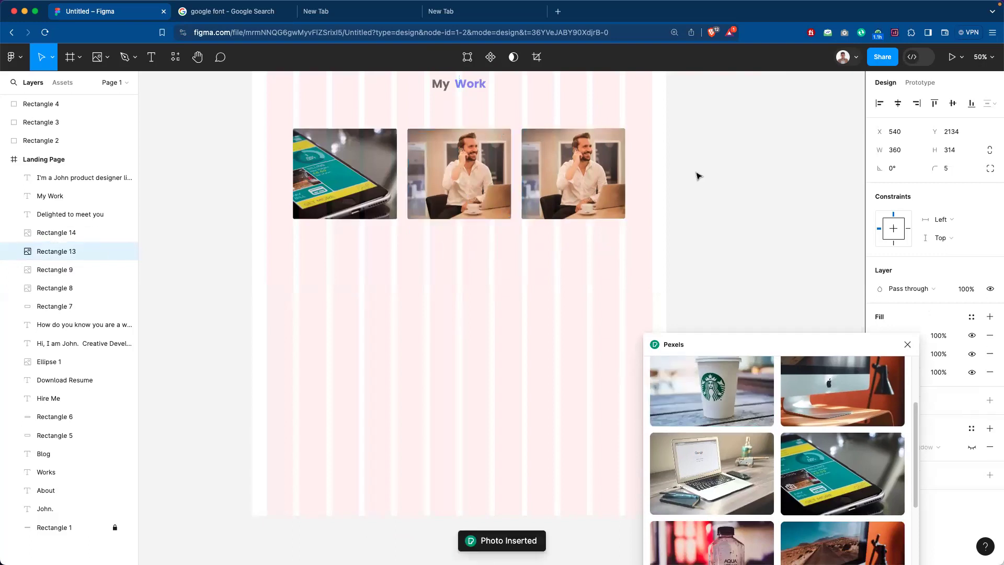
click(707, 208)
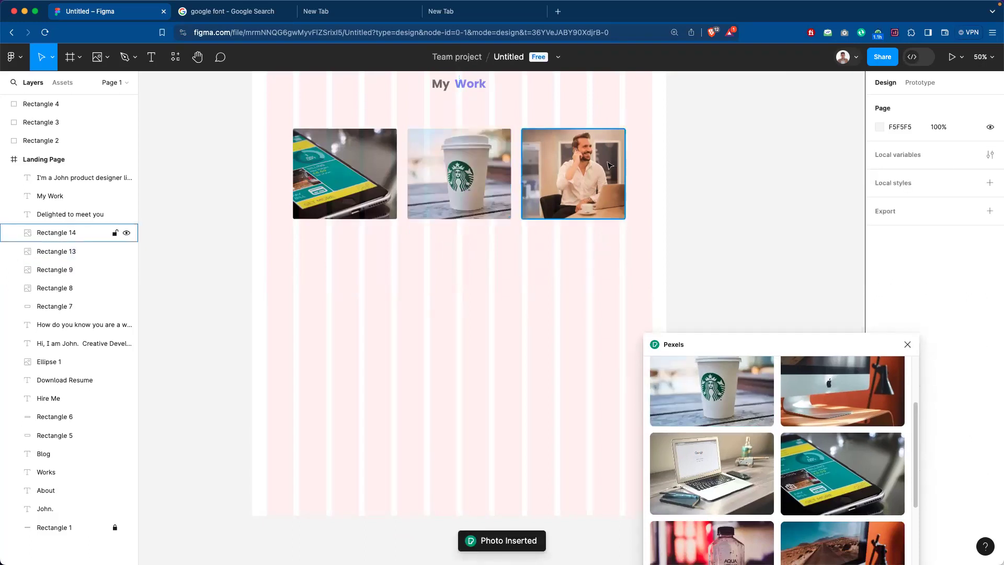
Fill the third work photo with the Aqua water bottle image from the Pexels results.
click(606, 168)
scroll(914, 435, down, 5)
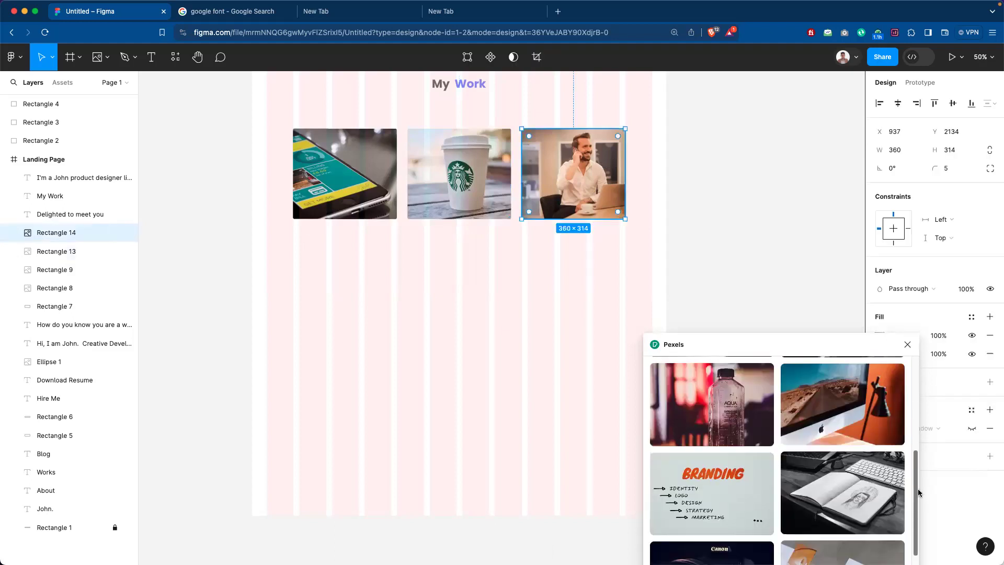
scroll(854, 475, up, 3)
click(743, 455)
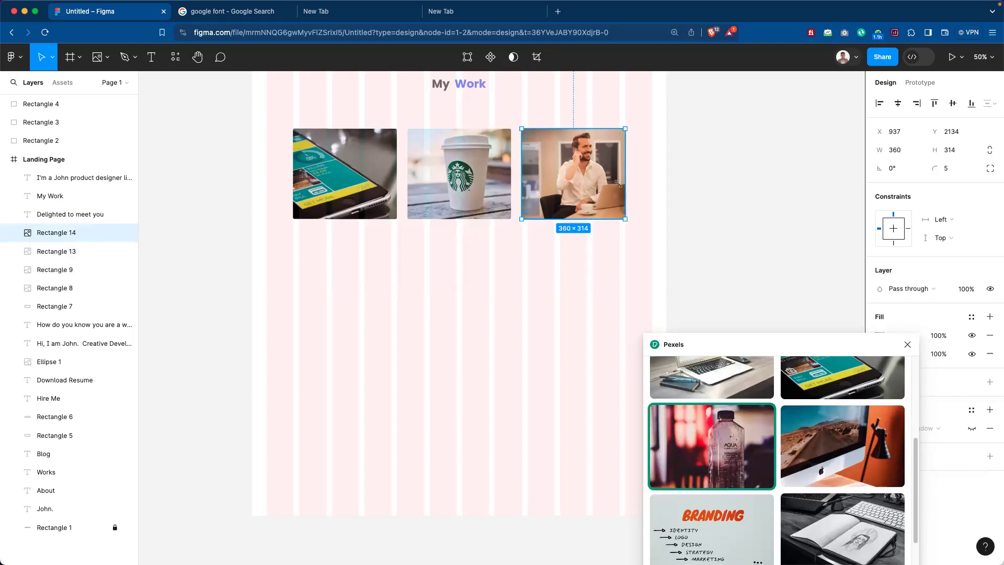
click(701, 212)
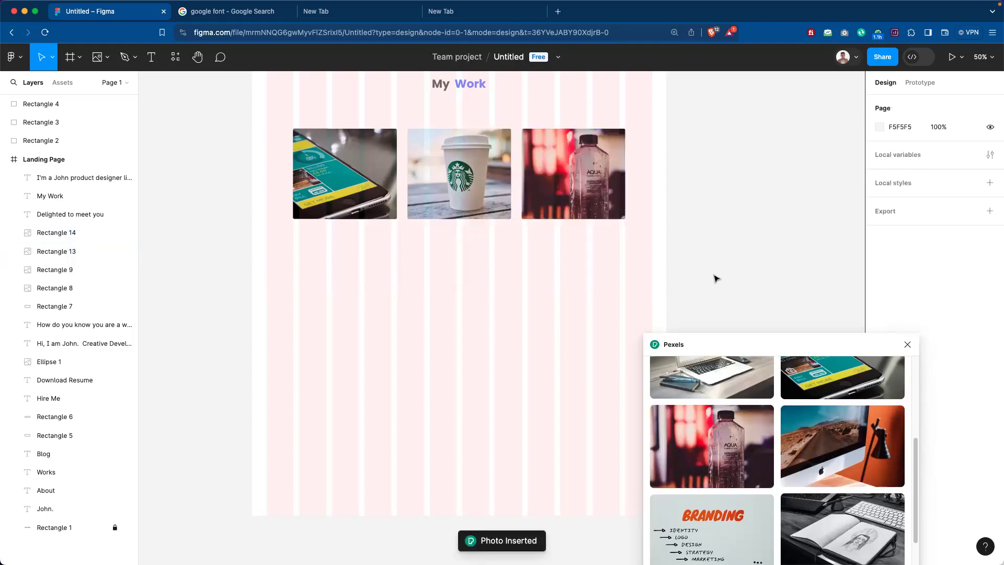
Fill the first work photo with the open sketchbook and keyboard image from the Pexels results.
click(356, 171)
scroll(824, 466, up, 3)
scroll(824, 465, up, 5)
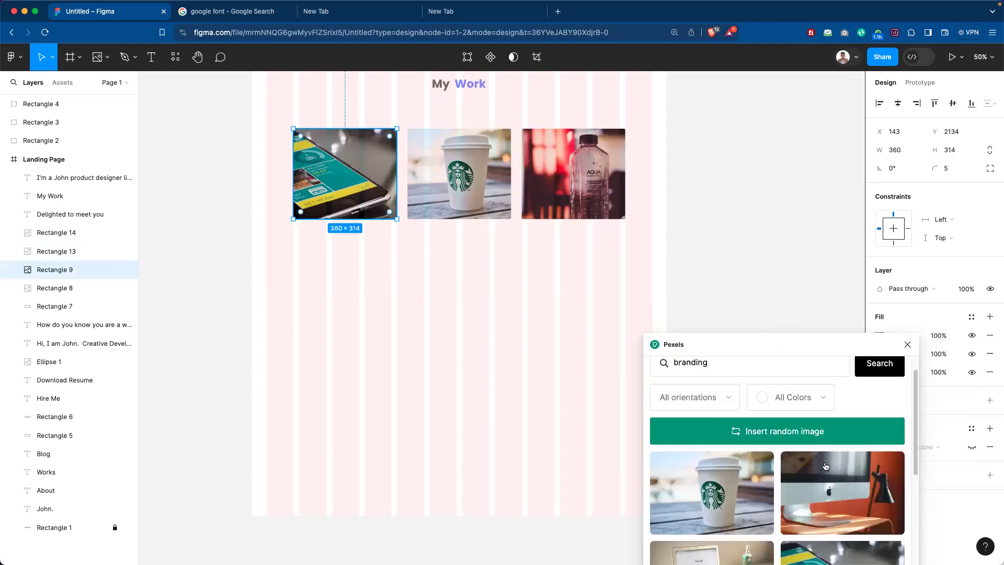
scroll(825, 465, down, 15)
scroll(825, 465, down, 10)
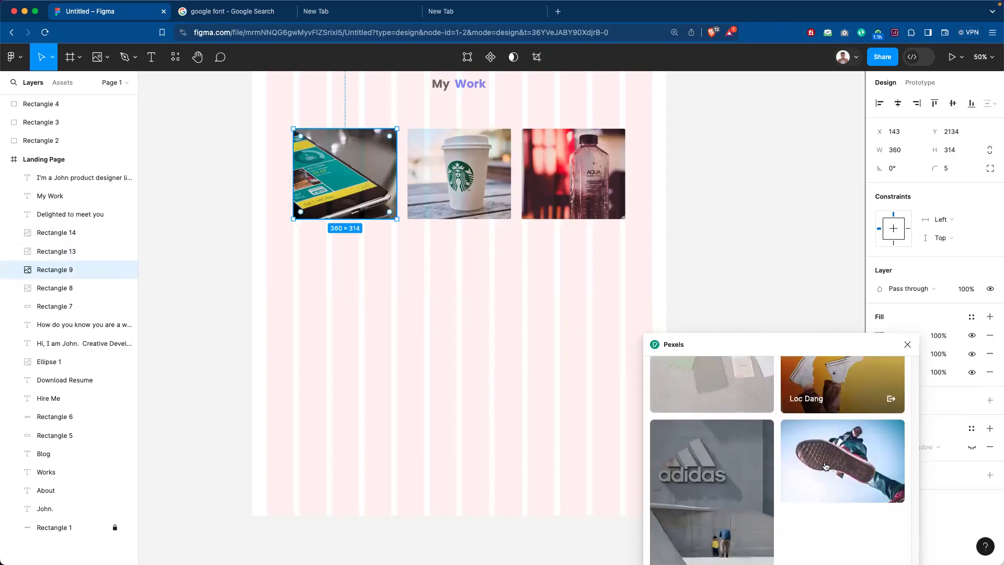
scroll(832, 469, down, 5)
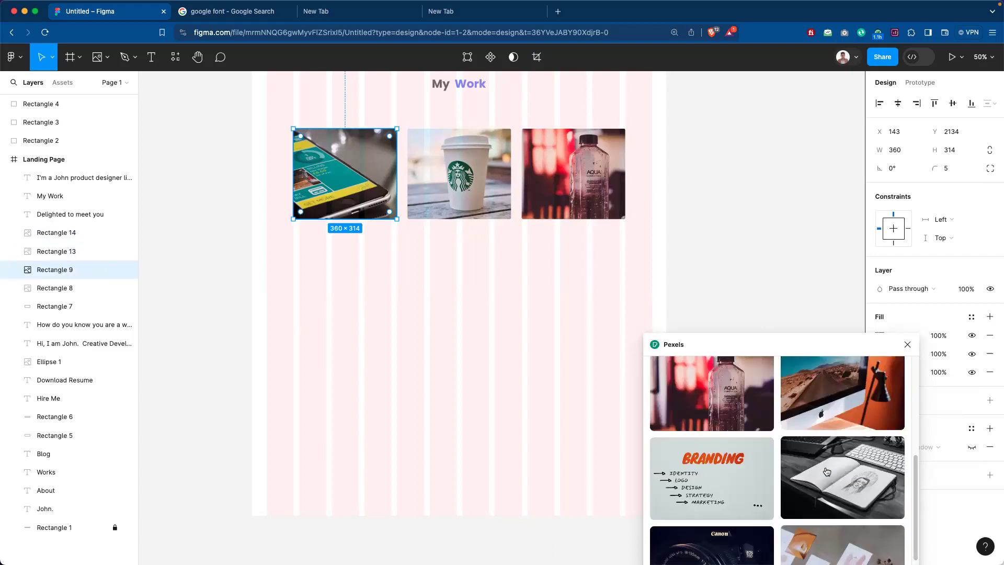
scroll(843, 469, down, 2)
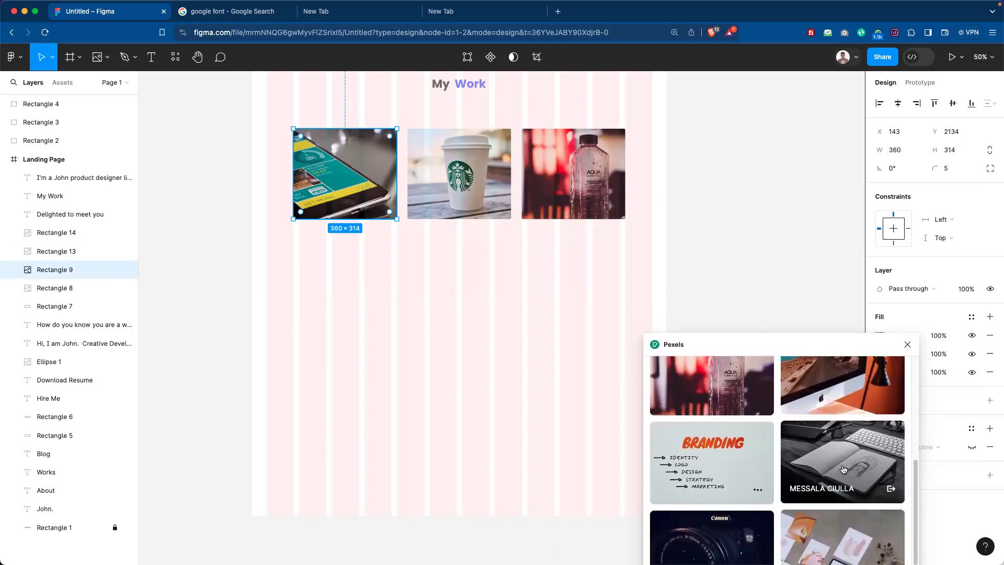
click(861, 456)
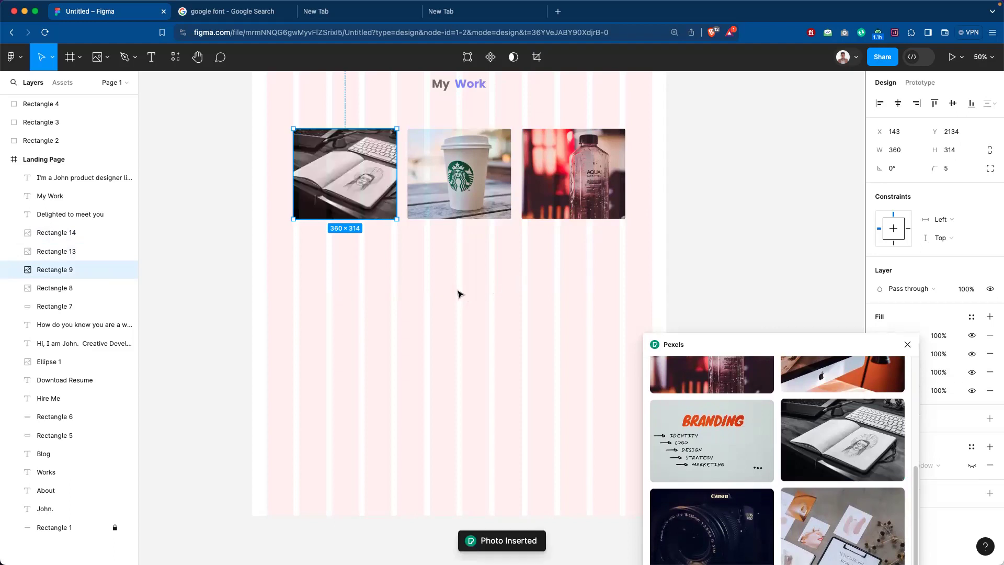
click(510, 306)
Duplicate the row of three work photos twice below itself to form a grid of three evenly spaced rows.
scroll(529, 349, up, 3)
scroll(530, 349, left, 3)
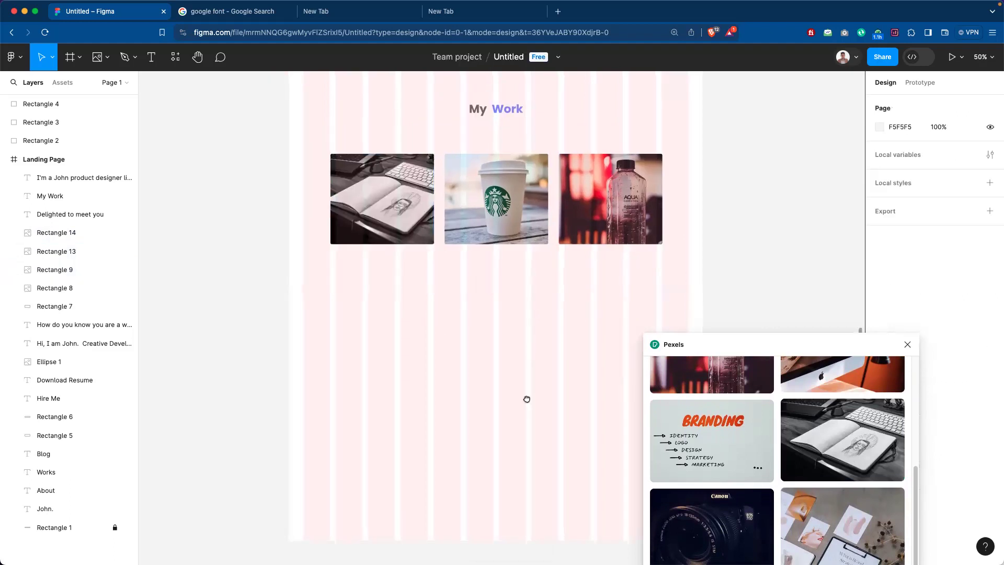
drag(760, 346, 937, 332)
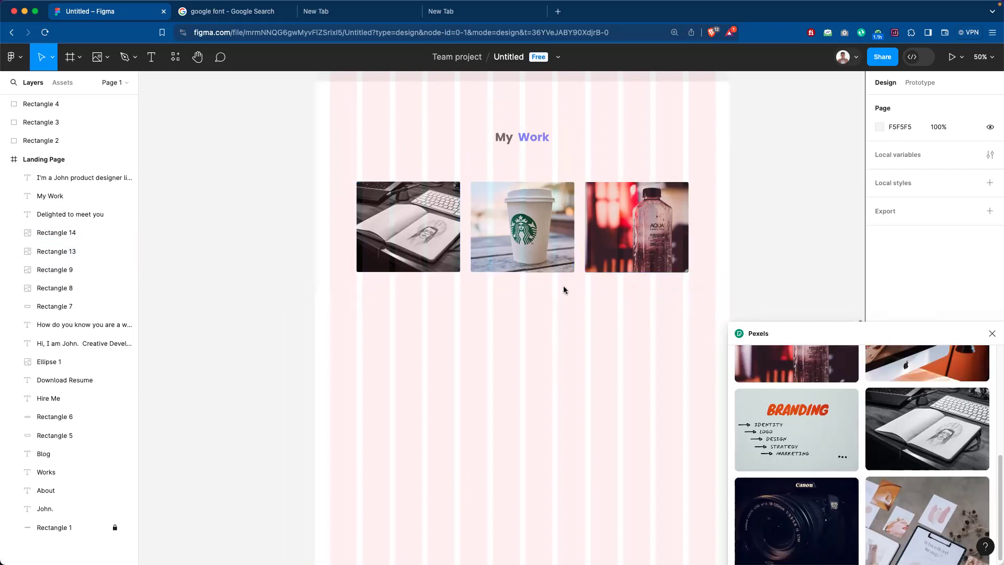
drag(672, 285, 426, 209)
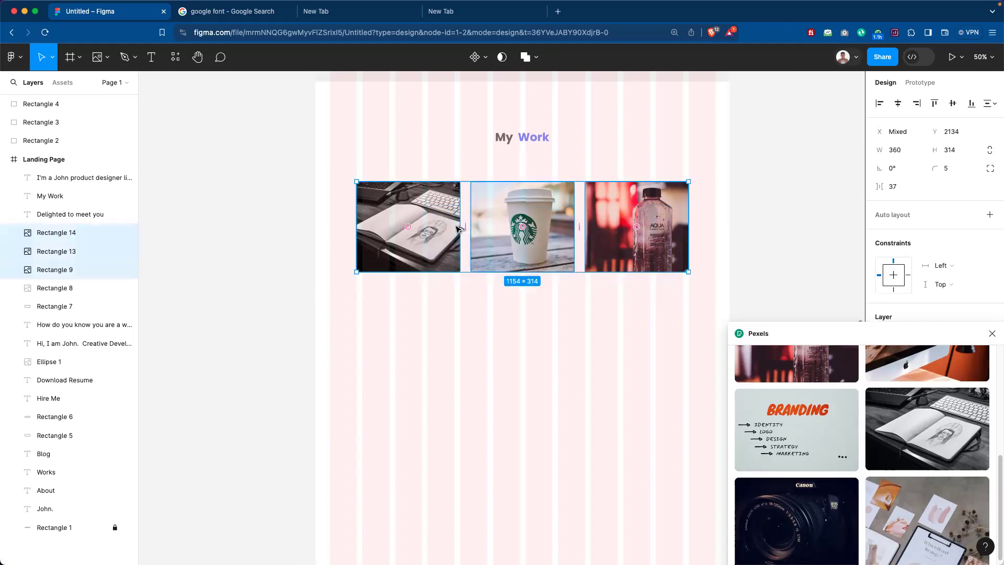
drag(461, 255, 460, 328)
key(super+d)
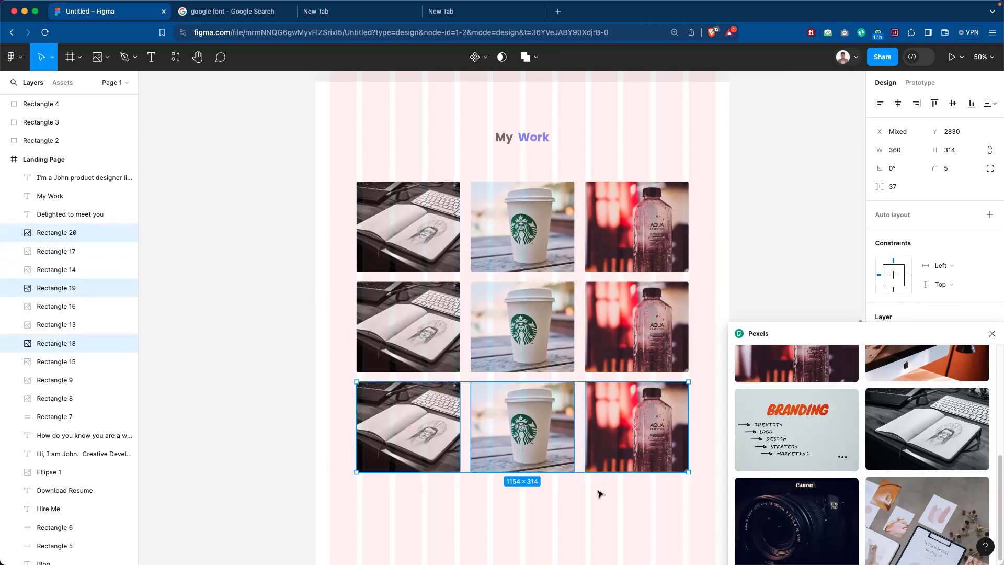
click(595, 518)
Fill the middle photo of the second row with the black Canon camera image from the Pexels results.
drag(815, 331, 813, 273)
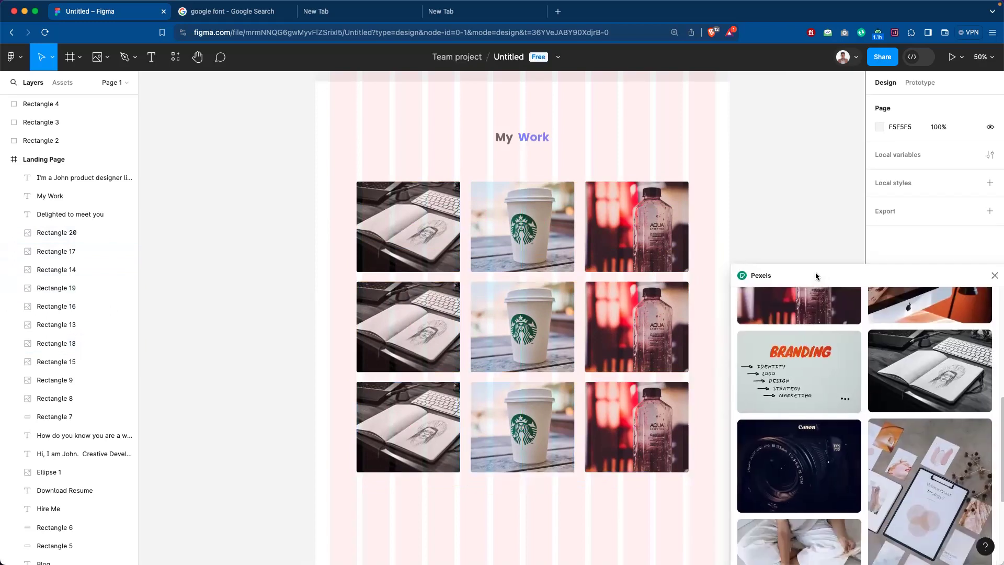
click(385, 317)
scroll(797, 340, down, 5)
click(797, 312)
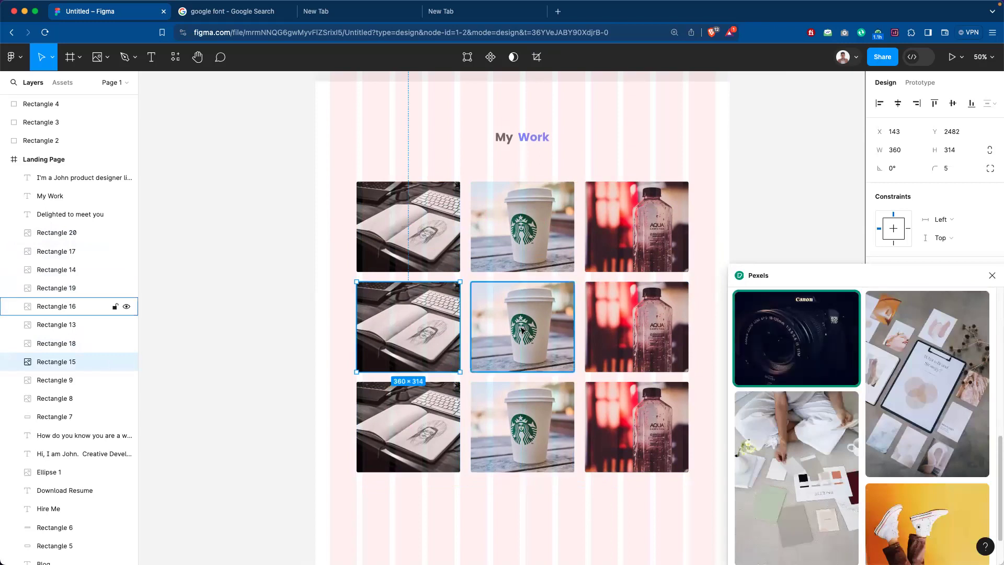
click(549, 335)
scroll(898, 523, down, 2)
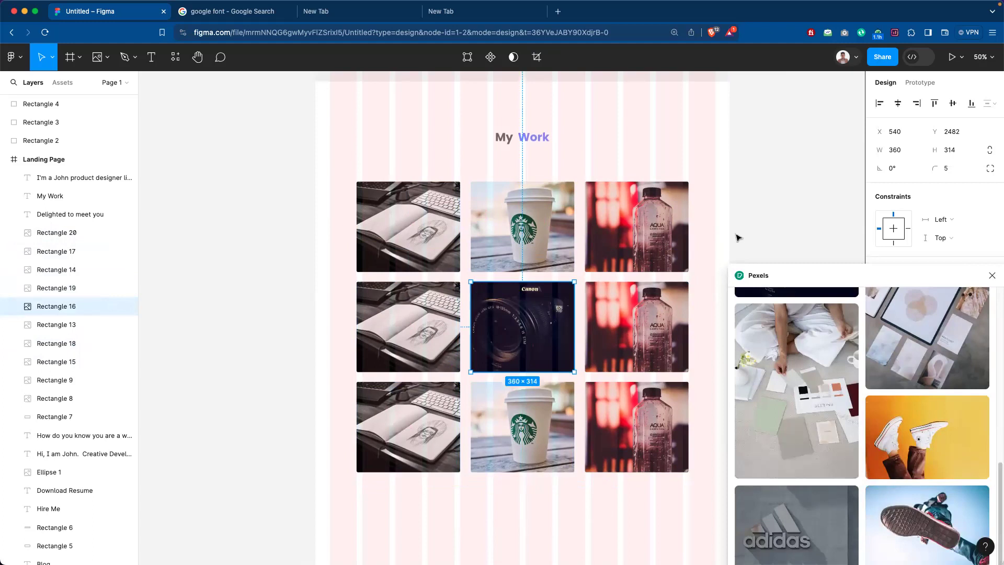
Fill the first photo of the second row with the white sneakers on yellow background image from Pexels.
key(Escape)
click(438, 323)
click(925, 439)
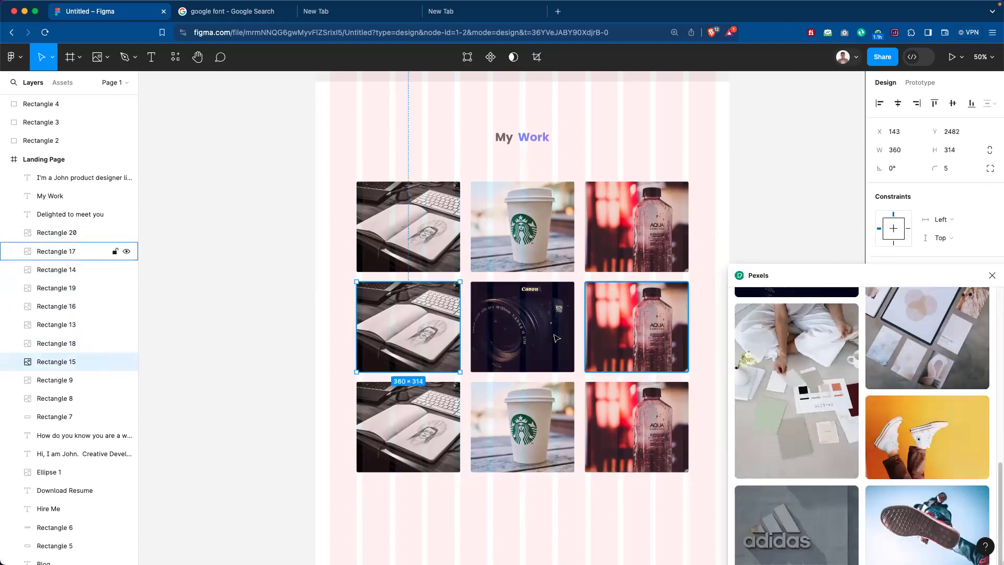
Select the third photo of the second row and replace the Pexels search term with "chart".
click(671, 344)
scroll(878, 446, down, 5)
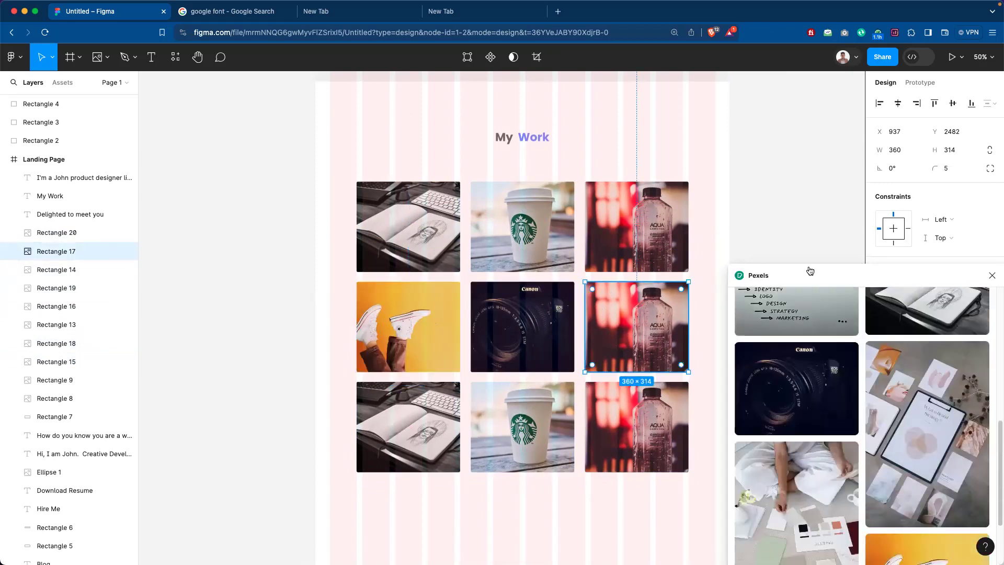
scroll(871, 410, up, 10)
click(801, 291)
key(BackSpace)
key(BackSpace)
key(BackSpace)
key(BackSpace)
key(BackSpace)
key(BackSpace)
text(chart)
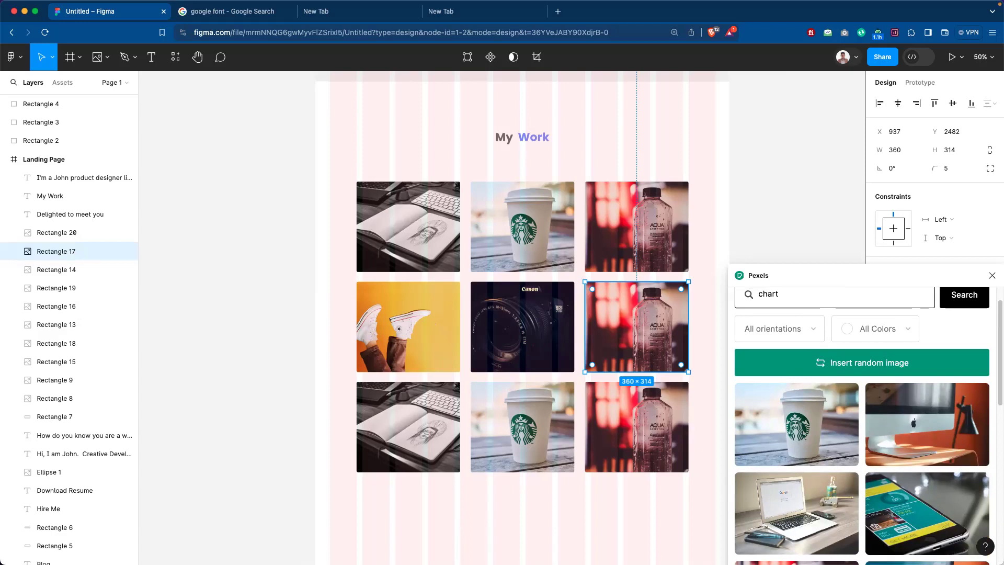
Search Pexels for "graphic design" and fill the second row's third photo with the angled monitor image showing a page of thumbnails.
key(BackSpace)
key(BackSpace)
key(BackSpace)
text(gra)
key(Return)
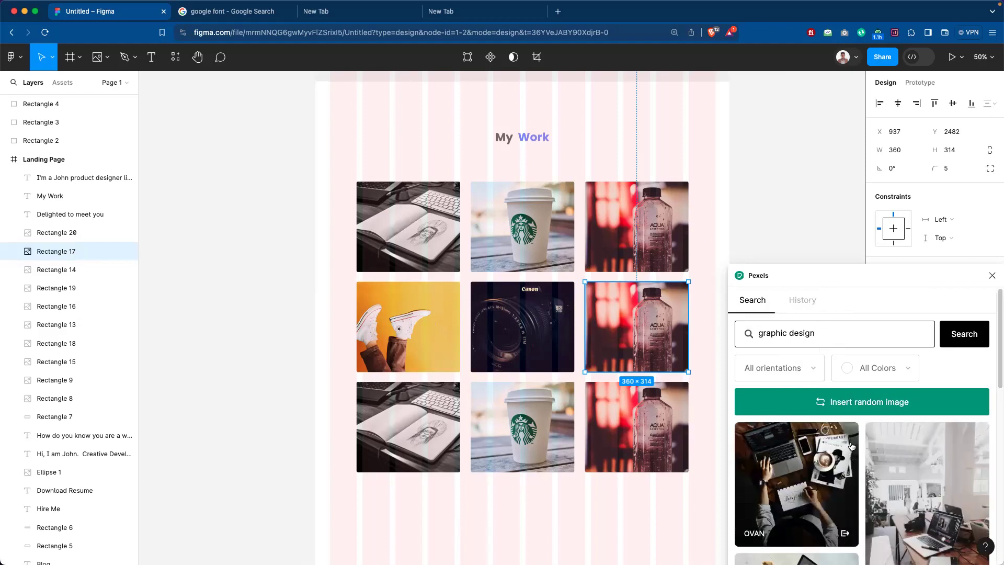
scroll(850, 446, down, 10)
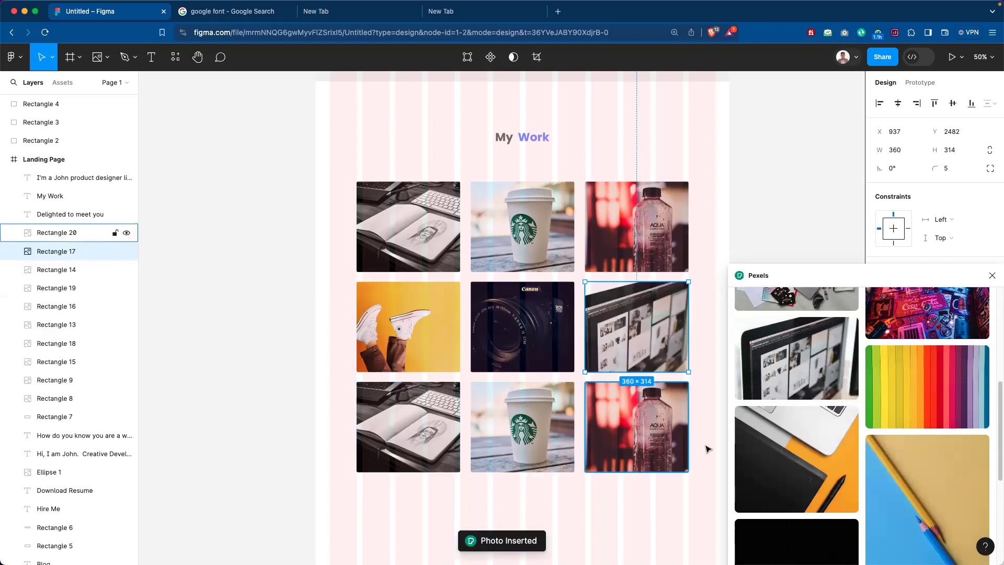
Fill the middle photo of the bottom row with the rainbow-painted face image from the Pexels results.
click(424, 438)
scroll(893, 461, down, 10)
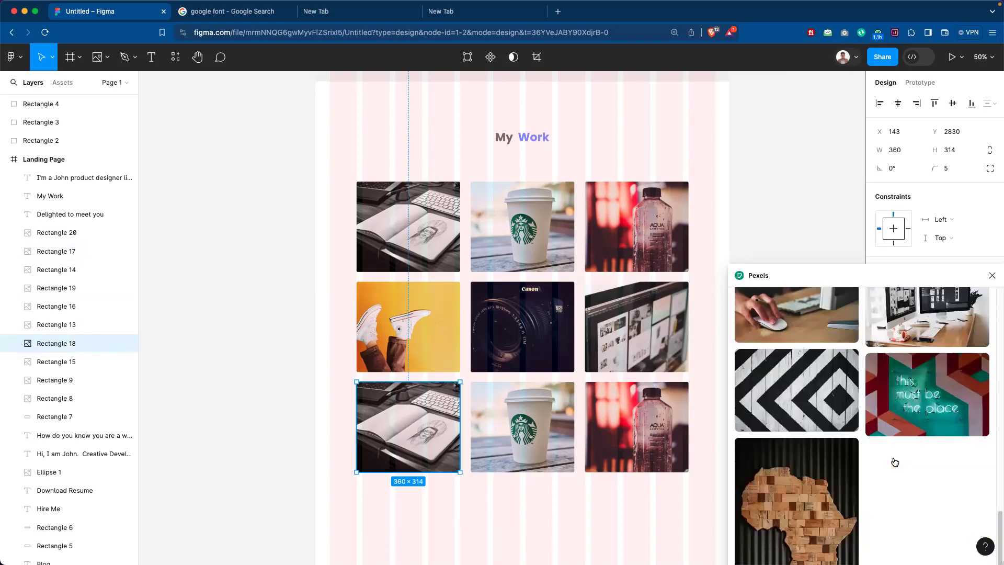
scroll(893, 461, up, 3)
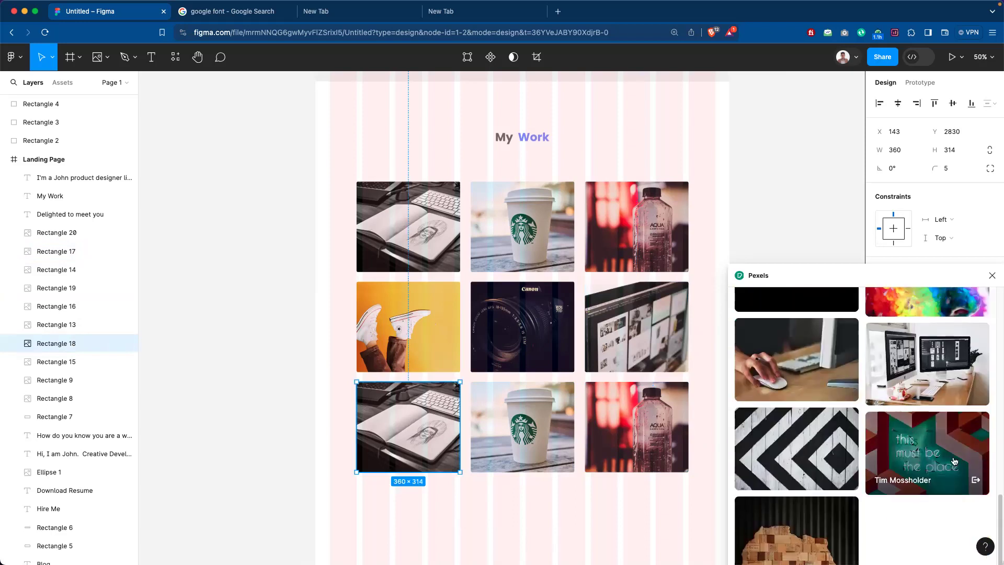
scroll(835, 491, down, 5)
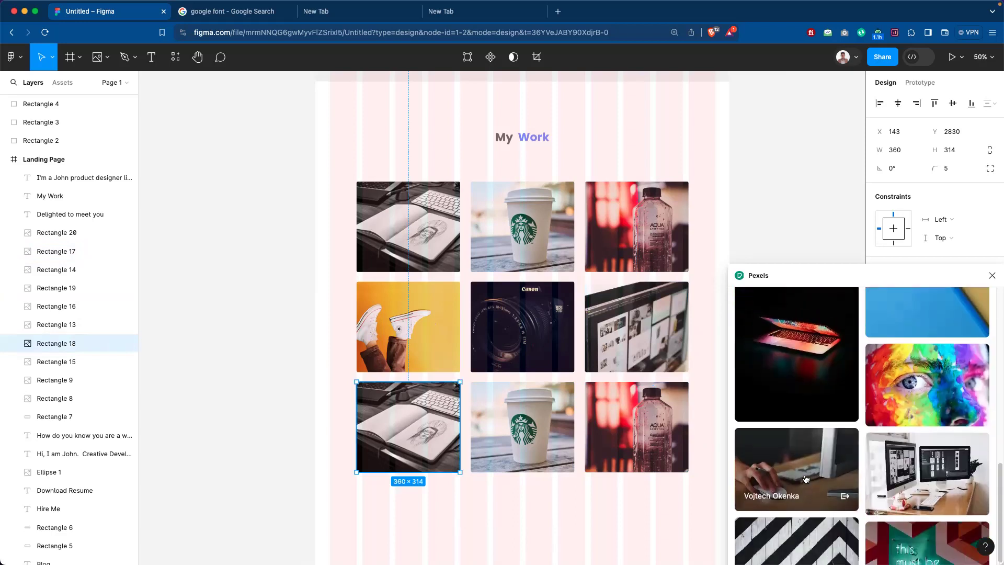
scroll(861, 469, down, 5)
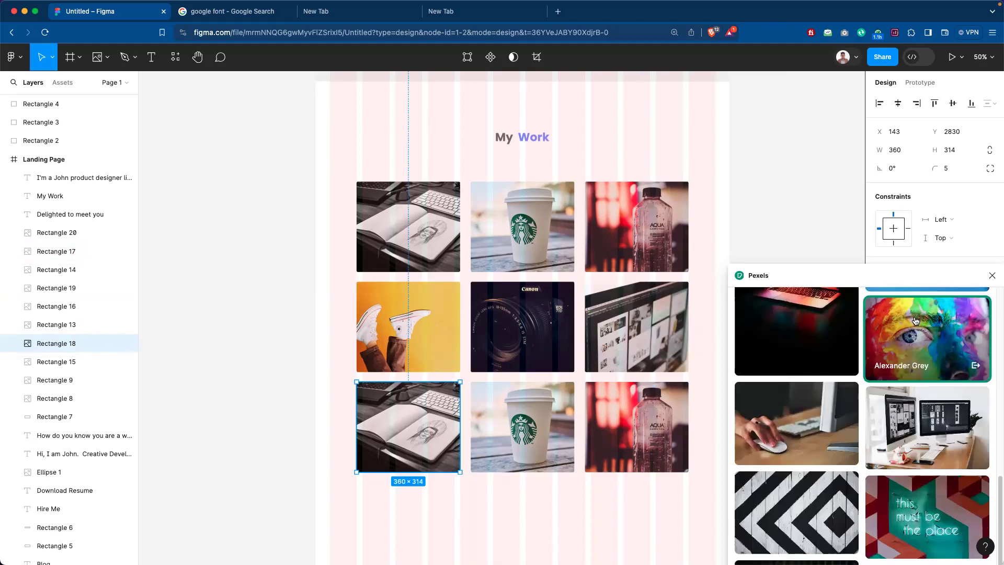
click(494, 418)
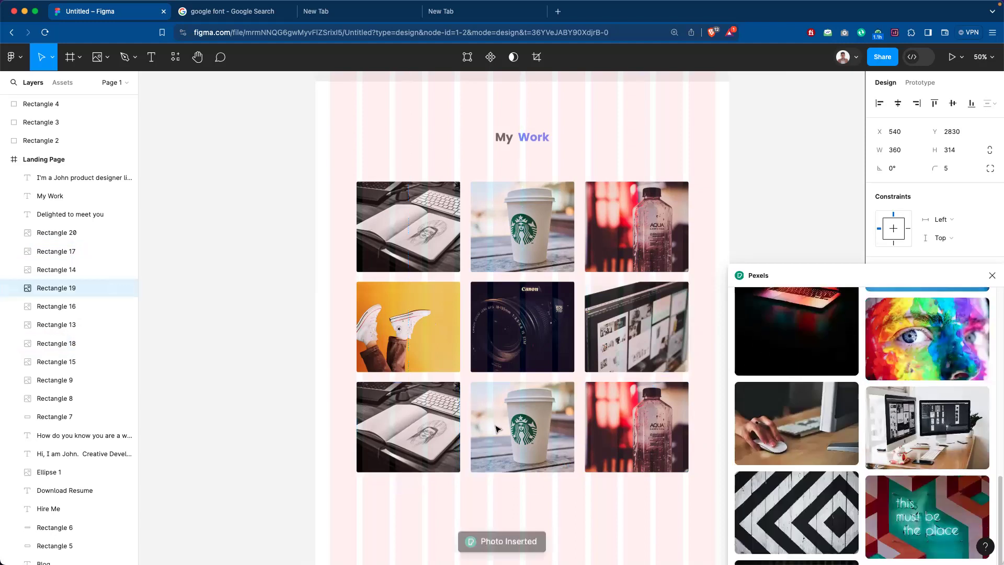
Fill the first photo of the bottom row with the image of a hand on a computer mouse.
click(403, 425)
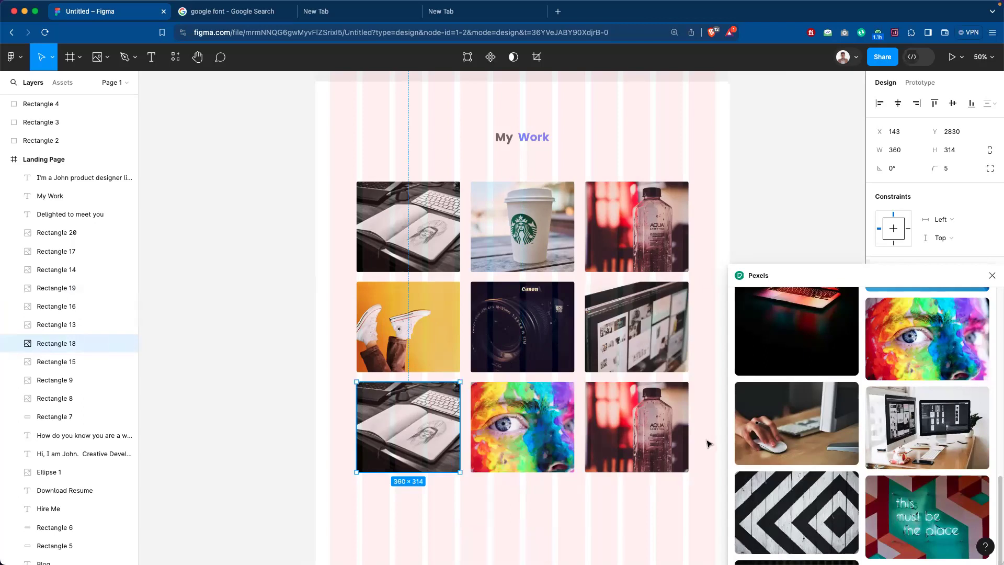
drag(759, 417, 648, 420)
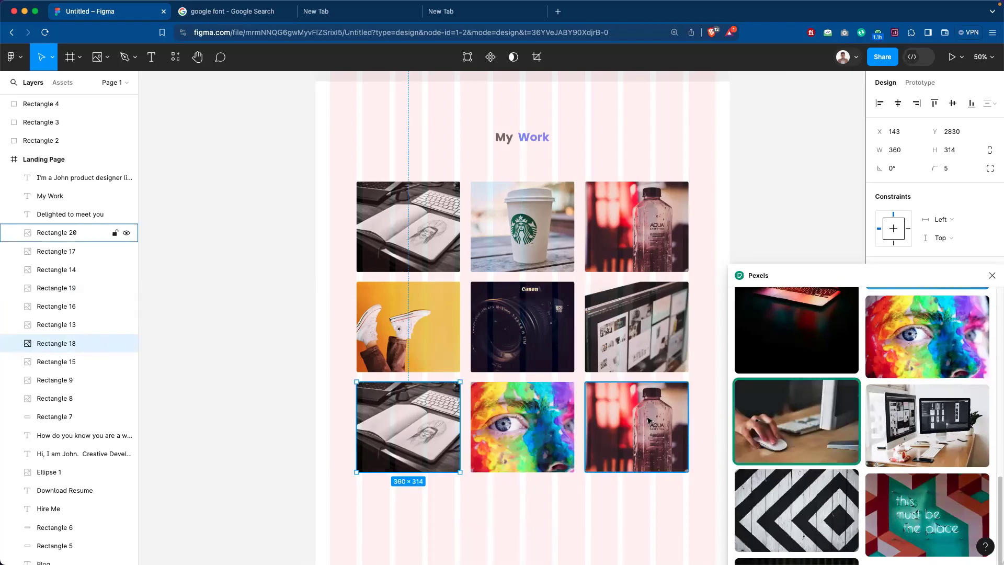
click(591, 513)
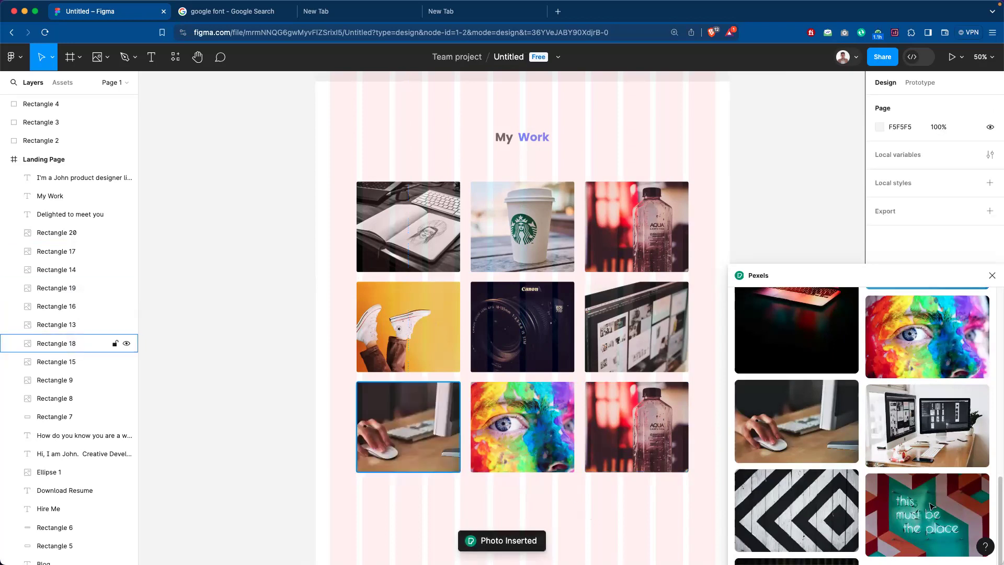
Search Pexels for "design" and fill the bottom row's first photo with the image of two monitors on a desk.
click(417, 434)
scroll(889, 489, down, 10)
scroll(885, 486, up, 10)
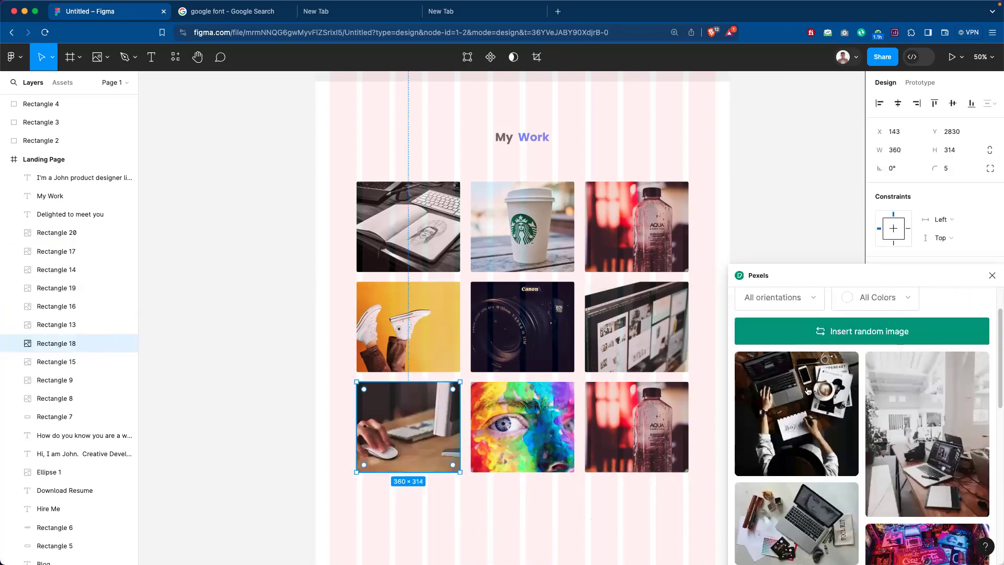
drag(790, 333, 723, 337)
key(BackSpace)
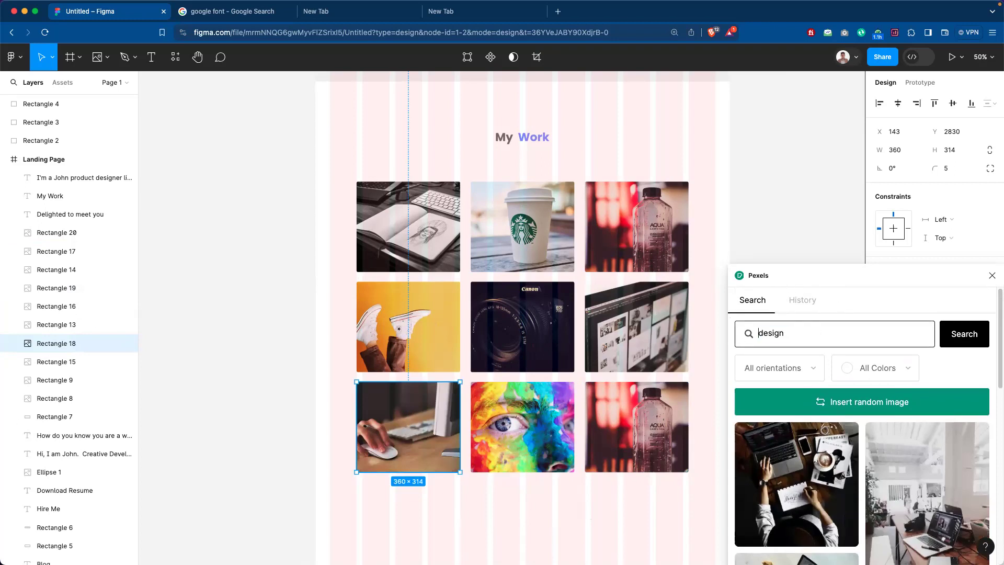
key(Return)
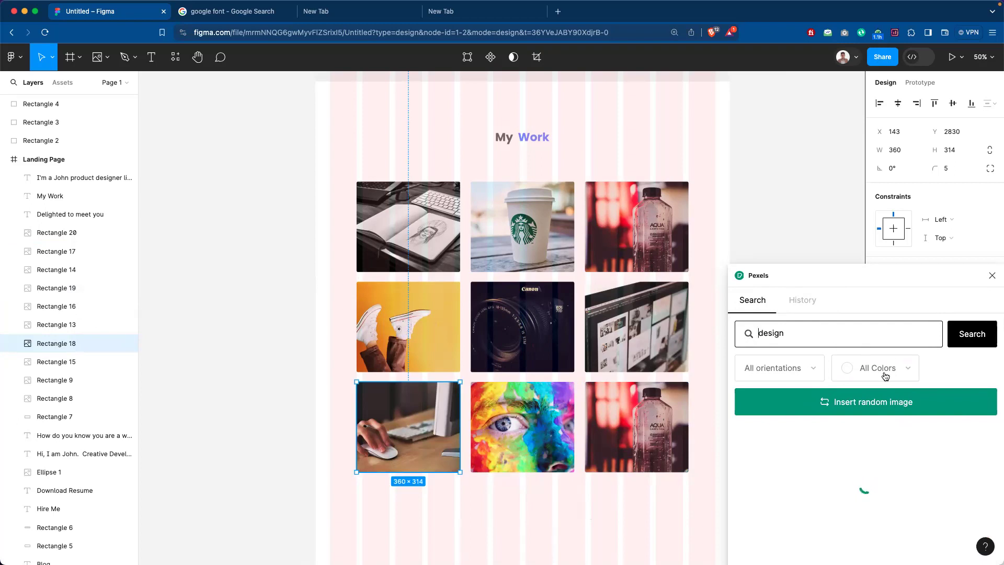
scroll(819, 482, down, 5)
scroll(821, 476, up, 5)
click(822, 472)
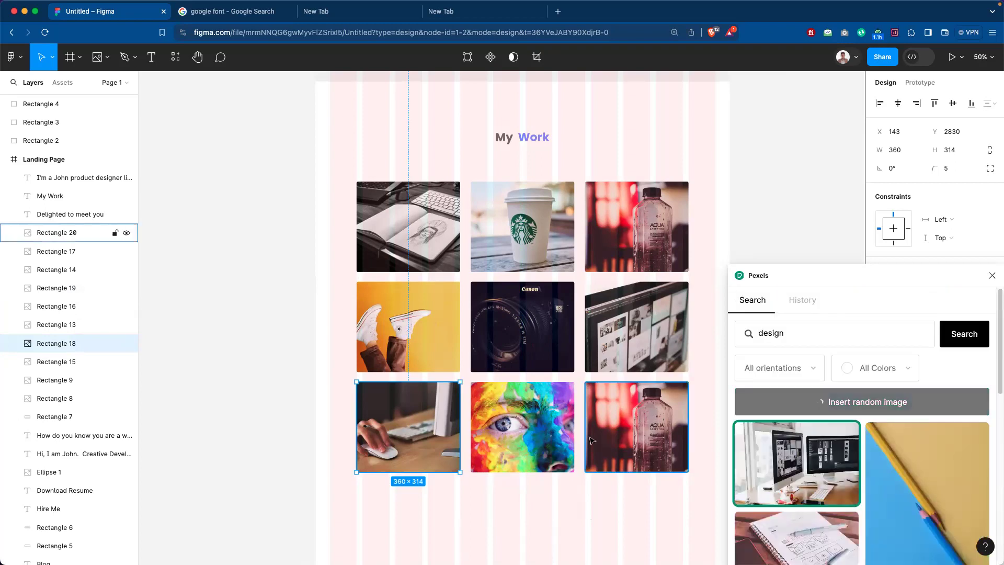
Fill the third photo of the bottom row with the spiral notebook wireframe sketch image from the Pexels results.
click(660, 437)
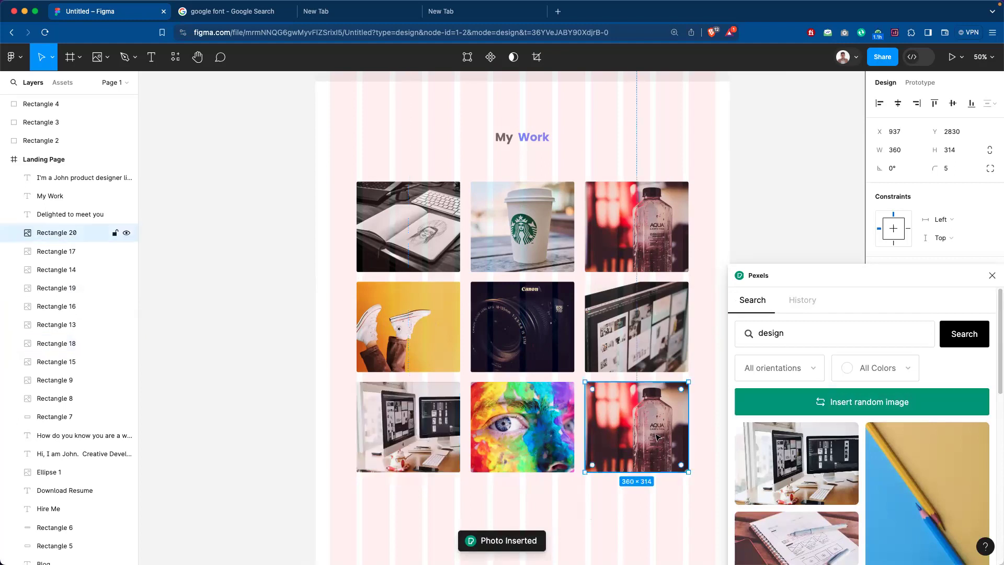
scroll(811, 491, down, 10)
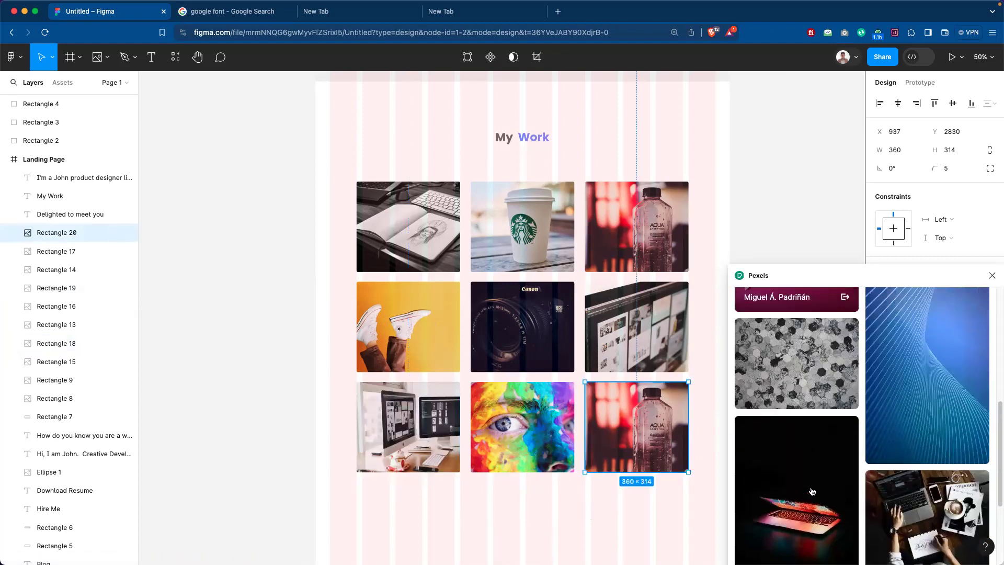
scroll(805, 415, down, 10)
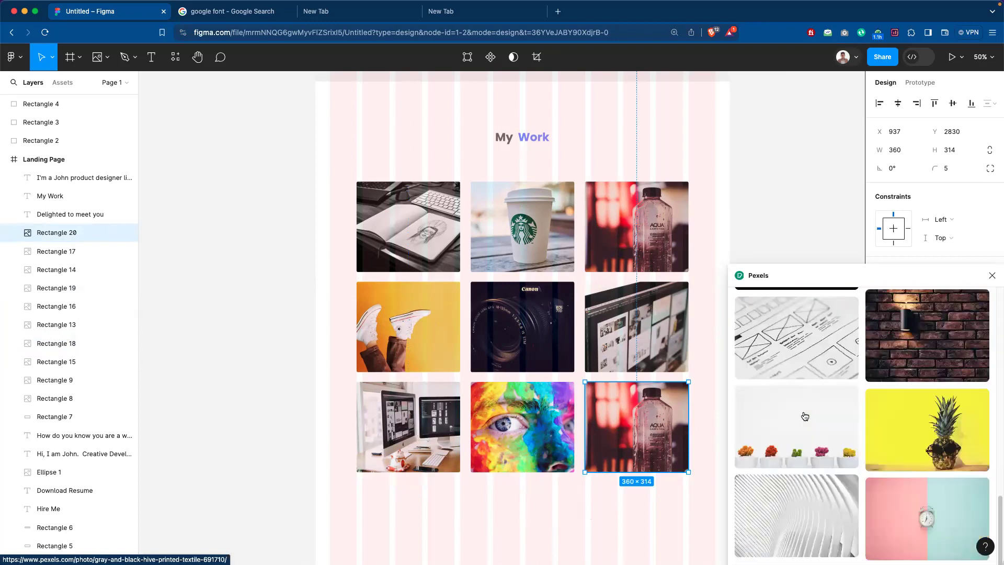
scroll(804, 416, down, 10)
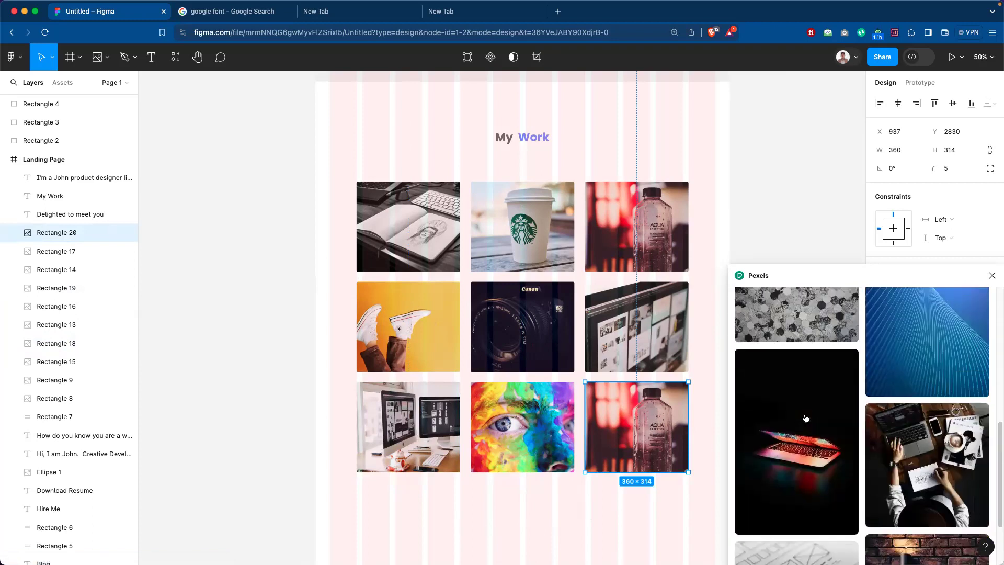
scroll(806, 418, up, 6)
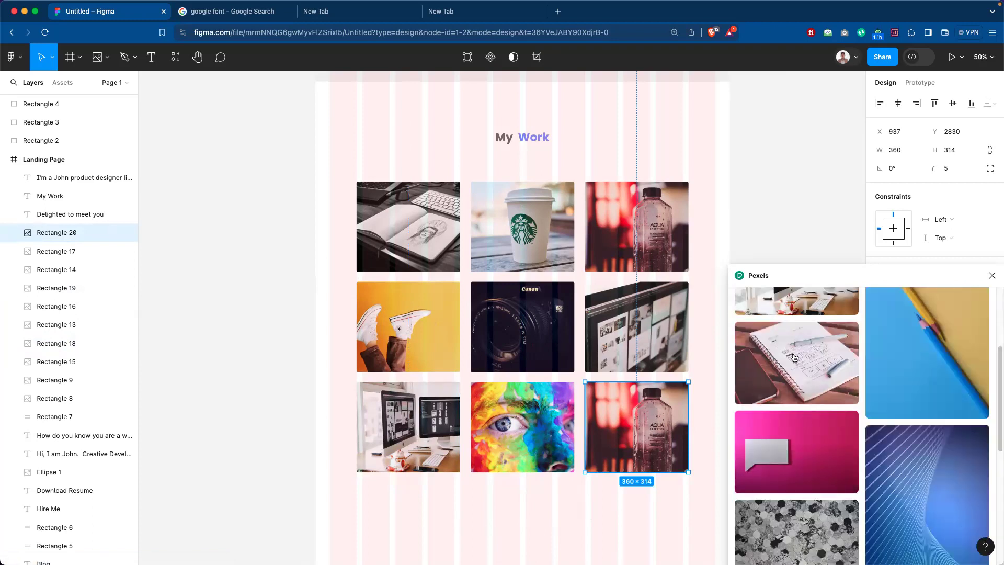
drag(796, 366, 644, 411)
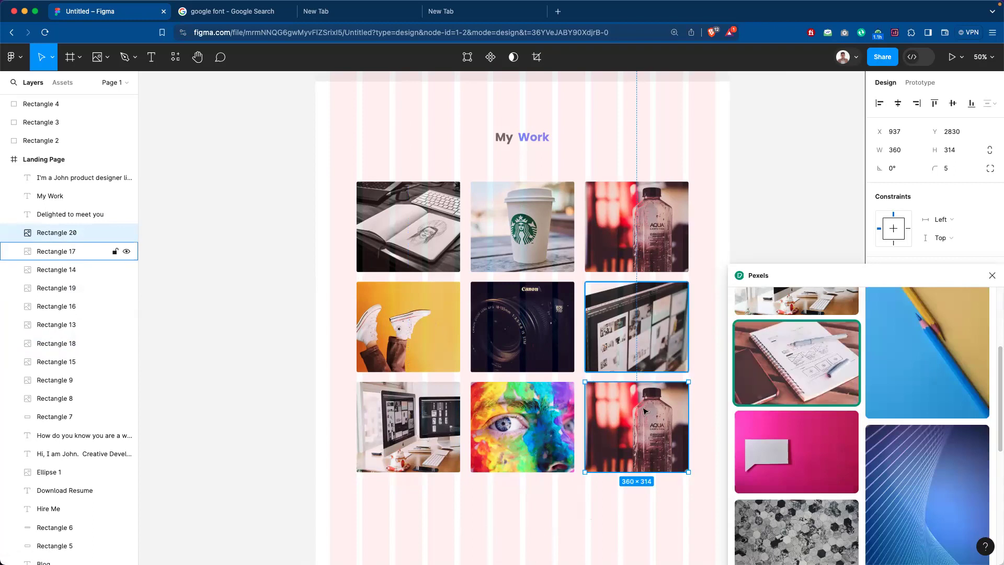
Move the Pexels window clear of the design and examine the filled "My Work" photo grid within the page layout.
click(715, 228)
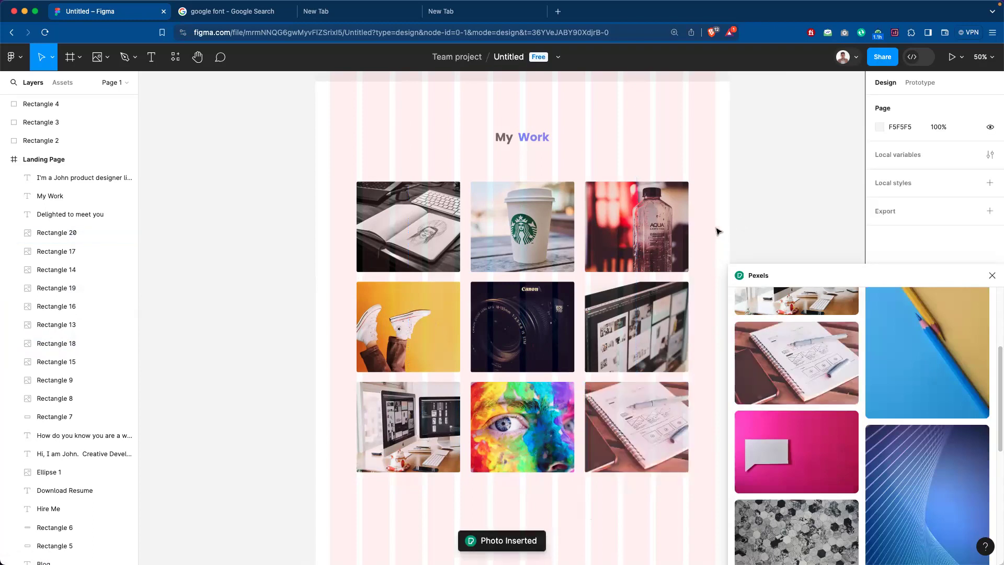
drag(806, 276, 867, 459)
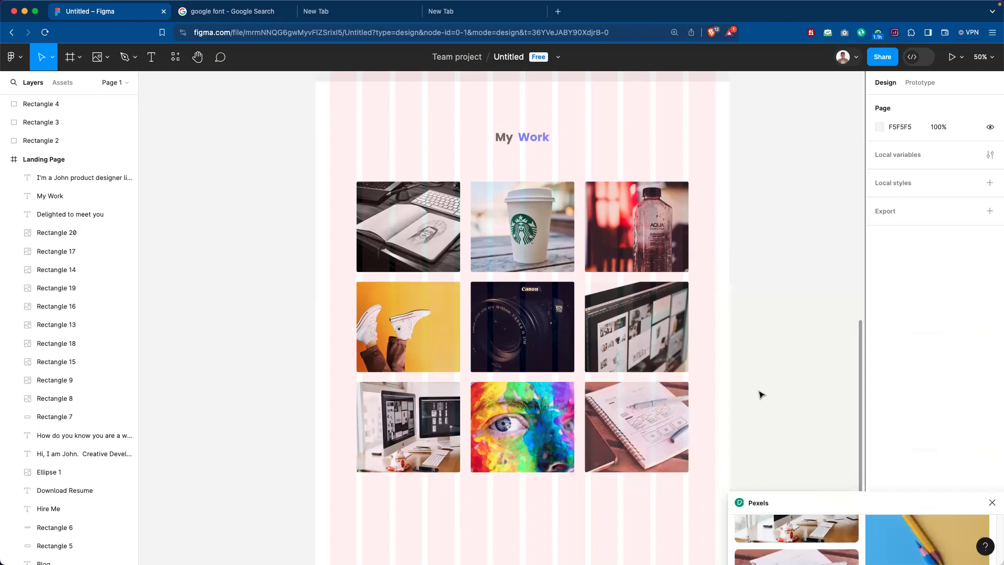
scroll(758, 312, down, 1)
scroll(759, 312, left, 2)
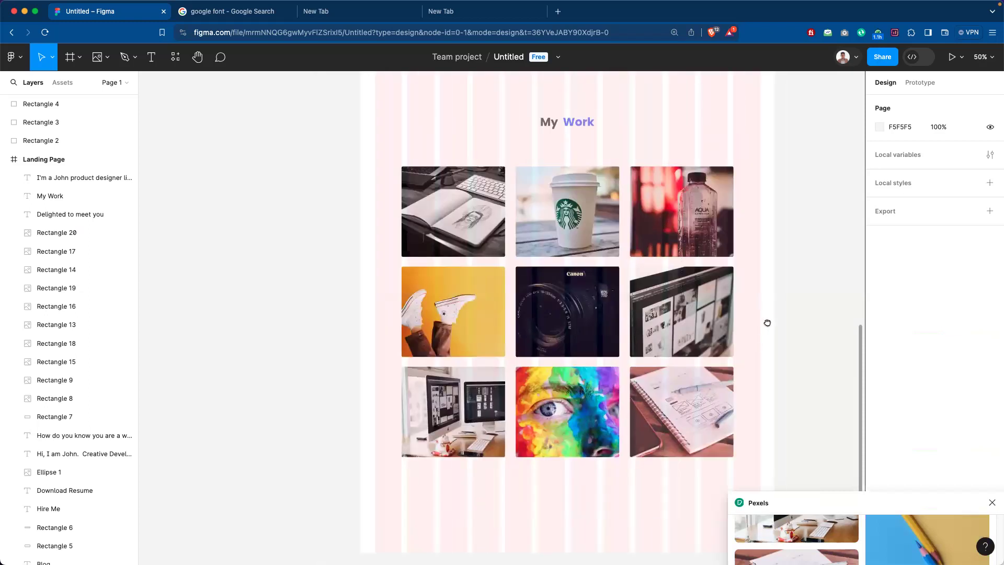
key(minus)
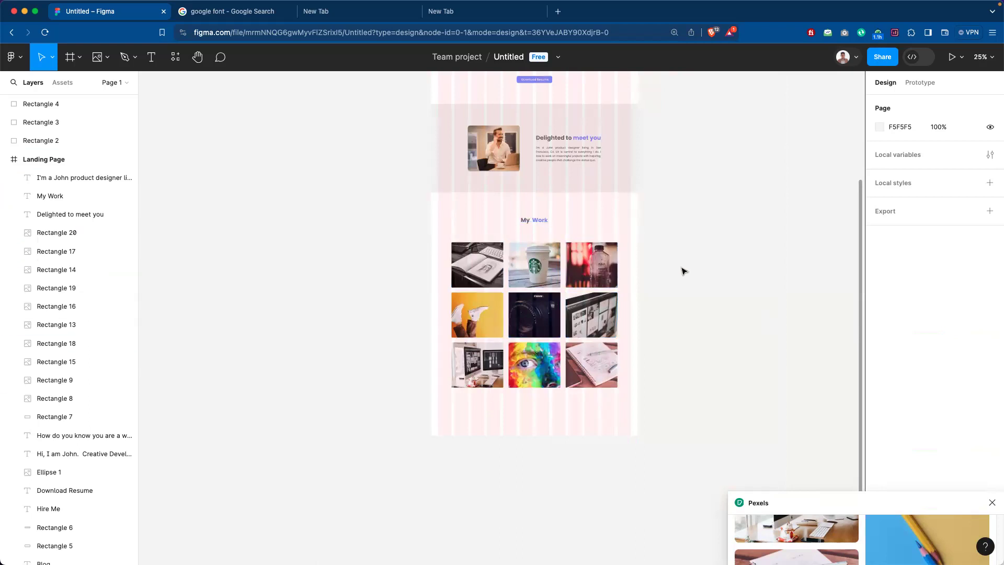
key(plus)
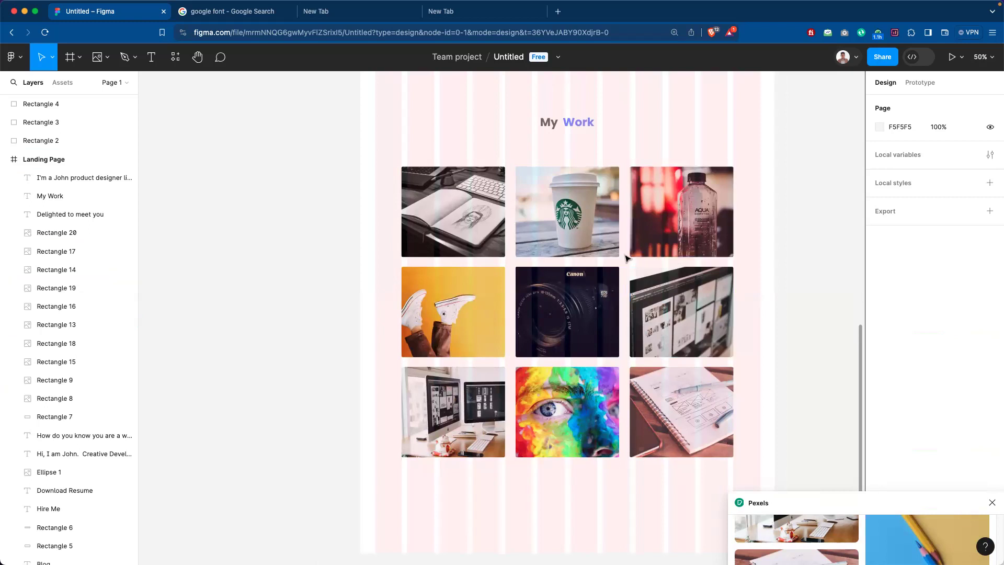
scroll(649, 257, up, 3)
scroll(649, 258, left, 1)
scroll(658, 260, down, 5)
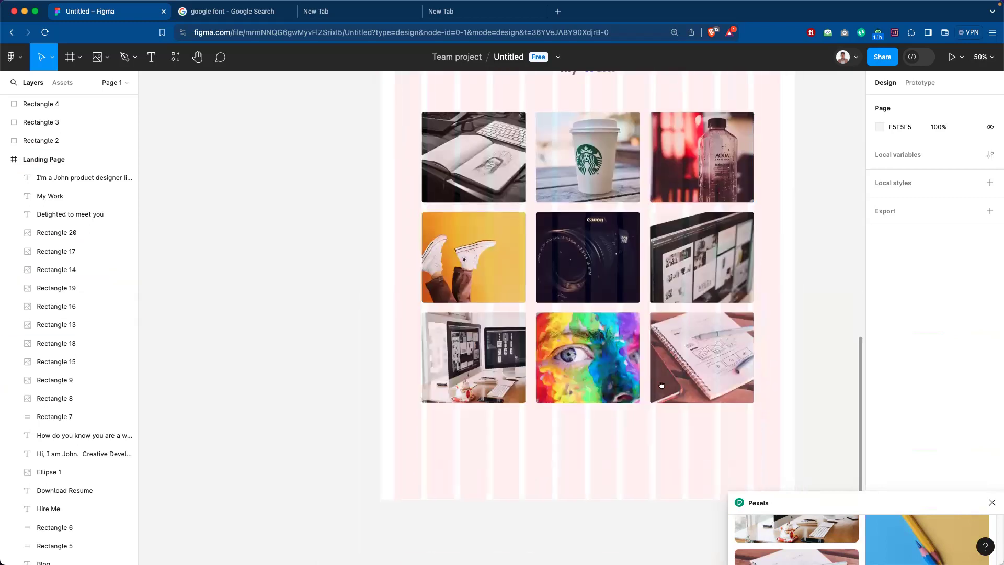
Extend the Landing Page frame downward to a height of about 4976, leaving empty space below the photo grid.
scroll(664, 282, down, 5)
scroll(666, 283, down, 1)
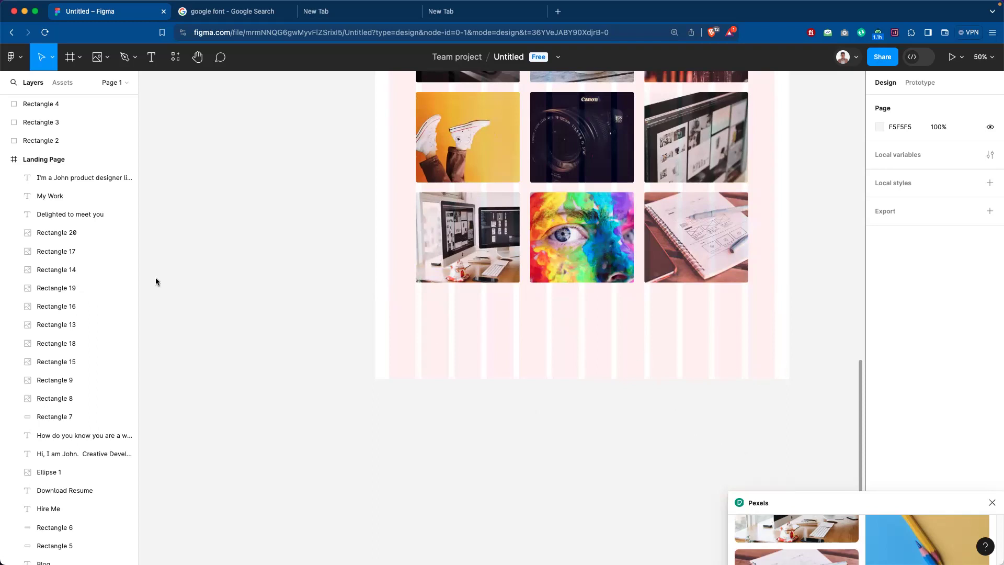
click(55, 162)
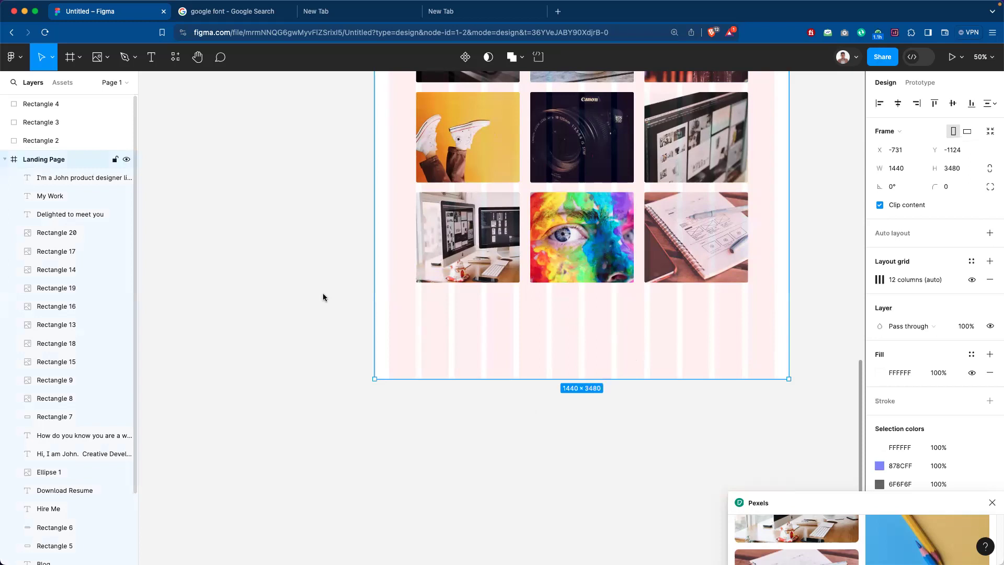
drag(623, 399, 633, 491)
drag(610, 239, 632, 432)
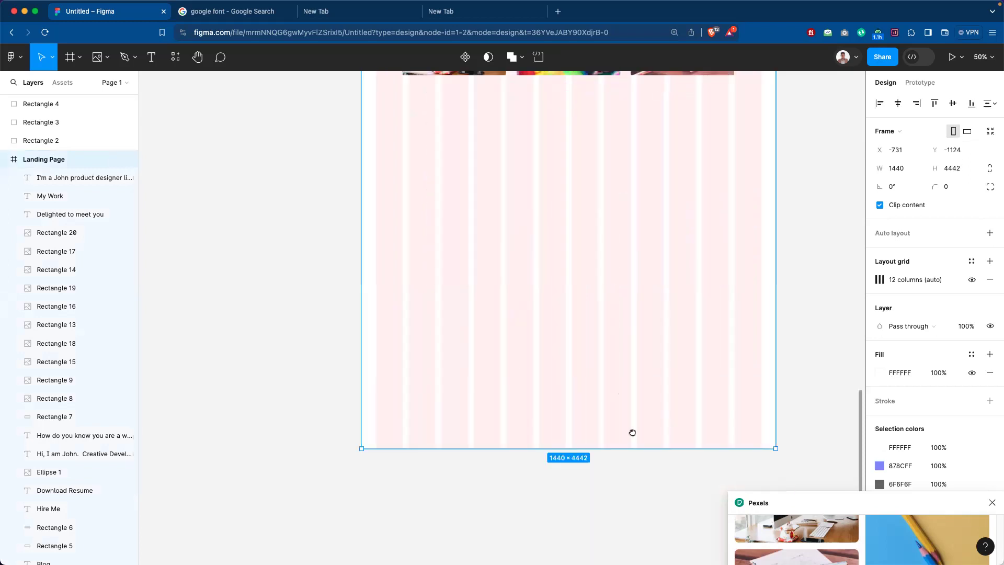
scroll(635, 297, down, 5)
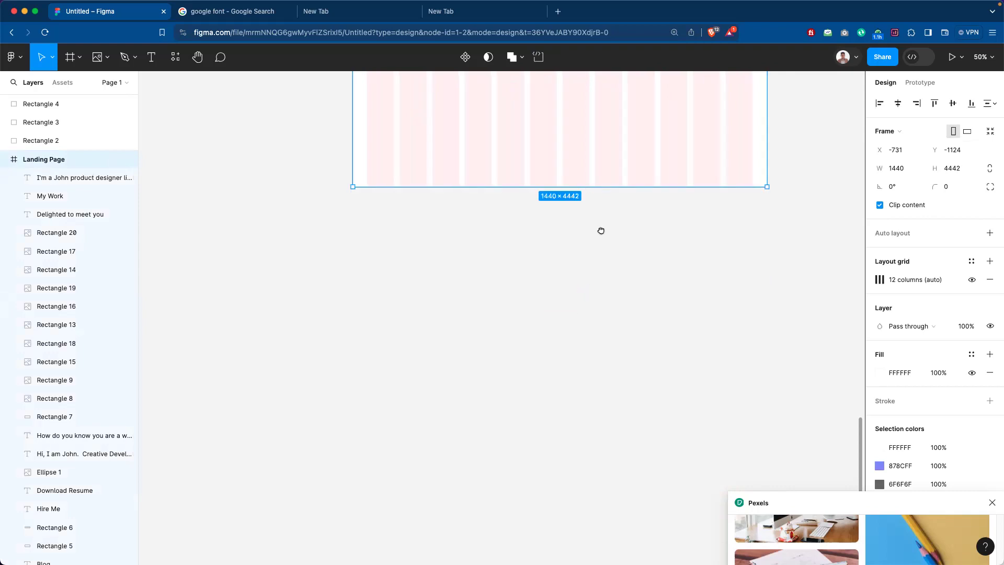
click(594, 169)
scroll(593, 168, up, 2)
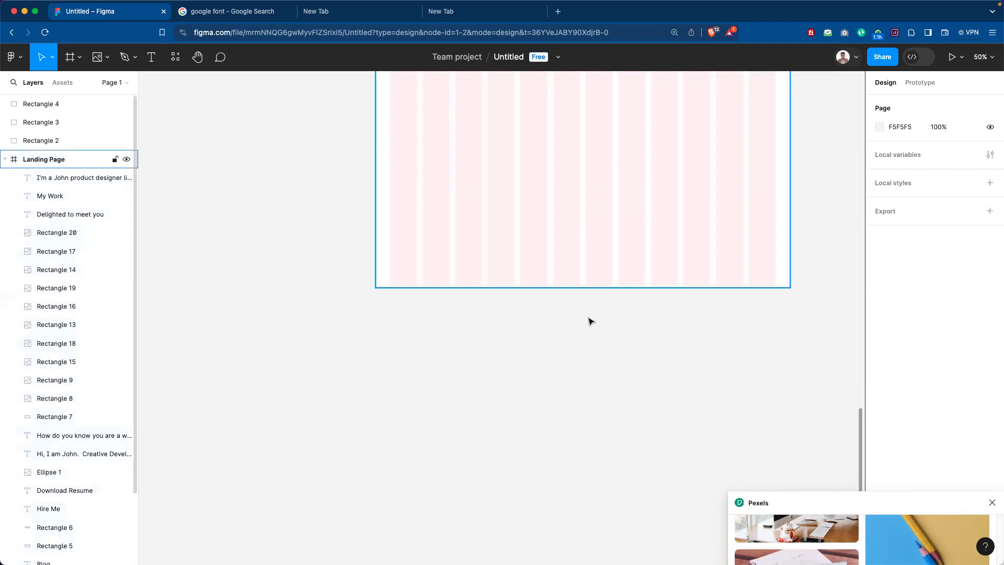
click(550, 288)
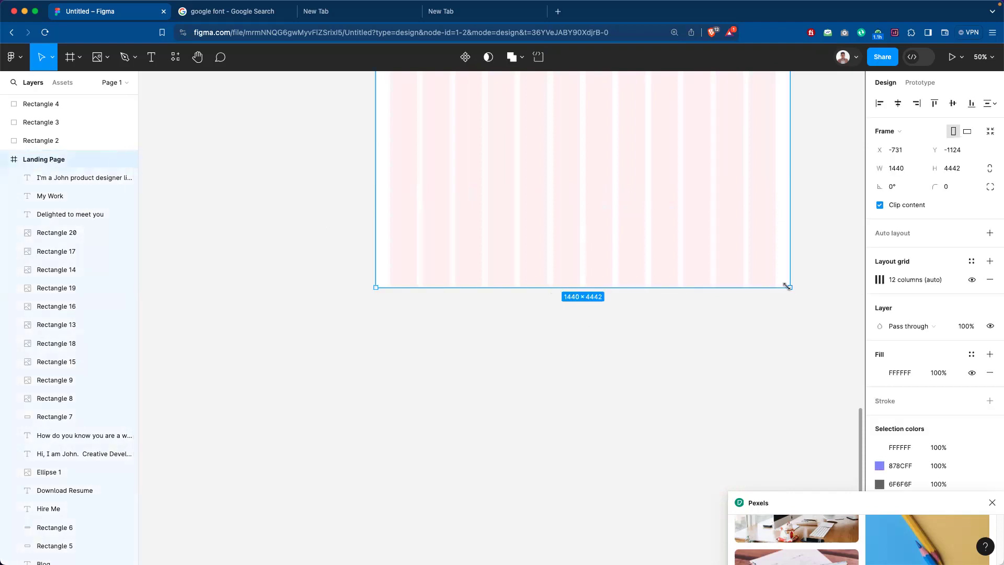
drag(780, 383, 782, 442)
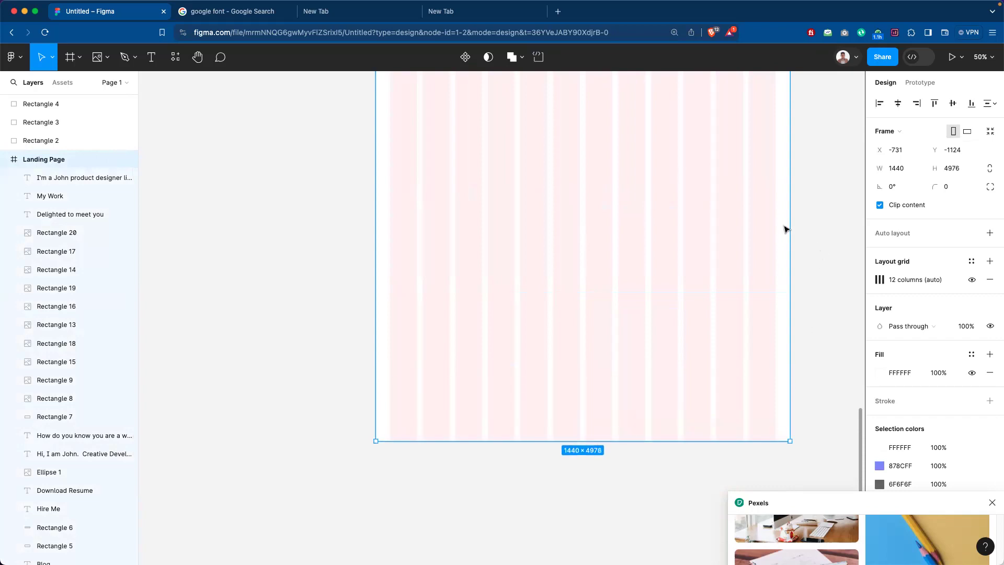
click(654, 357)
scroll(627, 258, up, 5)
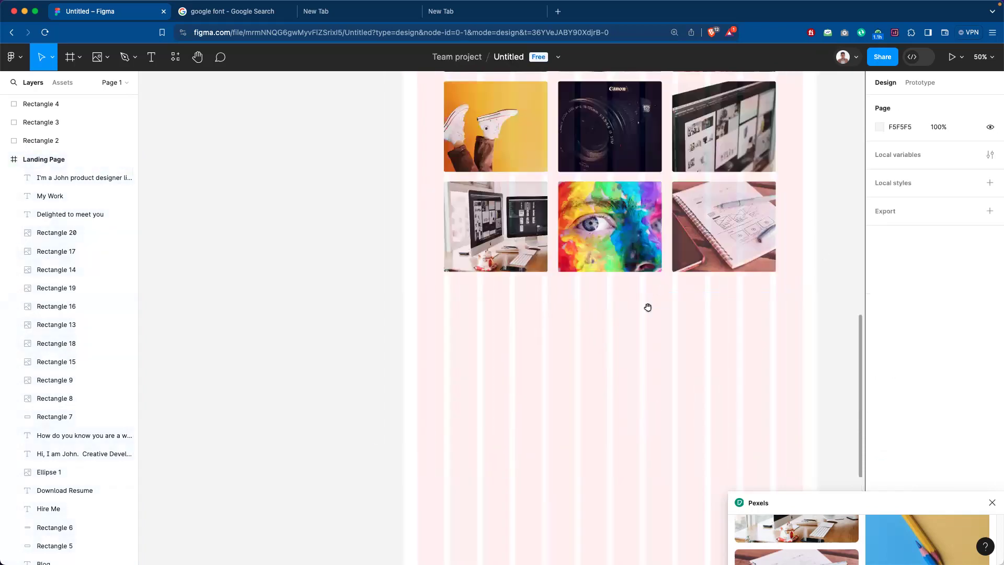
scroll(646, 306, up, 5)
scroll(651, 314, down, 3)
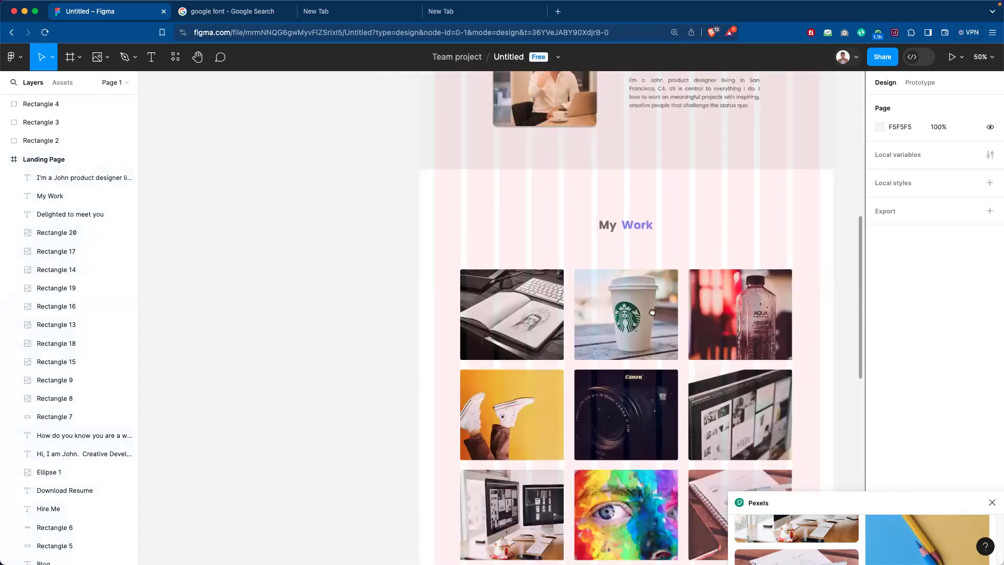
scroll(609, 221, down, 1)
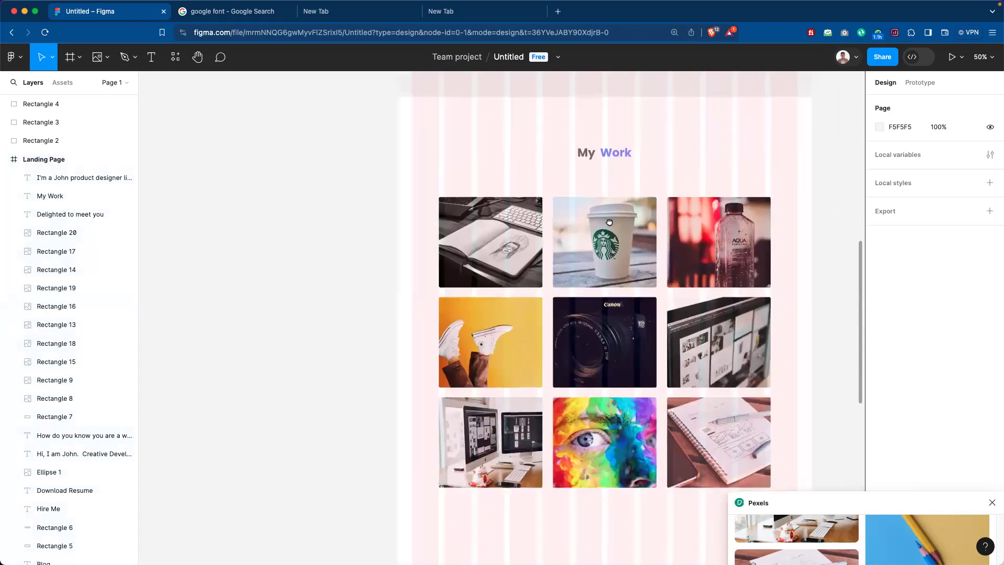
scroll(648, 323, down, 1)
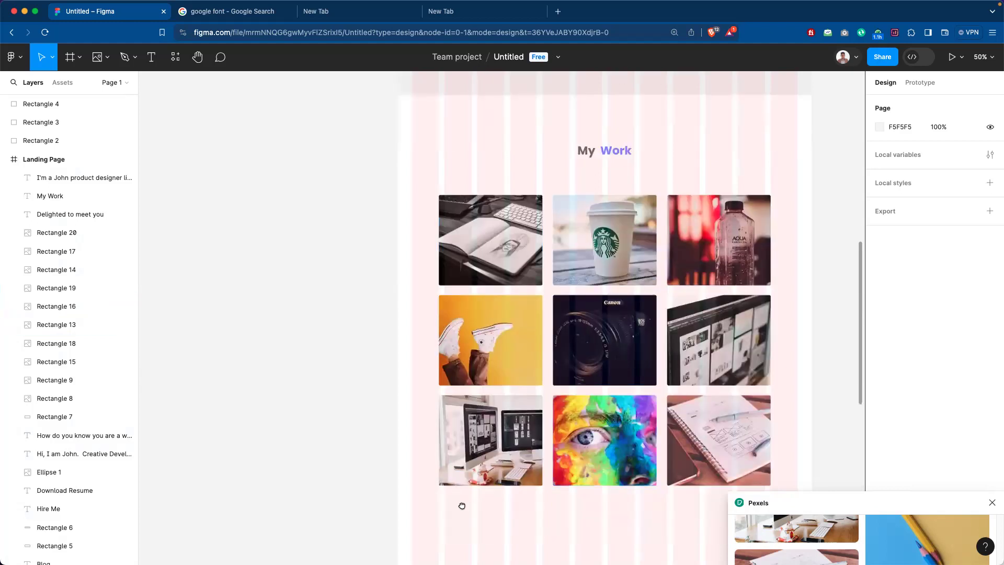
click(150, 57)
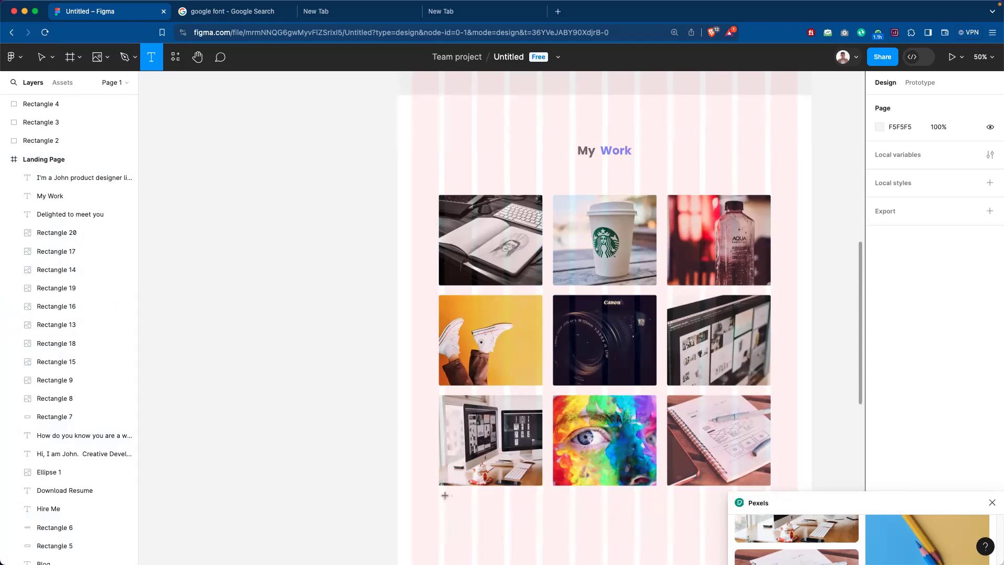
drag(445, 495, 537, 511)
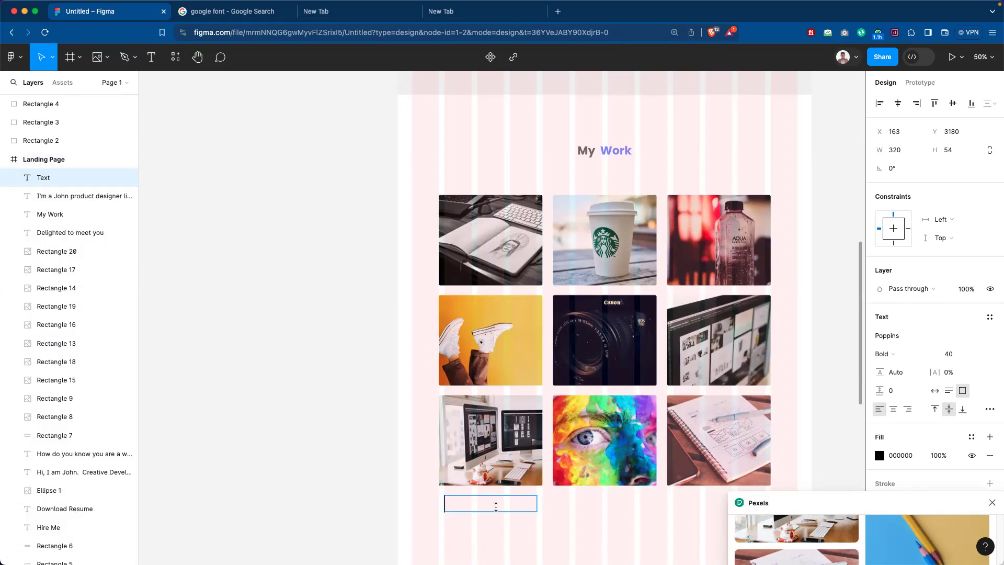
click(567, 510)
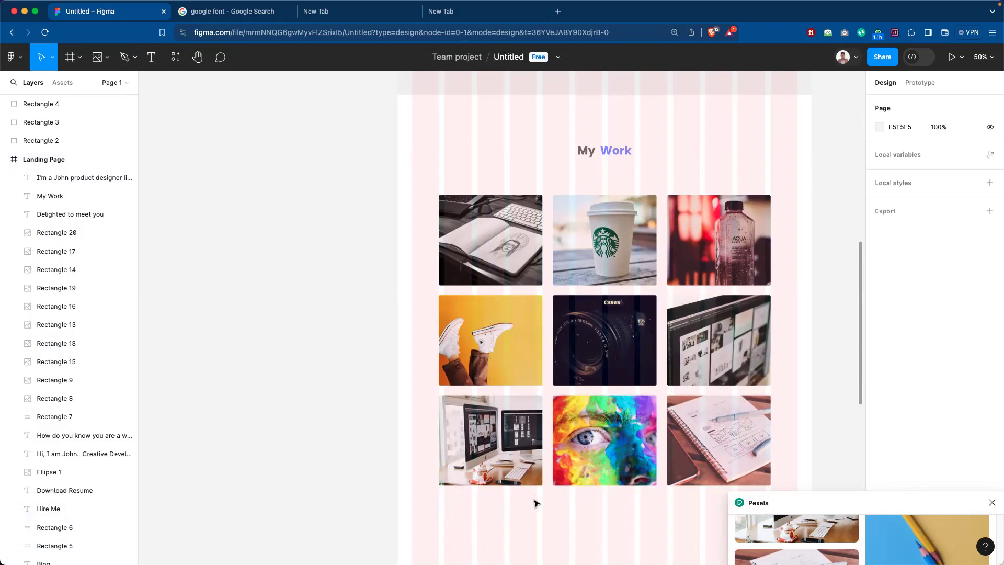
mouse_move(534, 518)
mouse_down()
mouse_move(475, 492)
mouse_move(532, 534)
mouse_up()
Fill the third photo of the middle row with the alarm clock on pink and teal from Pexels, and move the Pexels window aside.
click(722, 348)
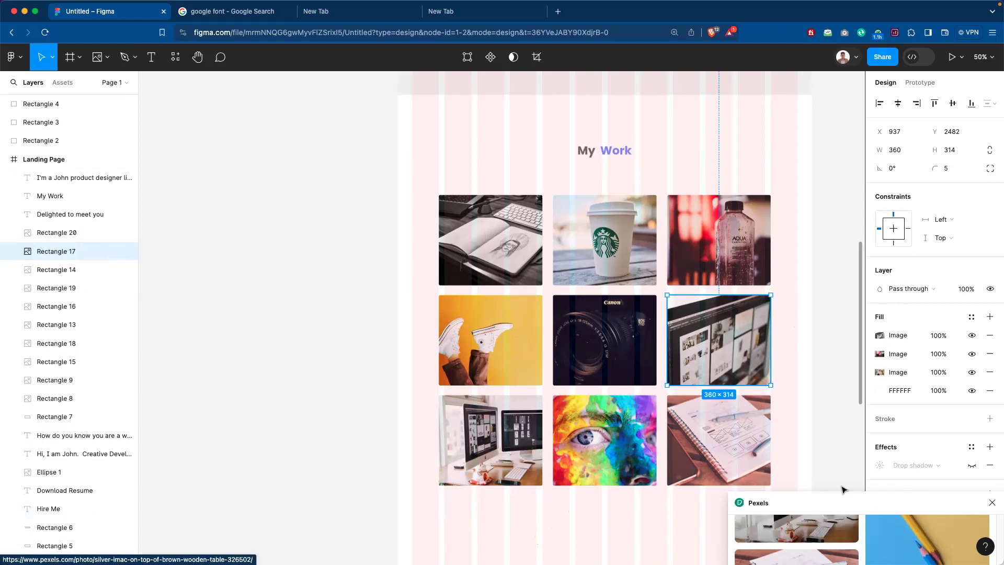
drag(847, 501, 846, 274)
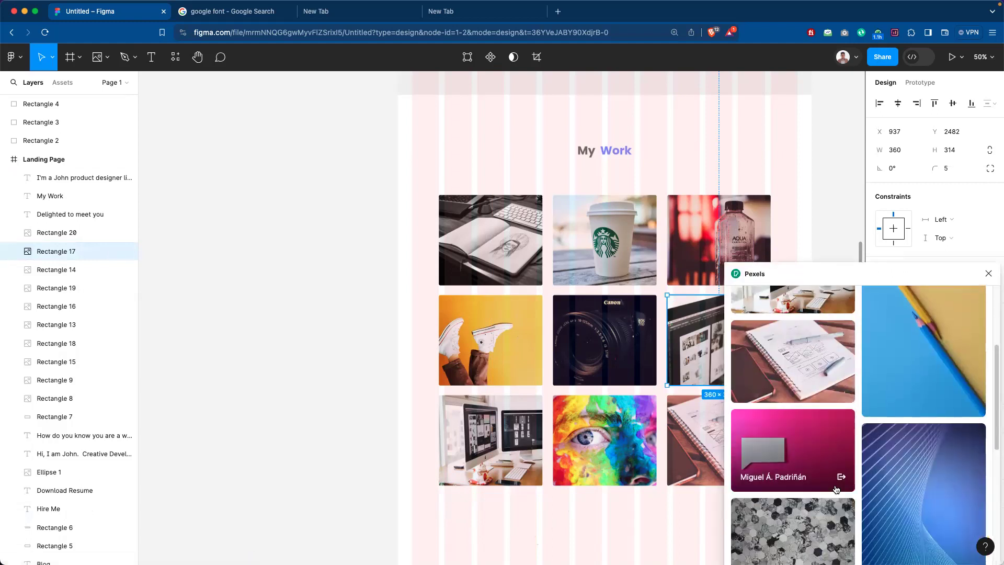
scroll(847, 476, down, 5)
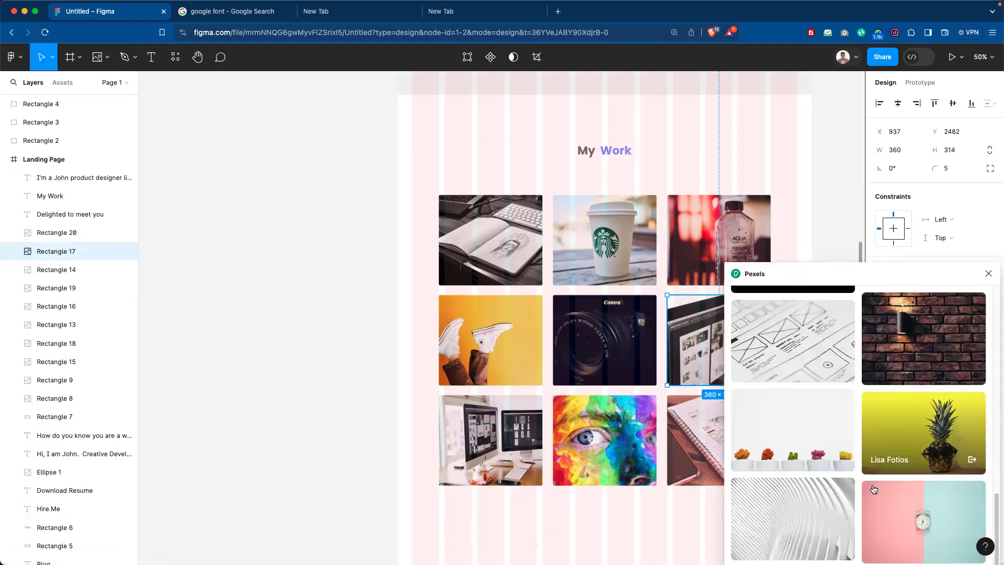
click(896, 513)
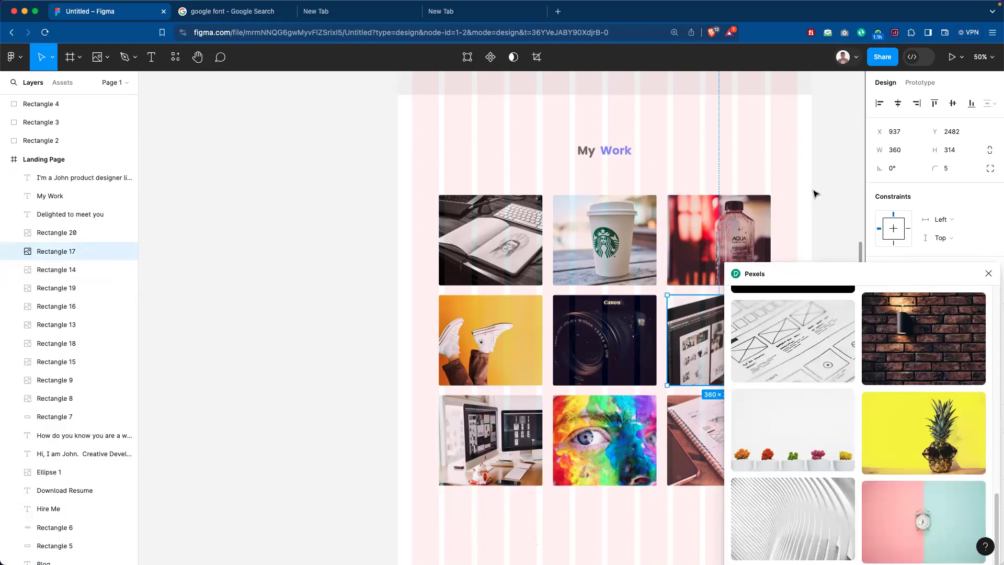
click(835, 279)
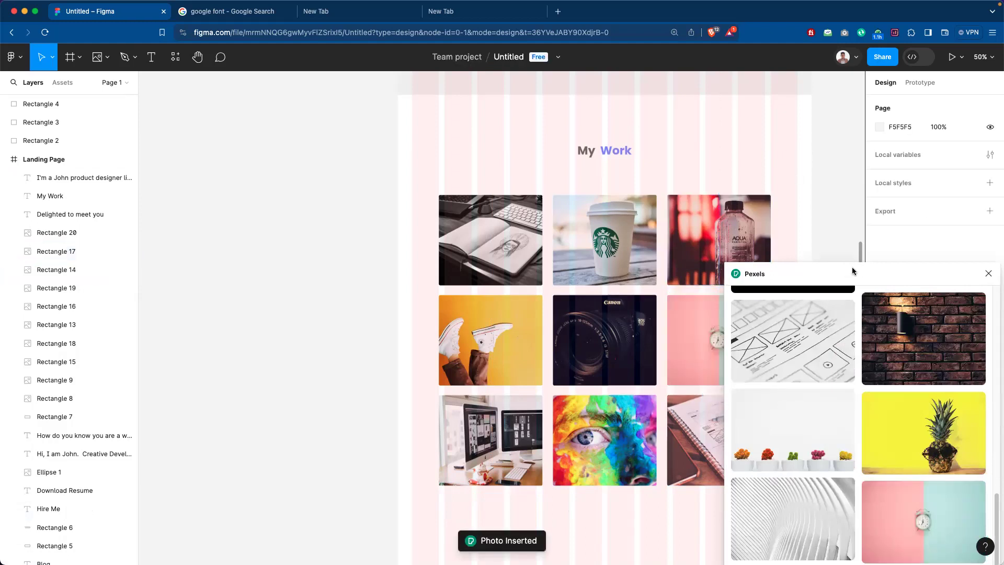
drag(851, 269, 926, 494)
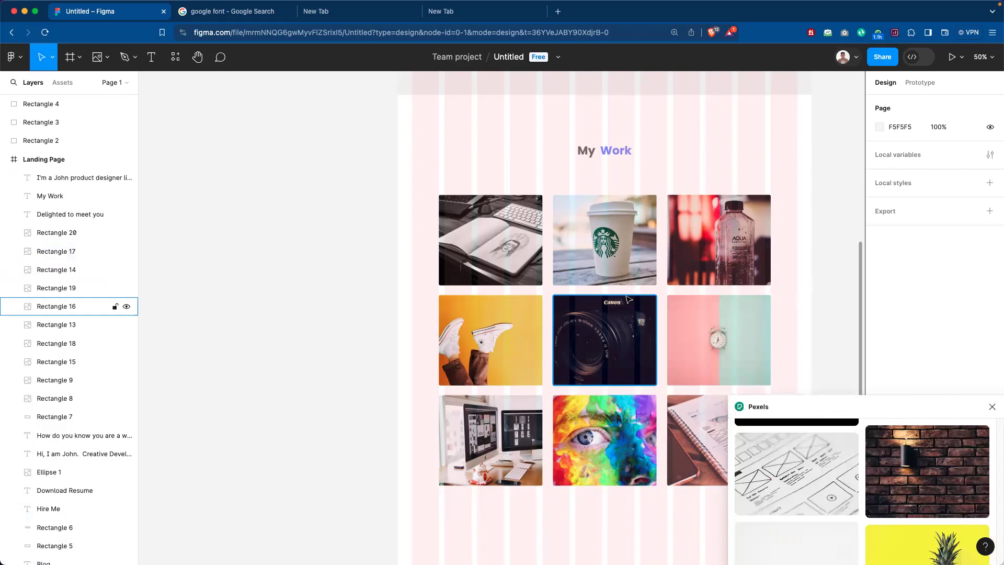
drag(793, 403, 873, 451)
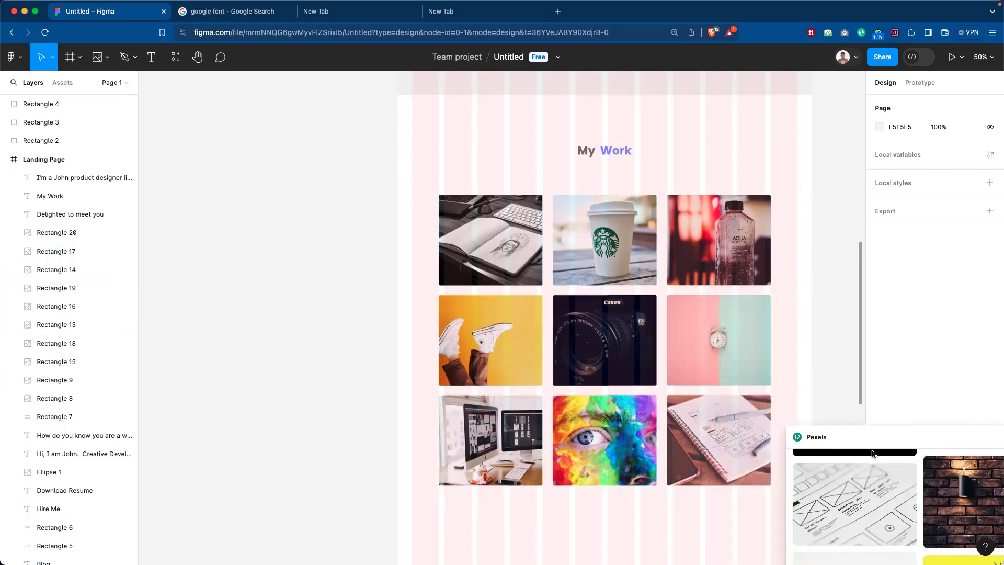
Examine the "My Work" heading, the photo grid and the empty frame area below it.
drag(572, 519, 548, 226)
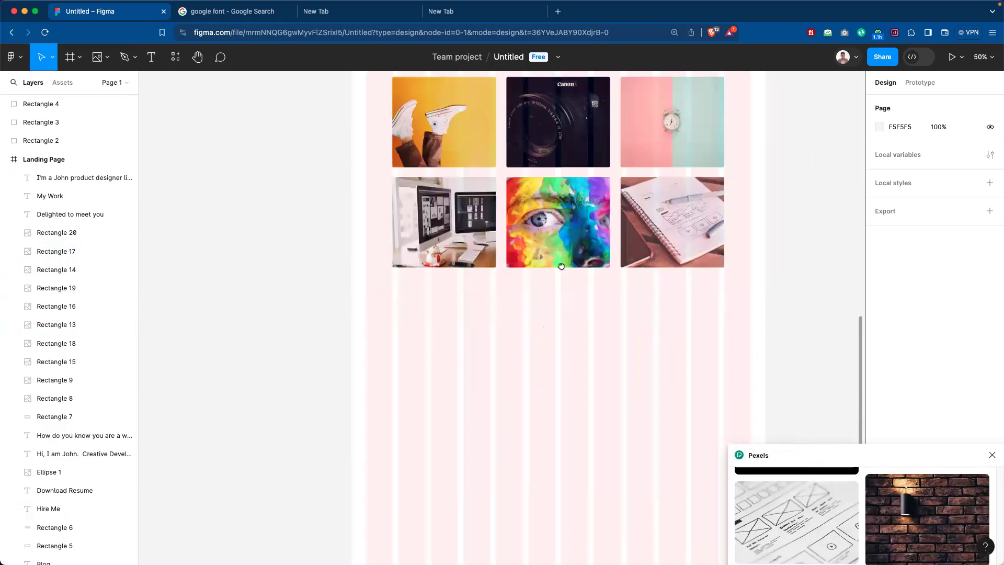
scroll(573, 345, up, 3)
scroll(586, 440, up, 2)
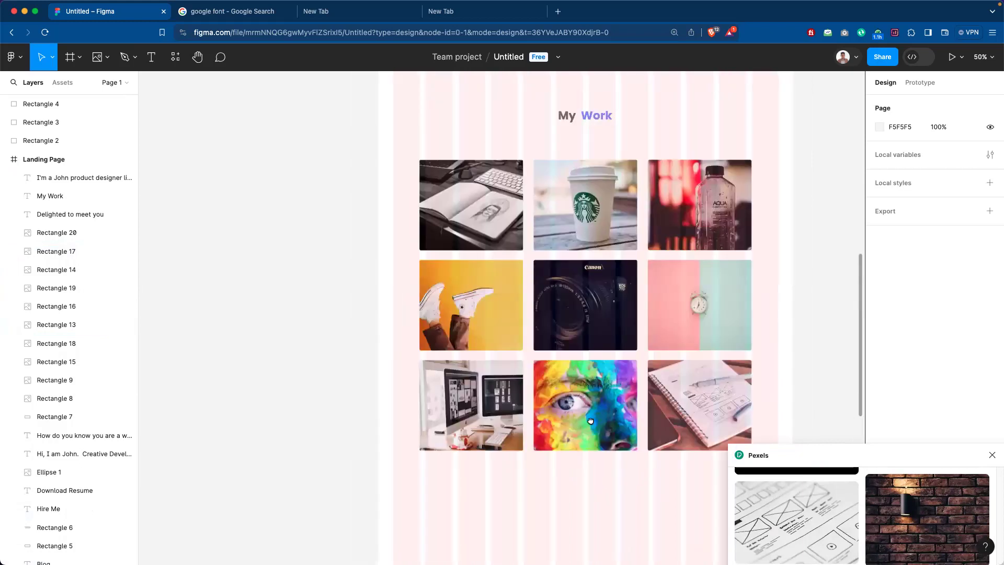
scroll(589, 204, up, 2)
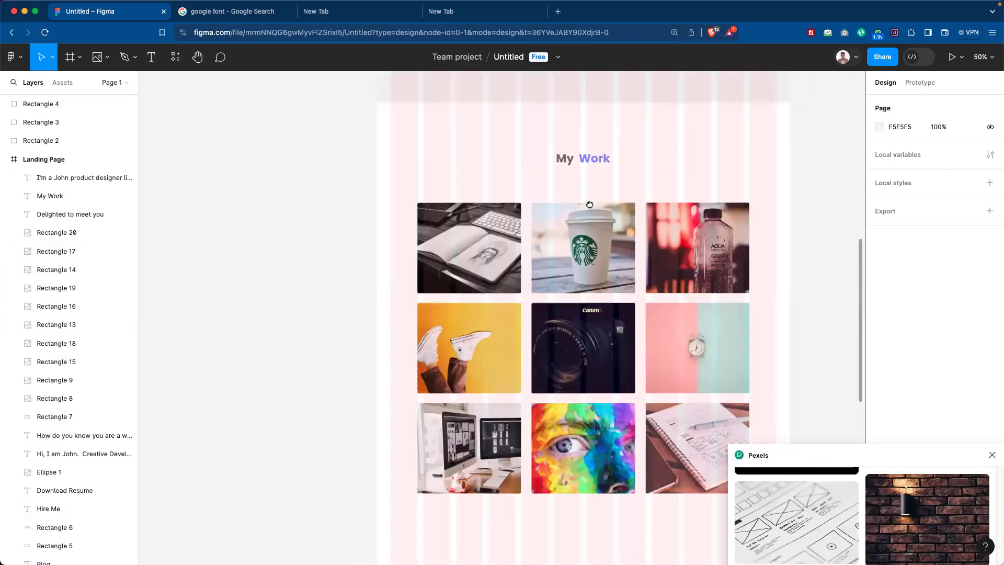
click(584, 160)
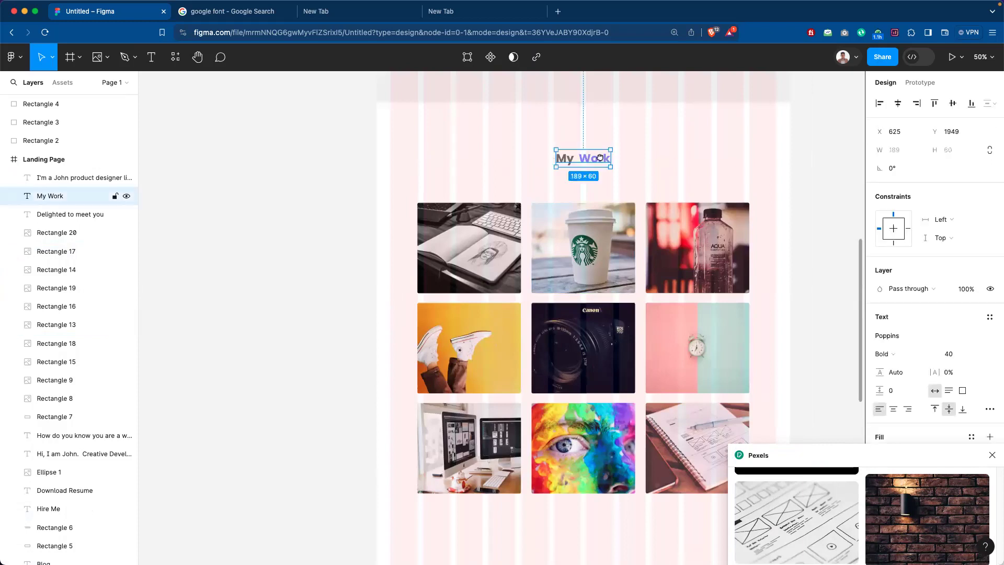
click(641, 159)
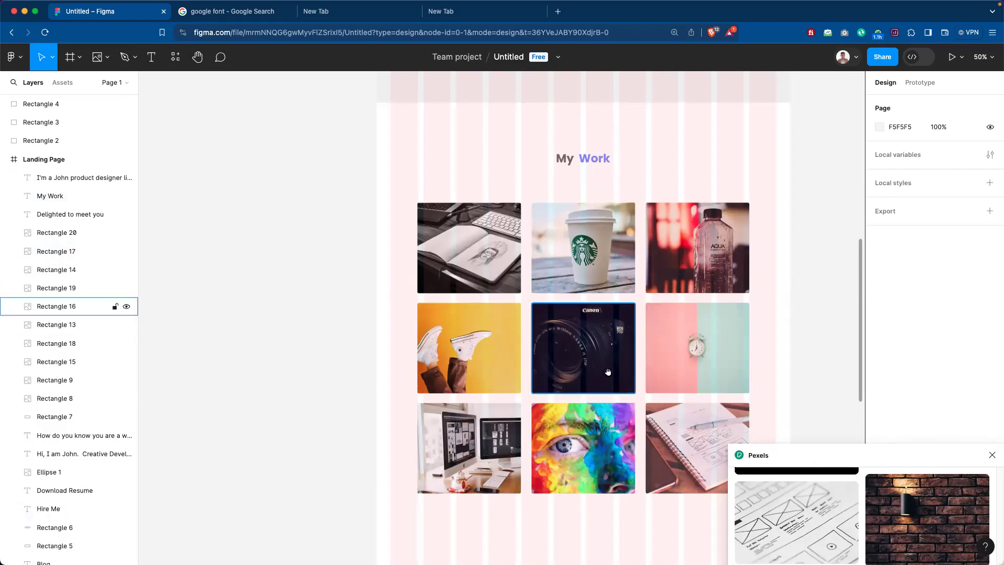
scroll(607, 314, down, 5)
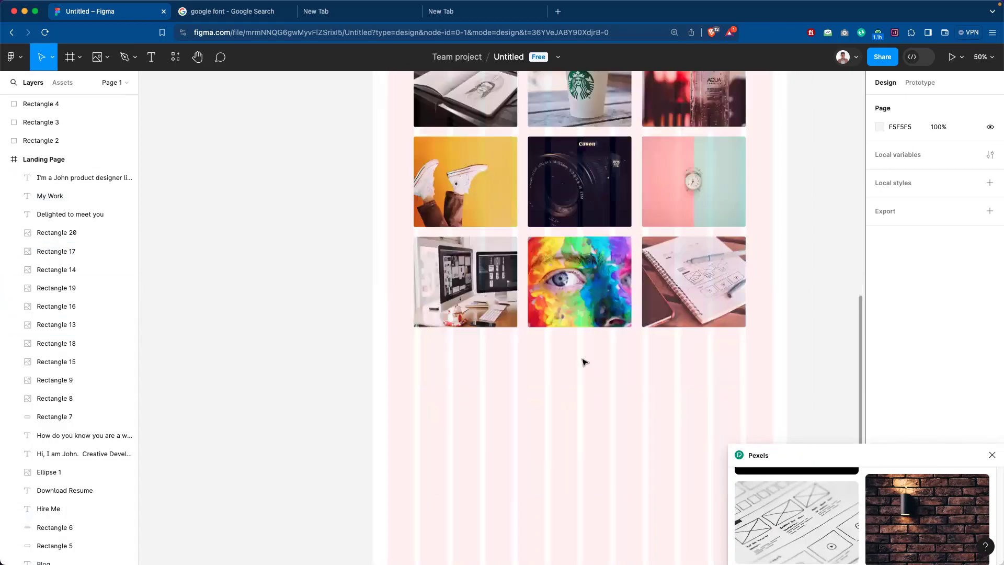
scroll(604, 316, down, 3)
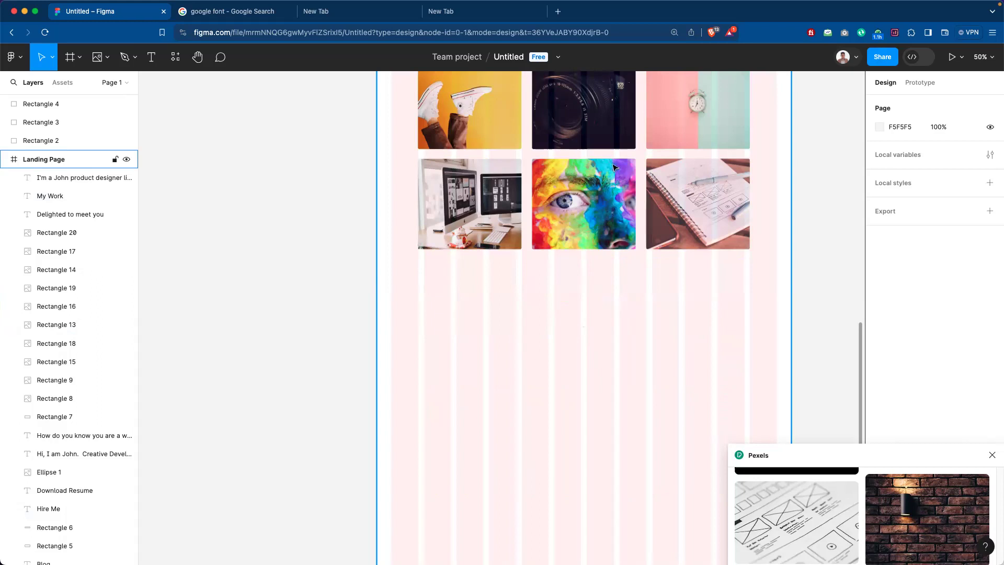
scroll(592, 246, up, 6)
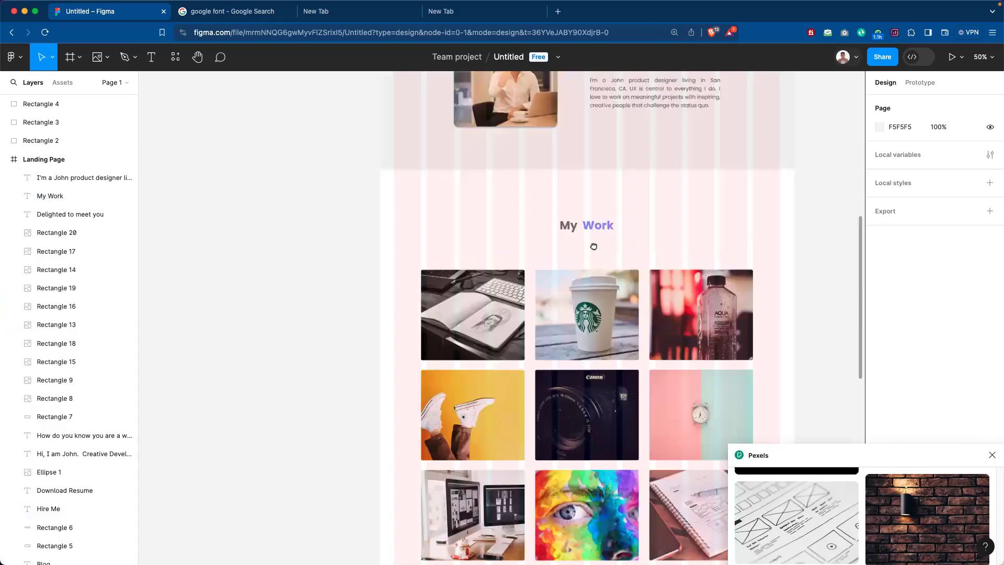
Duplicate the "My Work" heading and place the copy below the photo grid at about X 634, Y 3339.
scroll(607, 225, up, 2)
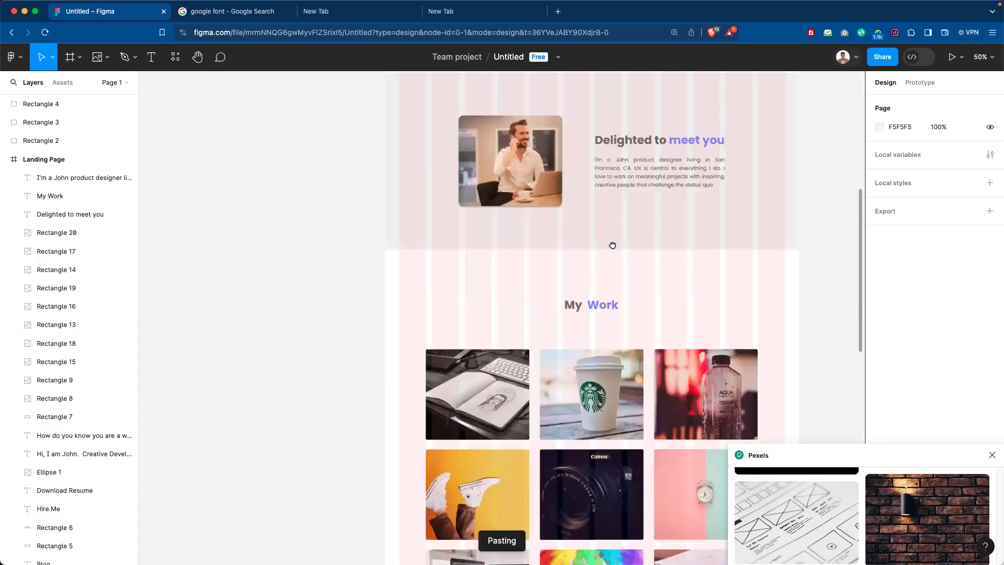
scroll(611, 242, down, 1)
scroll(628, 399, down, 1)
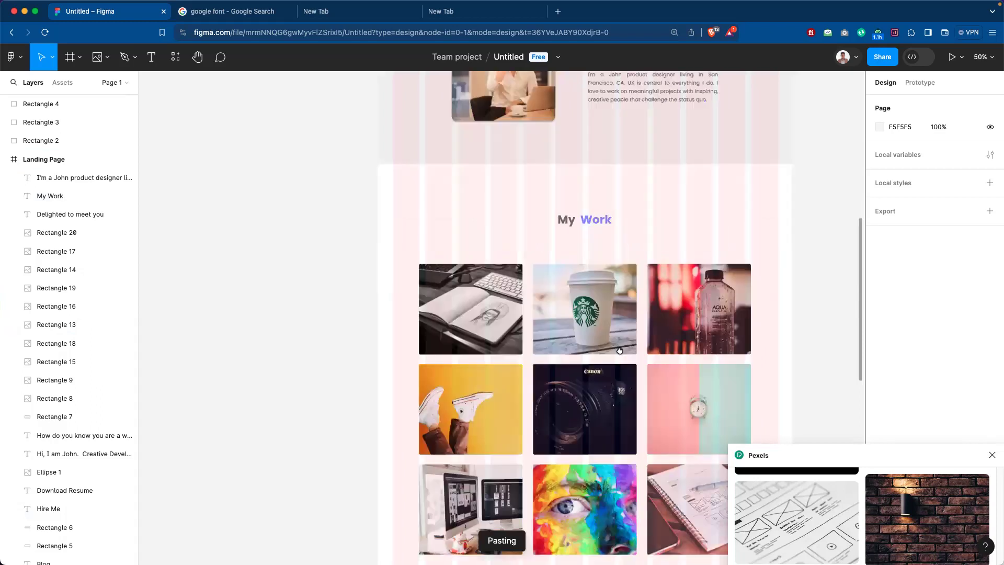
scroll(766, 280, down, 2)
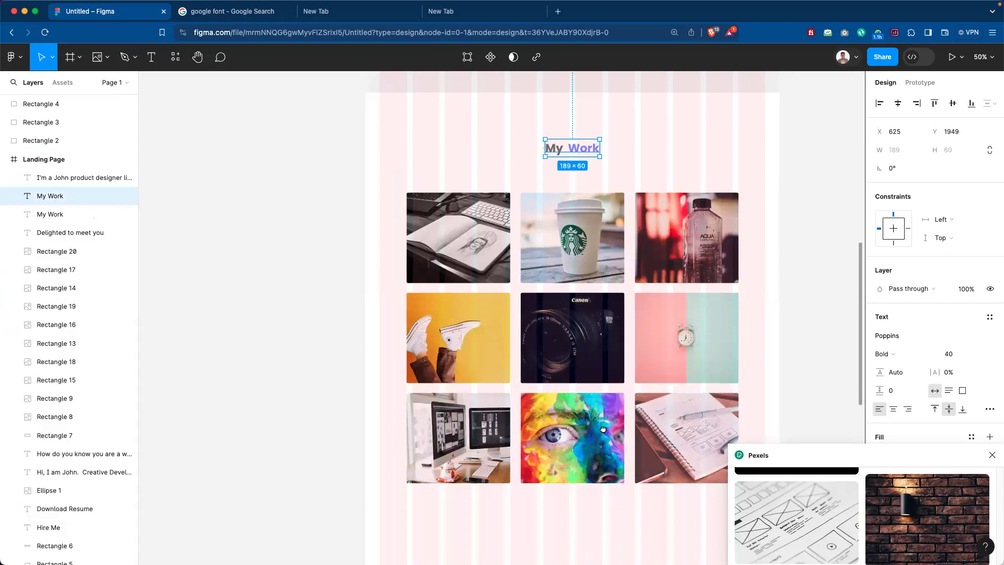
scroll(603, 418, down, 2)
scroll(601, 295, down, 2)
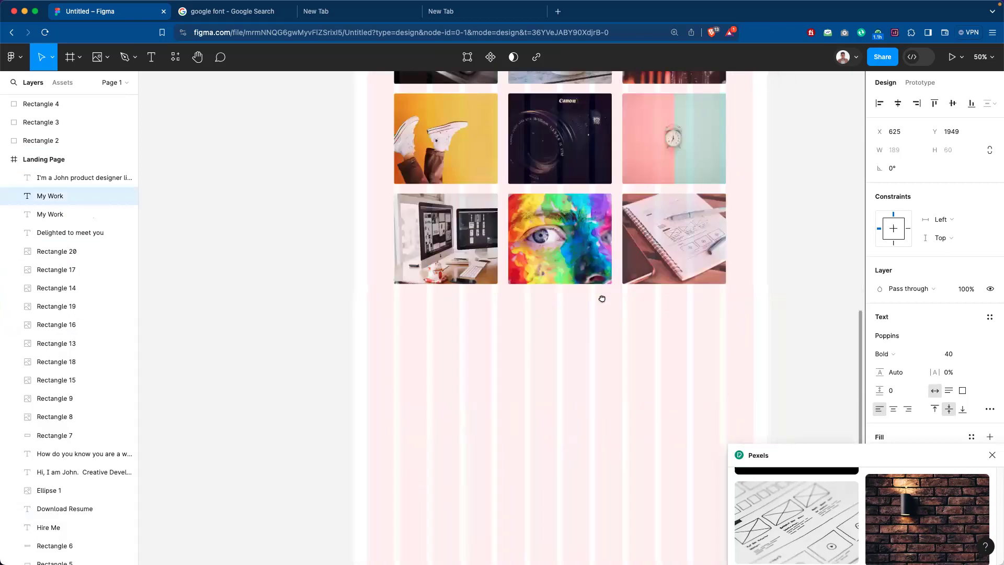
scroll(605, 363, up, 2)
scroll(604, 438, up, 2)
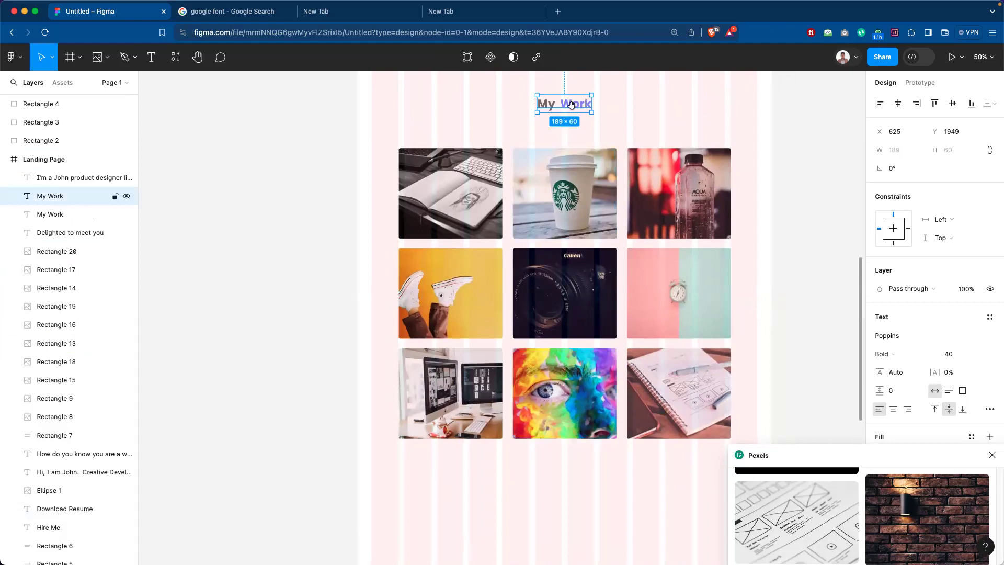
click(116, 196)
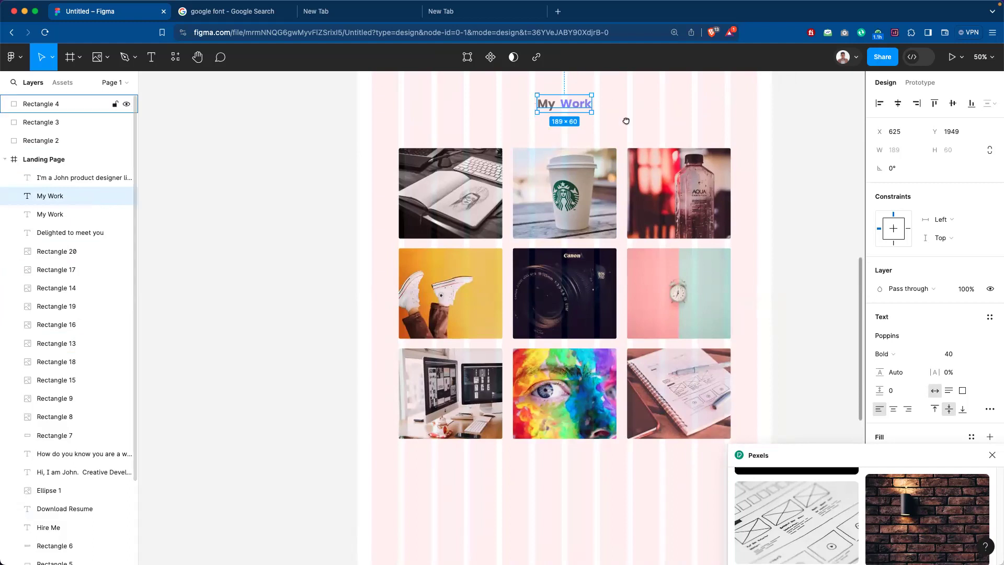
drag(552, 102, 575, 116)
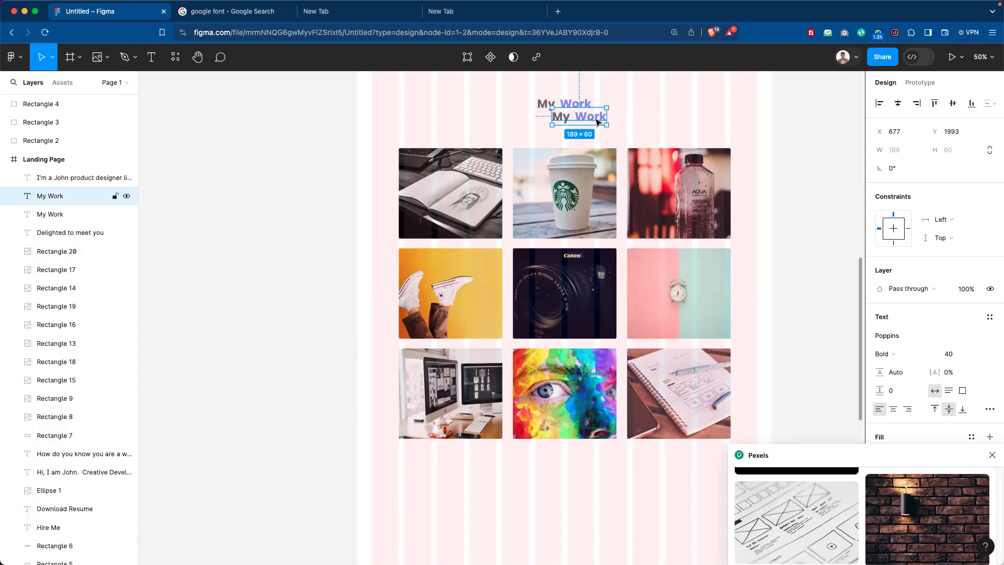
drag(598, 120, 583, 504)
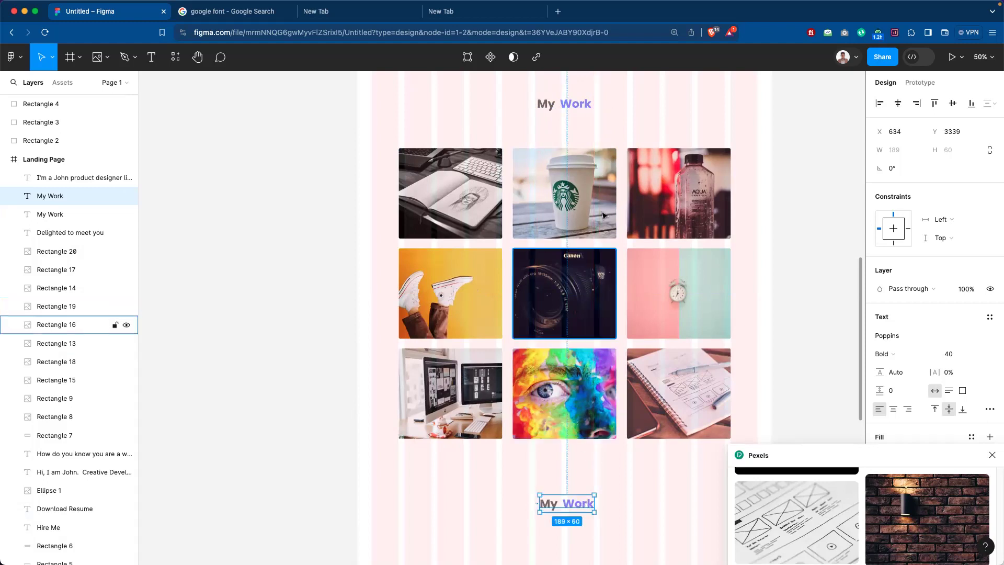
Examine the page sections from the introduction down to the copied heading below the photo grid.
scroll(605, 293, up, 2)
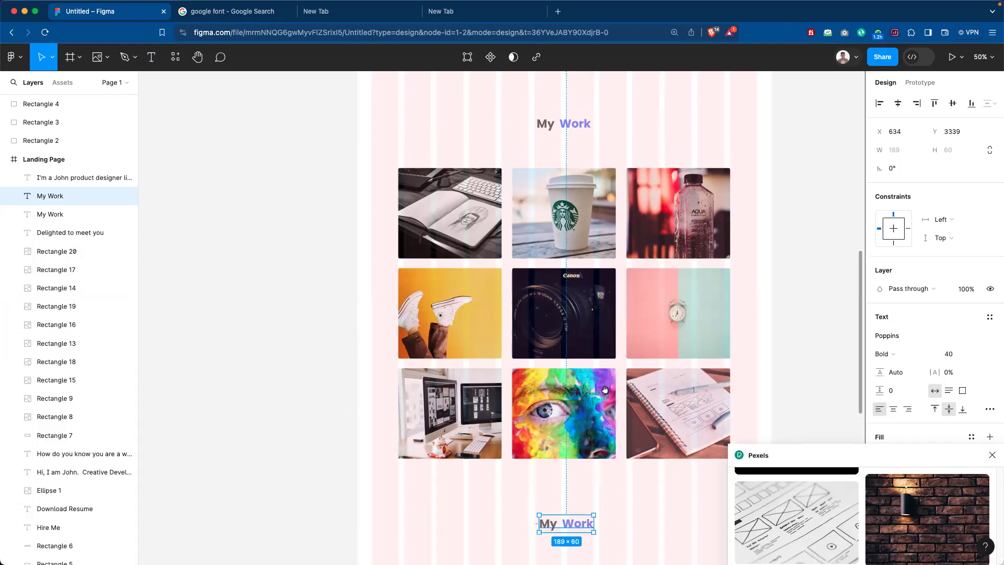
scroll(605, 393, up, 10)
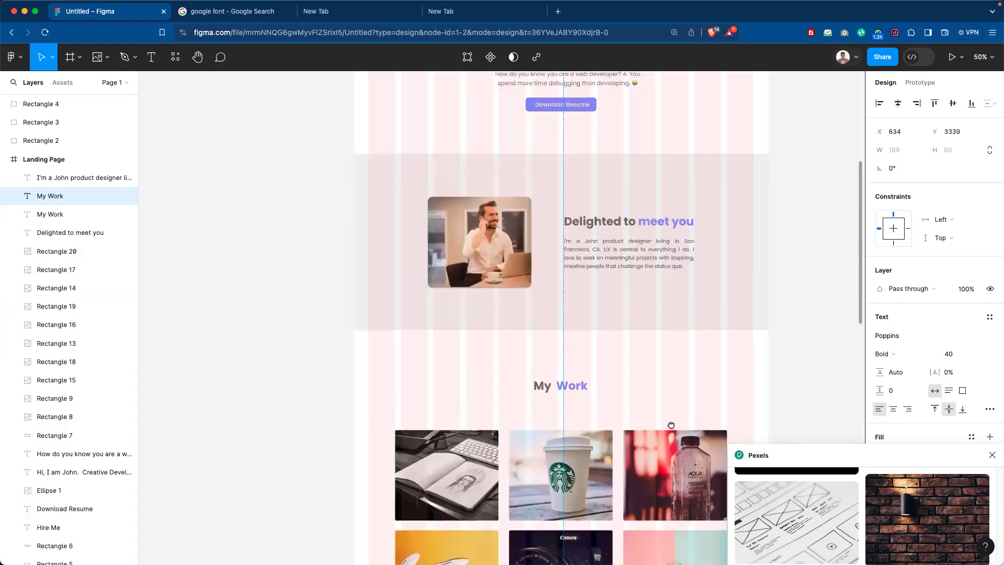
scroll(669, 418, down, 10)
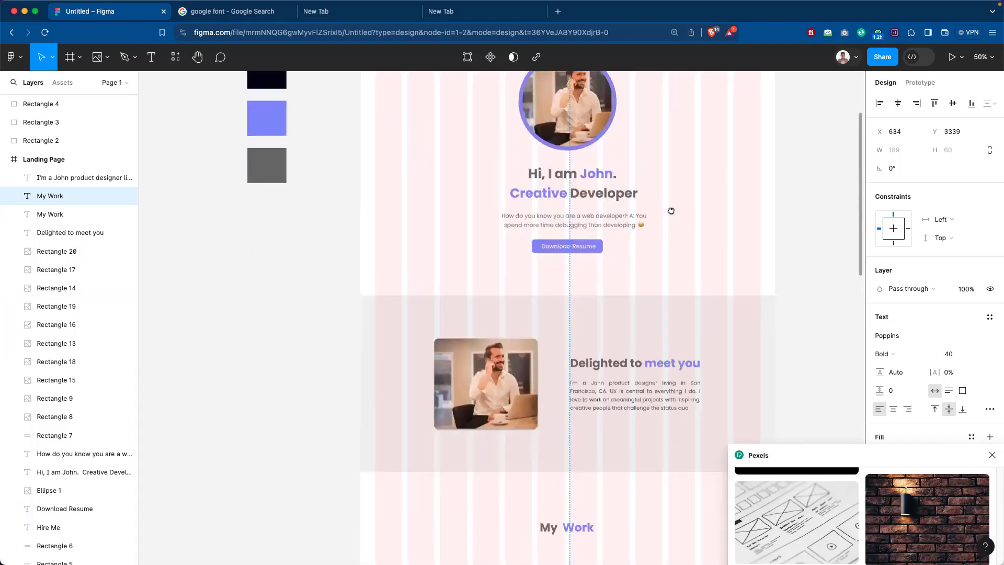
scroll(667, 385, down, 5)
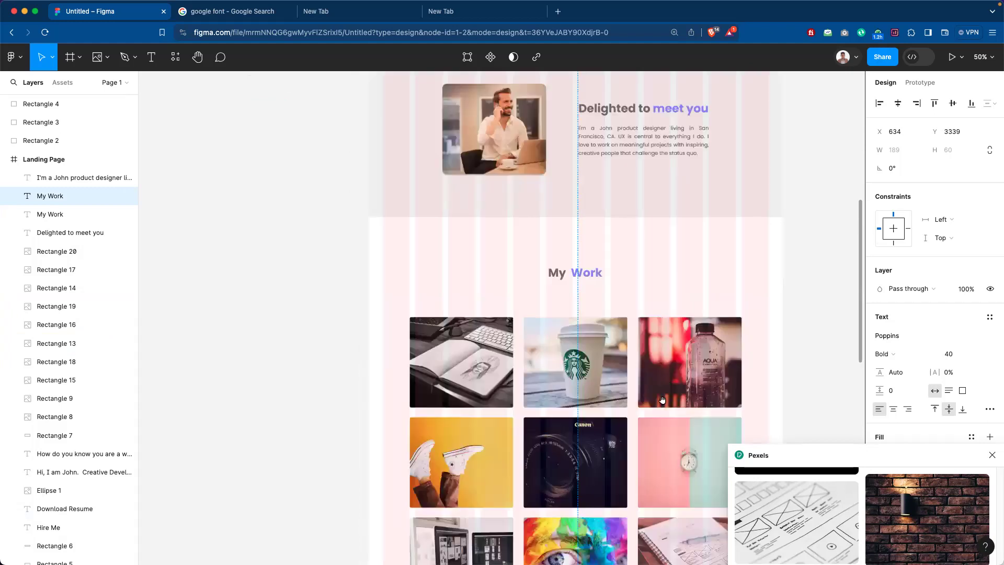
scroll(662, 400, down, 2)
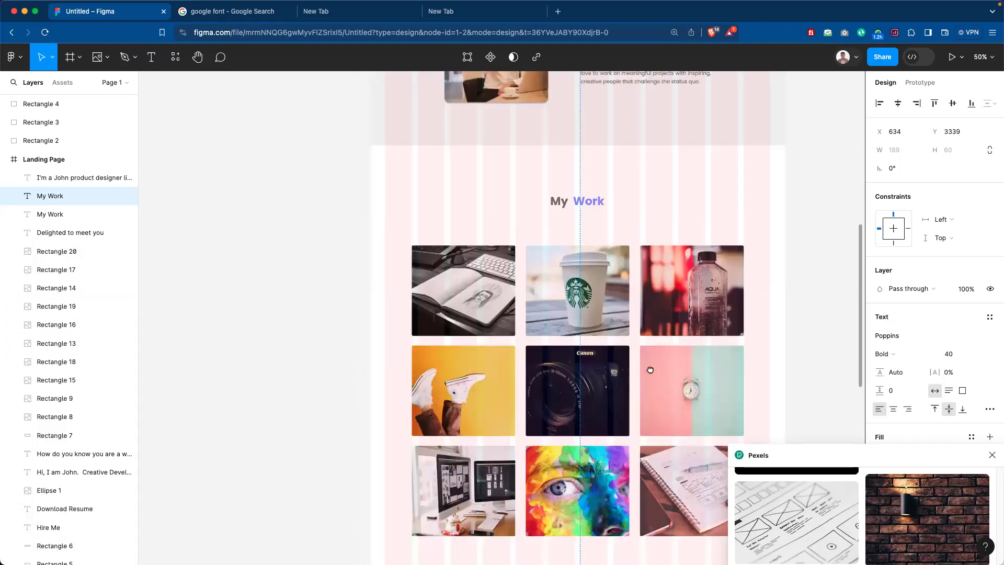
scroll(647, 307, down, 2)
scroll(620, 462, down, 5)
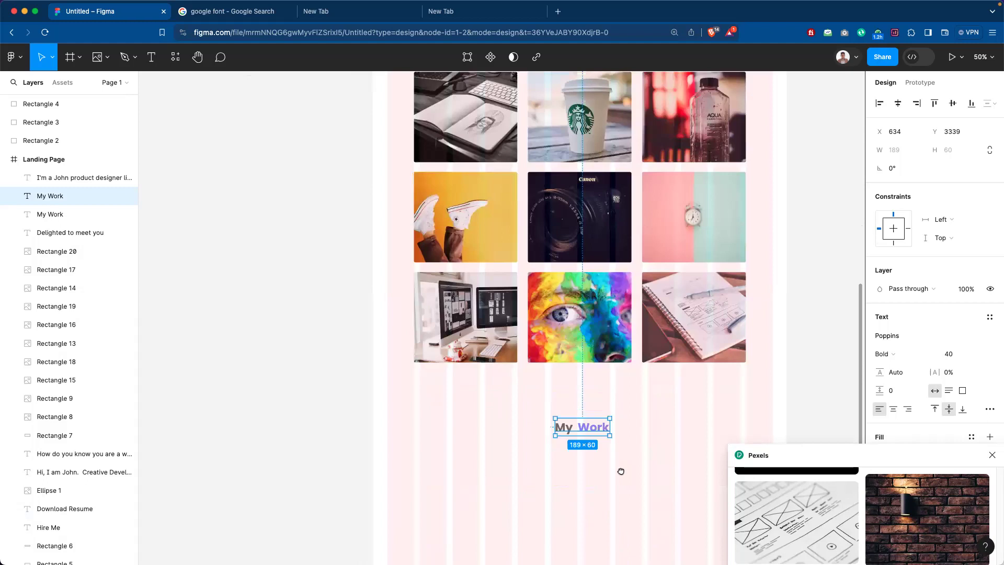
scroll(619, 429, down, 1)
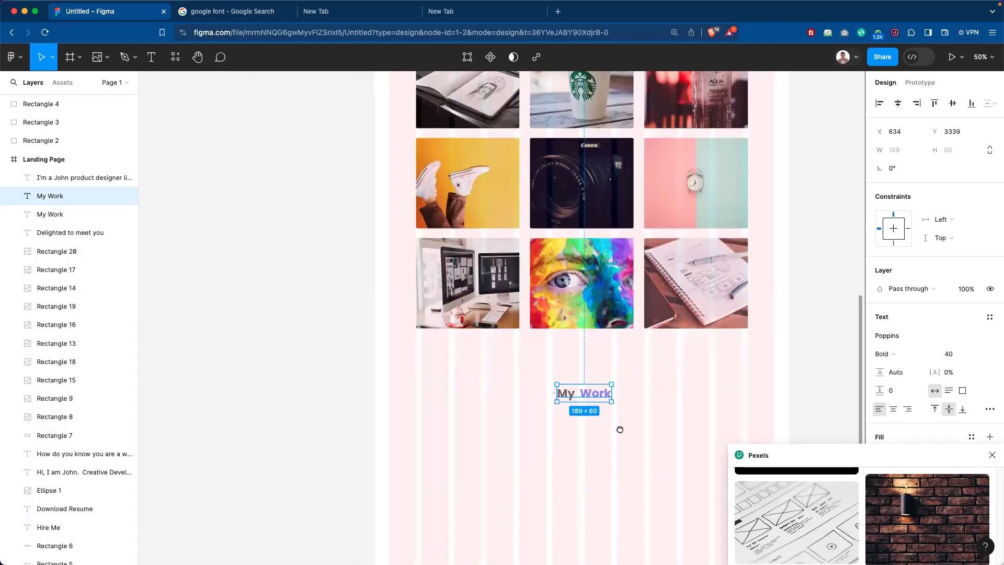
Change the text of the copied heading below the photo grid to "My Blog".
double_click(579, 394)
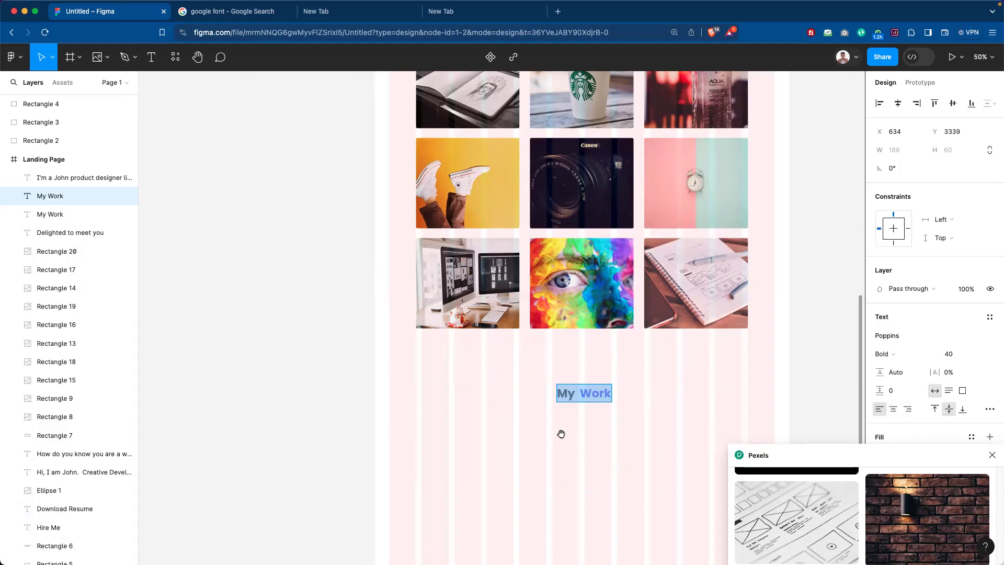
key(Escape)
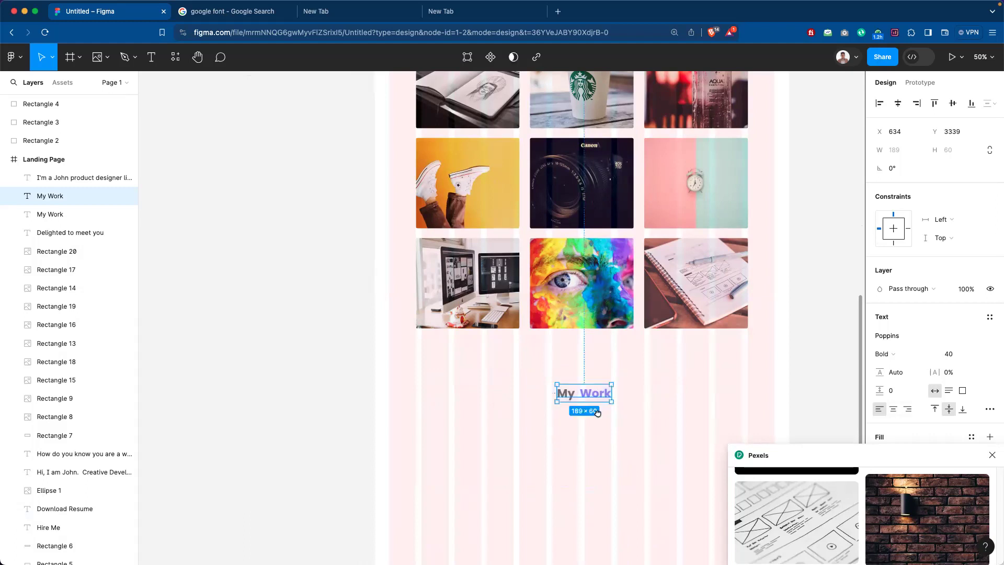
key(Escape)
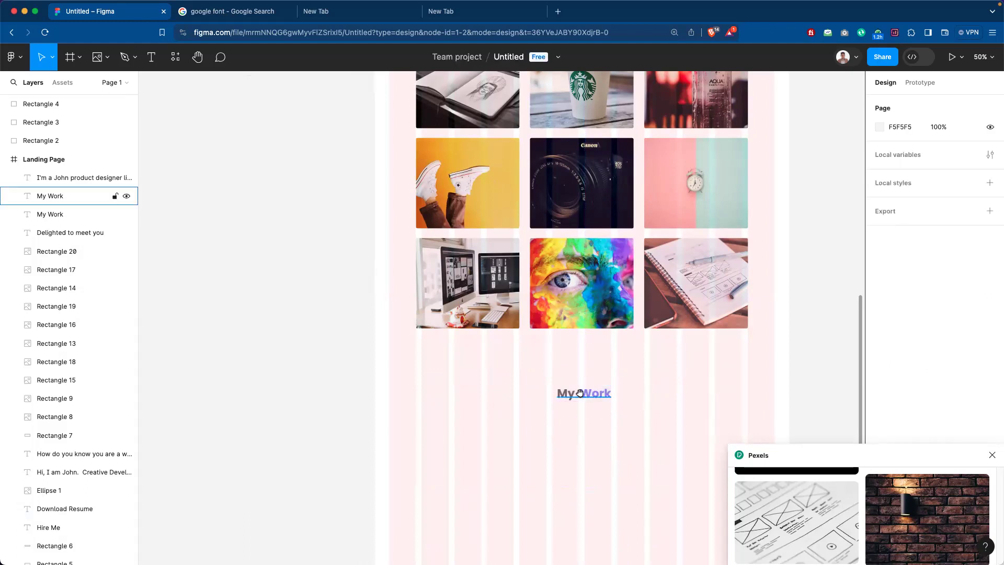
click(587, 392)
click(586, 392)
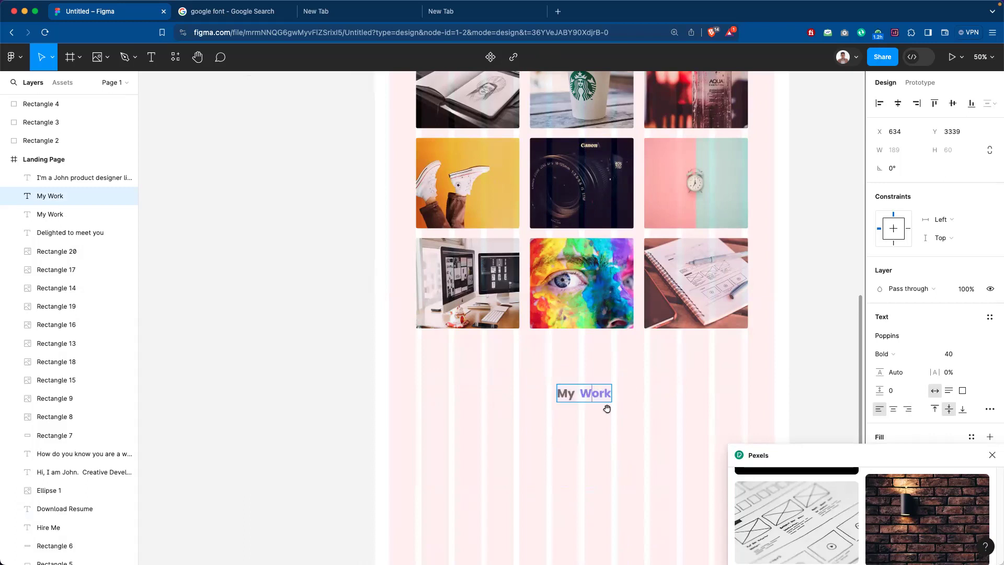
key(Right)
key(BackSpace)
key(BackSpace)
key(BackSpace)
key(BackSpace)
key(BackSpace)
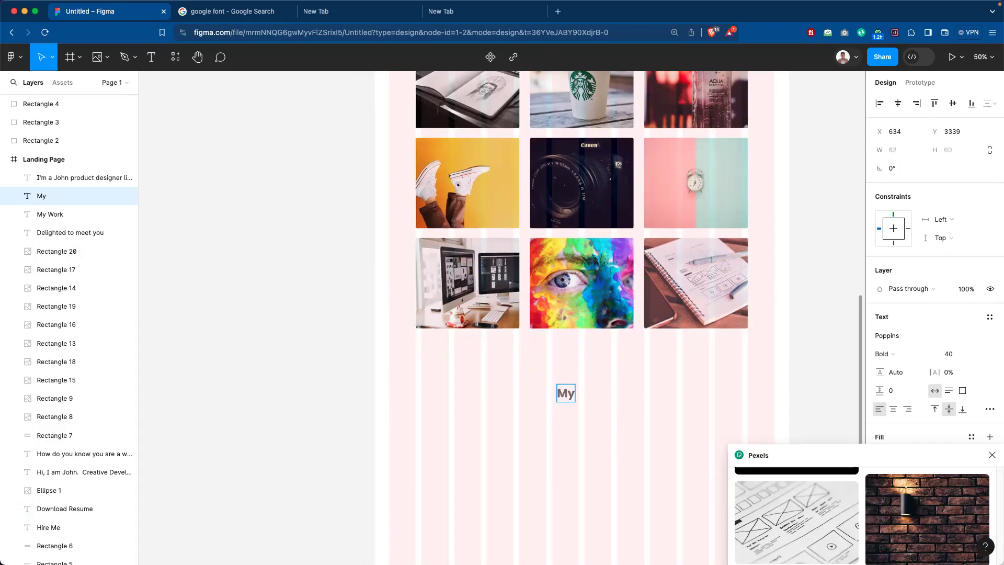
text(Blog)
key(Escape)
Color the "My Blog" heading with the purple document color 878CFF and move it beneath the photo grid's first column, at about X 163.
mouse_move(789, 450)
mouse_down()
mouse_move(705, 362)
mouse_move(571, 444)
mouse_move(560, 551)
mouse_move(553, 538)
mouse_up()
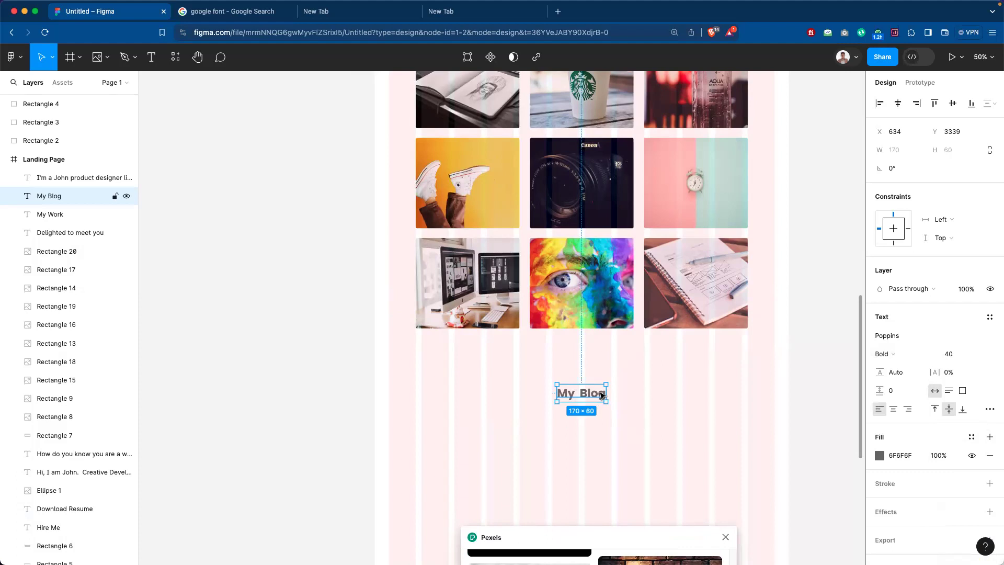
click(878, 456)
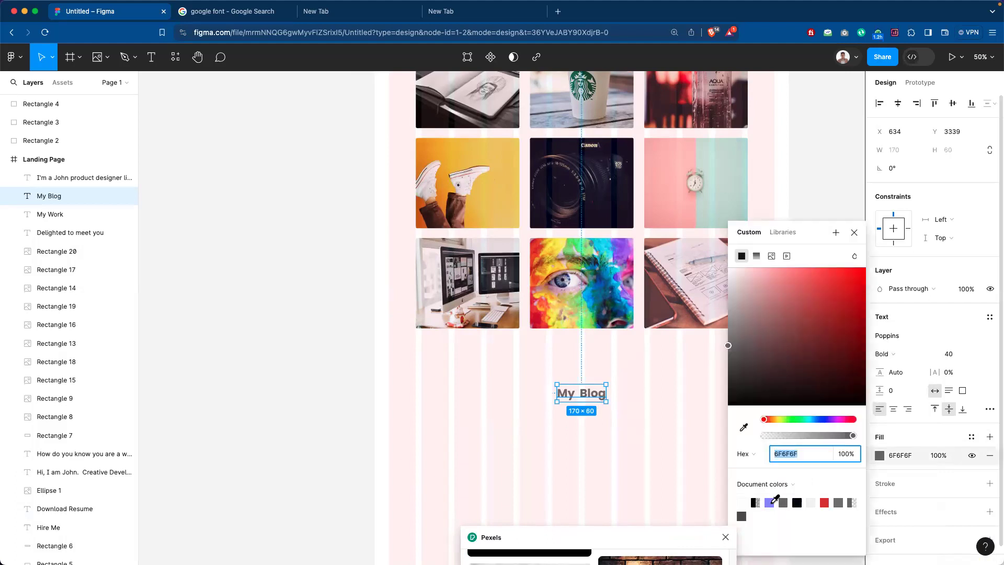
click(771, 503)
click(677, 434)
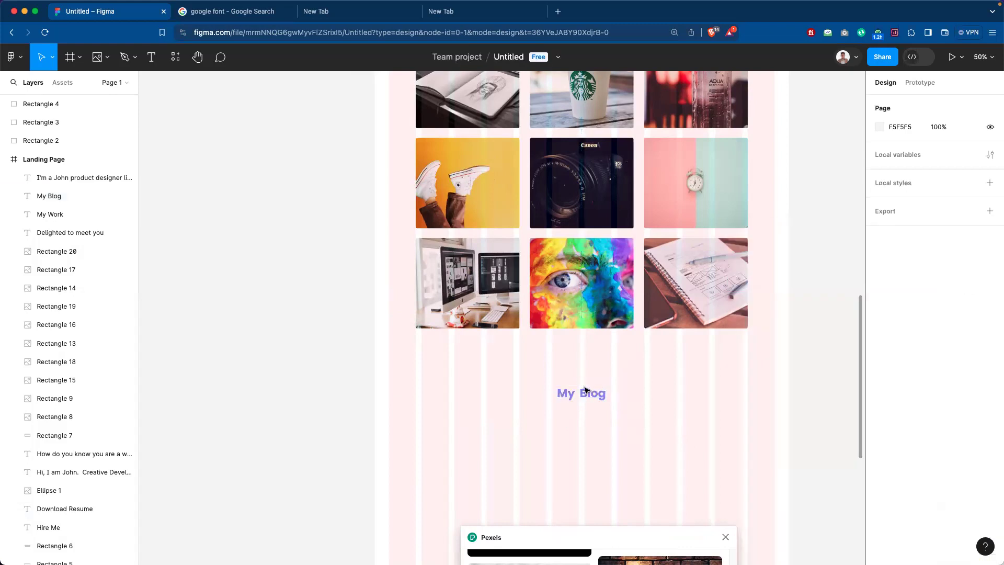
drag(590, 397, 457, 395)
click(516, 397)
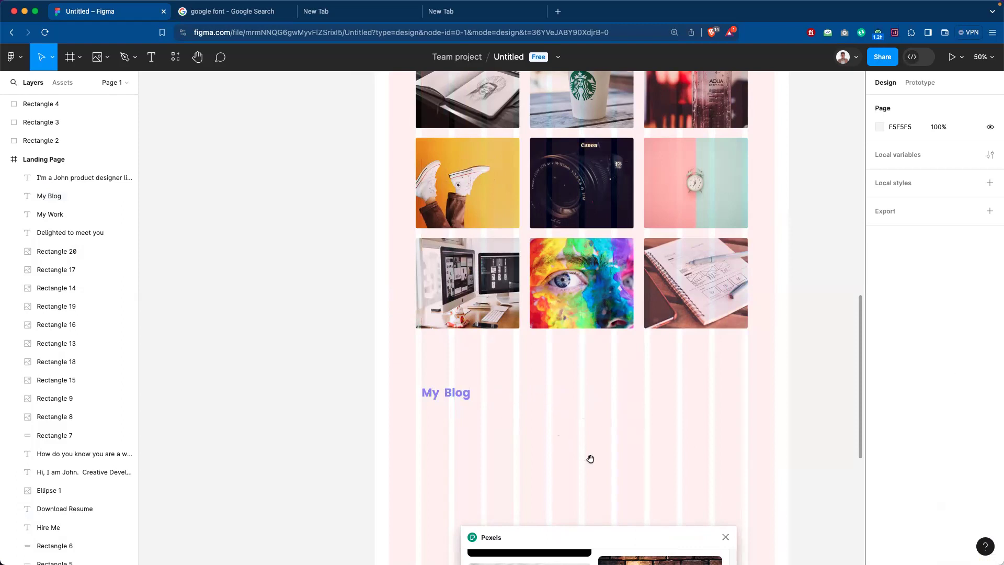
Examine the spacing between the photo grid, the "My Blog" heading and the empty frame area below.
drag(590, 452, 594, 414)
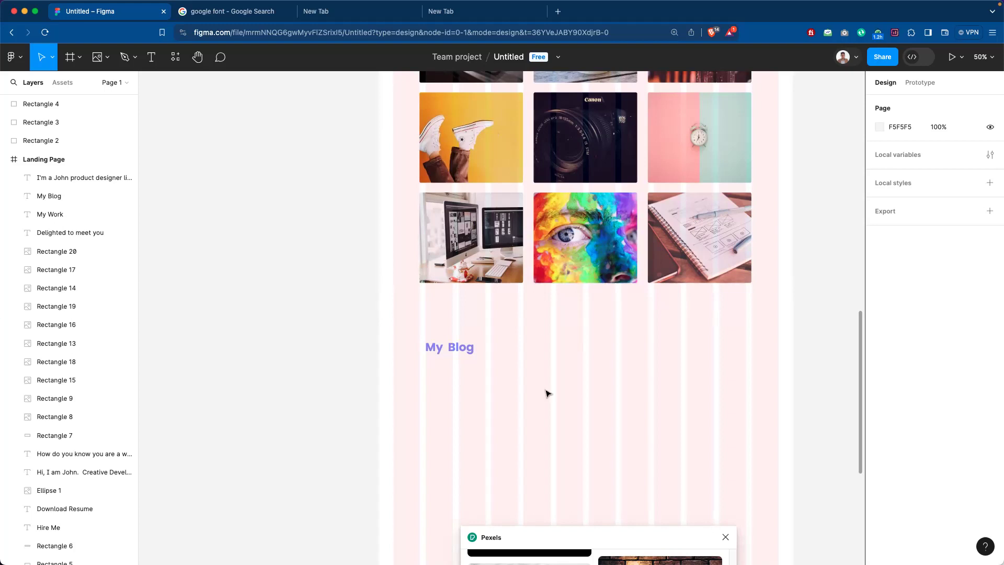
scroll(551, 264, down, 5)
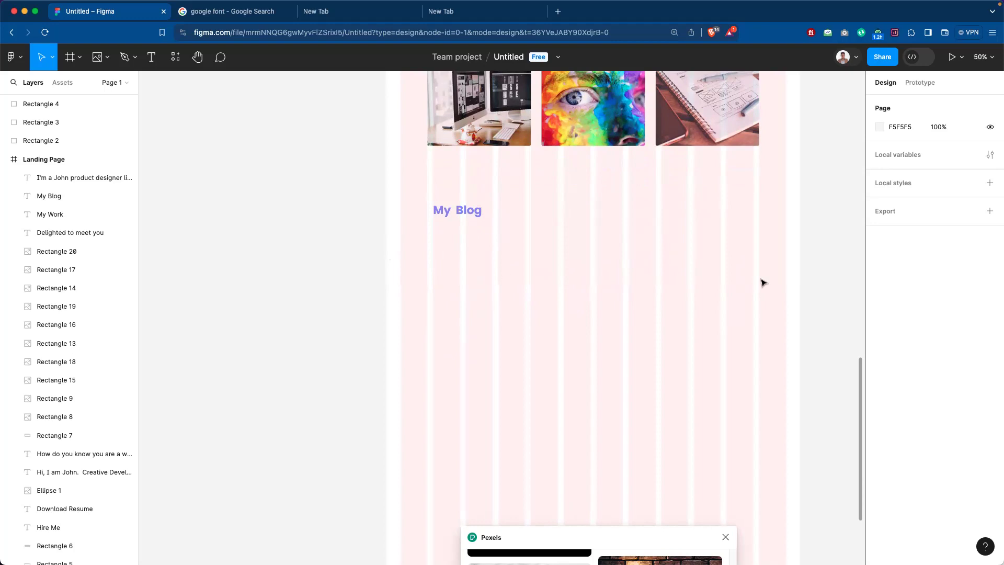
drag(522, 214, 530, 282)
scroll(530, 282, up, 1)
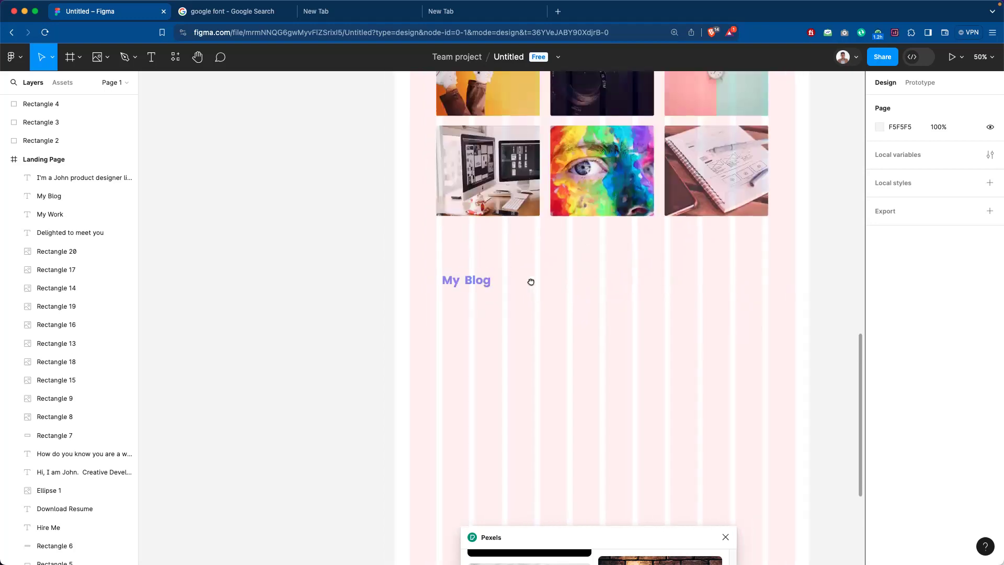
scroll(547, 320, up, 5)
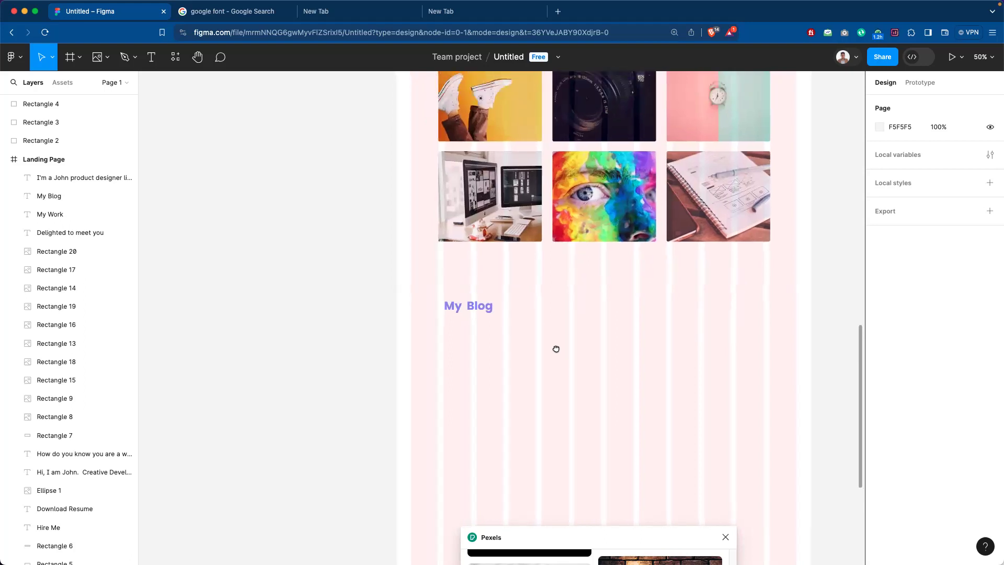
scroll(537, 429, up, 5)
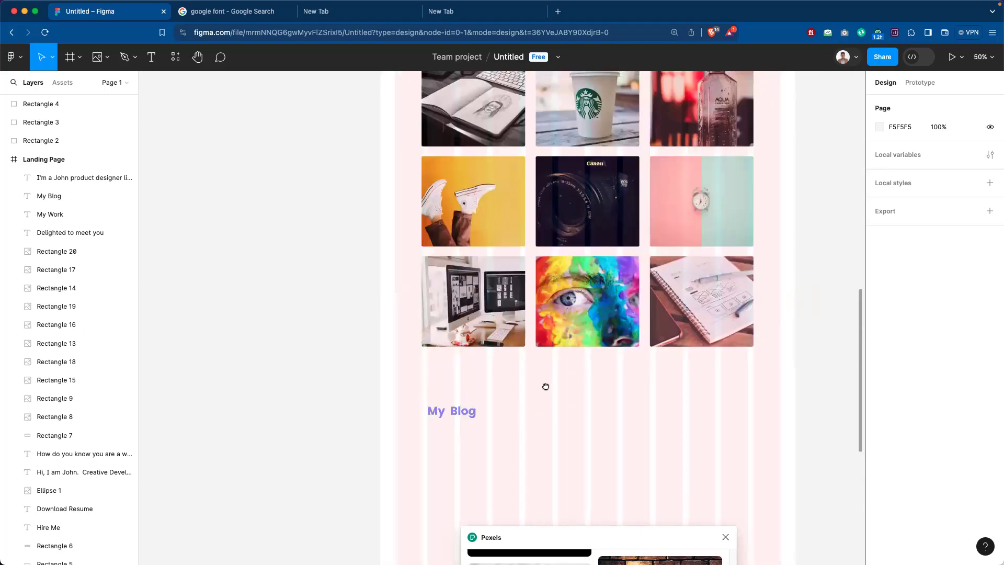
scroll(547, 398, up, 5)
scroll(601, 206, up, 1)
click(604, 250)
scroll(653, 259, down, 6)
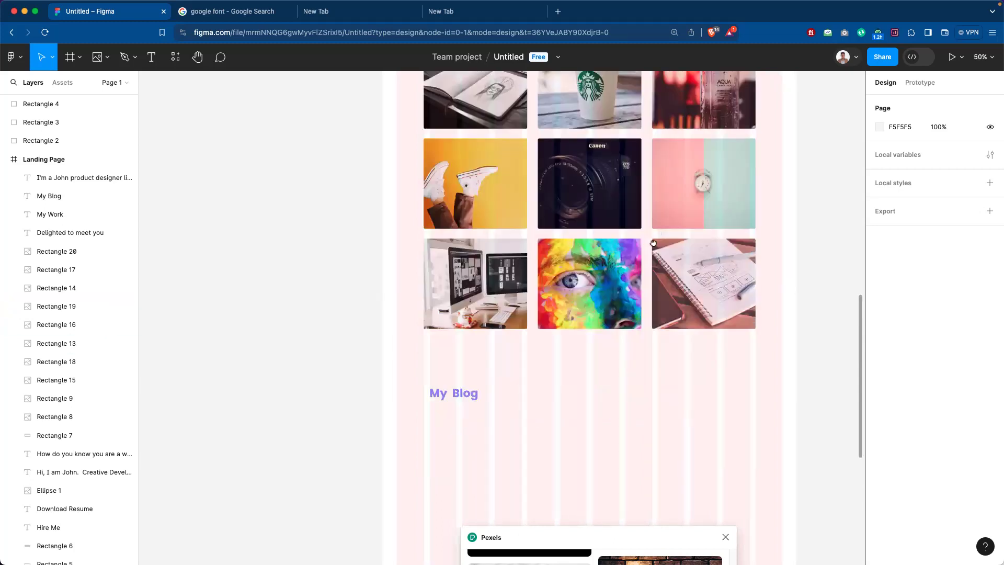
Move the "My Blog" heading further down from the photo grid to a Y position of about 3427.
click(459, 393)
drag(460, 393, 461, 419)
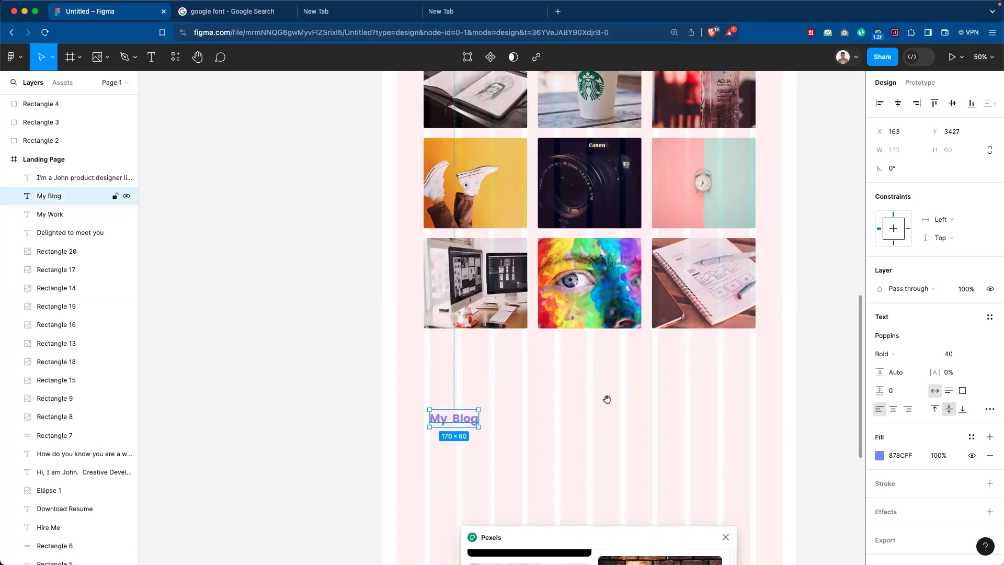
key(Escape)
Duplicate the "Download Resume" button with its label and place the copy above the photo grid's third column.
scroll(612, 366, up, 7)
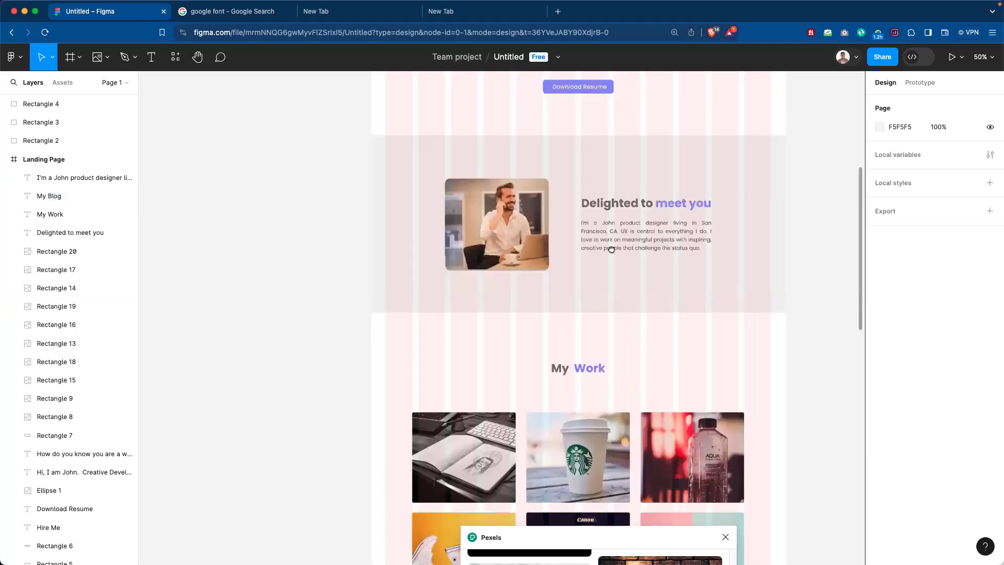
scroll(612, 259, up, 1)
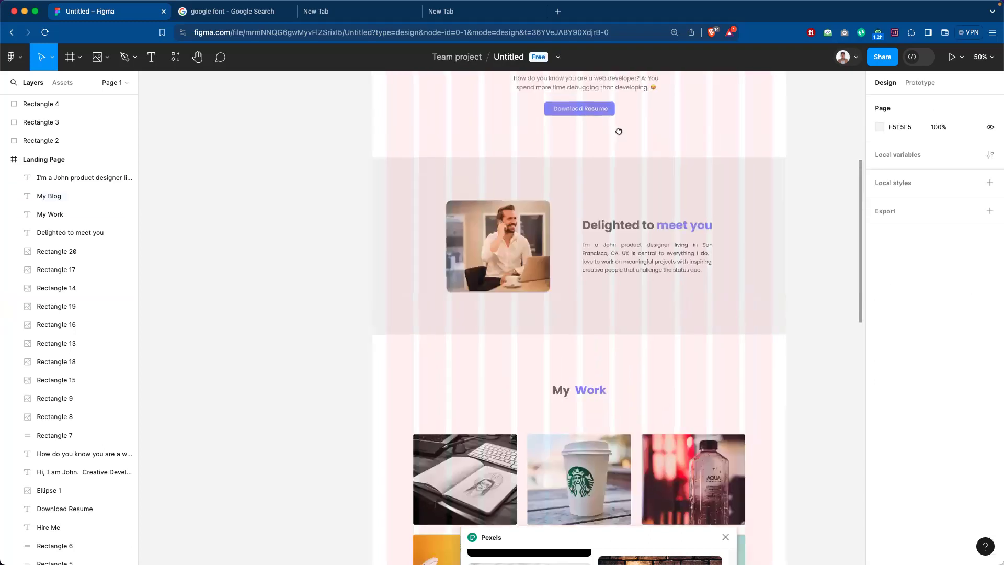
click(565, 103)
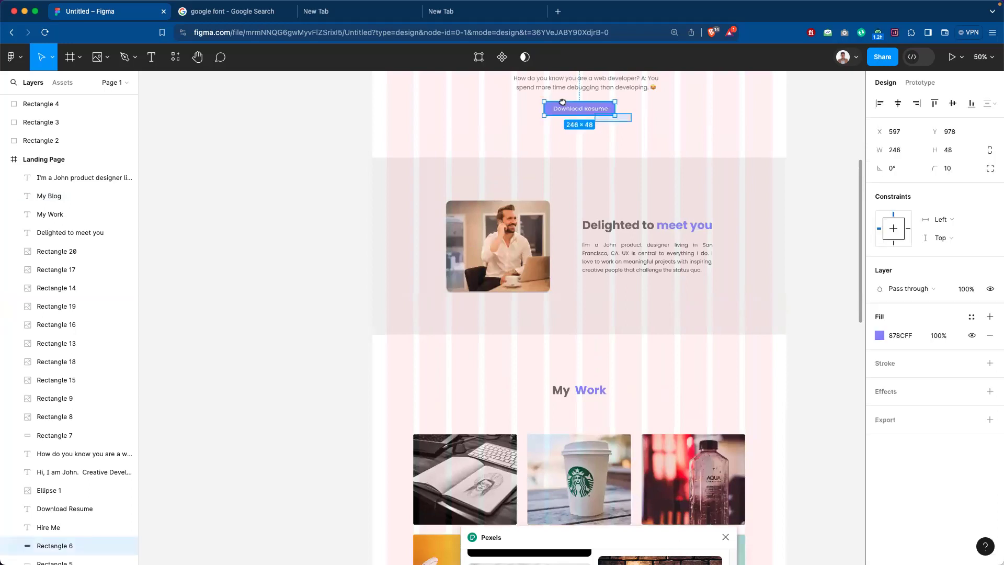
shift+click(575, 106)
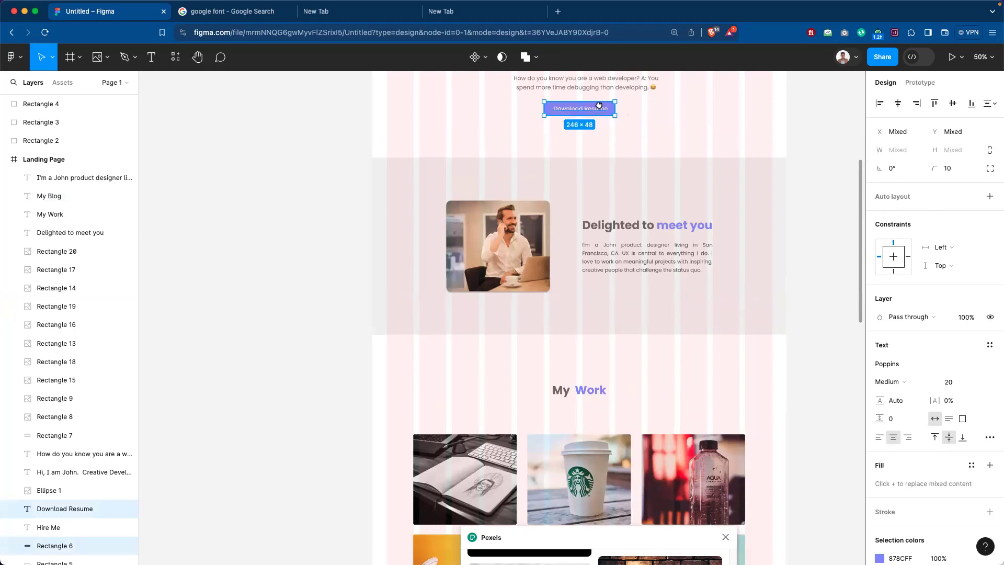
drag(702, 390, 701, 409)
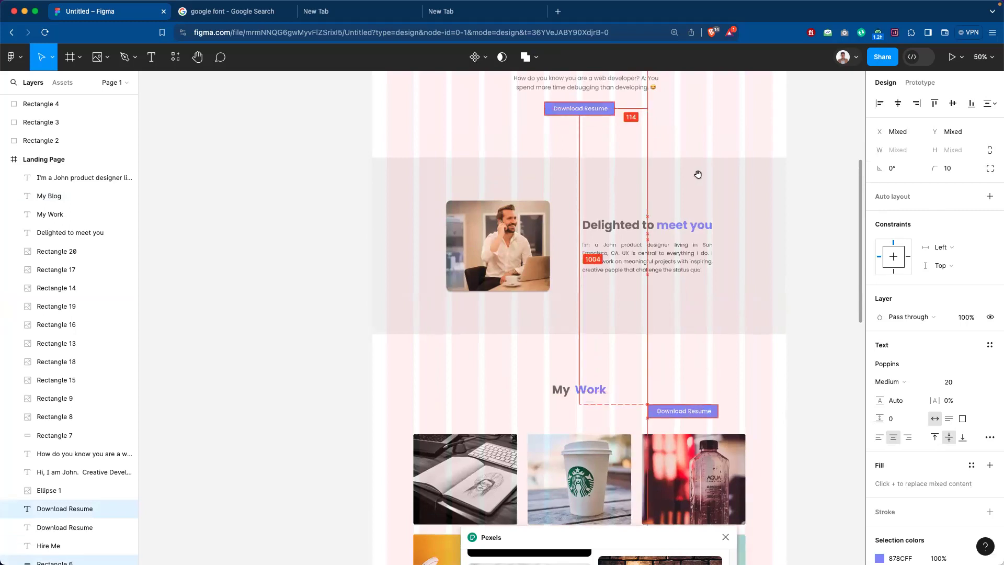
Move the copied "Download Resume" button 125 px below the photo grid, centred under the middle column.
scroll(699, 277, down, 5)
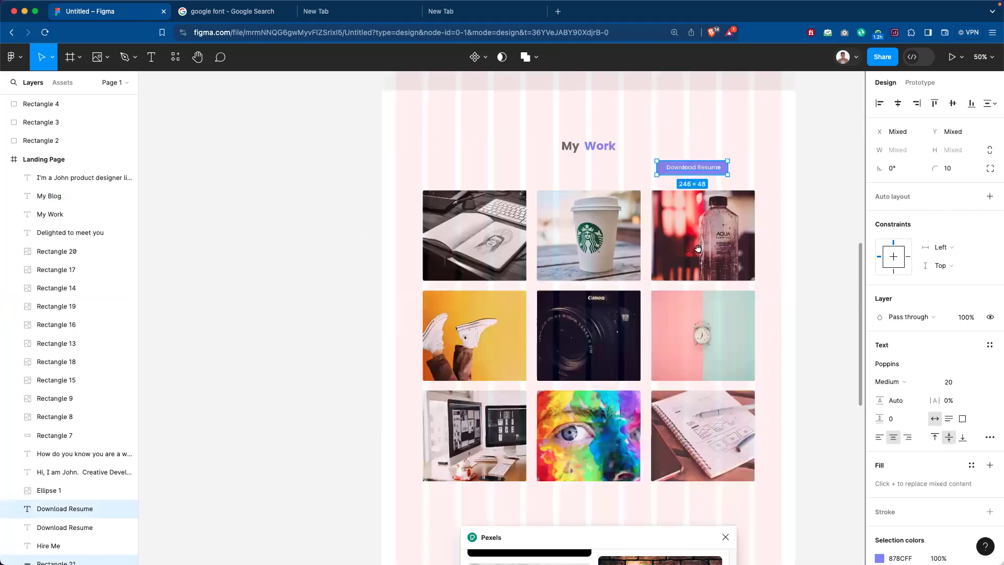
scroll(698, 248, down, 3)
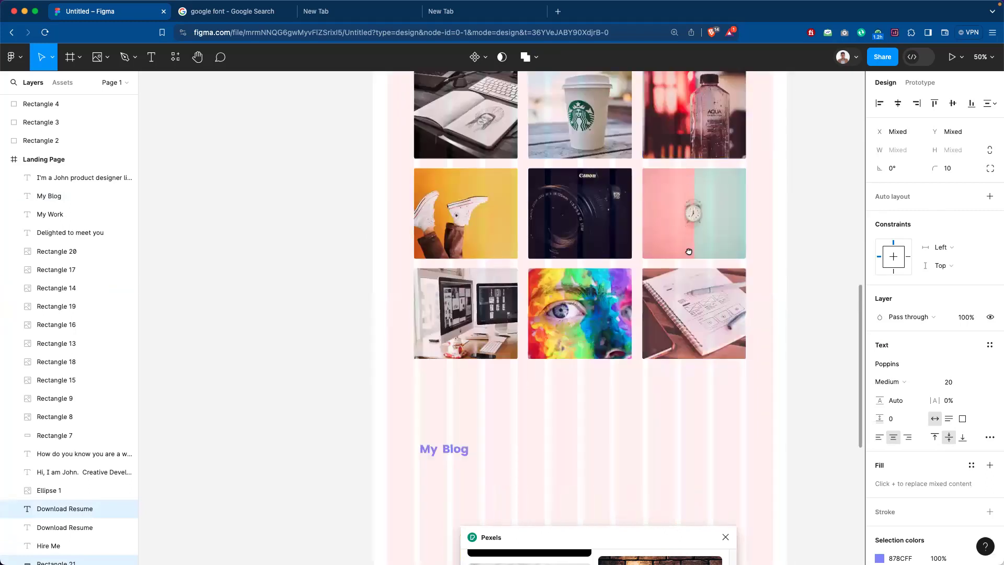
scroll(688, 251, up, 2)
scroll(689, 277, down, 1)
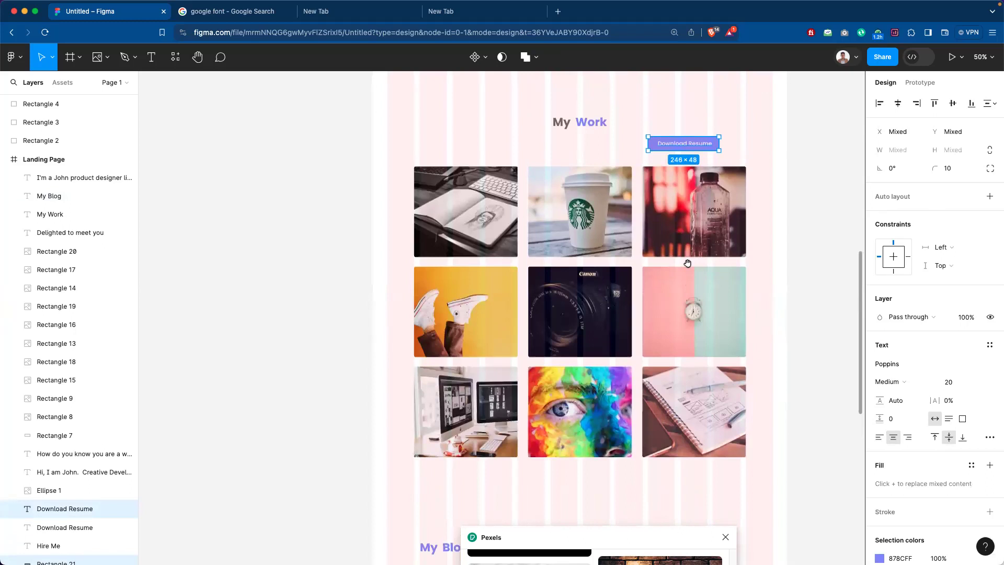
shift+click(583, 112)
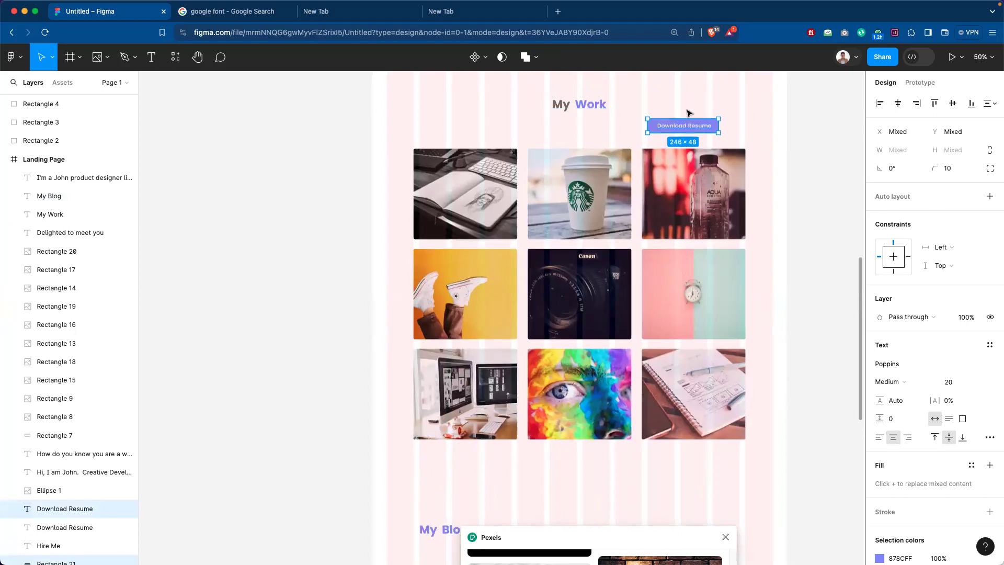
click(686, 109)
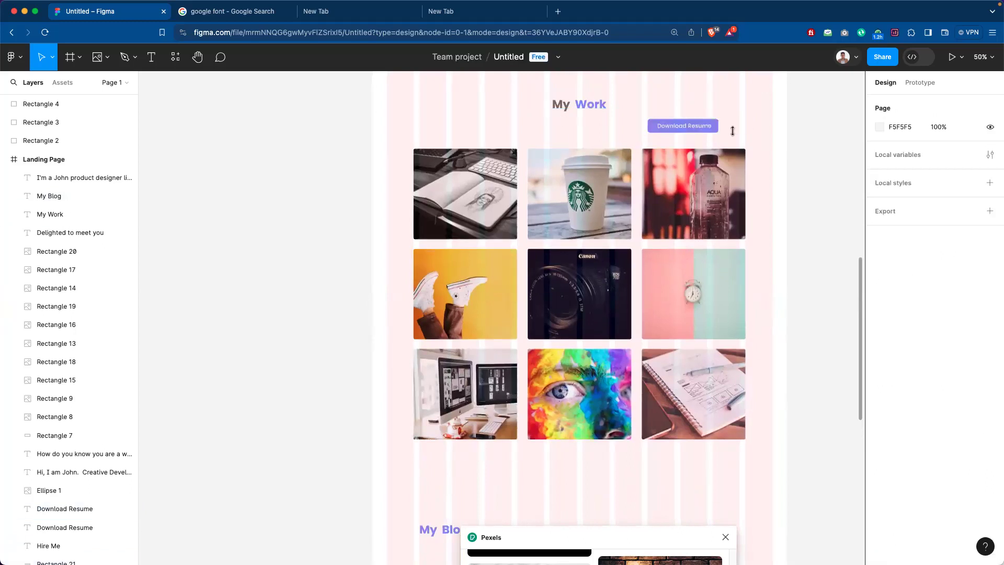
click(689, 116)
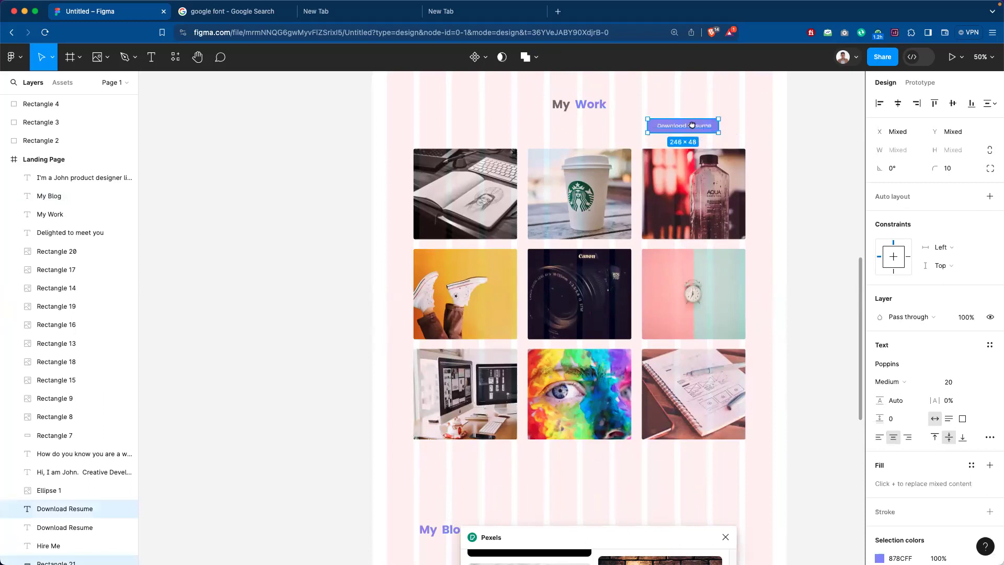
drag(692, 131, 580, 480)
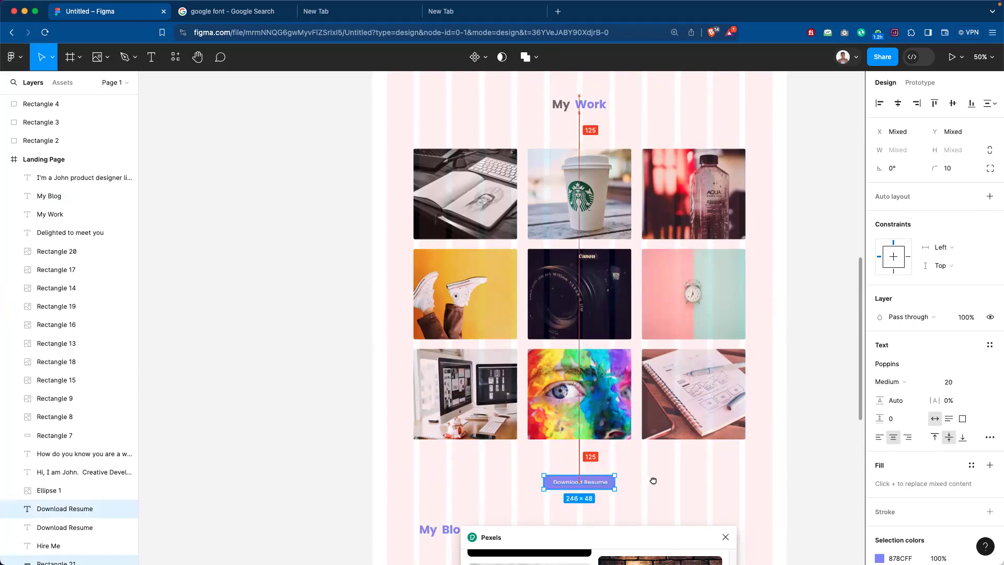
click(635, 468)
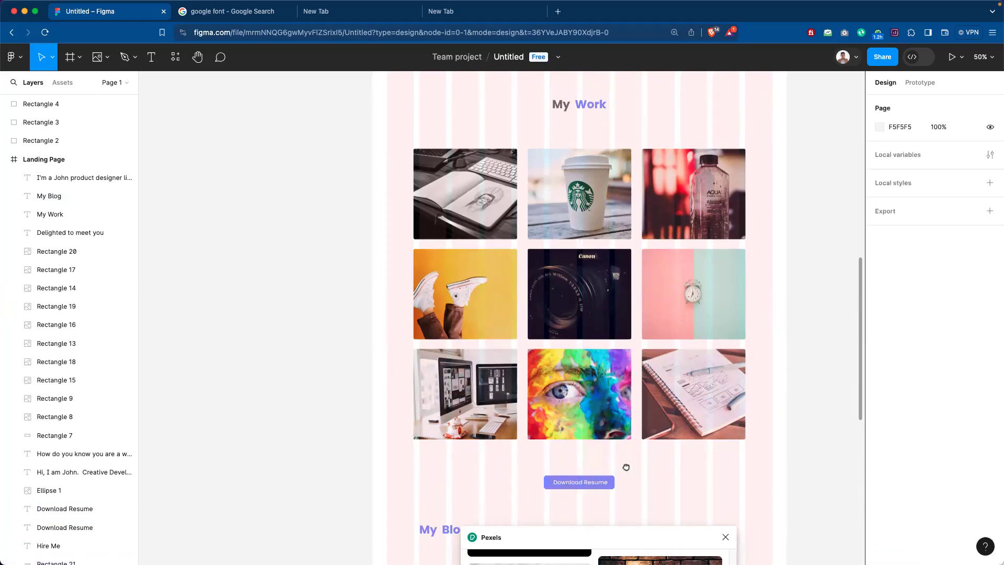
Nudge the copied button and its label up closer to the photo grid, with the label at about Y 3256.
click(579, 490)
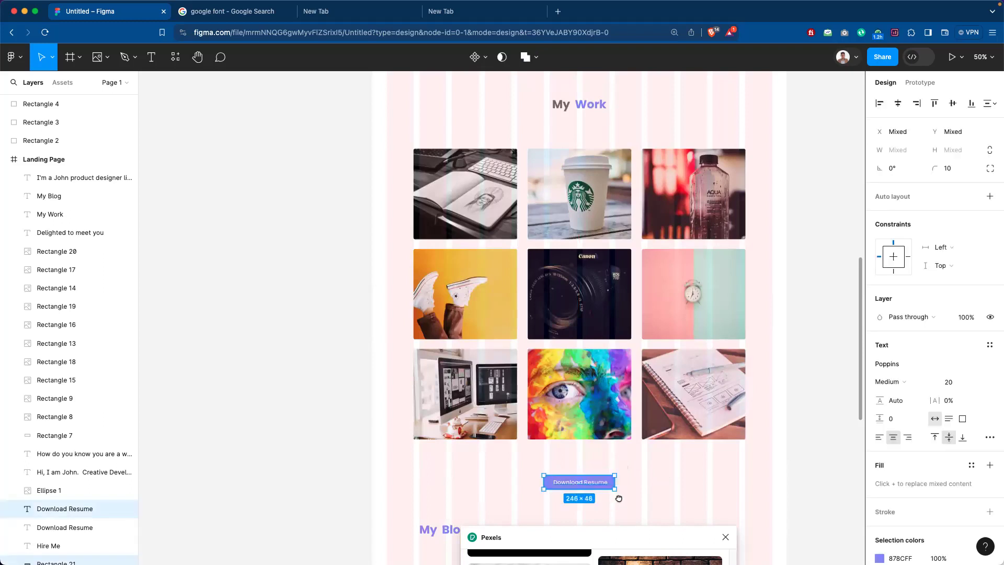
key(Up)
key(Up)
key(Up)
key(Up)
key(Up)
key(Up)
key(Up)
key(Up)
key(Up)
key(Up)
key(Up)
key(Up)
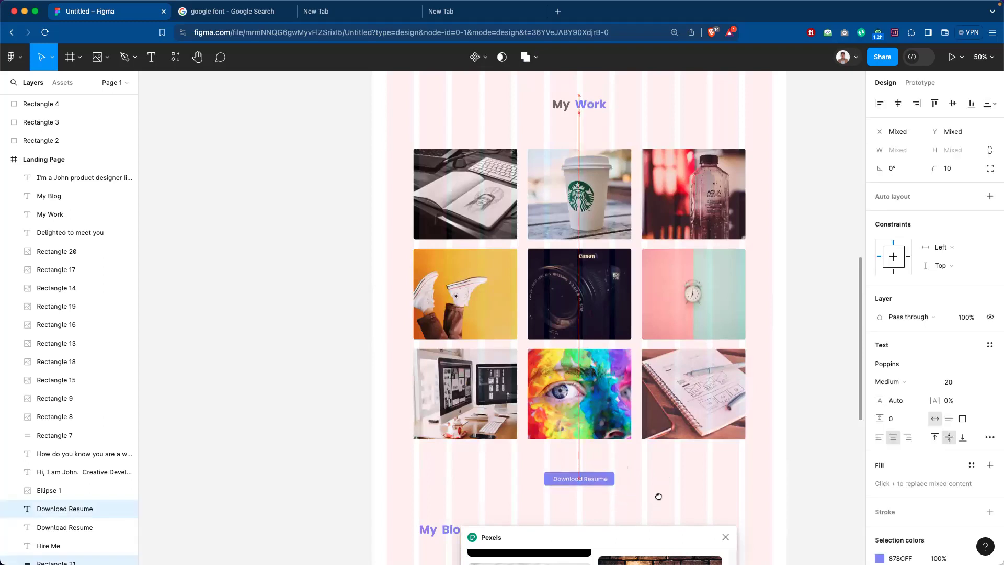
key(Up)
key(Up)
key(Up)
key(Up)
key(Up)
key(Up)
key(Up)
key(Up)
key(Up)
key(Up)
key(Up)
key(Up)
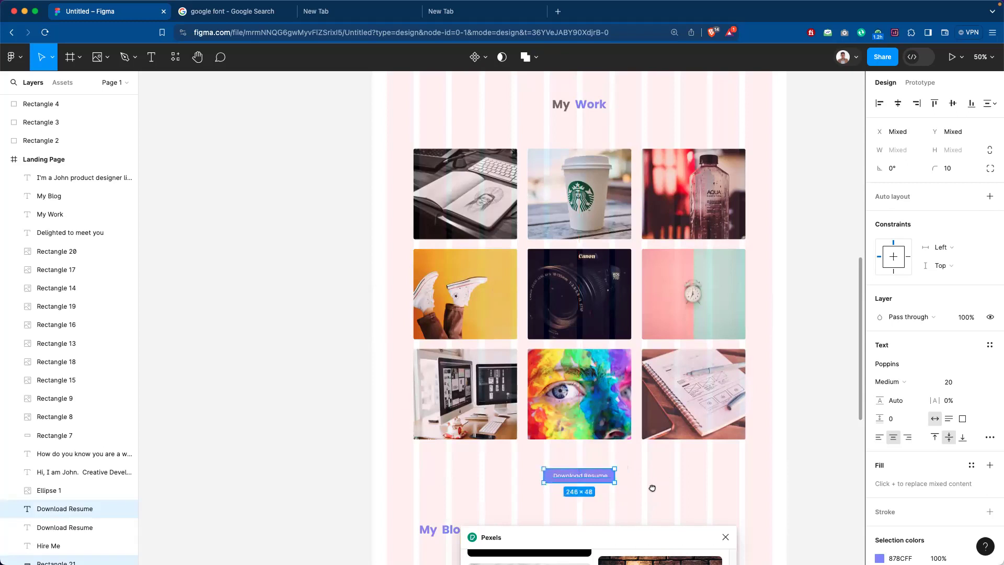
key(Down)
key(Down)
click(655, 481)
Change the label of the button below the photo grid to "View More Work>".
click(587, 476)
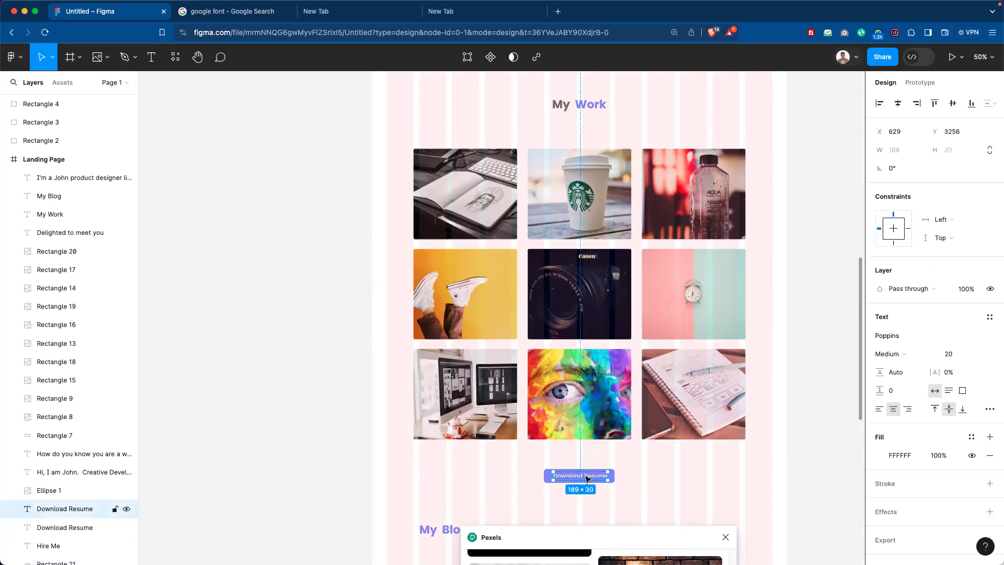
text(View More Work)
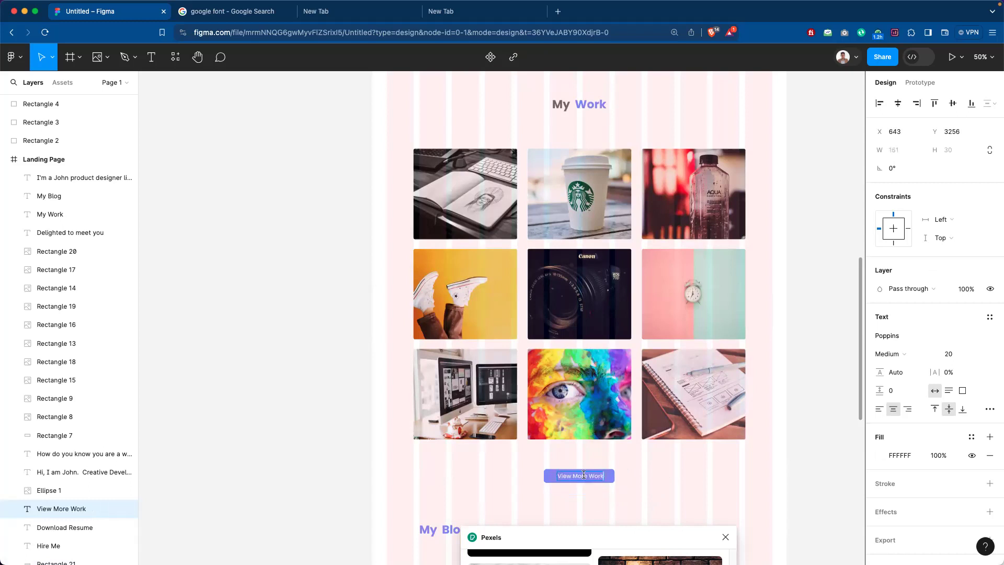
text(>)
key(Escape)
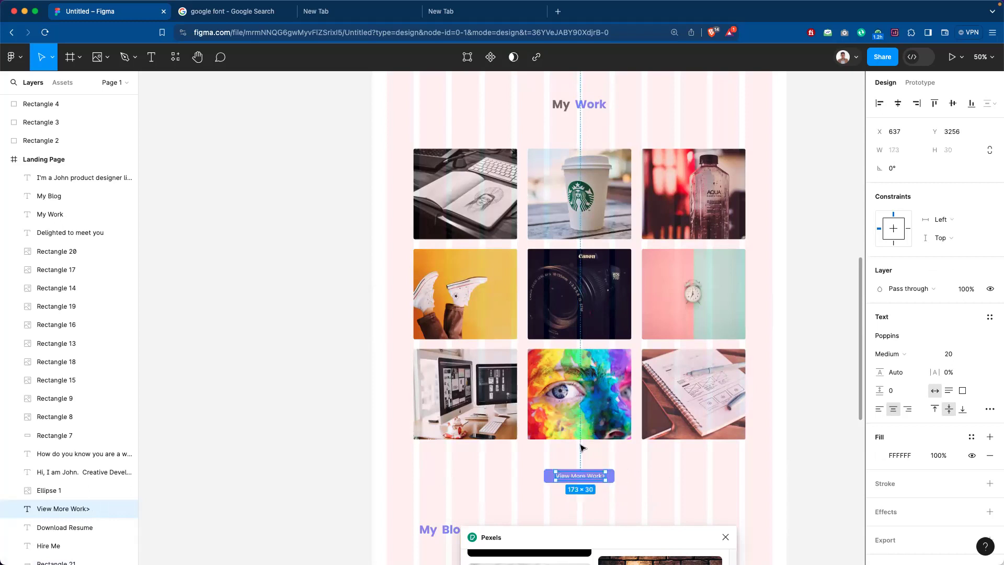
click(652, 488)
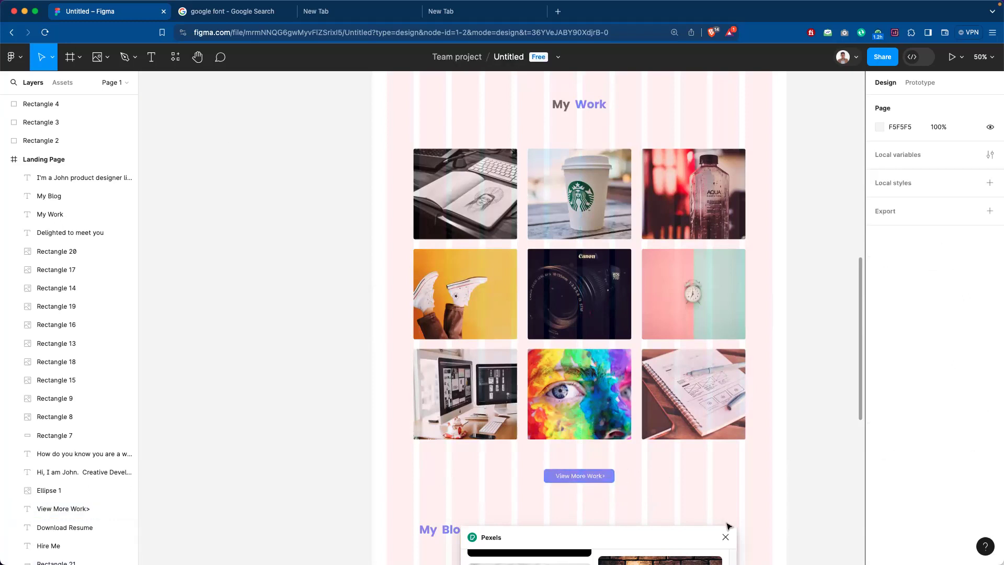
Draw a rectangle about 514 × 168 below the "My Blog" heading, aligned with its left edge at X 163, Y 3590.
scroll(594, 252, up, 2)
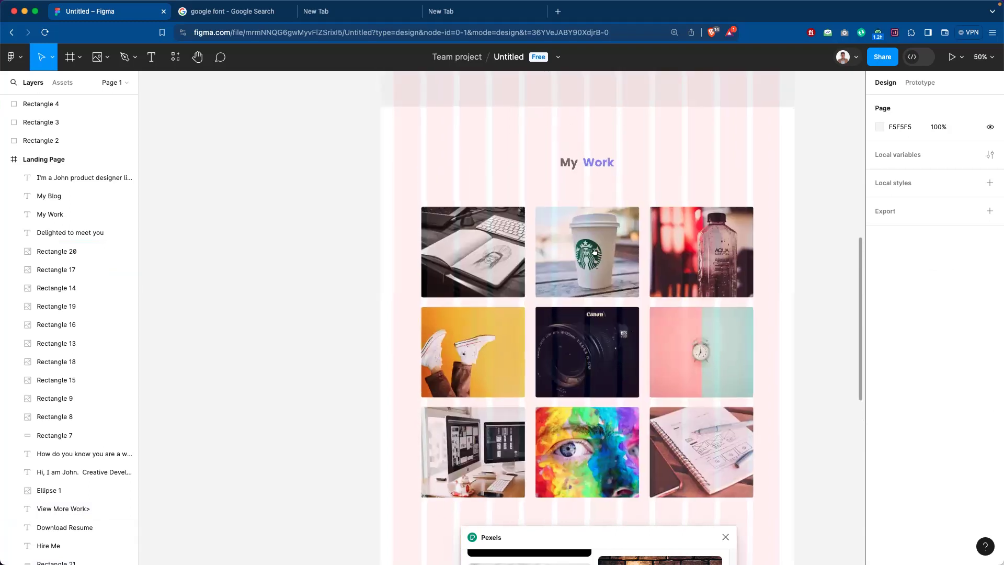
scroll(594, 211, down, 3)
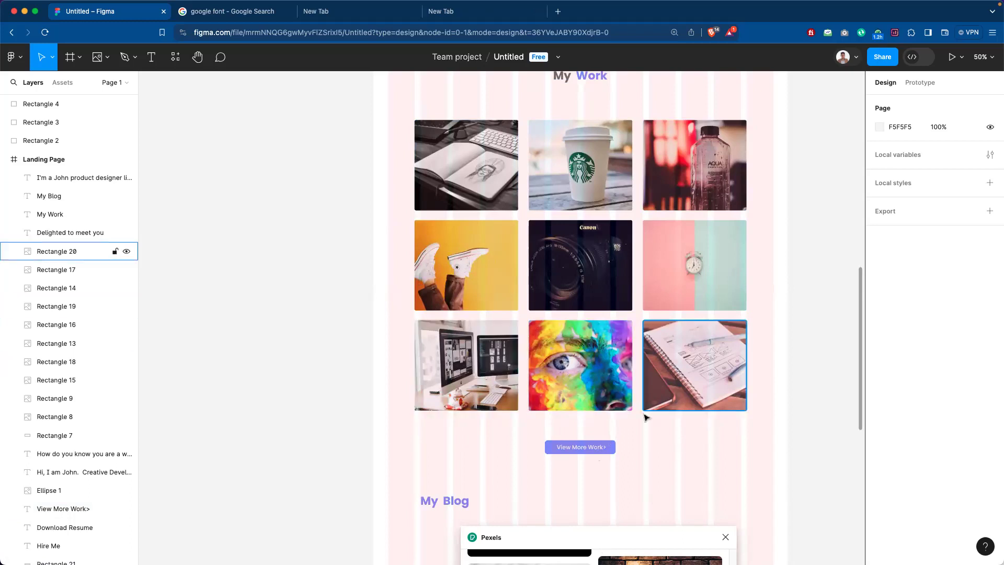
scroll(654, 394, down, 3)
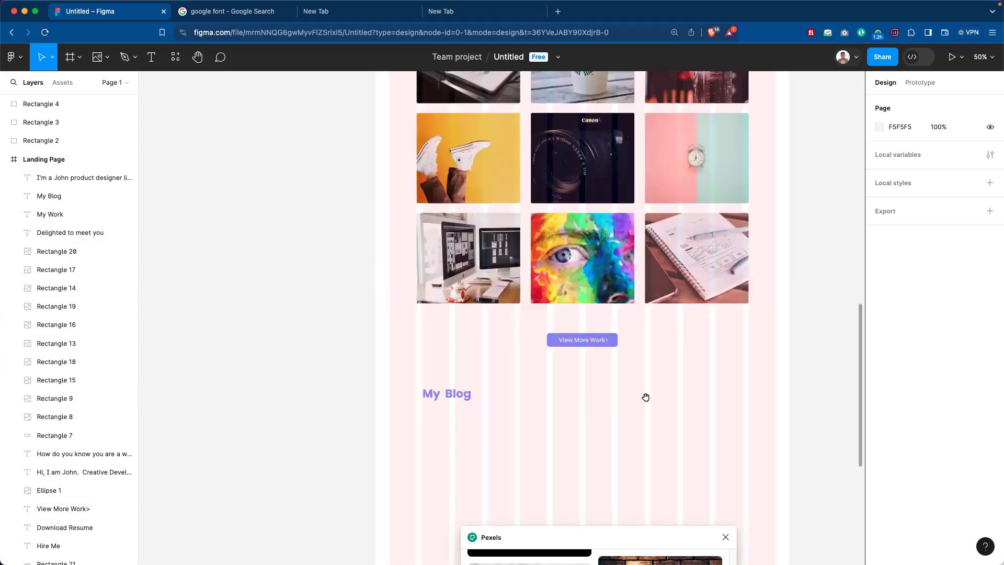
scroll(674, 260, down, 3)
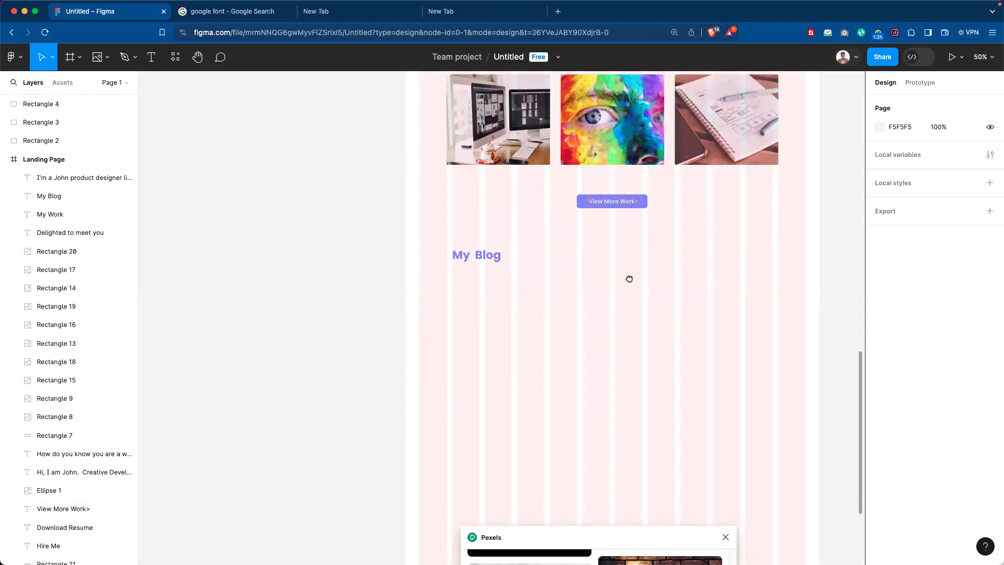
click(107, 61)
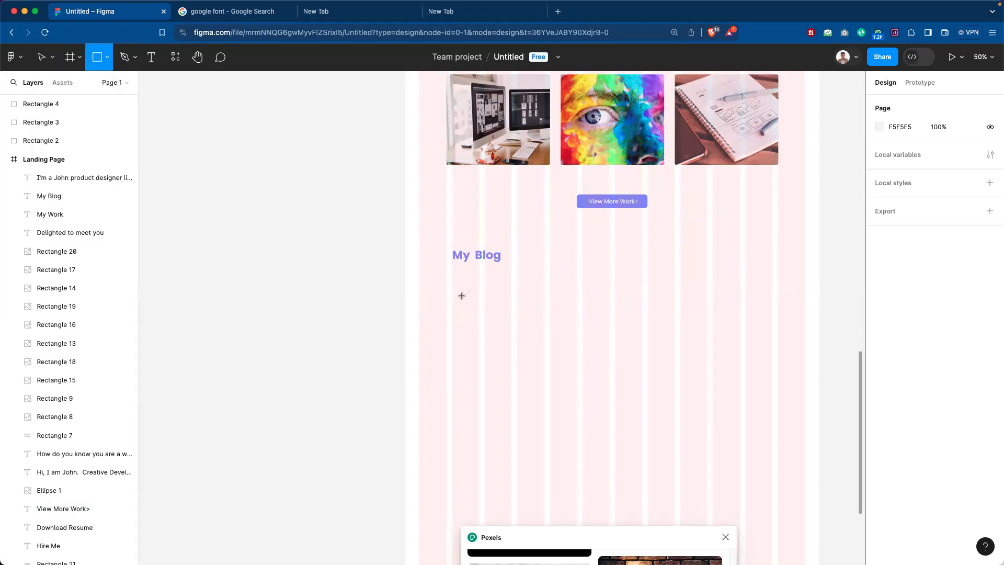
mouse_move(451, 292)
mouse_down()
mouse_move(461, 311)
mouse_move(568, 340)
mouse_up()
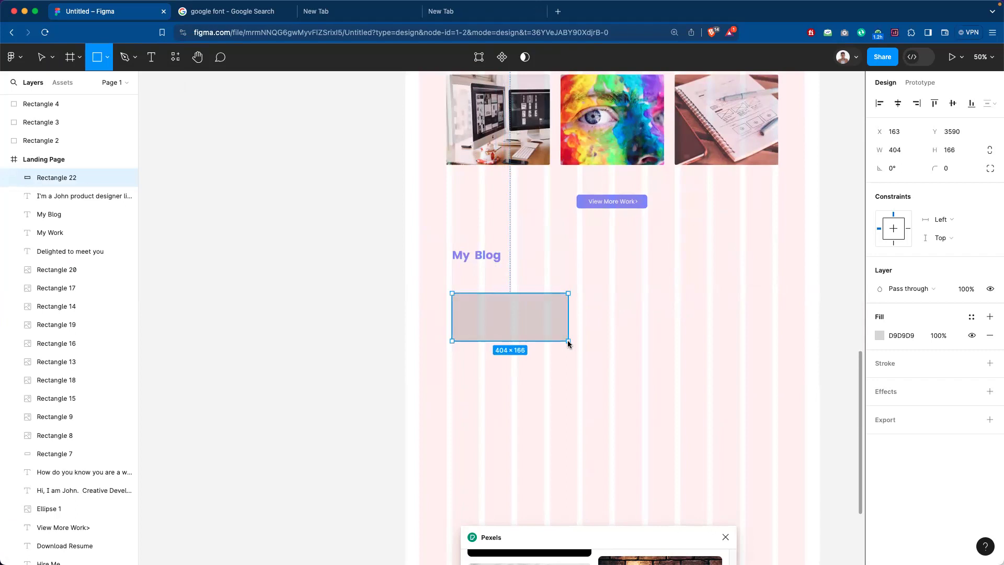
drag(568, 343, 600, 344)
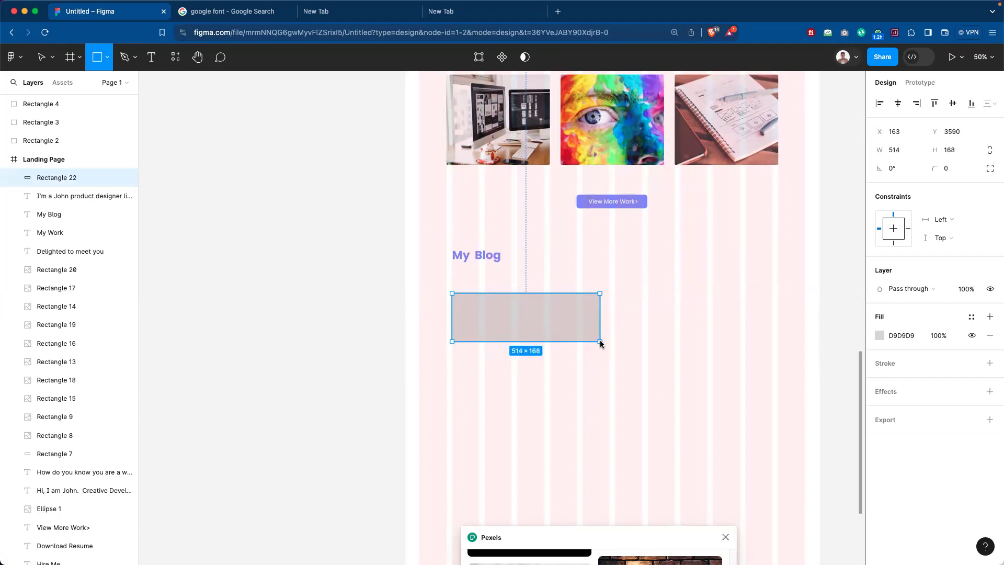
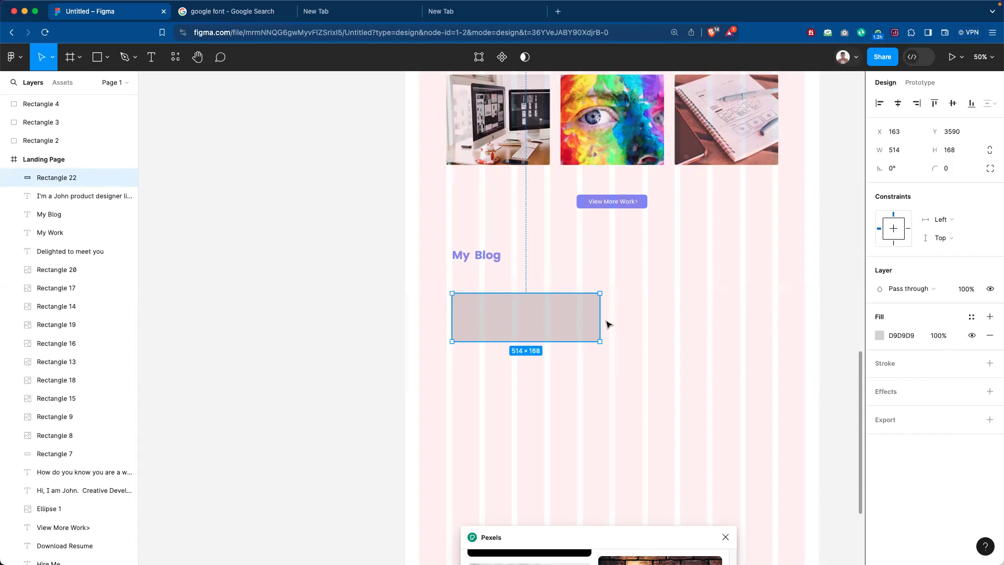
Enlarge the rectangle below "My Blog" to about 547 × 322.
drag(602, 320, 609, 318)
click(641, 349)
click(531, 334)
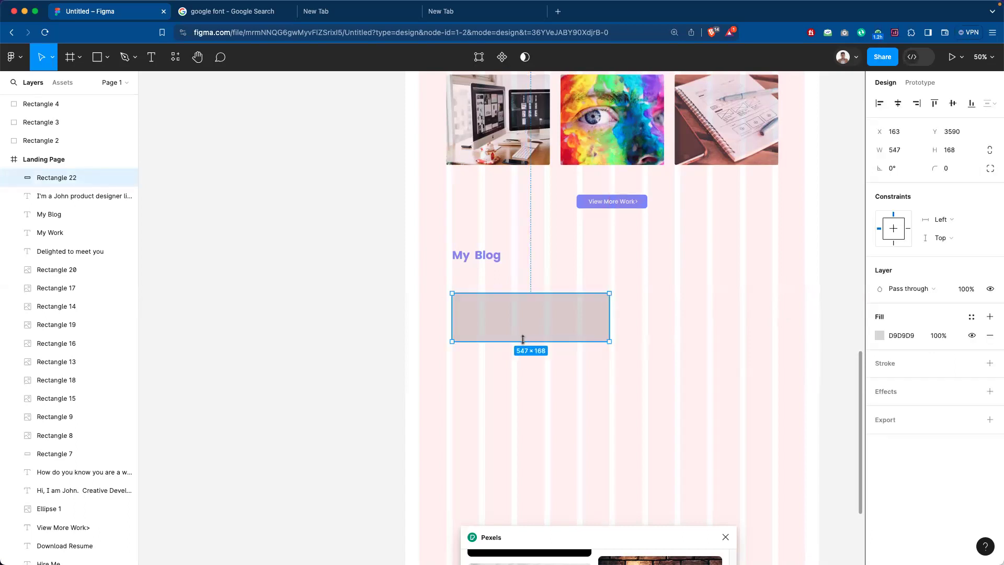
drag(525, 353, 526, 382)
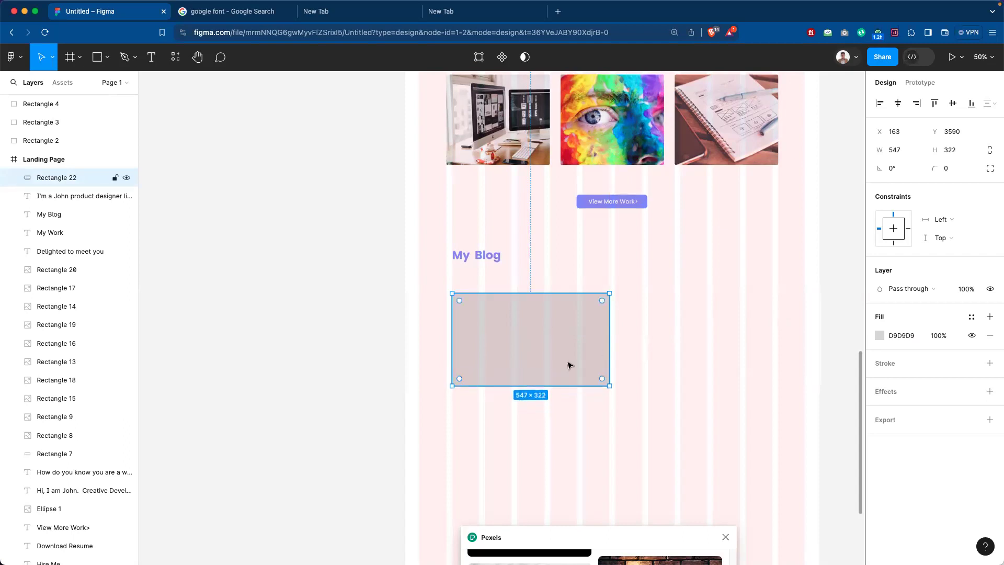
click(665, 378)
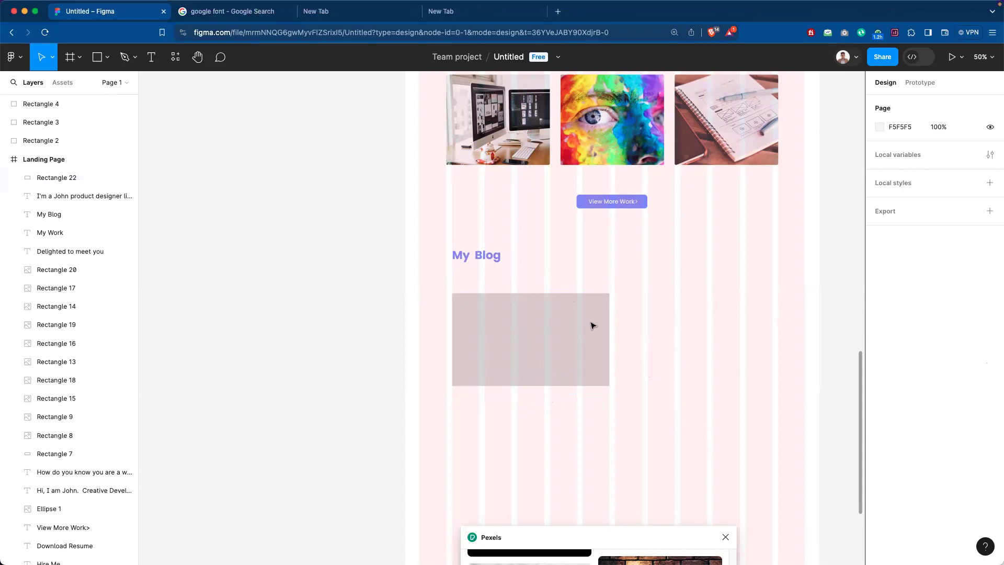
Fill the "My Blog" rectangle with the wireframe sketch photo from Pexels and move the plugin window clear of it.
click(599, 338)
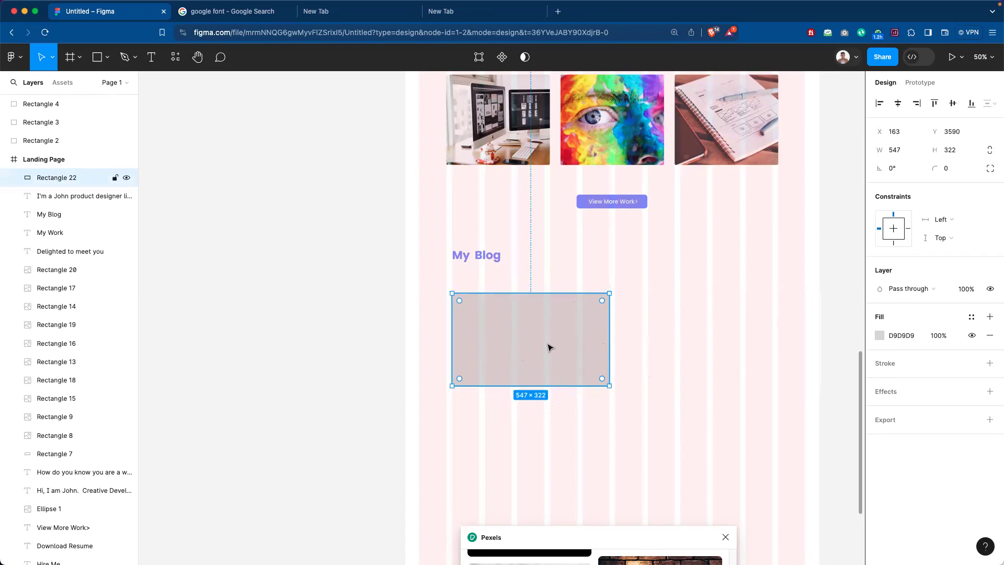
click(639, 323)
click(563, 321)
drag(612, 535, 740, 344)
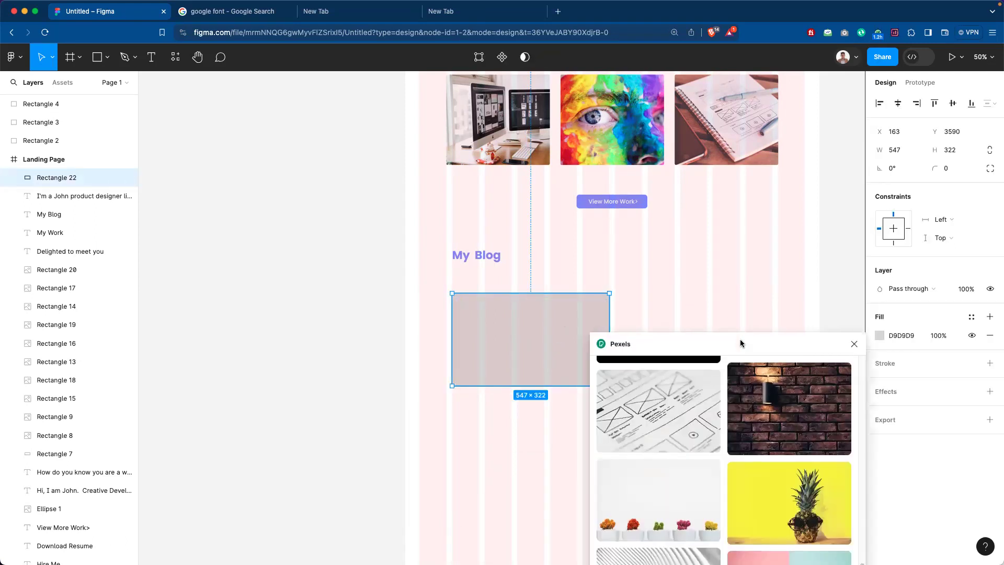
click(672, 402)
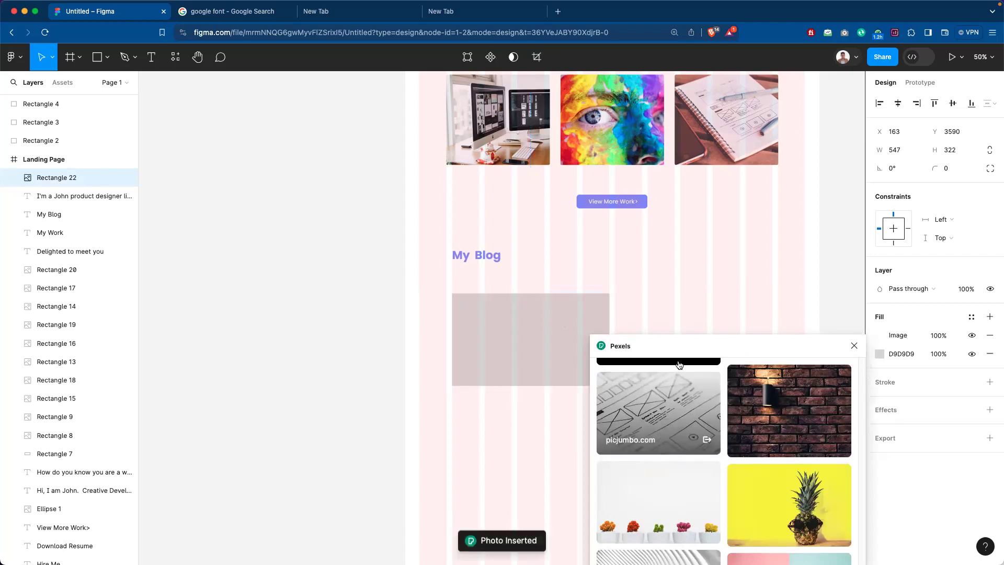
click(681, 313)
drag(685, 347, 638, 503)
click(575, 365)
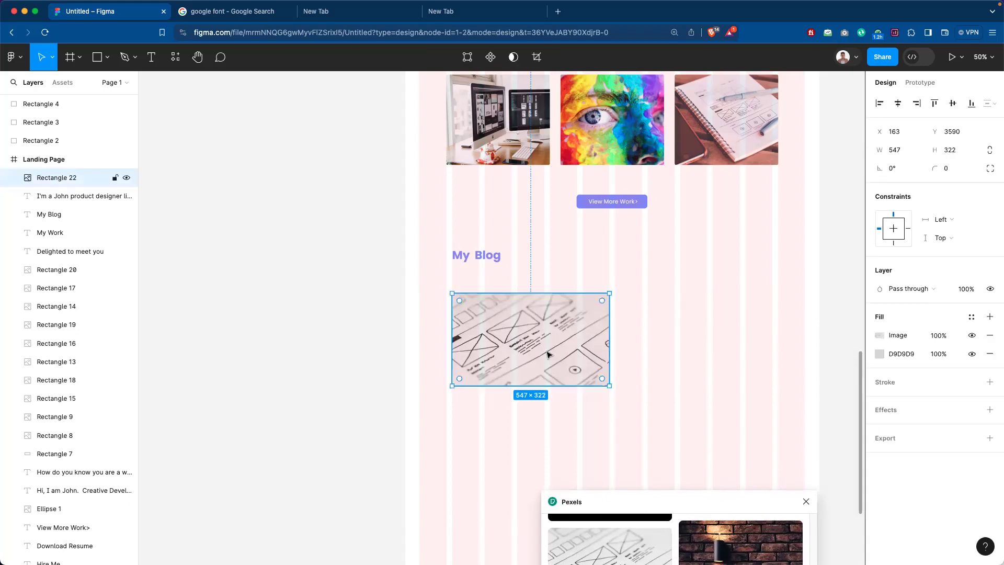
Duplicate the wireframe sketch photo beside the original at X 730, Y 3590, and check the 20 px spacing between them.
drag(554, 356, 674, 355)
click(793, 355)
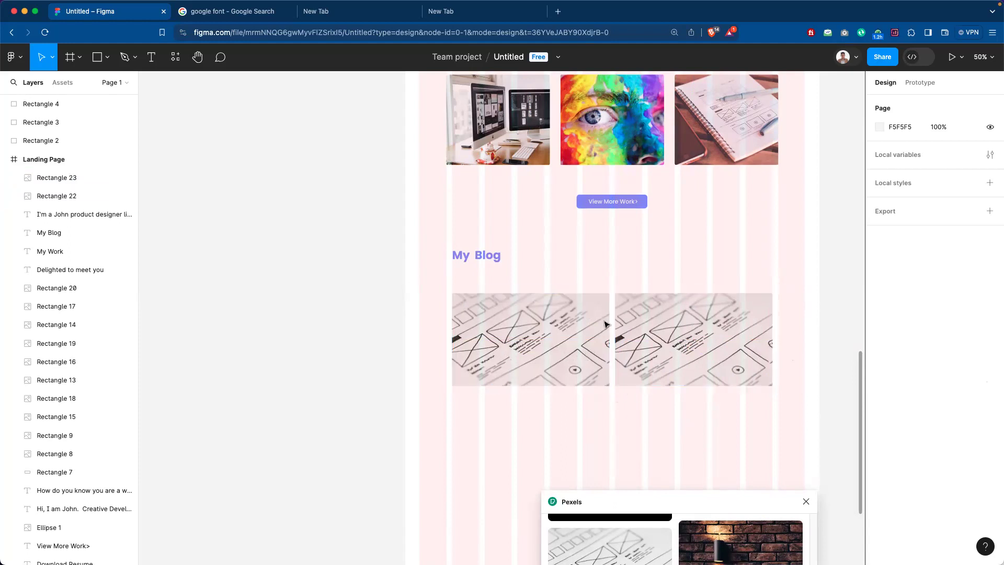
scroll(653, 338, down, 1)
scroll(652, 339, down, 3)
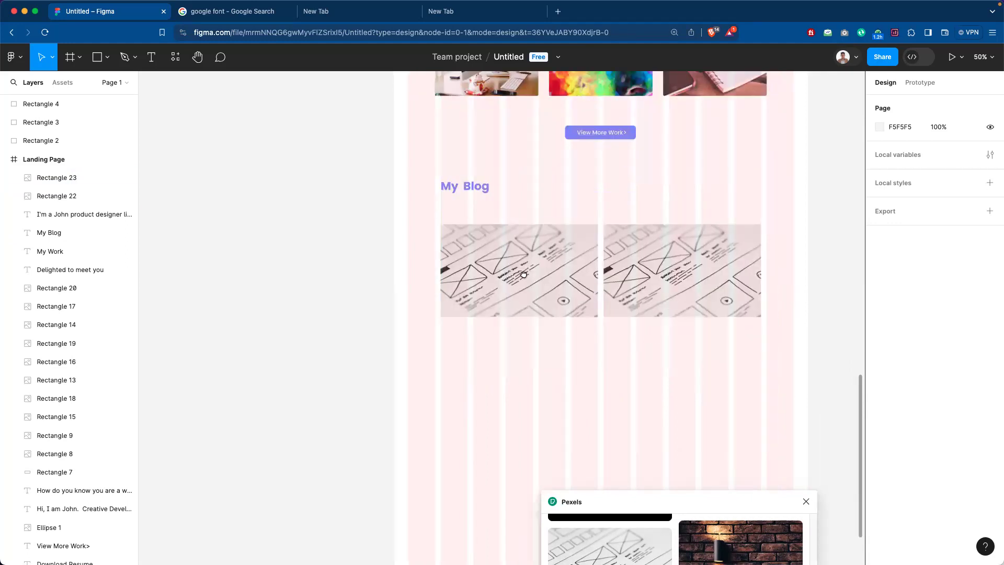
mouse_move(682, 348)
mouse_down()
mouse_move(578, 309)
mouse_move(575, 292)
mouse_up()
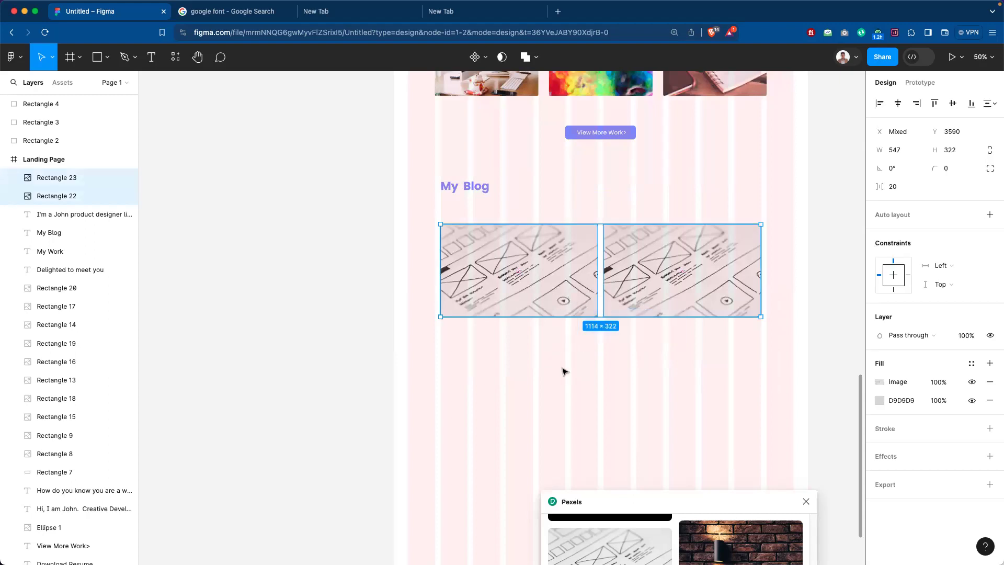
click(648, 370)
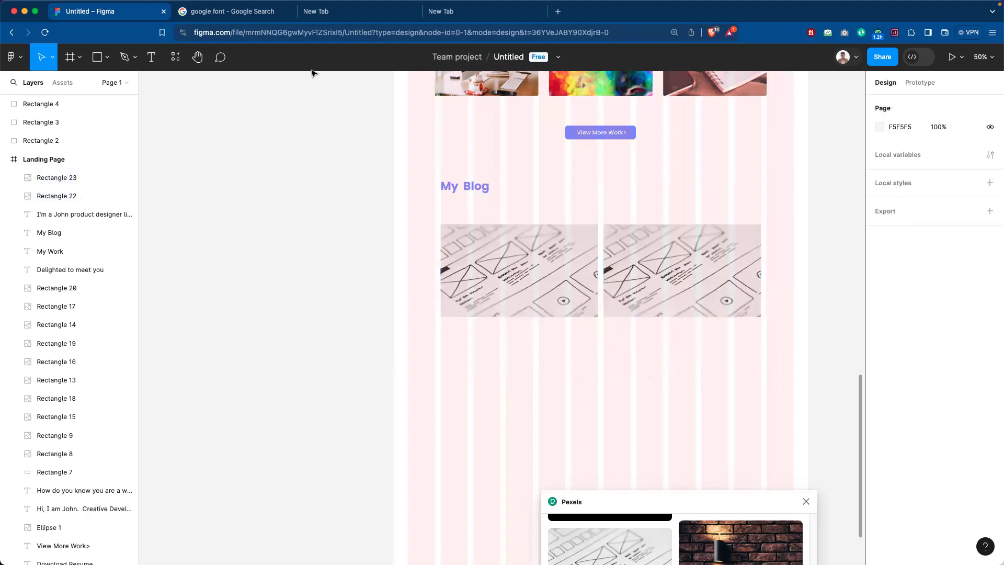
Draw a rectangle about 547 × 322 directly below the first blog photo, at X 163, Y 3944.
click(97, 58)
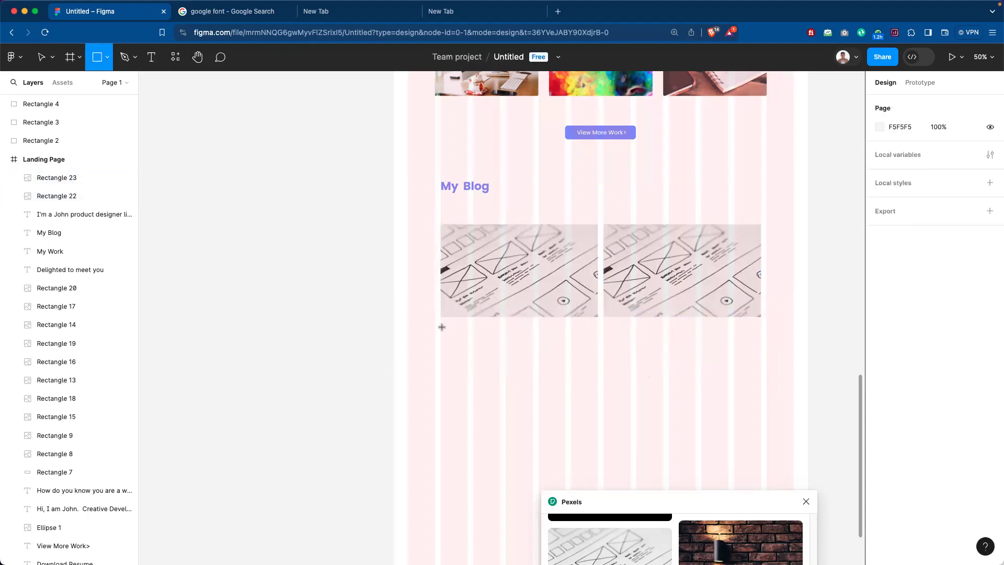
drag(442, 327, 596, 417)
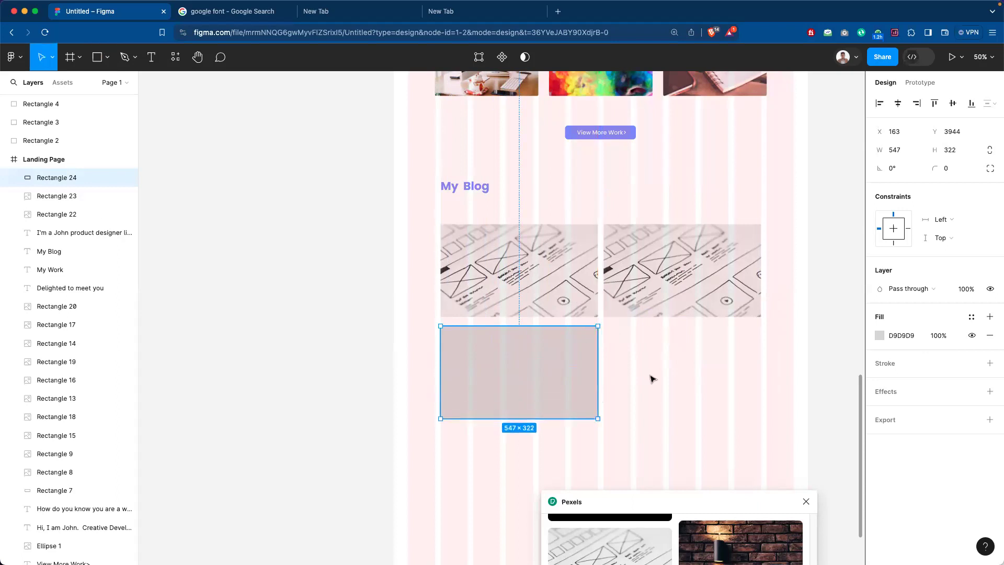
key(Escape)
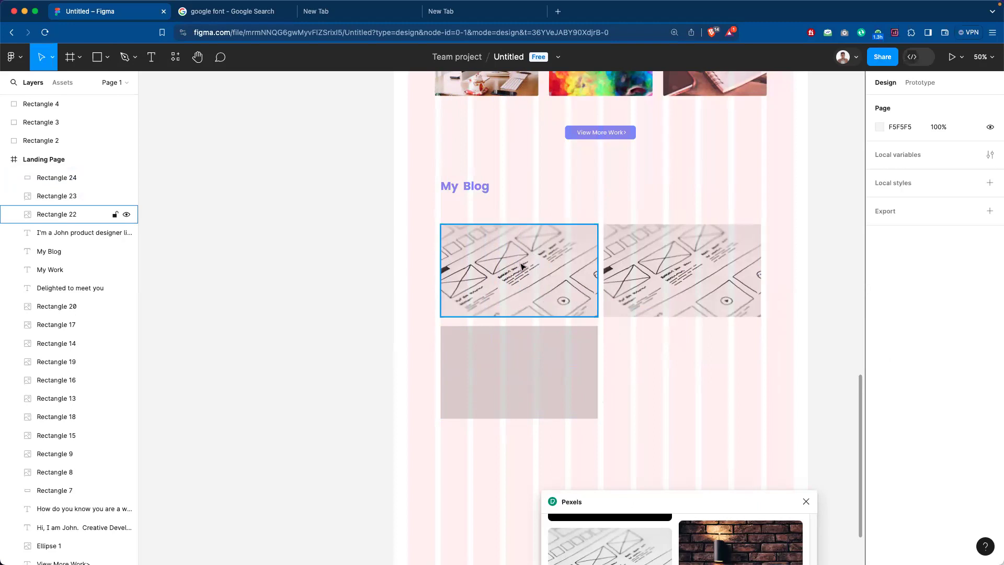
Delete the duplicated wireframe sketch photo beside the original.
click(650, 271)
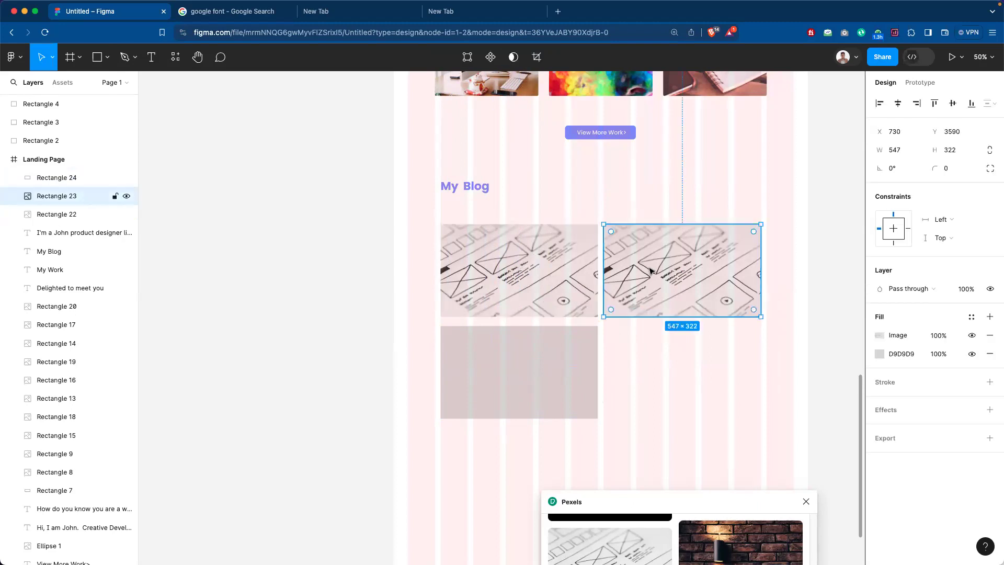
key(Delete)
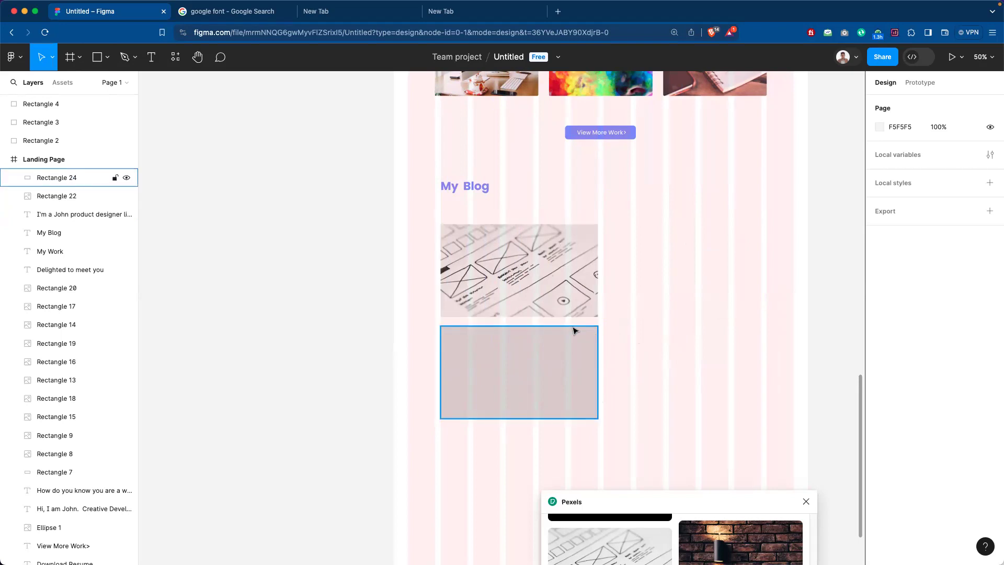
Fill the rectangle below the blog photo with white (FFFFFF), moving the Pexels window clear of the colour picker.
click(587, 348)
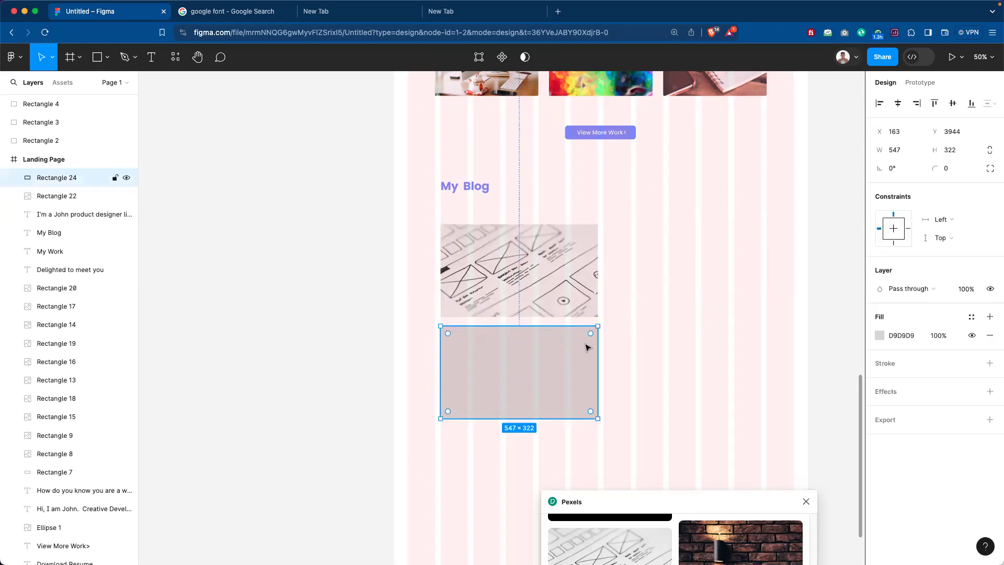
click(879, 336)
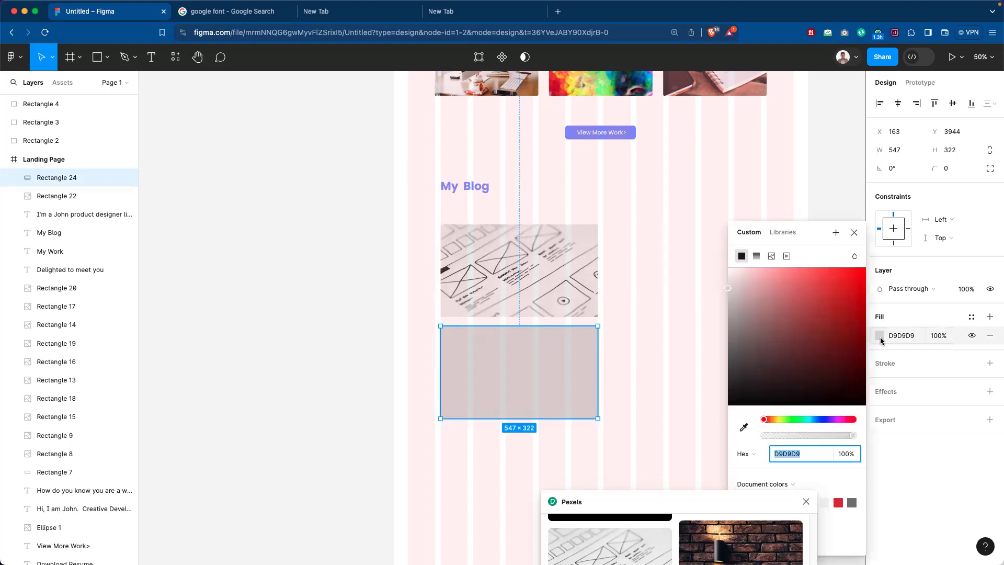
drag(727, 500, 569, 482)
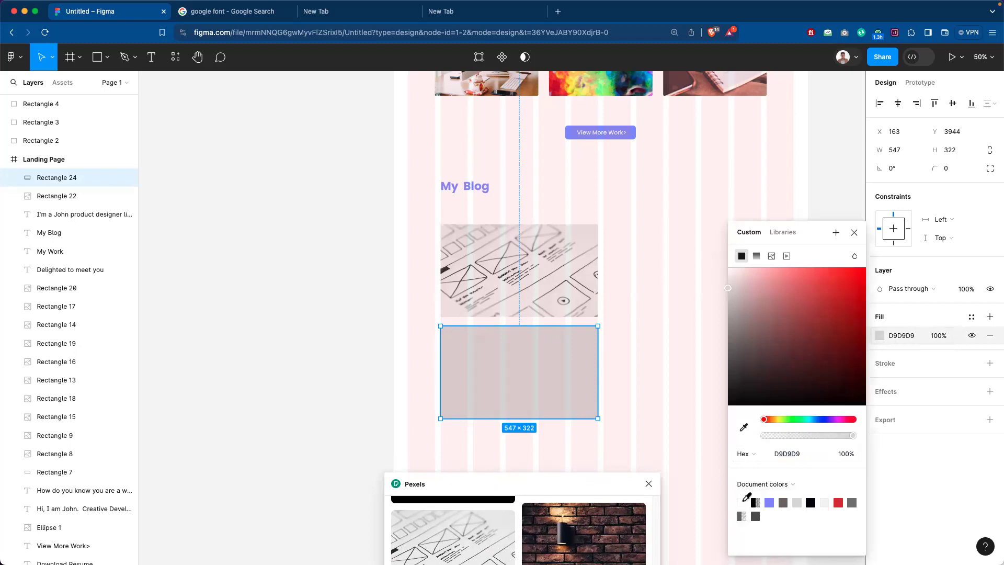
click(744, 502)
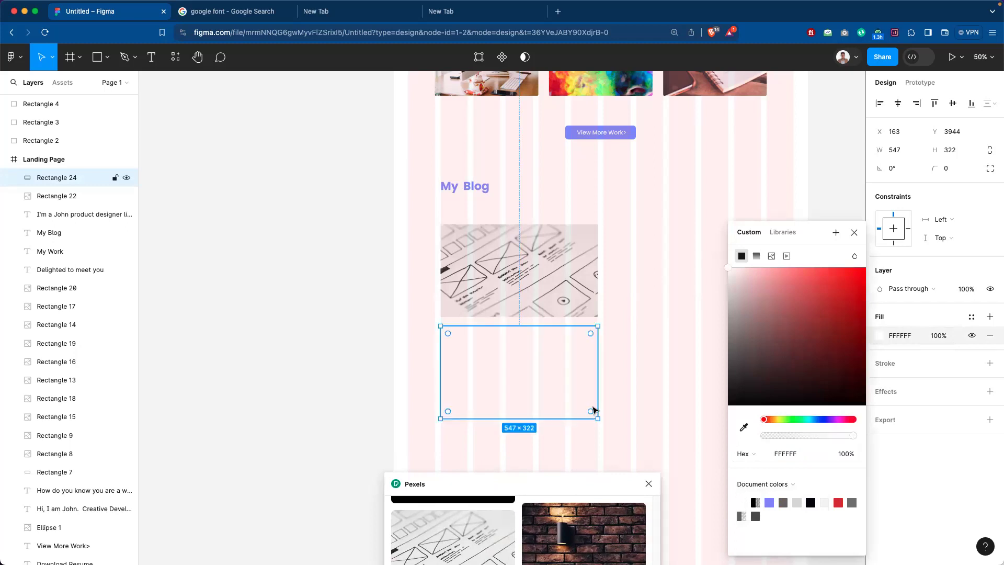
click(931, 359)
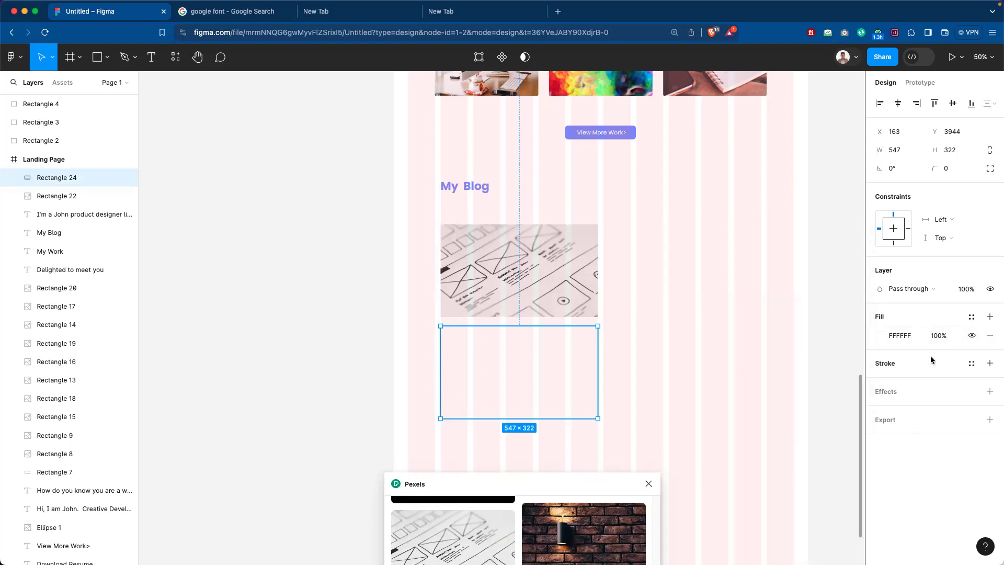
Add a 1 px inside stroke to the white rectangle and colour it grey from the document colours.
click(990, 365)
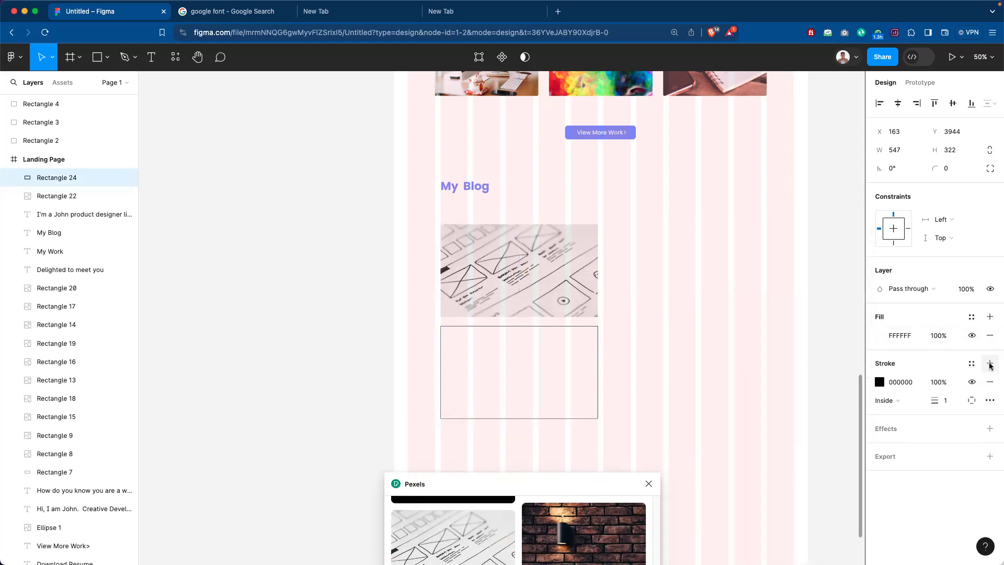
click(750, 360)
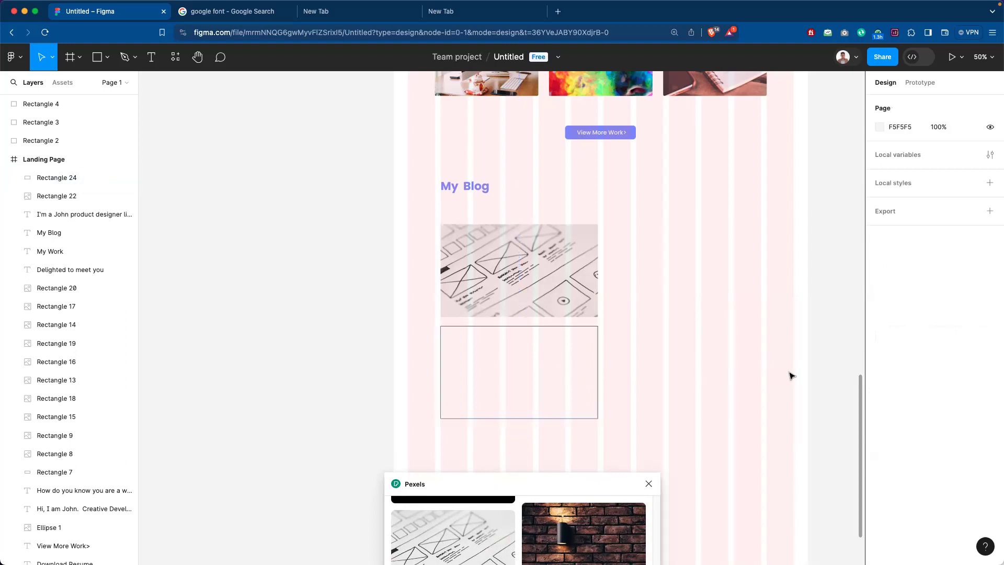
click(598, 346)
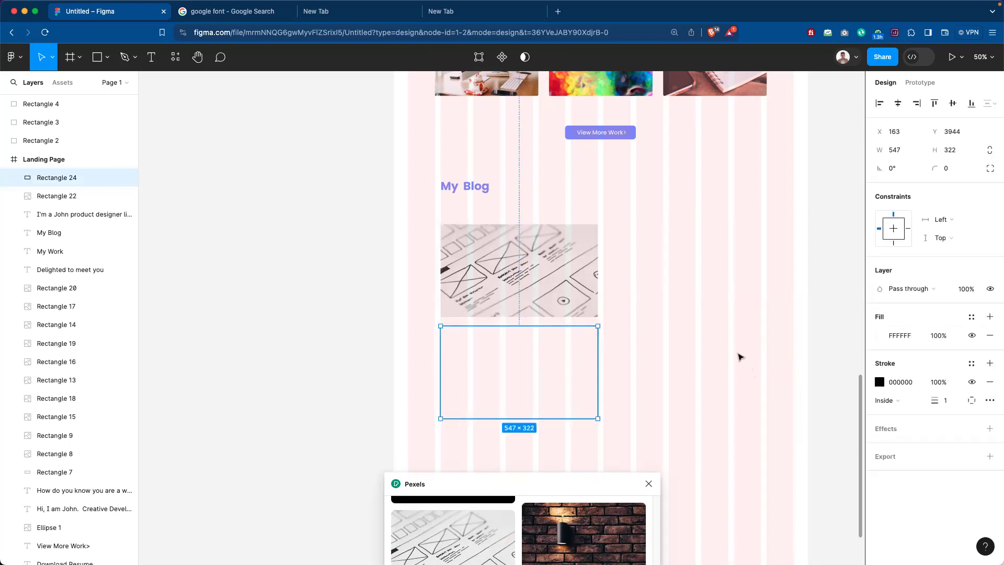
click(880, 382)
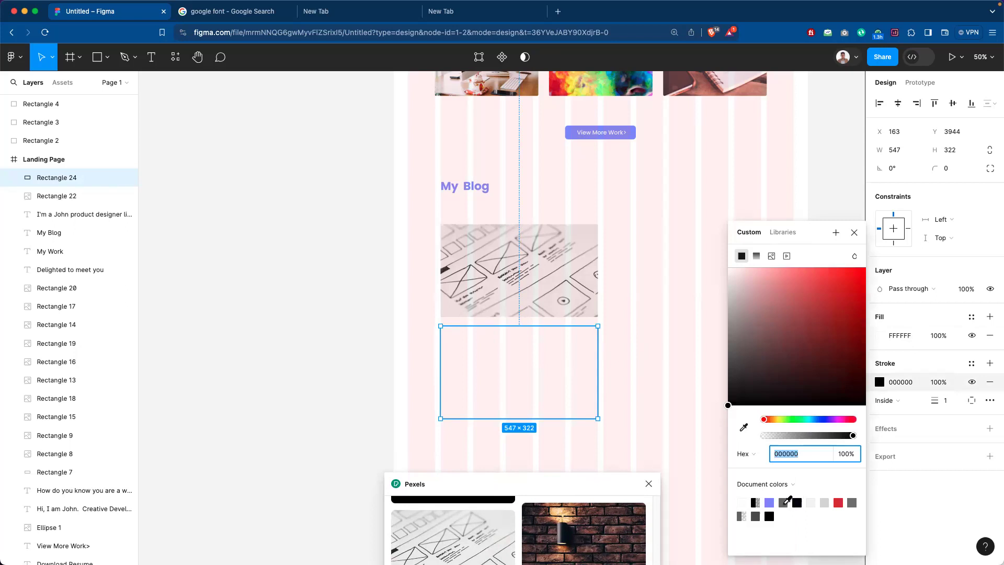
click(690, 434)
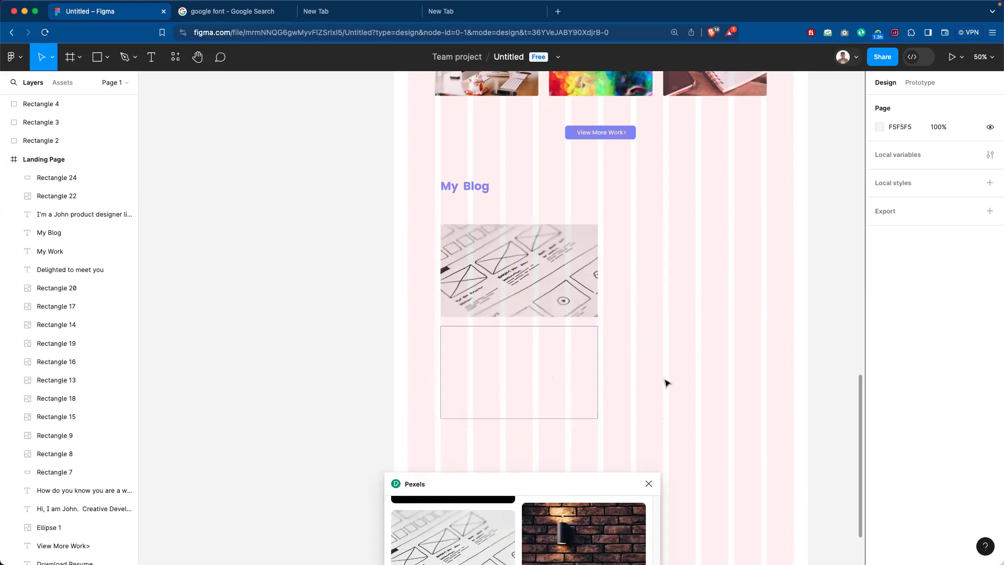
Duplicate the "My Blog" heading into the outlined rectangle at X 200, Y 3991, and bring the copy to the front.
scroll(666, 366, down, 3)
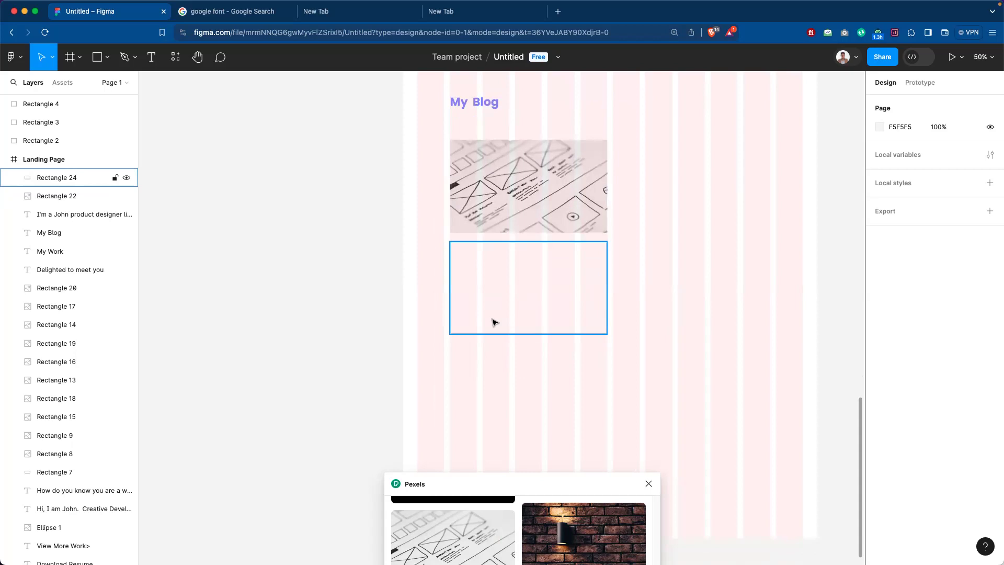
scroll(455, 284, down, 1)
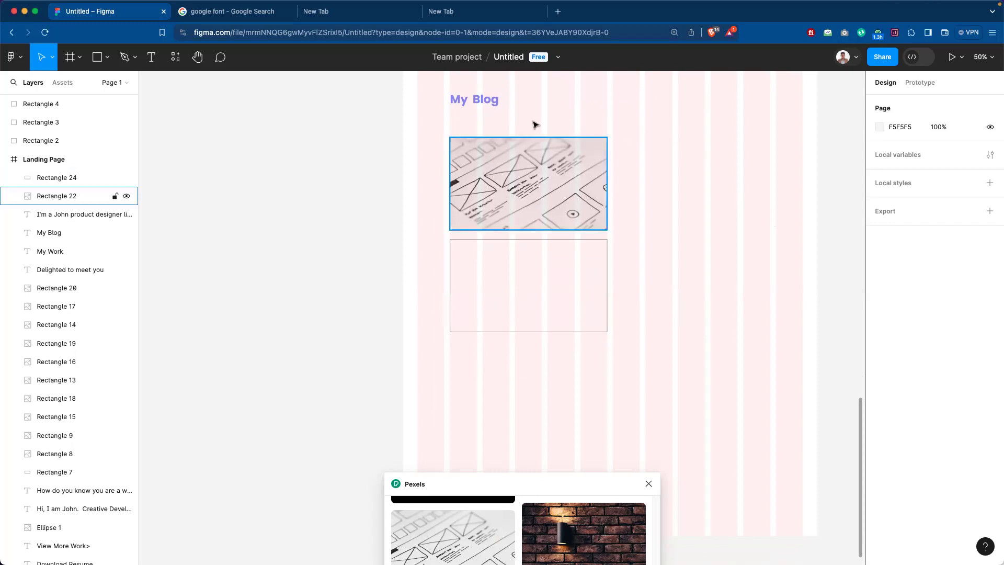
click(469, 101)
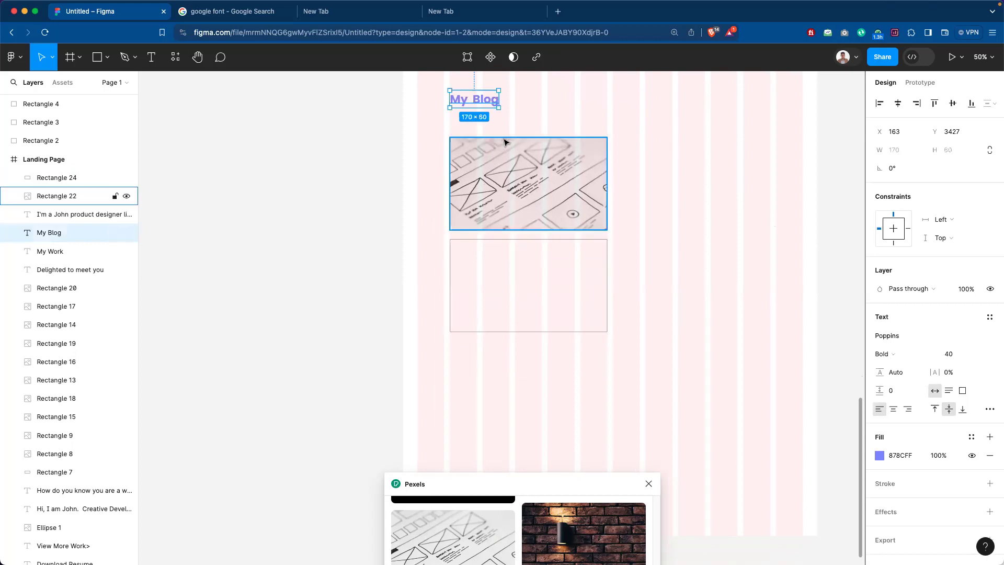
drag(488, 108, 510, 264)
right_click(504, 263)
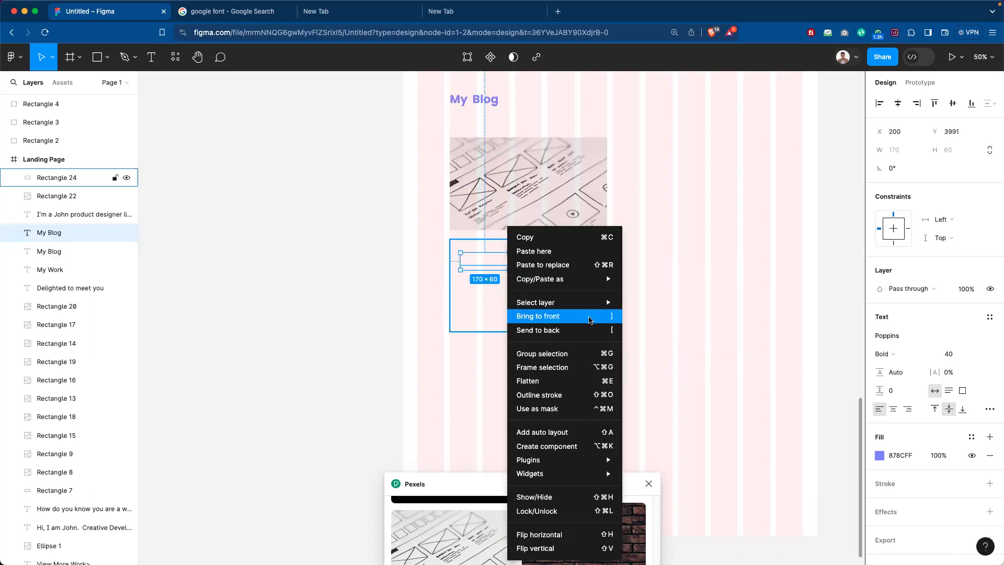
click(589, 317)
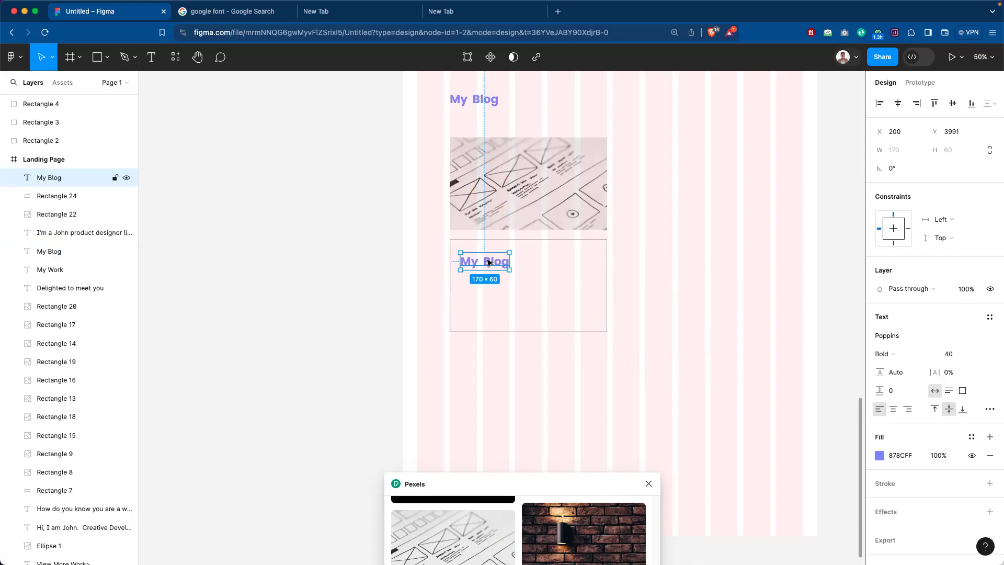
Replace the copied heading's text with "FEATURED" and set it to size 16 in grey 777777.
double_click(485, 260)
key(BackSpace)
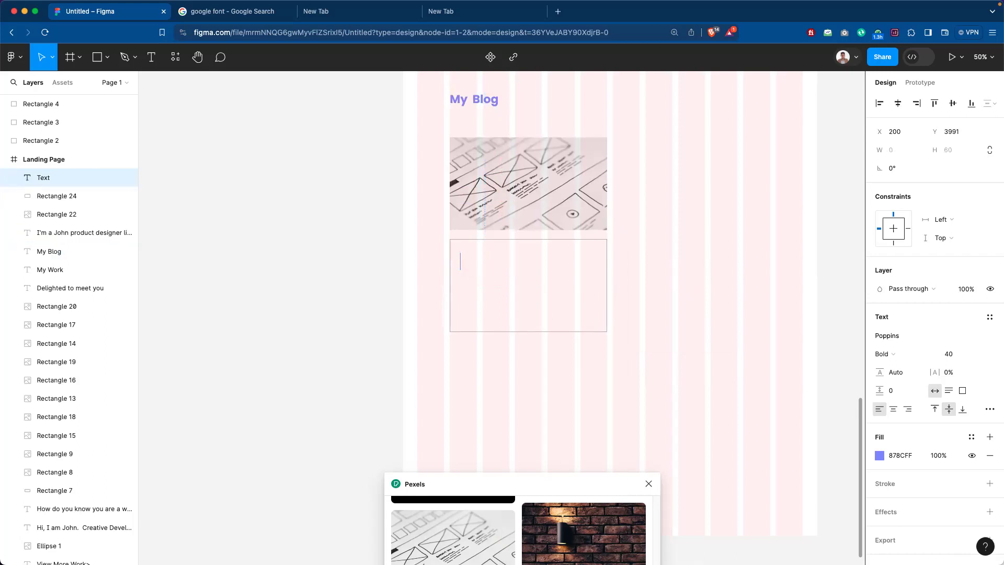
text(FEATURED)
key(Escape)
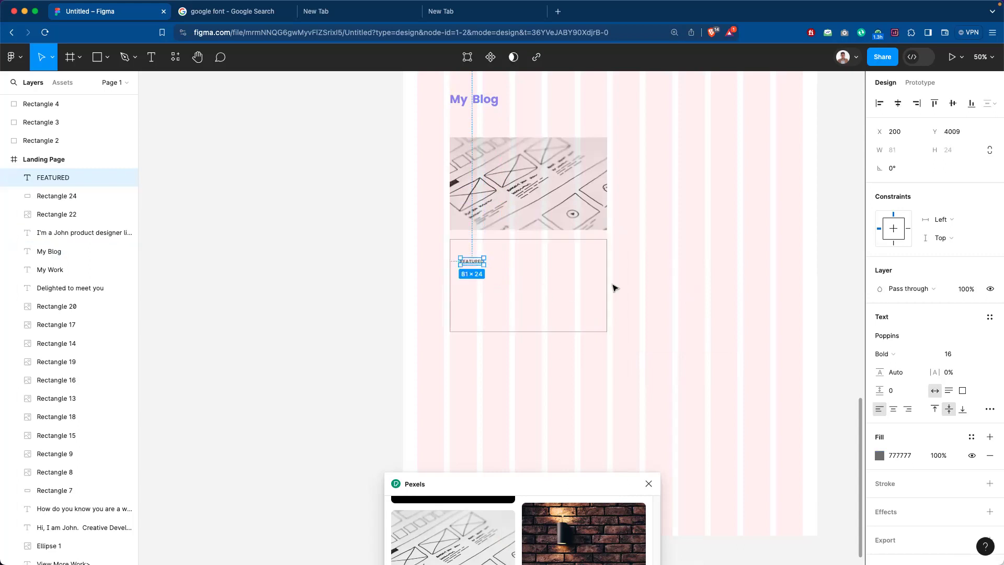
click(679, 277)
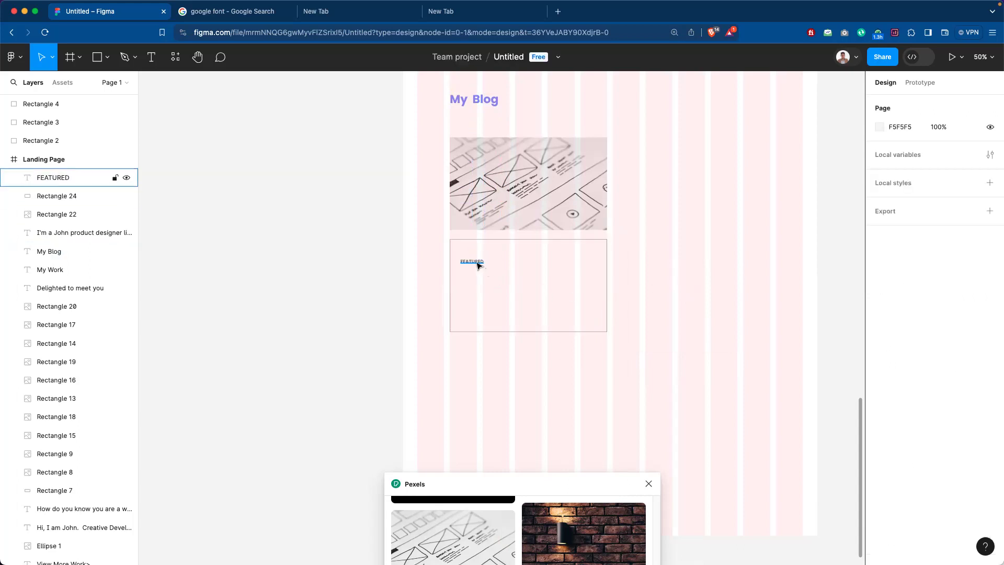
click(477, 265)
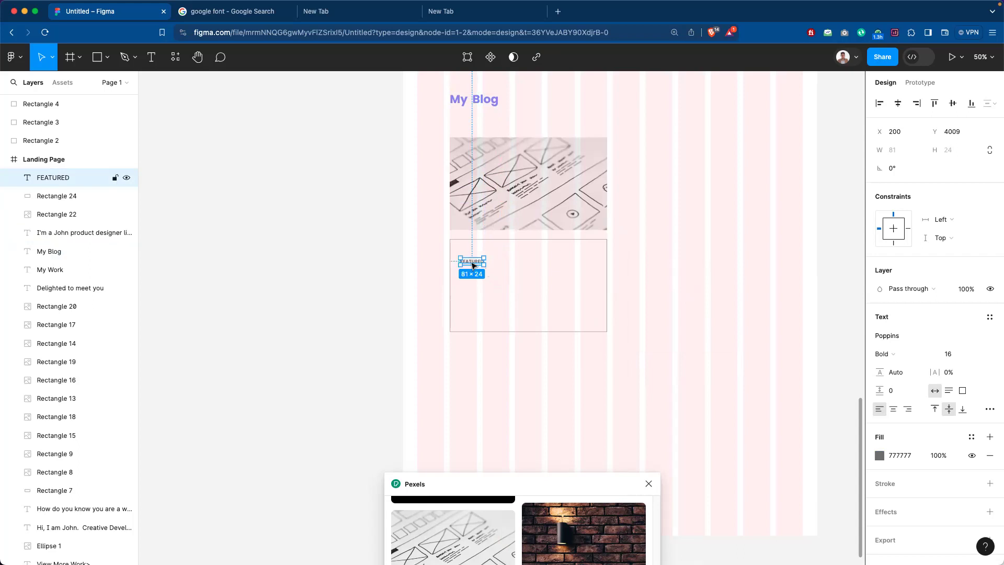
Duplicate the FEATURED label below itself and replace the copy's text with "Making a design system from scratch" in Poppins Bold 26, color 21243D.
drag(475, 264, 476, 279)
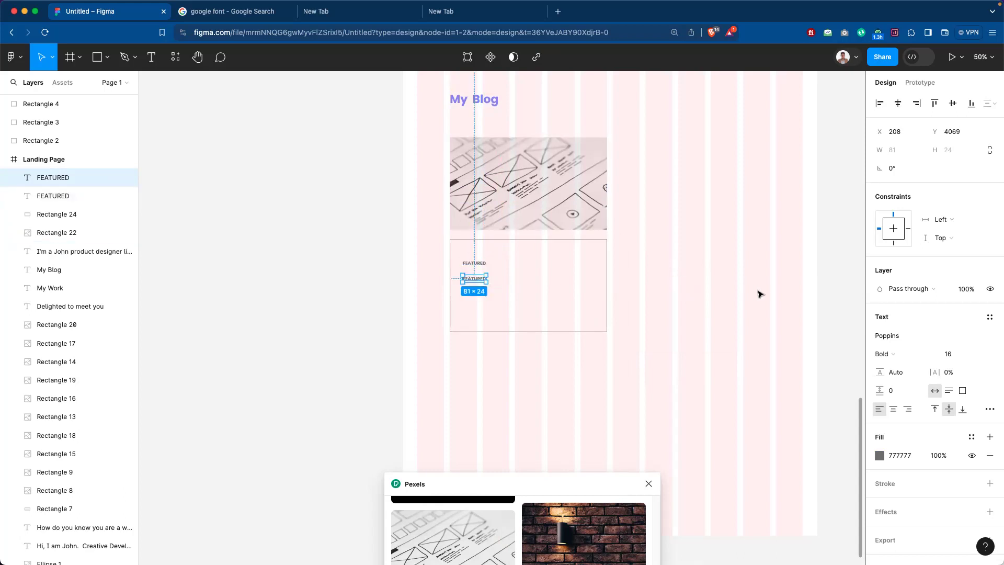
key(Escape)
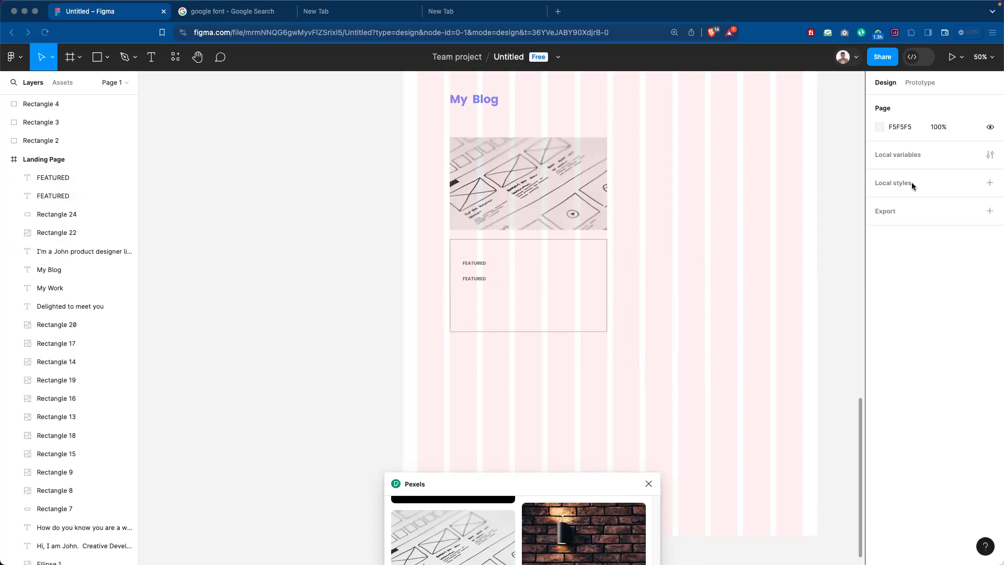
double_click(470, 279)
key(super+c)
key(BackSpace)
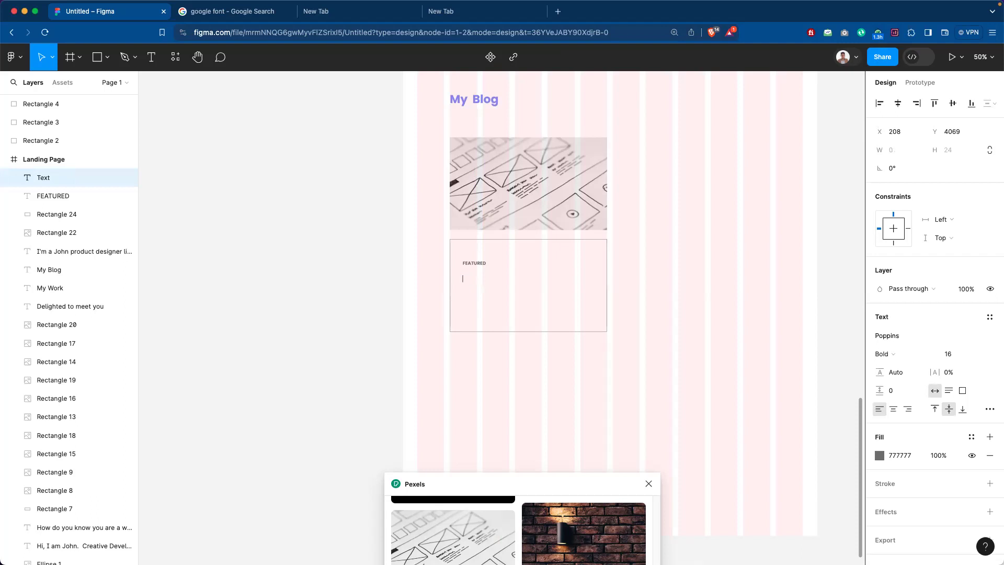
key(super+v)
key(super+Tab)
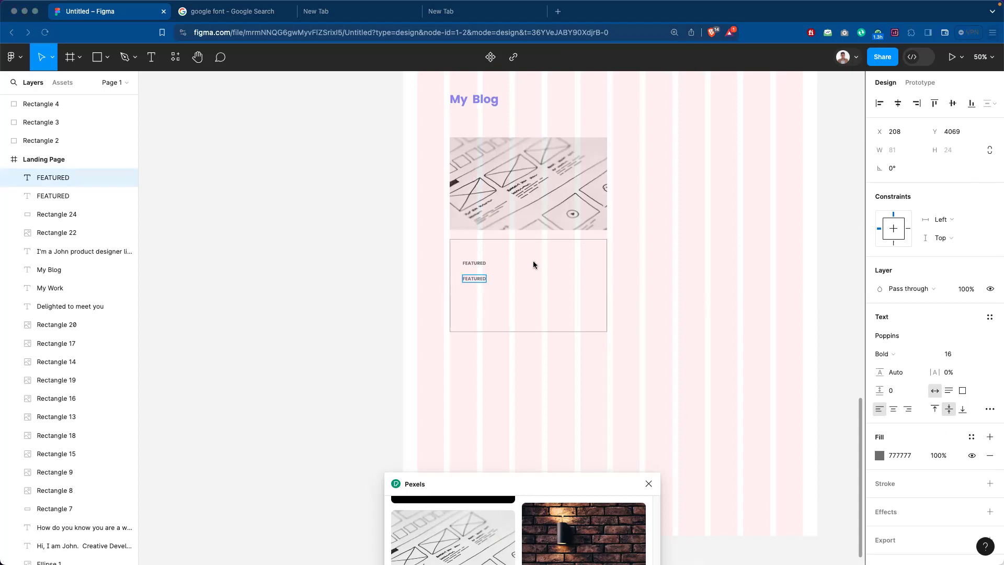
key(super+Tab)
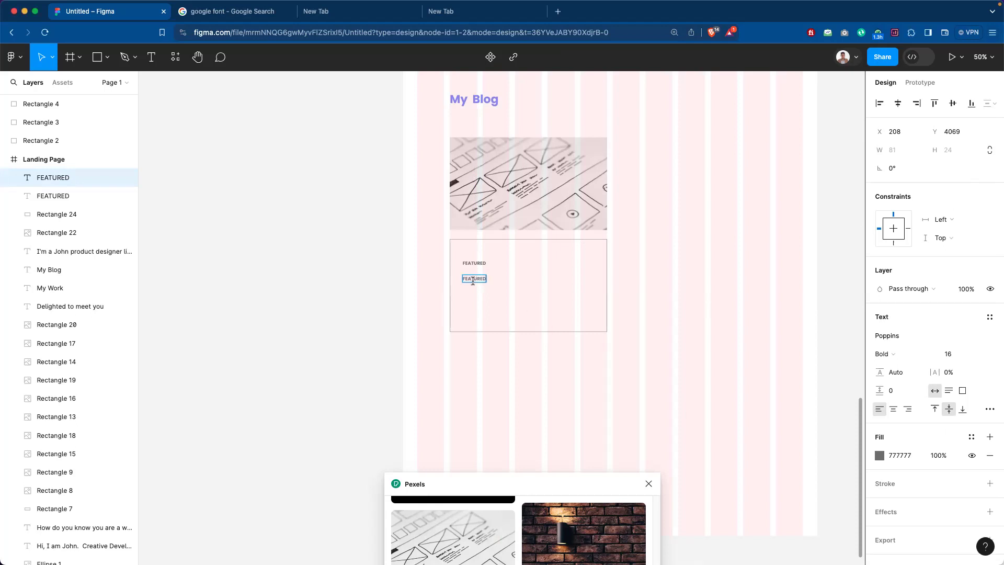
key(BackSpace)
text(Making a design system from scratch)
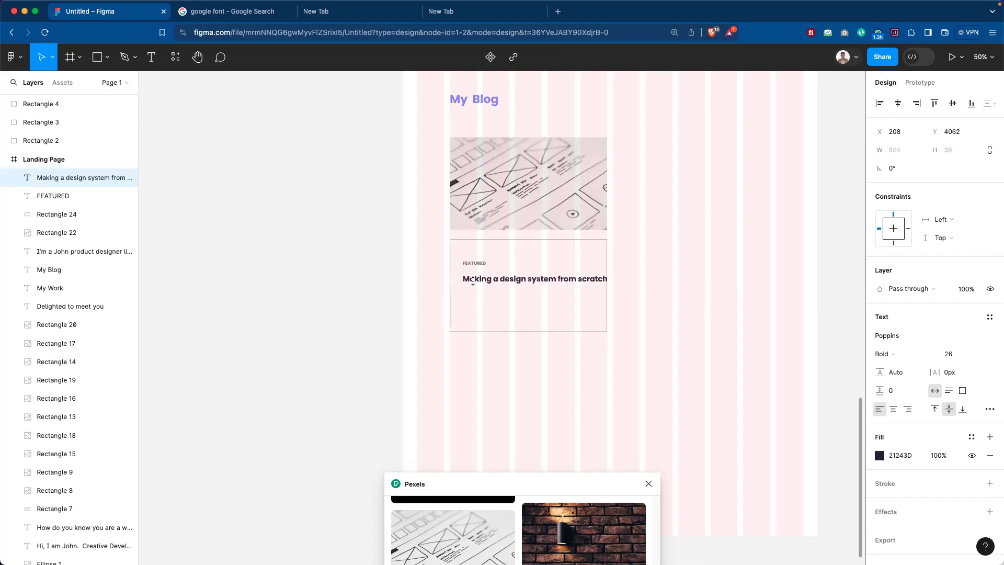
key(Escape)
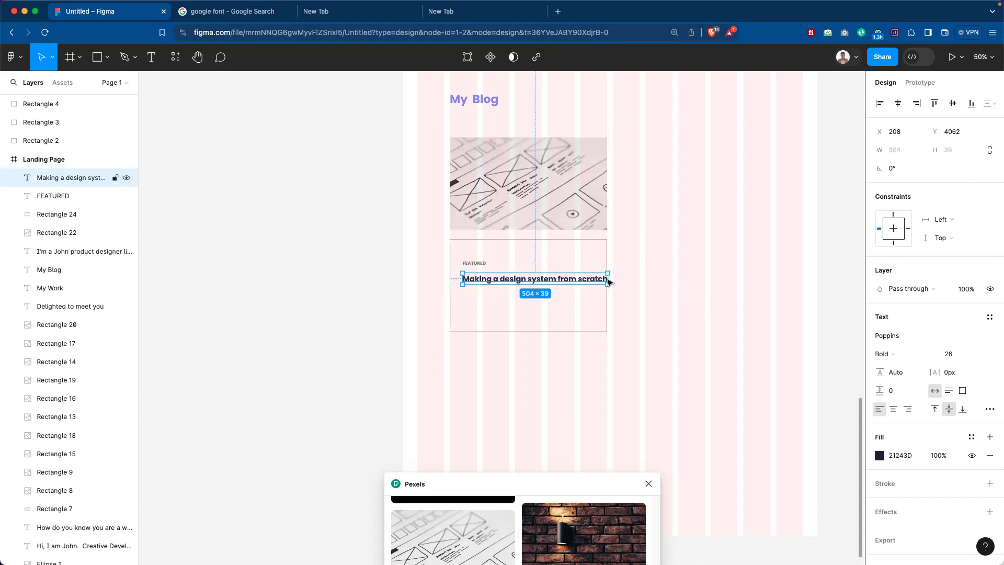
Move the one-line heading out of the card to the empty area just below it.
mouse_move(605, 285)
mouse_down()
mouse_move(575, 285)
mouse_move(585, 285)
mouse_up()
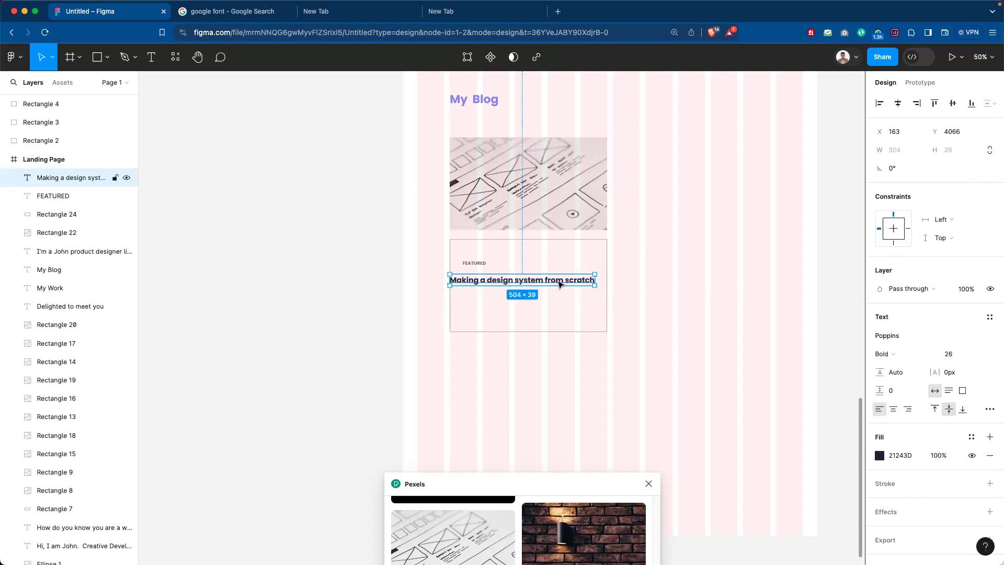
double_click(587, 284)
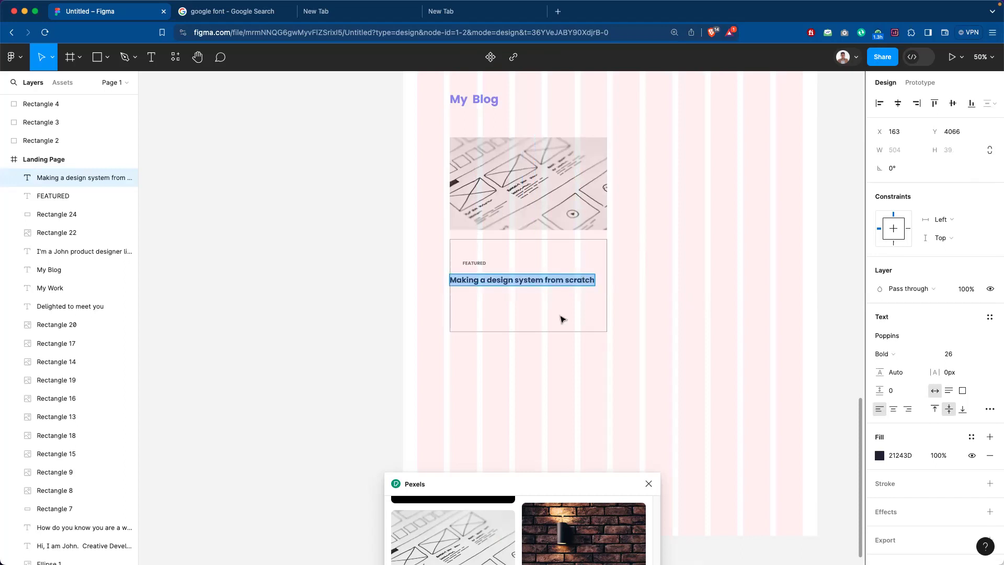
key(Escape)
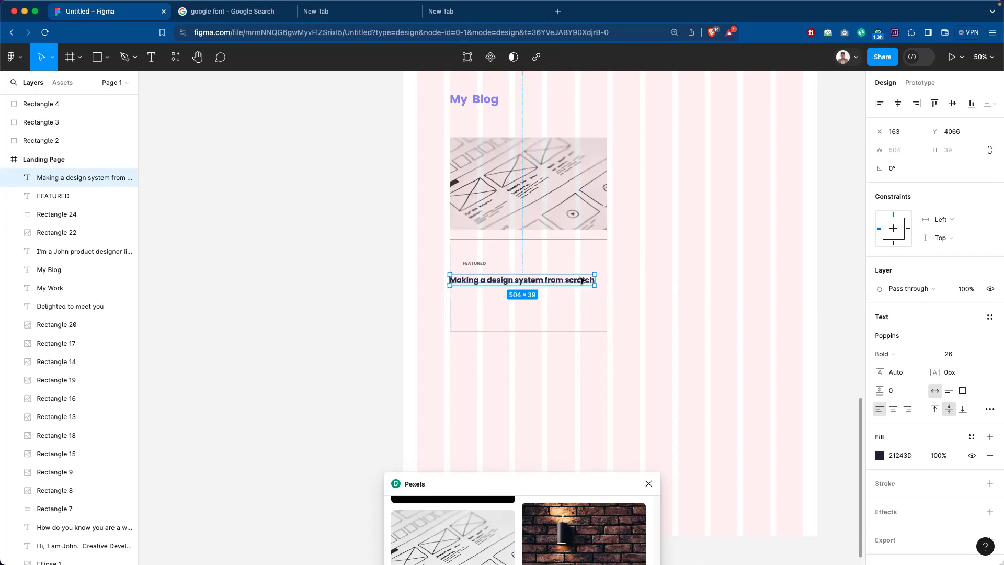
click(671, 291)
drag(570, 287, 578, 352)
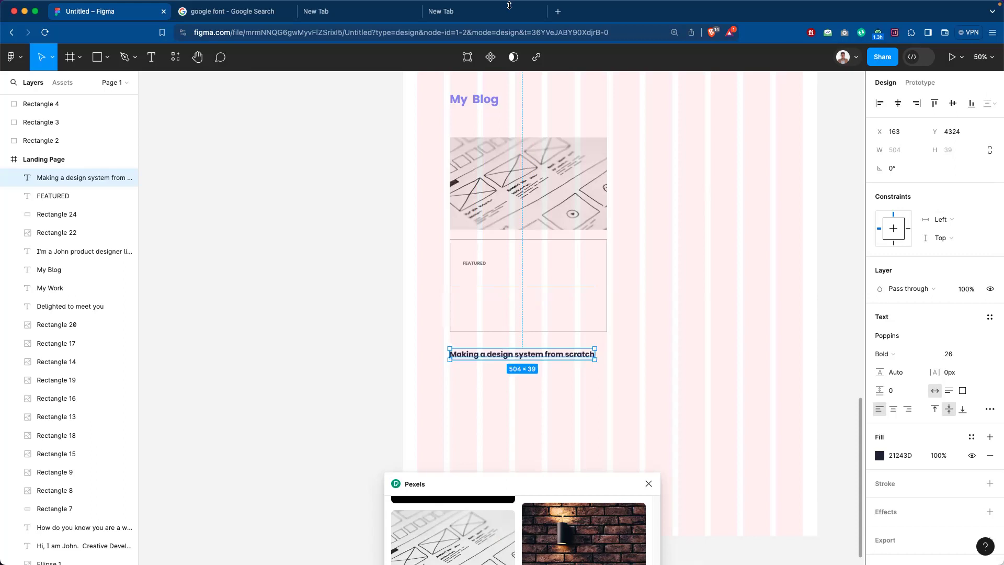
Copy the heading text into a new text box about 320 × 48 under the FEATURED label and delete the original heading below the card.
click(152, 62)
key(super+c)
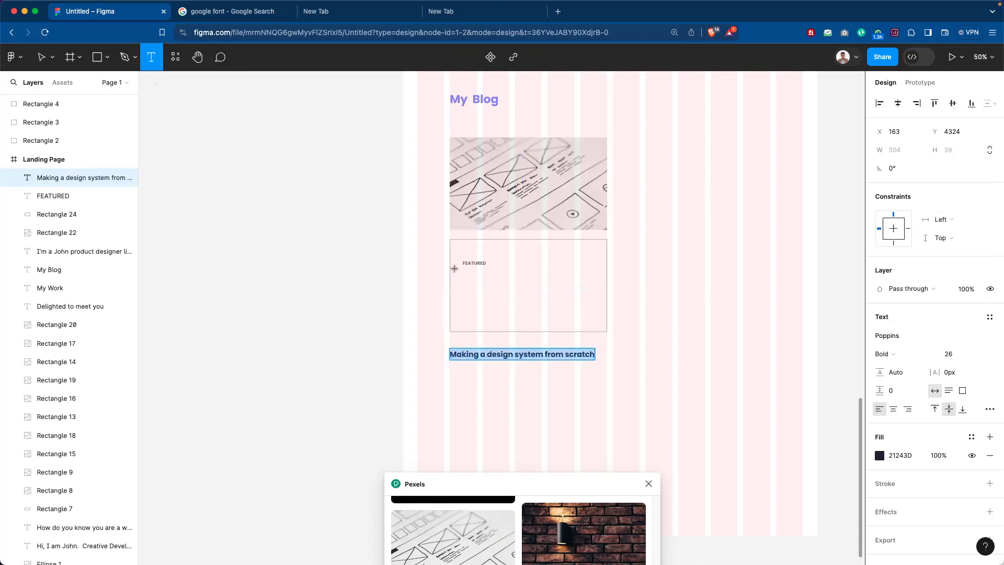
drag(463, 274, 556, 291)
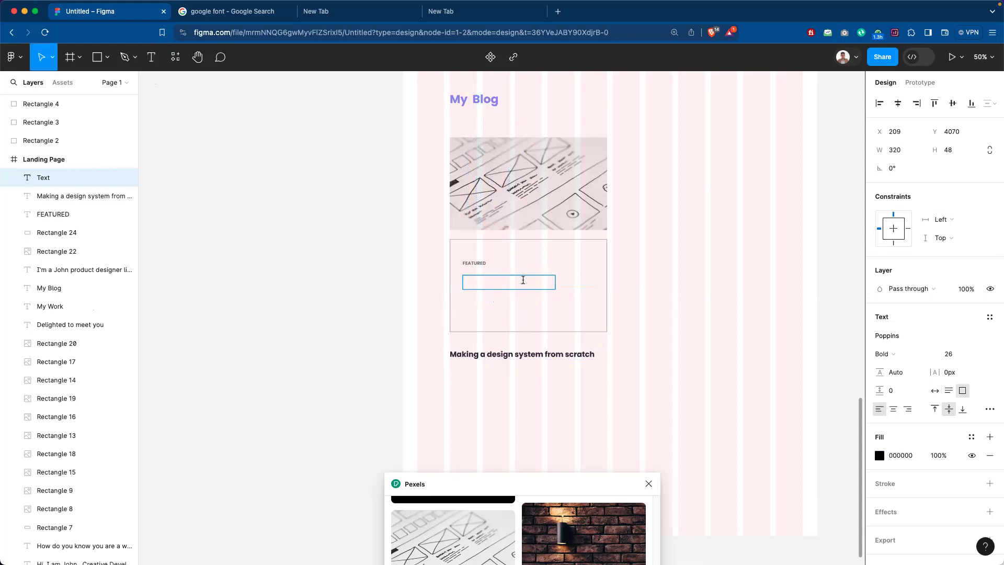
key(super+v)
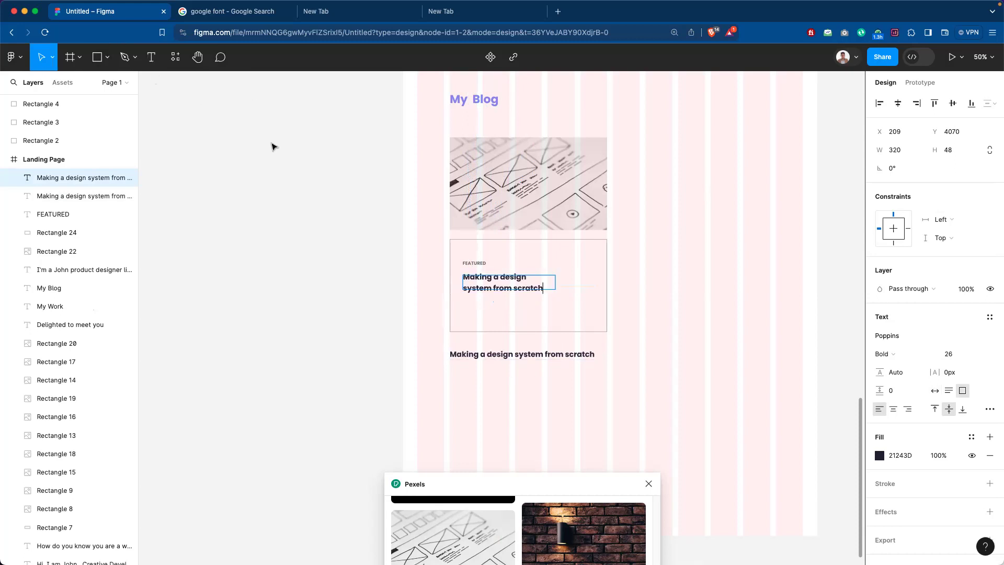
click(534, 359)
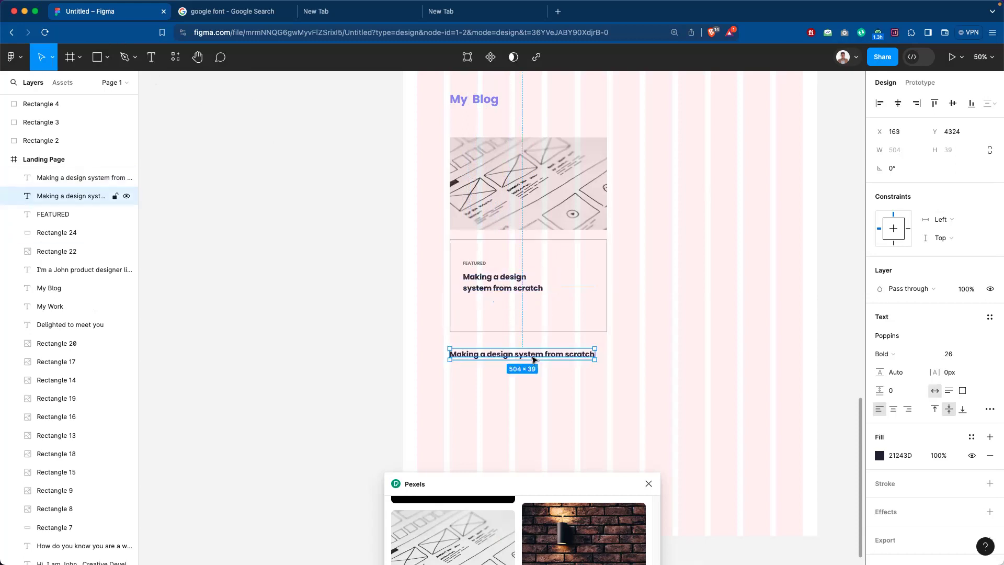
key(Delete)
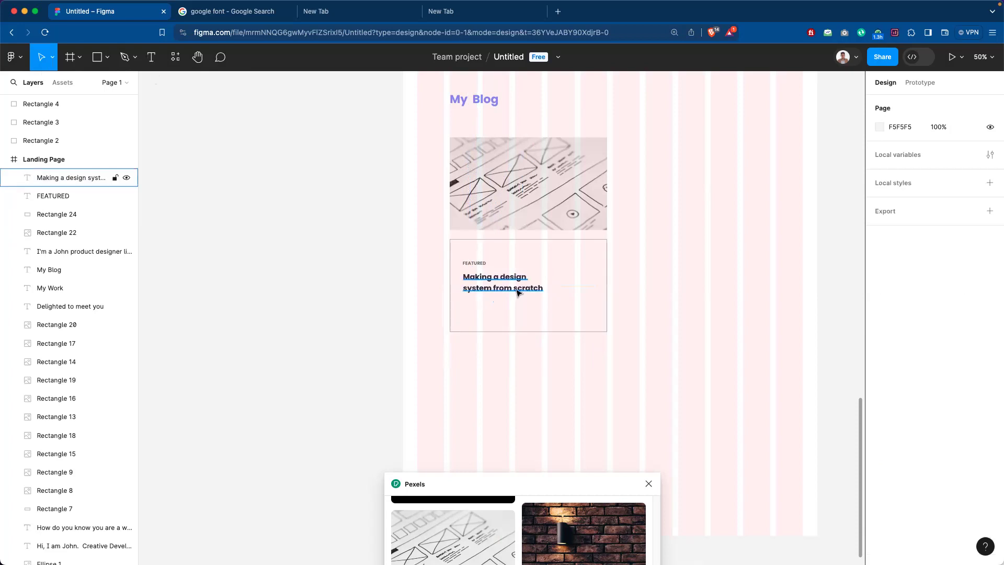
click(518, 291)
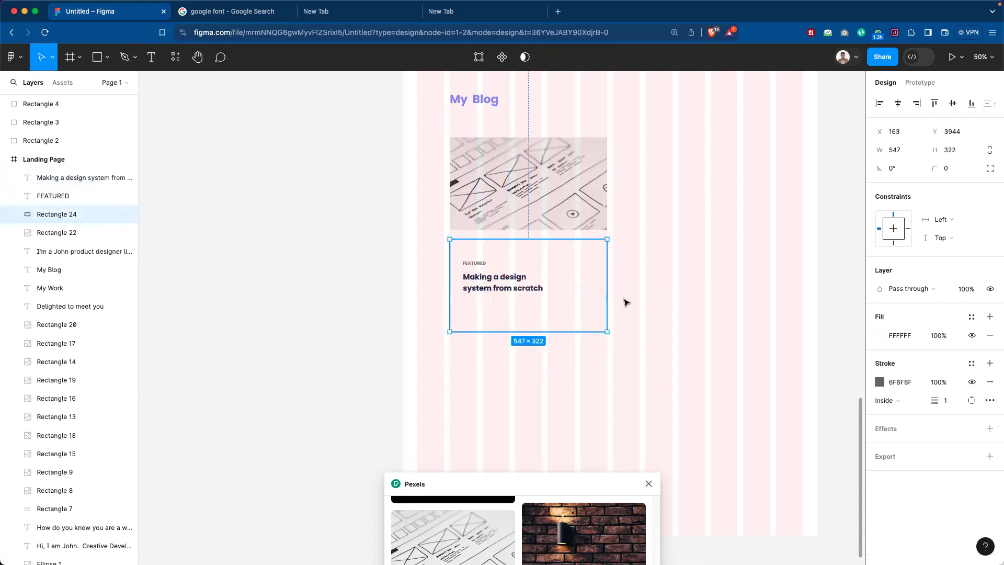
click(698, 291)
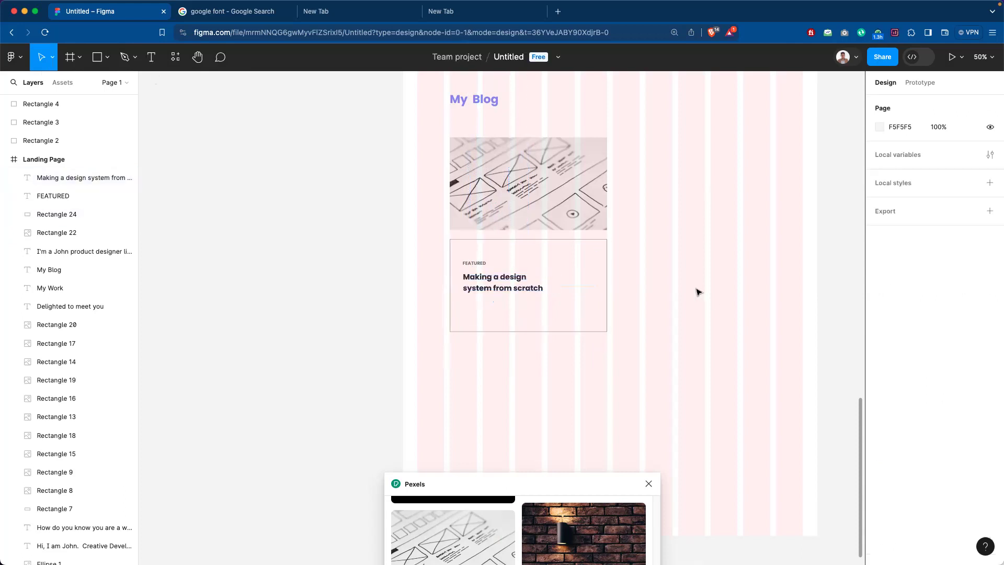
Duplicate the heading below itself and replace the copy's text with the paragraph starting "Amet minim mollit non deserunt ullamco" in Poppins Regular 16, color 6F6F6F.
click(497, 281)
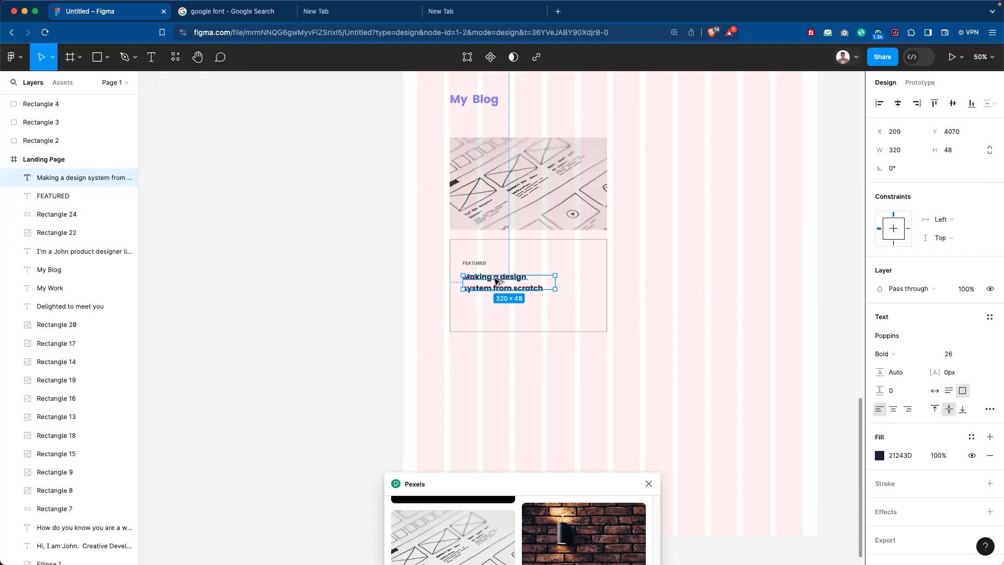
drag(496, 281, 494, 304)
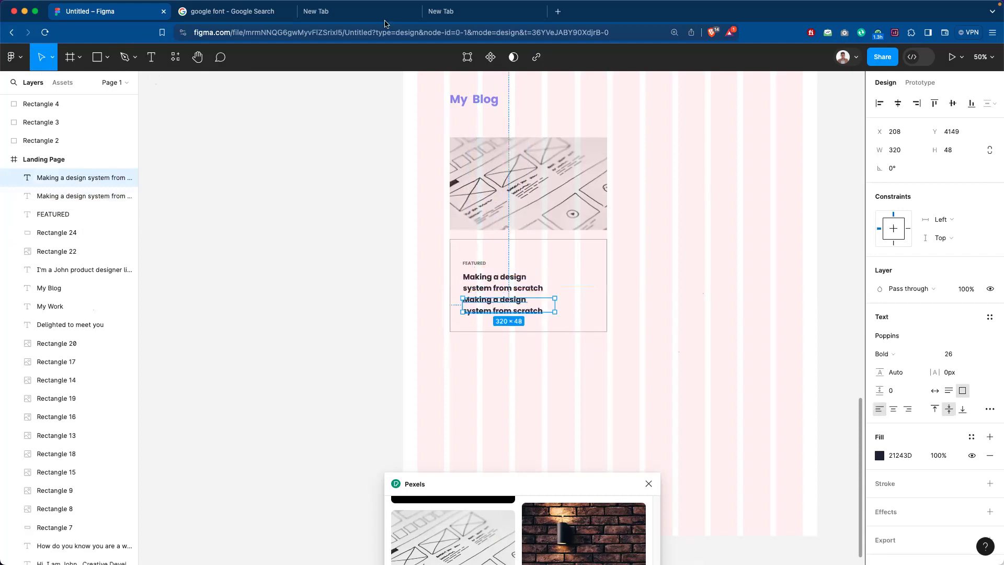
click(580, 233)
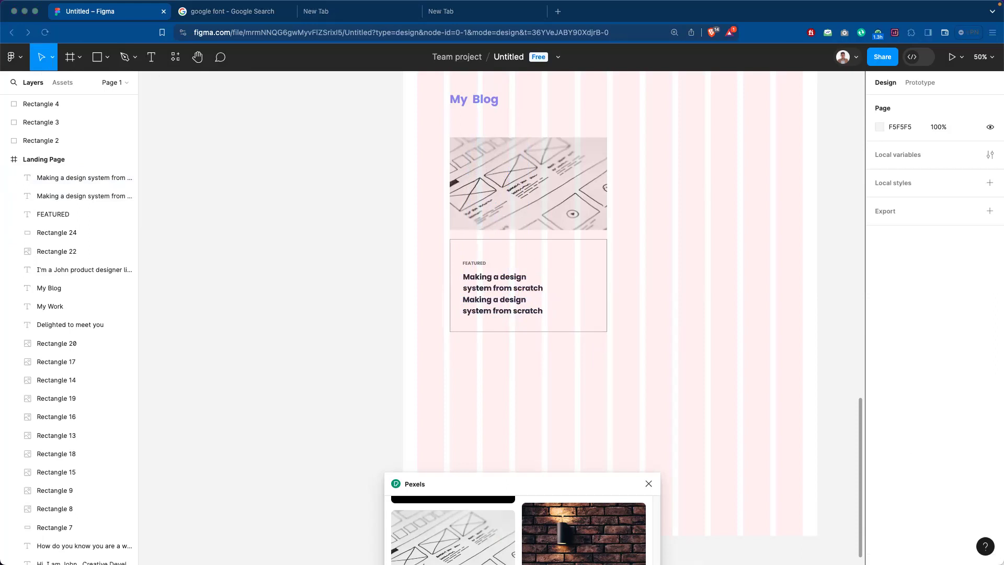
click(519, 303)
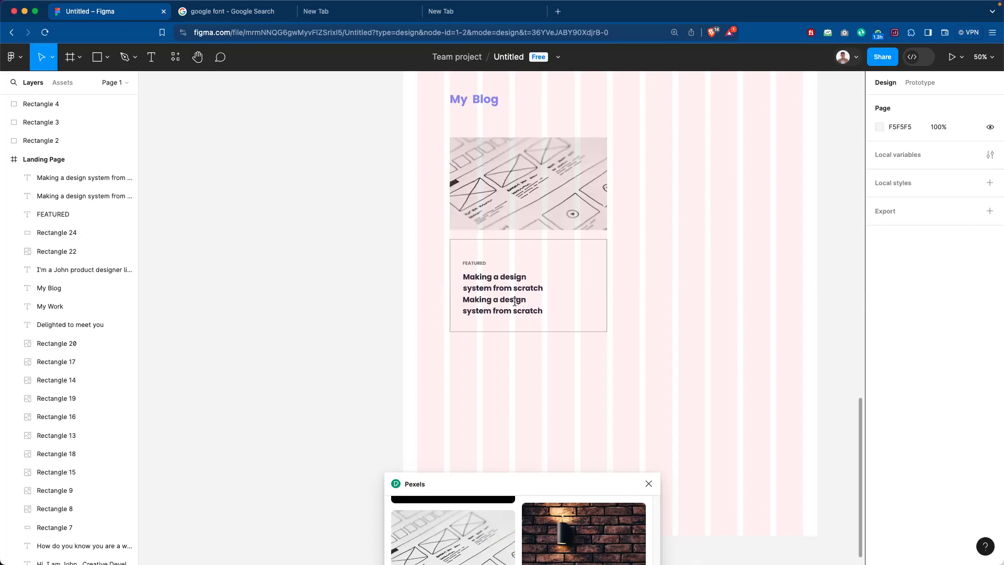
click(516, 301)
key(BackSpace)
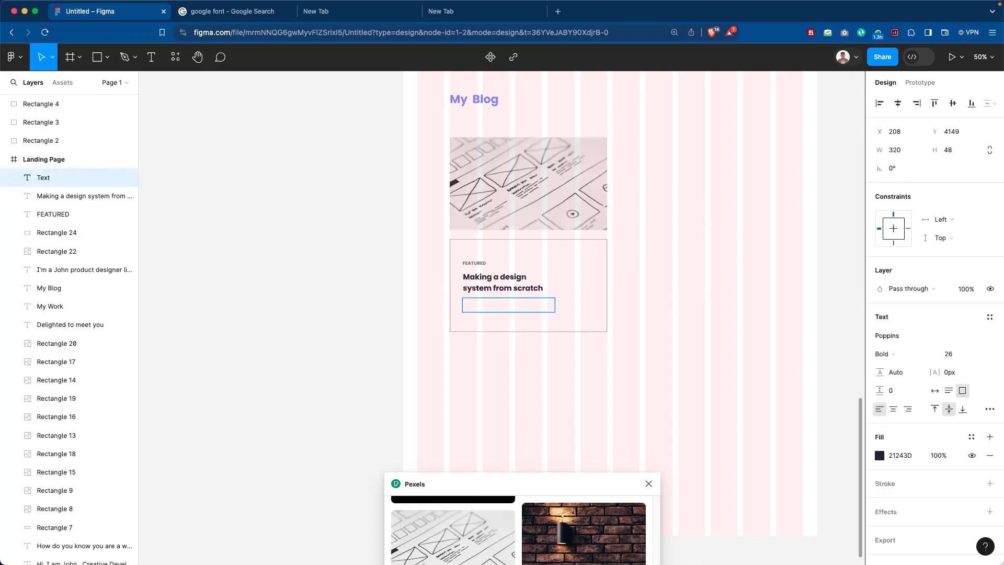
text(Amet minim mollit non deserunt ullamco est sit aliqua dolor do amet sint. Velit officia consequat duis enim velit mollit. Exercitation veniam consequat sunt nostrud amet.)
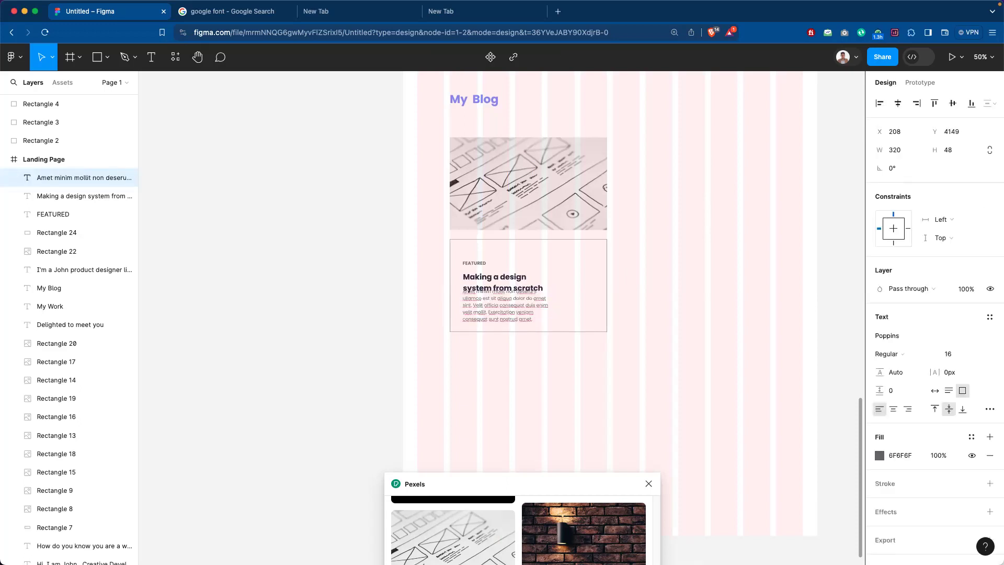
key(Escape)
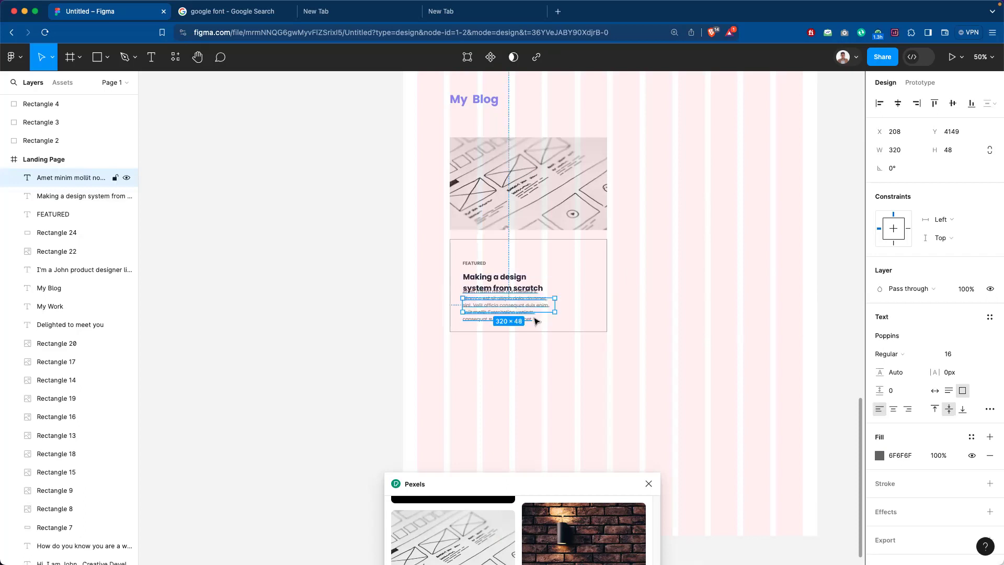
Widen the paragraph's text box to about 459 px within the card.
key(Escape)
click(544, 307)
drag(553, 304, 595, 309)
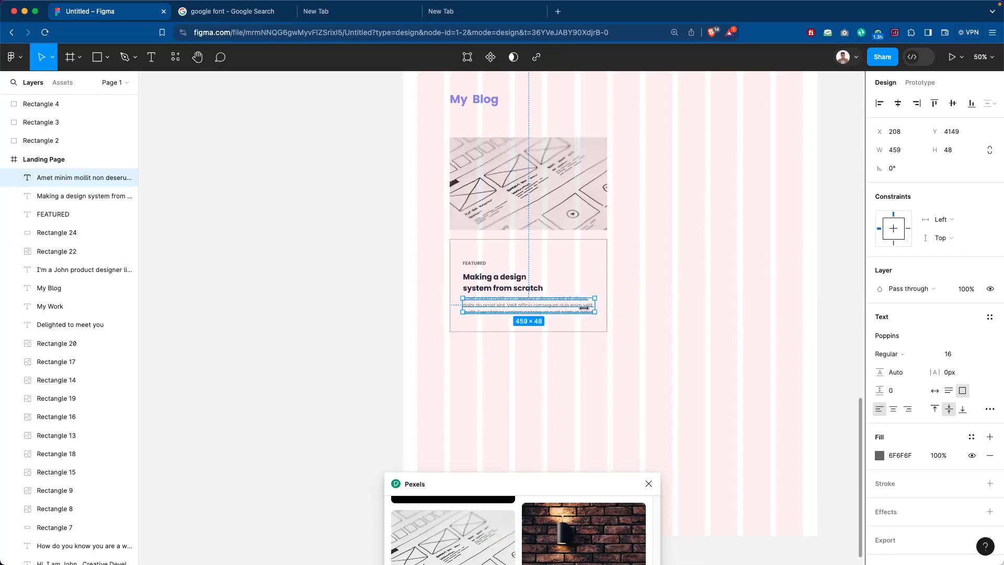
key(Escape)
drag(483, 256, 481, 271)
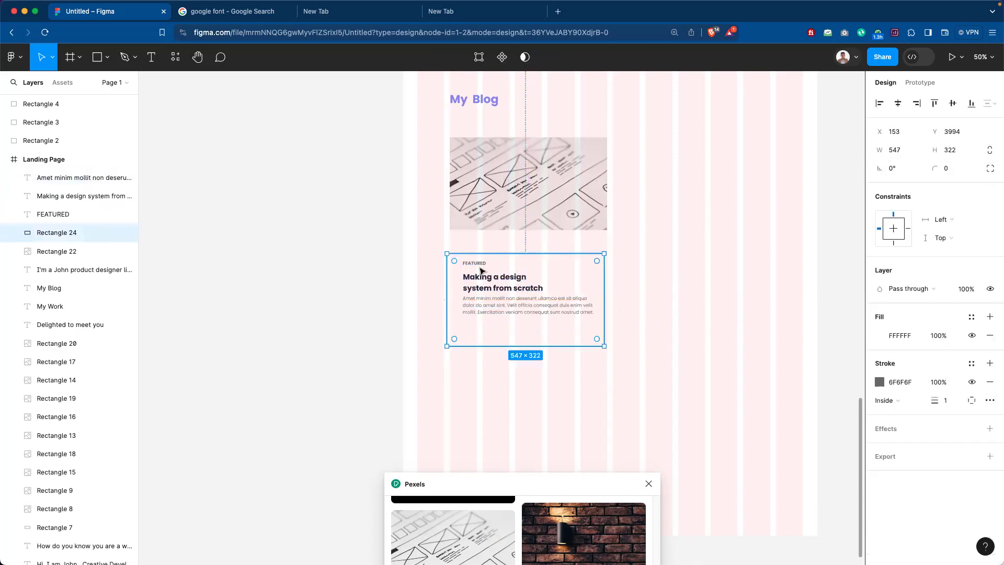
click(662, 280)
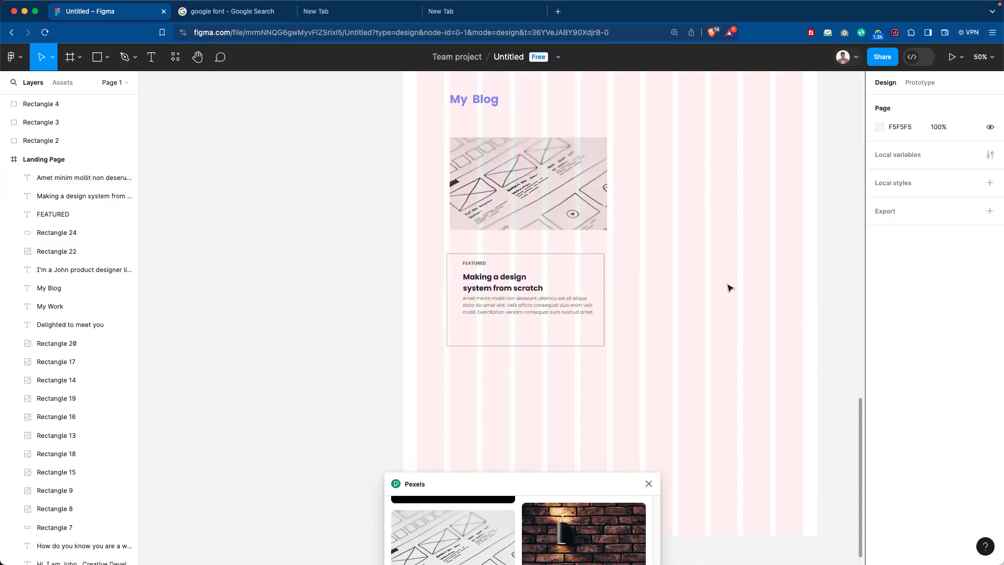
key(super+z)
click(689, 288)
key(super+z)
click(692, 288)
key(super+z)
key(super+z)
key(super+z)
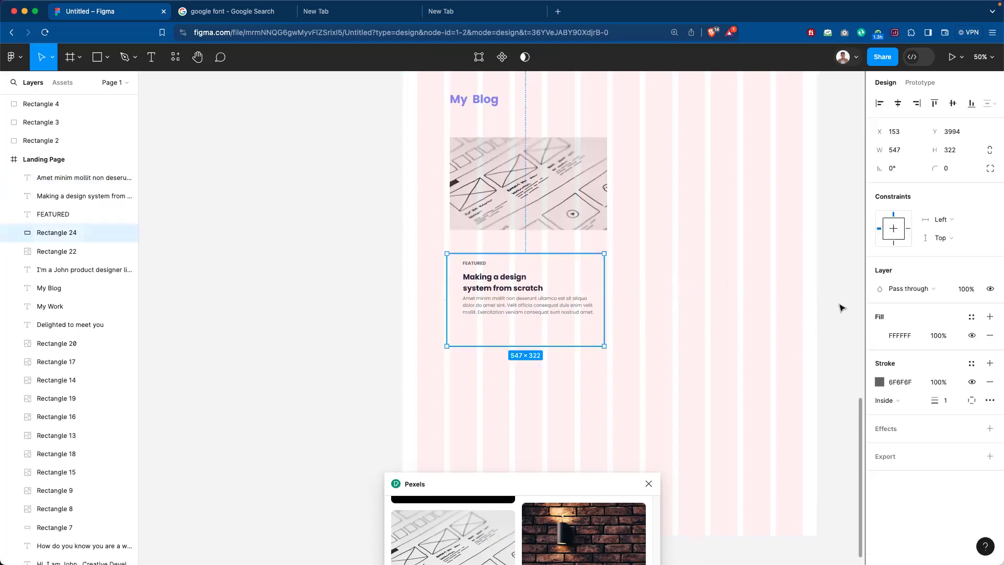
click(652, 296)
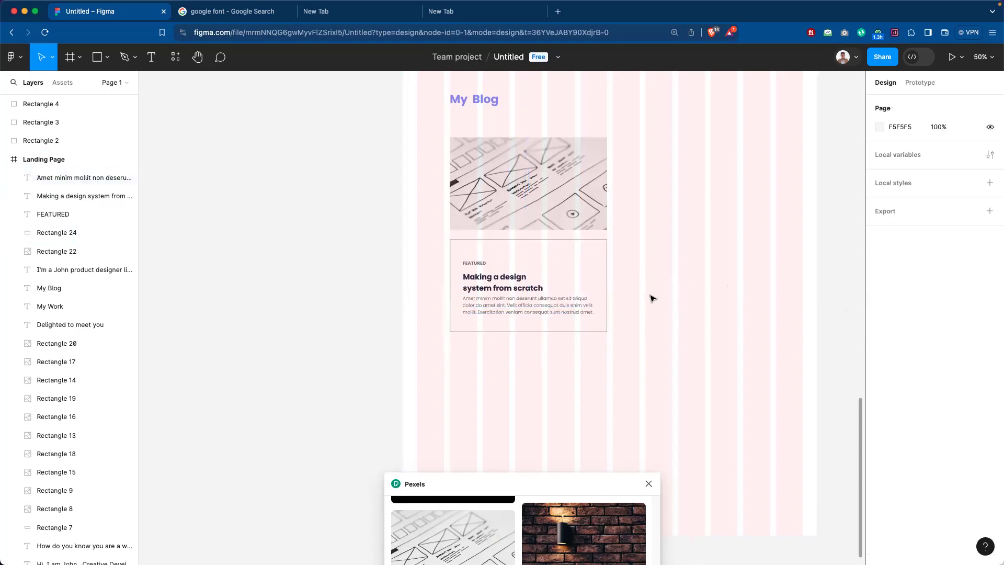
Lock the card's outline rectangle, Rectangle 24, so that it stays in place when selecting over it.
click(570, 277)
click(115, 233)
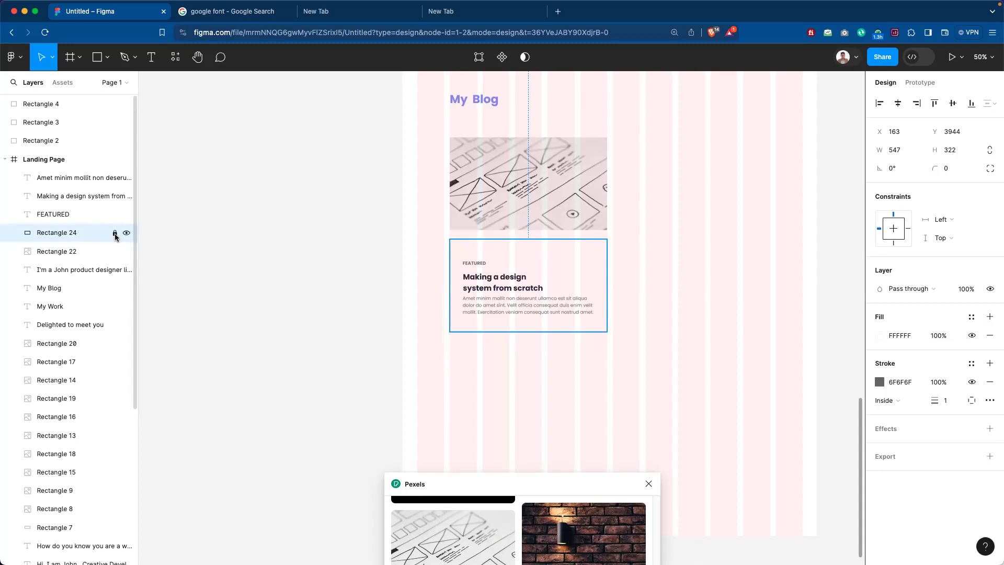
click(601, 264)
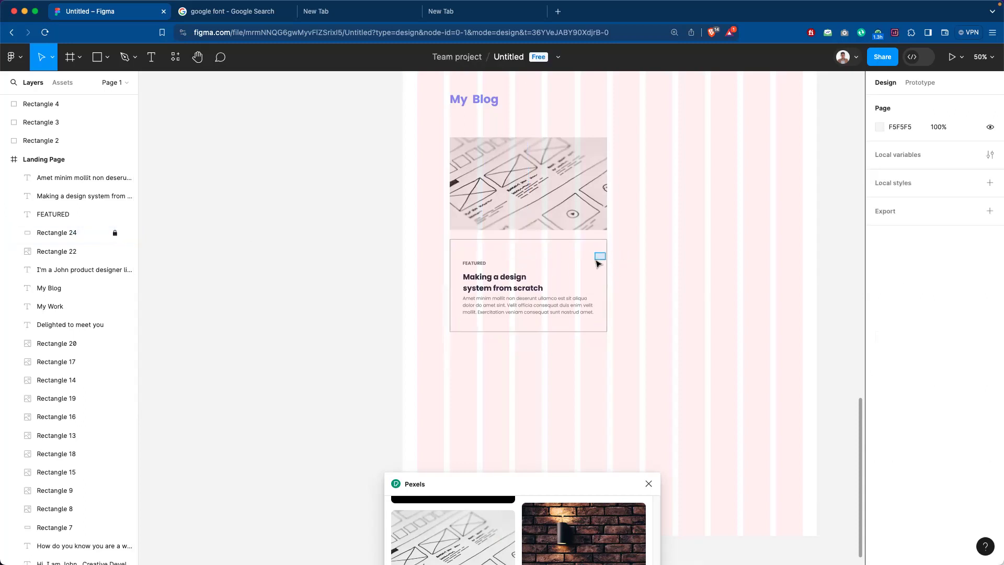
Select the FEATURED label, heading and paragraph in the card and align their left edges.
drag(486, 252, 470, 311)
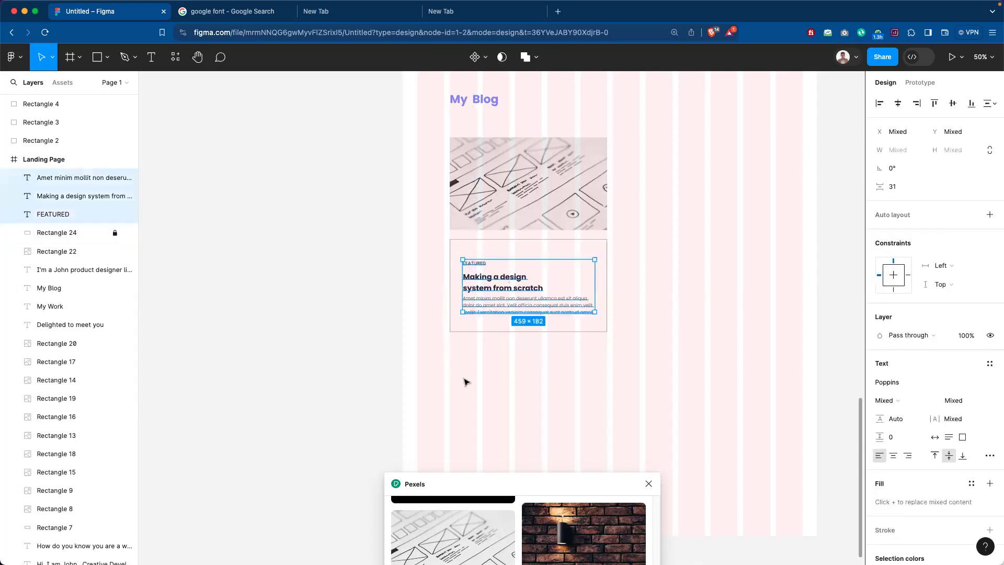
click(881, 103)
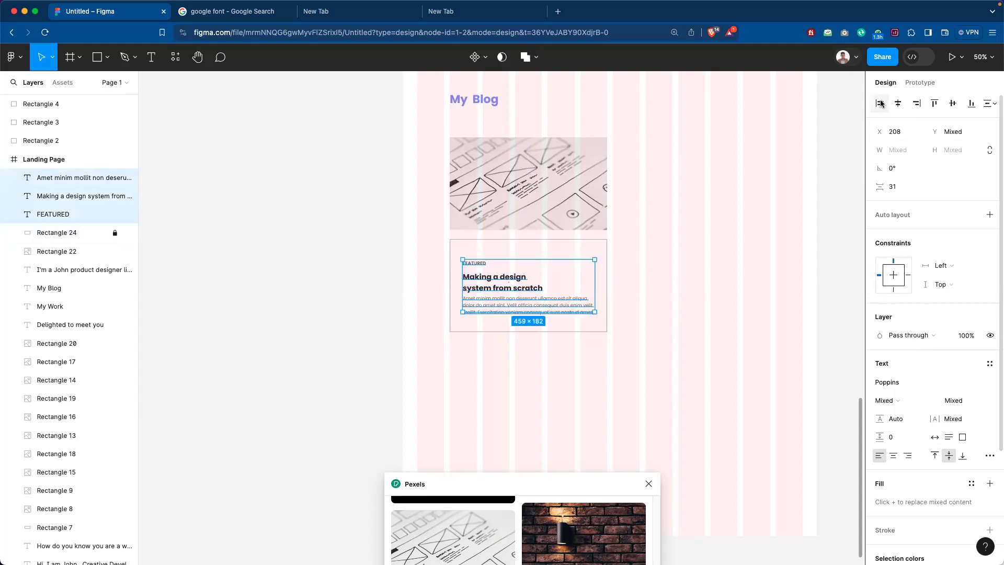
click(706, 292)
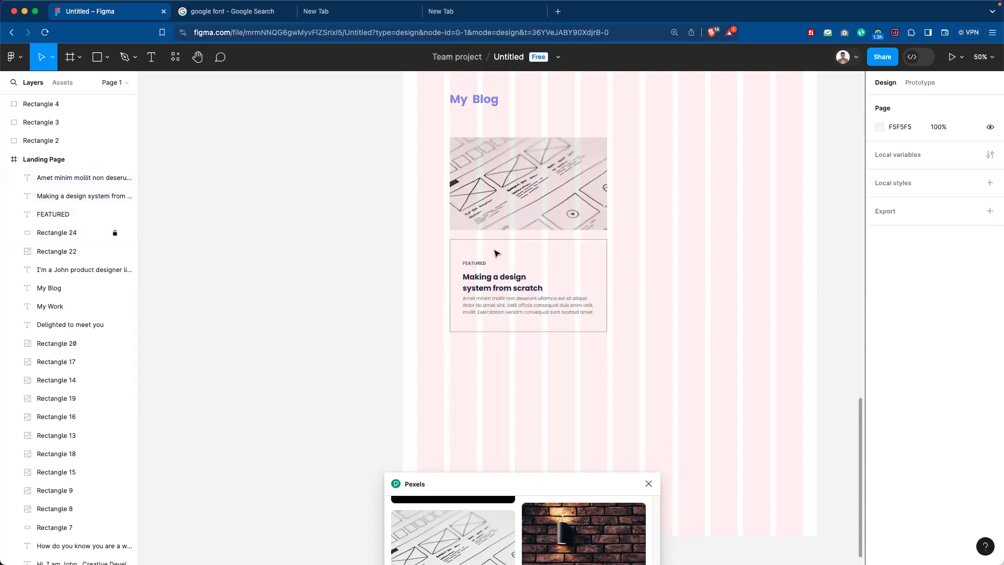
Nudge the FEATURED label, heading and paragraph upward together within the card until the label sits at Y 3996.
drag(490, 248, 474, 312)
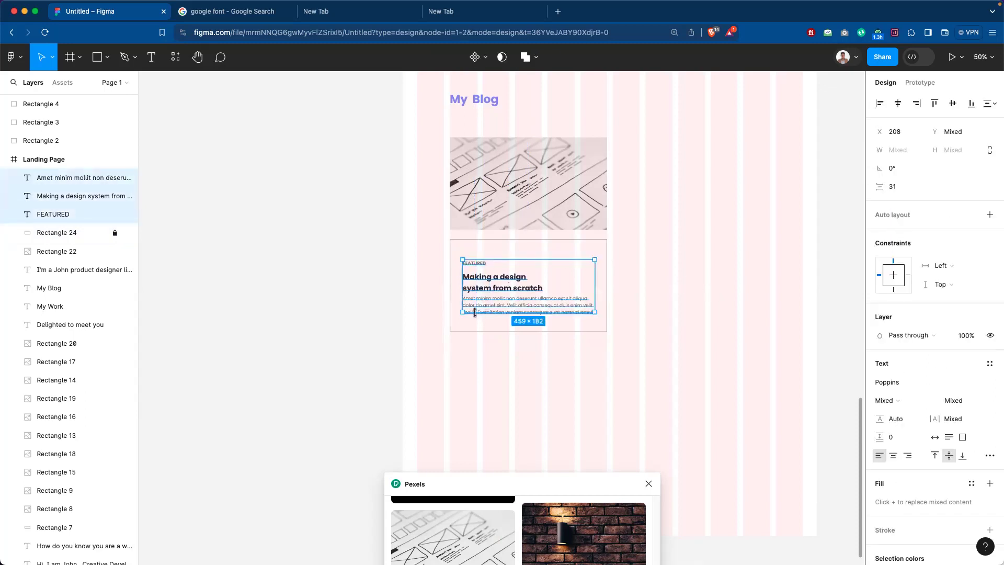
key(Up)
key(Up)
key(Up)
key(Up)
key(Up)
key(Up)
key(Up)
key(Up)
key(Up)
key(Up)
key(Up)
key(Up)
key(Up)
key(Up)
key(Up)
key(Up)
key(Up)
key(Up)
key(Up)
key(Up)
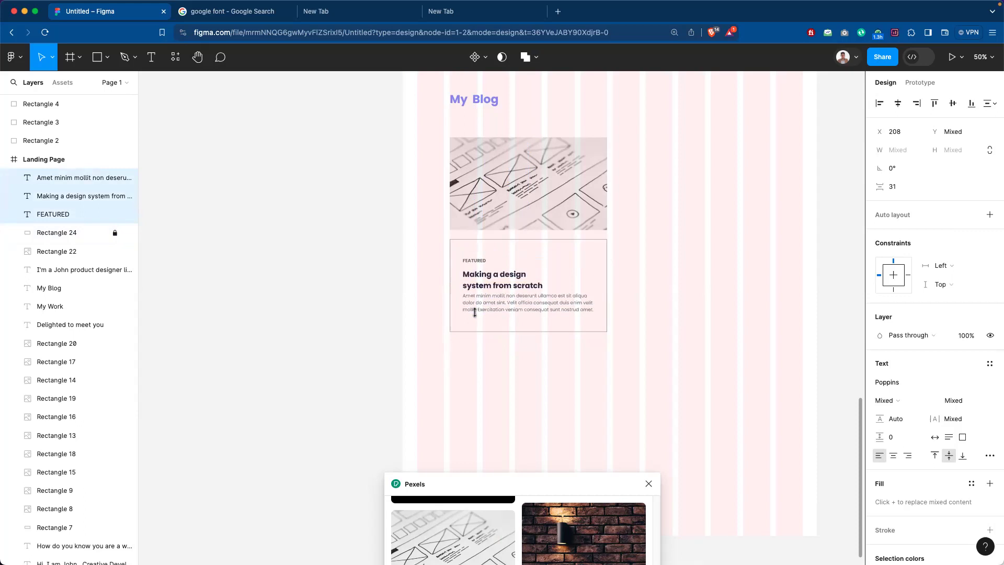
key(Up)
key(Up)
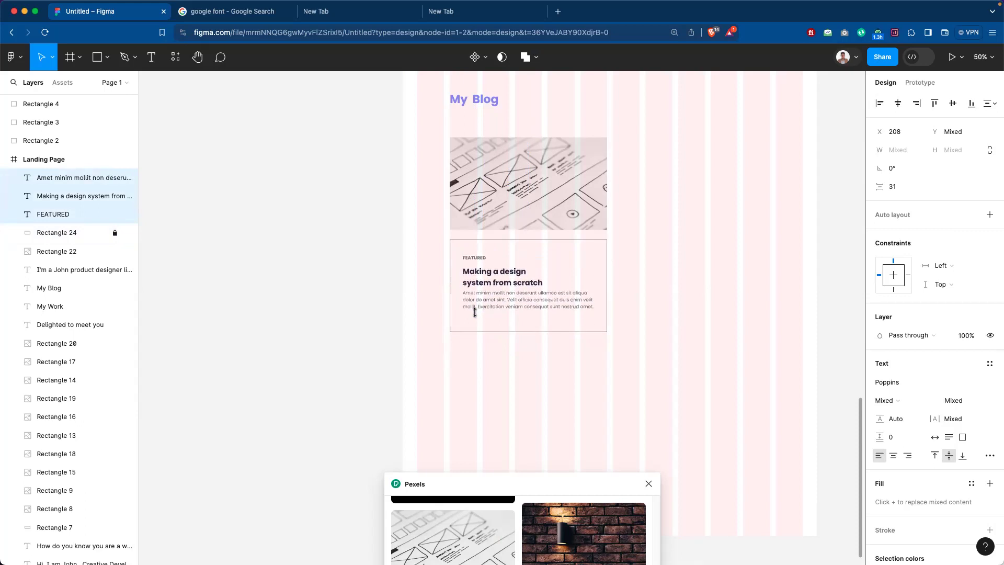
click(675, 285)
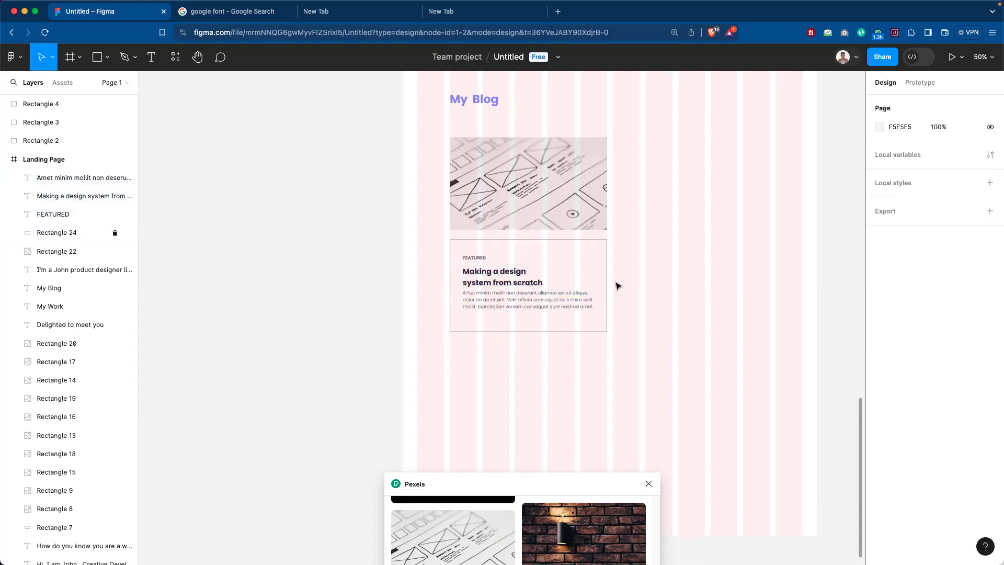
Unlock the card's outline rectangle, extend its bottom edge to a height of 400, and lock it again.
click(114, 233)
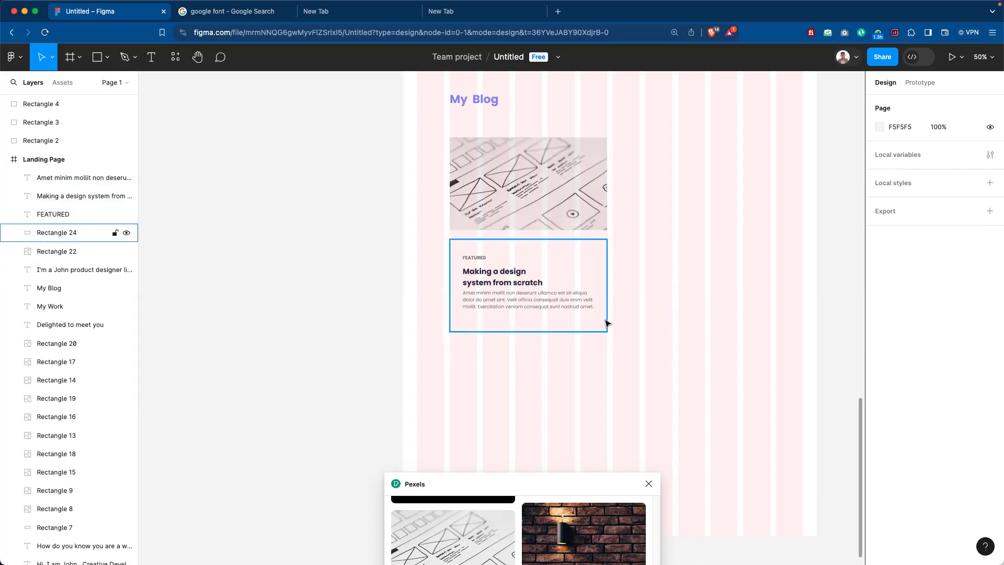
drag(518, 331, 518, 352)
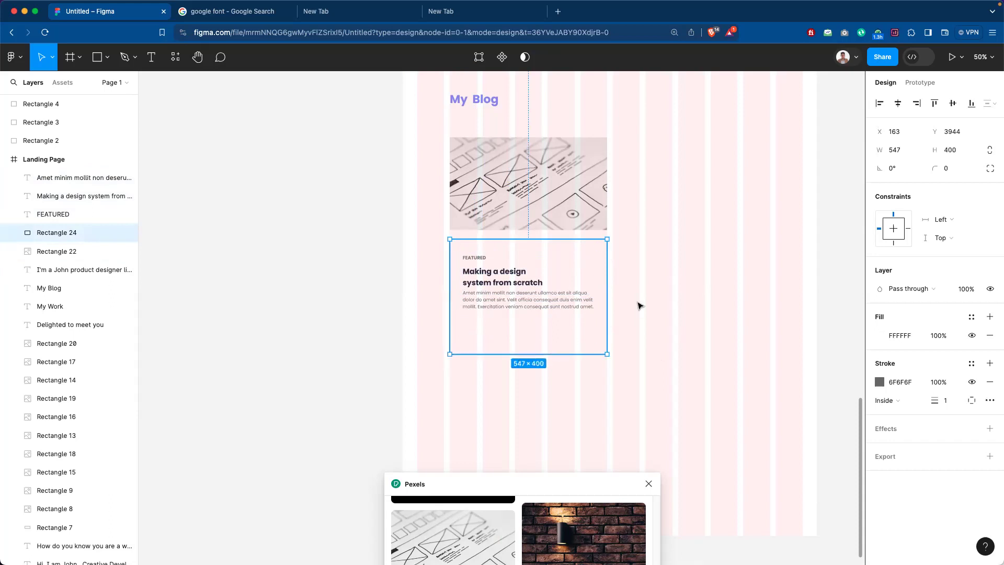
click(550, 195)
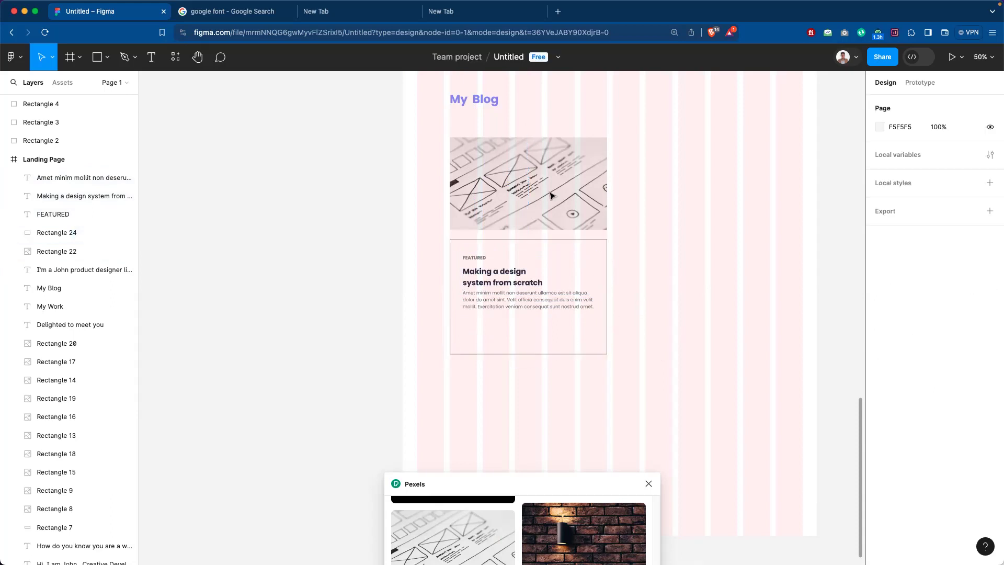
click(607, 310)
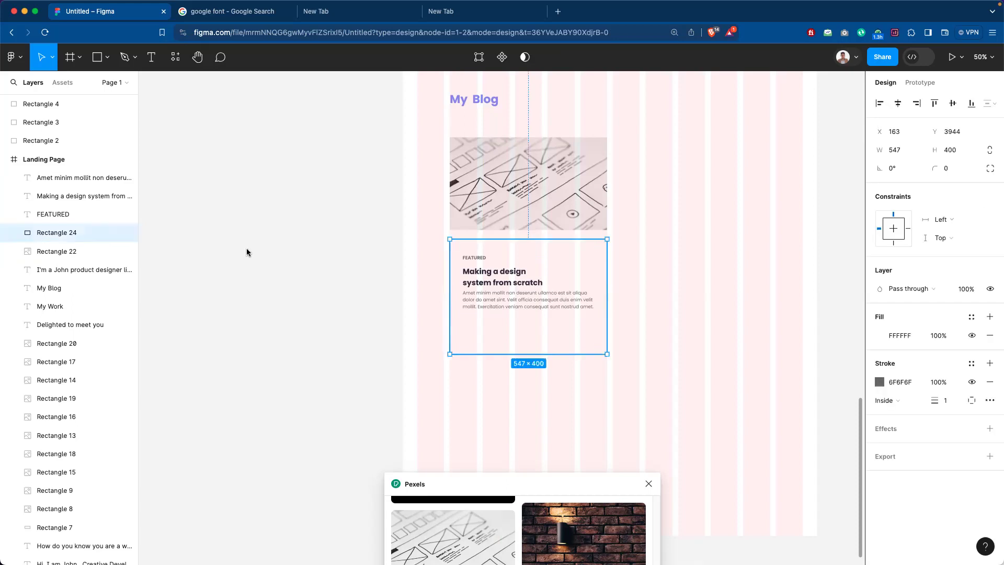
click(115, 233)
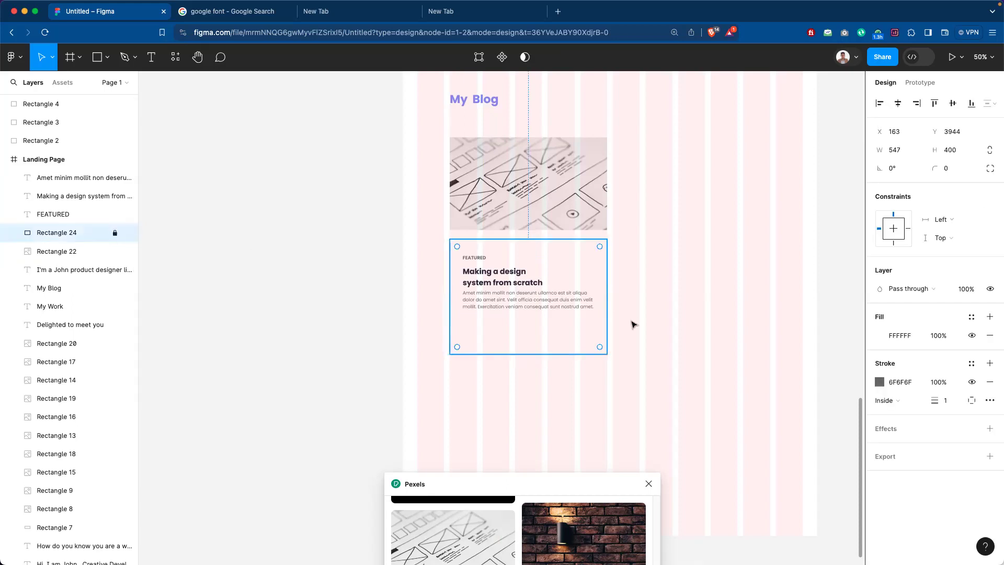
click(622, 242)
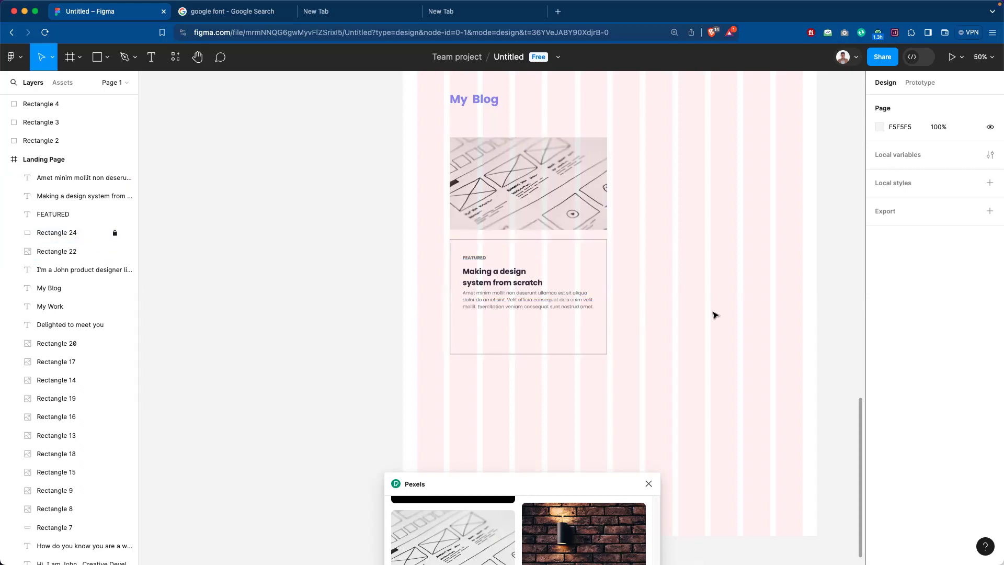
Space out the card's text by moving the paragraph down to about Y 4166 and the heading to about Y 4069.
drag(497, 249, 500, 311)
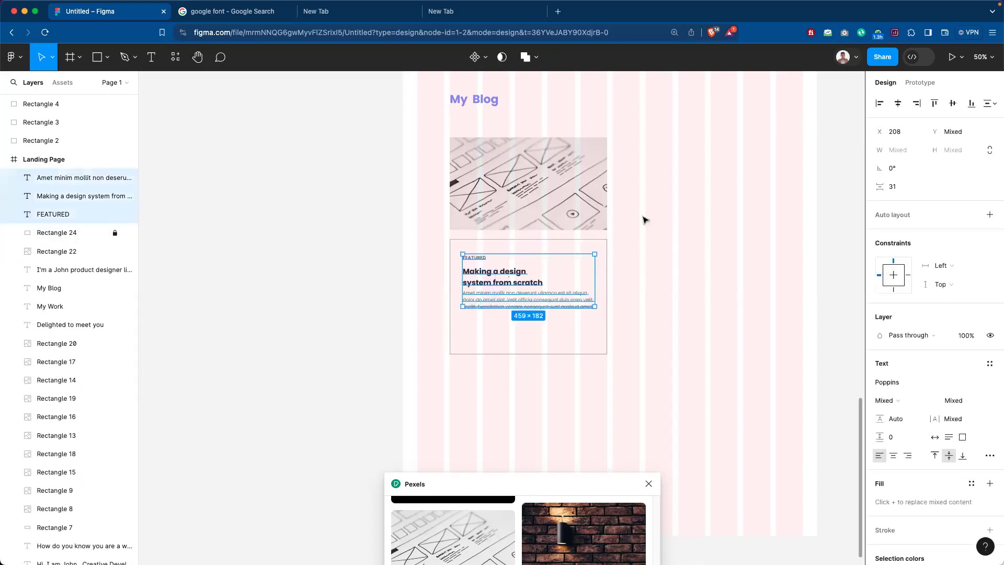
click(756, 299)
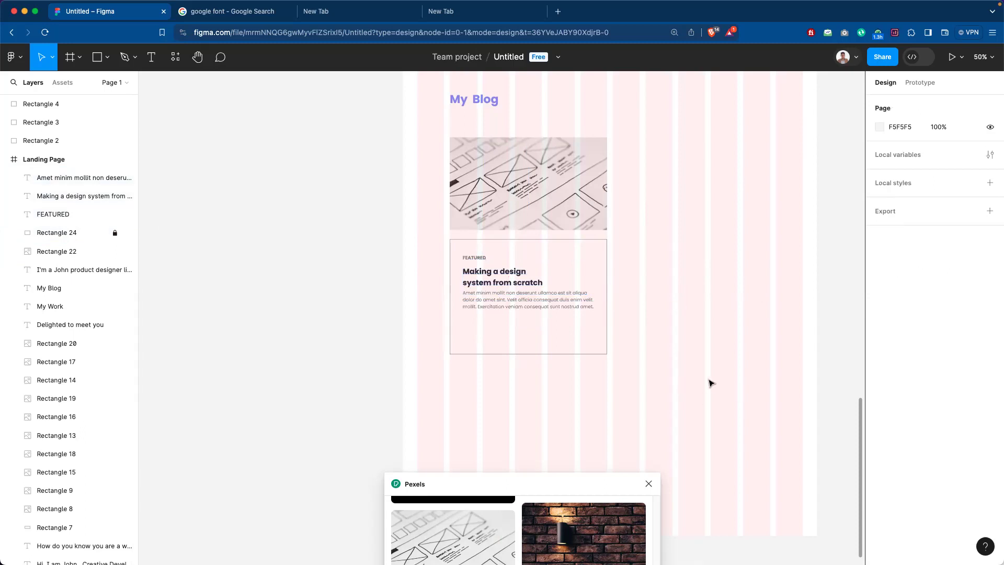
drag(516, 306, 518, 317)
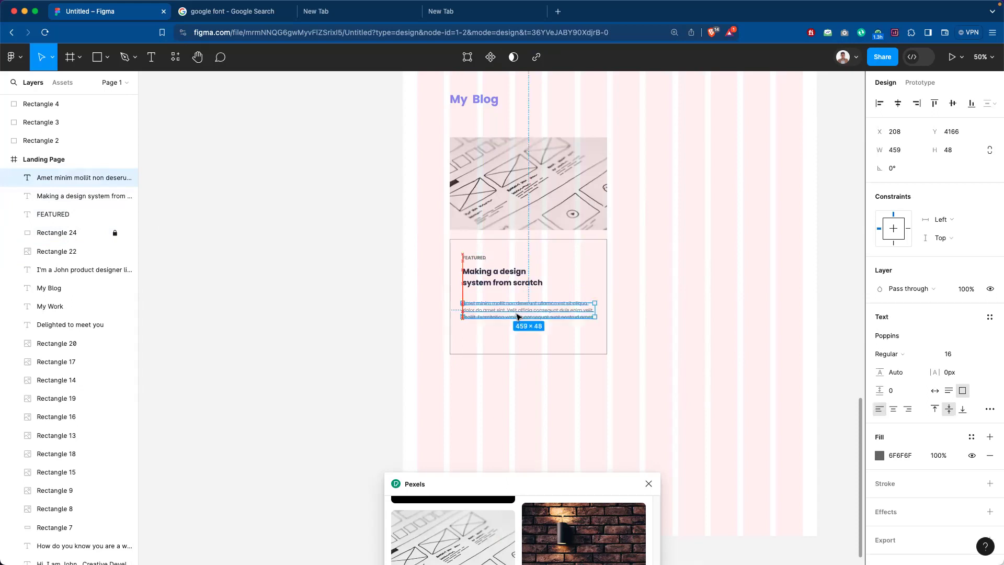
click(547, 270)
drag(509, 285, 509, 286)
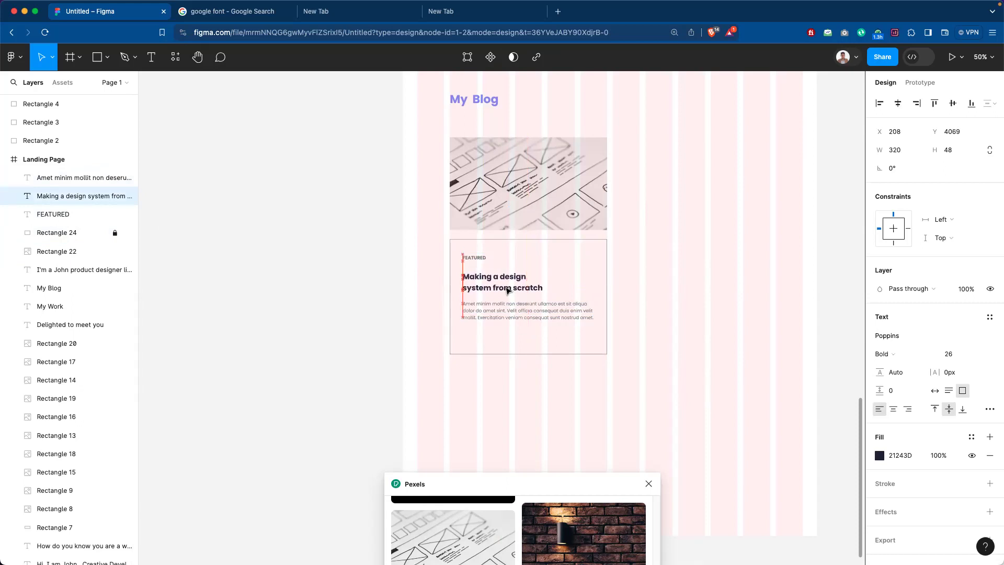
click(586, 266)
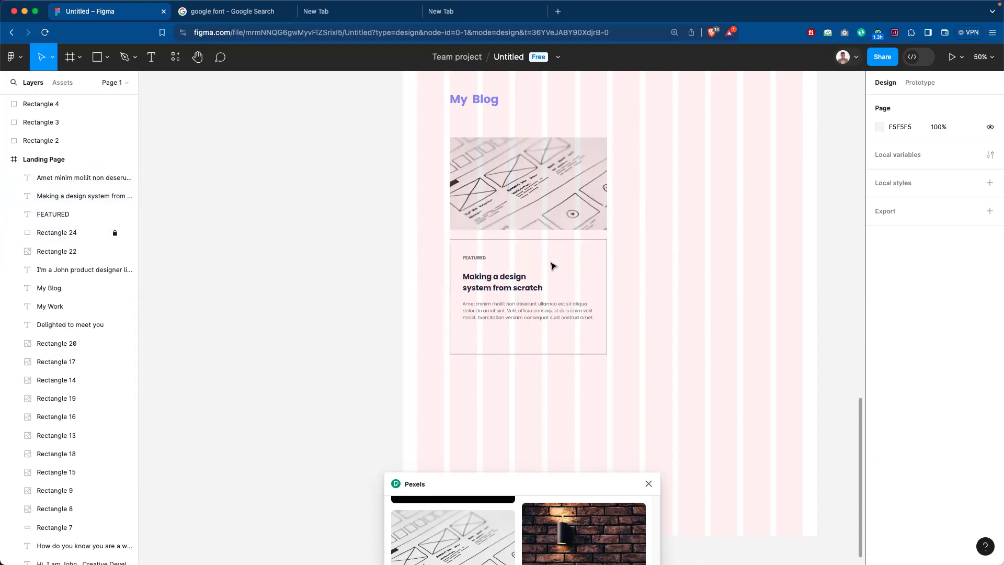
Duplicate the FEATURED label straight down below the paragraph, at about Y 4254, and replace the copy's text with "Lern More".
click(482, 262)
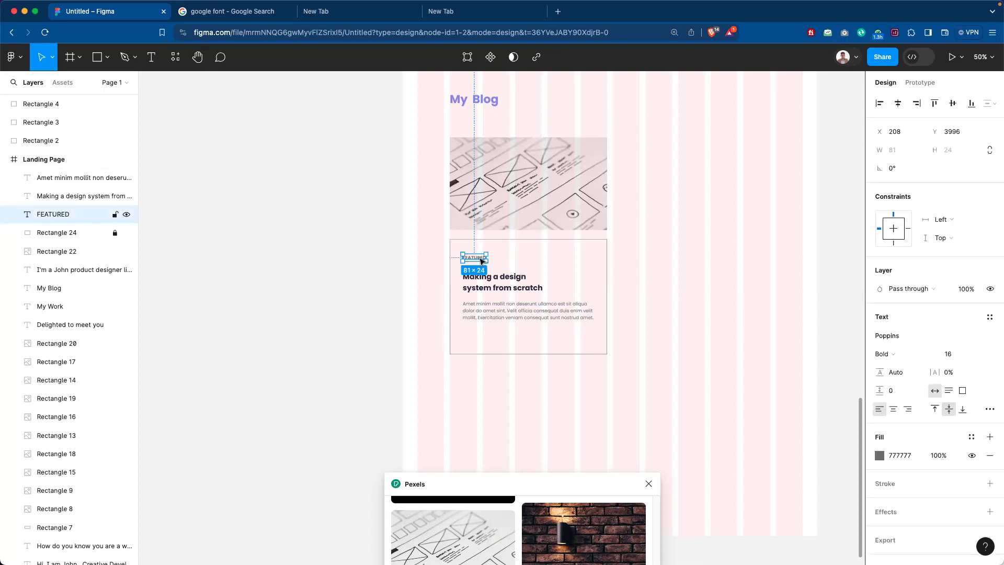
drag(480, 260, 479, 332)
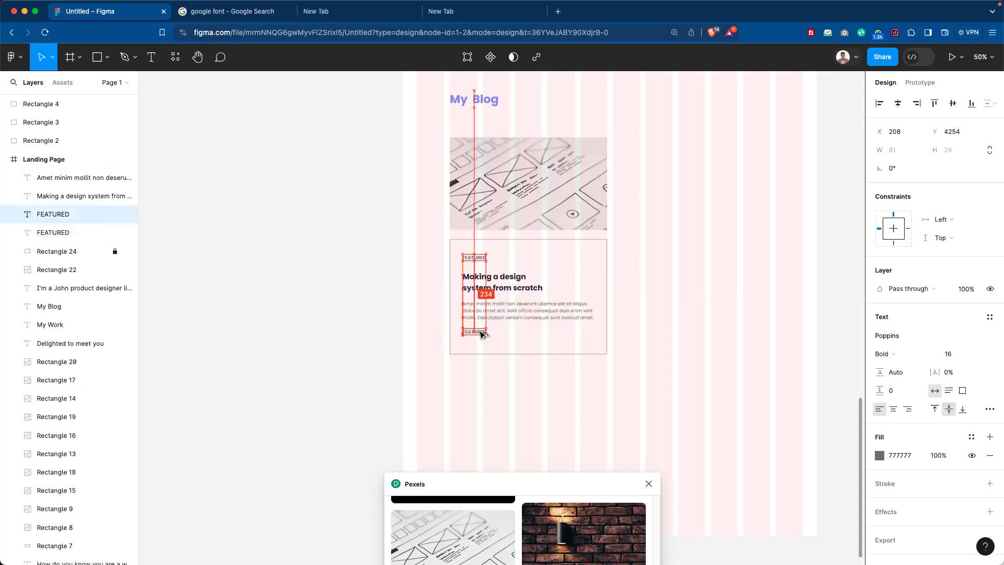
key(Escape)
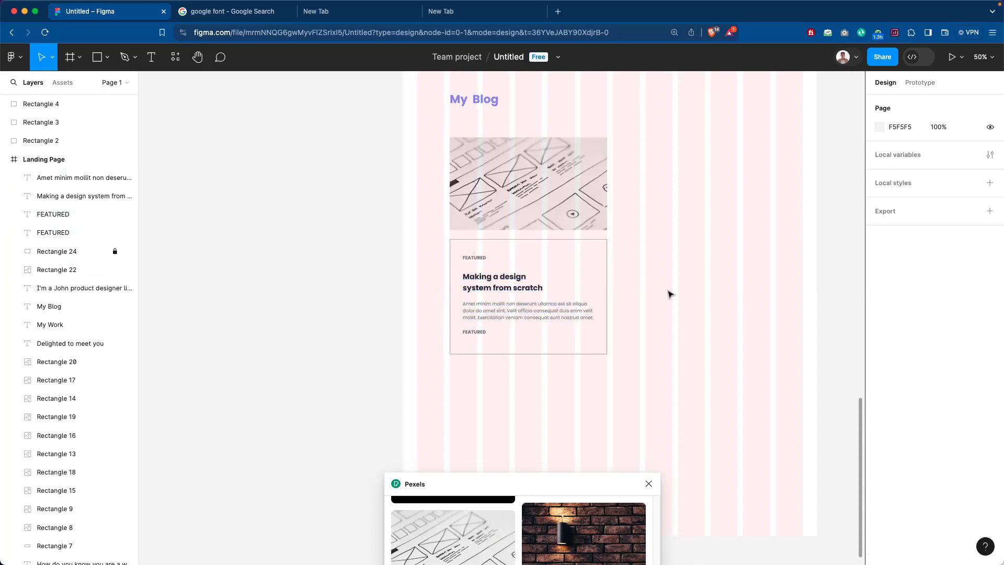
click(481, 332)
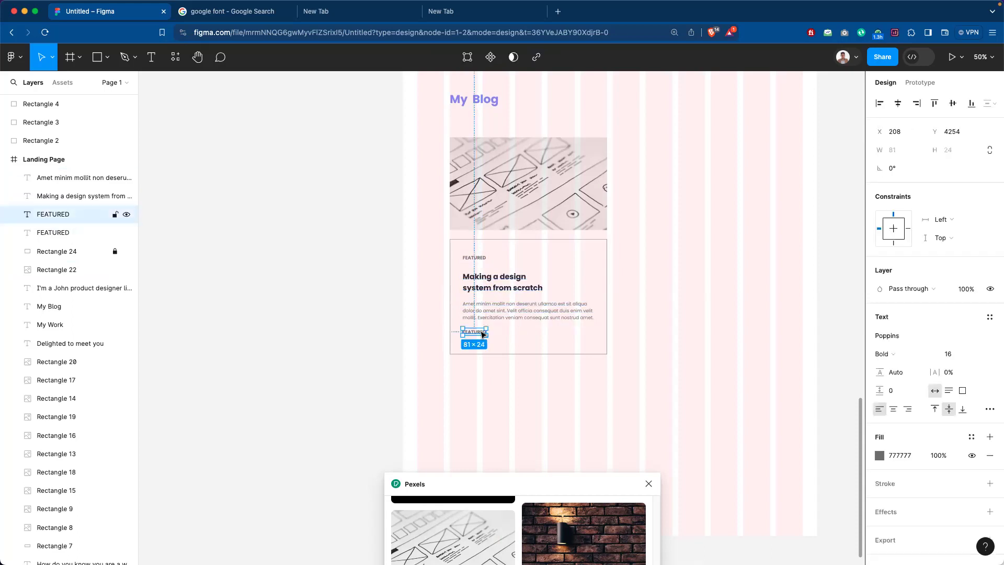
double_click(479, 332)
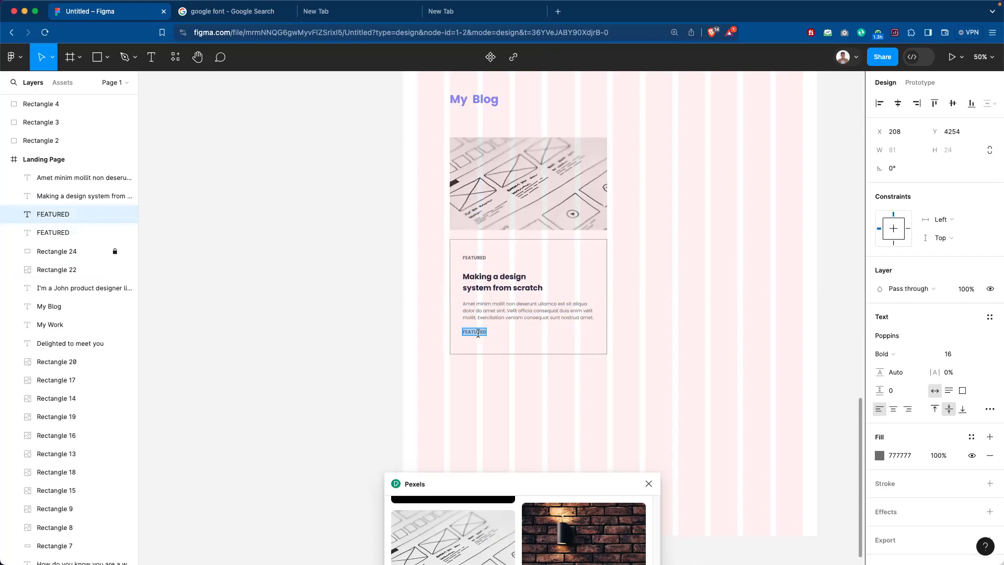
text(a)
key(BackSpace)
text(Lern More)
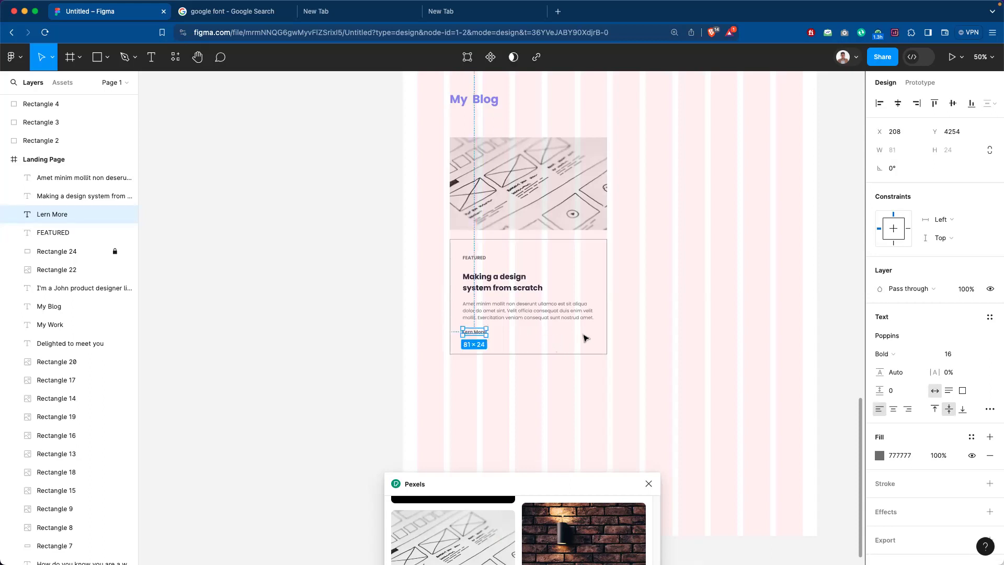
click(654, 332)
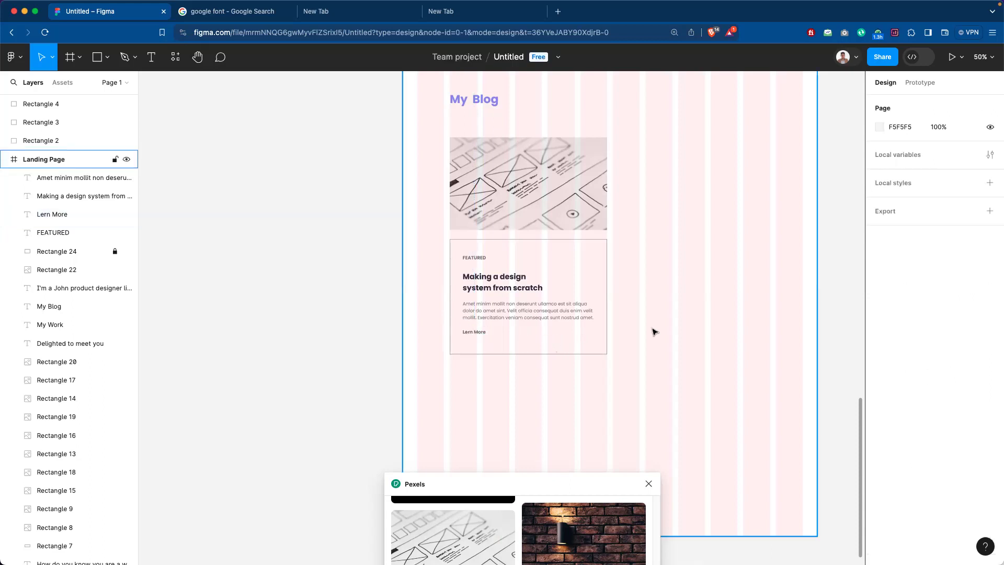
Correct the link text below the paragraph to read "Learn More".
key(shift+0)
click(462, 350)
double_click(436, 348)
click(433, 345)
text(a)
key(Escape)
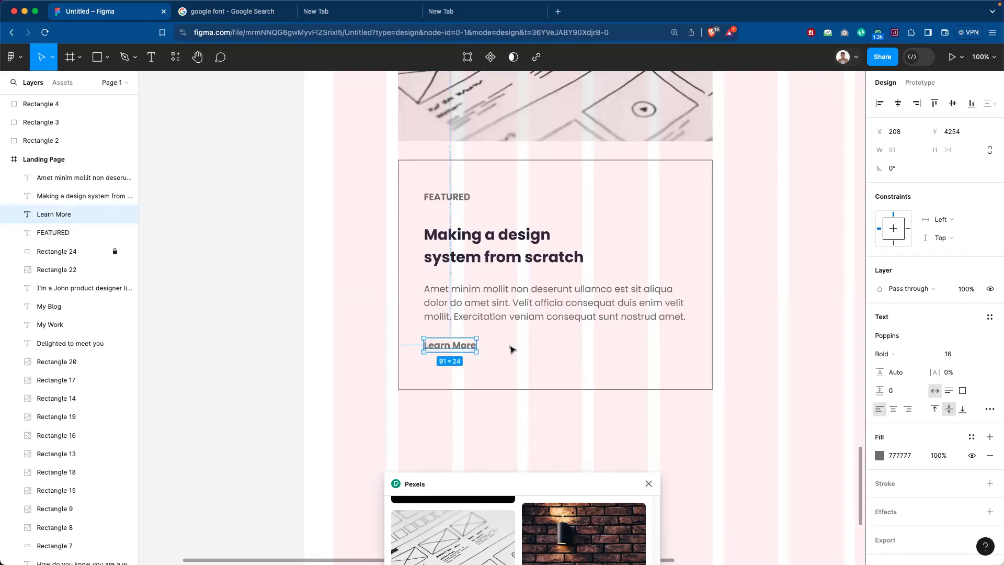
click(512, 349)
Set the Learn More text to Medium weight and give it the document's purple color 878CFF.
click(468, 348)
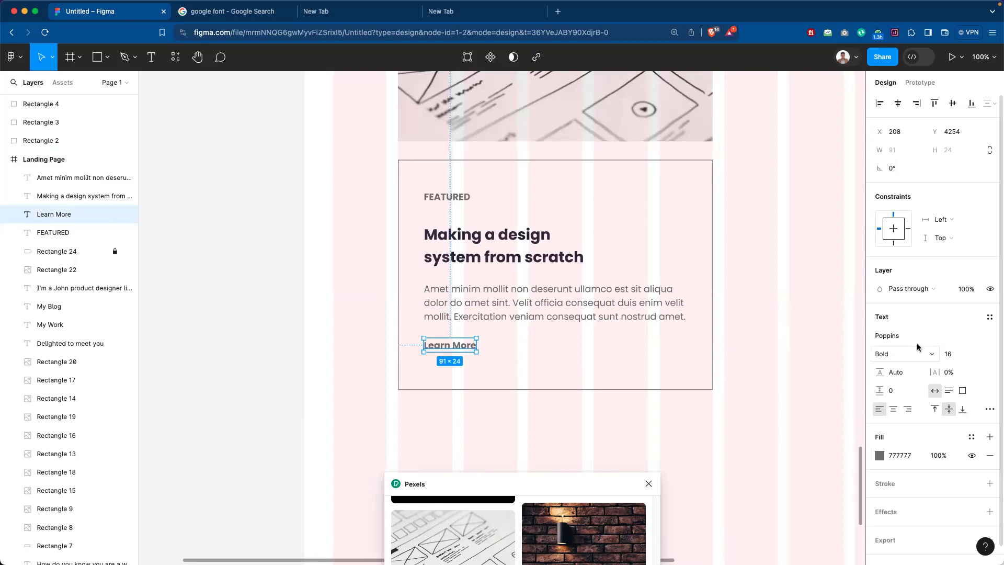
click(924, 361)
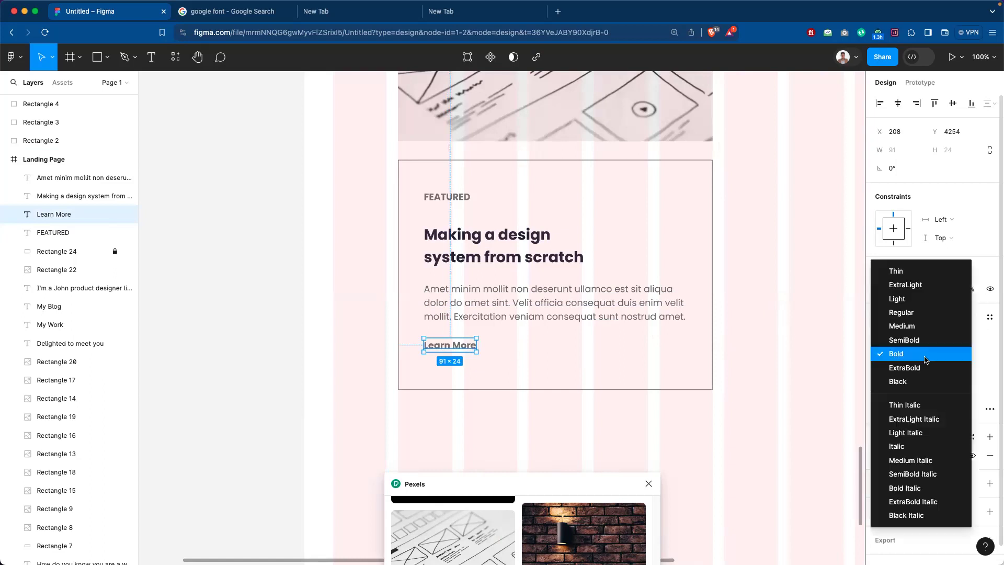
click(916, 331)
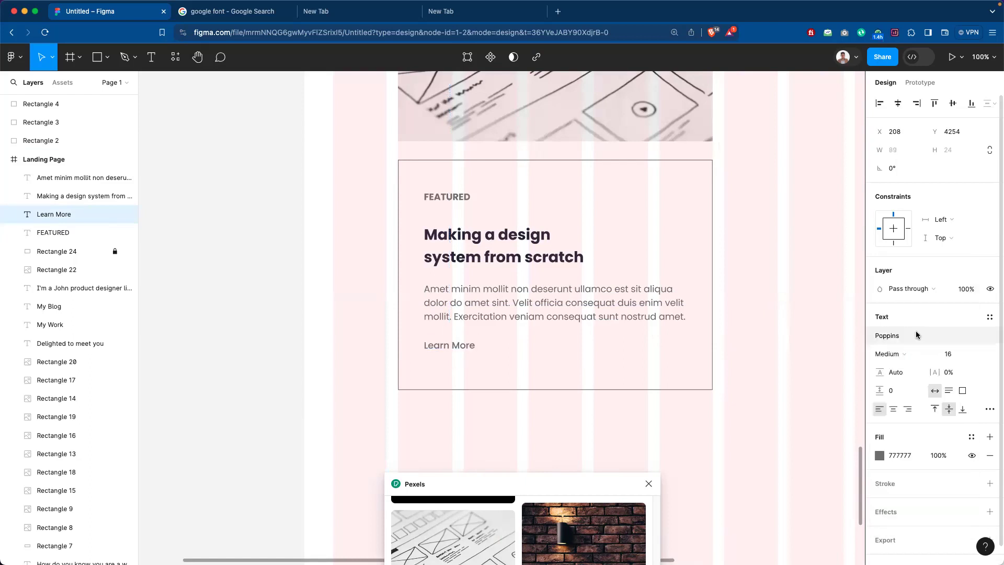
click(880, 456)
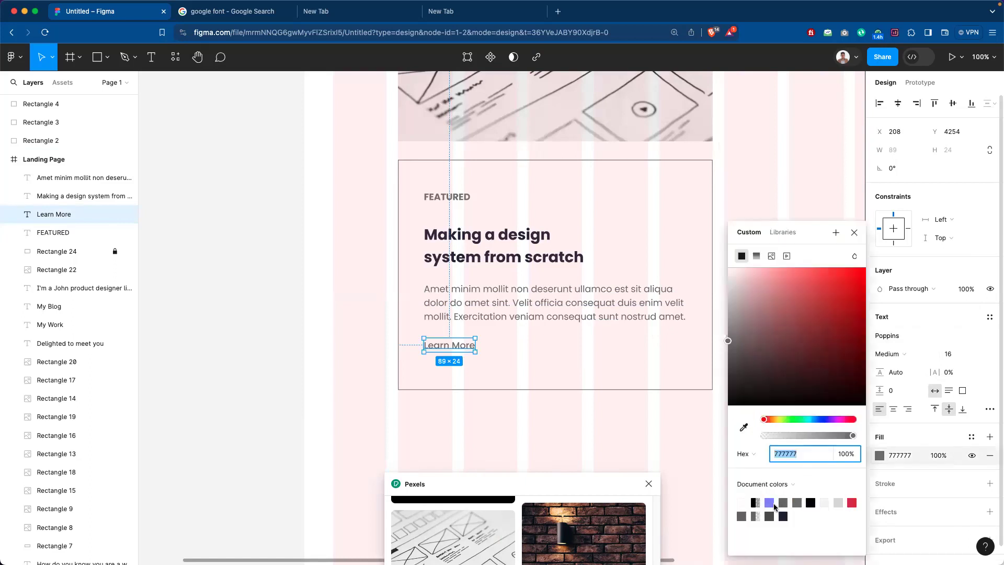
click(771, 503)
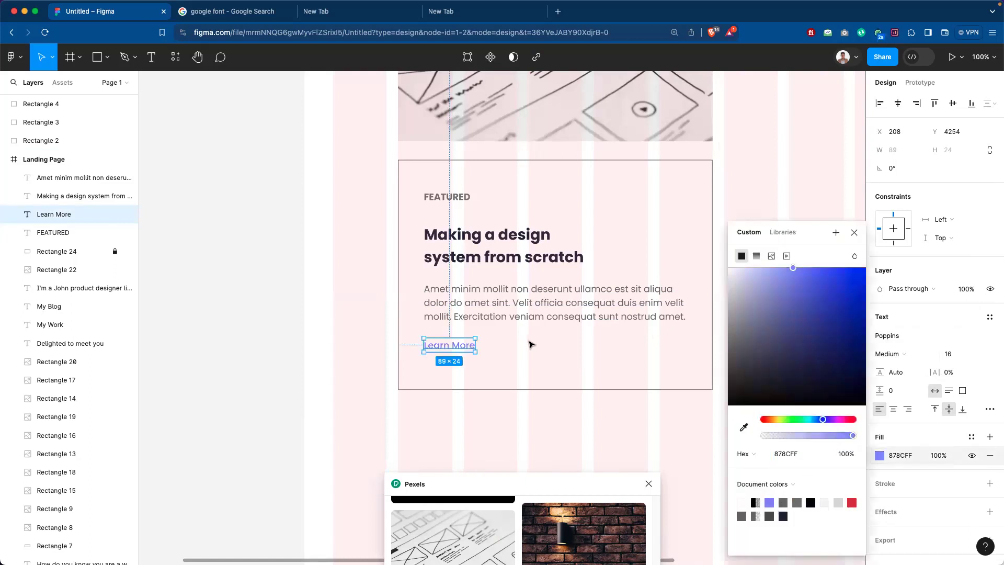
Underline the Learn More text using the text decoration setting.
click(445, 347)
click(446, 348)
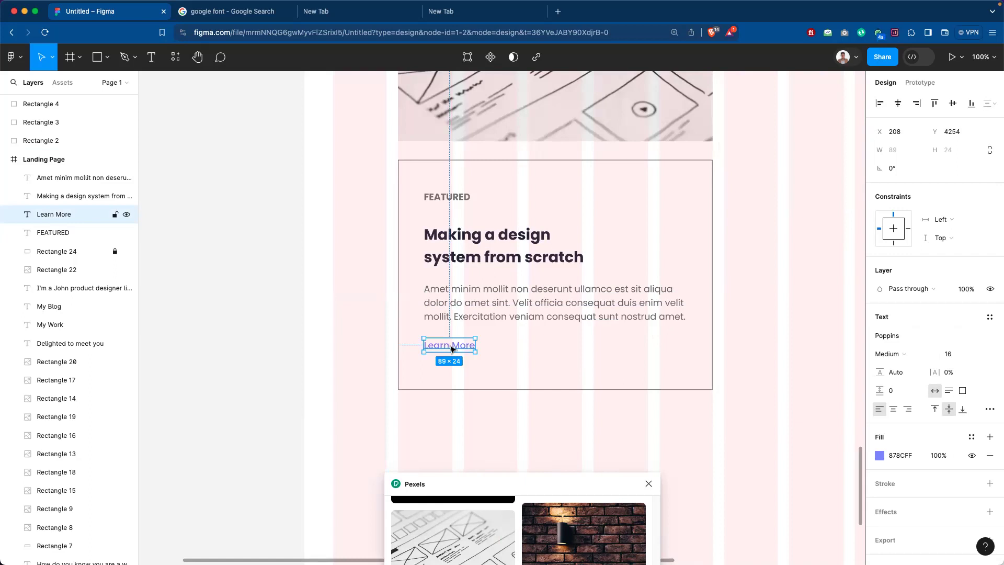
click(989, 409)
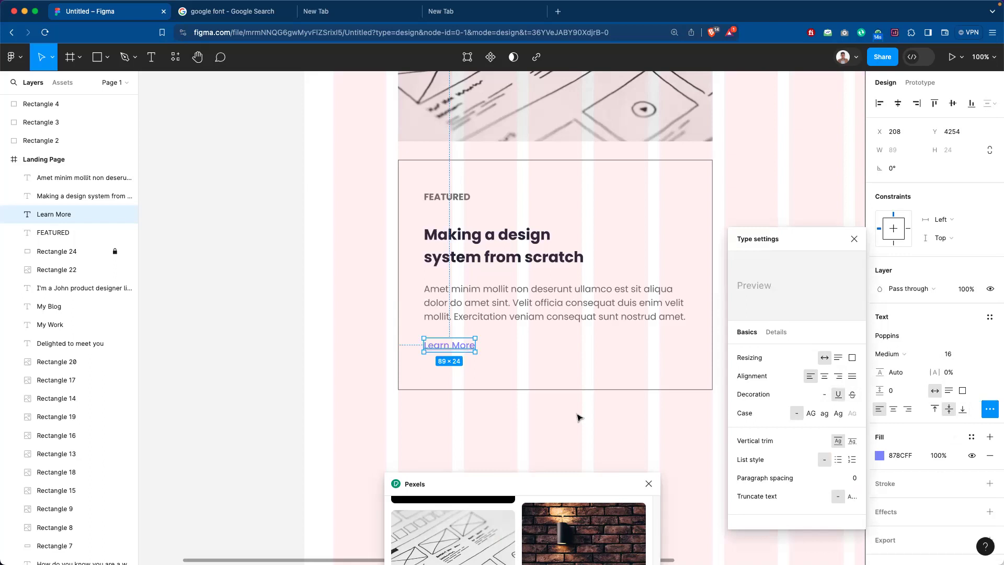
click(530, 375)
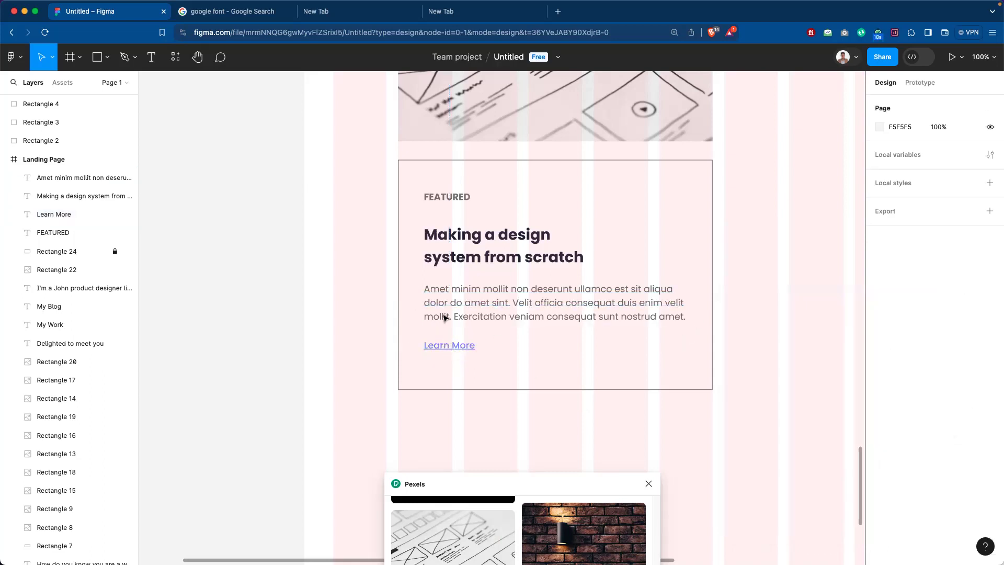
Select the FEATURED label, heading, paragraph and Learn More link together and align their left edges.
drag(460, 182, 442, 349)
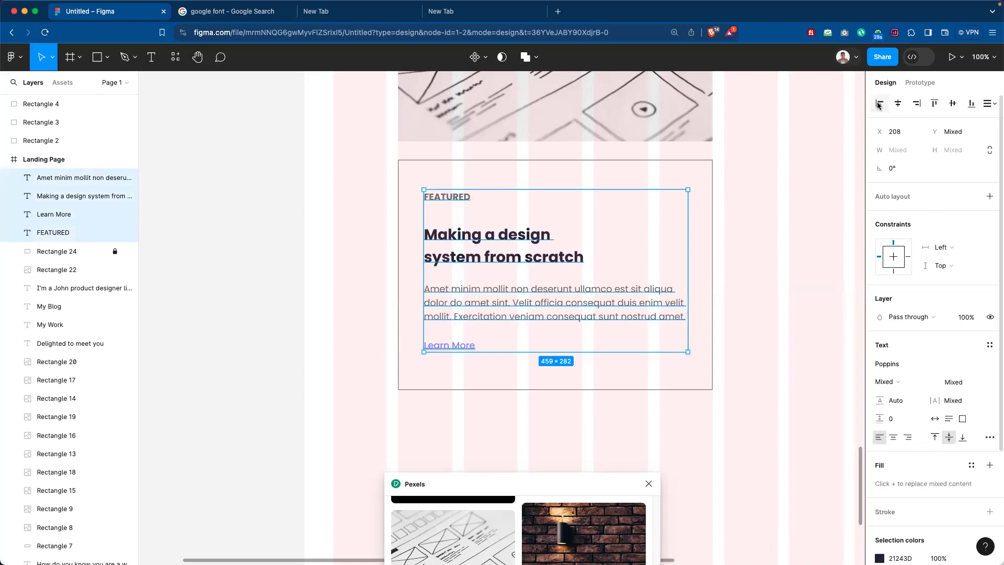
click(767, 283)
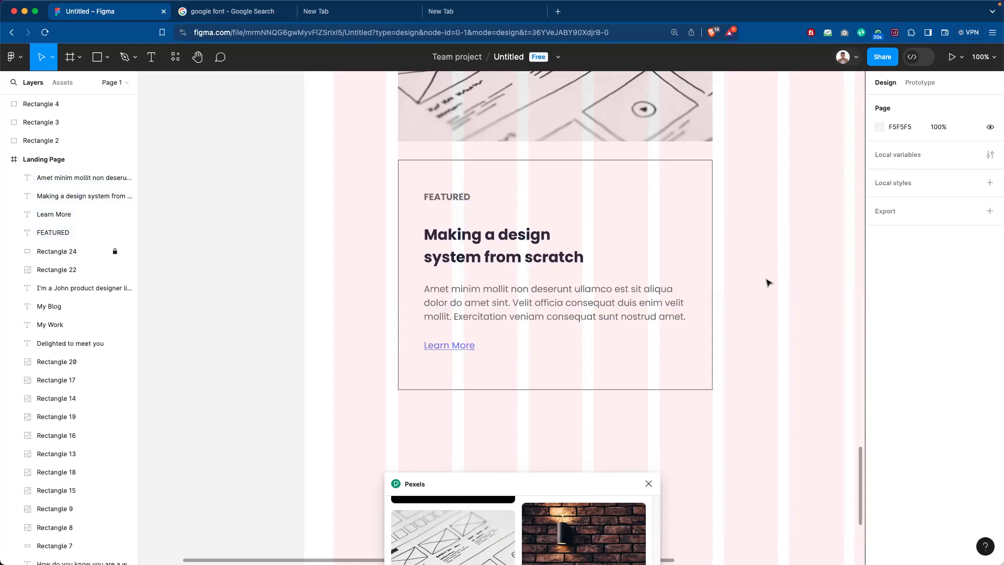
key(minus)
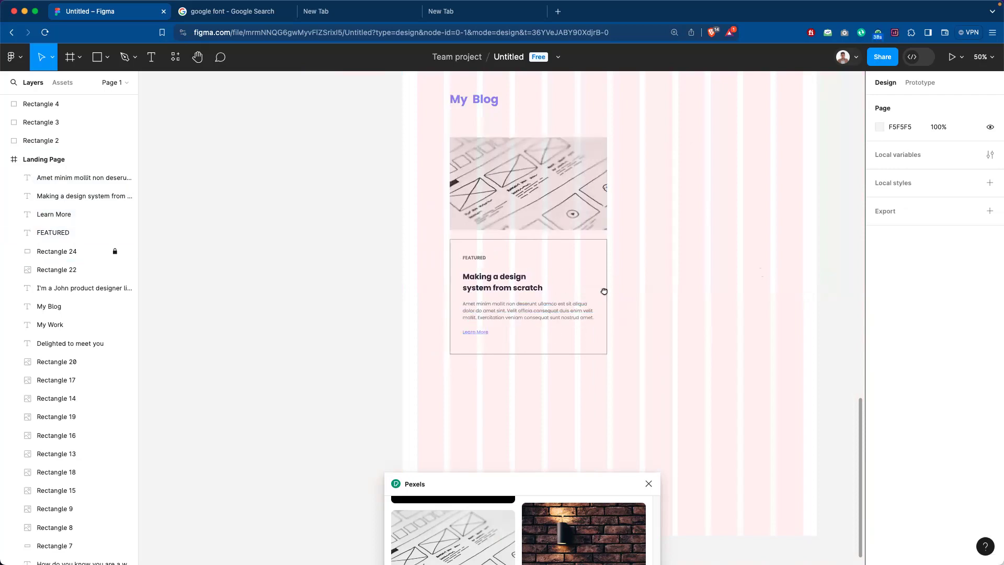
scroll(521, 284, up, 2)
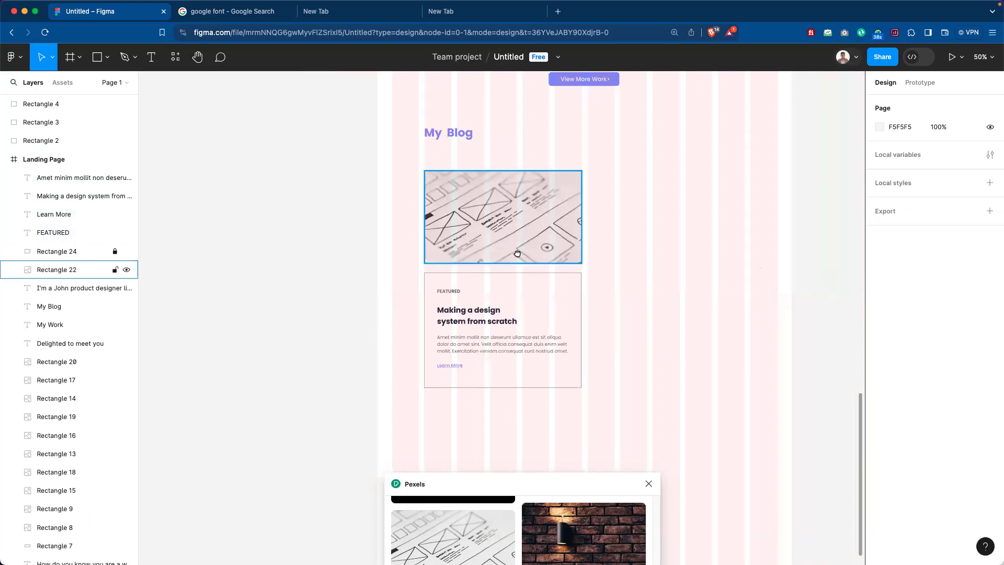
scroll(679, 240, up, 3)
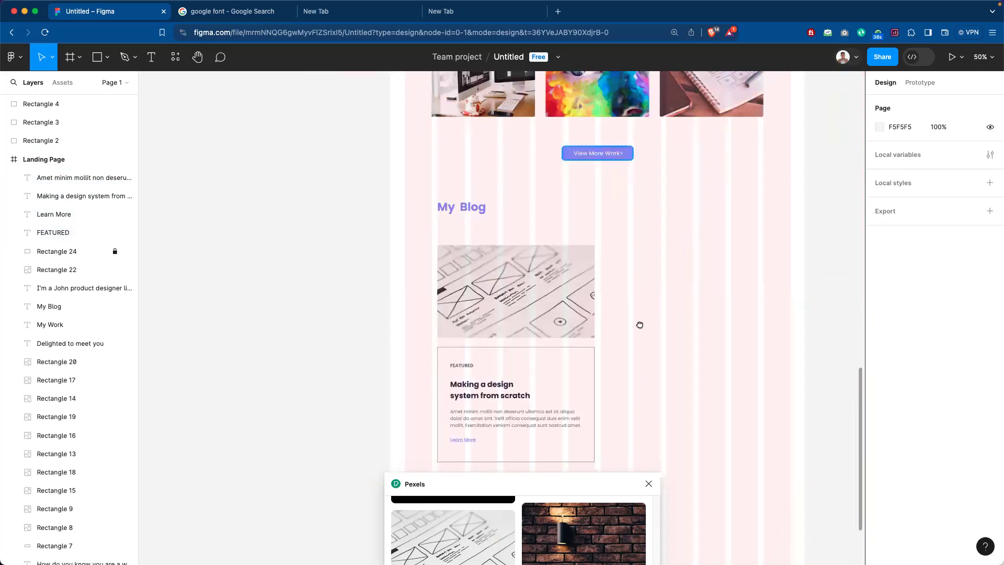
scroll(665, 233, down, 3)
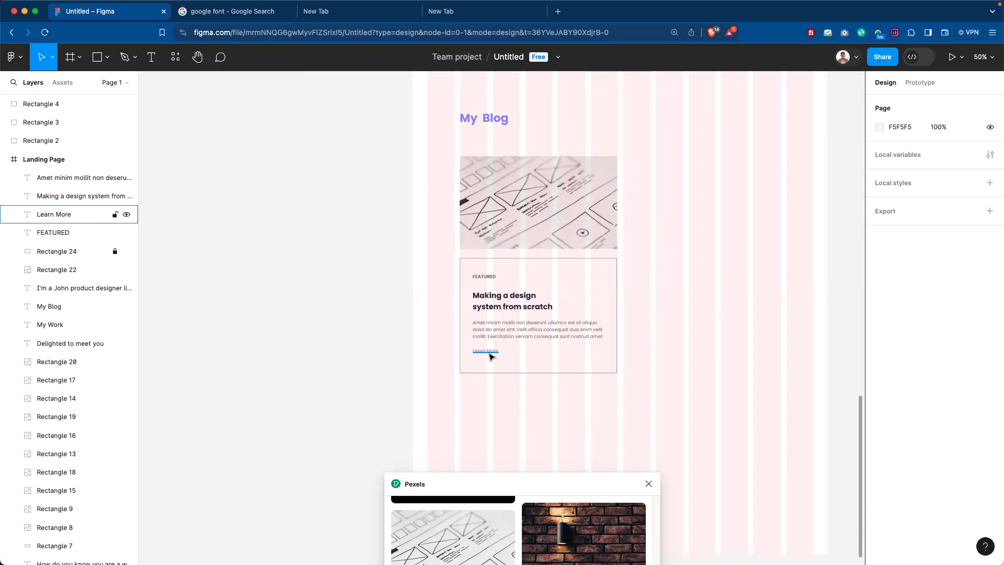
key(shift+0)
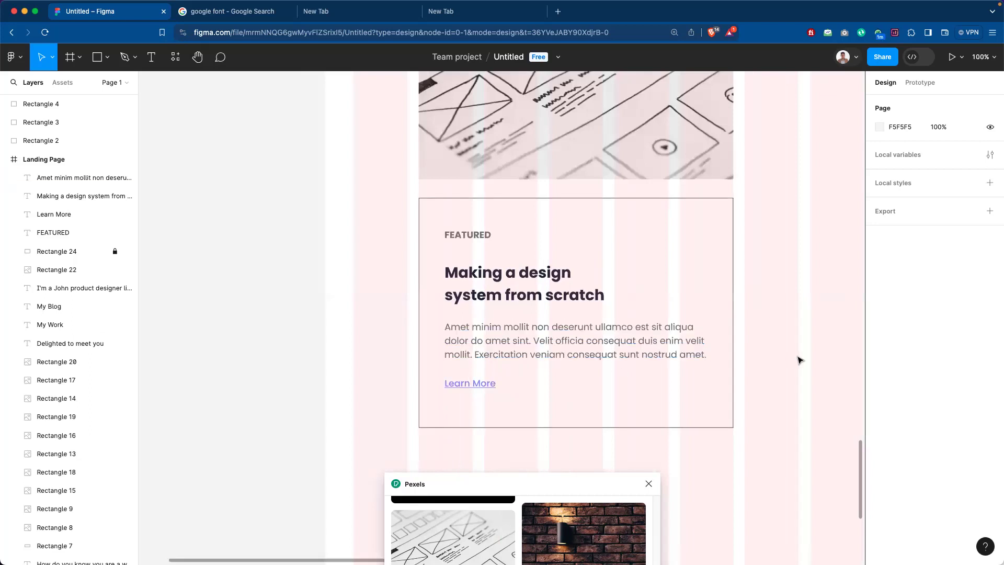
drag(661, 417, 627, 418)
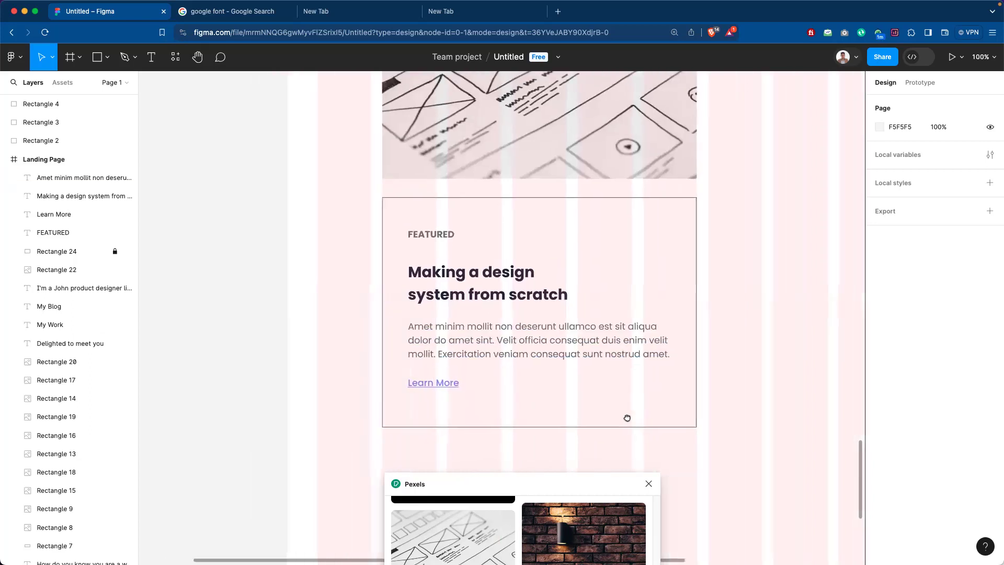
key(minus)
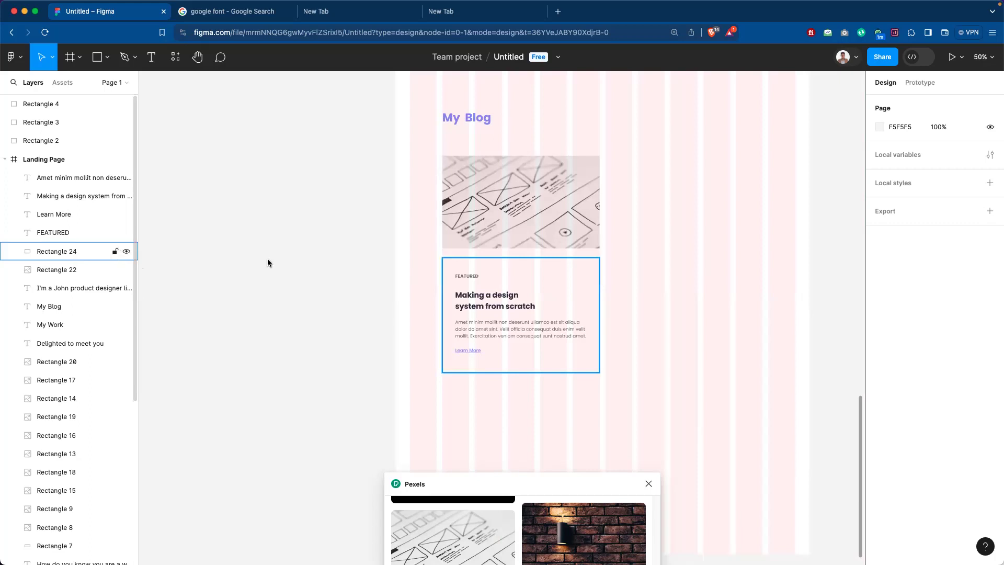
Unlock the outline rectangle around the featured card's text and hide its FFFFFF fill.
click(600, 261)
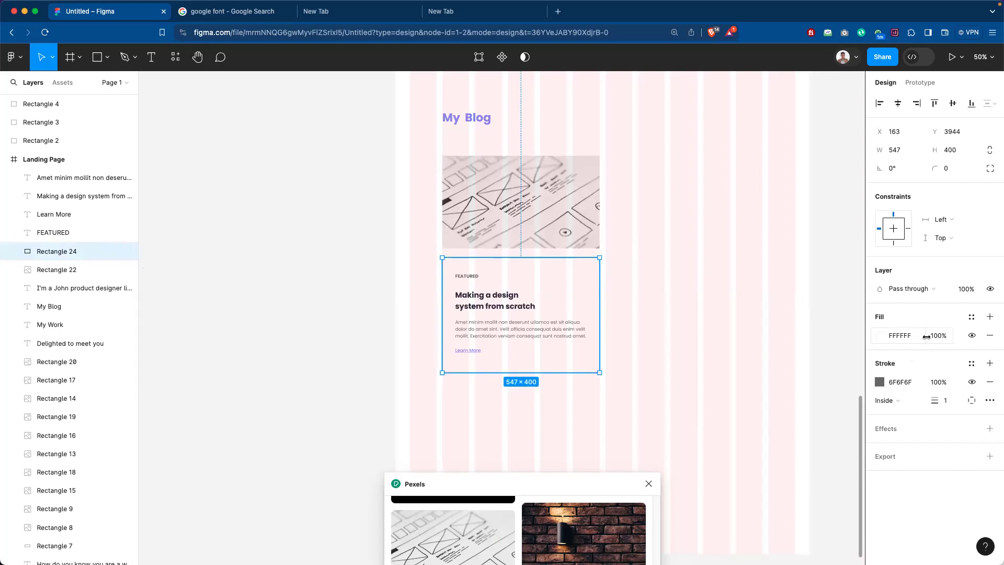
click(973, 337)
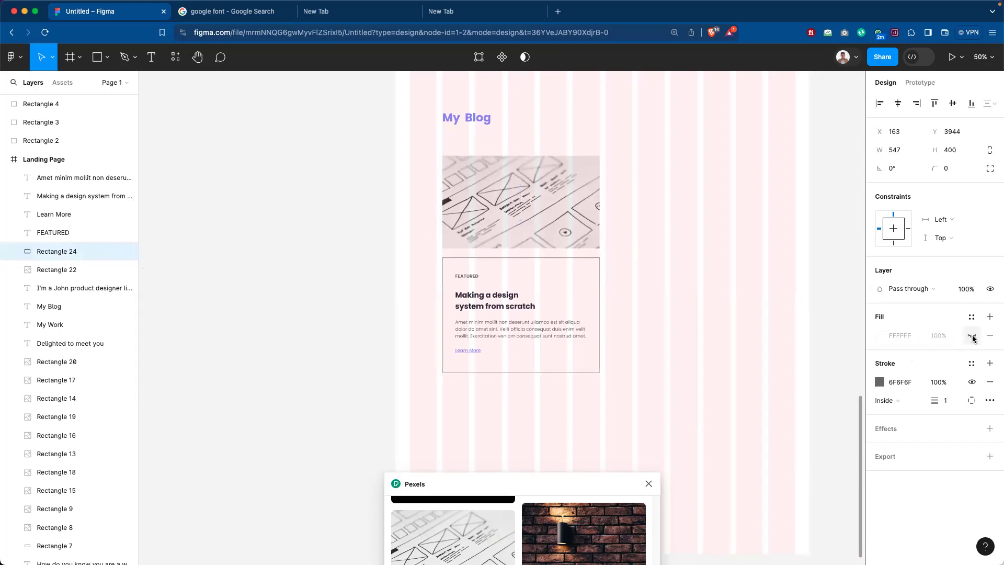
click(973, 336)
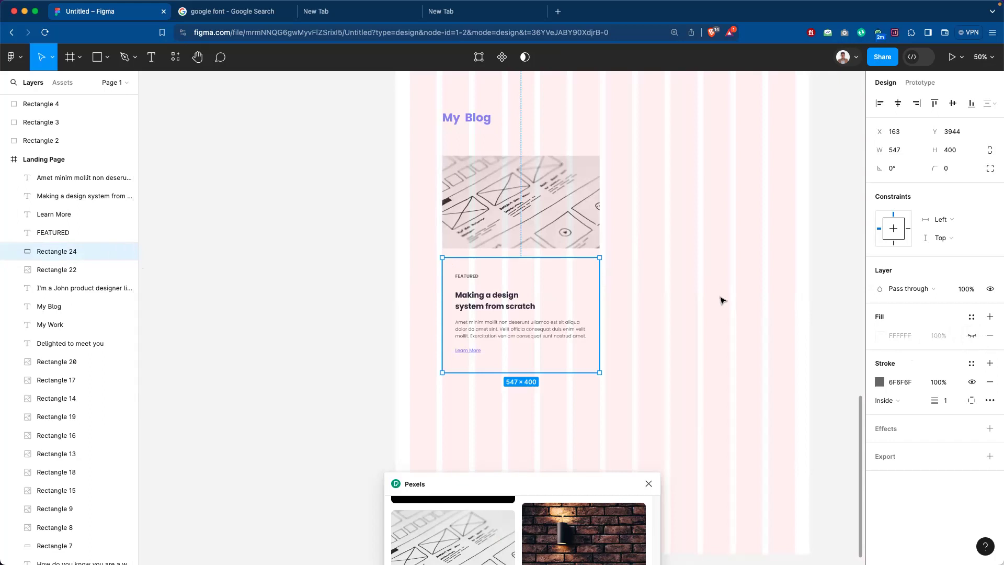
click(603, 284)
drag(601, 283, 573, 288)
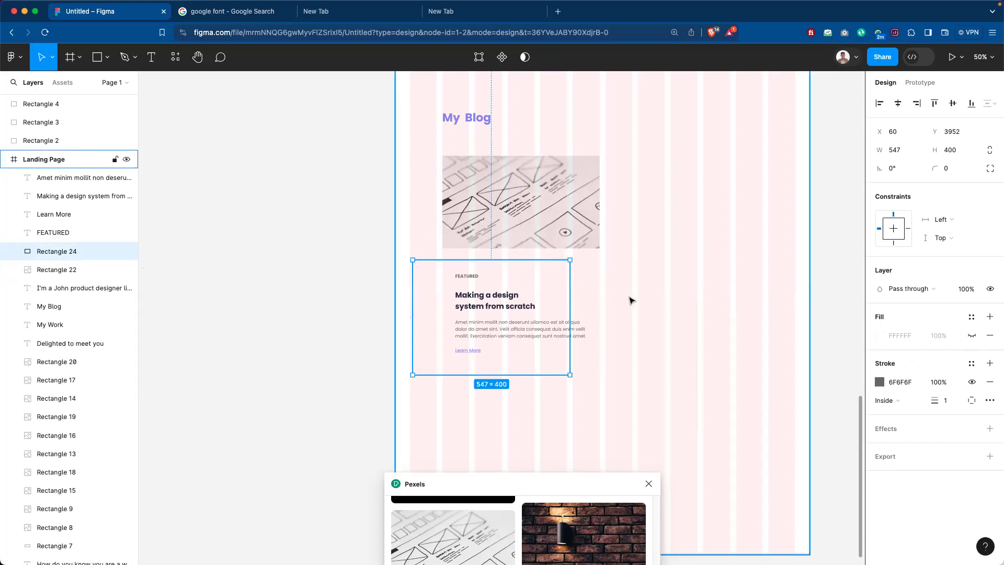
click(659, 285)
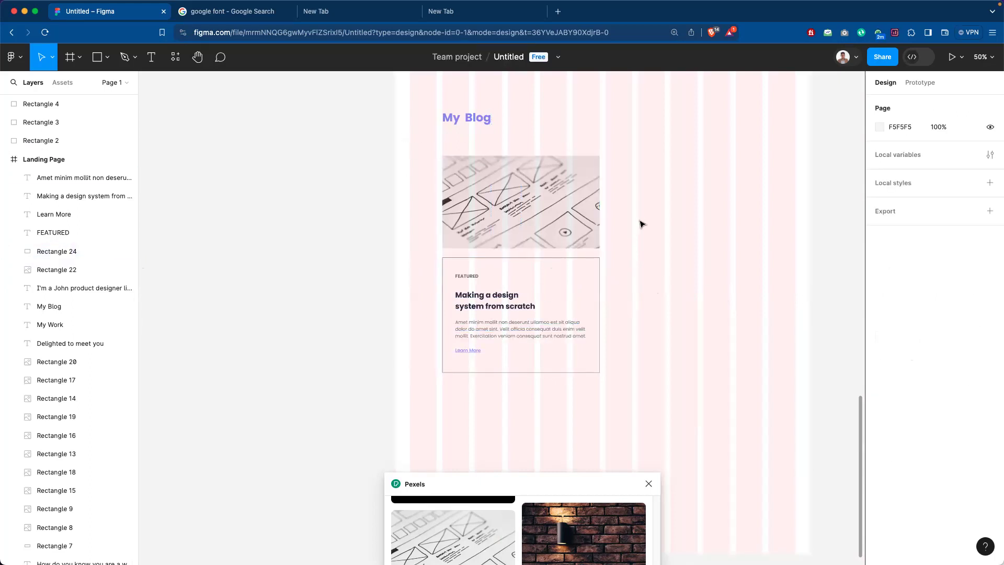
Select the image above the featured card and search Pexels for "blog", with the plugin window moved clear of the card.
click(550, 190)
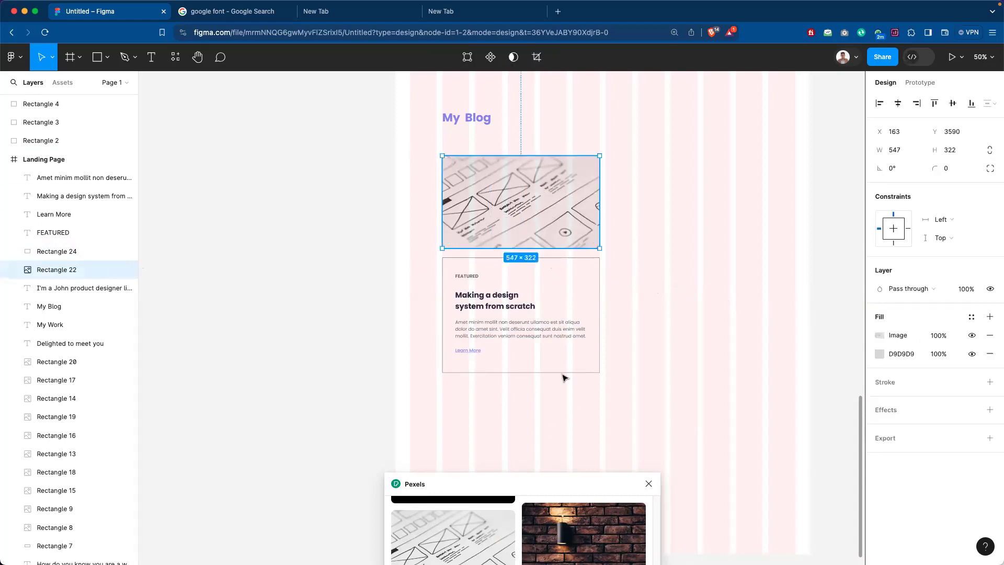
drag(585, 477, 755, 386)
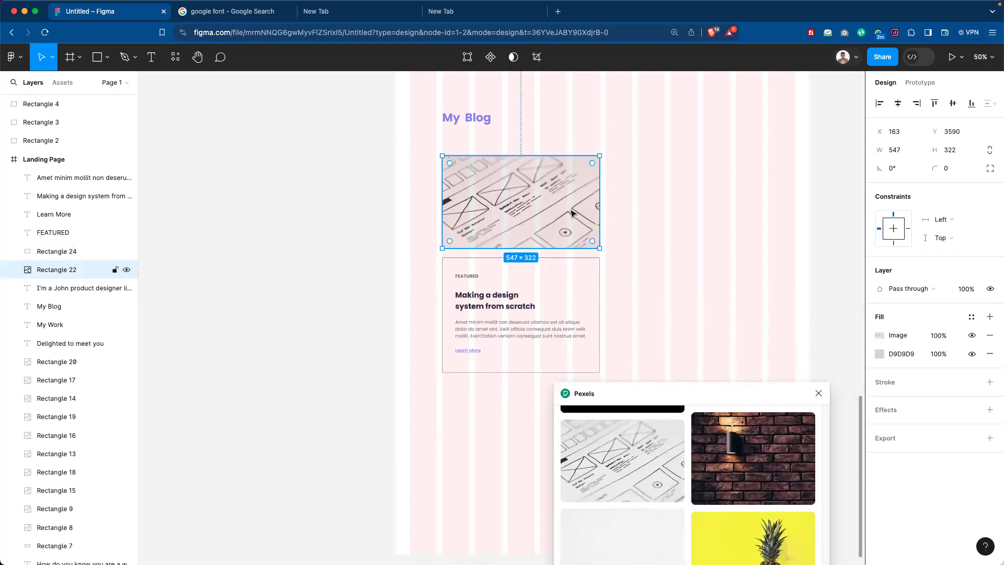
scroll(752, 460, down, 5)
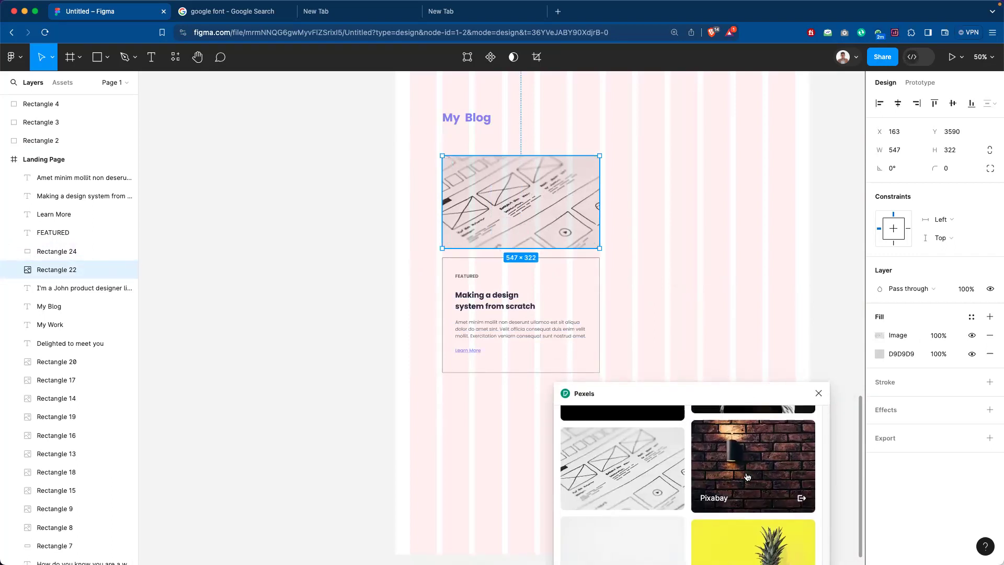
scroll(747, 477, up, 10)
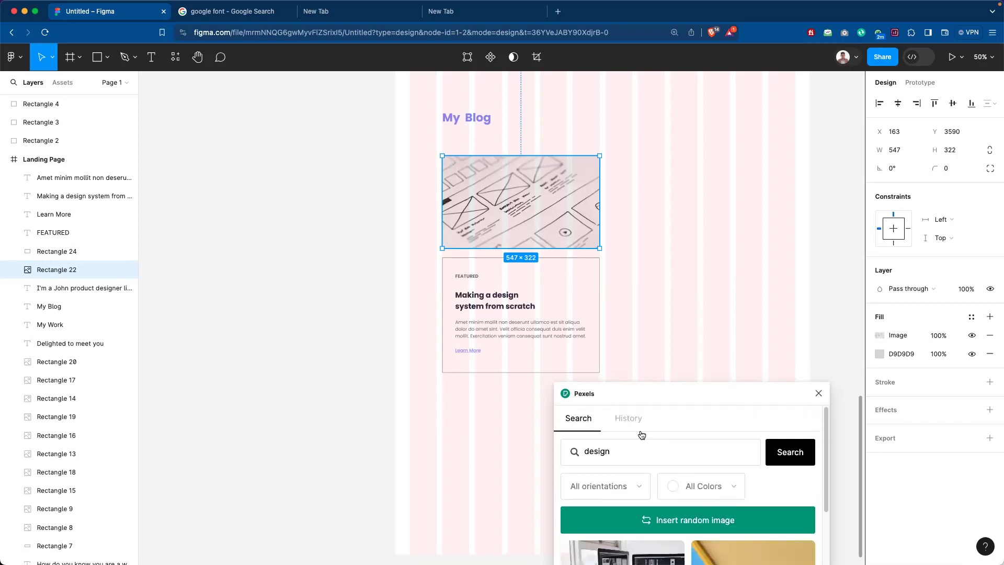
drag(628, 453, 583, 451)
text(blog)
key(Return)
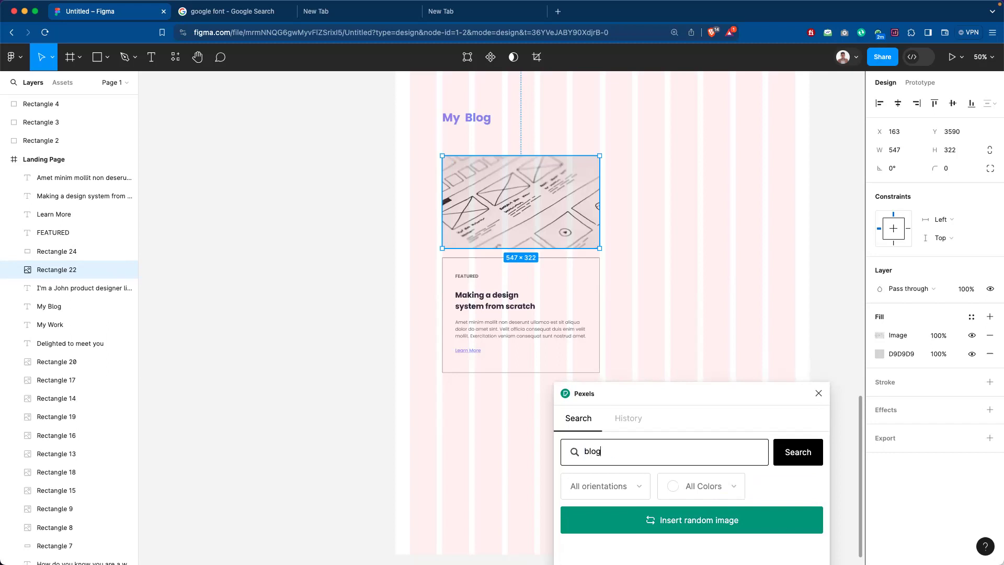
drag(723, 397, 794, 226)
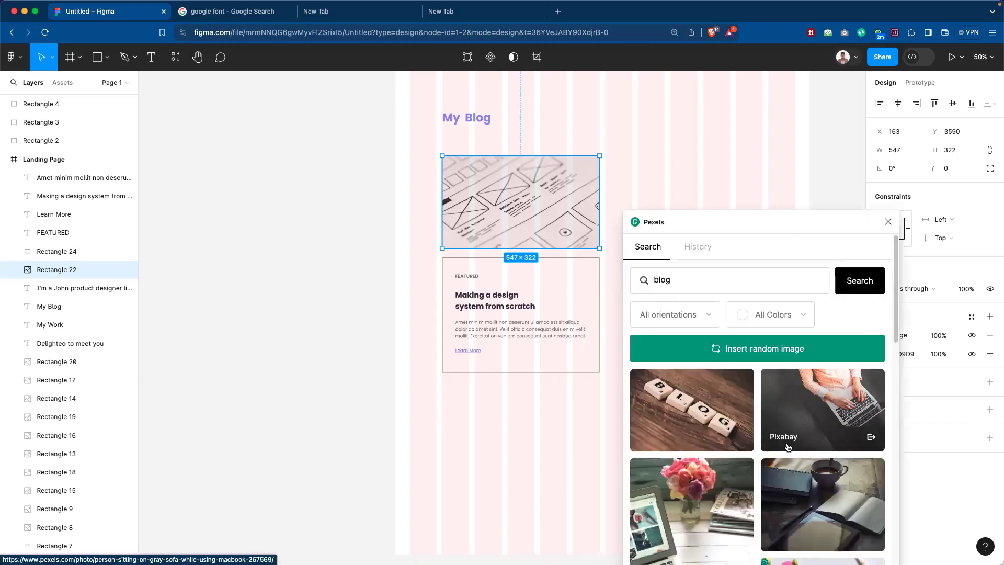
Fill the selected blog image with the Pexels photo of a hand writing on a Weekly Planner tablet.
scroll(788, 447, down, 2)
scroll(788, 447, down, 6)
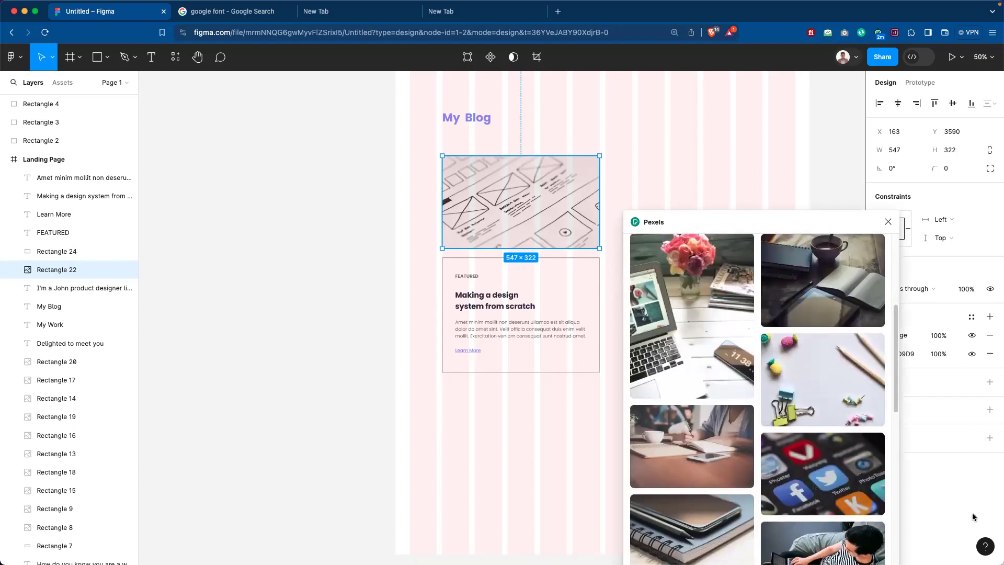
scroll(794, 461, down, 8)
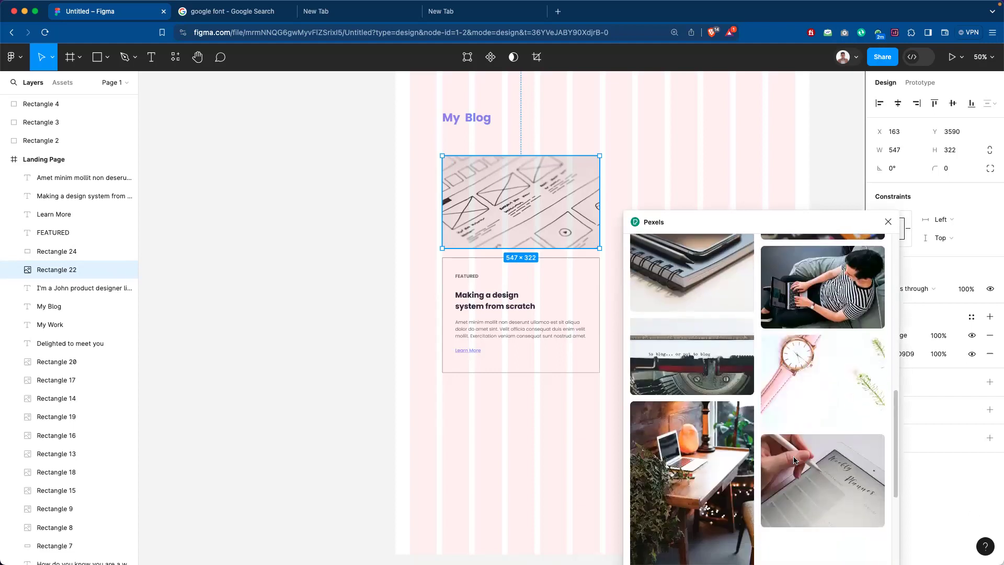
scroll(779, 463, down, 6)
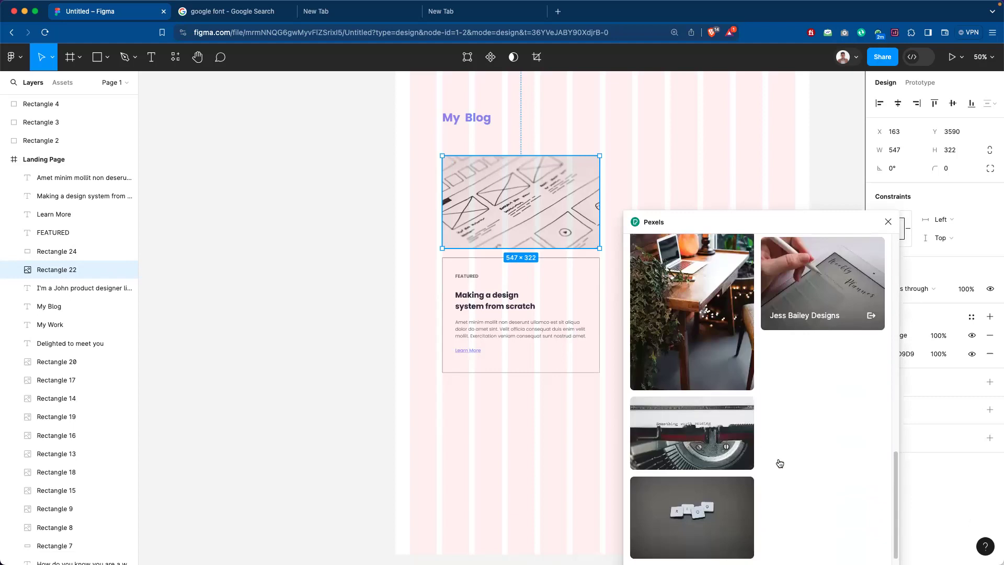
scroll(779, 462, up, 8)
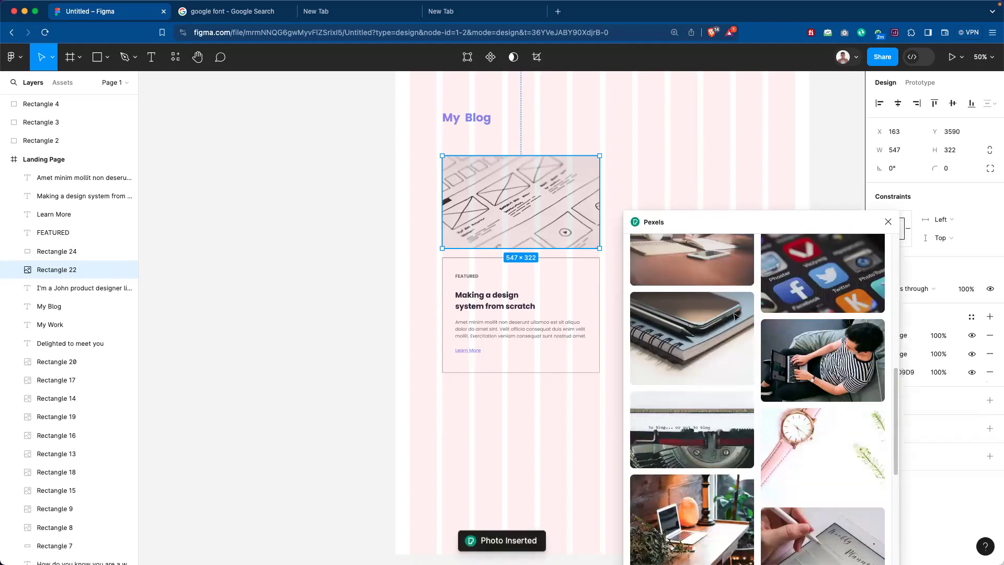
click(672, 172)
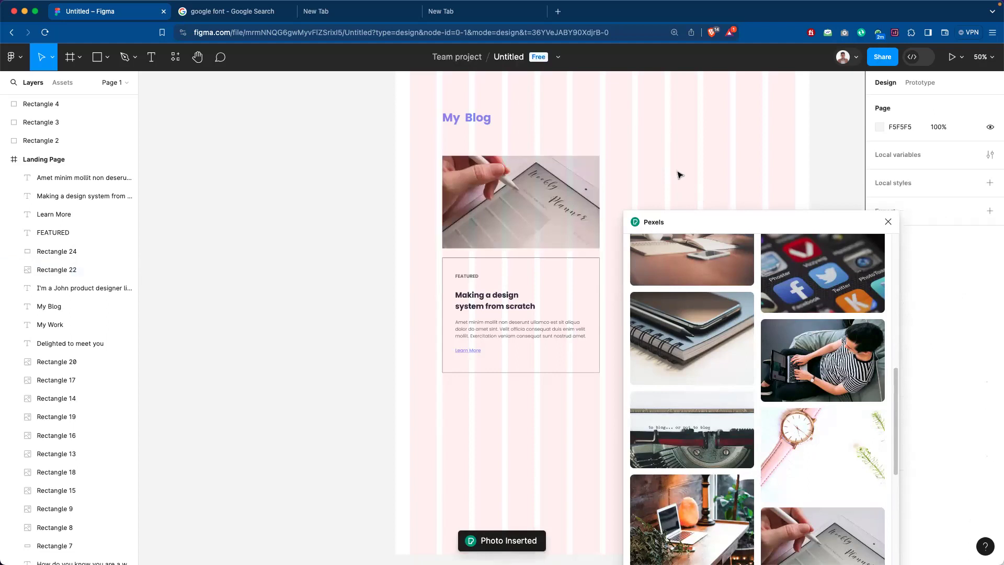
Fill the blog image with the Pexels photo of a person typing on a laptop, and move the plugin window out of the way.
click(573, 218)
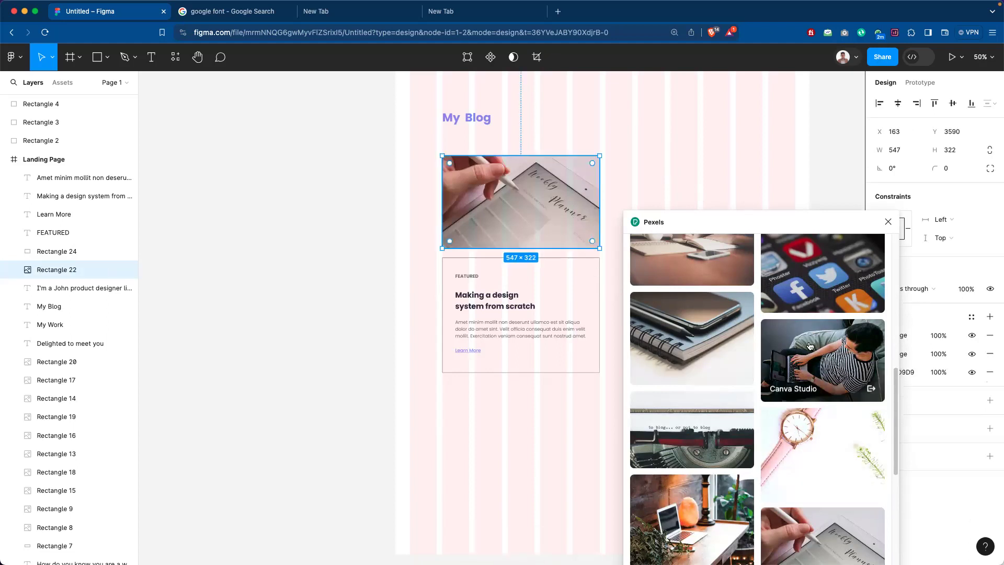
scroll(687, 509, down, 2)
scroll(687, 509, up, 10)
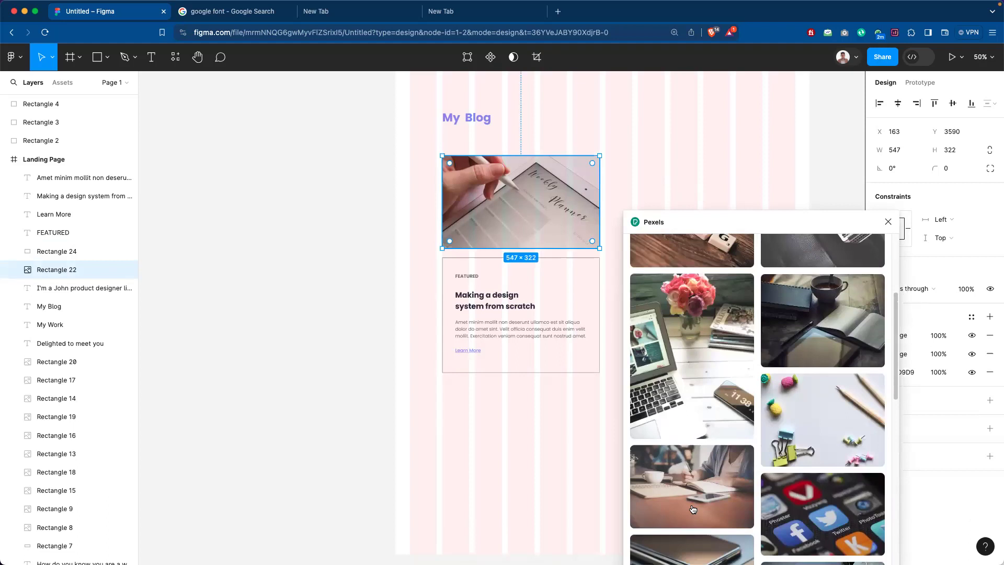
click(816, 373)
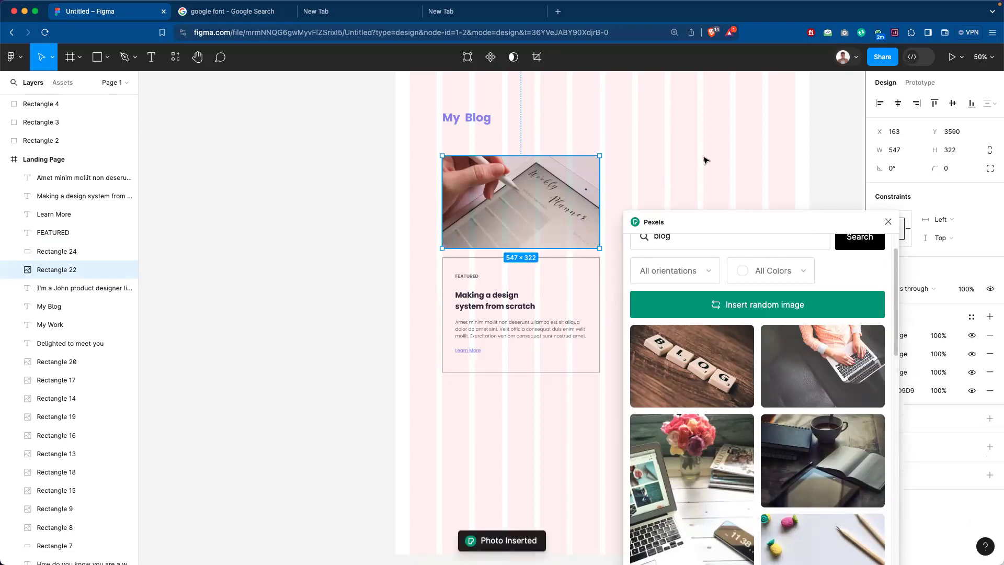
click(690, 169)
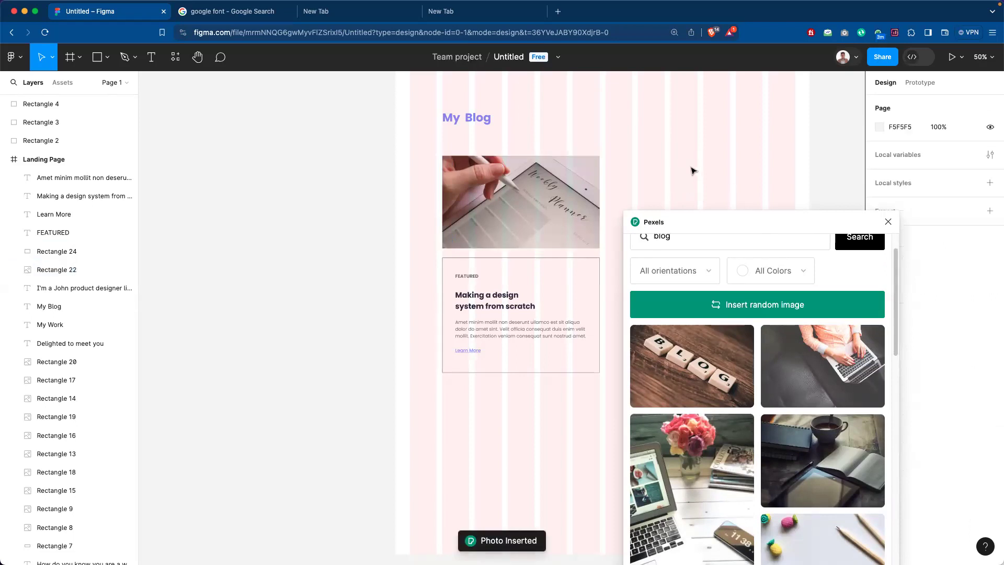
drag(745, 222, 708, 511)
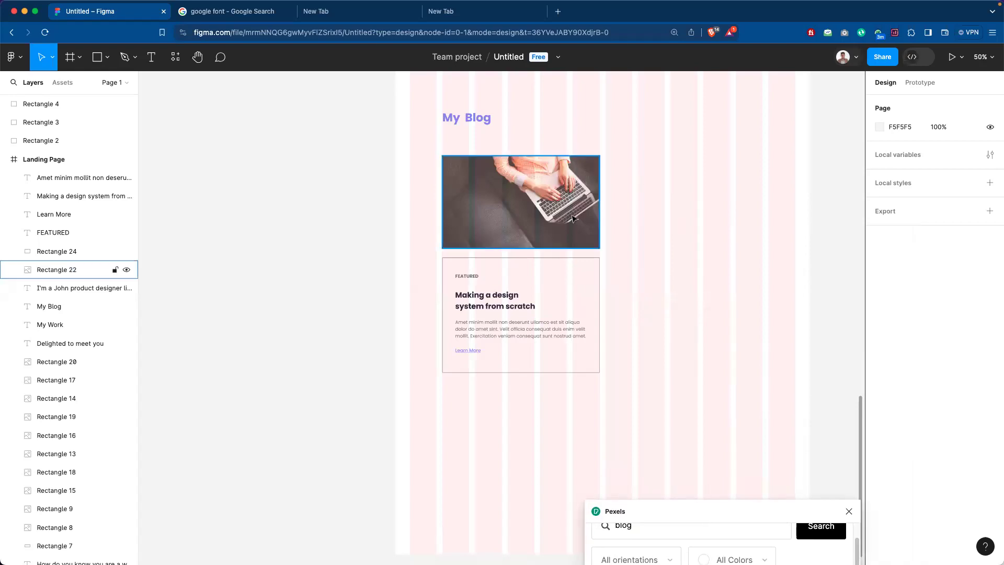
drag(562, 136, 468, 390)
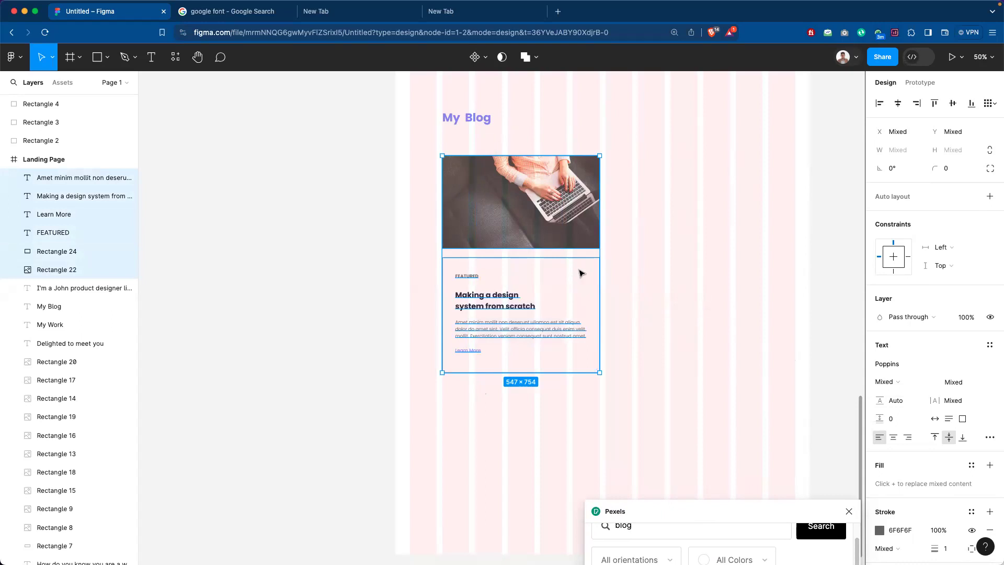
click(674, 259)
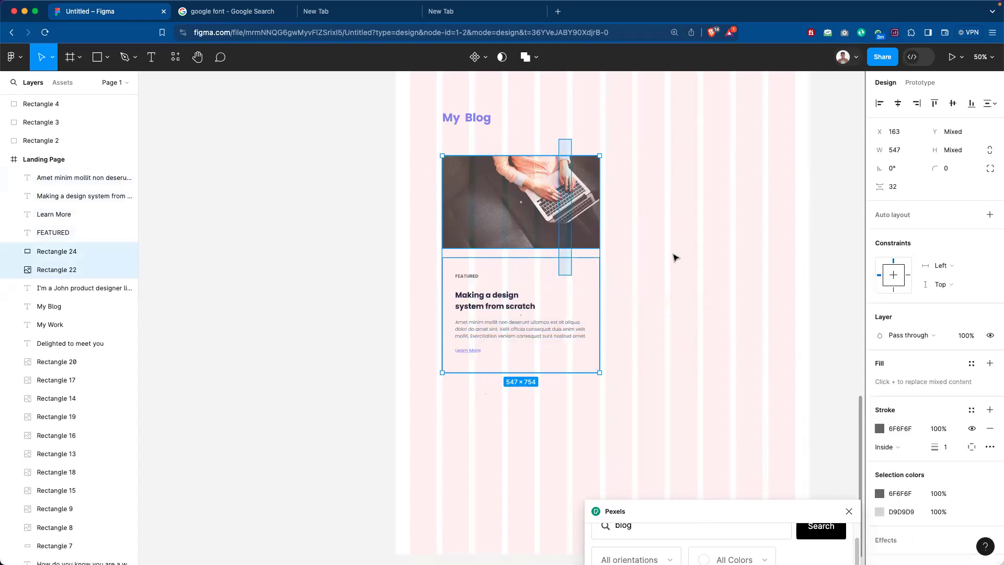
click(645, 170)
Review the work gallery, the View More Work button and the My Blog section with its featured card.
scroll(584, 251, up, 1)
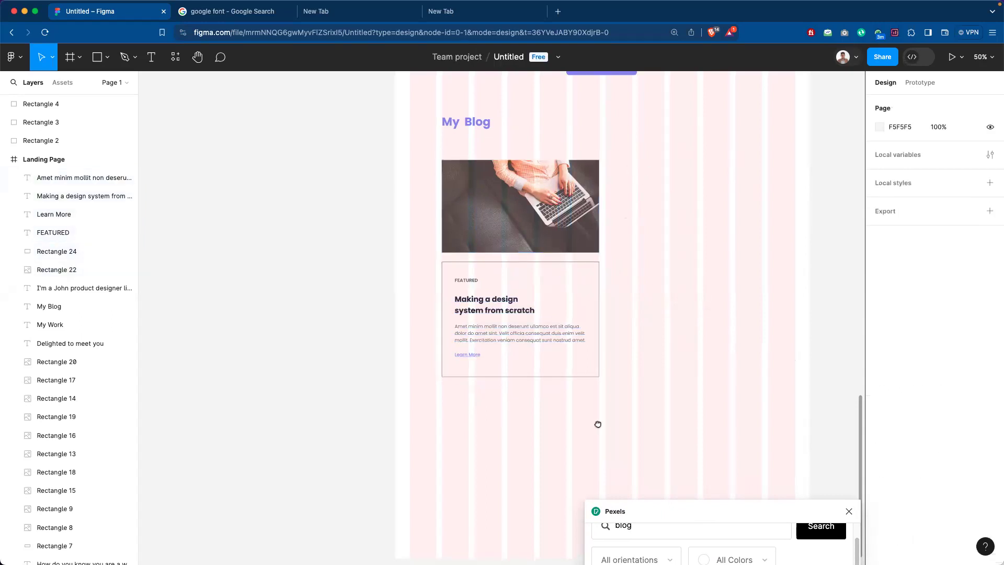
scroll(598, 424, up, 5)
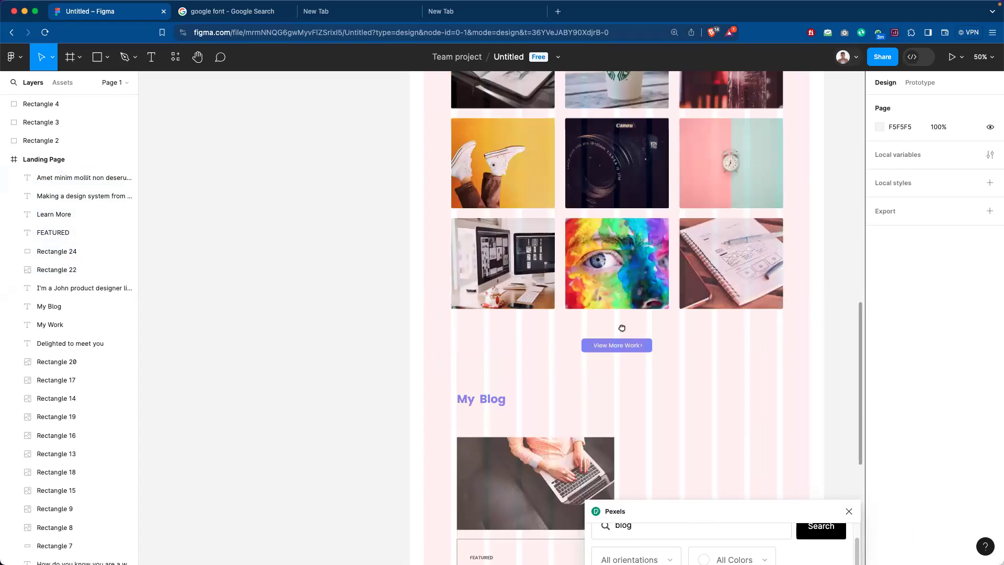
scroll(561, 285, up, 1)
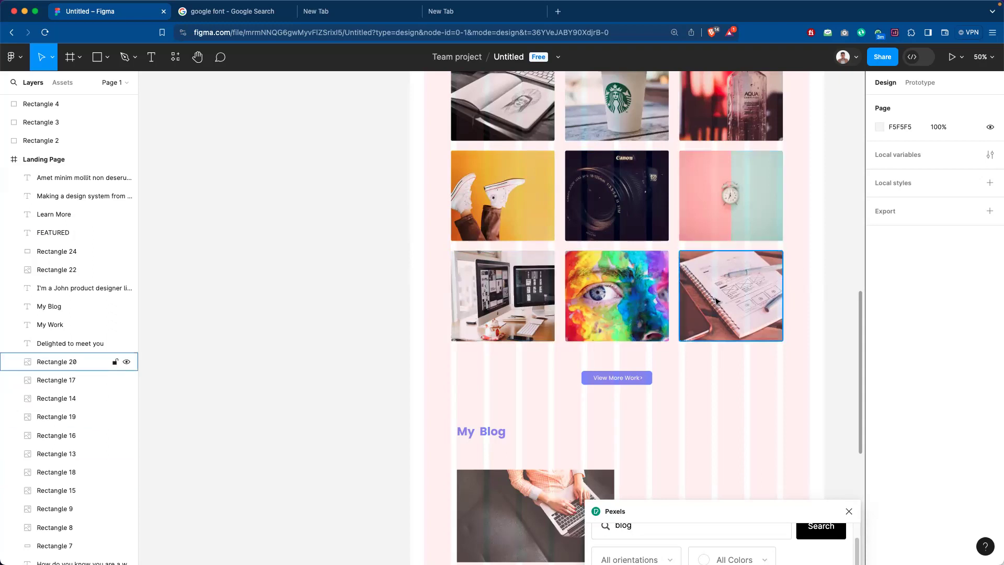
scroll(628, 402, down, 1)
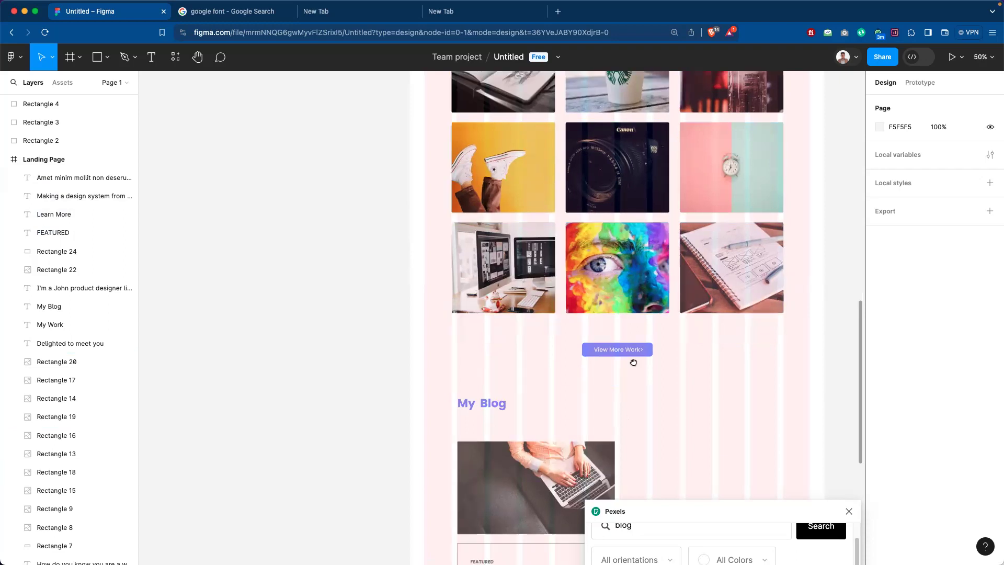
drag(633, 362, 624, 254)
drag(642, 401, 644, 382)
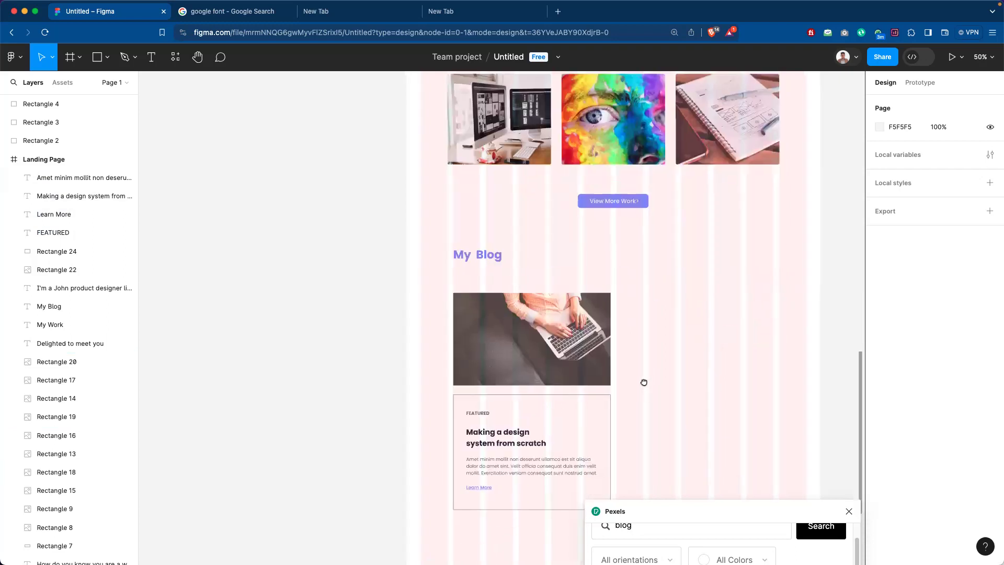
scroll(637, 299, down, 3)
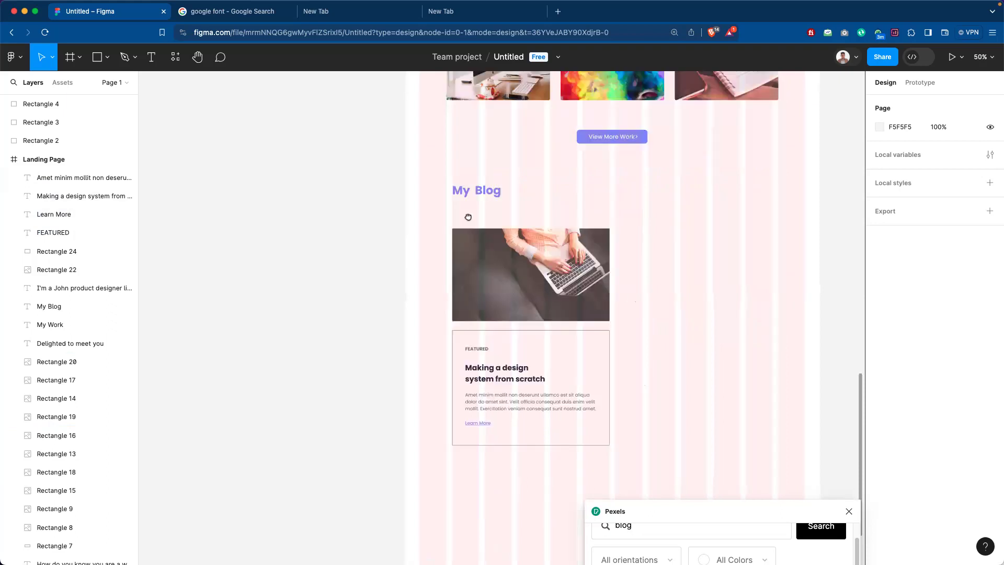
scroll(519, 247, down, 4)
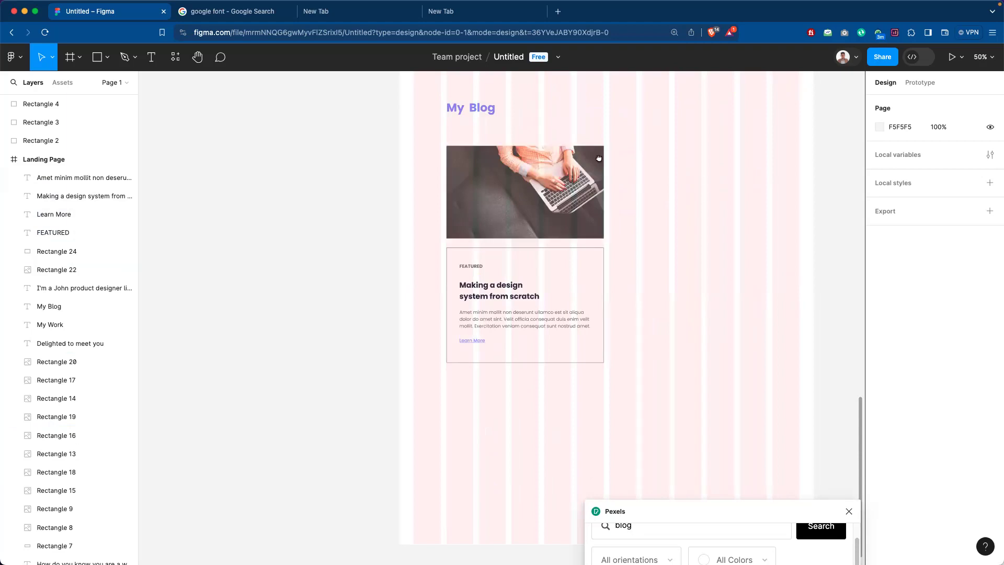
Duplicate the whole featured blog card with its image and place the copy beside the original with a 20 px gap.
drag(641, 169, 643, 229)
scroll(644, 354, up, 5)
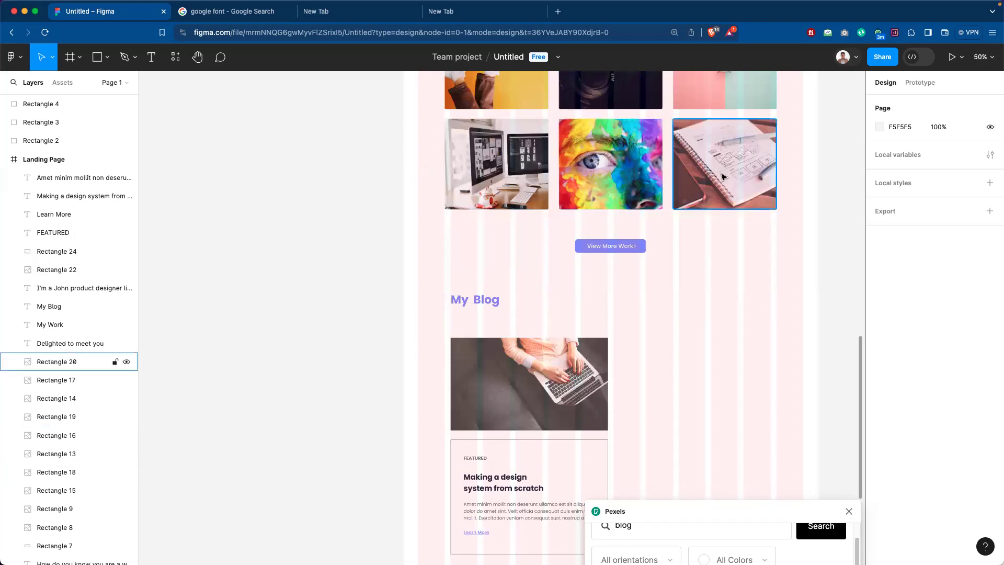
scroll(695, 235, down, 7)
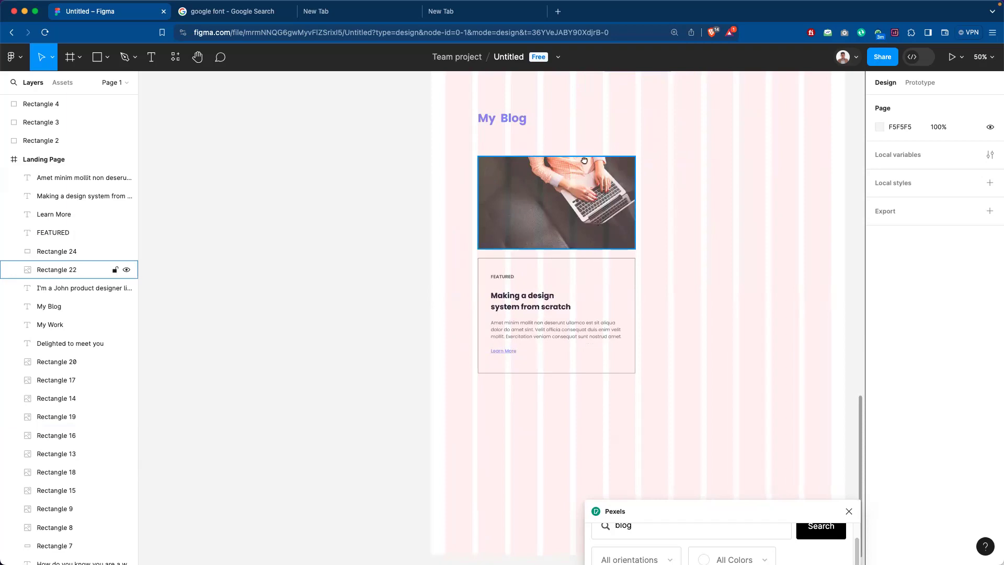
drag(652, 246, 606, 255)
drag(425, 153, 570, 403)
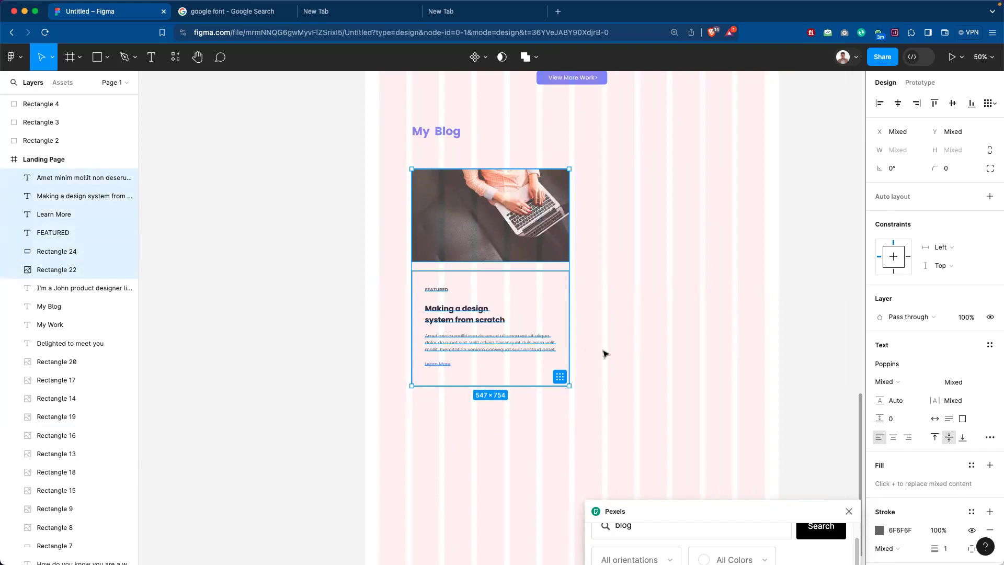
key(ctrl+d)
drag(705, 355, 671, 351)
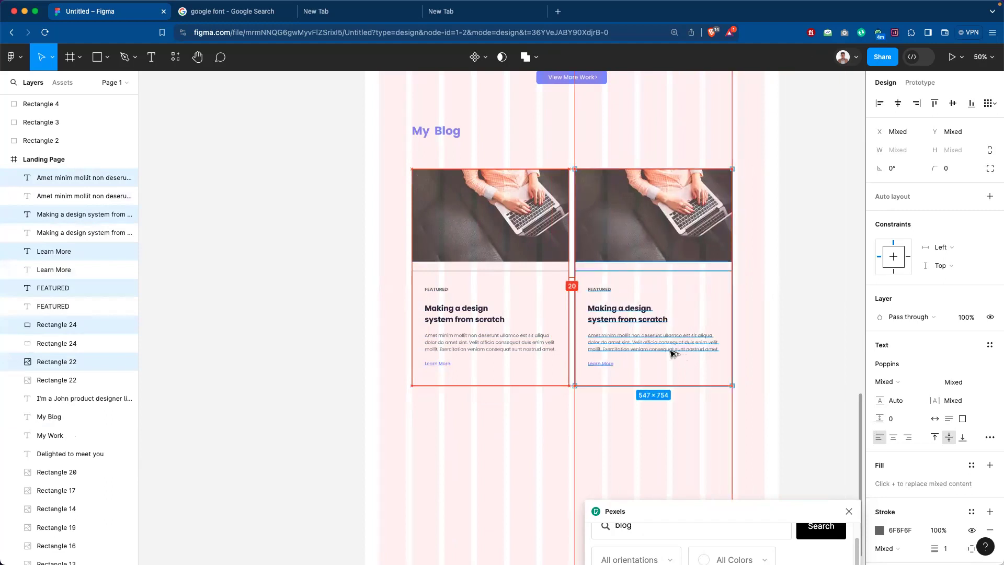
click(410, 199)
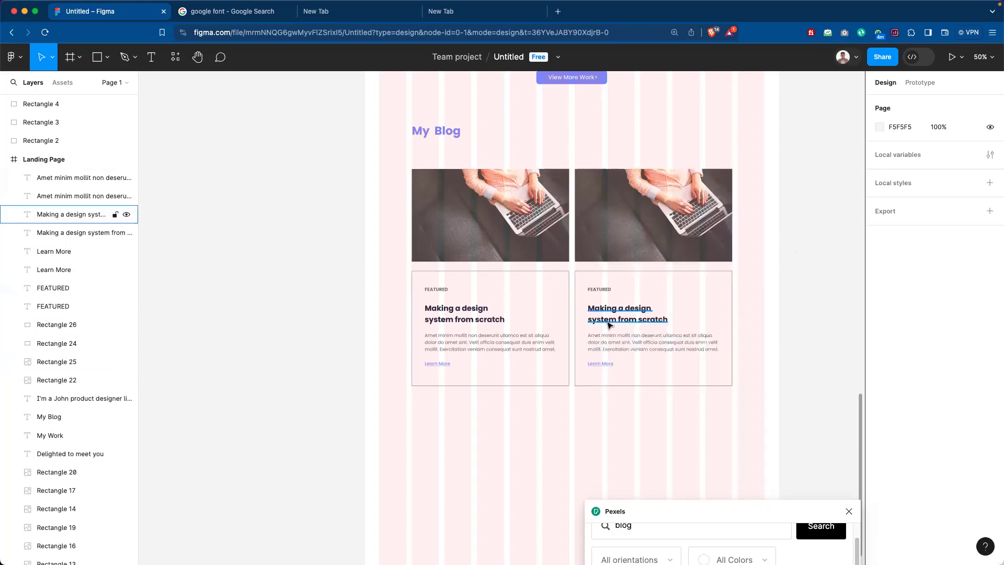
Change the second blog card's heading to "Vertically Spaced & Dynamic Elements" and widen its text box to 420.
click(620, 312)
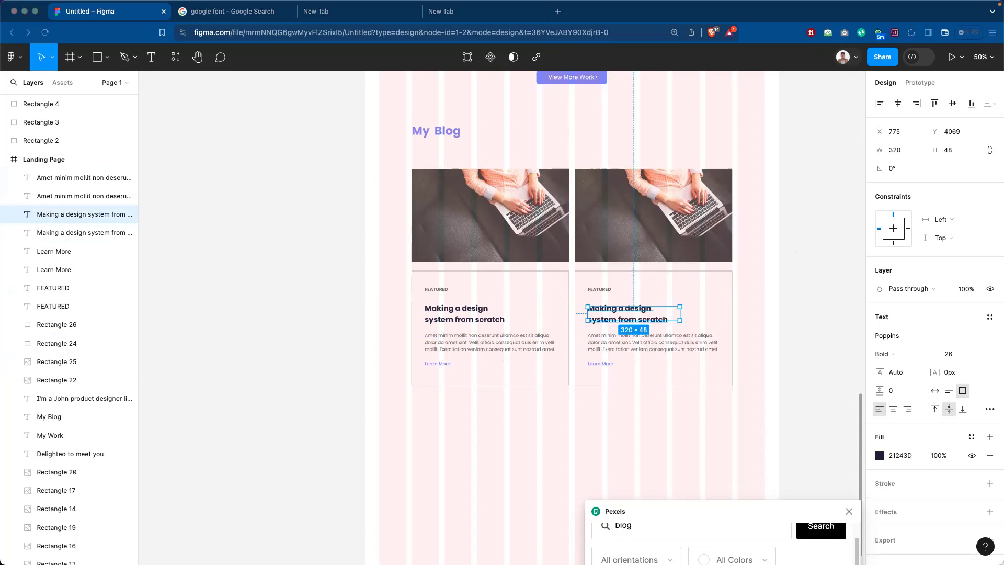
click(636, 318)
double_click(636, 317)
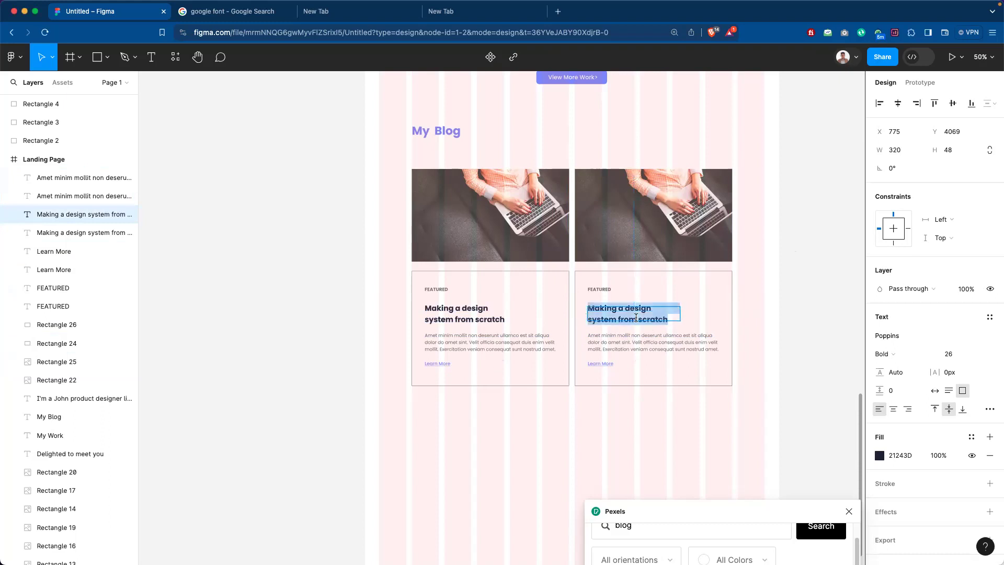
text(Vertically Spaced & Dynamic Elements)
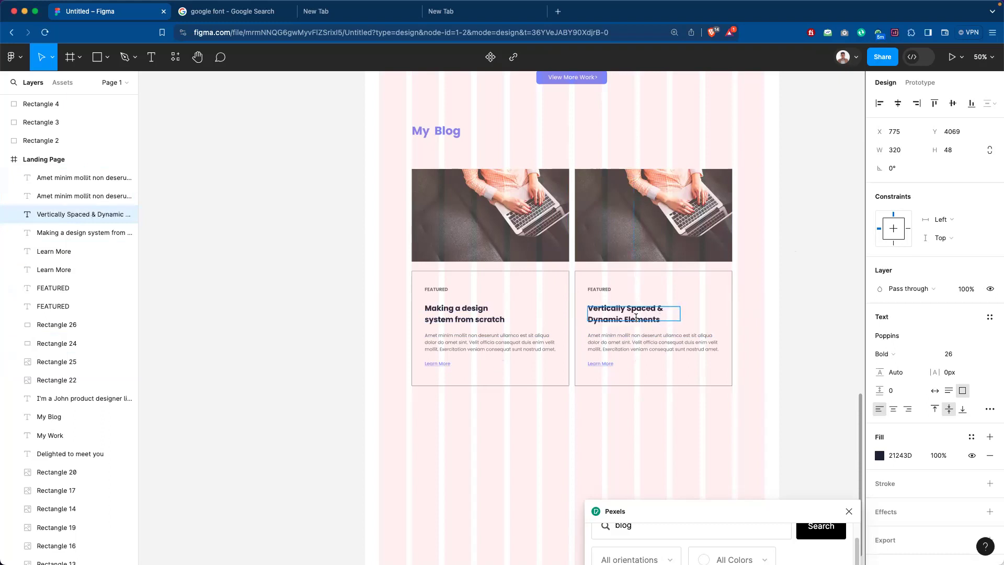
key(Escape)
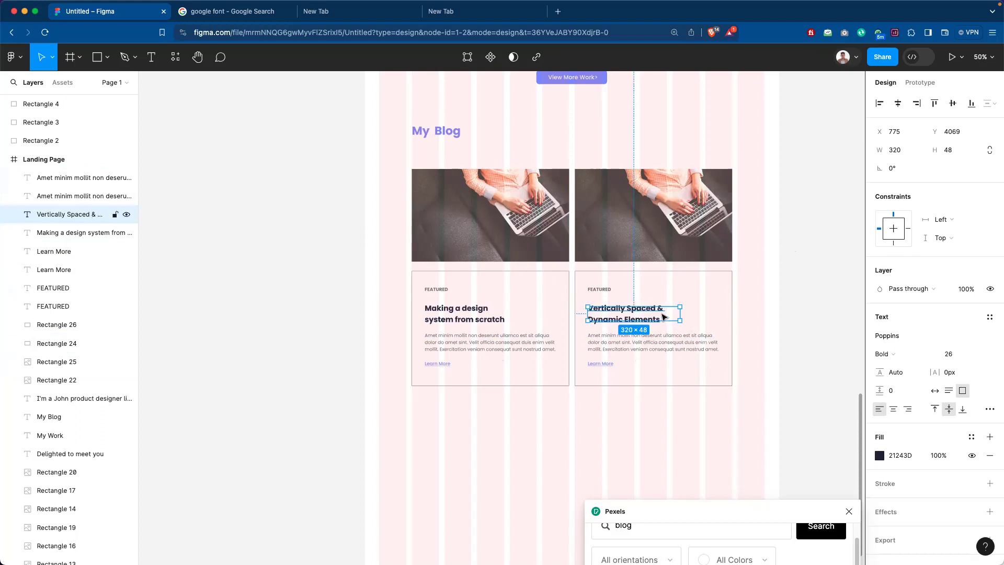
drag(680, 313, 709, 313)
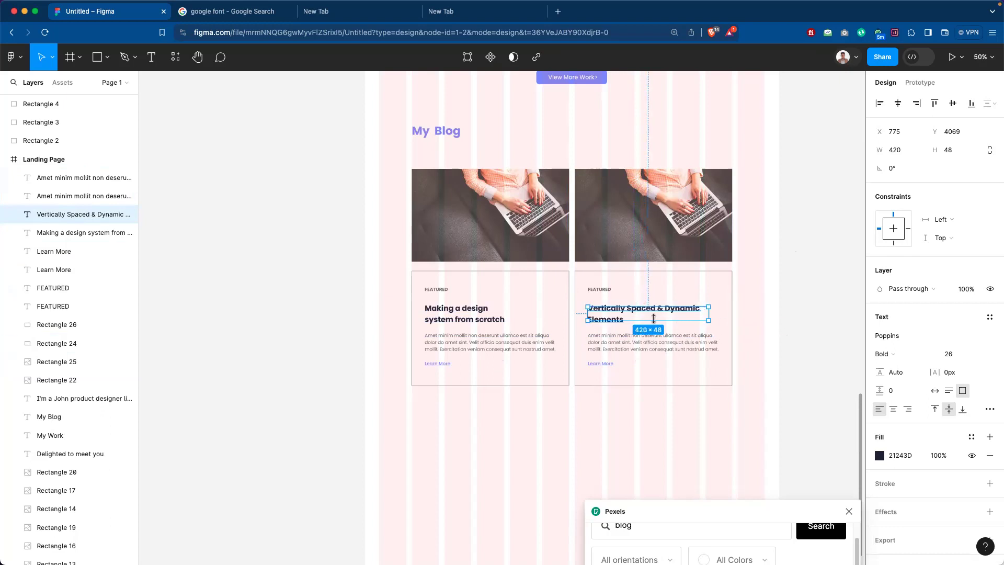
click(800, 334)
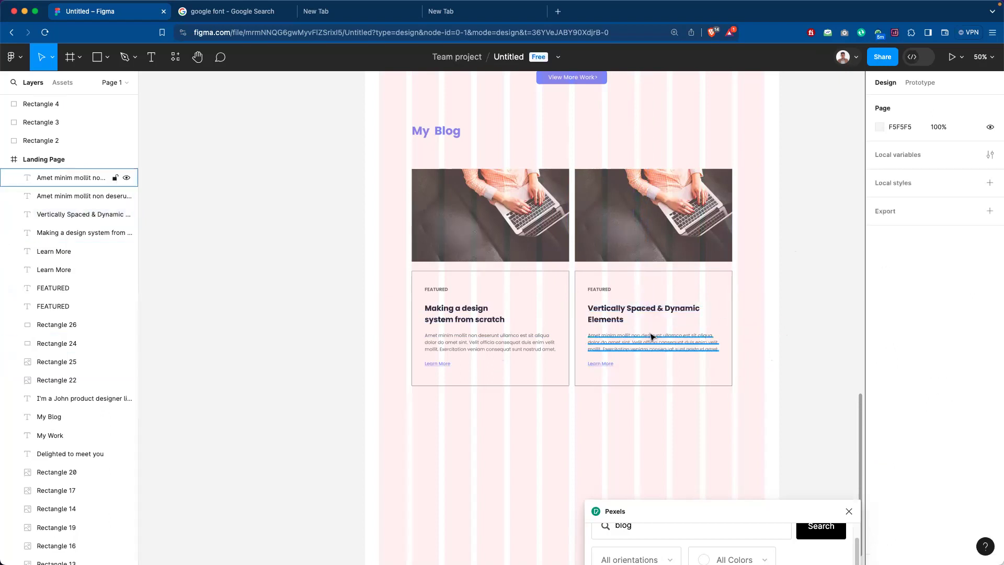
Recolour both blog card headings with the document's purple 878CFF and move the Pexels window clear of the cards.
click(651, 315)
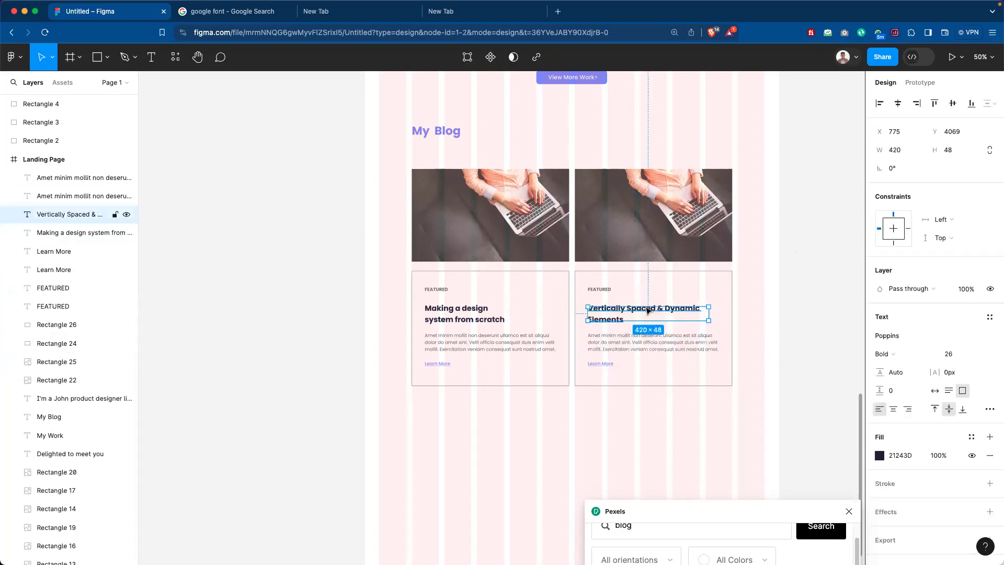
shift+click(481, 312)
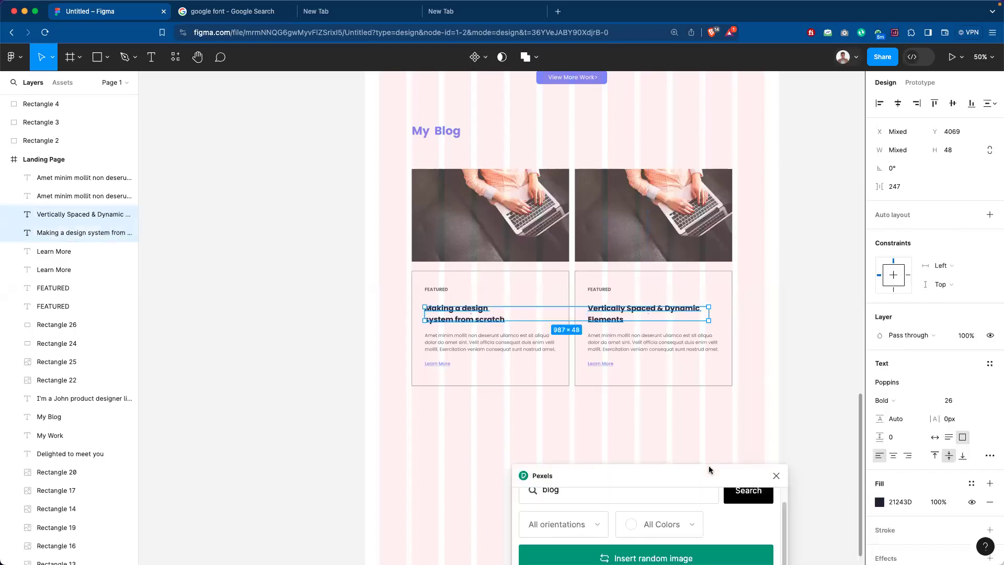
click(879, 502)
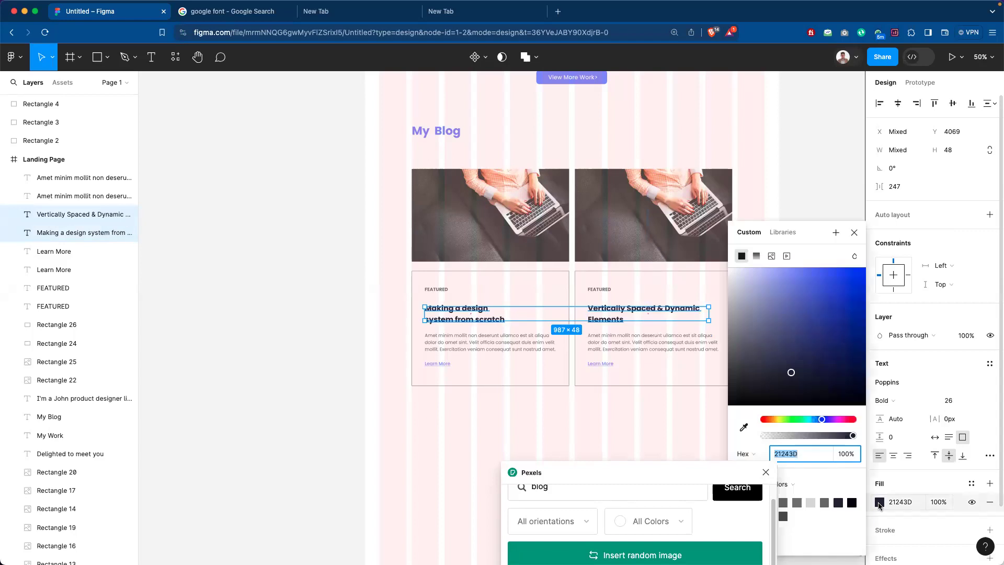
click(742, 464)
click(757, 502)
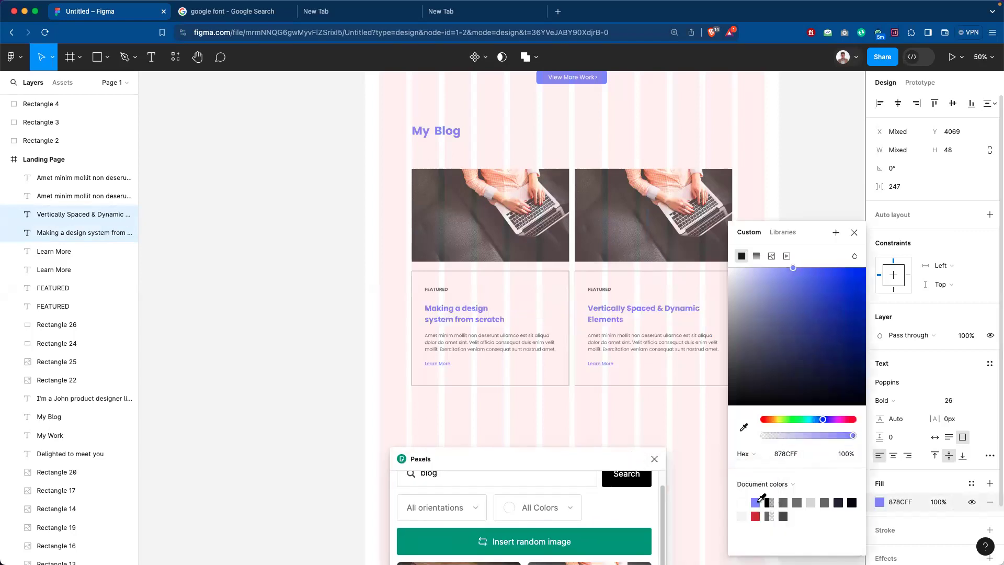
click(559, 387)
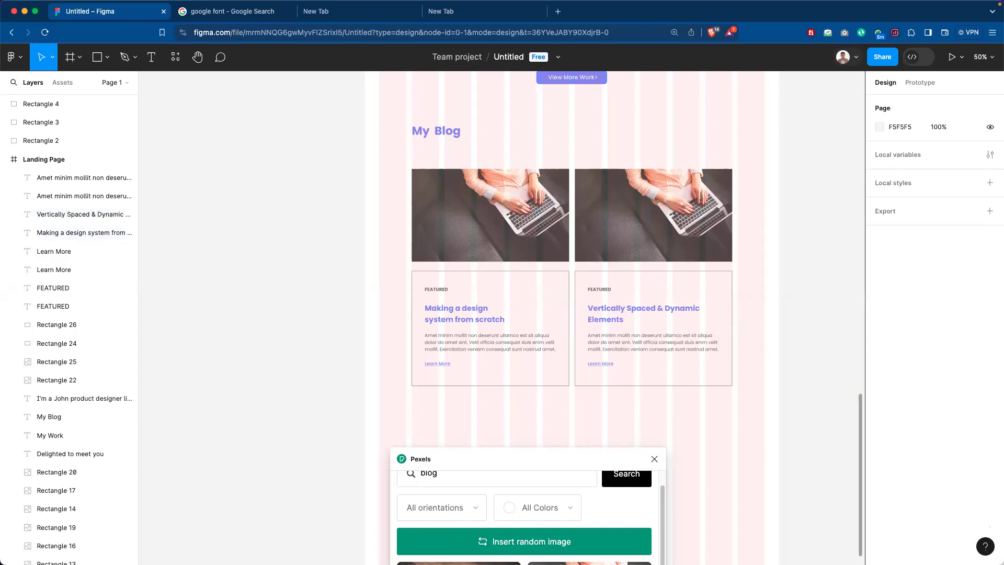
drag(573, 459, 910, 381)
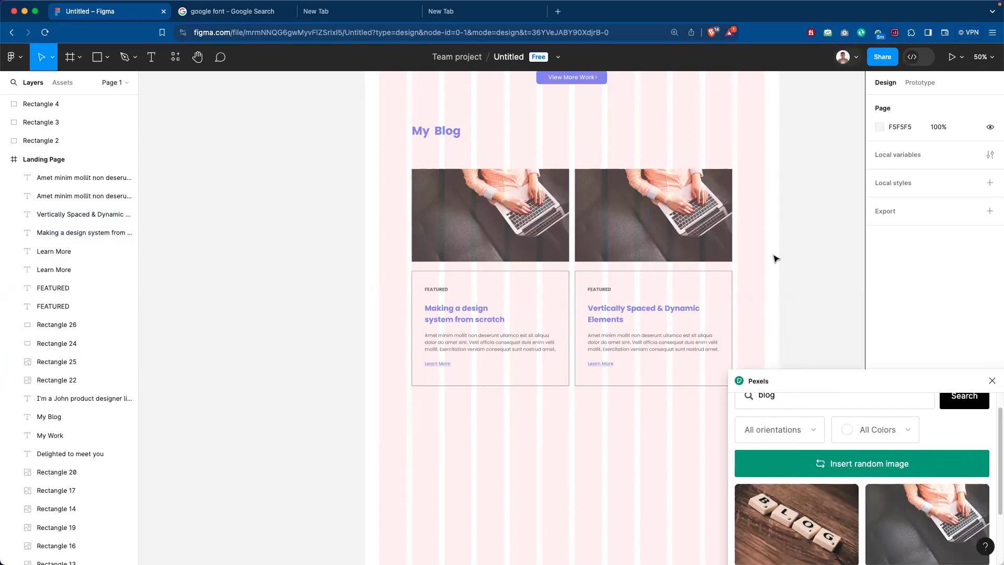
Review the landing page from the blog cards up through the work gallery to the hero section, including the full-page overview.
drag(594, 244, 576, 441)
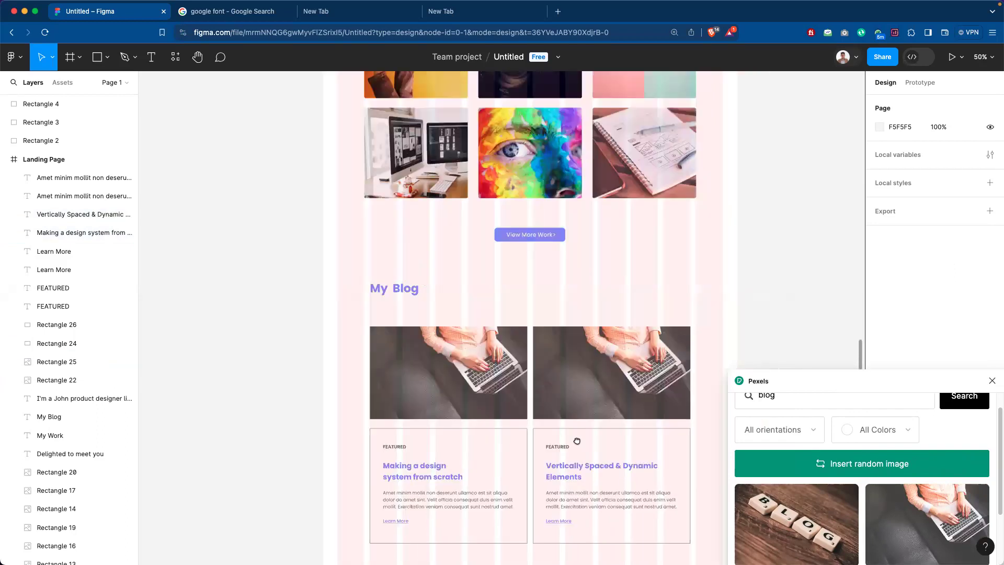
scroll(577, 441, up, 5)
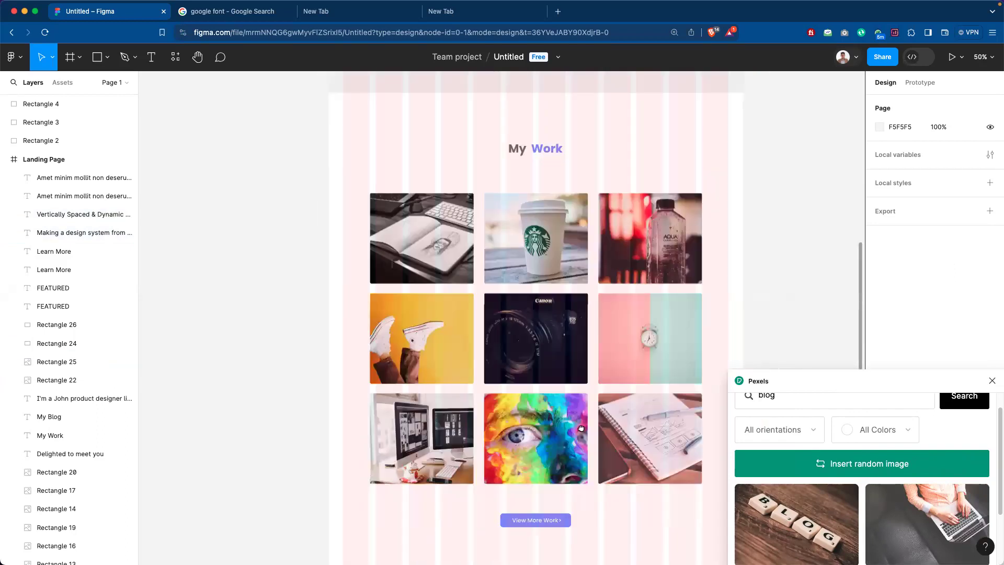
scroll(612, 229, up, 2)
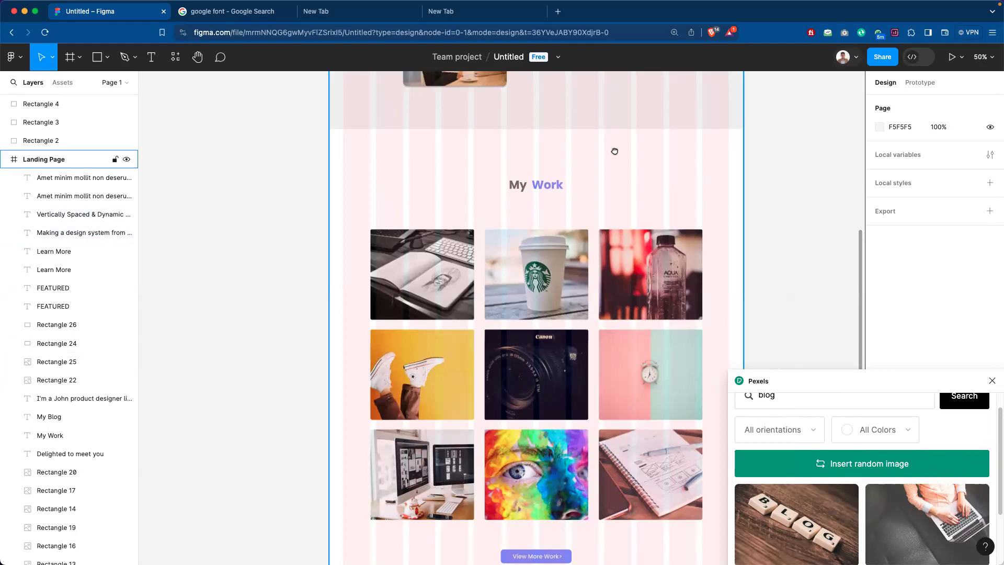
key(shift+1)
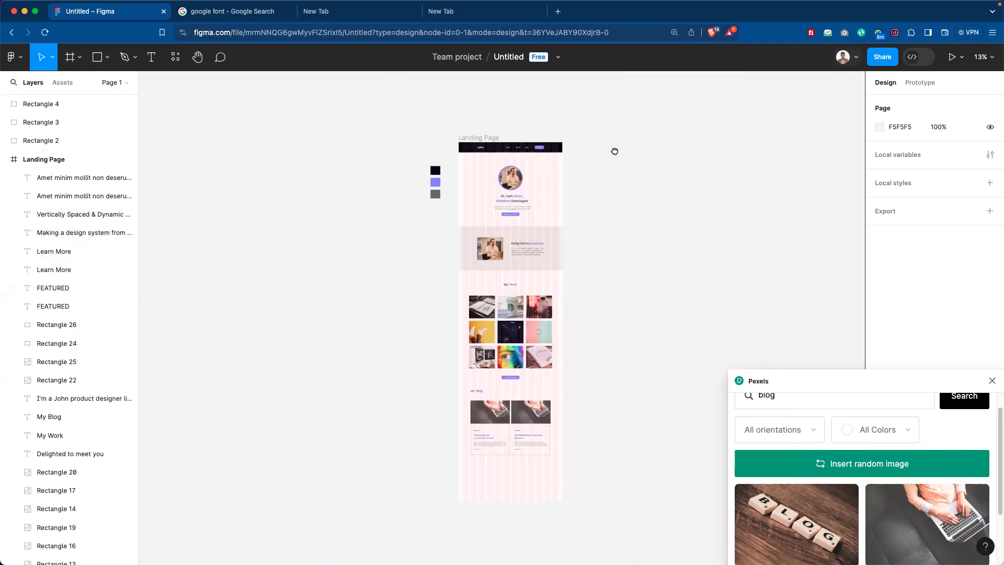
drag(572, 241, 591, 292)
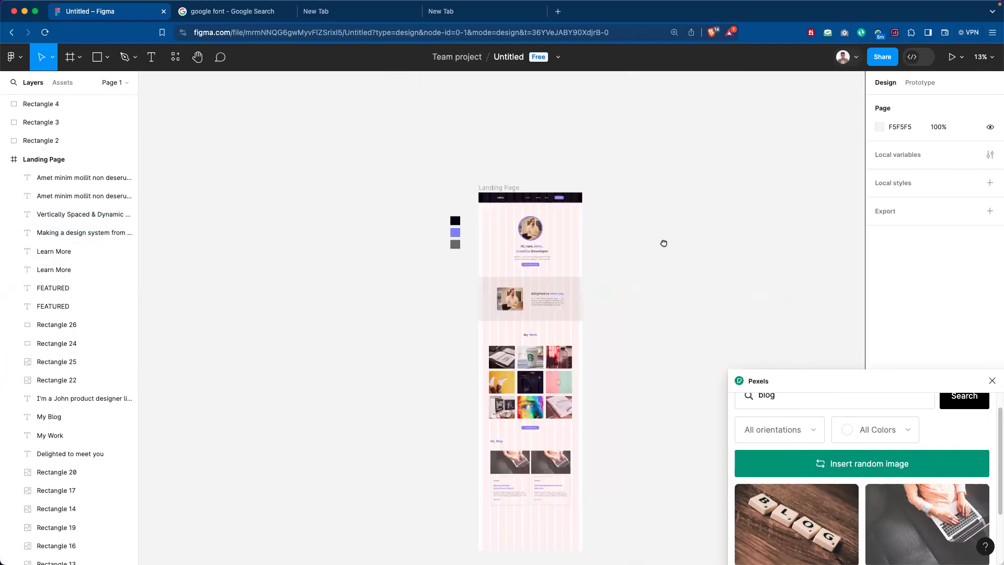
key(plus)
key(plus)
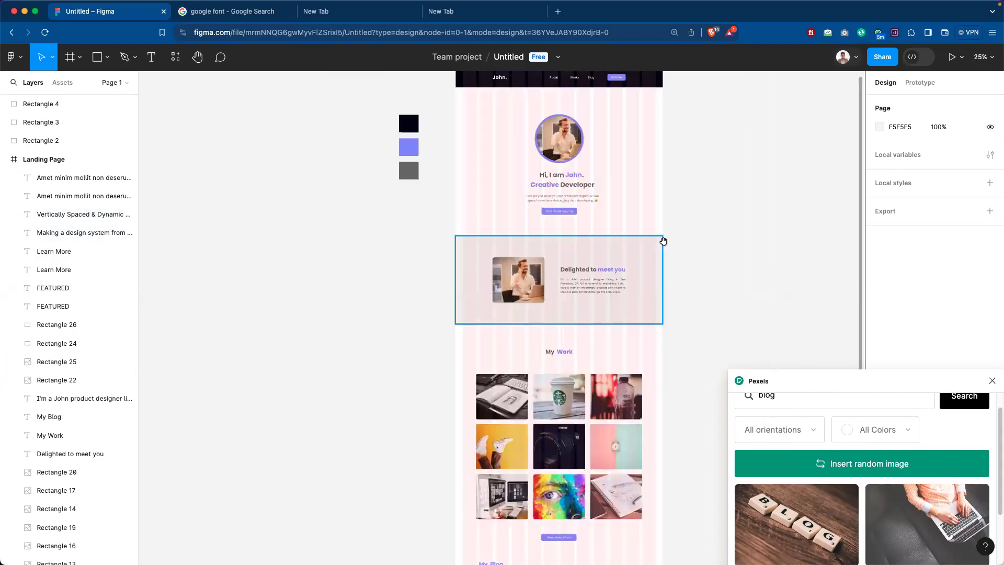
scroll(572, 304, up, 10)
scroll(573, 303, right, 5)
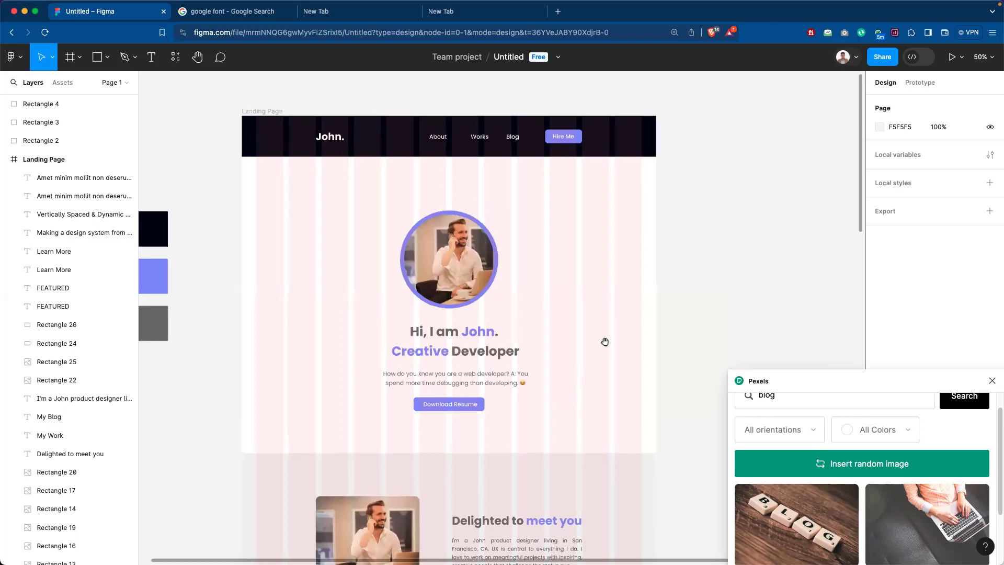
scroll(596, 343, down, 3)
scroll(596, 342, left, 3)
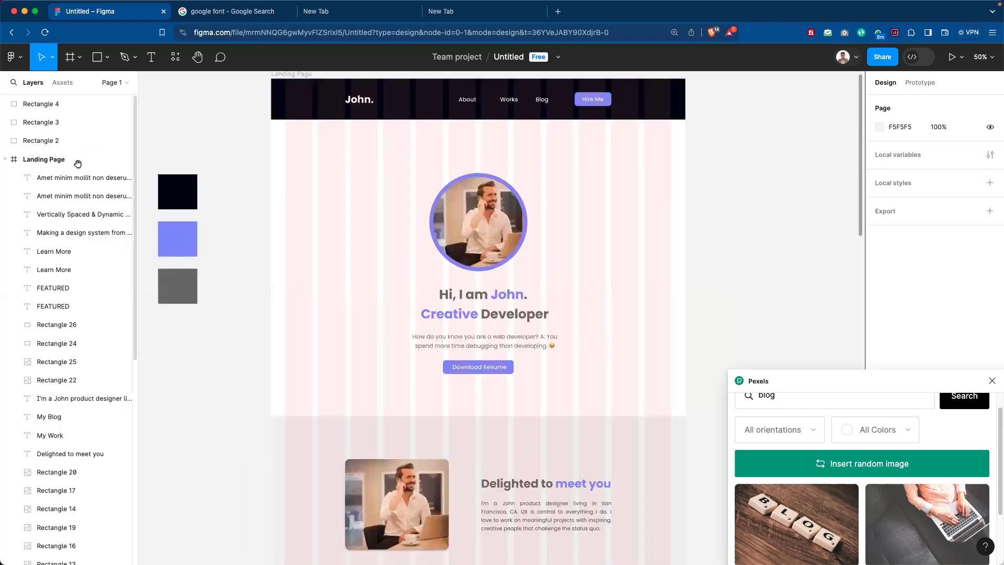
Hide the 12-column layout grid on the Landing Page frame and close the Pexels plugin.
click(94, 163)
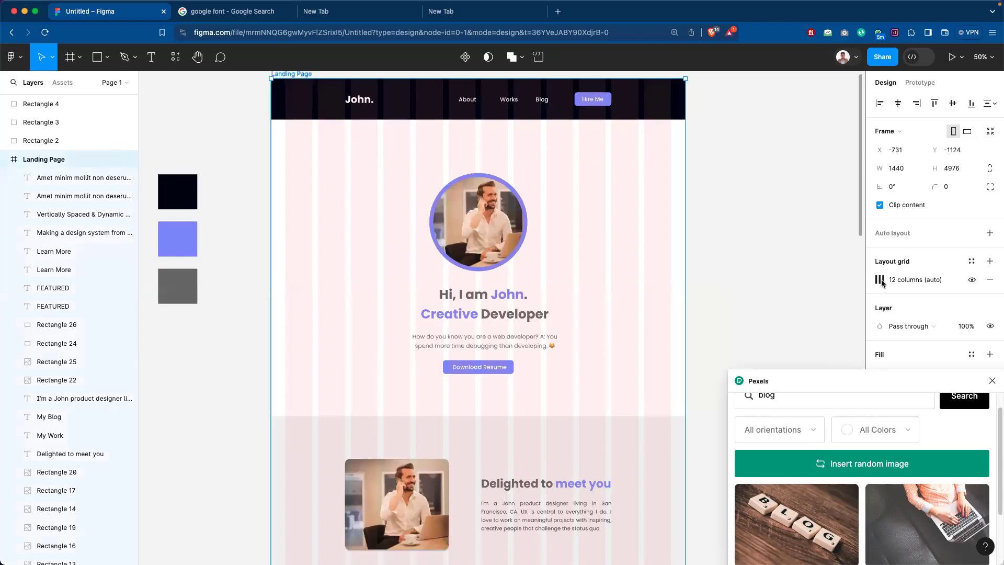
click(970, 280)
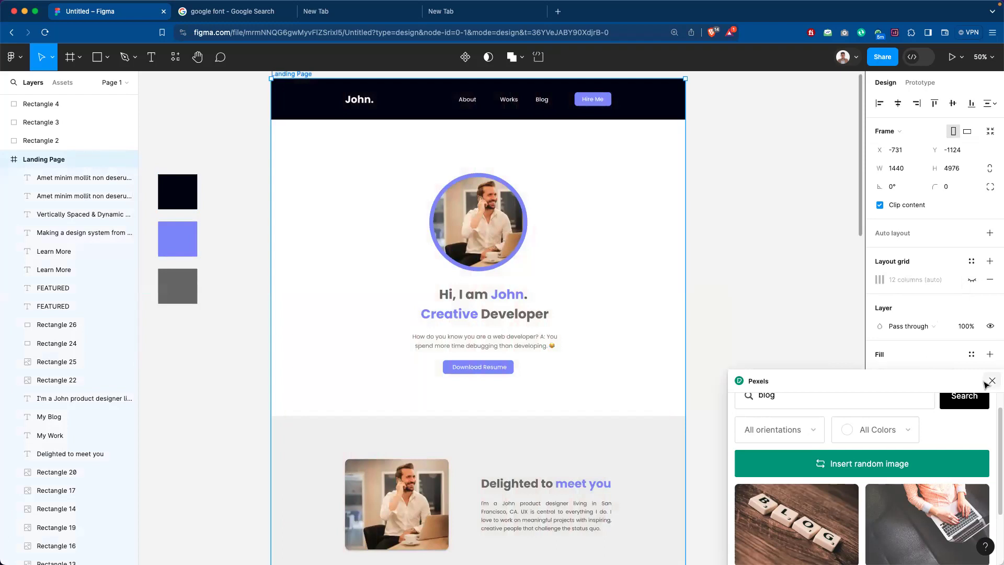
drag(921, 380, 855, 311)
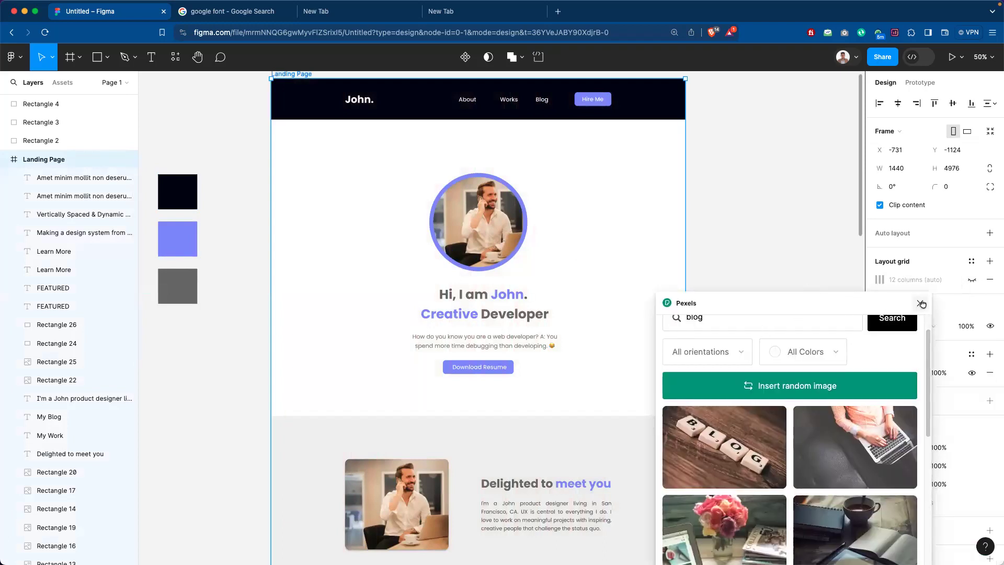
click(921, 304)
drag(498, 422, 606, 448)
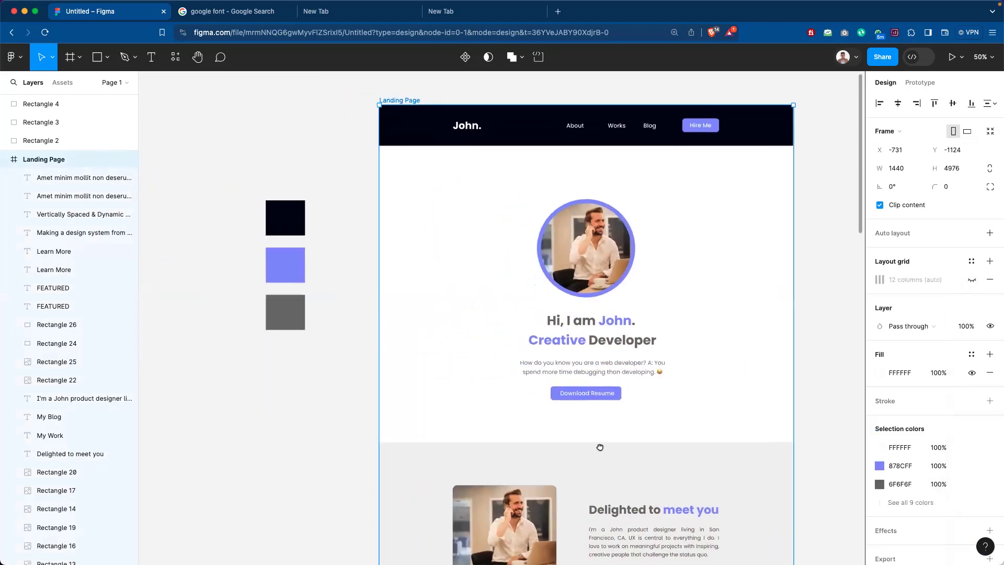
click(820, 256)
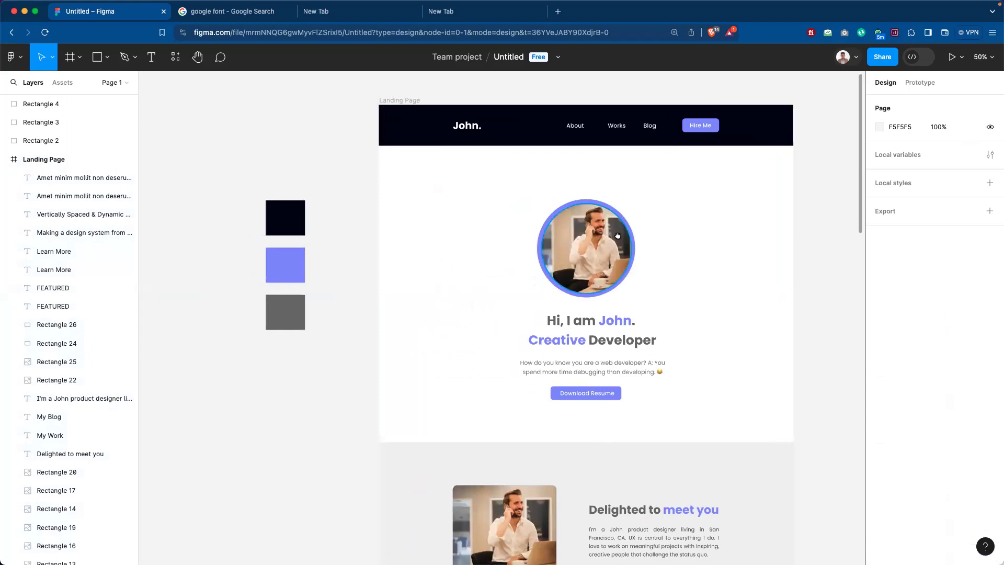
Examine the landing page without its grid, from the header down to the two blog cards.
key(minus)
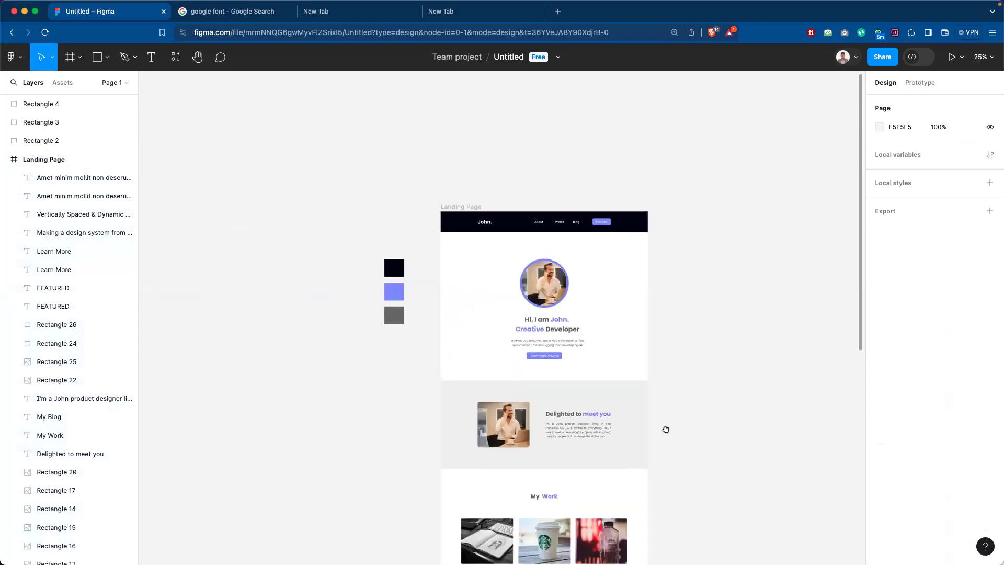
scroll(692, 277, down, 3)
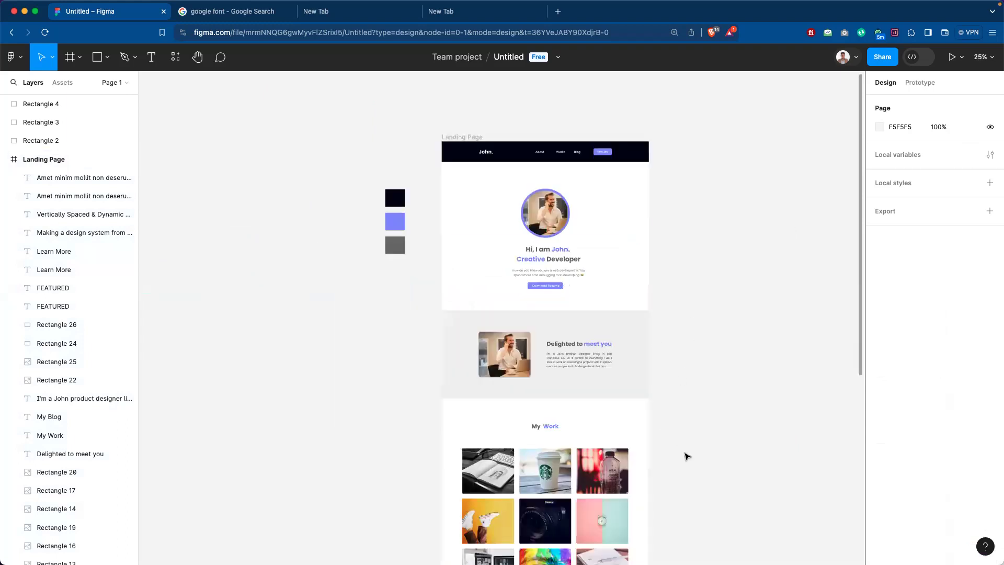
scroll(685, 406, down, 2)
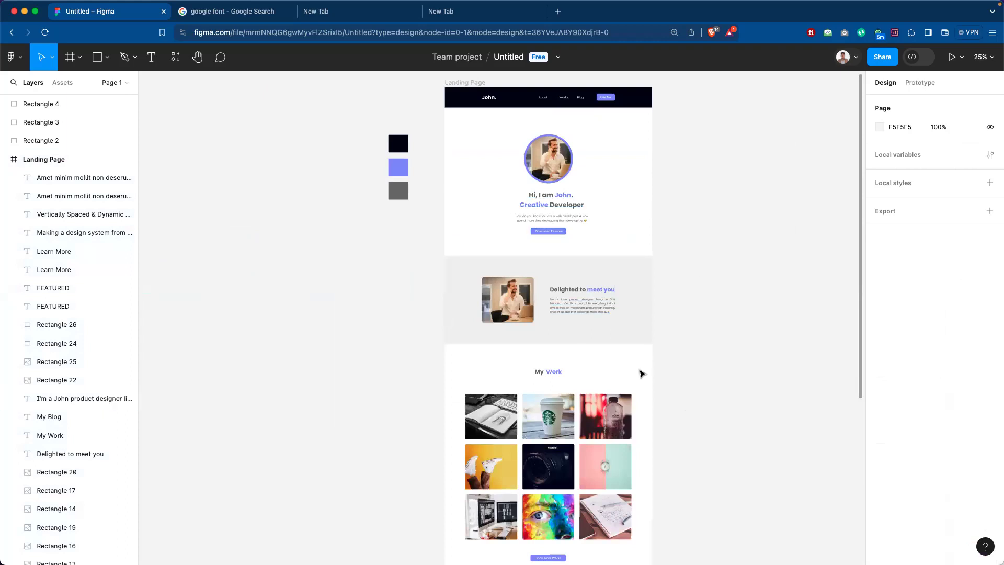
scroll(618, 351, down, 3)
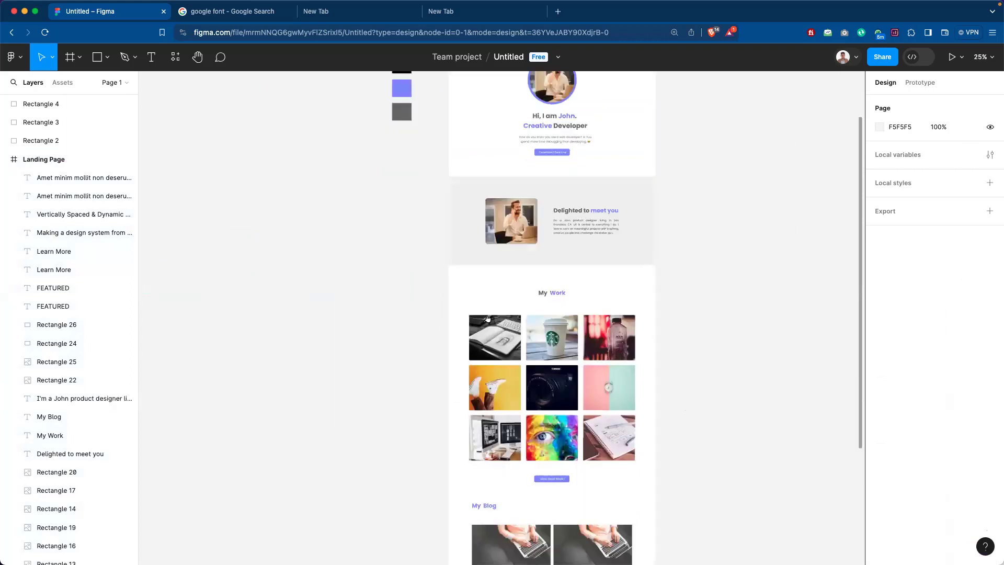
scroll(615, 408, down, 3)
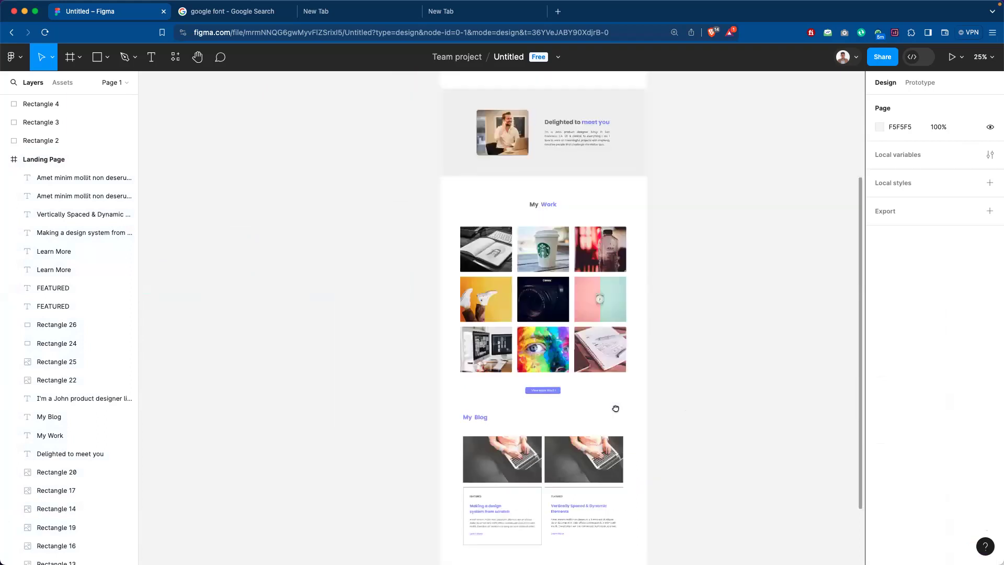
Shorten the Landing Page frame to 1440 × 4752 by raising its lower edge nearer to the blog cards.
scroll(572, 387, down, 3)
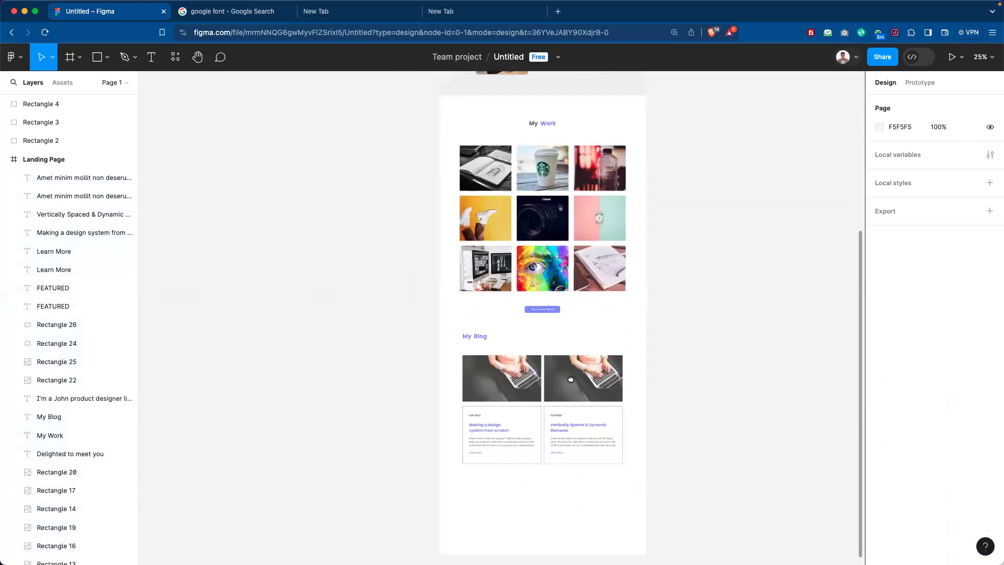
scroll(573, 413, up, 2)
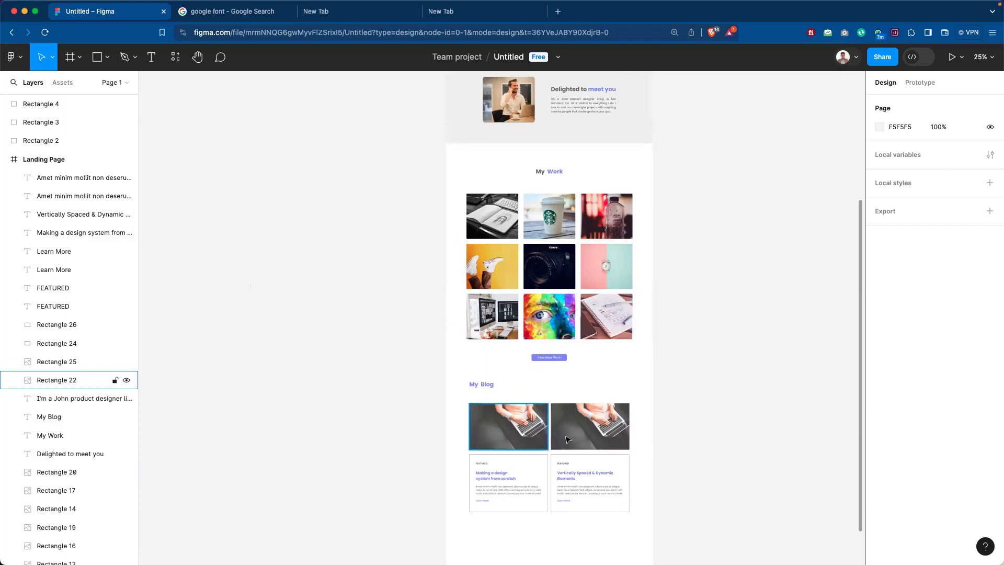
scroll(599, 355, down, 2)
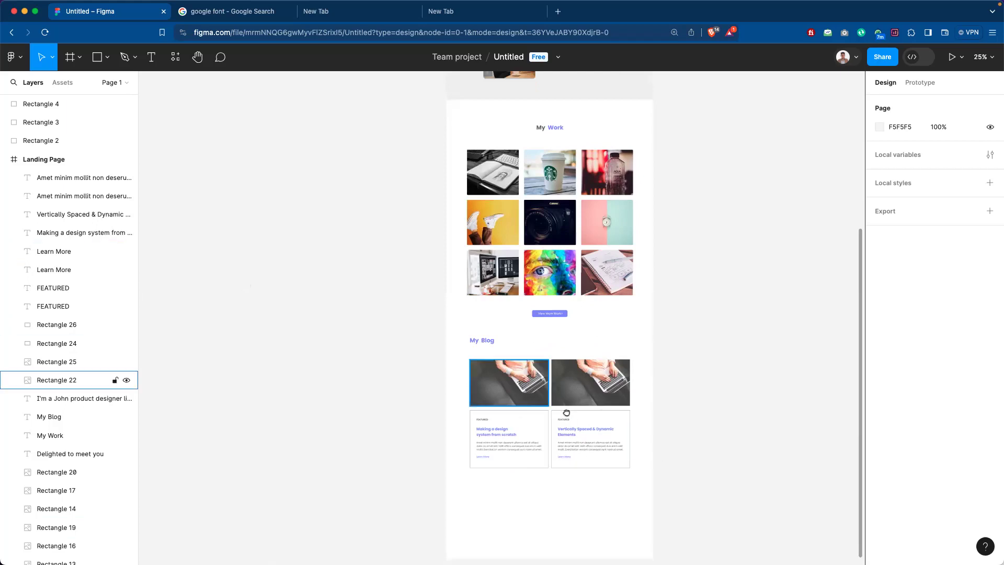
scroll(627, 416, down, 2)
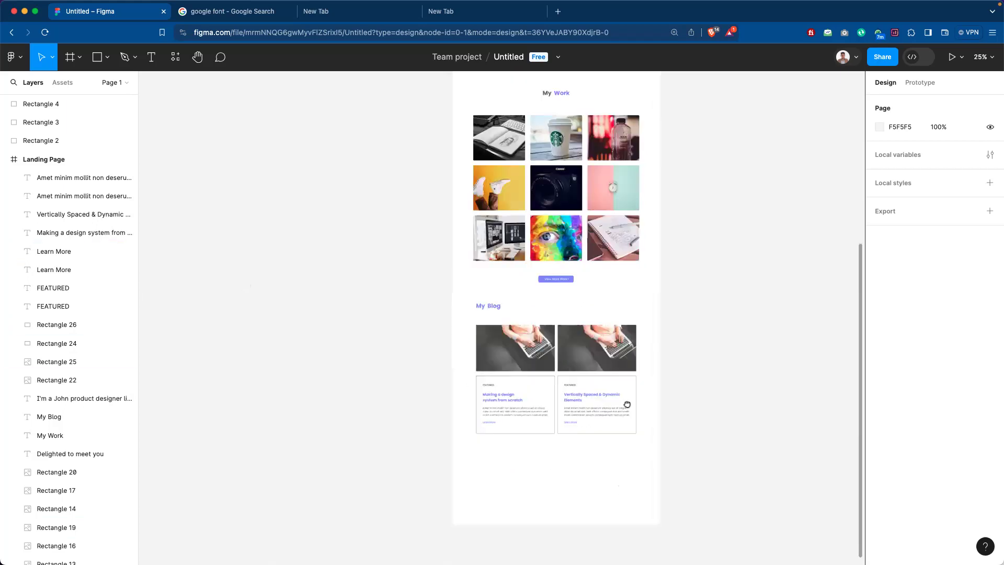
scroll(627, 410, down, 3)
scroll(627, 408, up, 1)
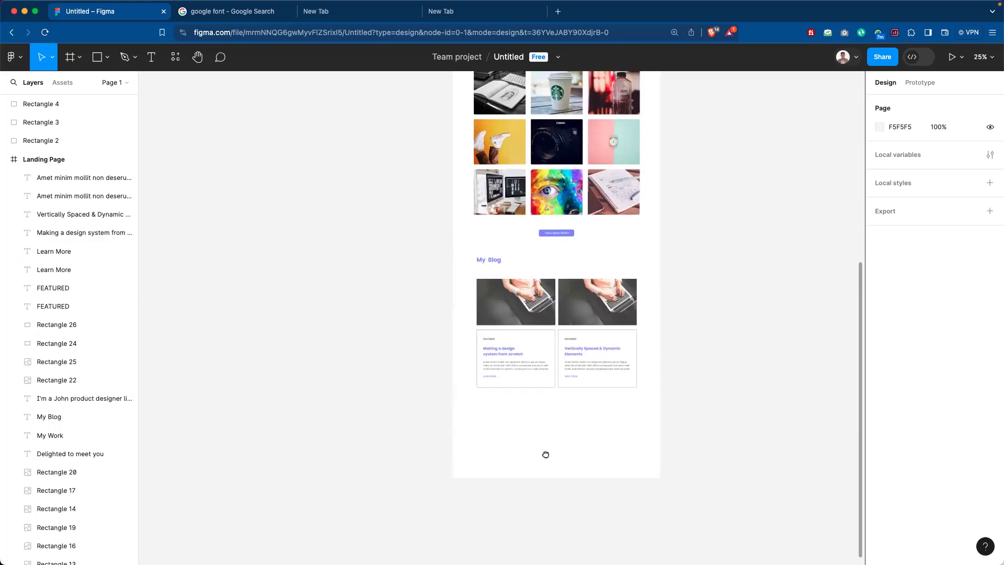
click(65, 160)
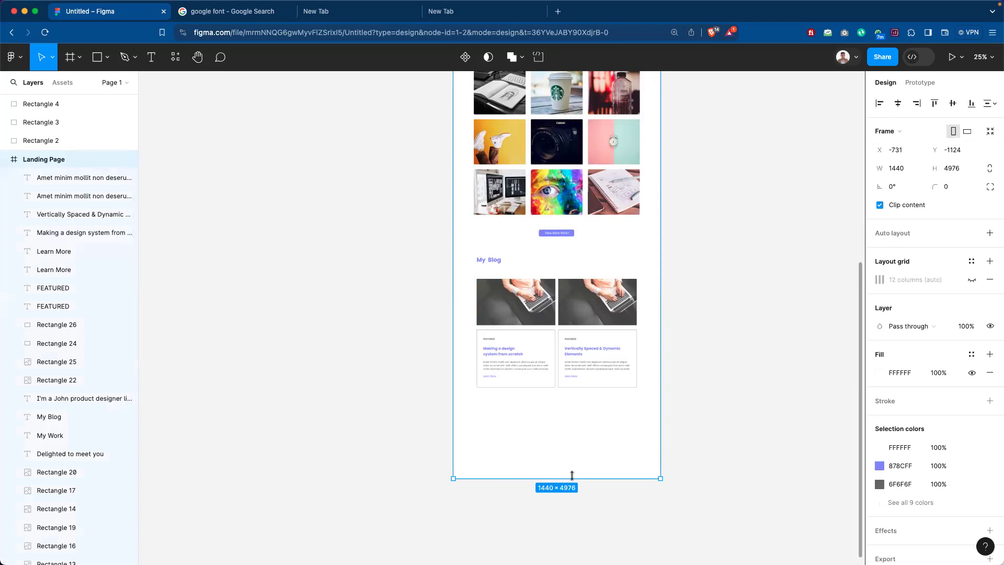
drag(573, 476, 578, 446)
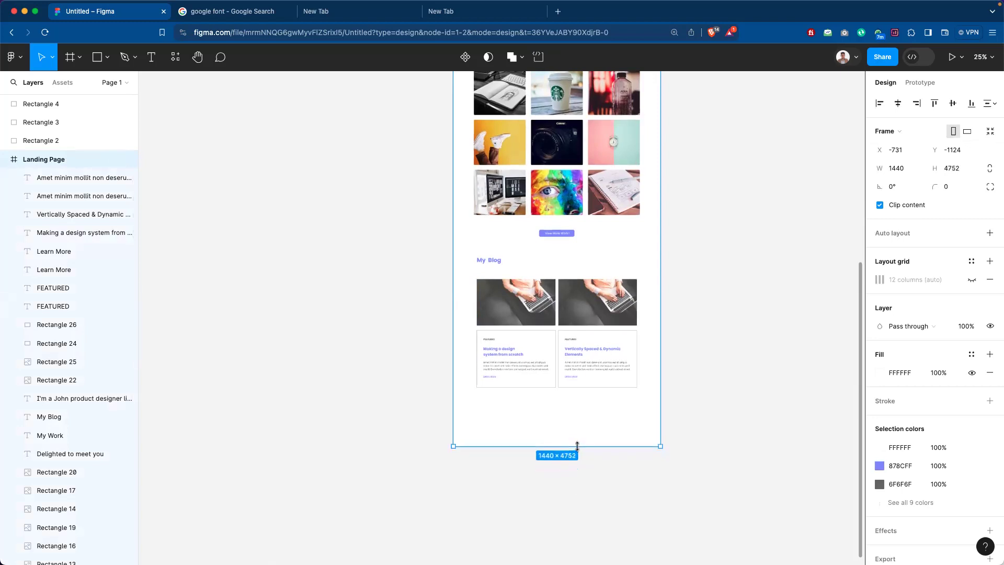
click(717, 406)
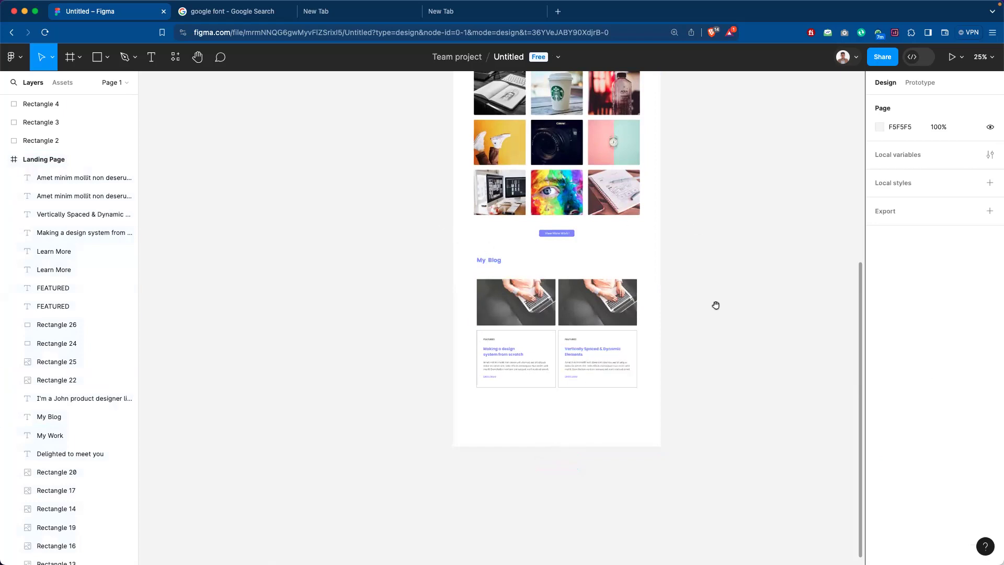
Unlock the header's dark background rectangle and select it to read its dimensions.
scroll(725, 370, up, 5)
scroll(687, 320, up, 1)
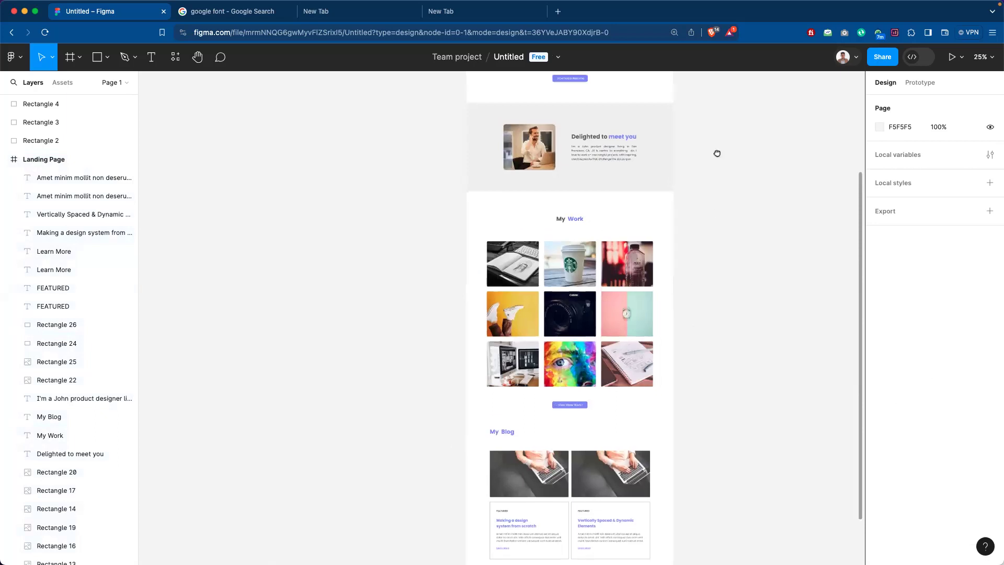
scroll(717, 157, up, 6)
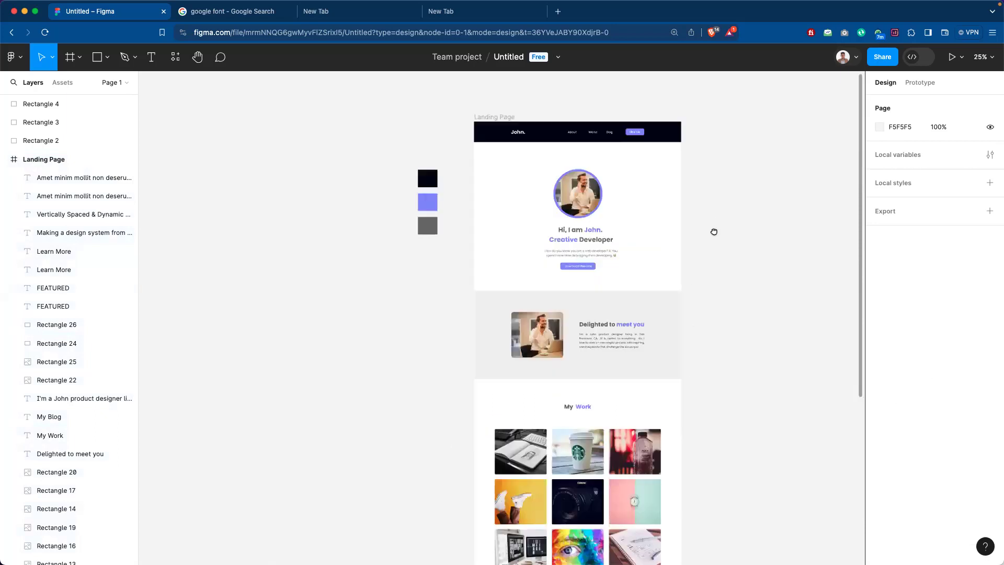
scroll(713, 232, up, 2)
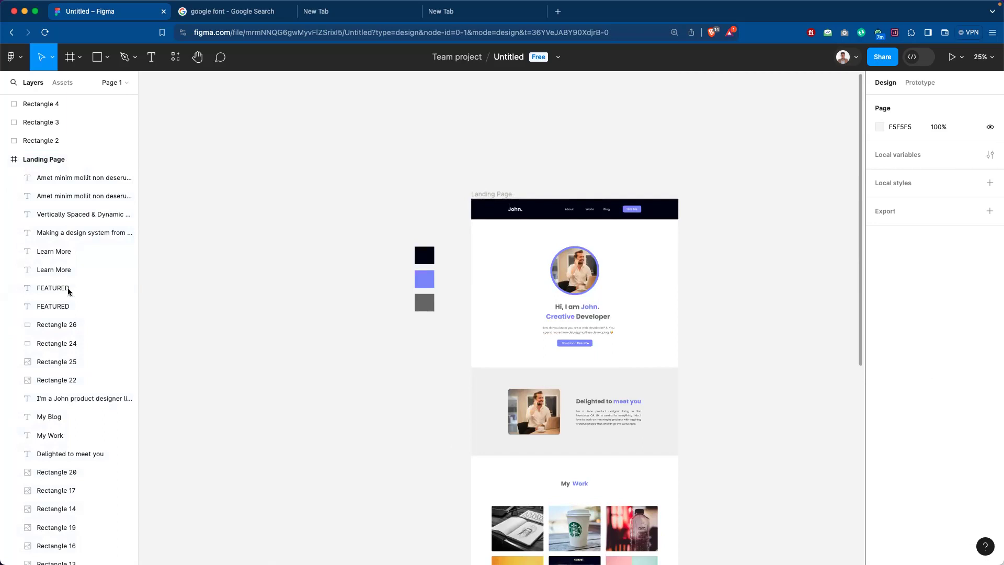
scroll(70, 291, down, 10)
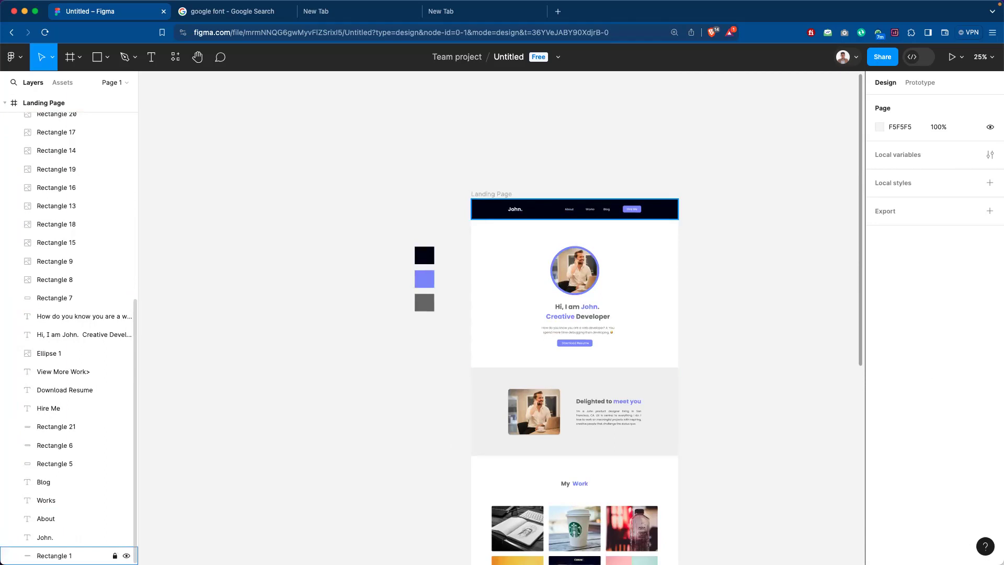
click(126, 555)
click(126, 556)
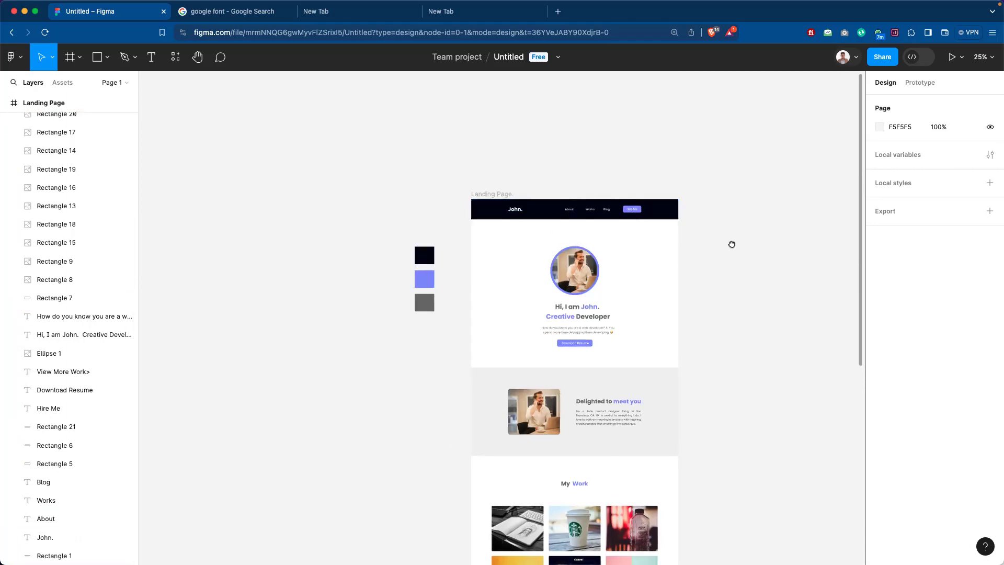
scroll(729, 233, down, 3)
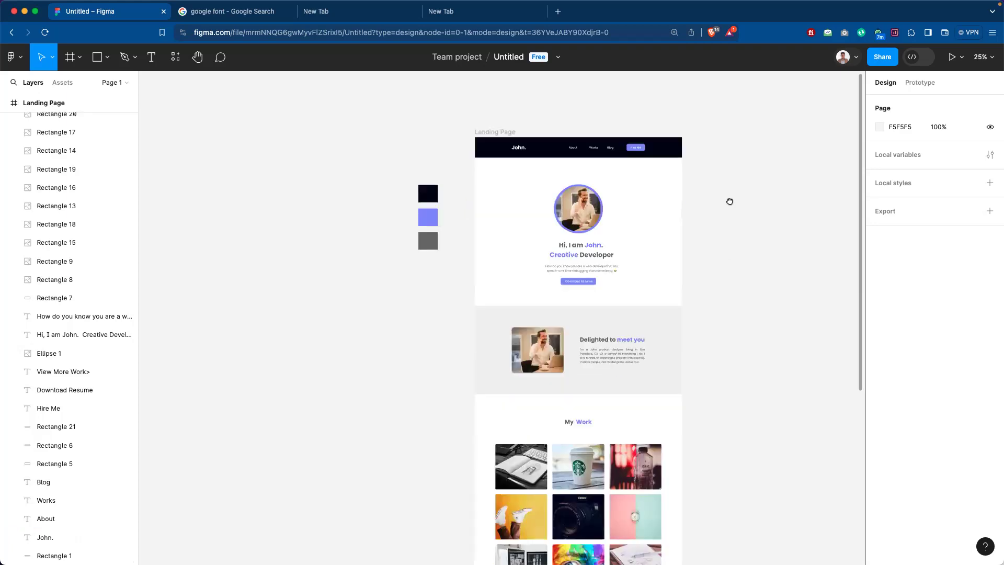
click(674, 150)
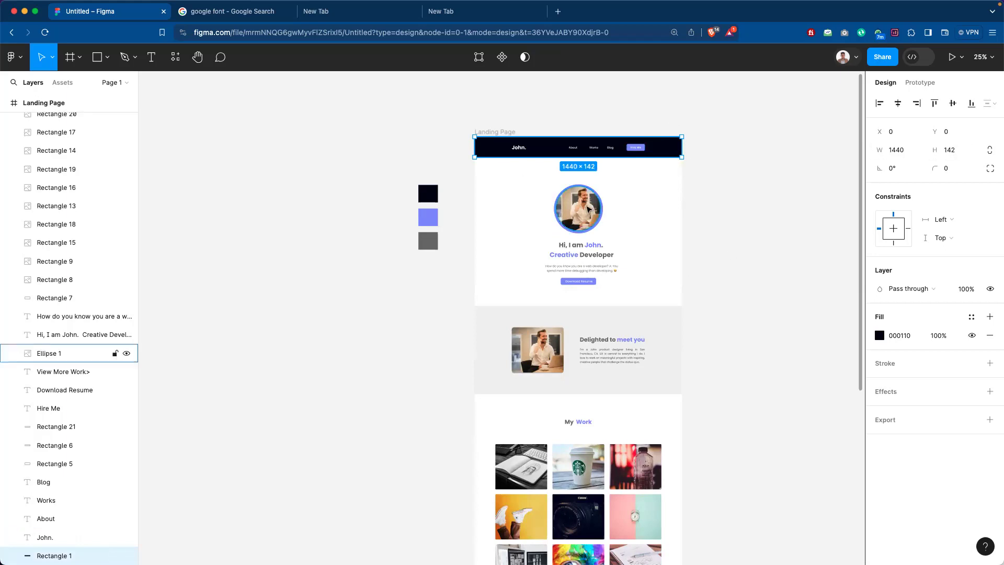
Draw a full-width footer rectangle about 1440 × 224 below the blog cards and set its height to 142.
scroll(685, 332, up, 3)
scroll(687, 335, down, 5)
scroll(688, 335, down, 7)
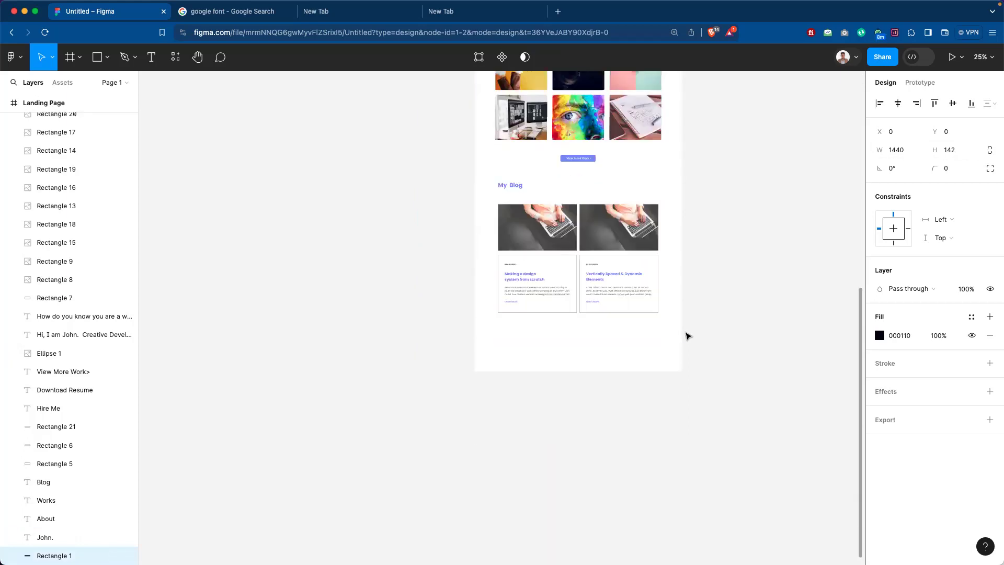
click(263, 205)
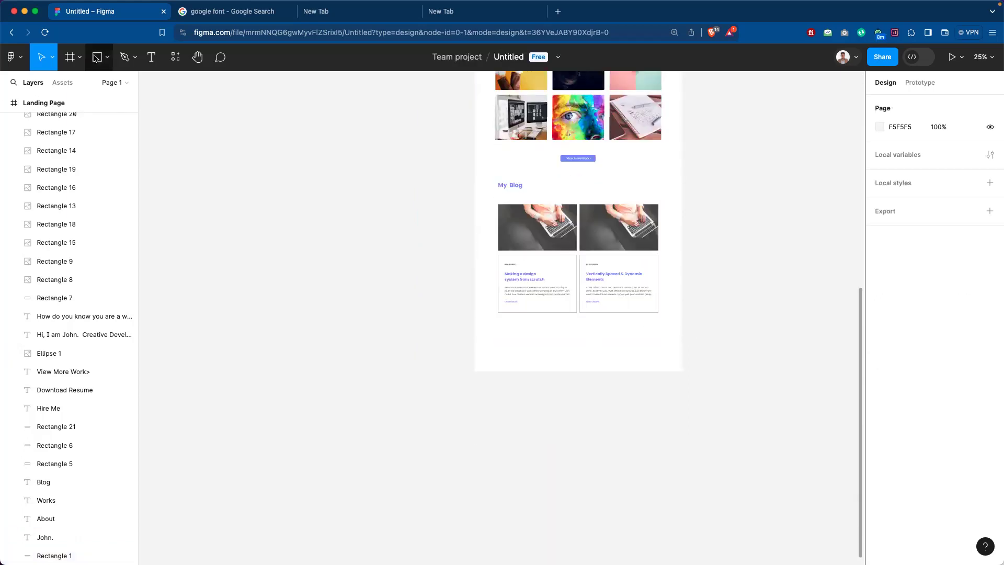
key(r)
mouse_move(474, 339)
mouse_down()
mouse_move(533, 359)
mouse_move(681, 372)
mouse_up()
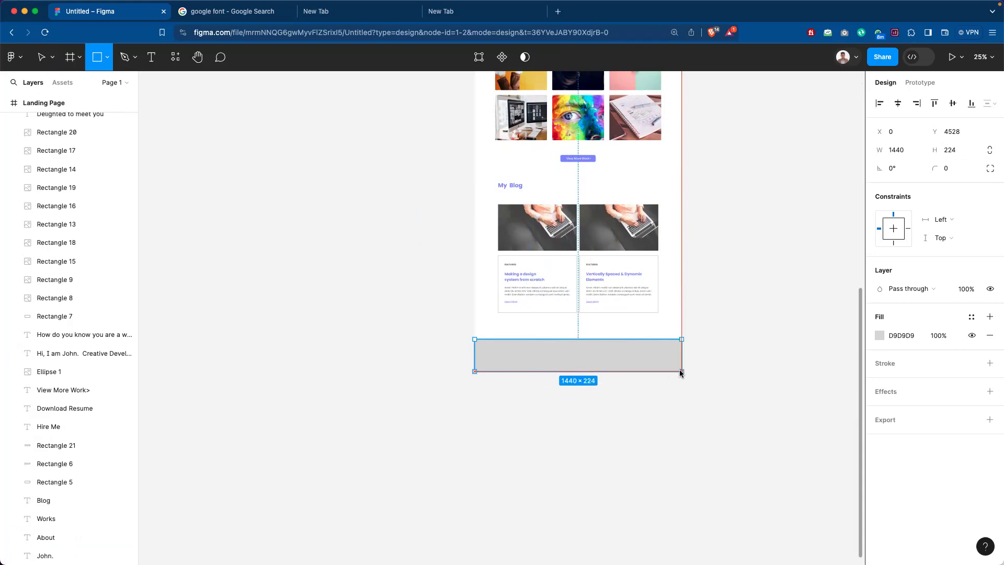
drag(681, 372, 681, 372)
click(952, 150)
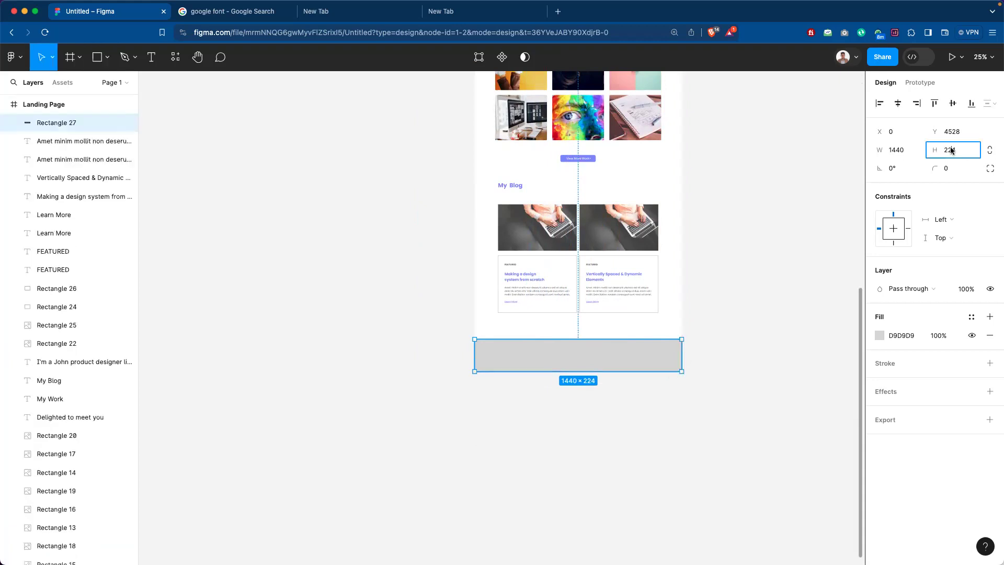
text(142)
key(Return)
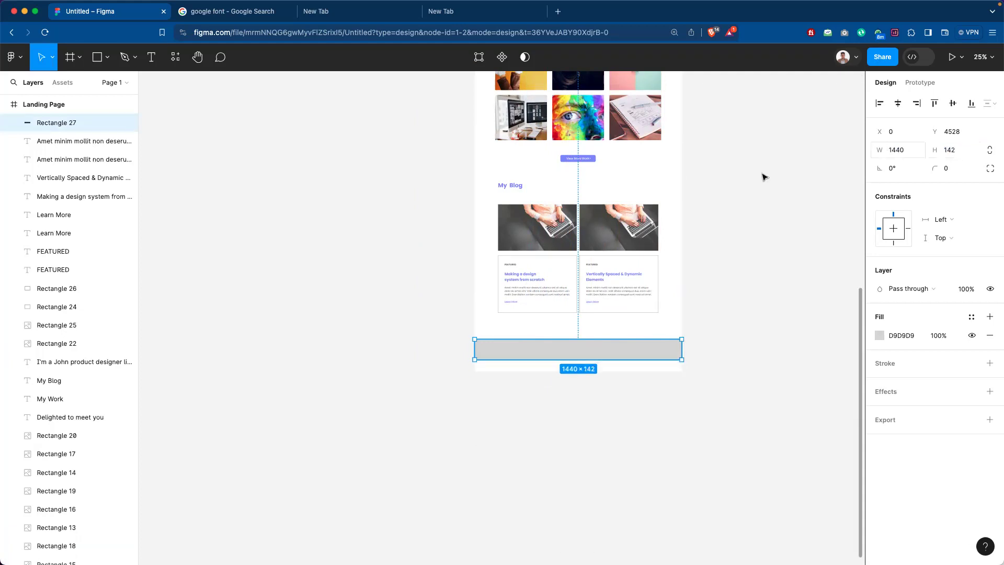
Move the grey footer rectangle down to the Landing Page frame's lower edge and align it to X 0, Y 4617.
click(631, 178)
drag(610, 351, 607, 365)
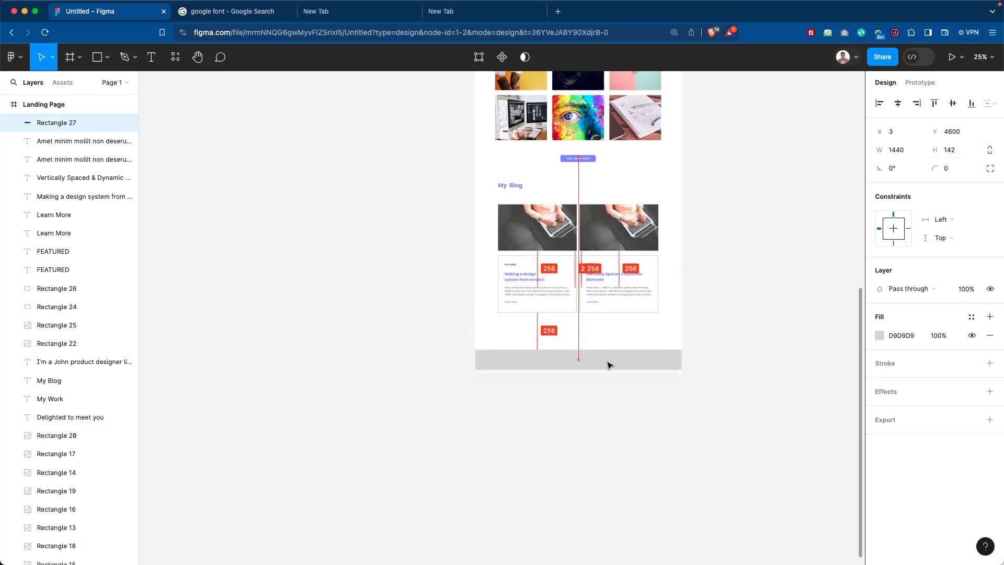
click(664, 390)
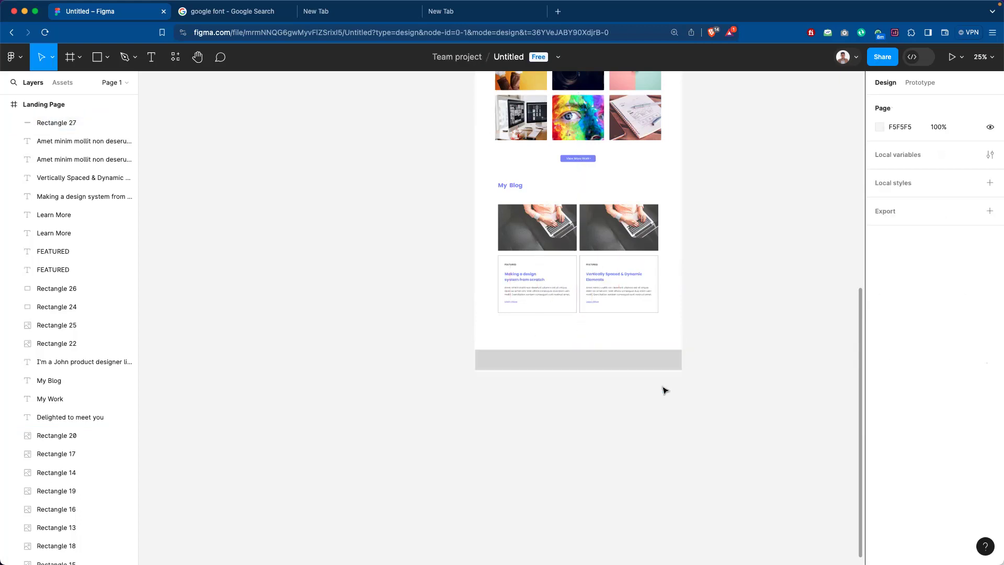
key(shift+0)
scroll(554, 314, down, 1)
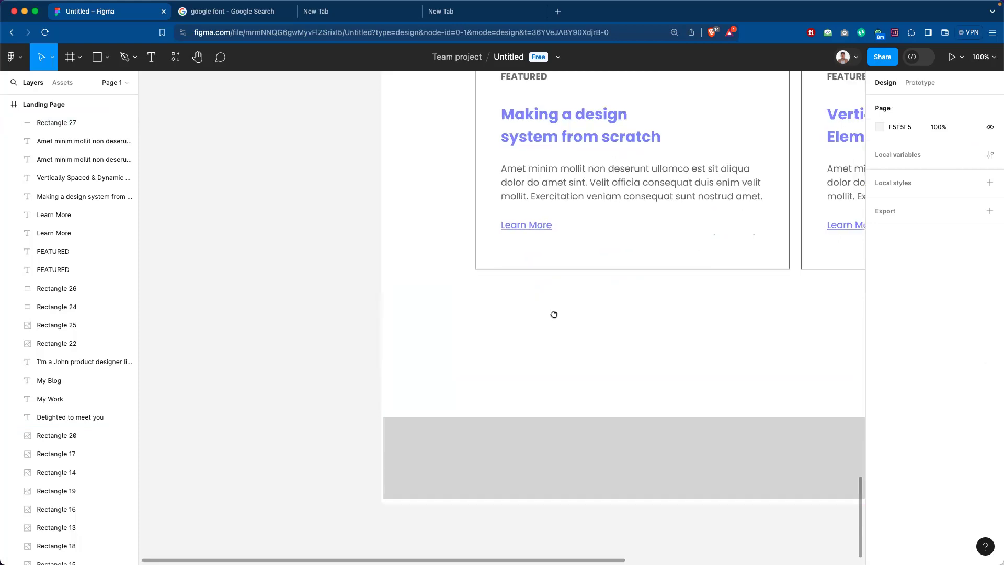
scroll(468, 442, down, 3)
scroll(468, 442, right, 2)
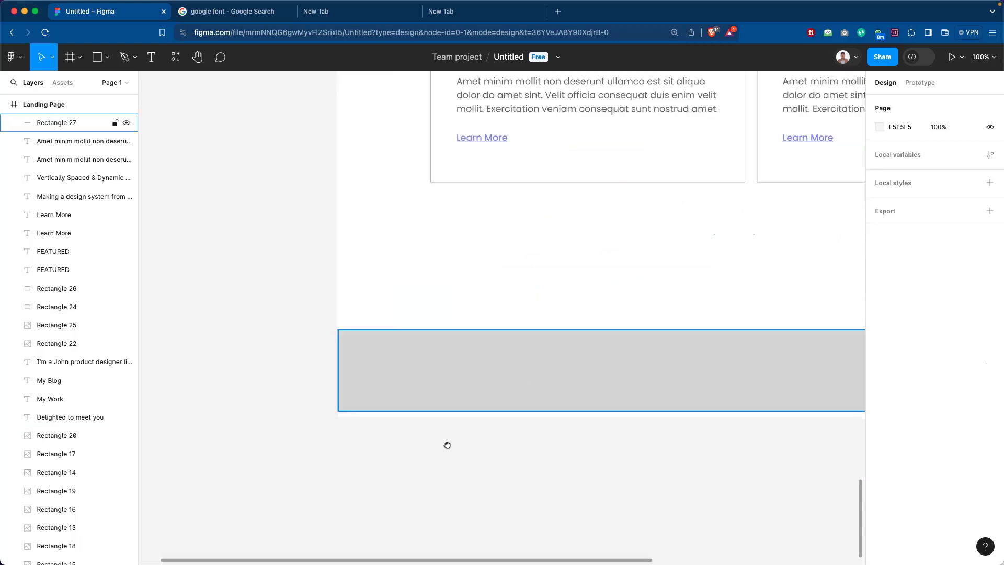
scroll(450, 446, up, 1)
scroll(450, 446, left, 1)
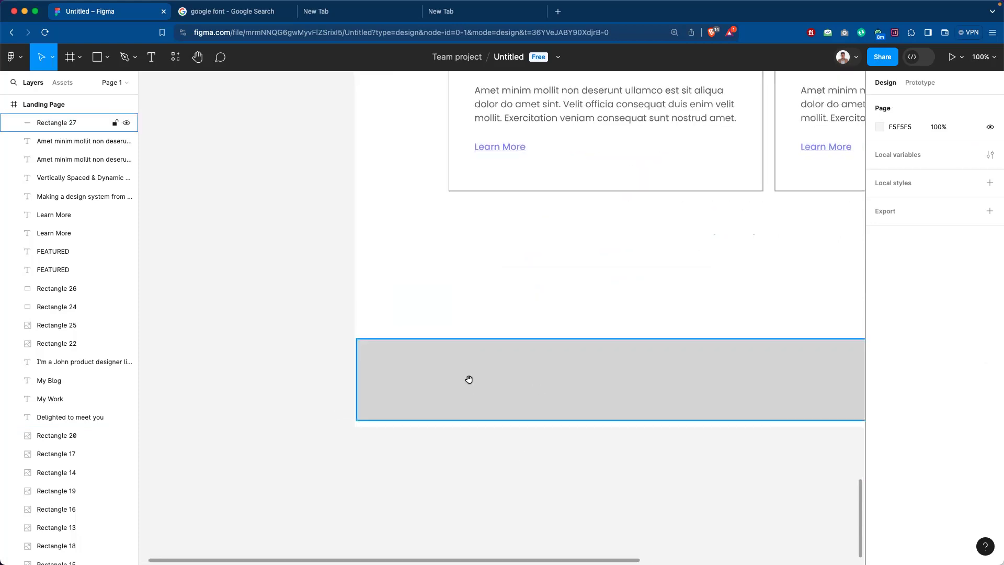
click(507, 386)
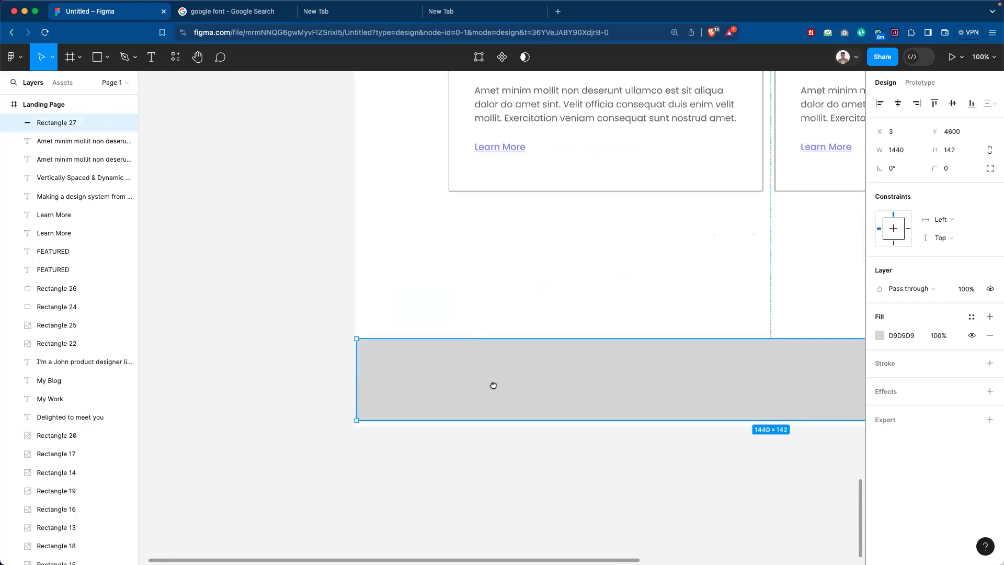
drag(493, 389, 495, 394)
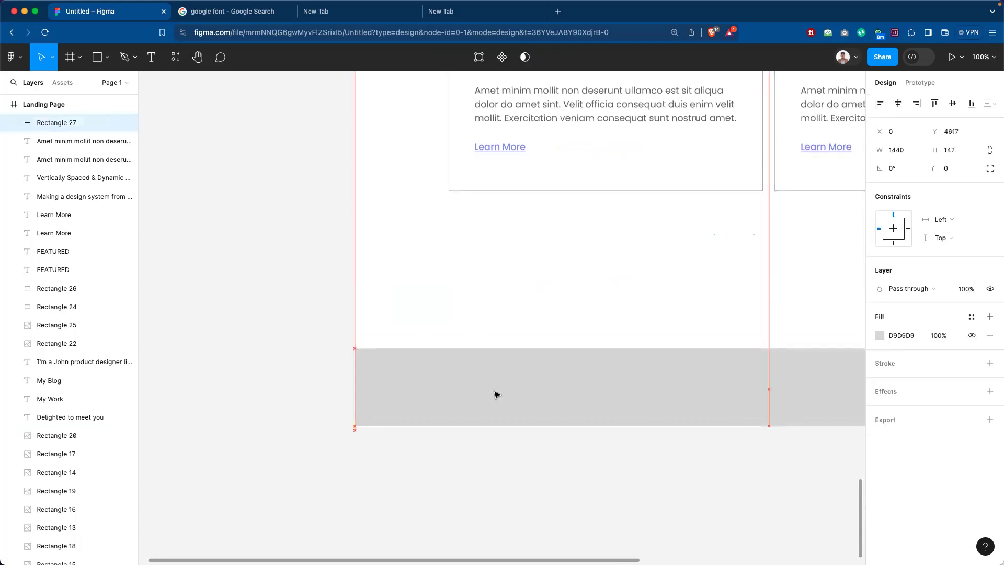
click(586, 454)
Inspect the footer rectangle's fit with the frame edges along its full width and in the page overview.
scroll(475, 462, right, 5)
scroll(475, 461, up, 1)
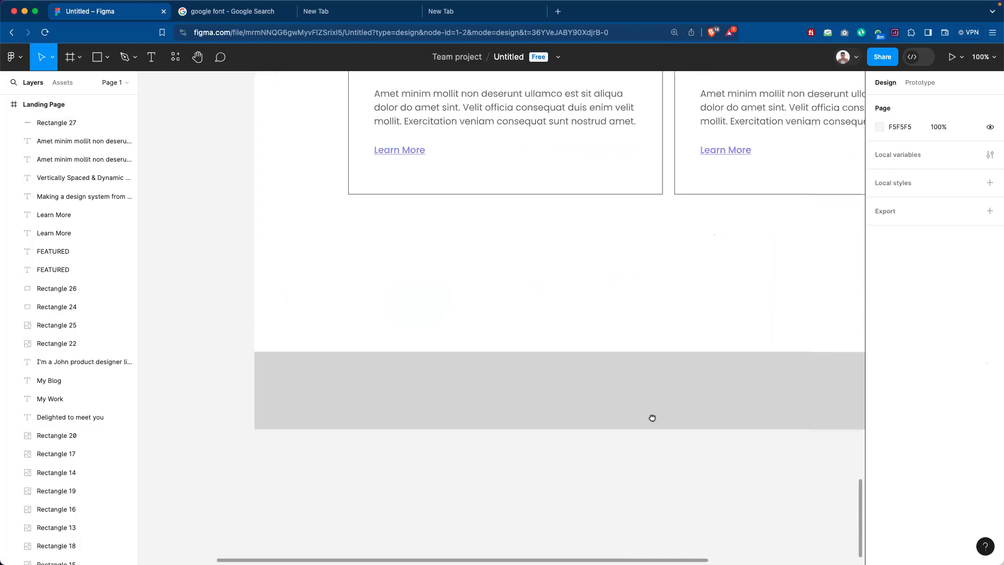
scroll(472, 426, right, 14)
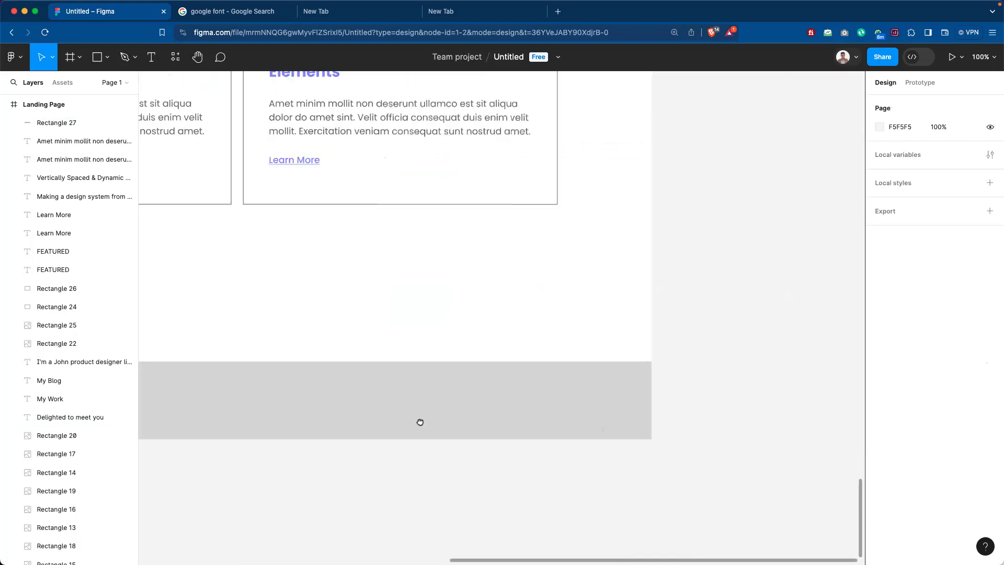
scroll(634, 430, left, 9)
scroll(634, 430, up, 1)
scroll(654, 468, right, 1)
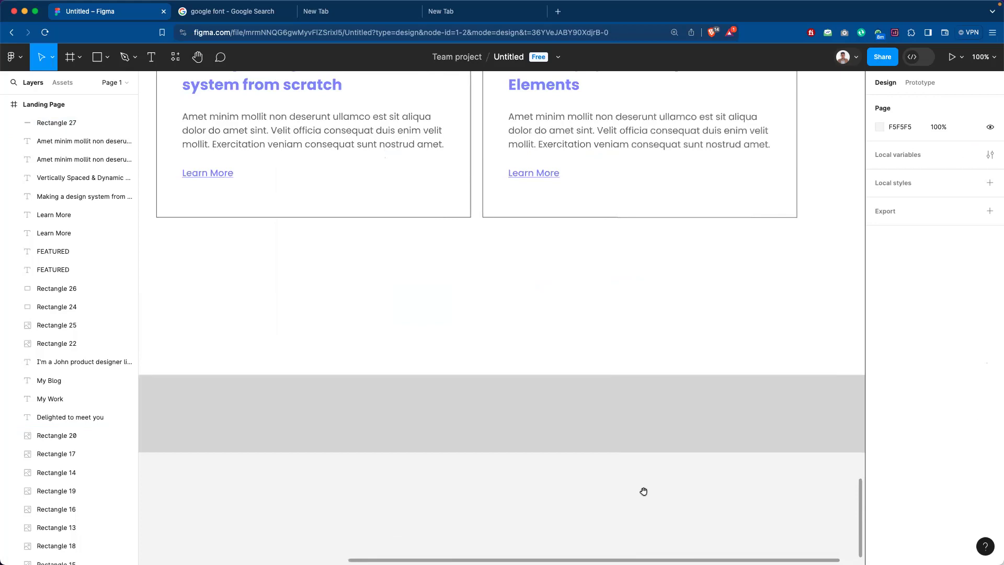
key(minus)
key(minus)
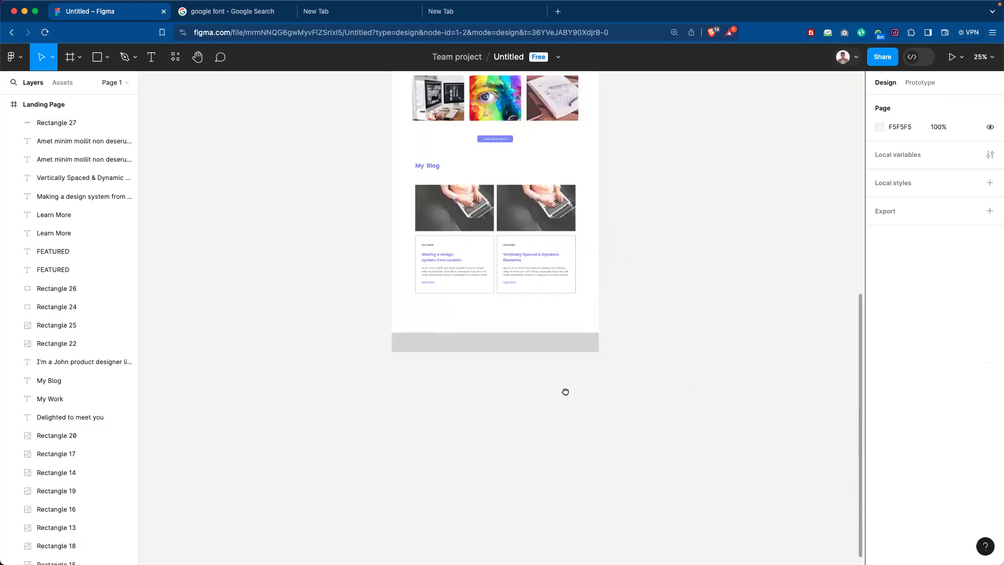
Nudge the footer rectangle up to Y 4616, keeping it aligned with both sides of the frame.
drag(565, 391, 621, 420)
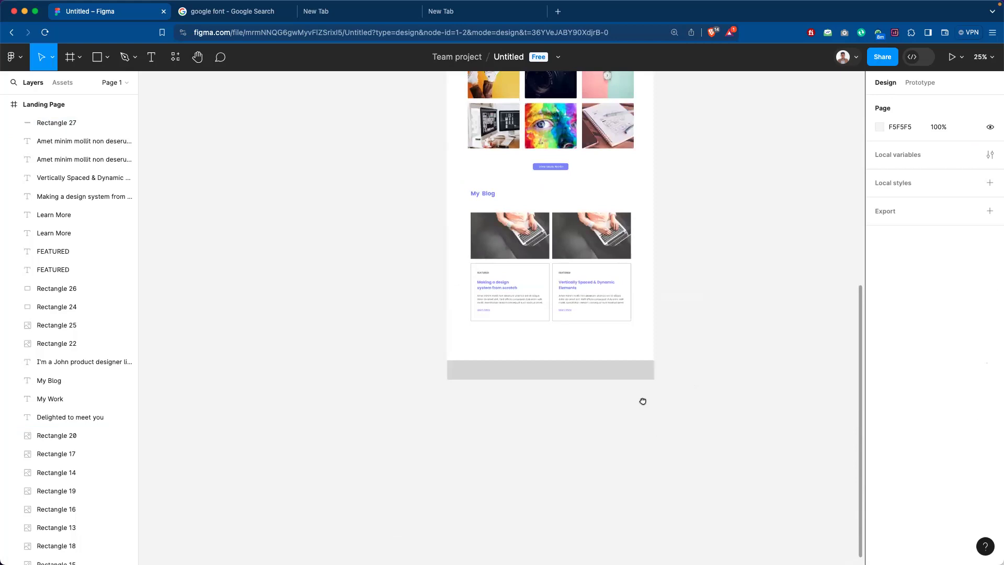
click(636, 371)
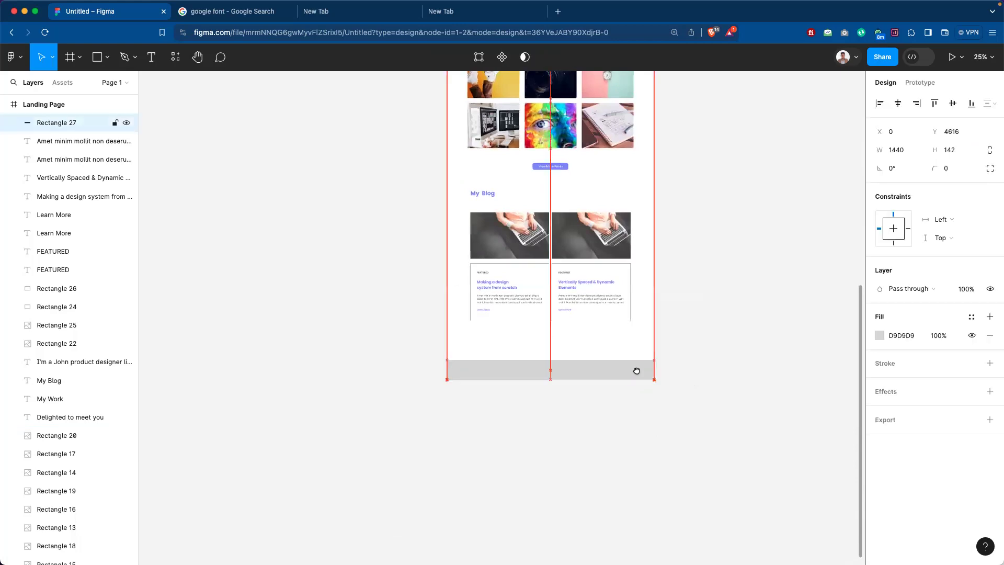
key(Escape)
Fill the grey footer rectangle with the purple document colour 878CFF.
click(630, 366)
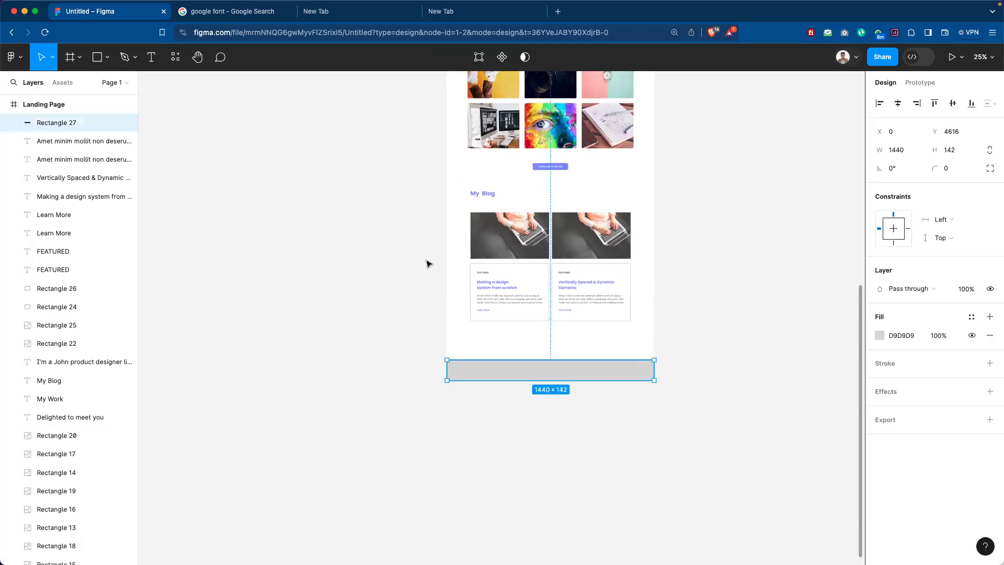
click(879, 334)
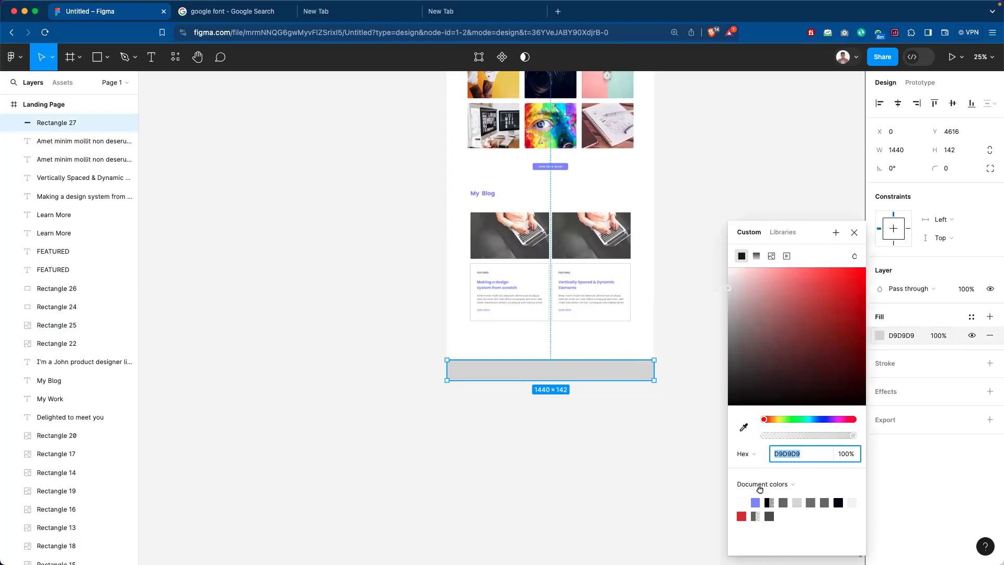
click(757, 502)
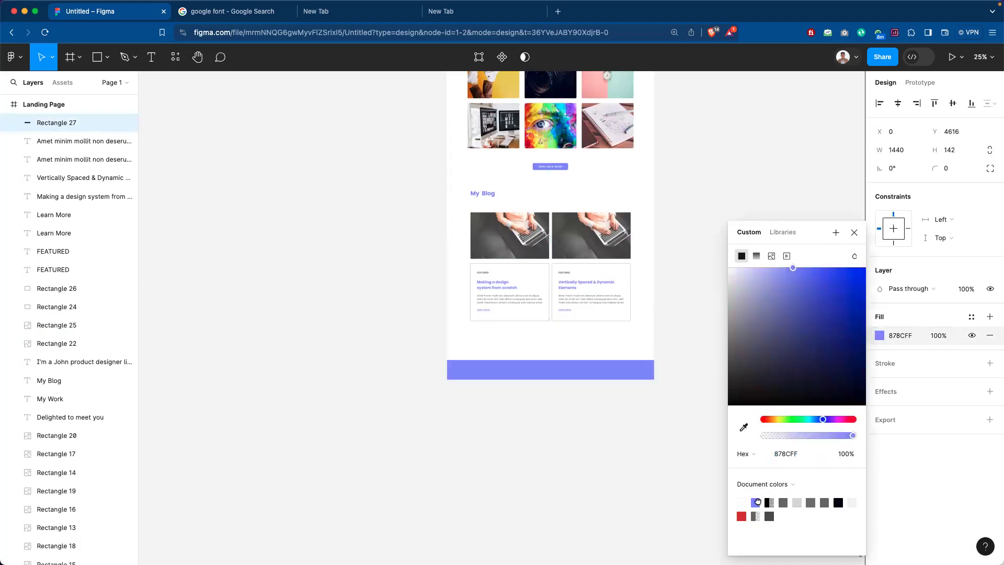
click(612, 410)
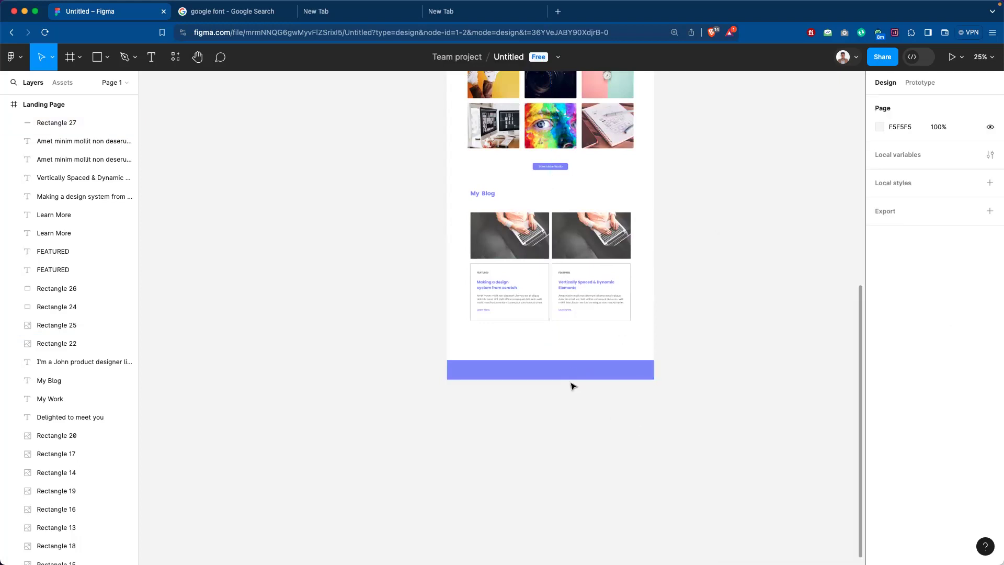
key(i)
click(610, 362)
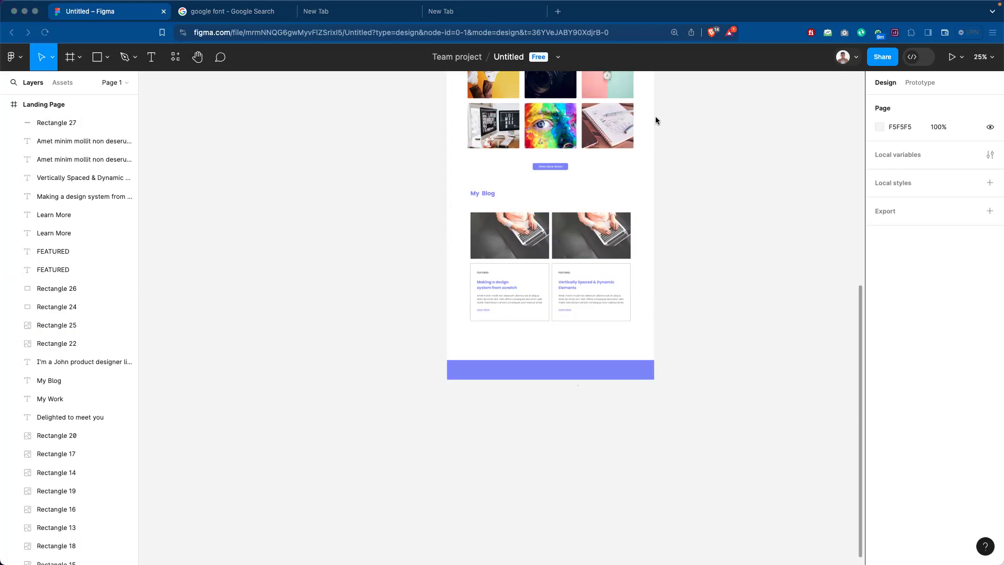
Add the white 14 pt Poppins Regular text "Copyright ©2023 All rights reserved" and place it on the footer bar at about X 503, Y 4666.
click(150, 59)
click(480, 335)
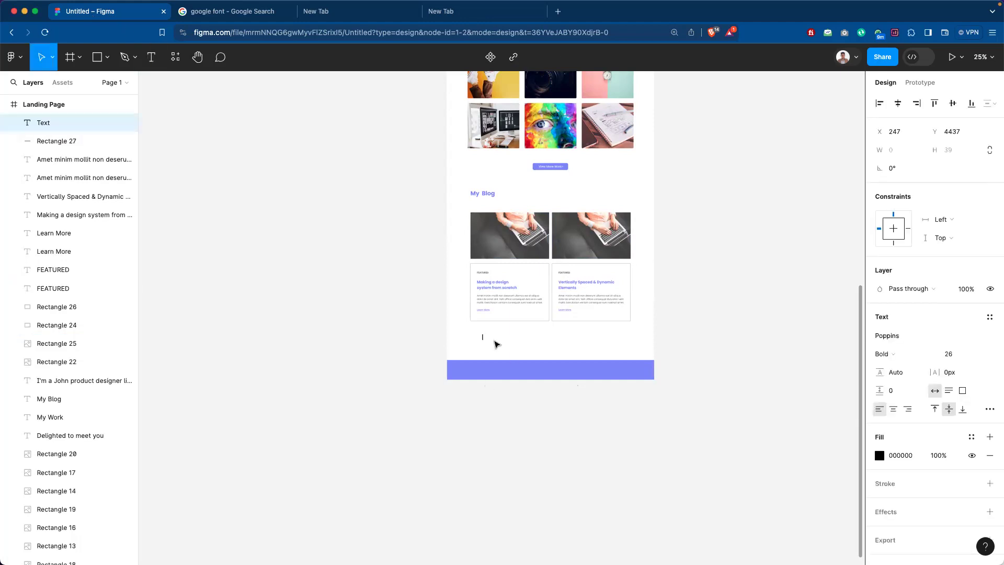
key(ctrl+v)
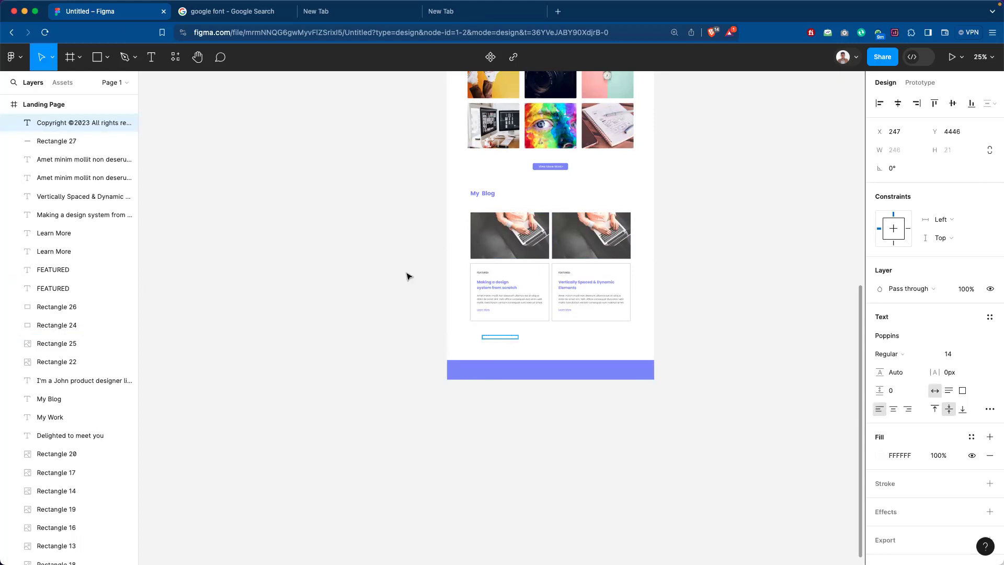
drag(509, 337, 547, 371)
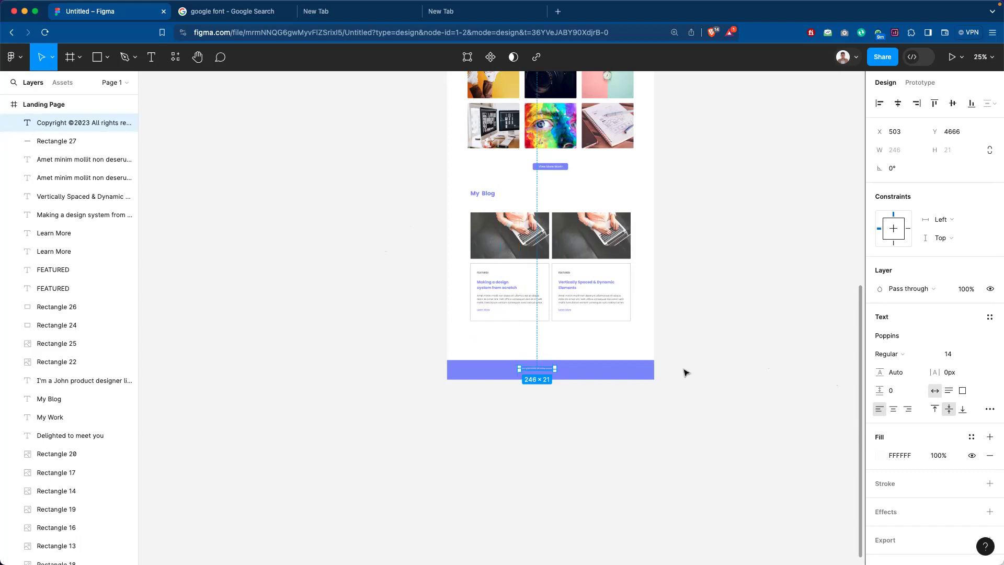
Move the copyright text slightly lower within the footer bar, to about X 502, Y 4682.
key(shift+0)
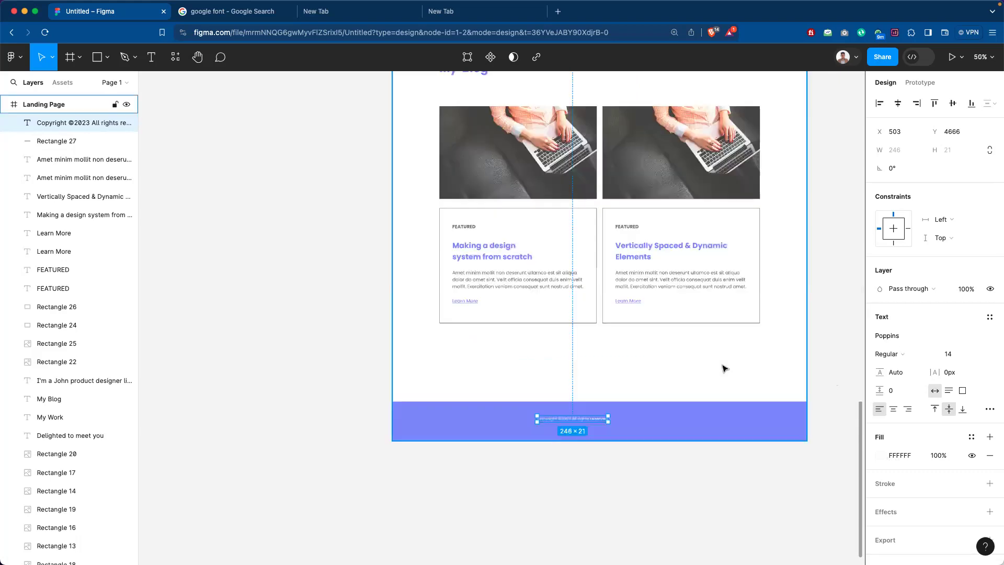
drag(599, 321, 579, 270)
scroll(579, 270, down, 3)
scroll(579, 270, right, 2)
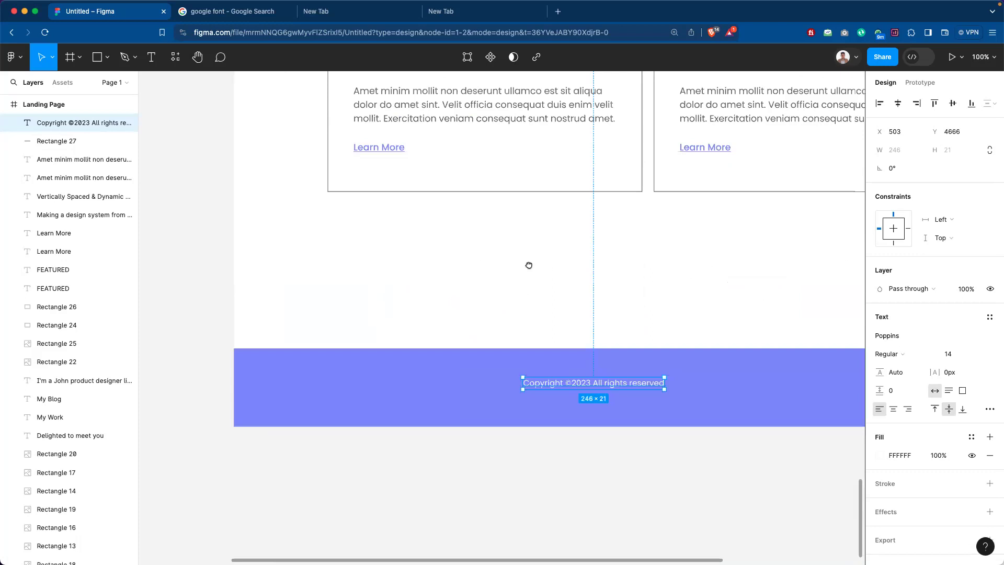
scroll(578, 448, right, 2)
key(Escape)
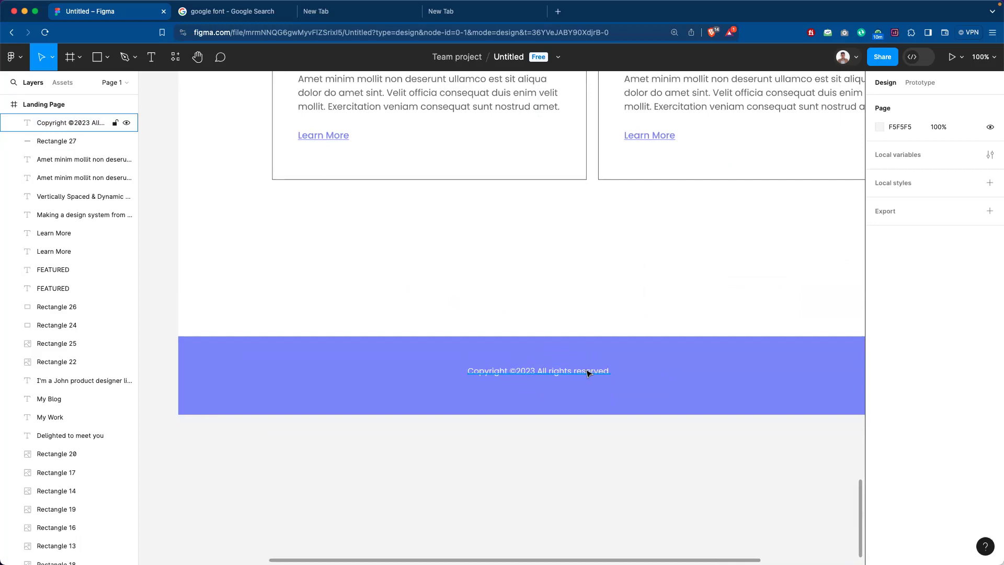
drag(582, 373, 581, 381)
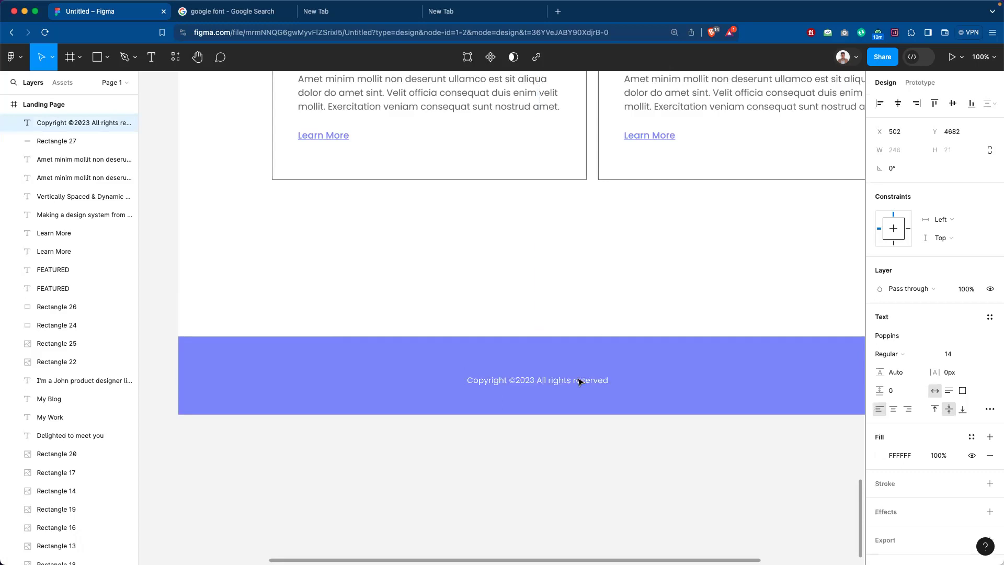
click(609, 465)
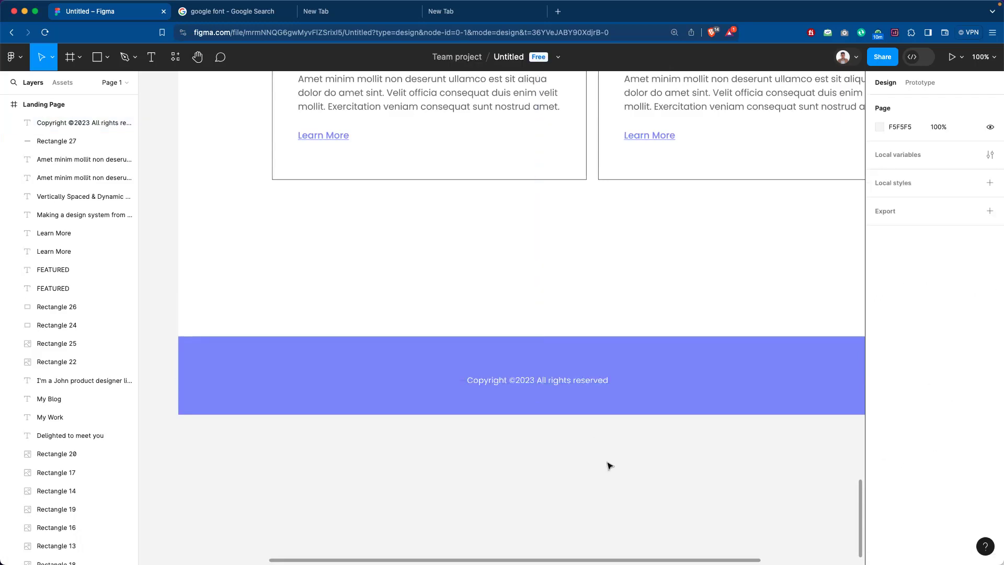
Shift the copyright text right and slightly up within the footer bar, to about X 554, Y 4676.
key(minus)
key(minus)
key(minus)
key(equal)
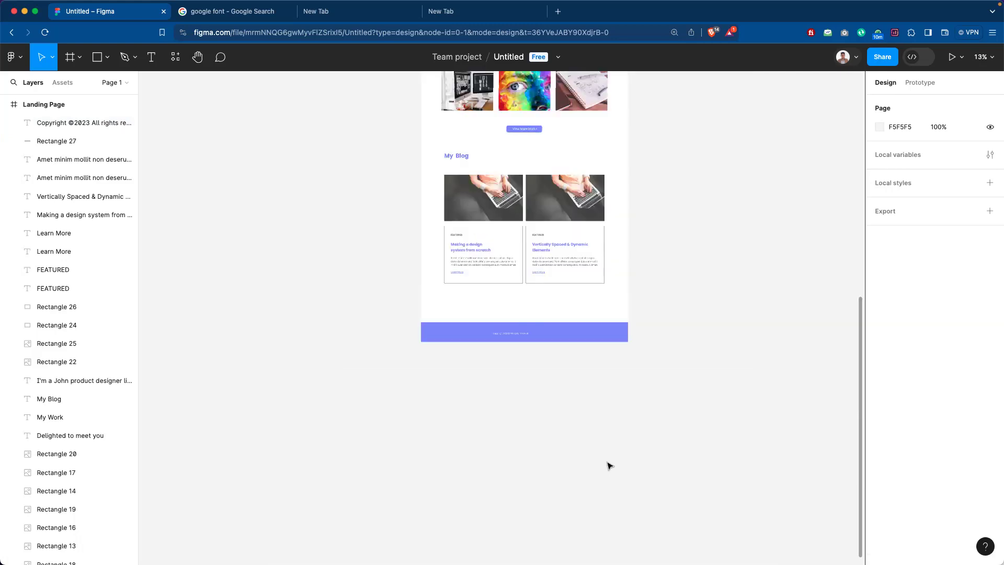
key(shift+0)
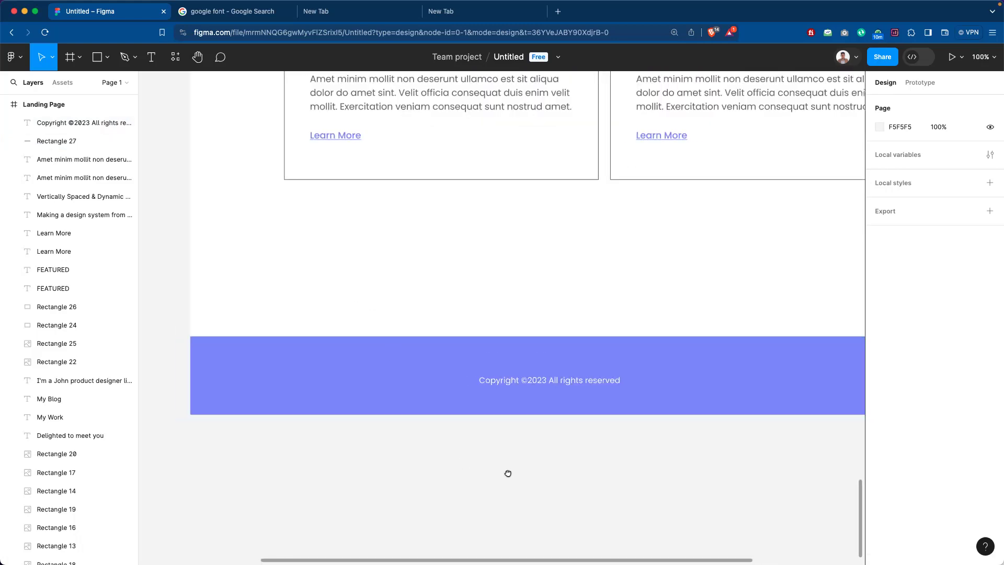
scroll(502, 471, left, 3)
scroll(505, 472, up, 1)
key(minus)
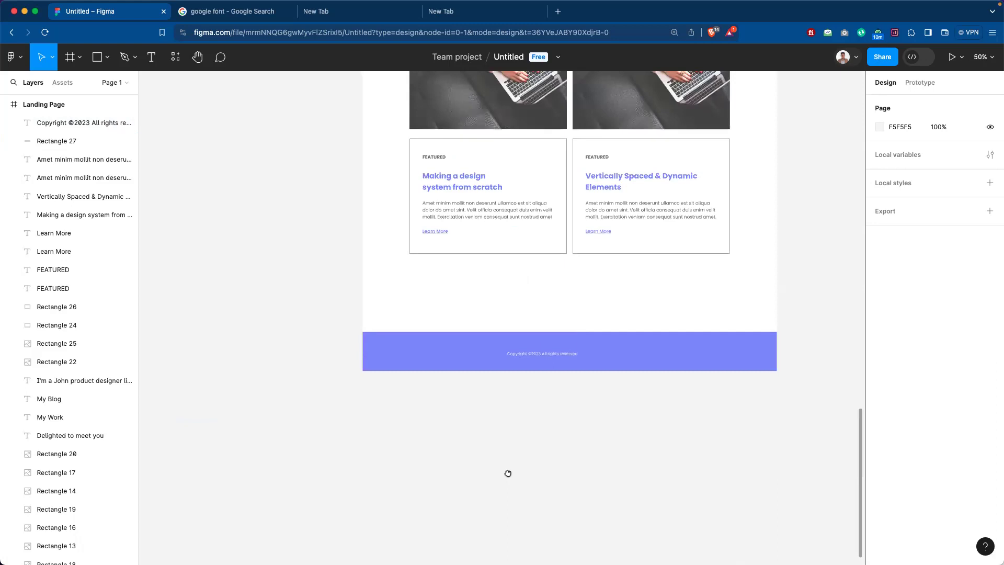
drag(562, 354, 571, 355)
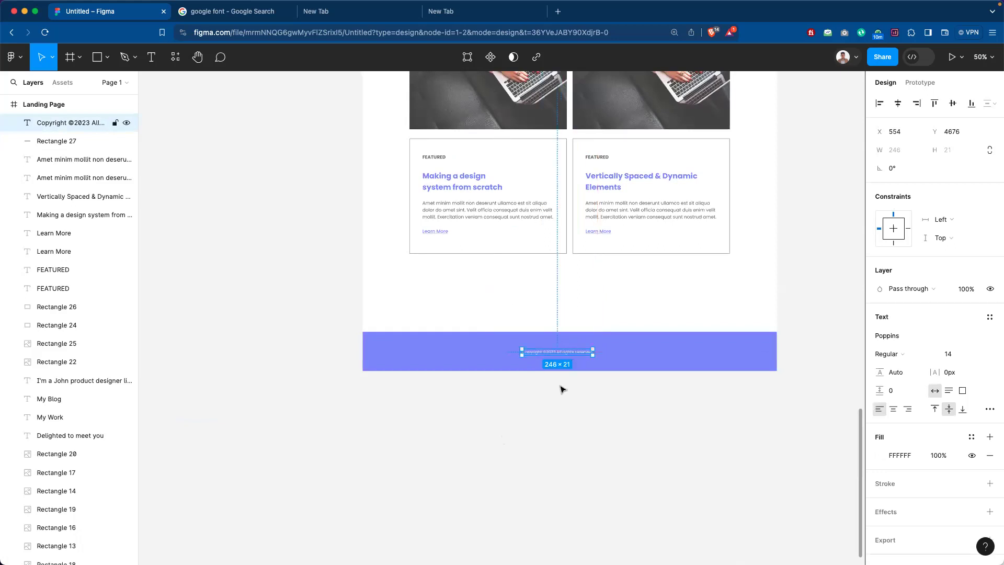
click(572, 488)
Review all landing page sections from the footer up to the header and back down to the footer.
scroll(573, 488, up, 3)
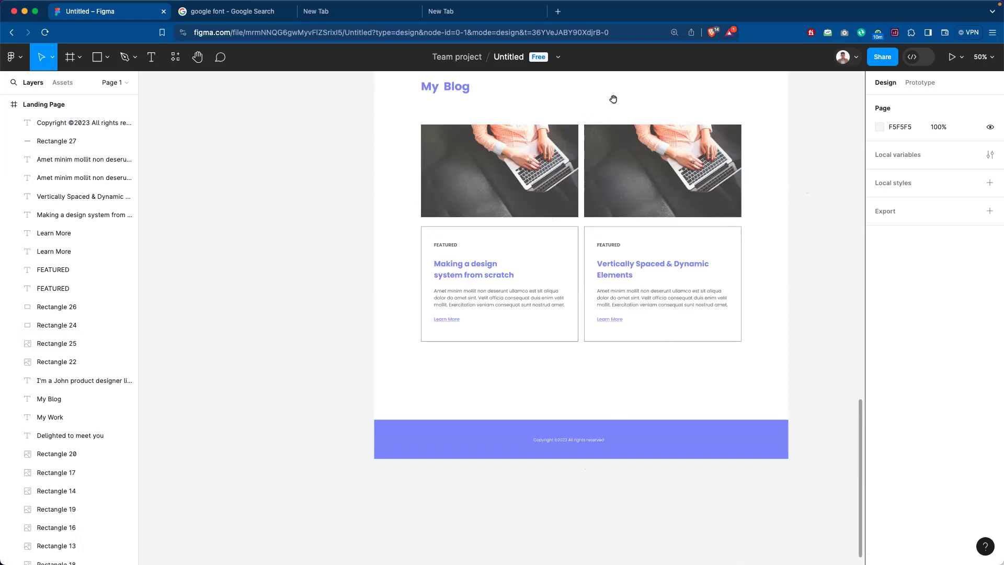
scroll(630, 363, up, 5)
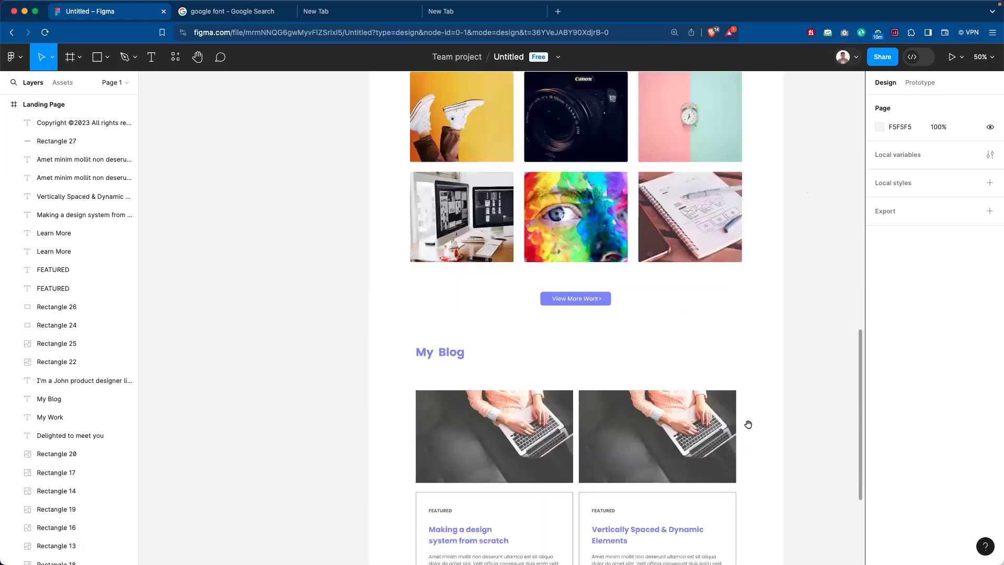
scroll(709, 164, up, 6)
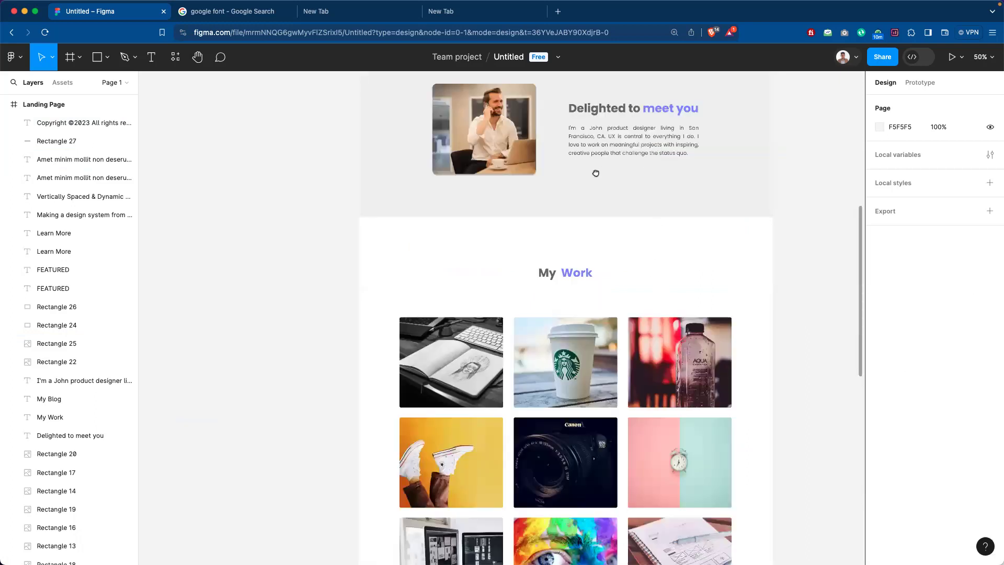
scroll(630, 477, up, 3)
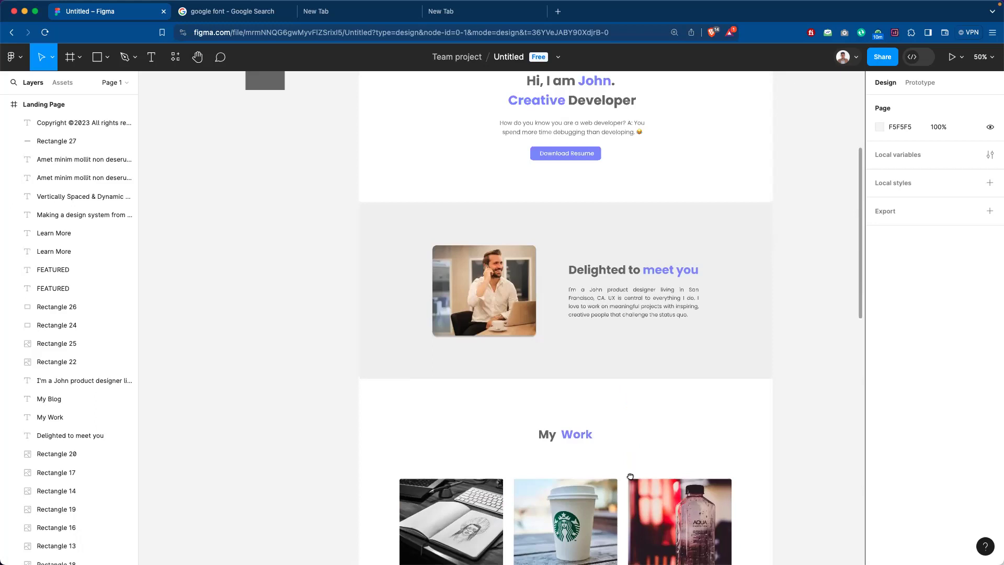
scroll(647, 171, up, 6)
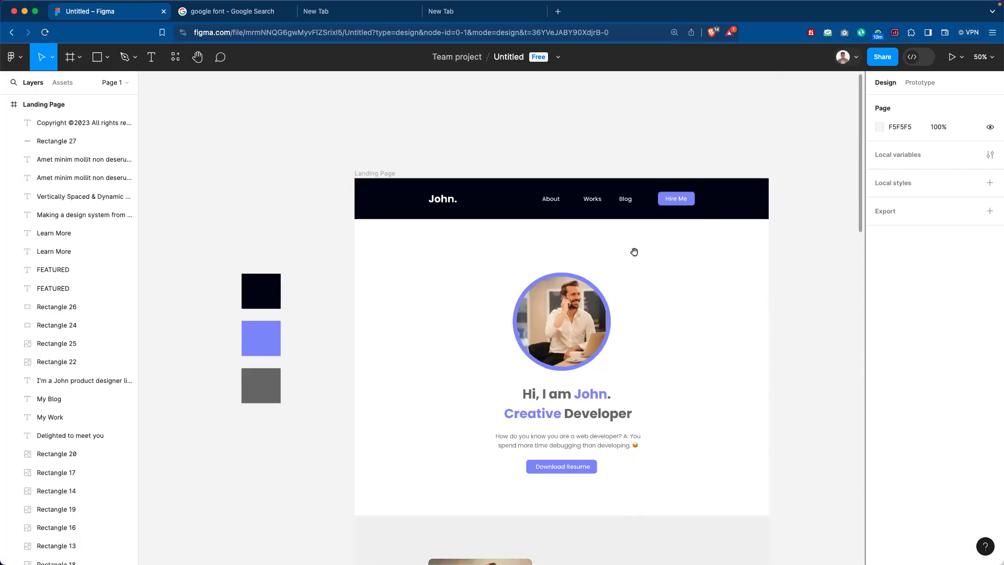
scroll(634, 251, down, 5)
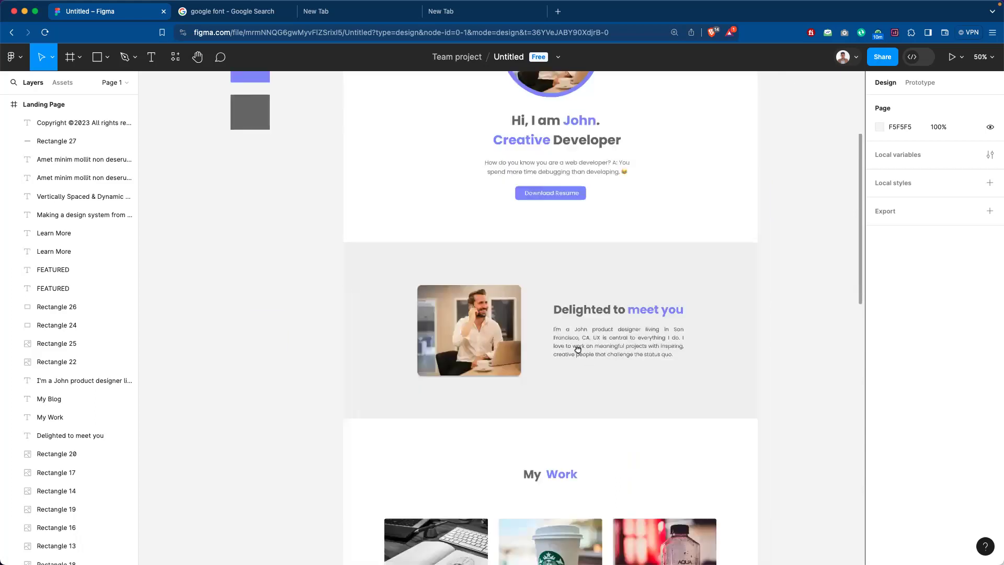
scroll(559, 350, down, 2)
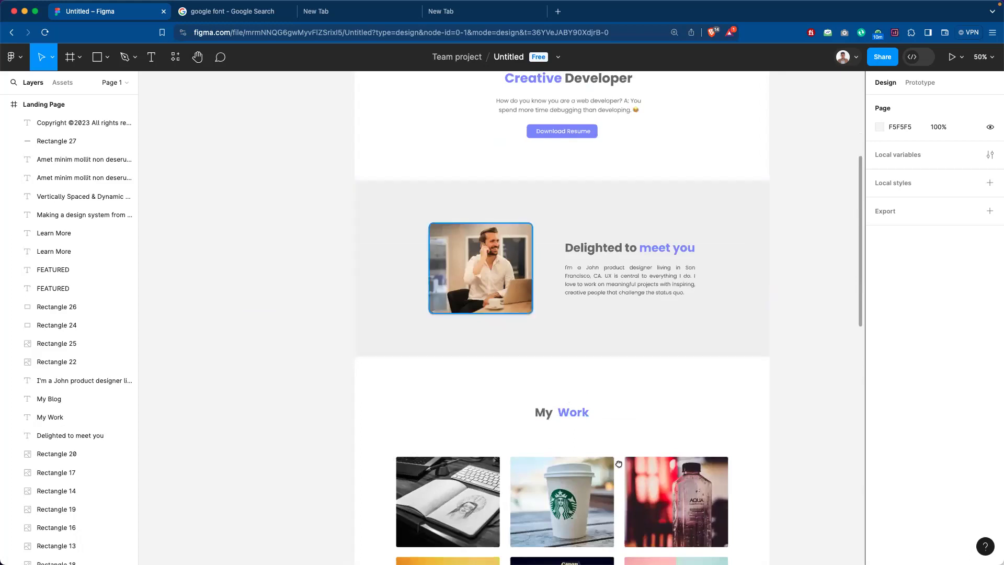
scroll(621, 339, down, 1)
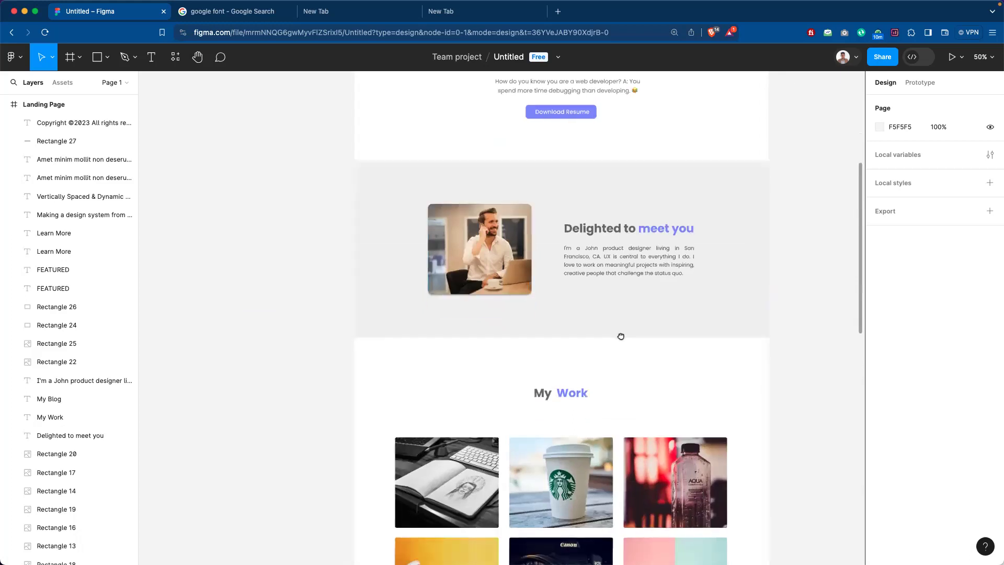
scroll(630, 430, down, 5)
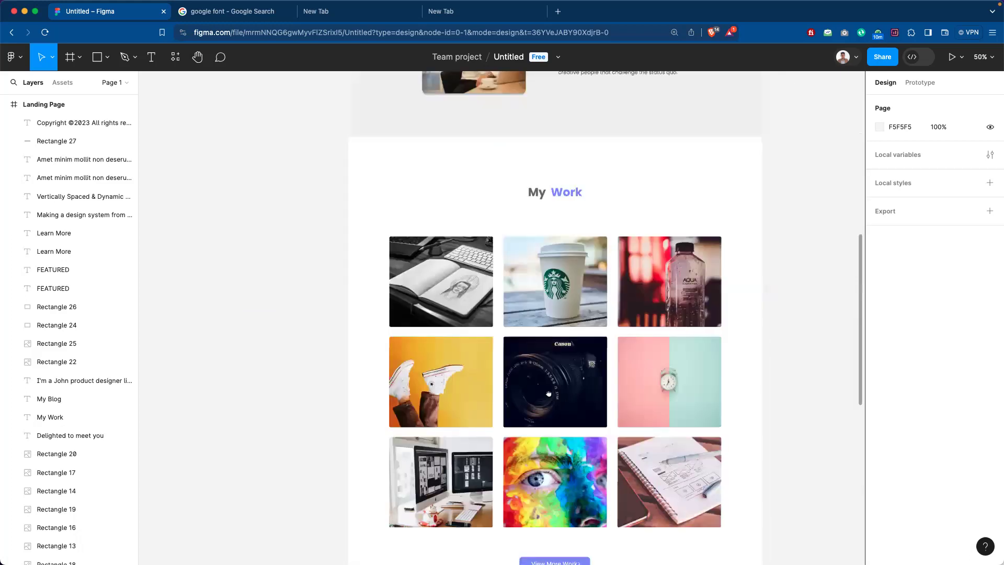
scroll(539, 394, down, 2)
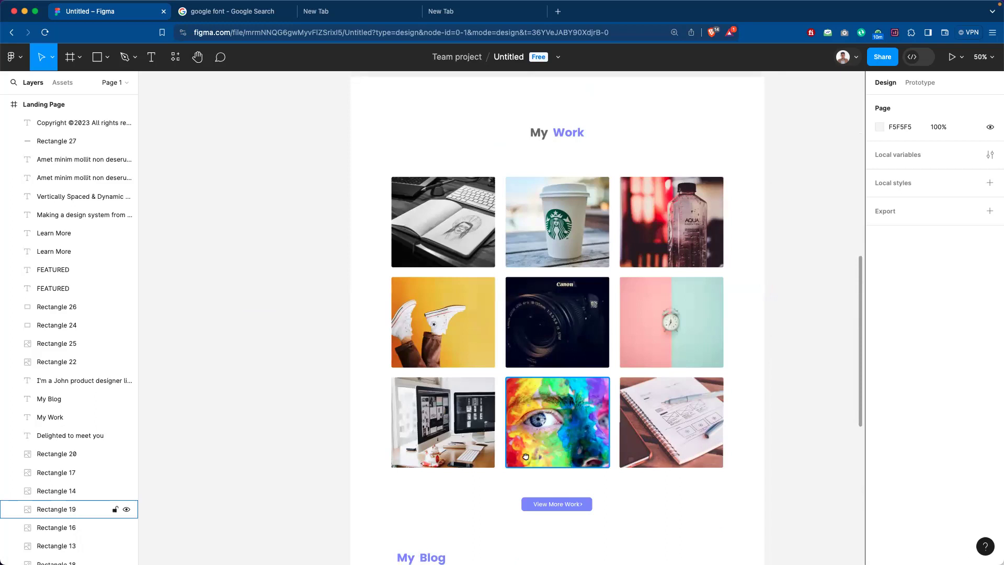
drag(610, 516, 617, 389)
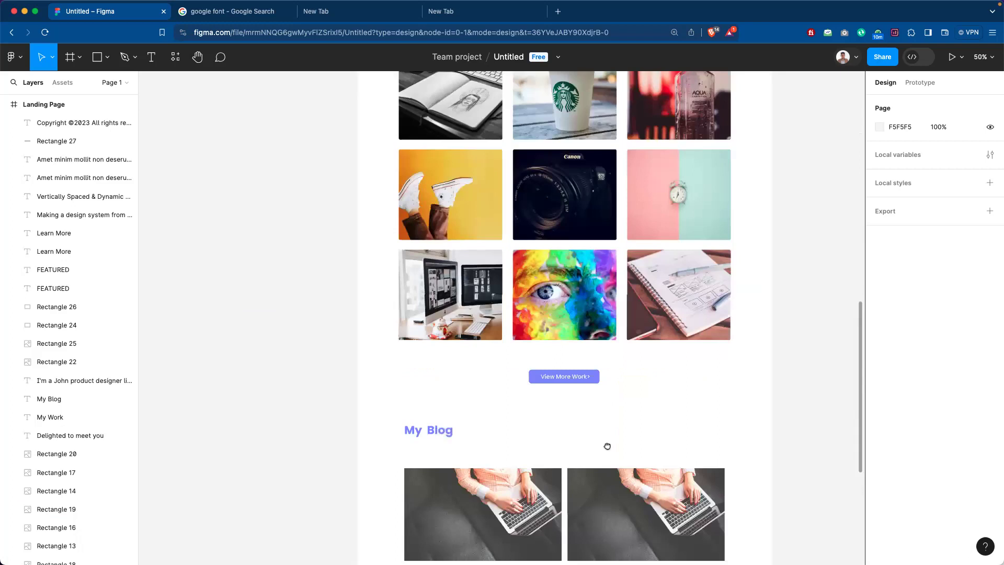
scroll(607, 443, down, 5)
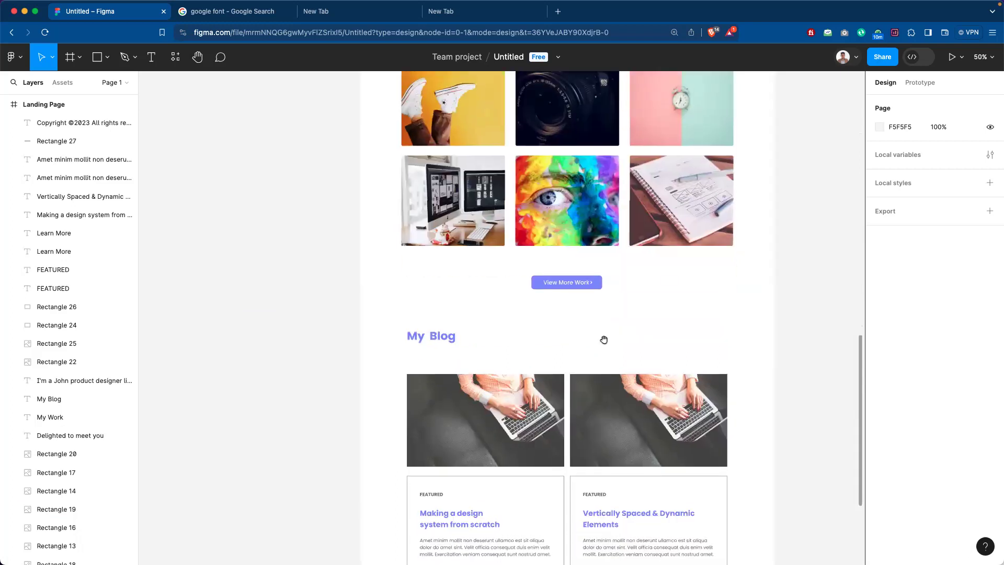
scroll(643, 549, down, 2)
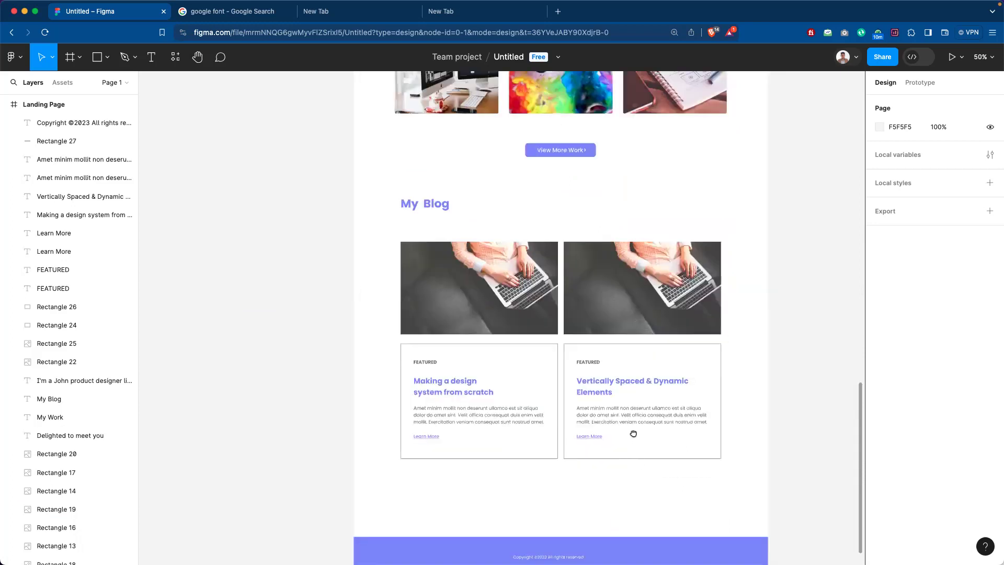
scroll(633, 434, down, 1)
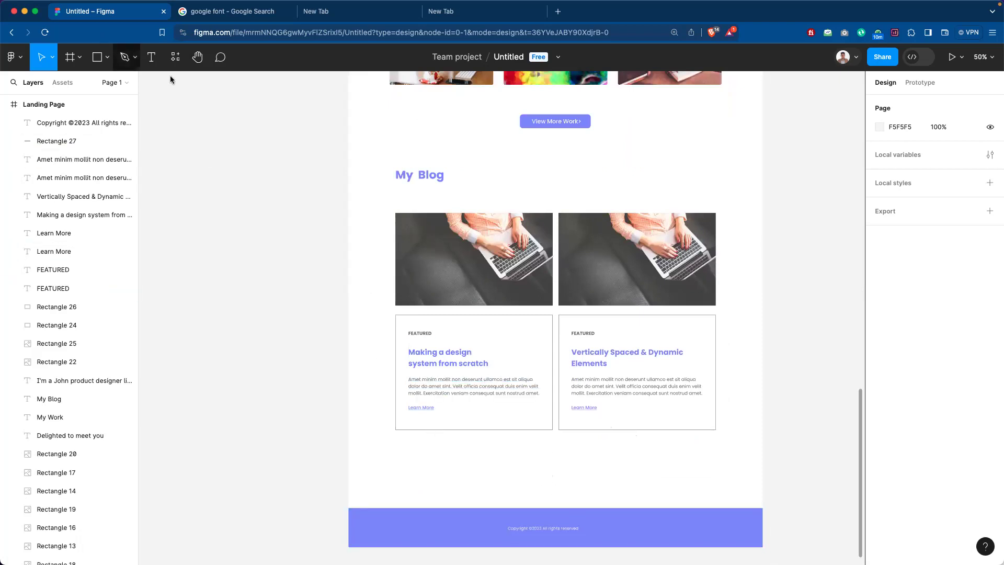
Try to search the plugins for "icon" in place of the pexels query, and clear the search.
click(173, 58)
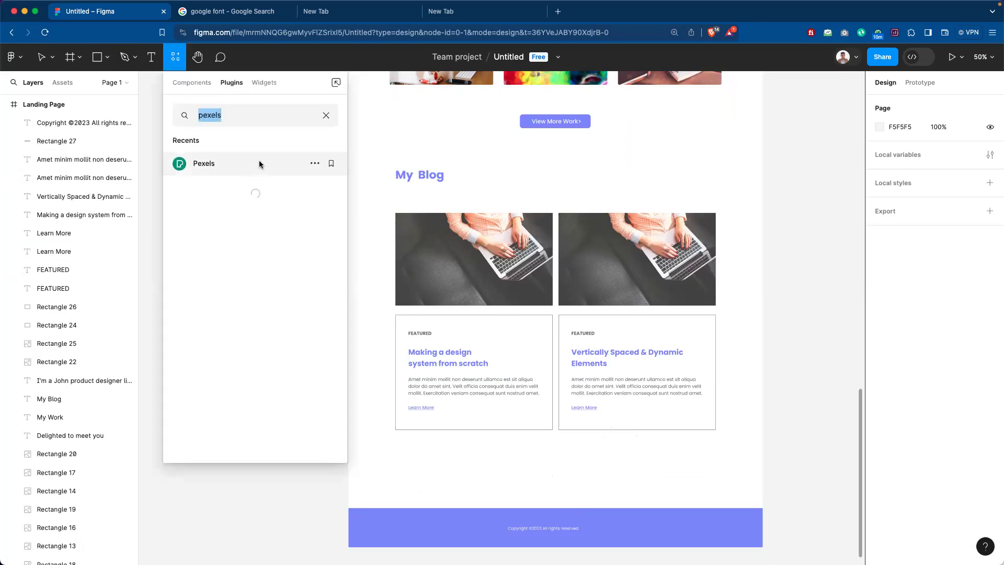
click(324, 116)
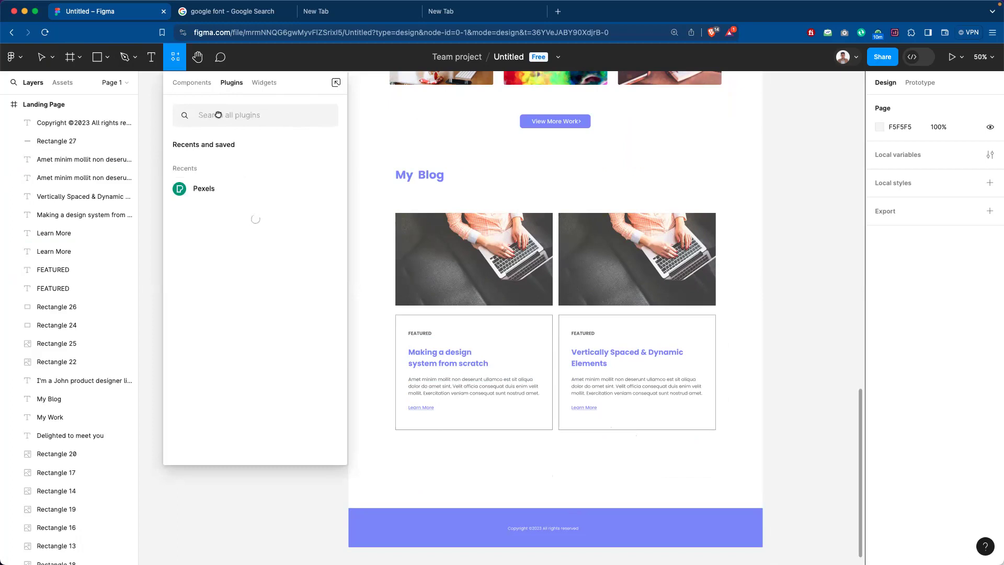
text(icon)
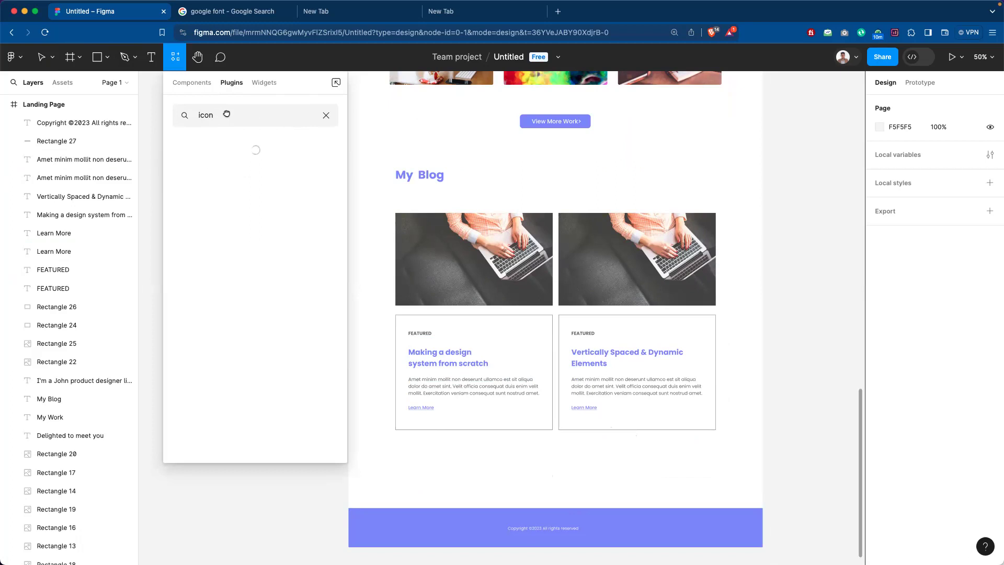
text(8)
mouse_move(978, 2)
key(BackSpace)
key(BackSpace)
key(BackSpace)
key(BackSpace)
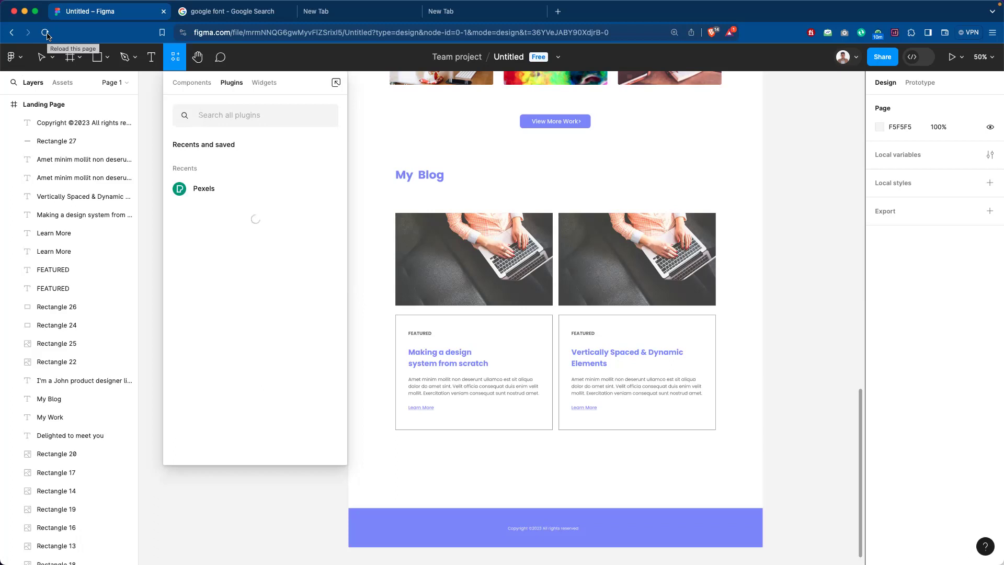
click(484, 227)
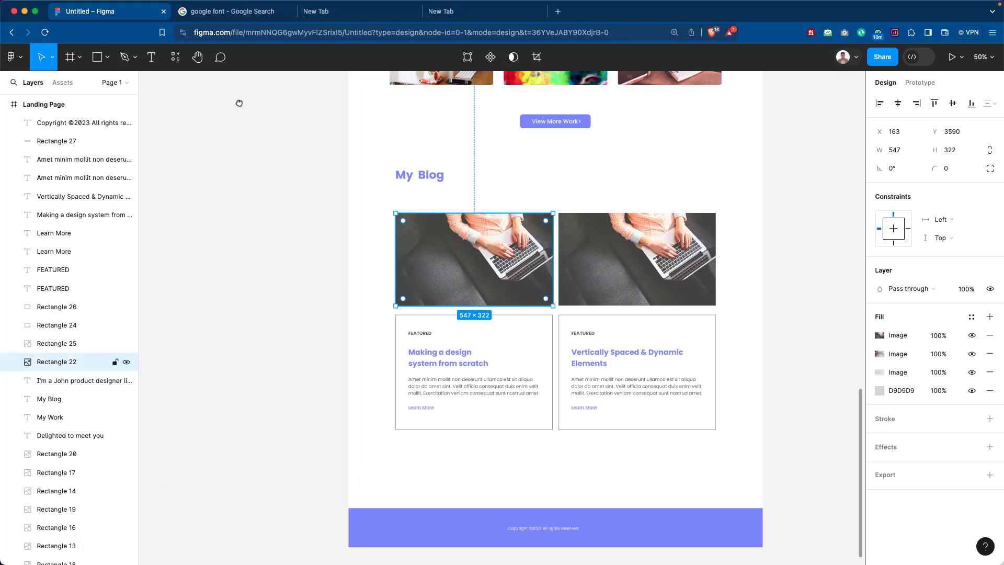
click(106, 61)
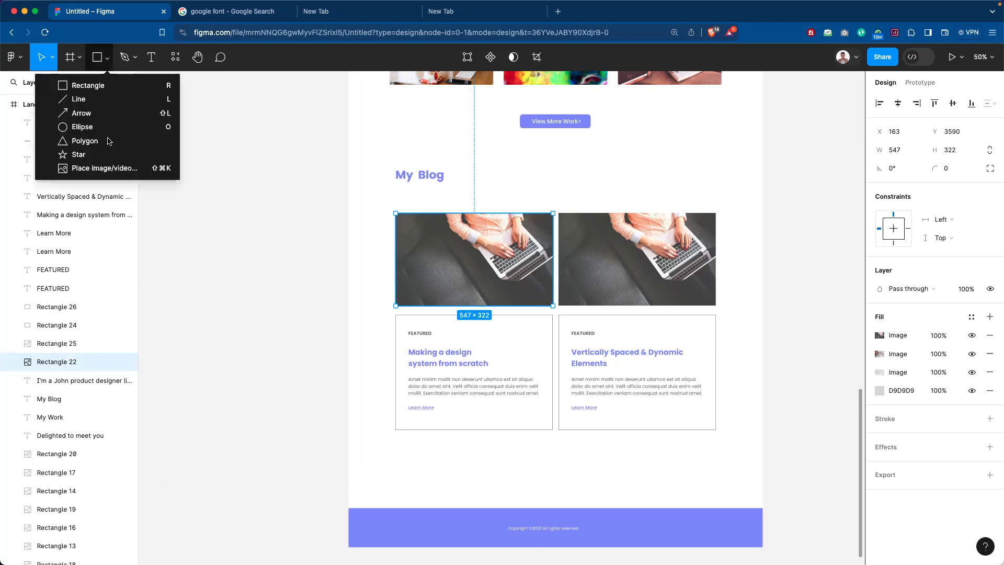
click(122, 170)
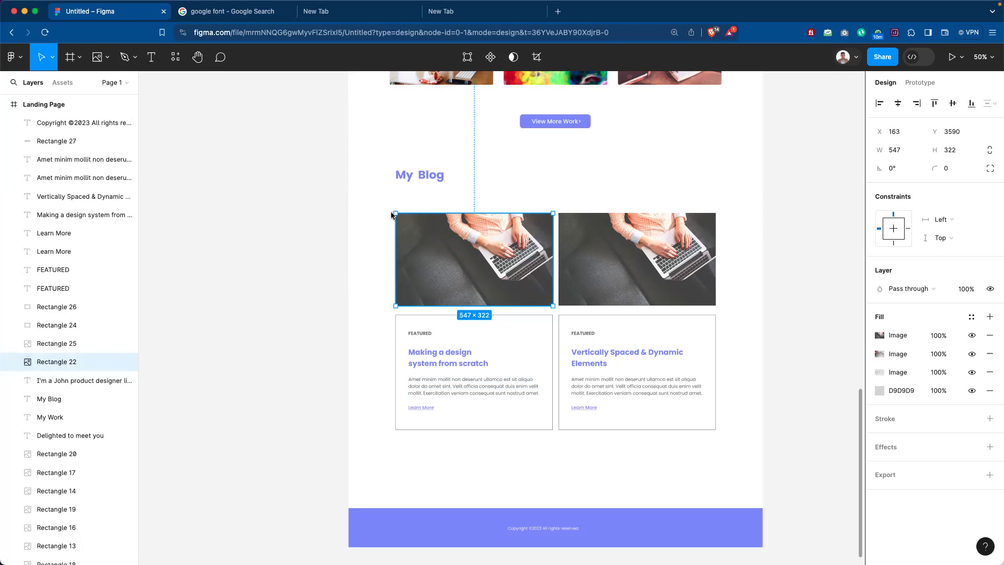
key(super+shift+k)
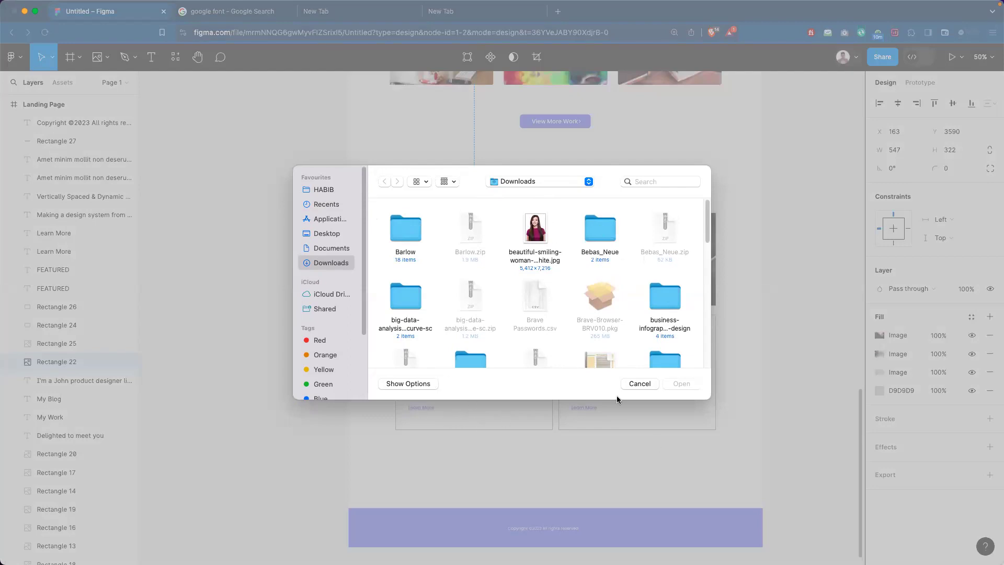
click(644, 385)
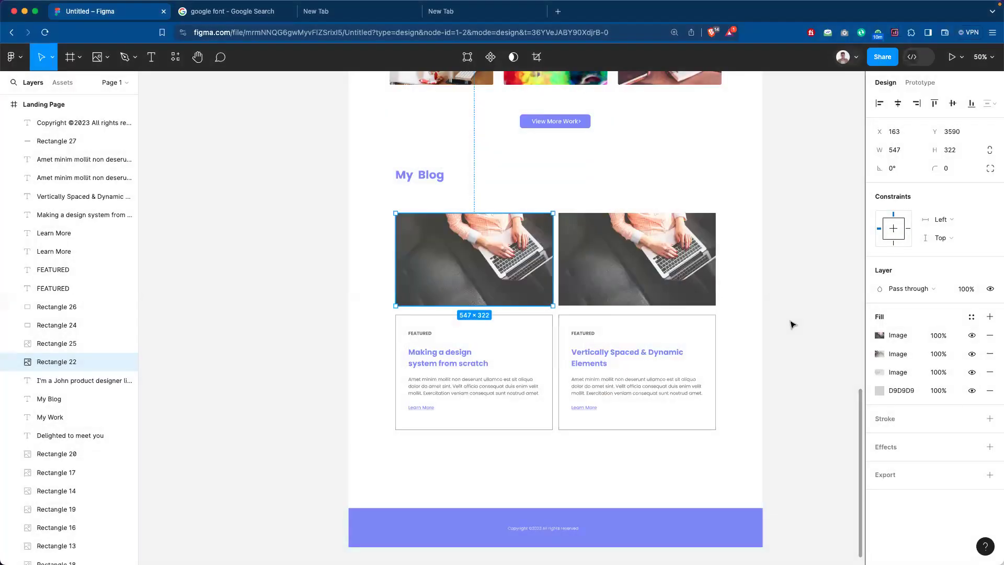
click(793, 324)
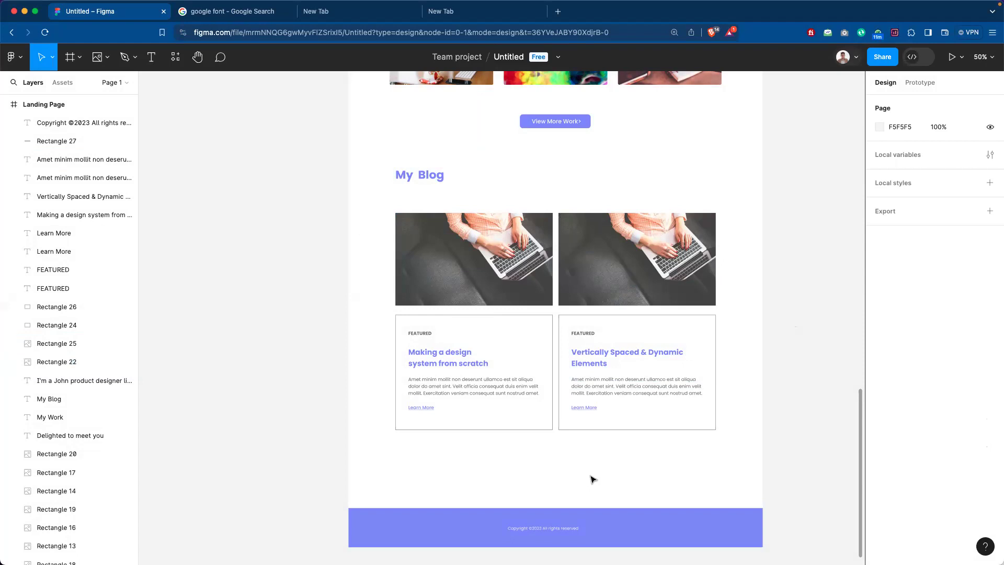
Search the plugins for "icon", run Icons8, and move its window clear of the page's blog section.
scroll(601, 439, down, 2)
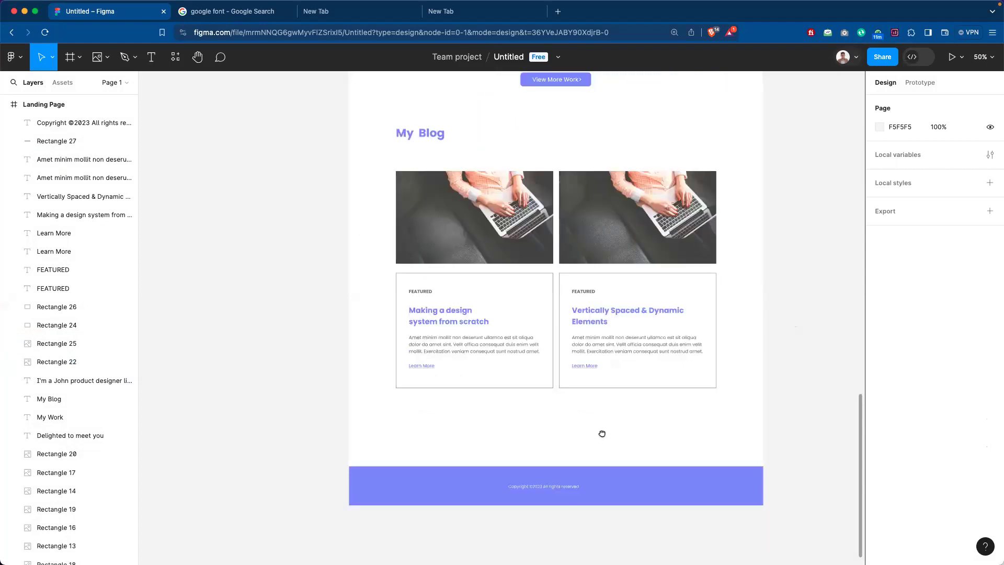
click(176, 57)
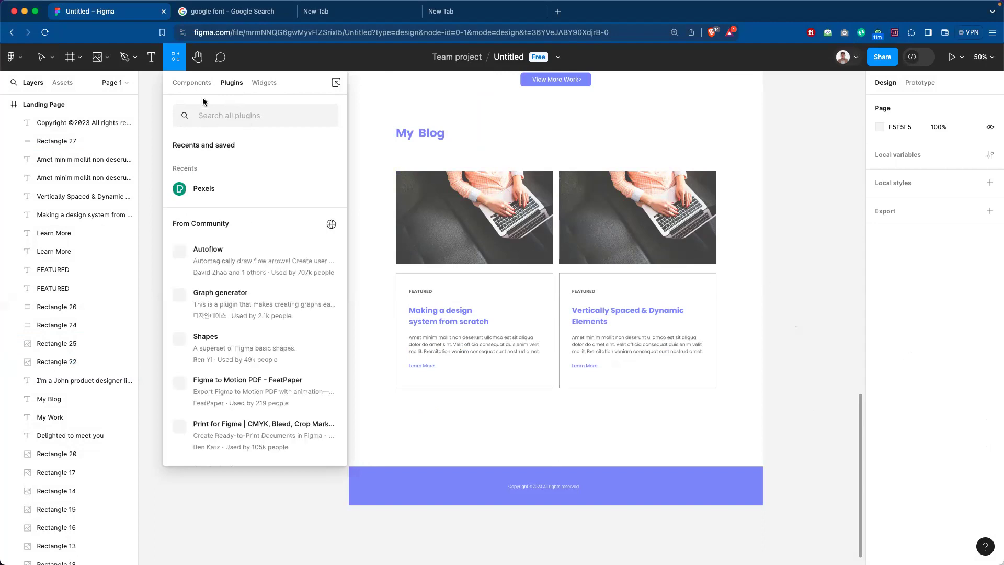
click(209, 116)
text(icon)
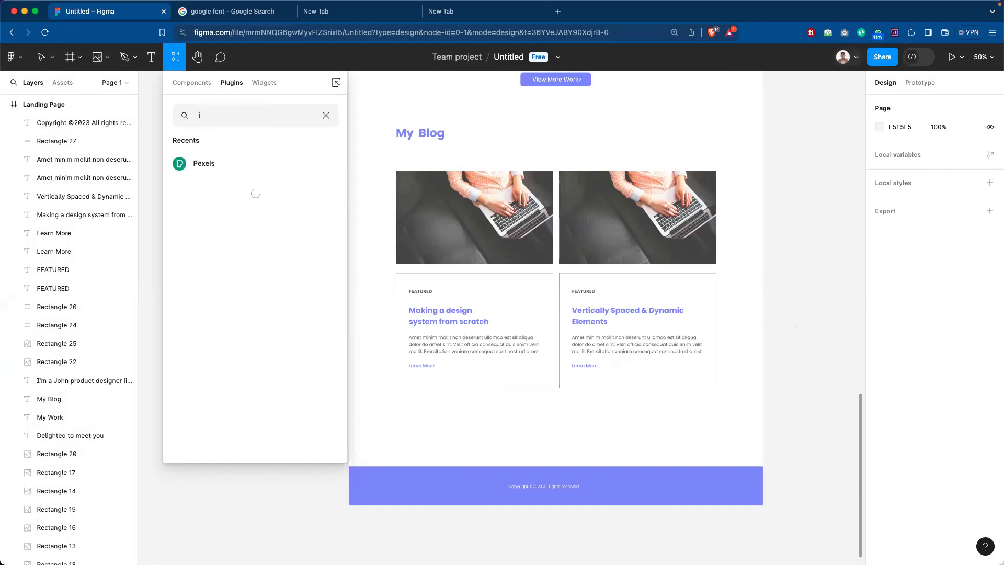
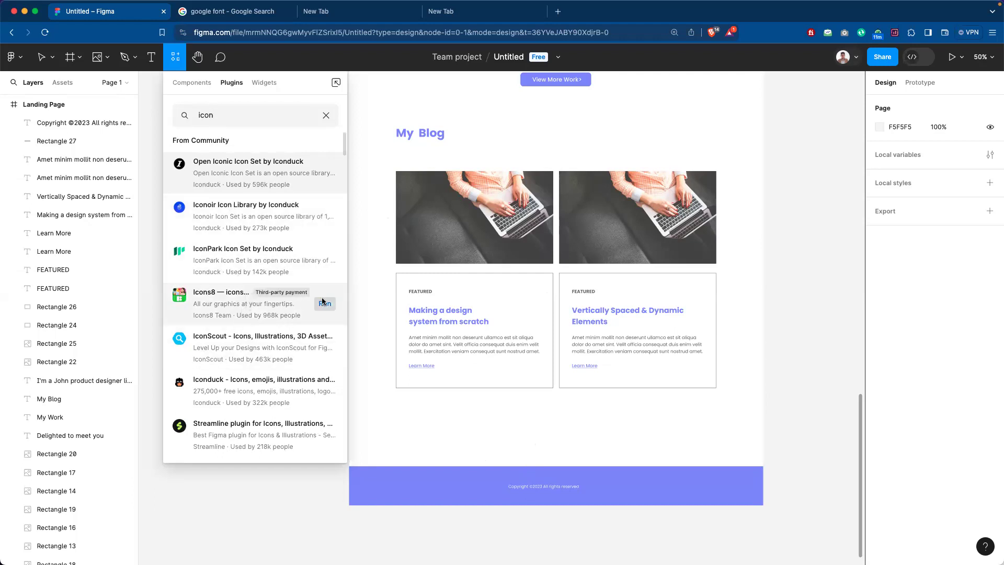
click(324, 304)
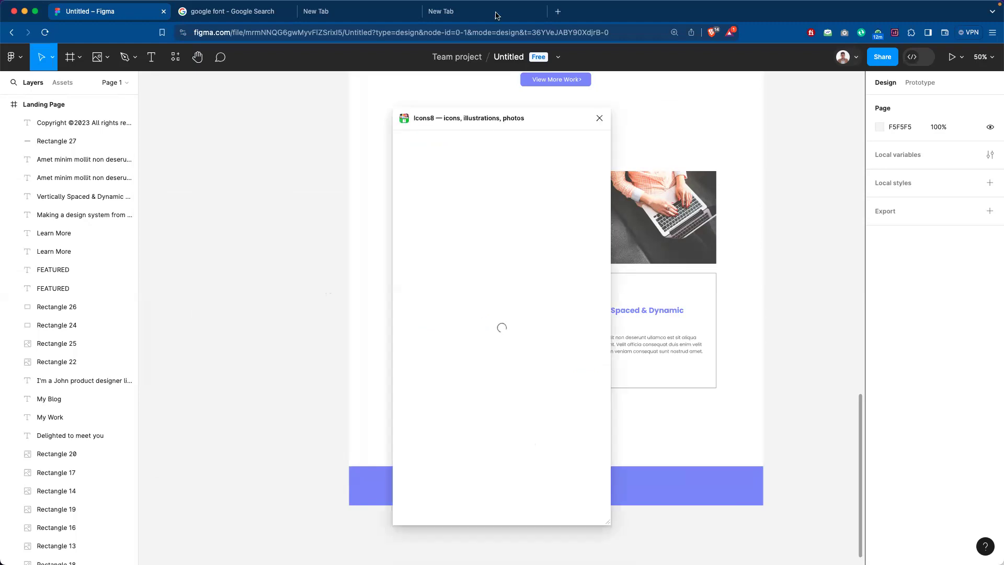
drag(525, 119, 276, 135)
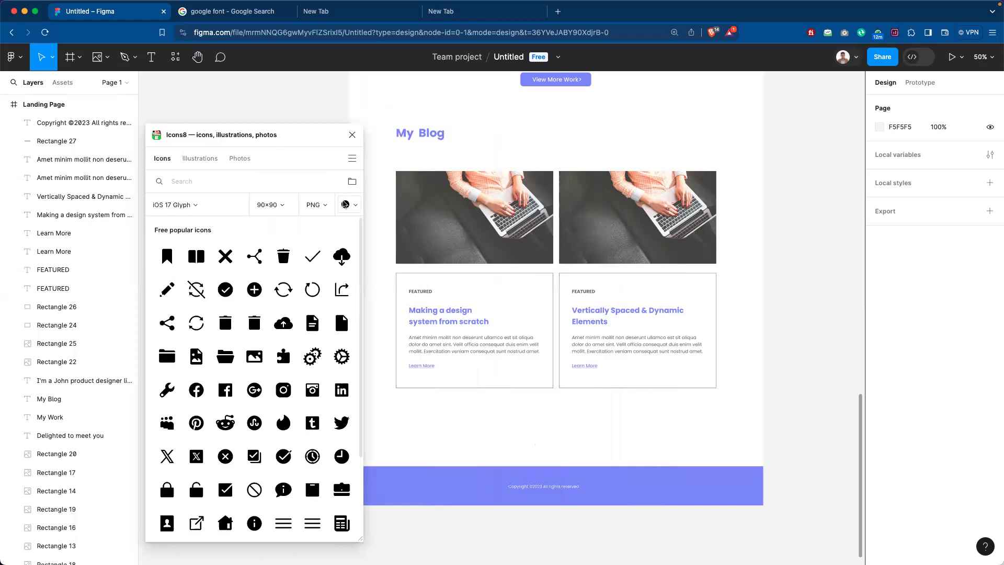
Look at the Icons8 file format options and set the icon colour to white.
click(345, 205)
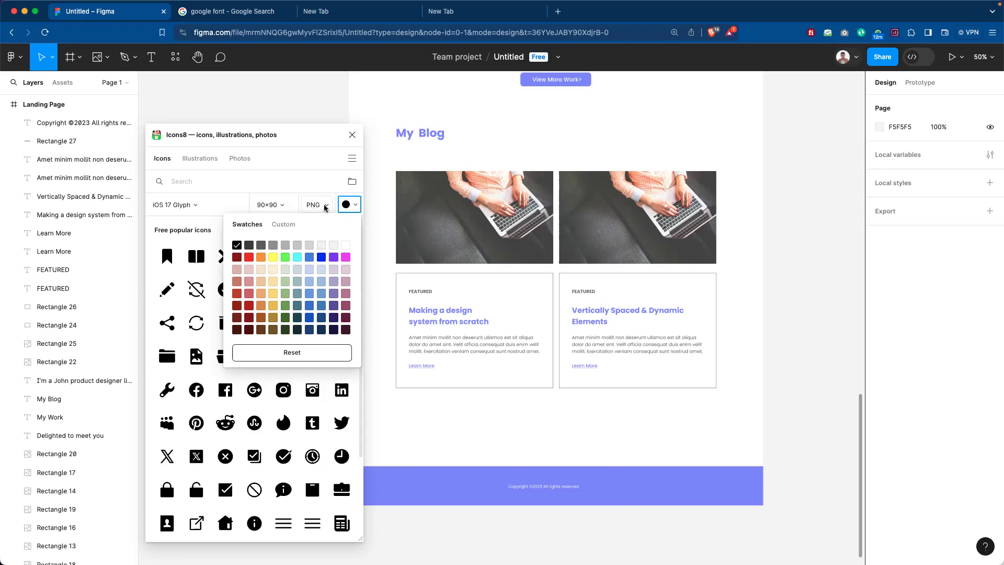
click(325, 206)
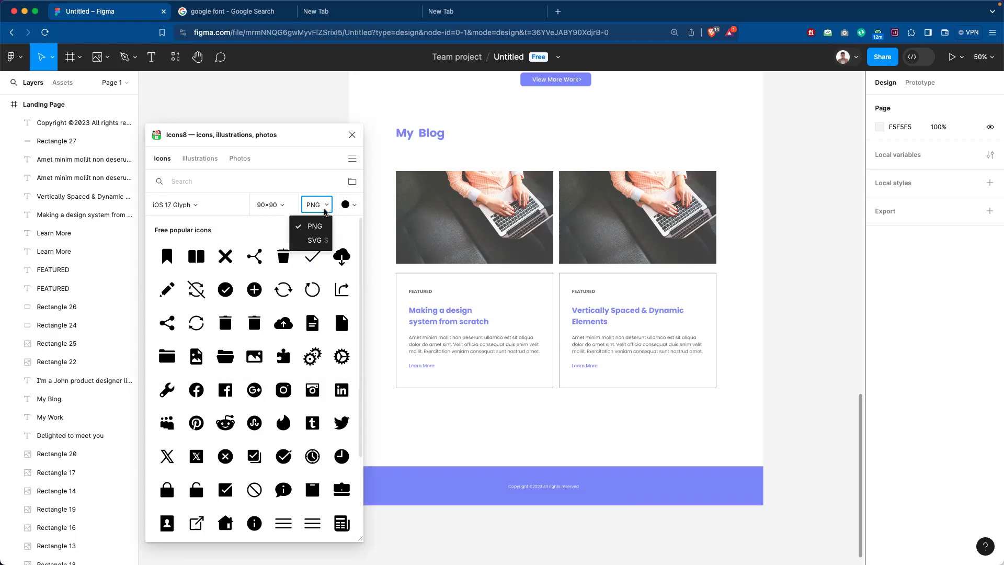
click(326, 208)
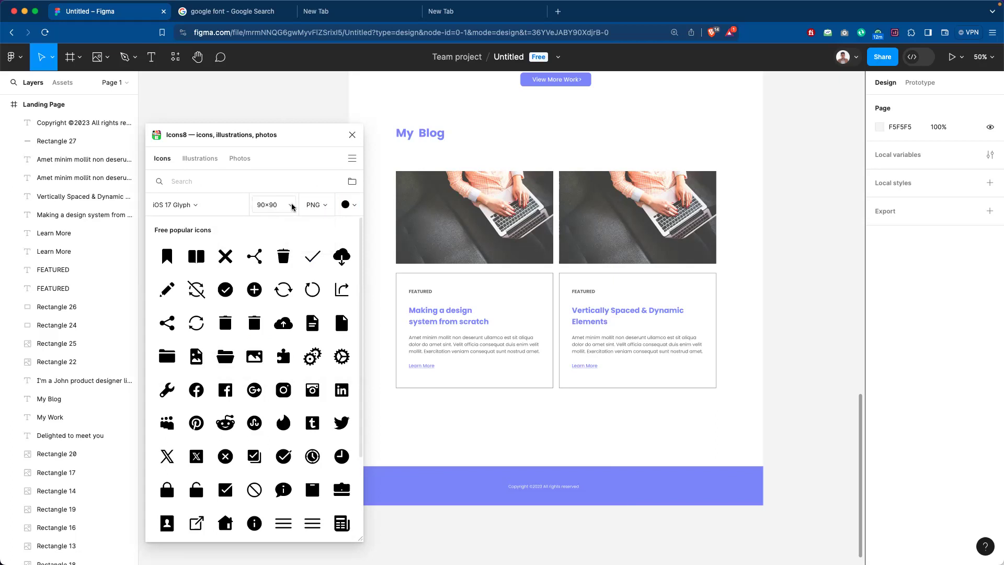
click(348, 206)
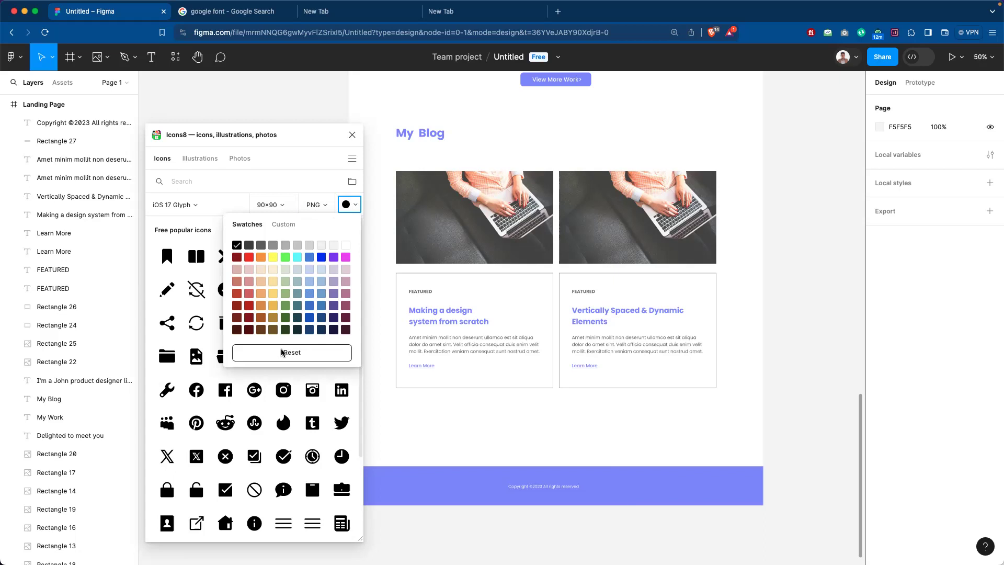
click(345, 246)
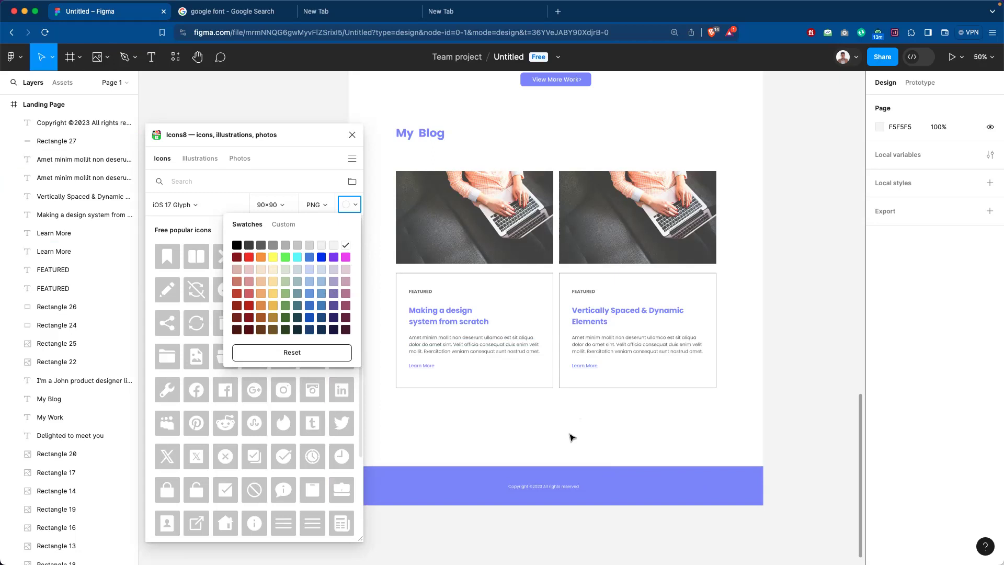
Open the custom icon colour settings in Icons8 and copy the footer bar's fill hex code.
click(290, 224)
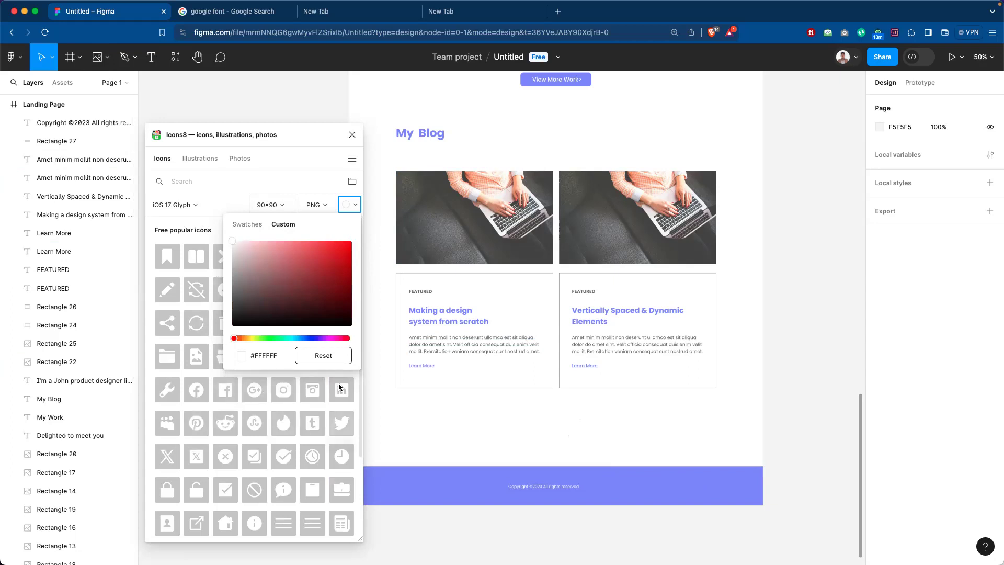
click(680, 495)
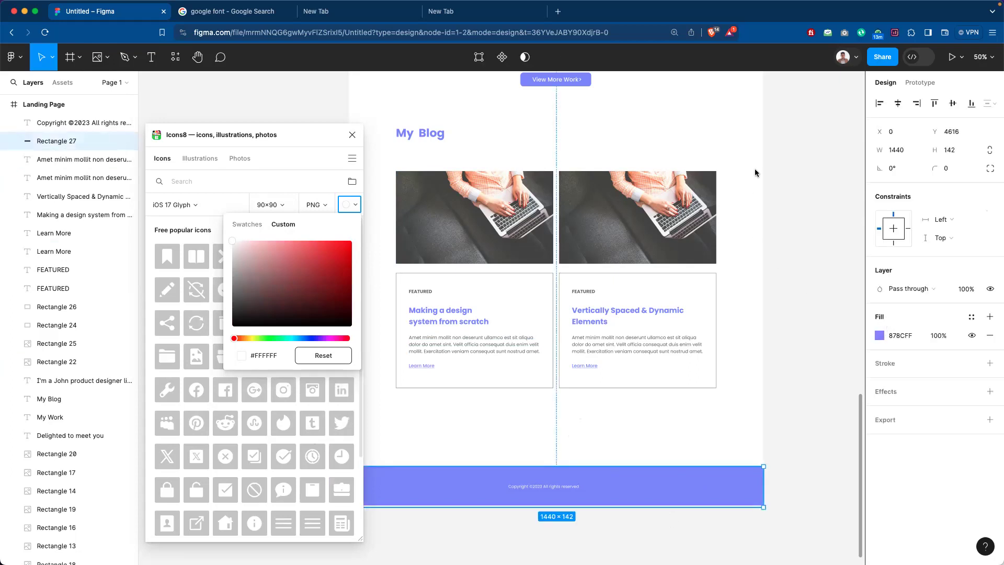
click(906, 337)
click(879, 335)
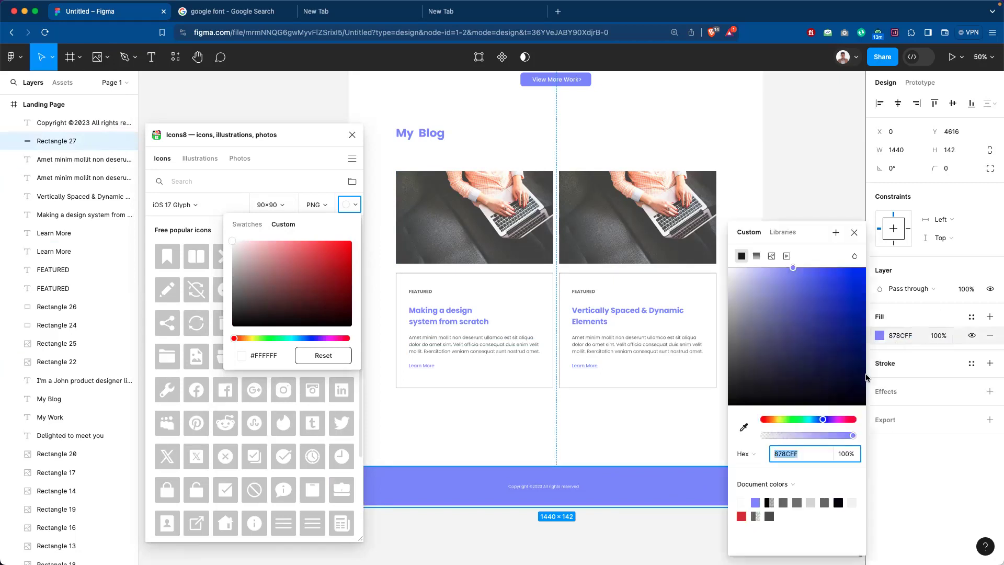
click(804, 453)
click(678, 438)
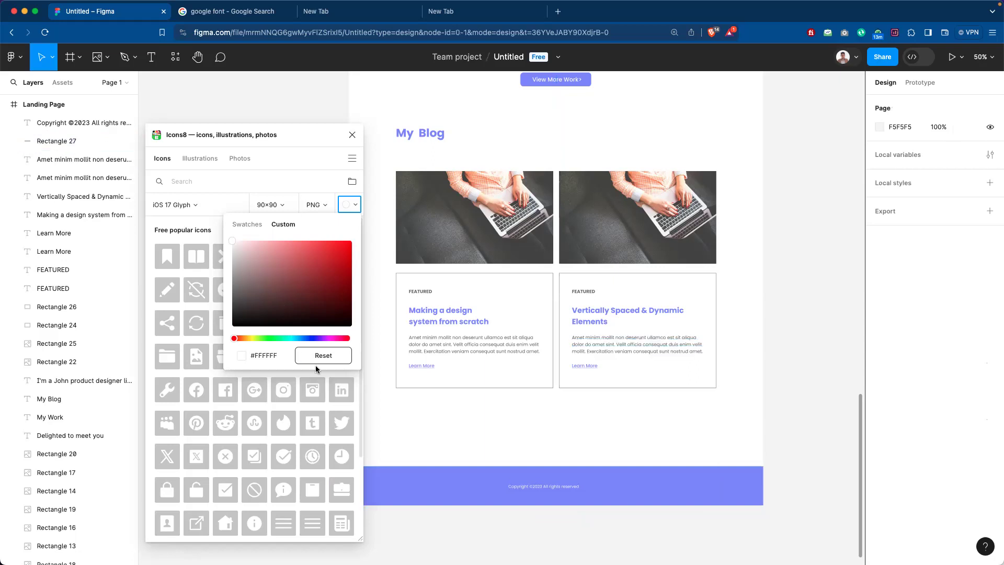
Set the custom Icons8 icon colour to #878CFF and close the colour picker.
click(285, 356)
key(super+a)
key(BackSpace)
text(#878CFF)
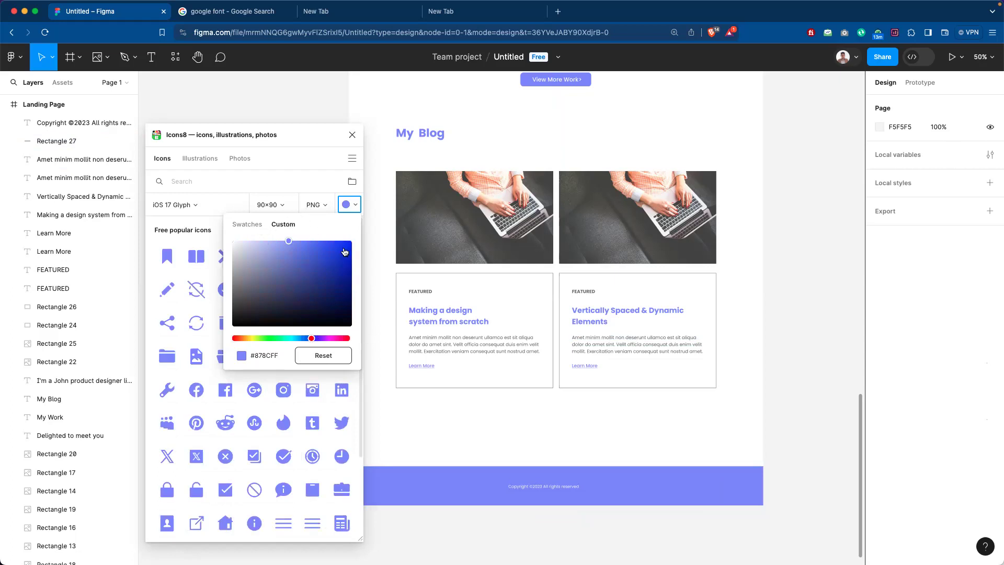
click(288, 242)
click(370, 236)
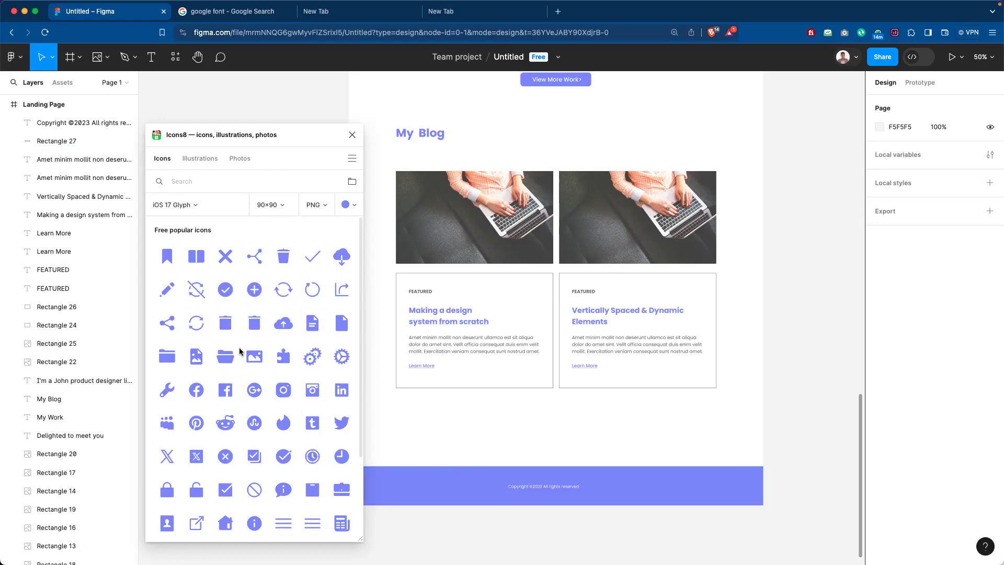
Change the footer bar's fill to the near-black document colour 000110.
click(636, 478)
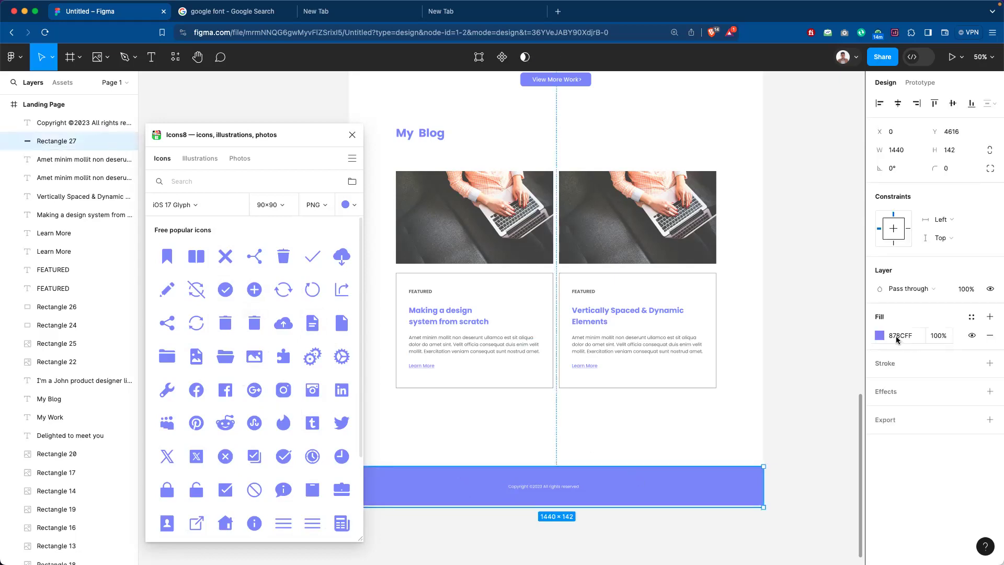
click(880, 335)
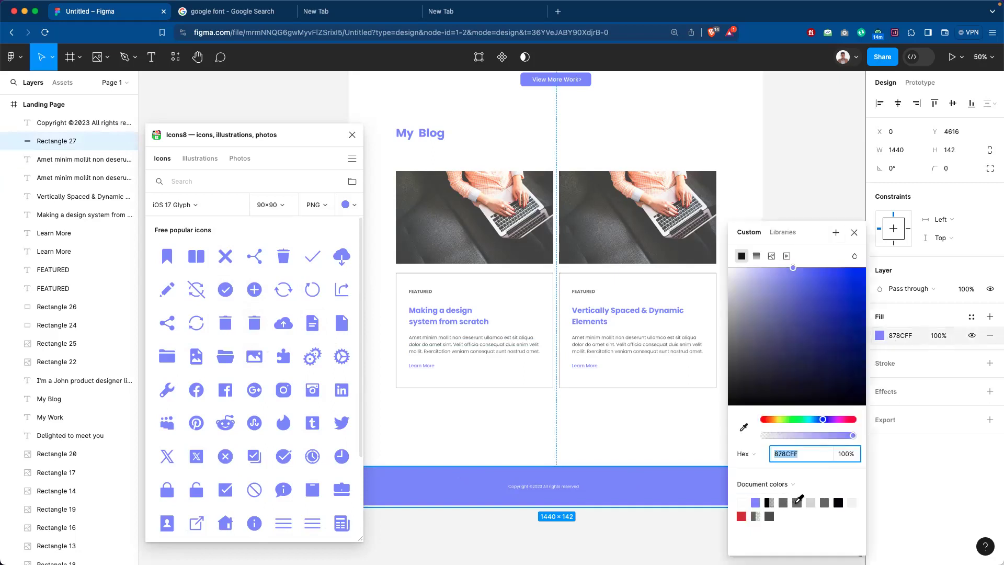
click(840, 501)
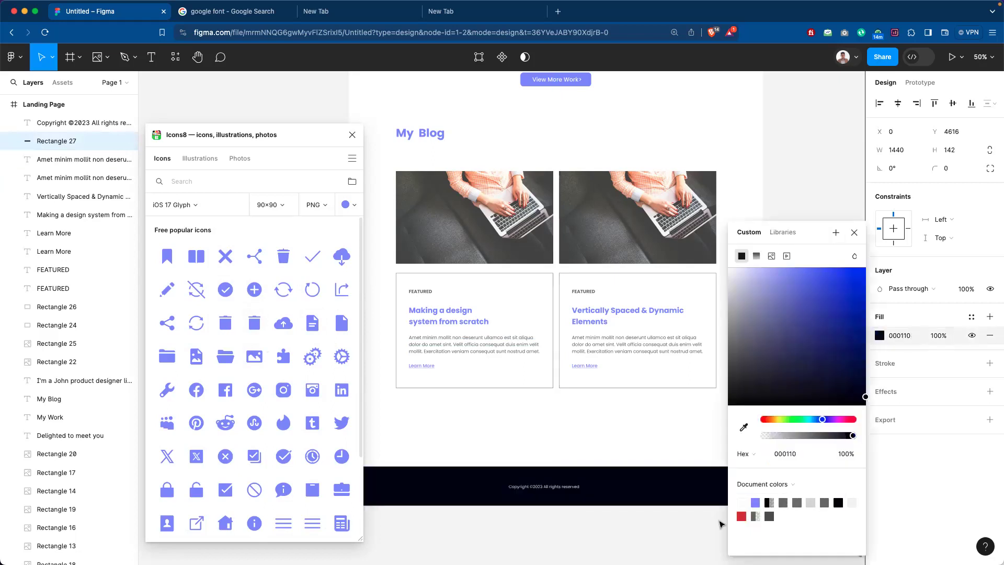
click(587, 528)
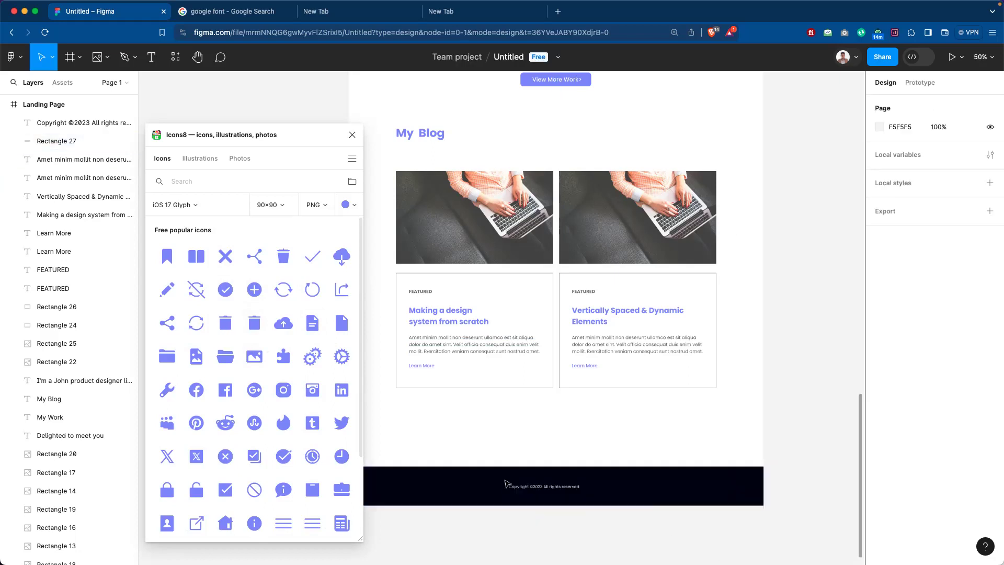
click(553, 487)
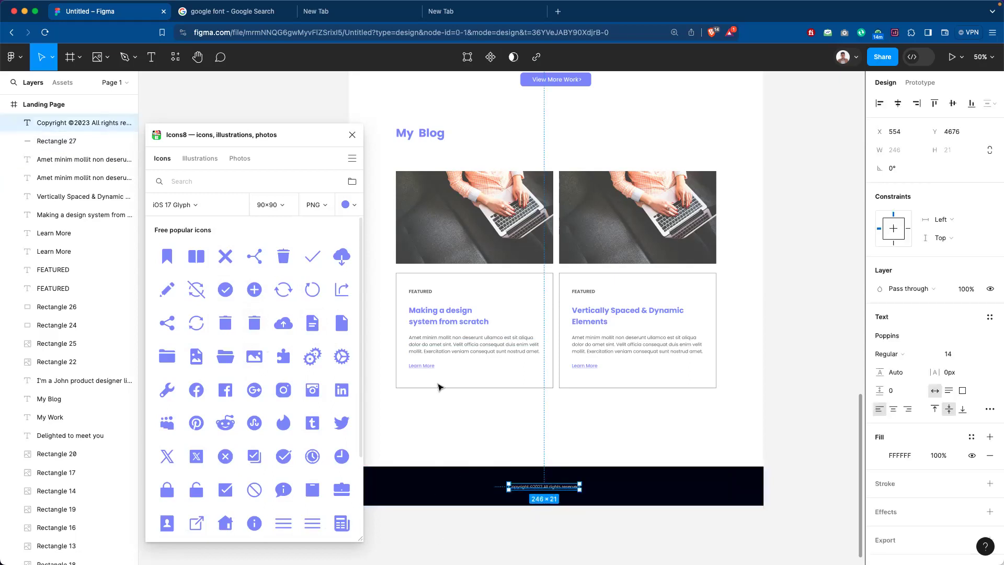
click(454, 523)
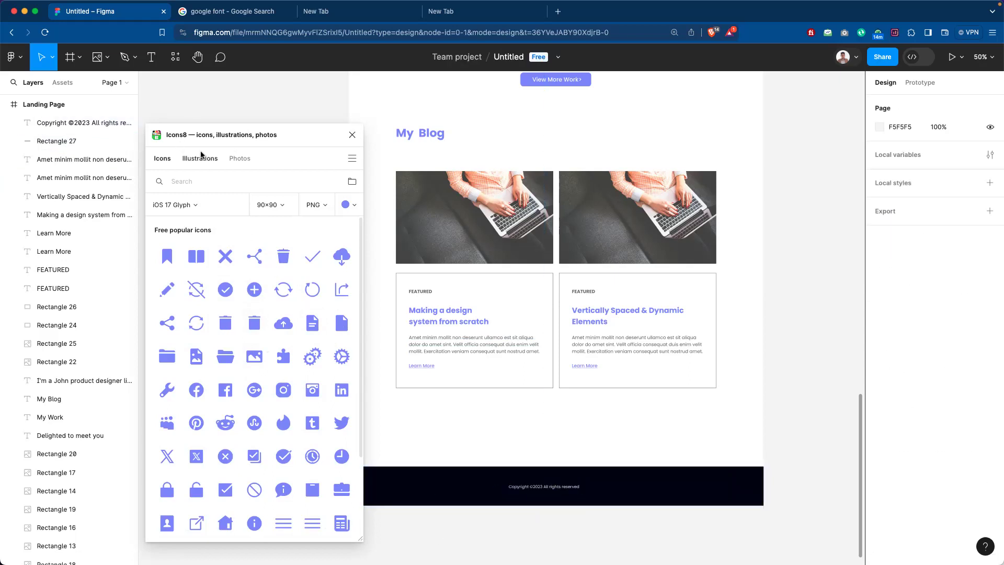
Insert the square Facebook icon from Icons8 and place it in the footer bar, left of the copyright text.
click(226, 390)
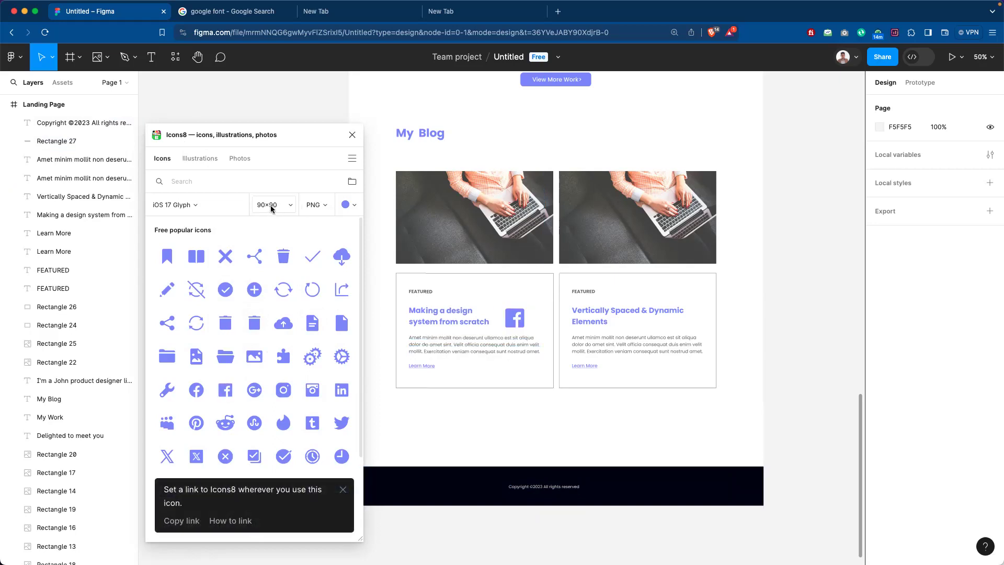
click(515, 318)
drag(498, 463, 484, 481)
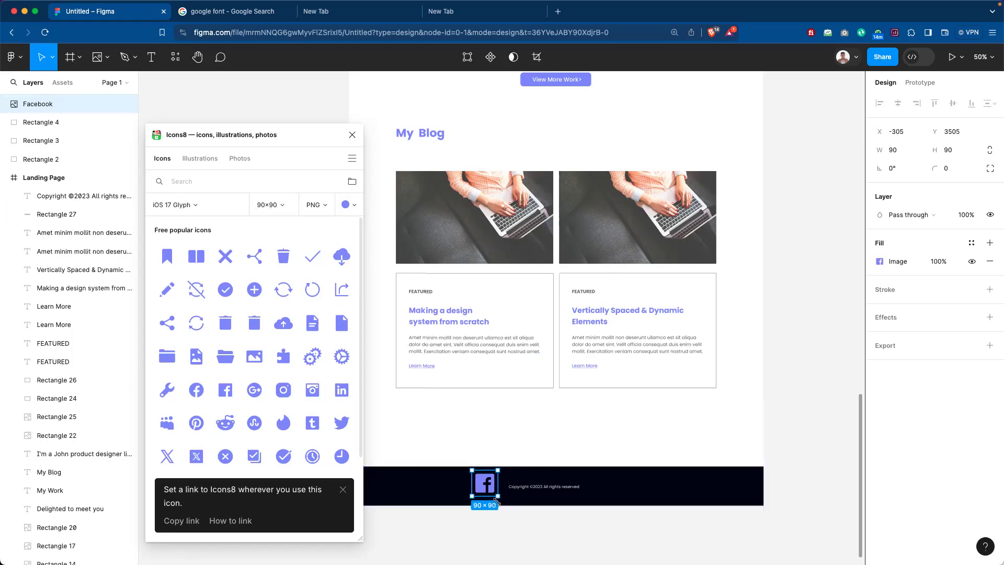
Shrink the Facebook icon to about 57 × 57 and move it slightly lower, to about X -309, Y 3519.
drag(493, 492, 481, 484)
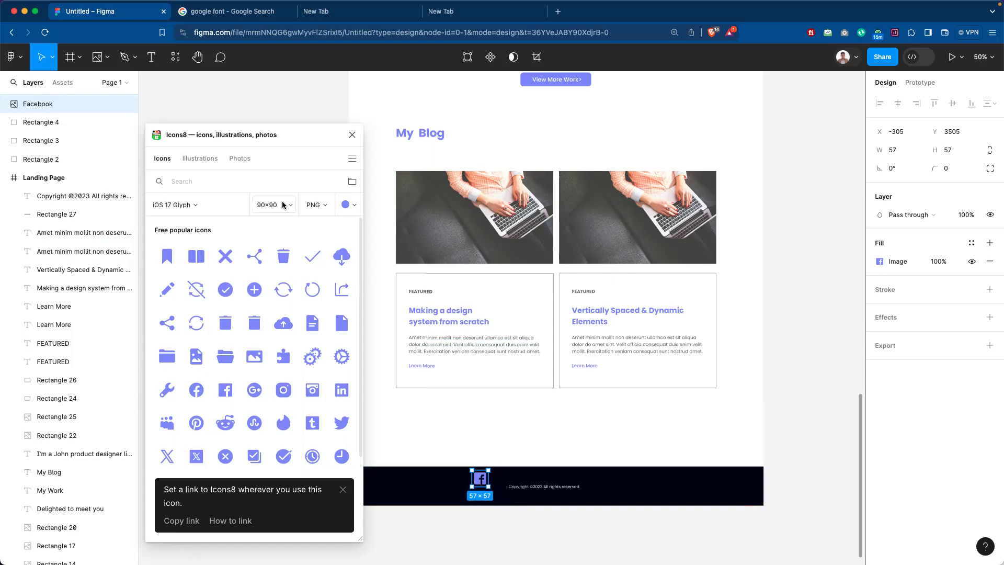
mouse_move(482, 480)
mouse_down()
mouse_move(482, 449)
mouse_move(482, 485)
mouse_up()
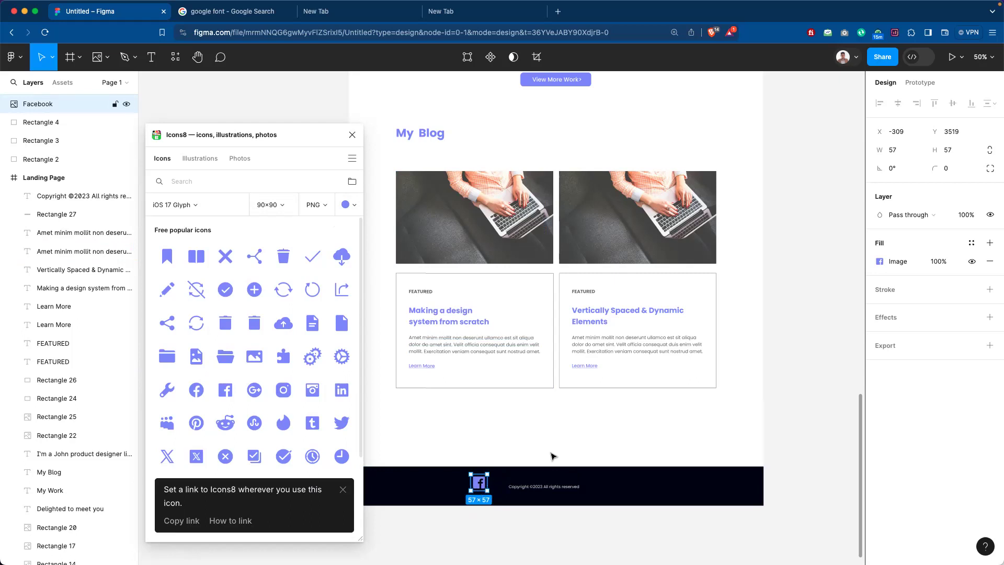
click(482, 511)
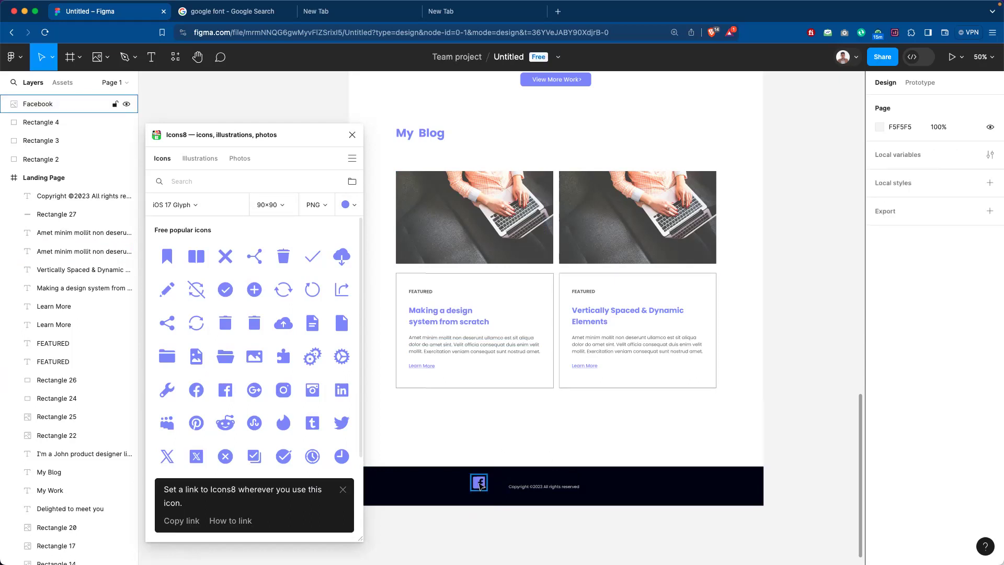
click(480, 484)
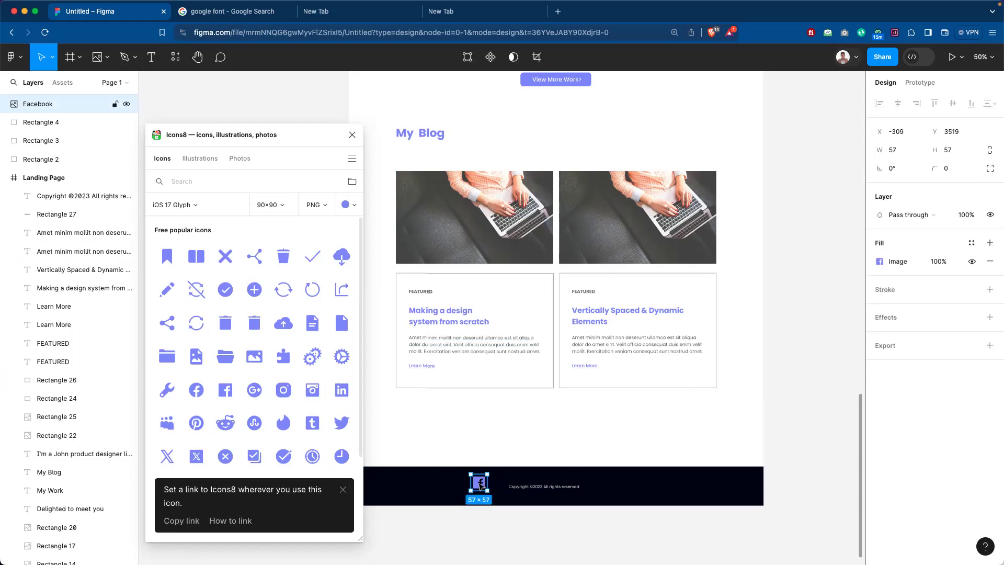
Delete the purple Facebook icon from the footer bar.
click(906, 263)
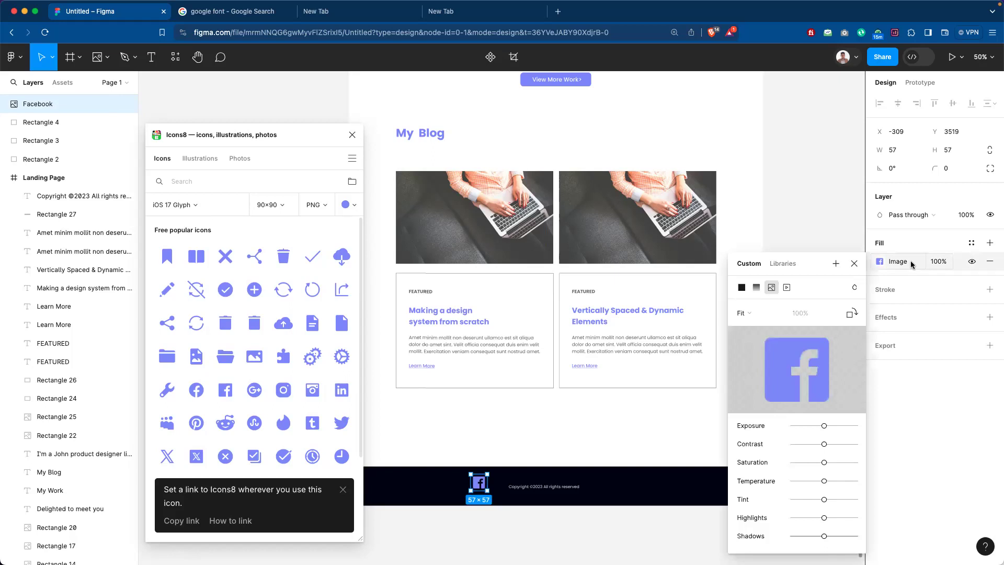
click(911, 265)
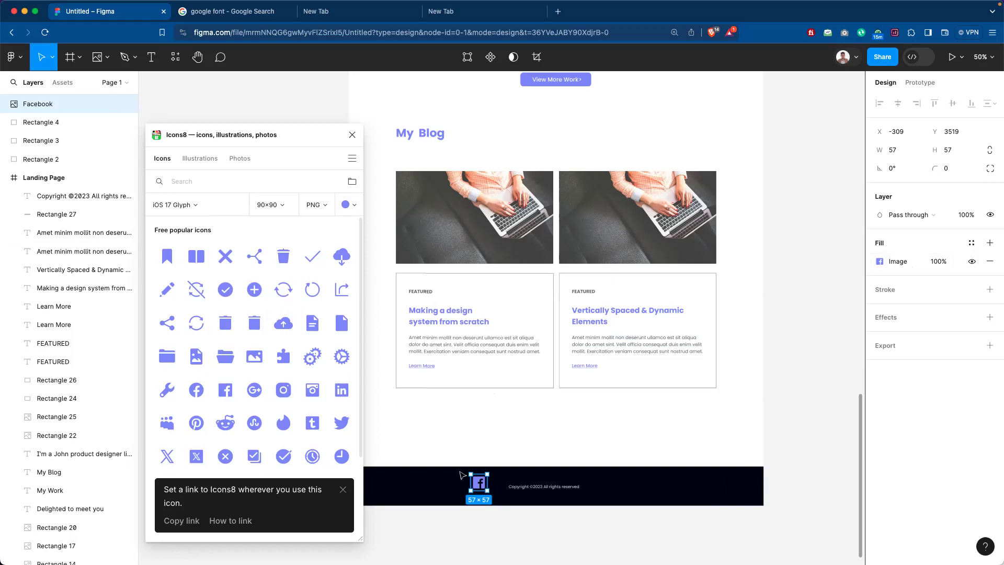
drag(477, 487, 480, 440)
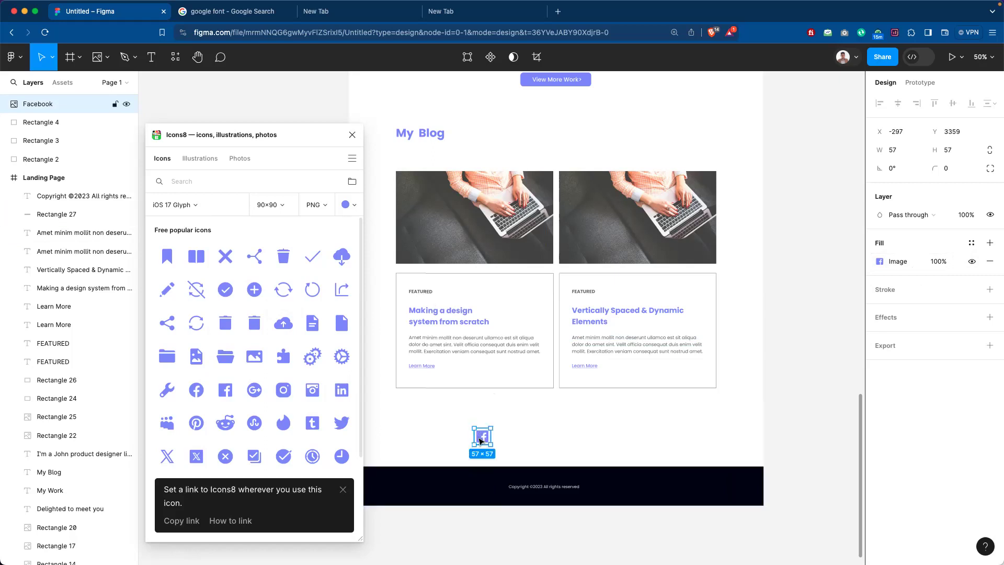
key(Delete)
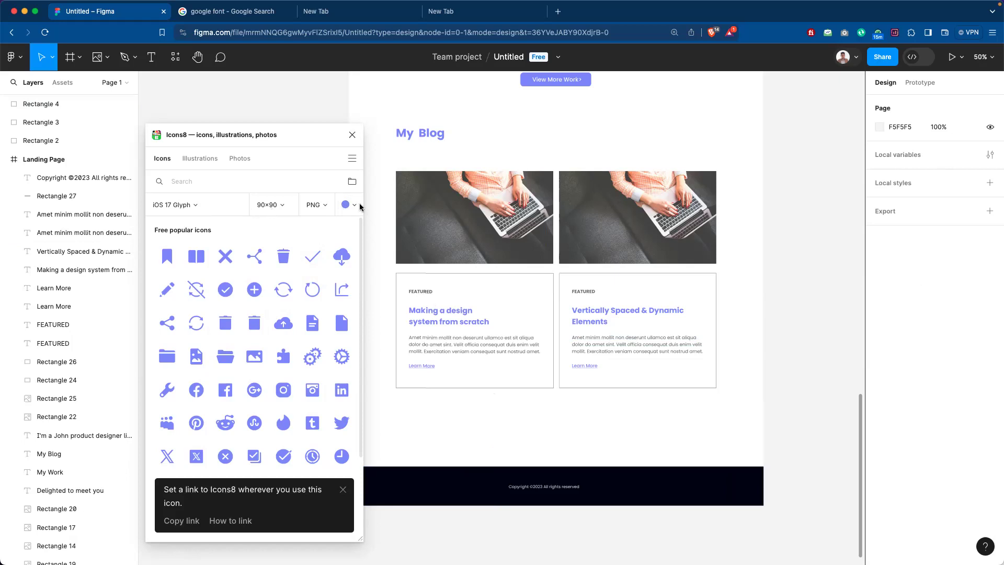
Set the Icons8 icon colour to the white swatch and the icon size to 60×60.
click(344, 207)
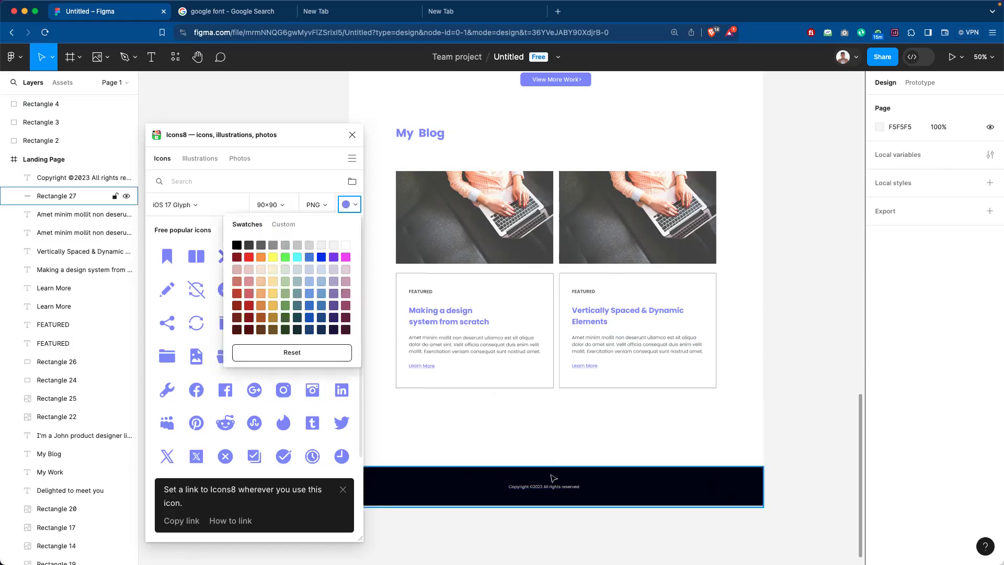
click(346, 245)
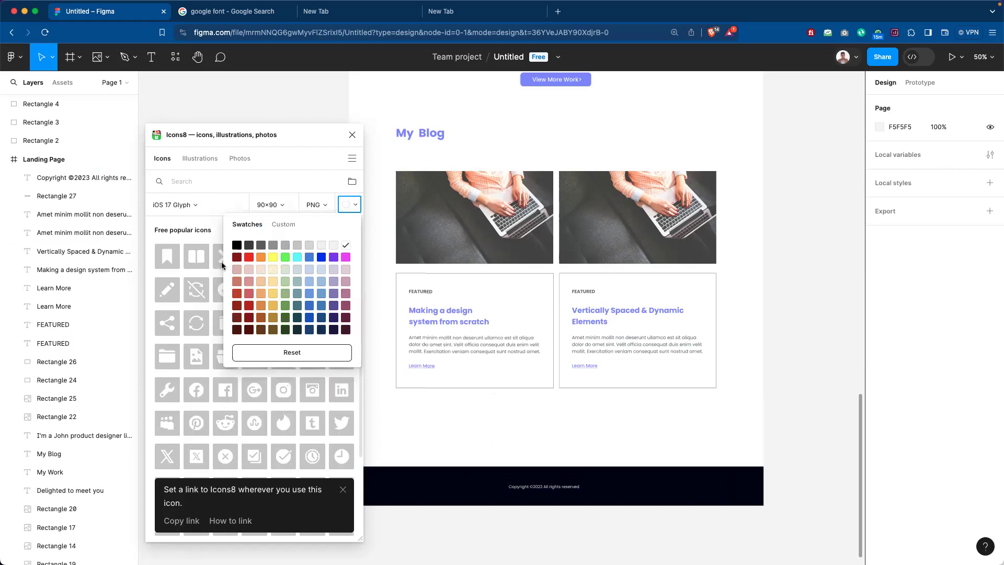
click(288, 205)
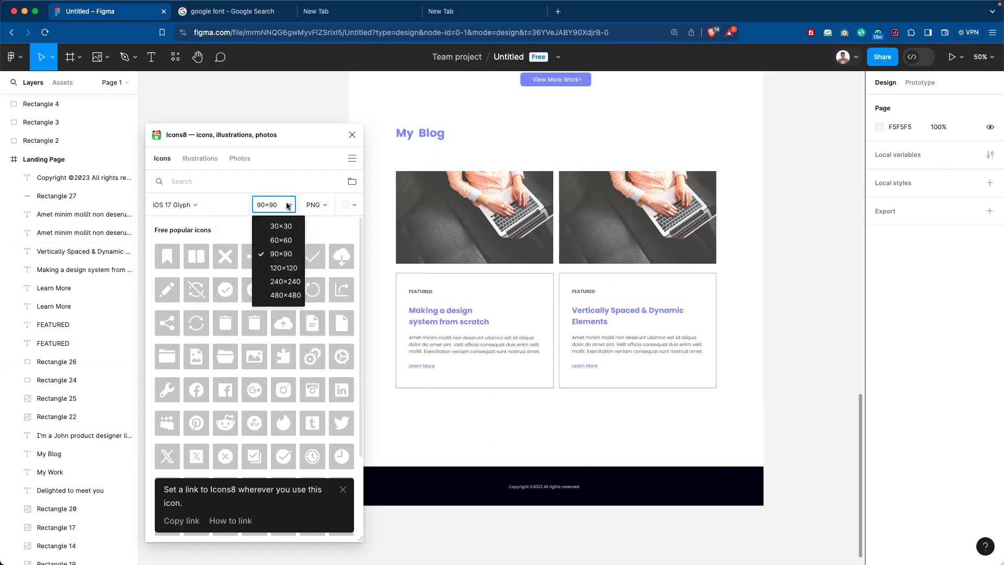
click(279, 241)
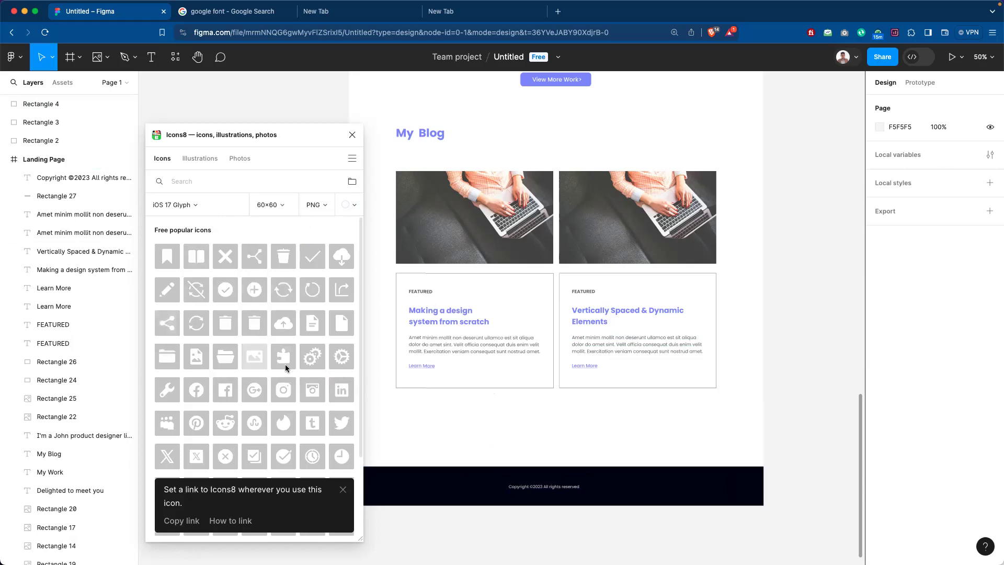
Insert the square Facebook icon from Icons8 in white at 60×60.
click(225, 397)
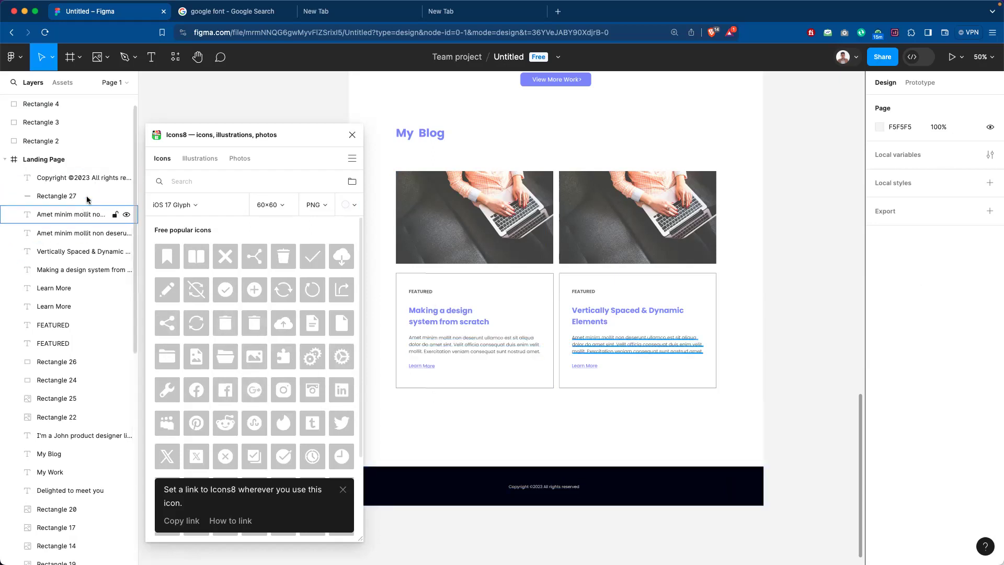
scroll(79, 226, down, 5)
scroll(79, 226, up, 6)
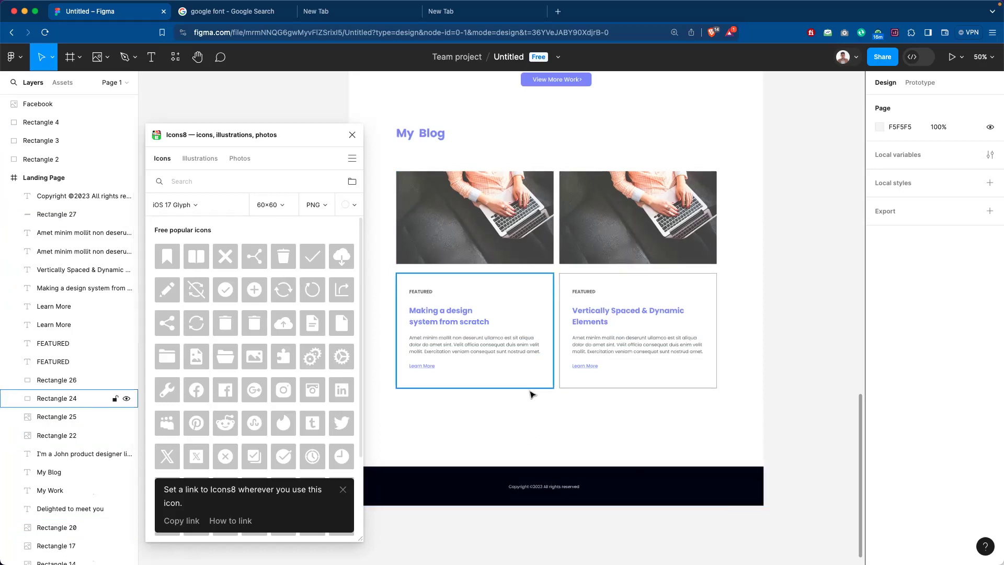
Examine the My Blog section, the footer bar and the surrounding canvas for the inserted Facebook icon.
click(596, 479)
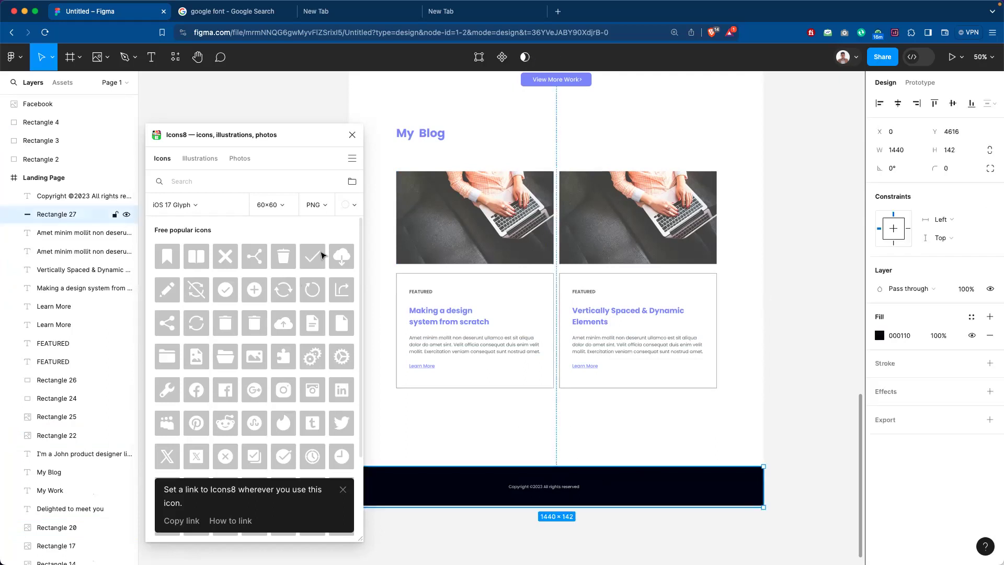
click(543, 434)
key(minus)
key(minus)
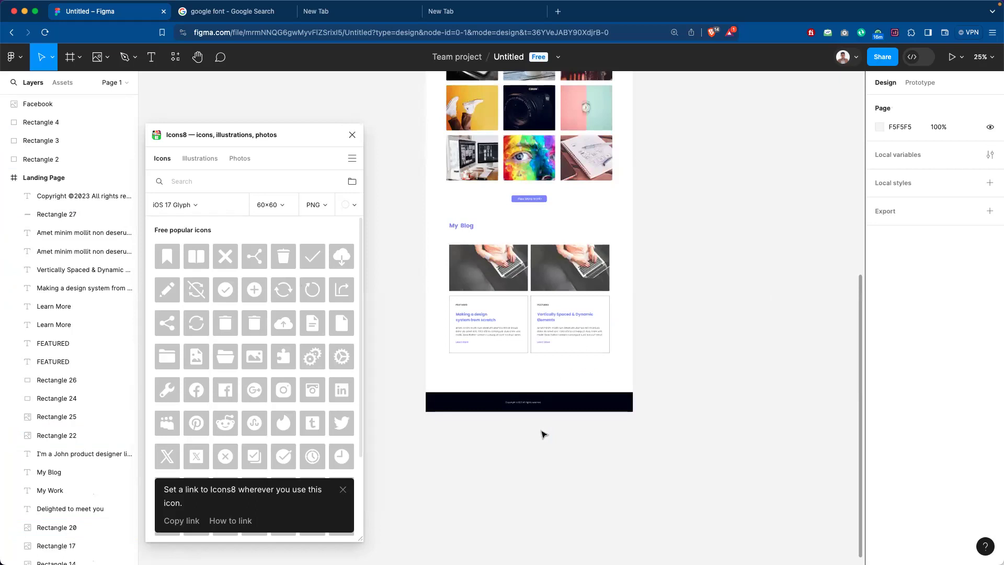
key(plus)
drag(500, 213, 599, 229)
key(plus)
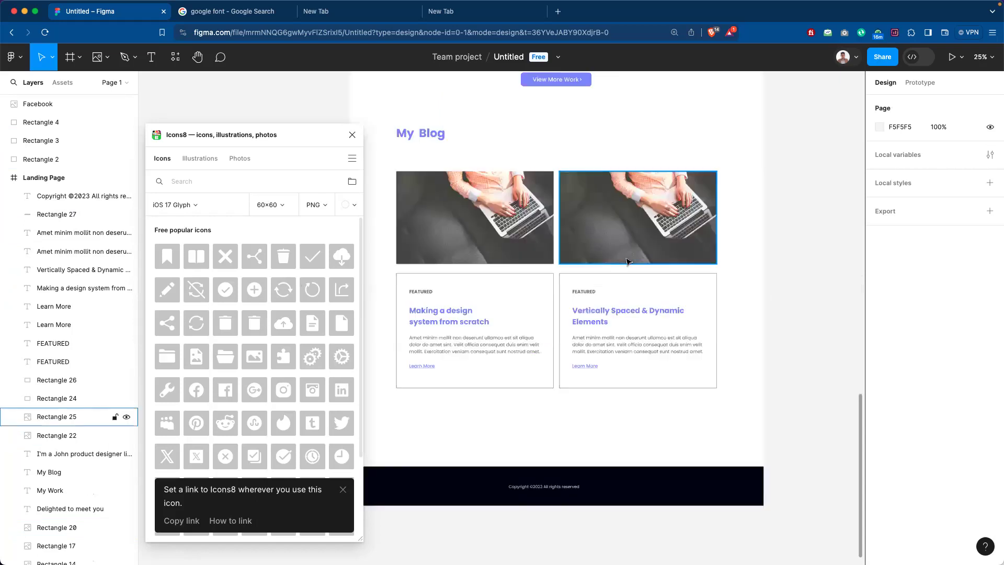
scroll(580, 415, left, 3)
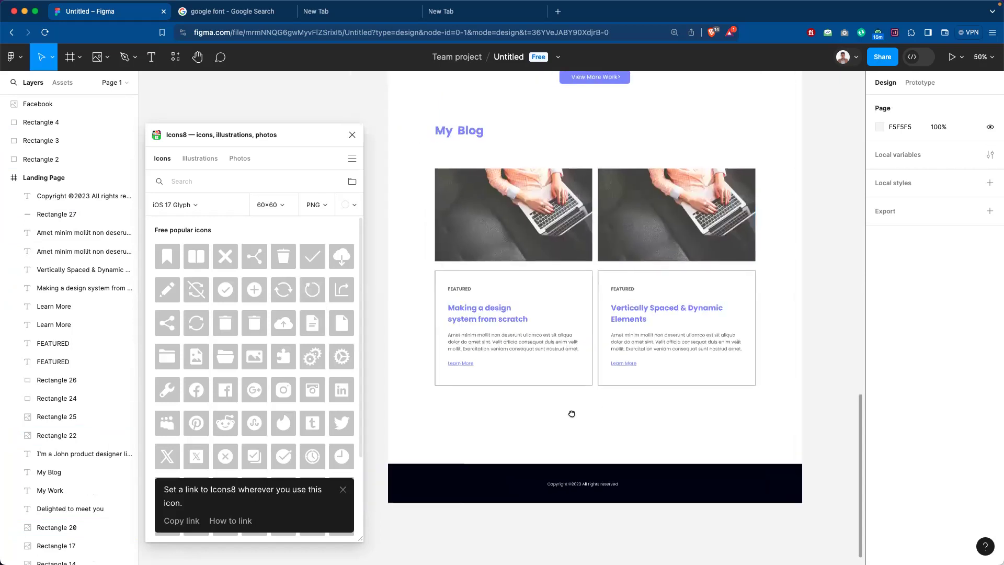
Select the footer bar and insert a white 60×60 square Facebook icon from Icons8 into the Landing Page frame.
click(537, 433)
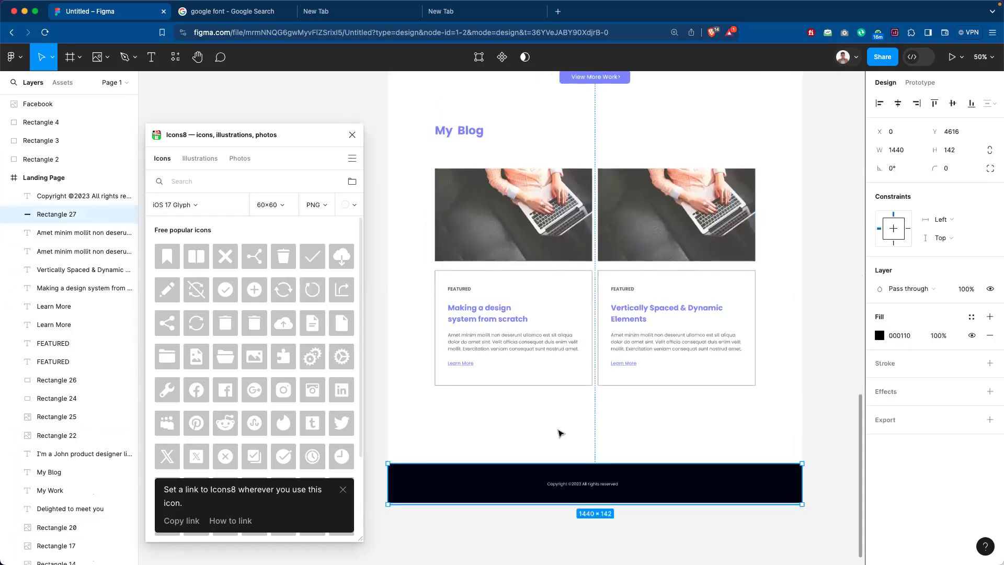
key(Escape)
click(560, 433)
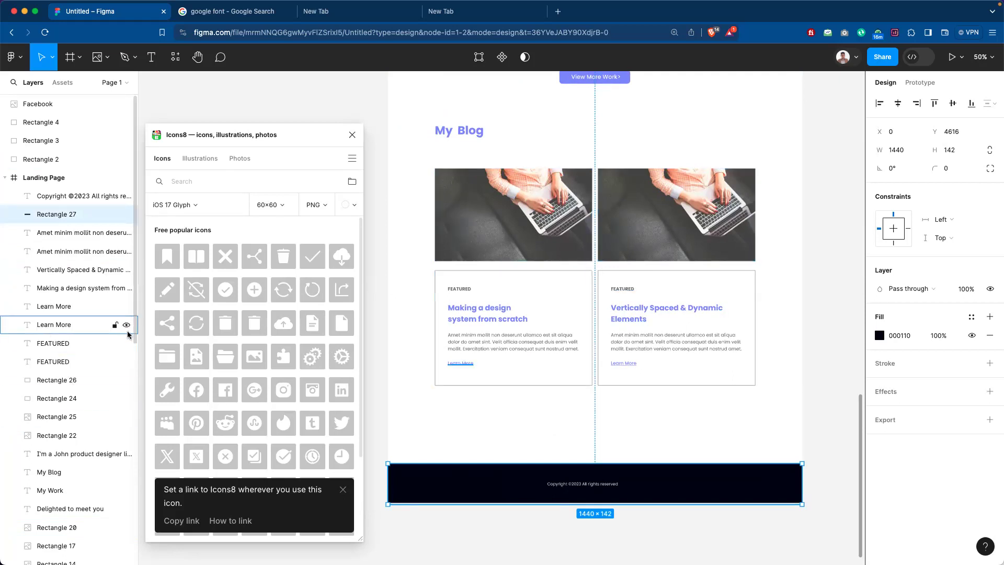
drag(134, 341, 135, 547)
scroll(134, 262, up, 15)
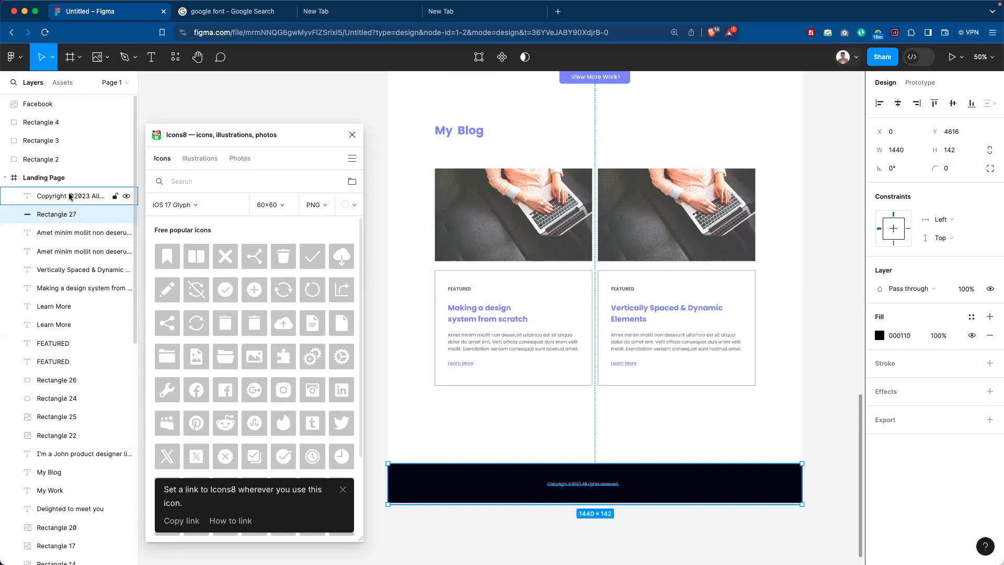
click(223, 393)
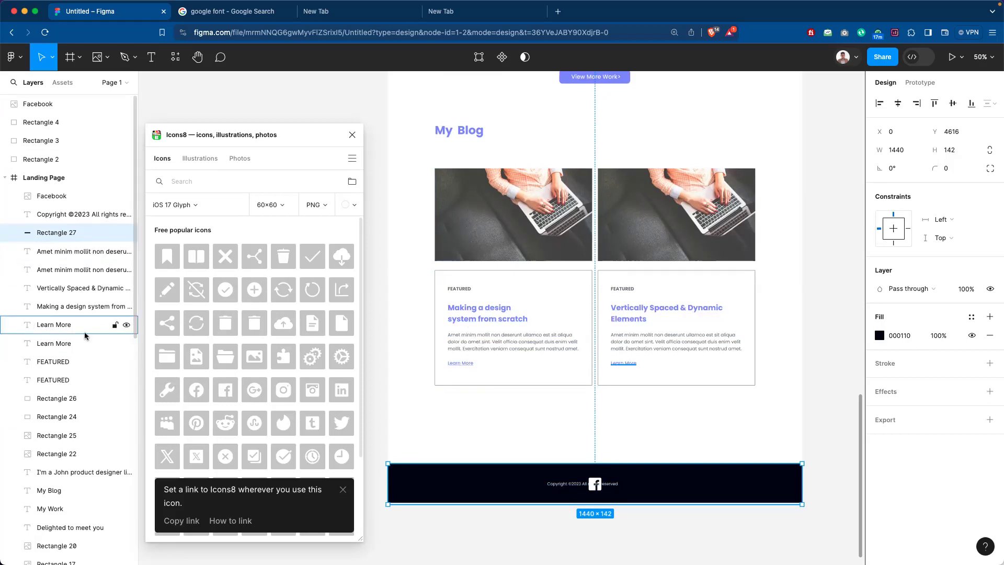
Look through the layer list and review the whole landing page from the header down to the footer.
drag(134, 320, 135, 564)
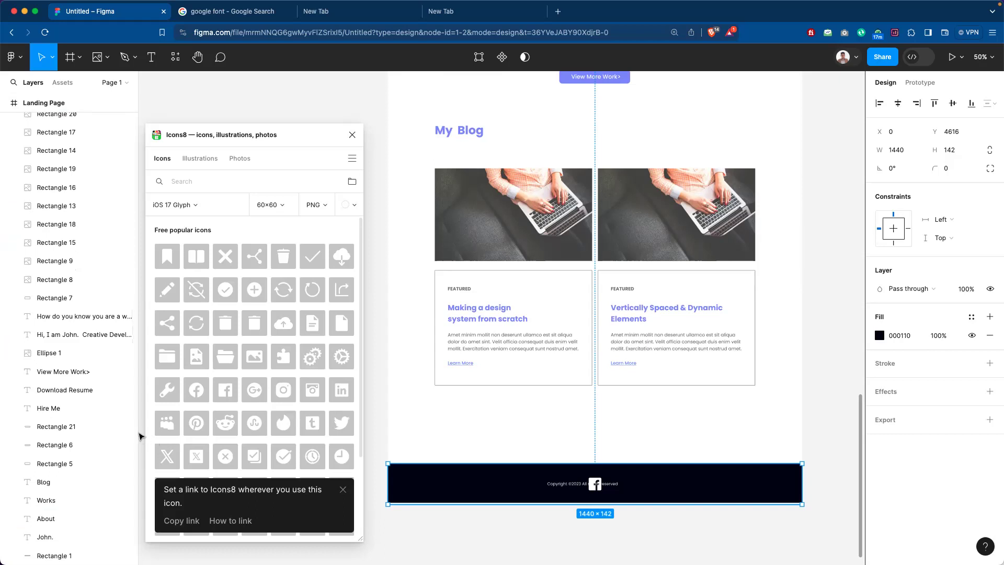
drag(139, 431, 241, 137)
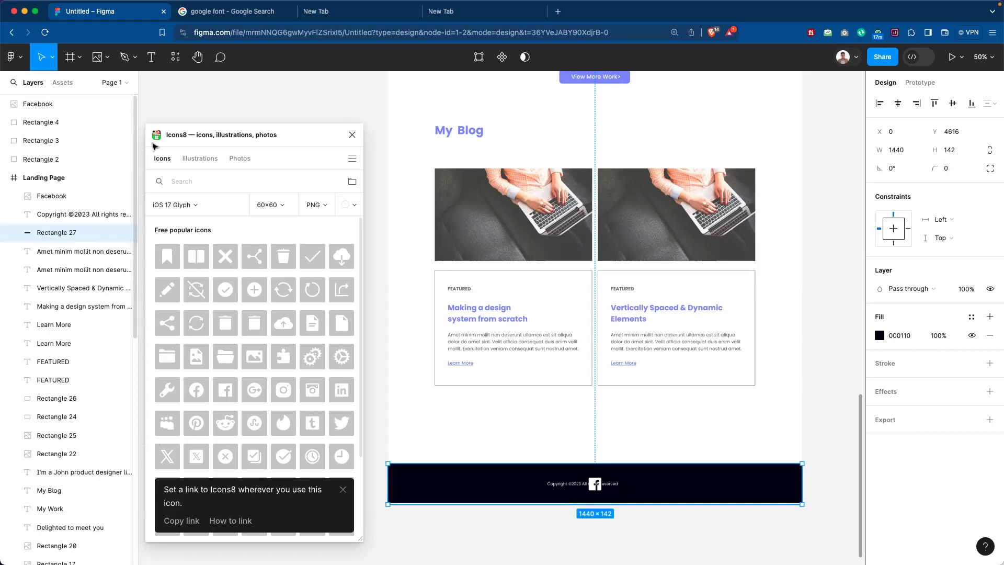
click(384, 111)
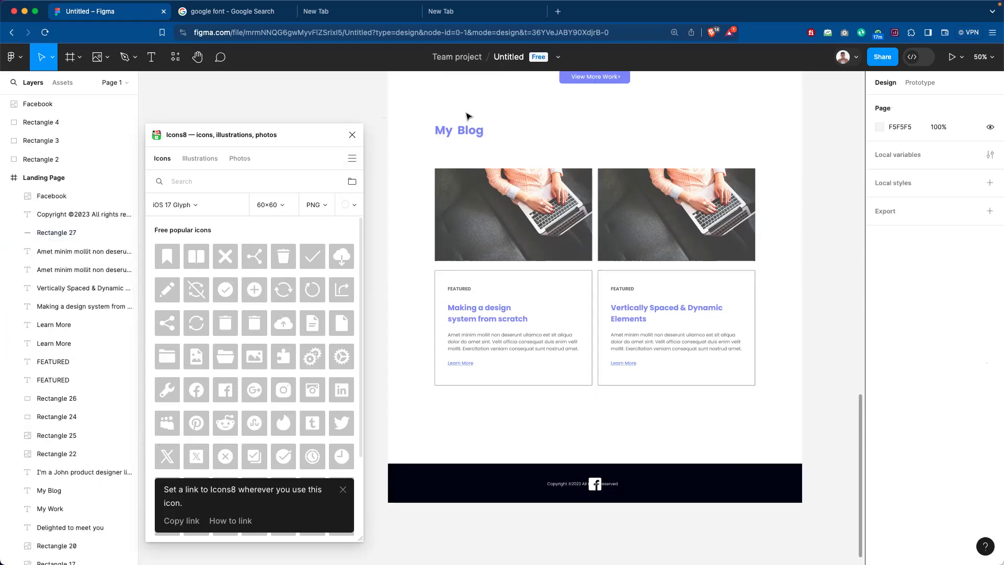
scroll(477, 180, up, 6)
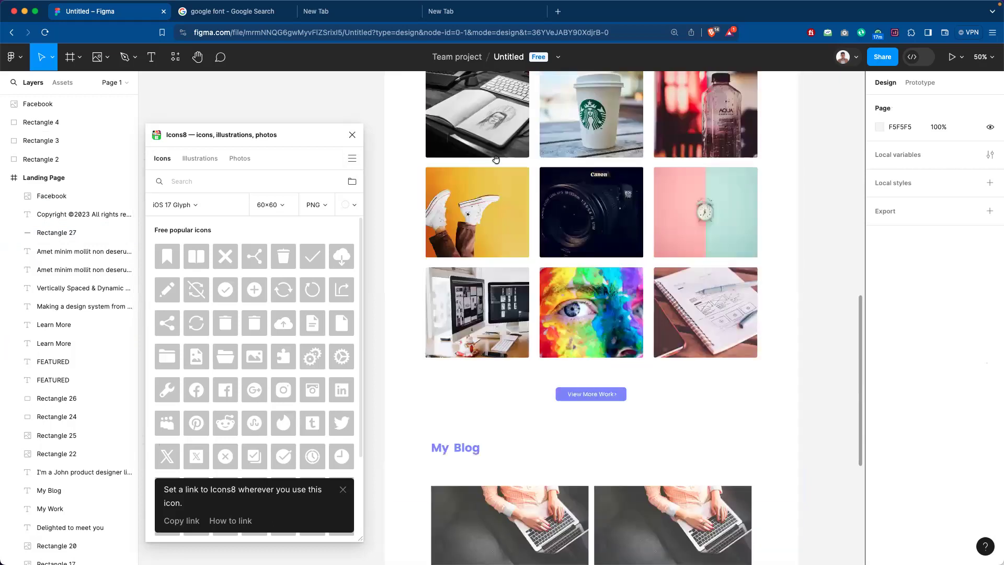
scroll(530, 187, up, 6)
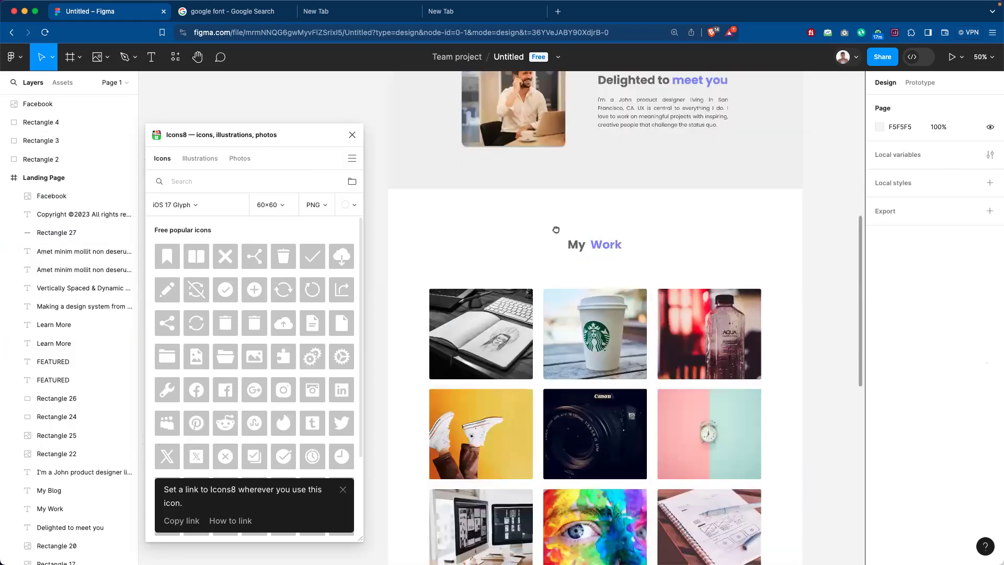
scroll(557, 324, up, 7)
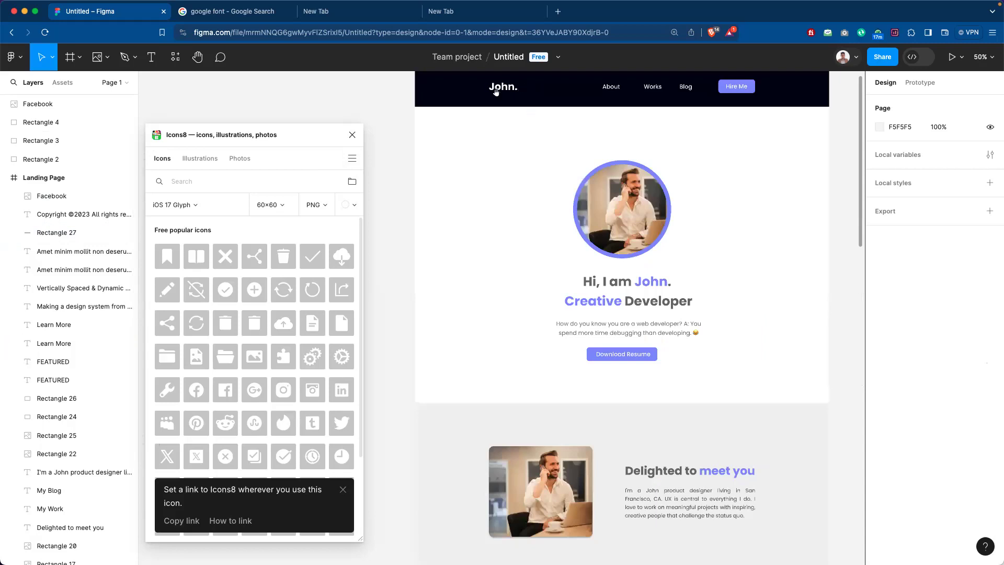
scroll(522, 366, up, 8)
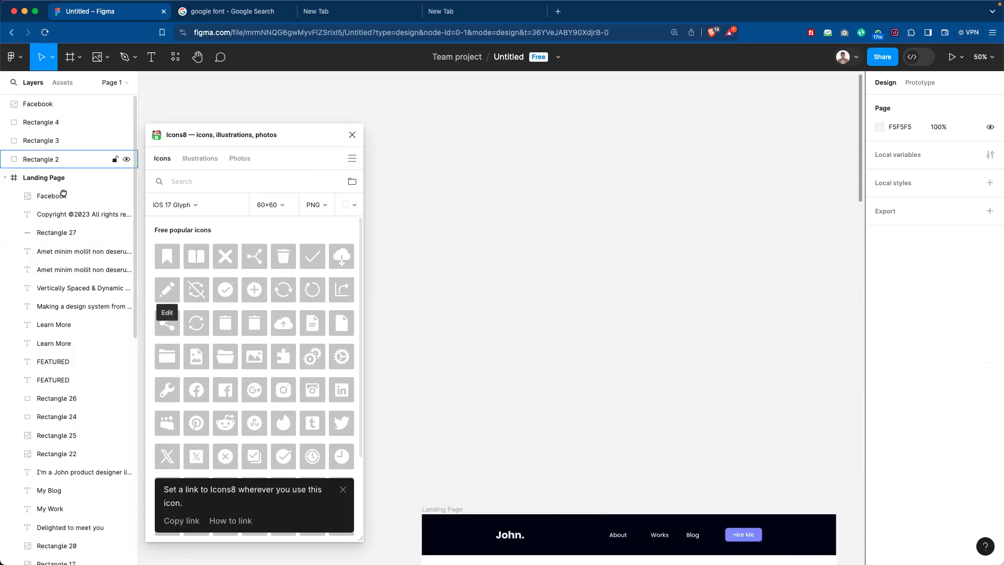
scroll(565, 251, down, 3)
scroll(570, 479, down, 5)
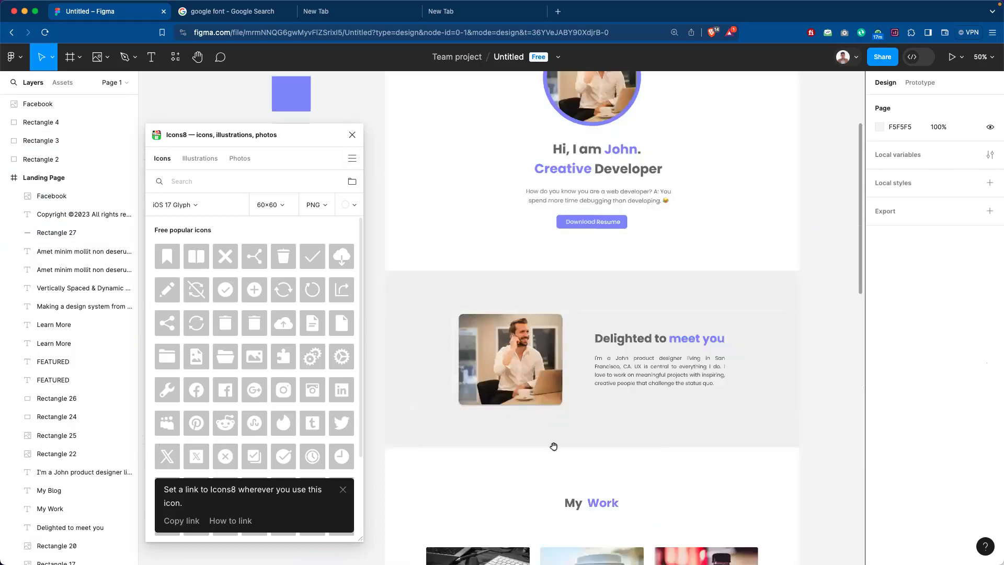
scroll(560, 491, down, 10)
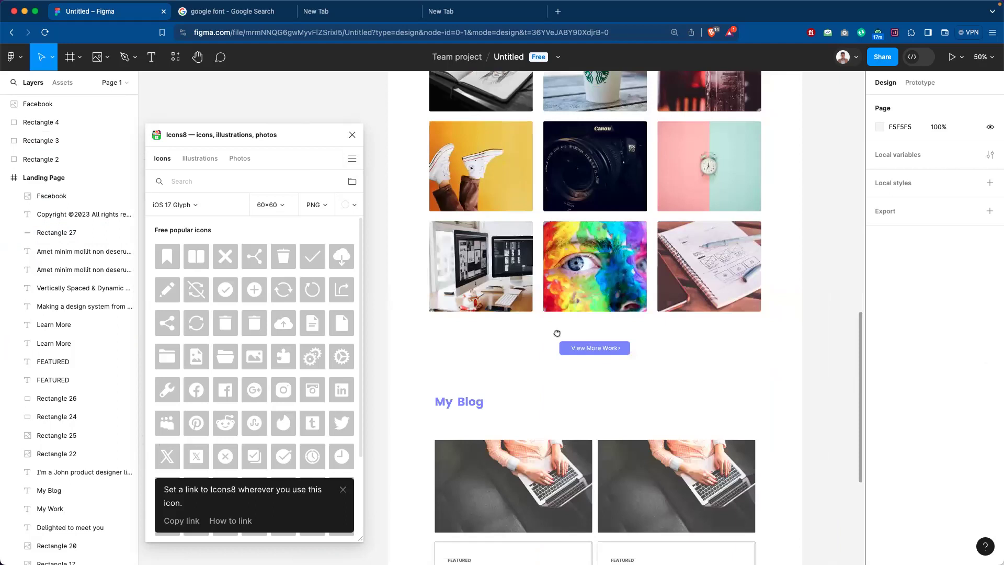
scroll(565, 403, down, 8)
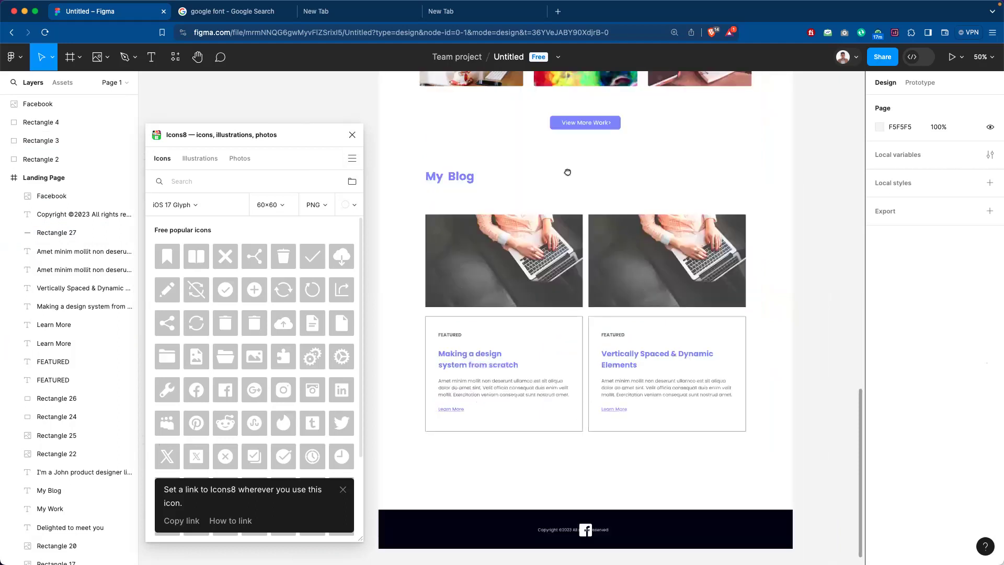
scroll(567, 172, down, 5)
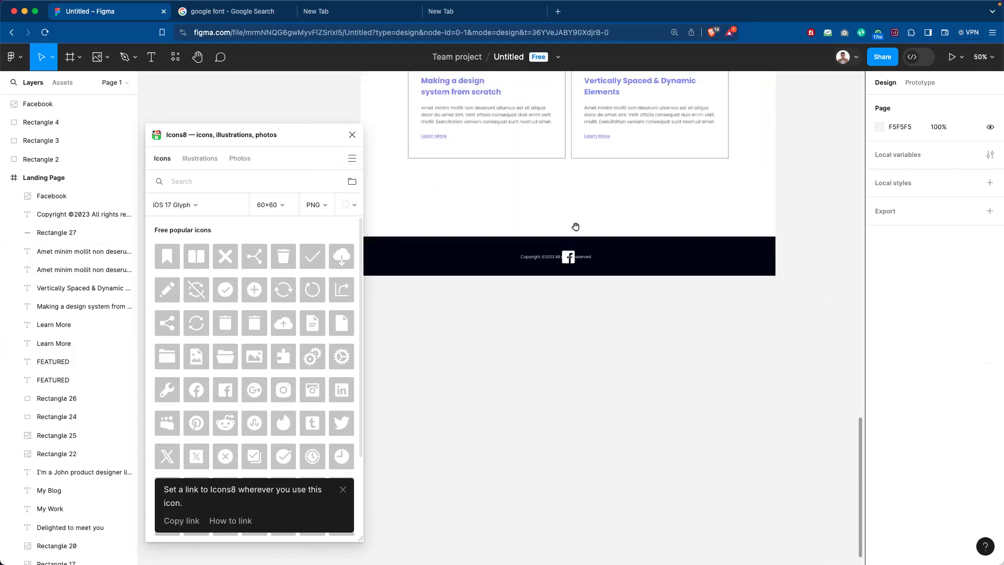
scroll(583, 270, up, 3)
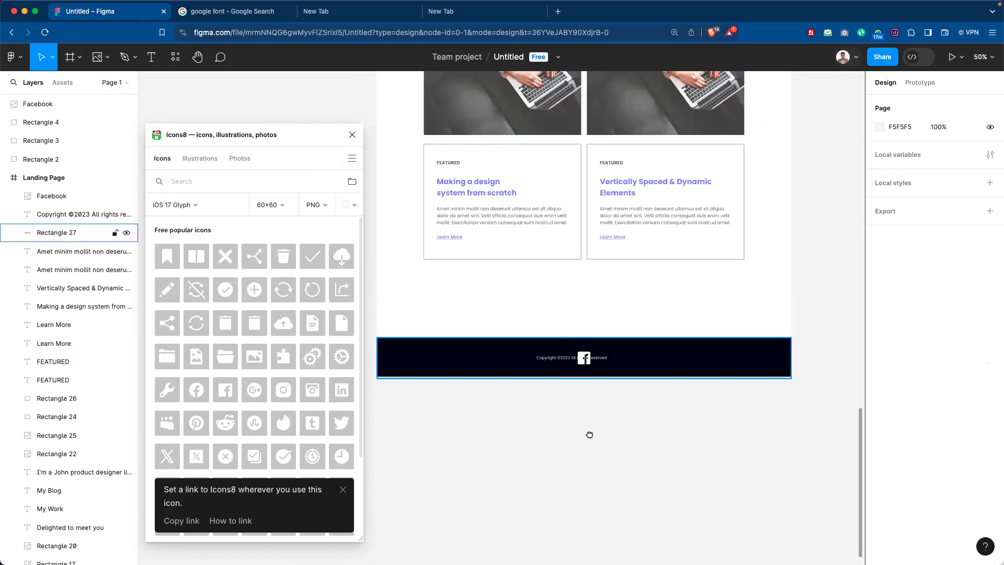
Move the footer's Facebook icon to about X 544, Y 4616 and the copyright text below it to about X 544, Y 4714.
click(586, 358)
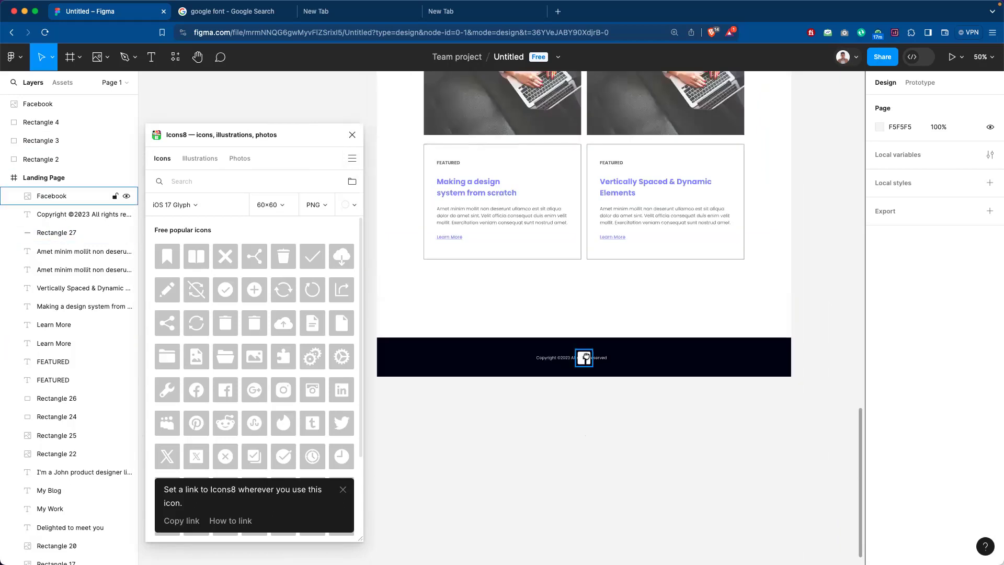
click(586, 358)
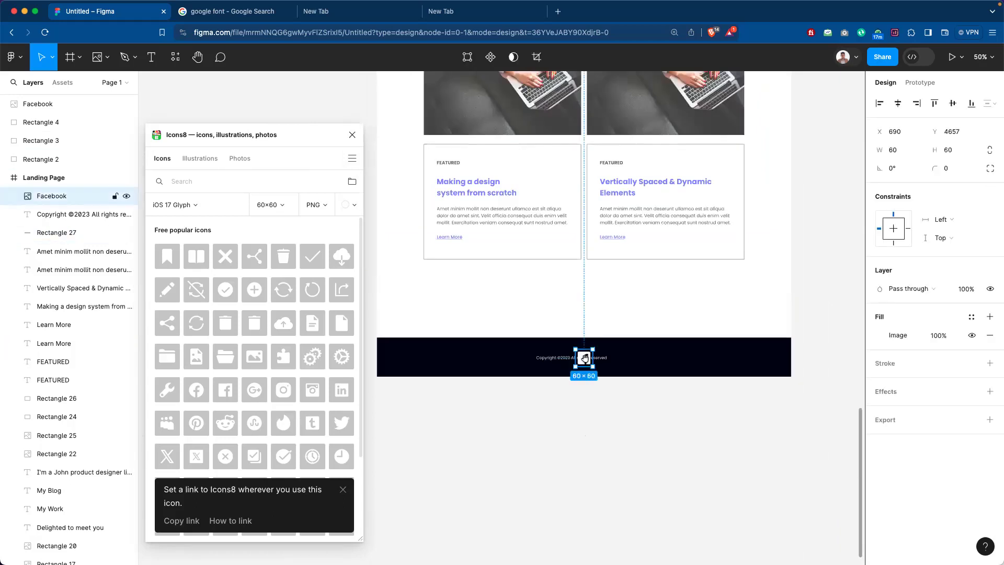
drag(585, 358, 543, 347)
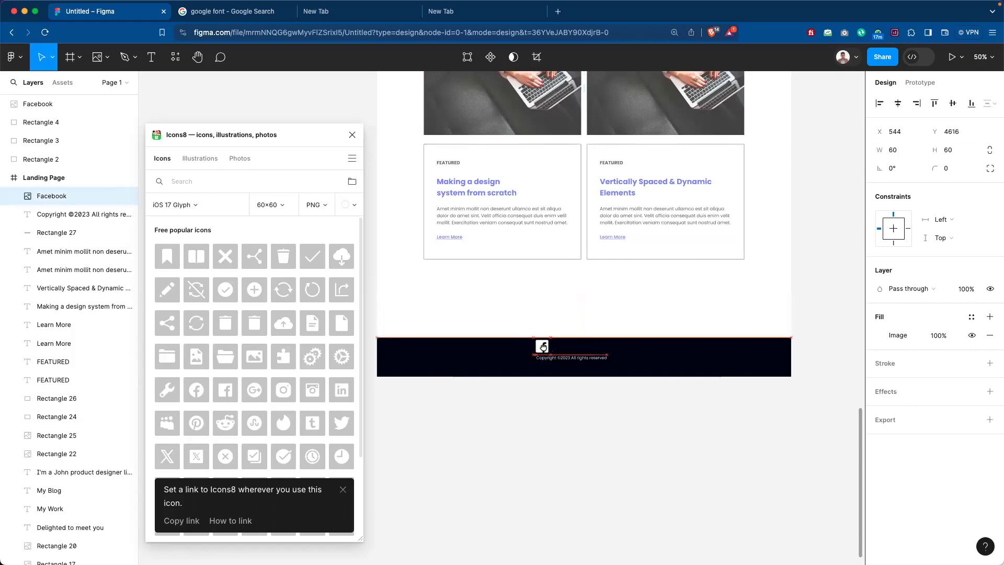
click(575, 358)
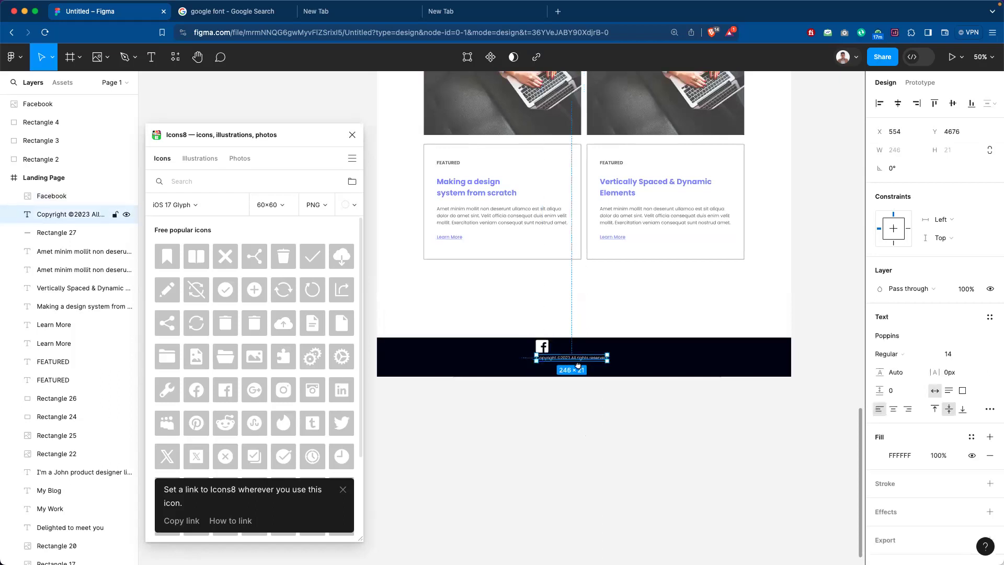
drag(578, 367, 578, 367)
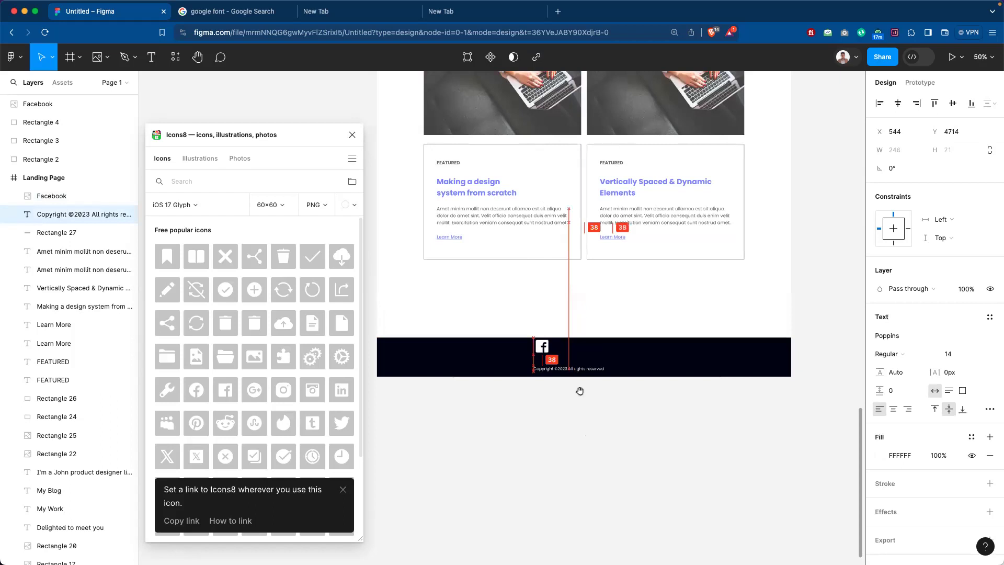
Move the Facebook icon to about X 576, Y 4645, above the copyright text in the footer bar.
click(559, 437)
scroll(559, 437, up, 2)
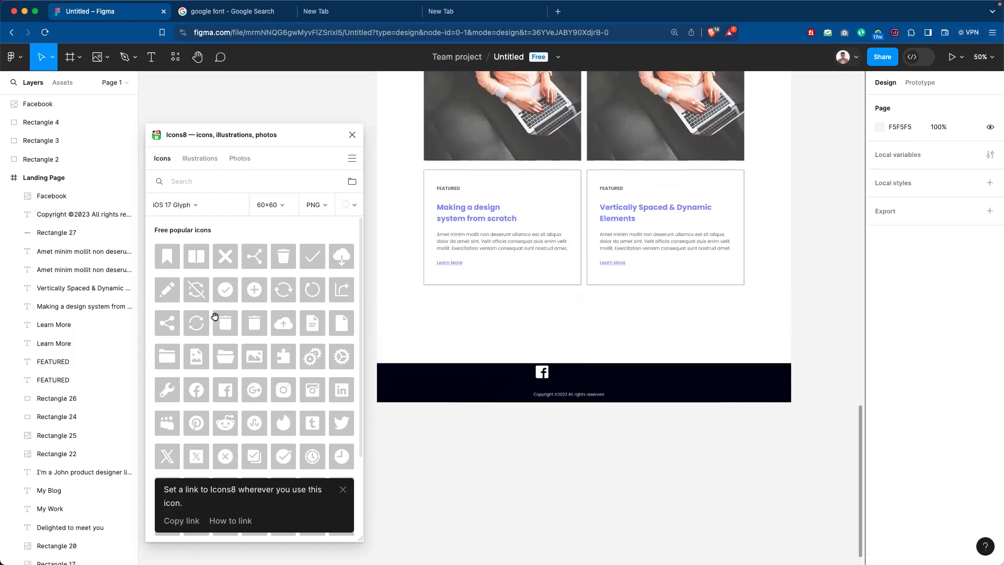
click(544, 377)
drag(550, 382, 550, 383)
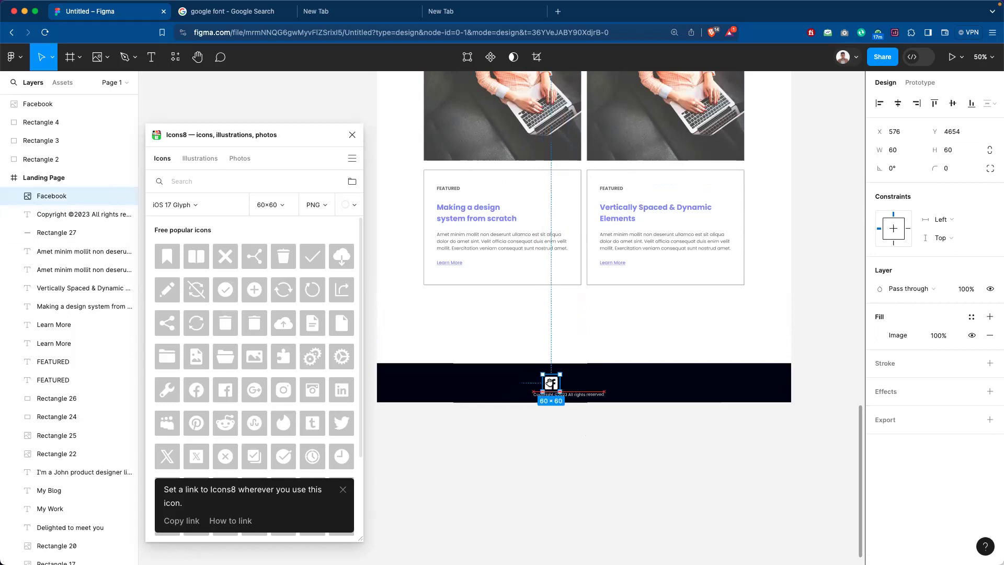
drag(550, 384, 550, 383)
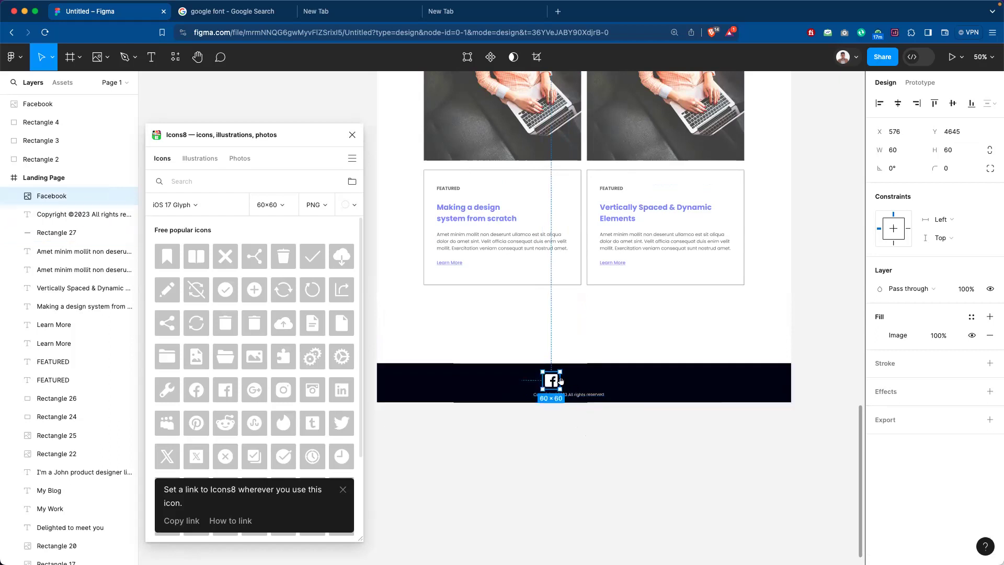
click(578, 421)
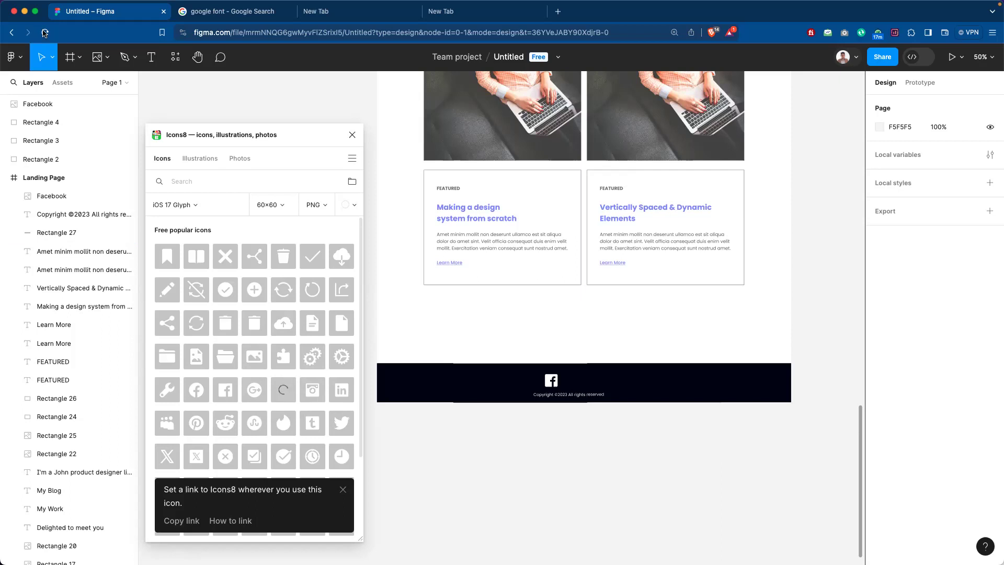
Locate the stray duplicate Facebook icon outside the Landing Page frame and delete it.
click(536, 215)
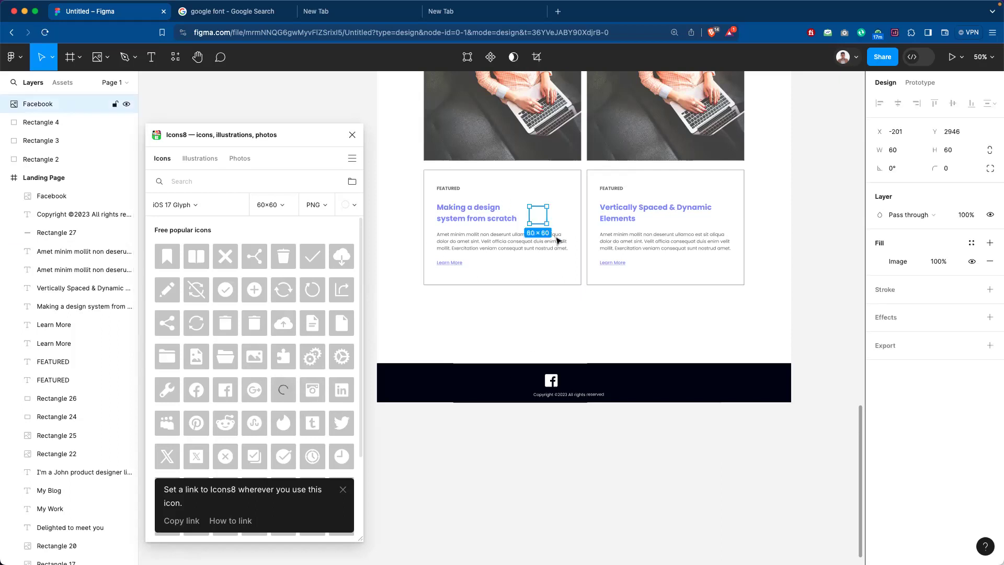
drag(621, 382, 622, 381)
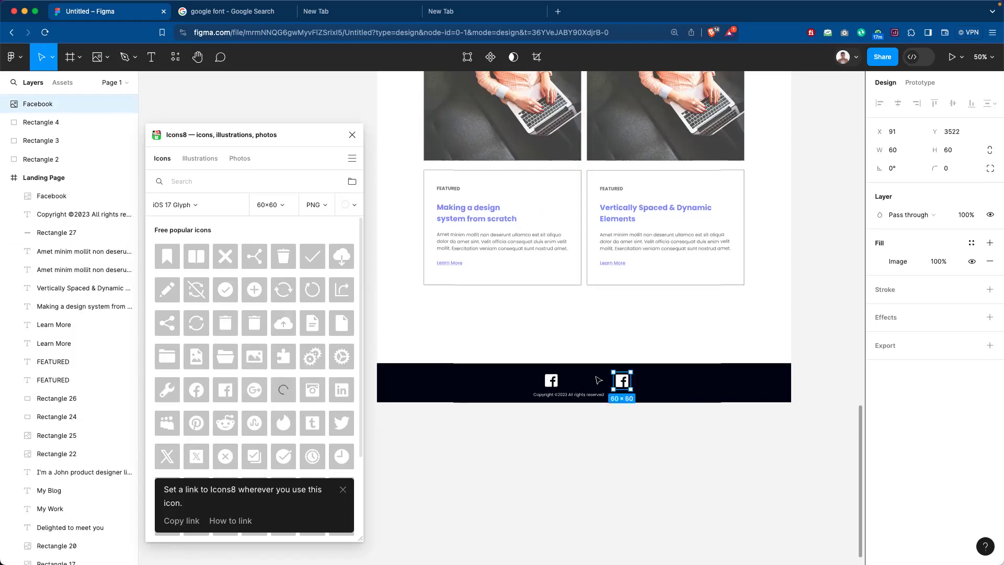
drag(596, 376, 592, 375)
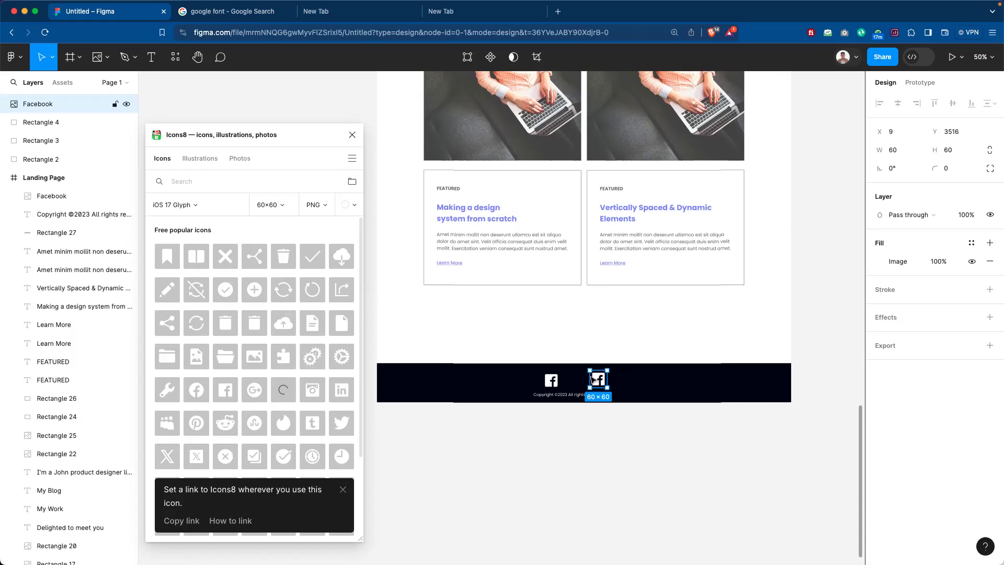
key(Delete)
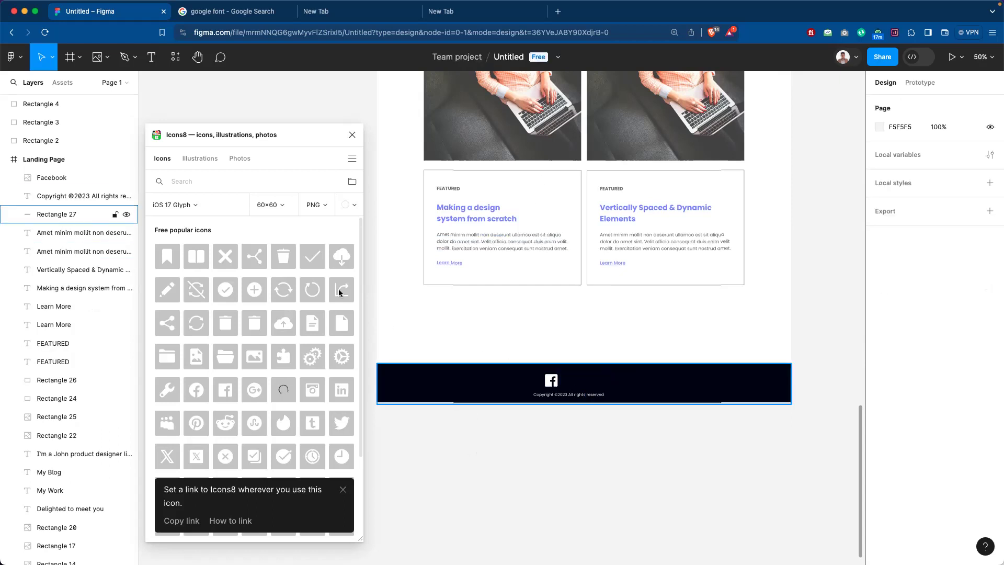
Try to insert a white Instagram icon from Icons8 and dismiss the plugin's link notice.
click(67, 183)
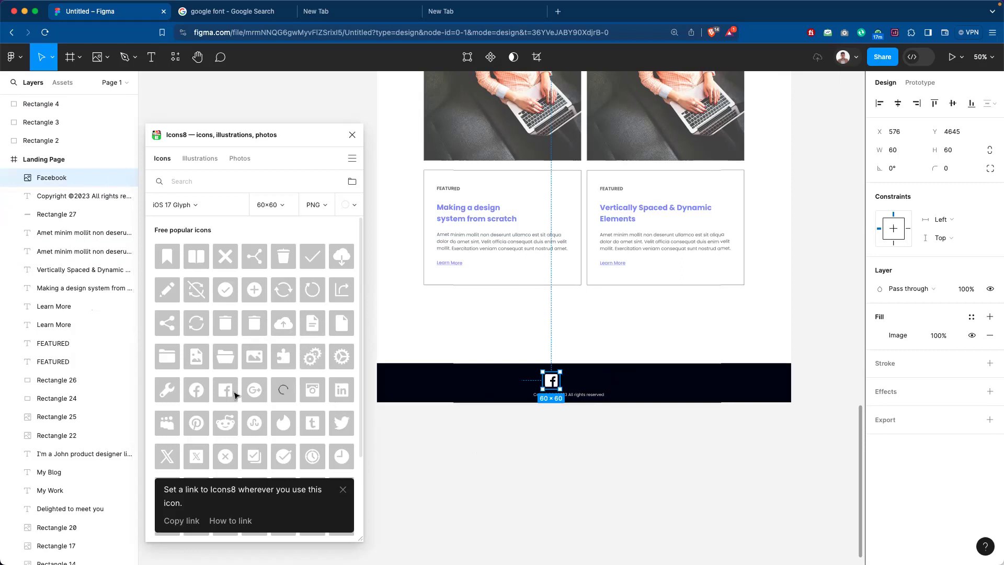
key(Escape)
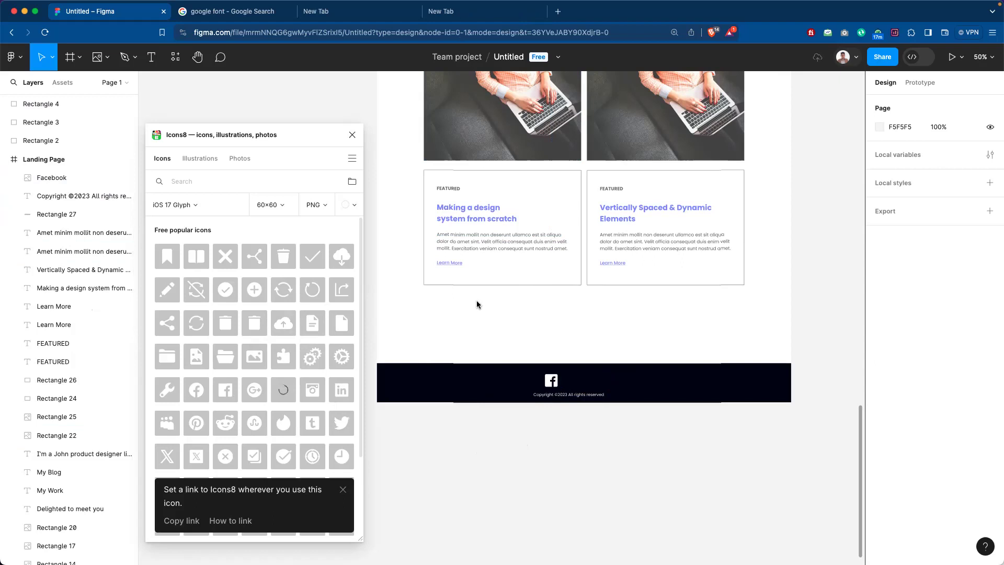
key(super+4)
click(145, 16)
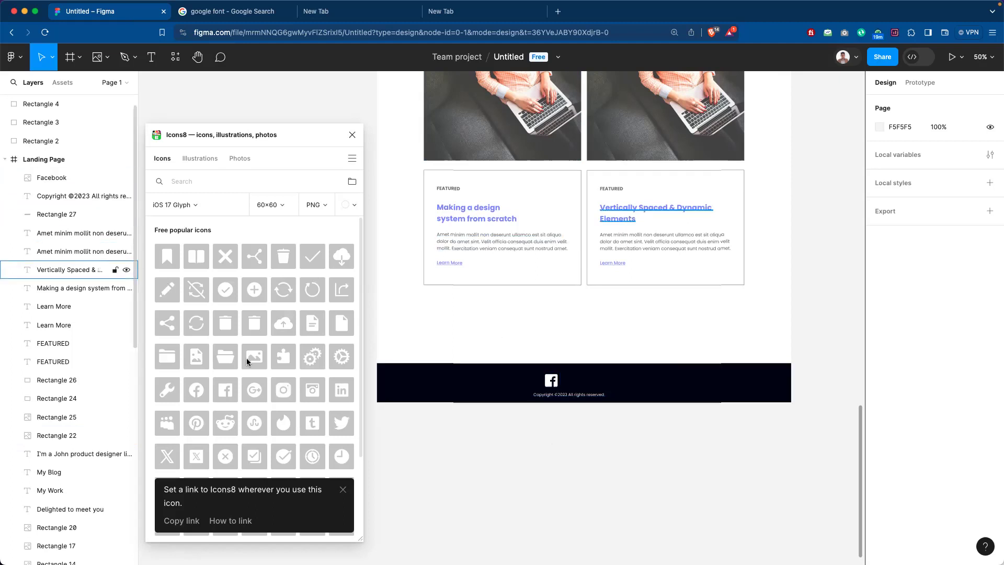
click(281, 394)
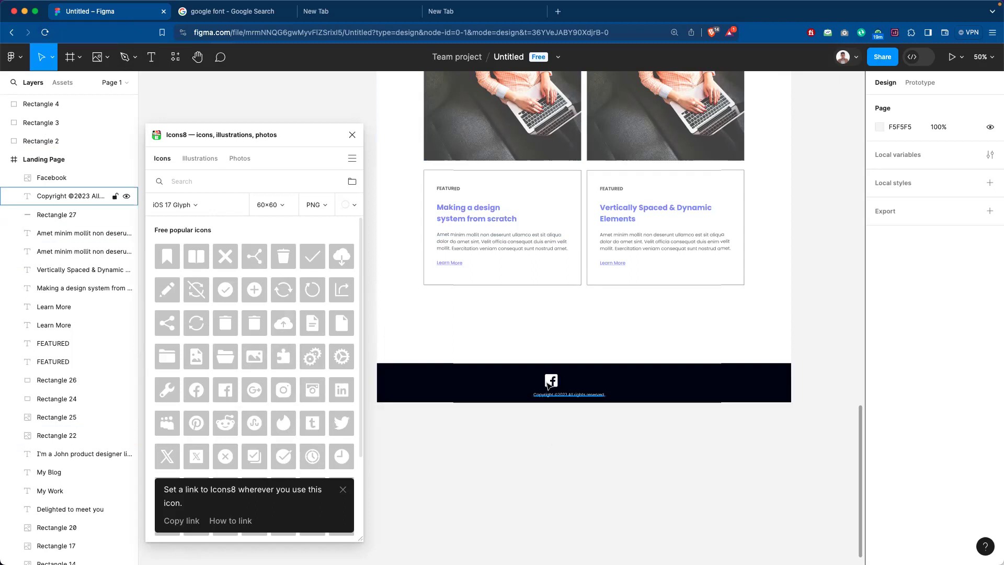
click(343, 490)
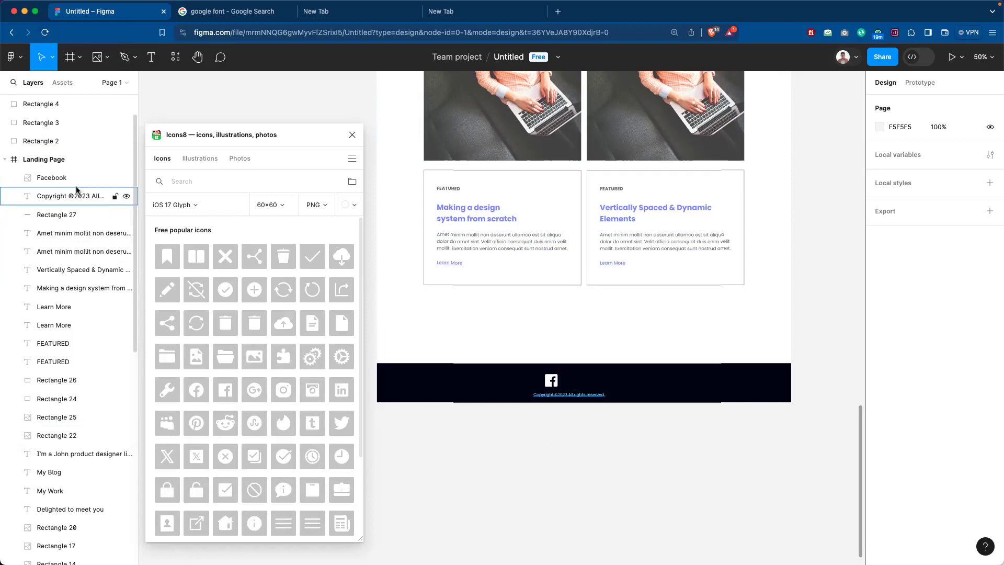
drag(606, 440, 571, 462)
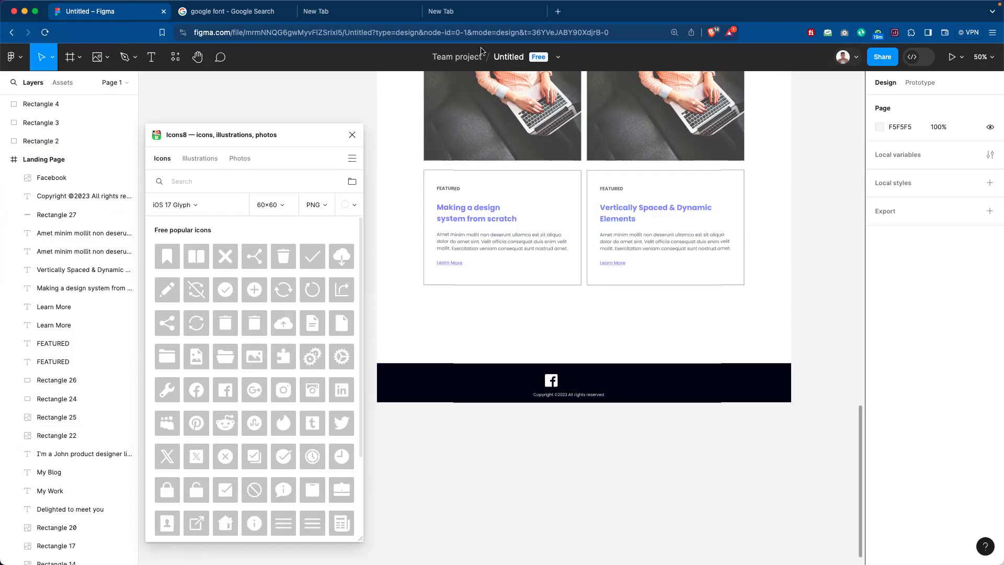
Rename the design file as 226 Landing Page.
click(512, 55)
drag(518, 57, 478, 56)
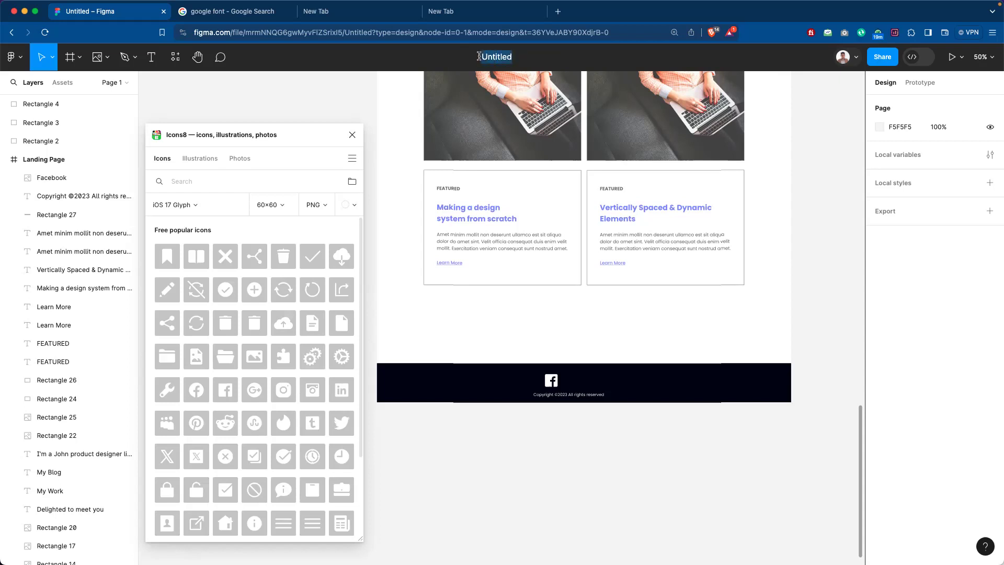
text(226 Landing Page)
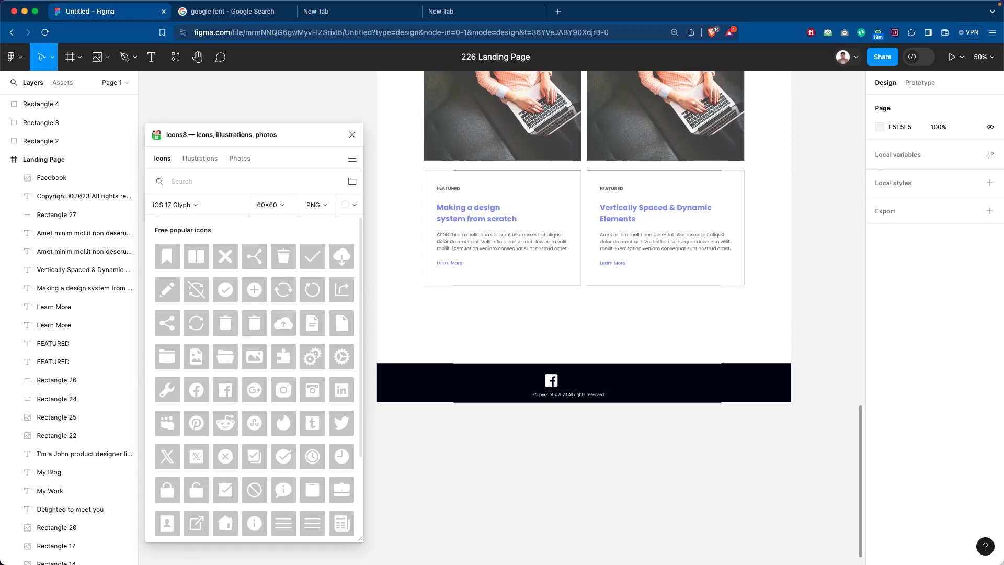
key(Return)
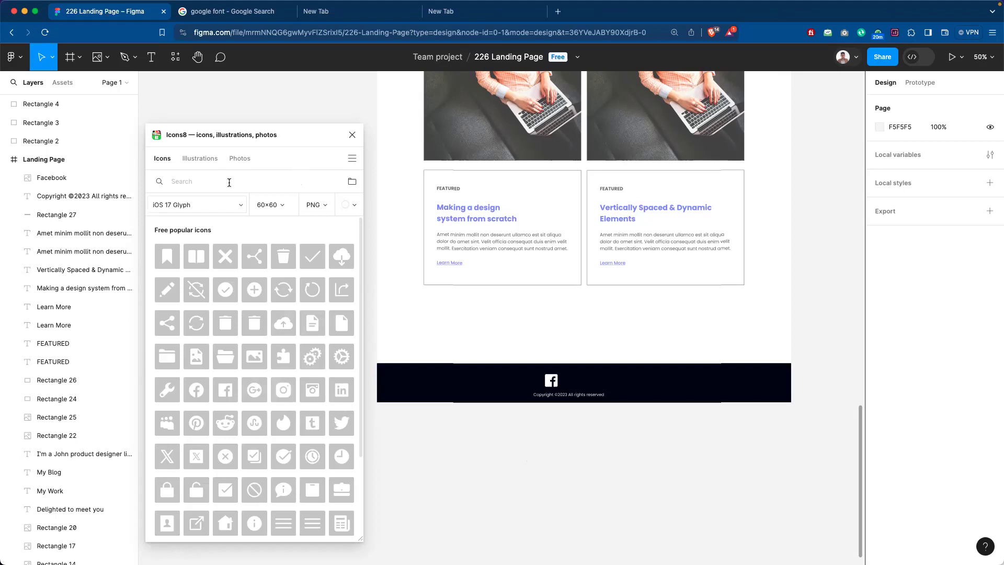
Restart the Icons8 plugin and set the icon colour to white.
click(352, 135)
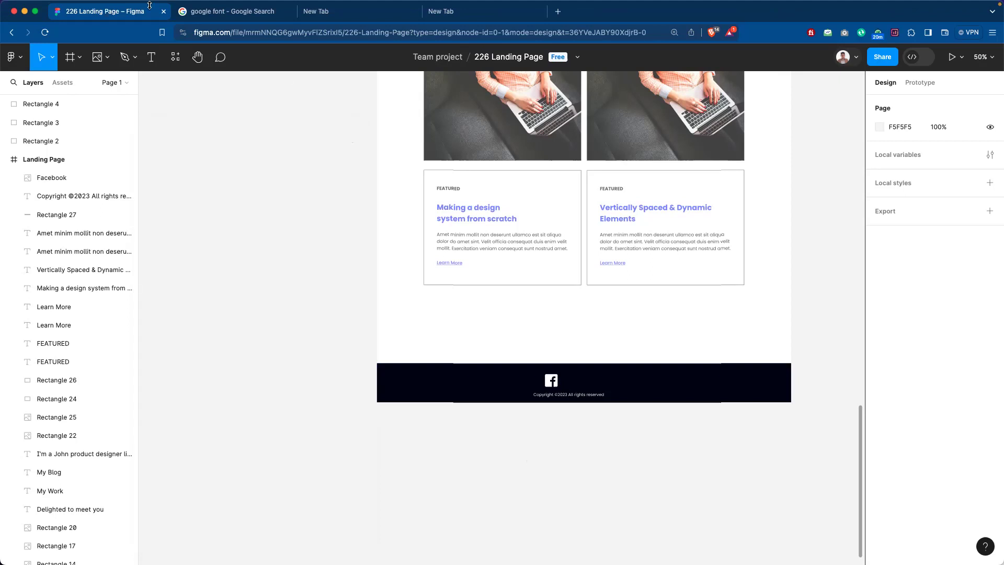
click(174, 56)
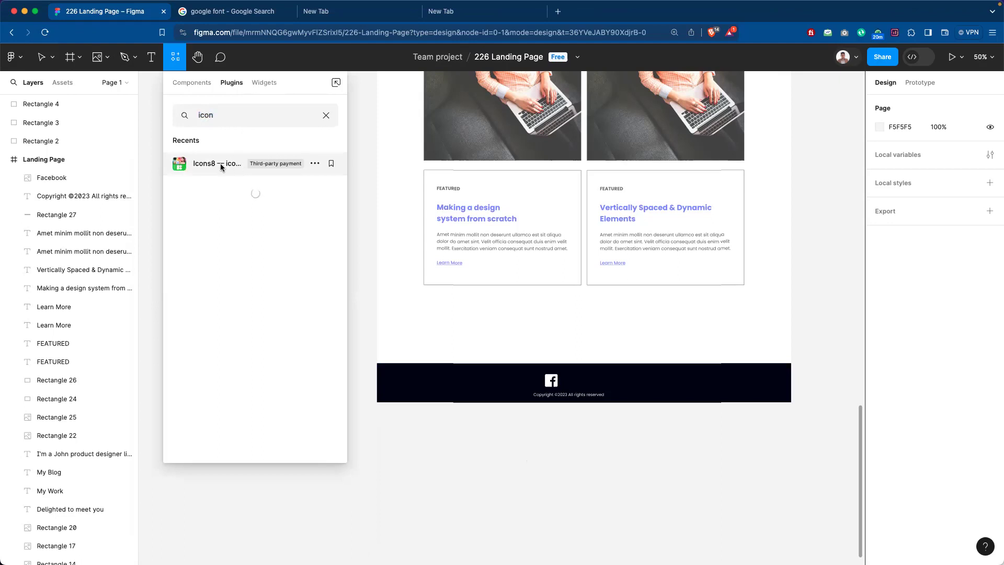
click(217, 163)
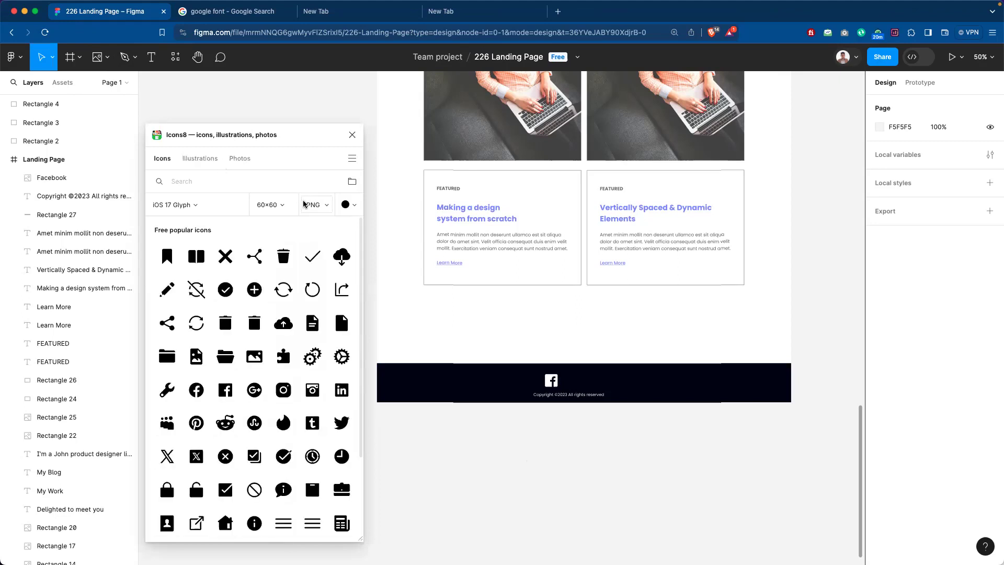
click(345, 206)
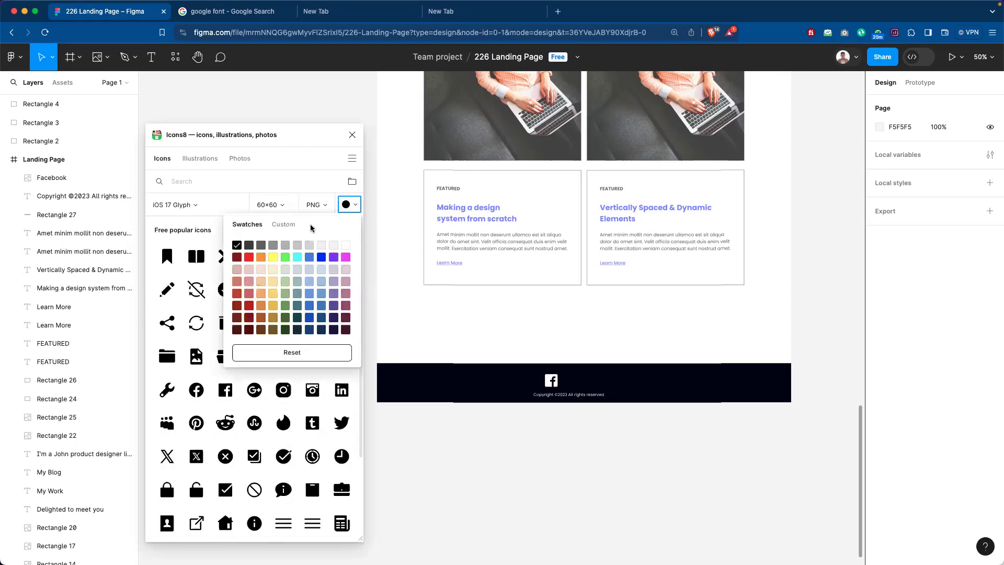
click(346, 244)
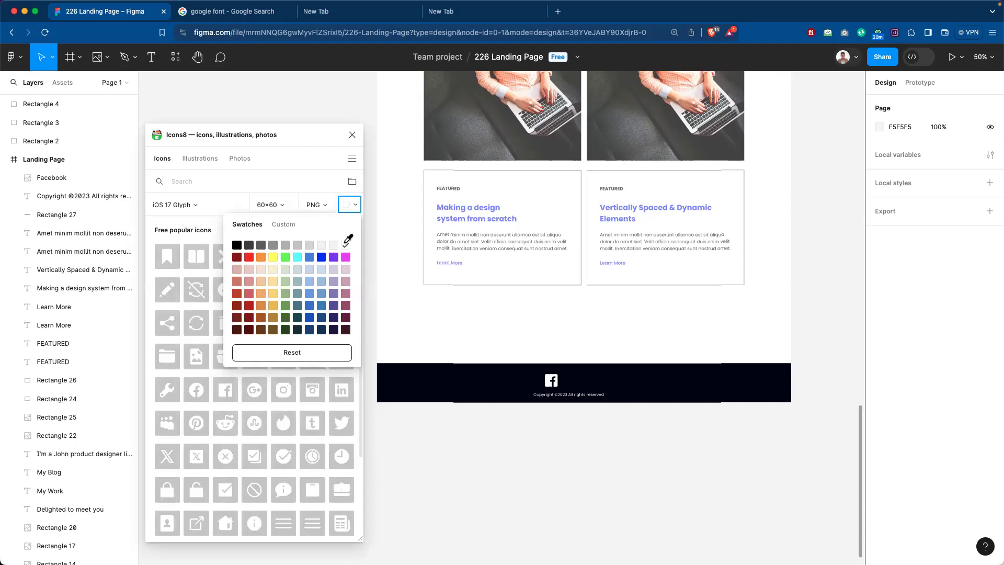
click(224, 205)
click(287, 221)
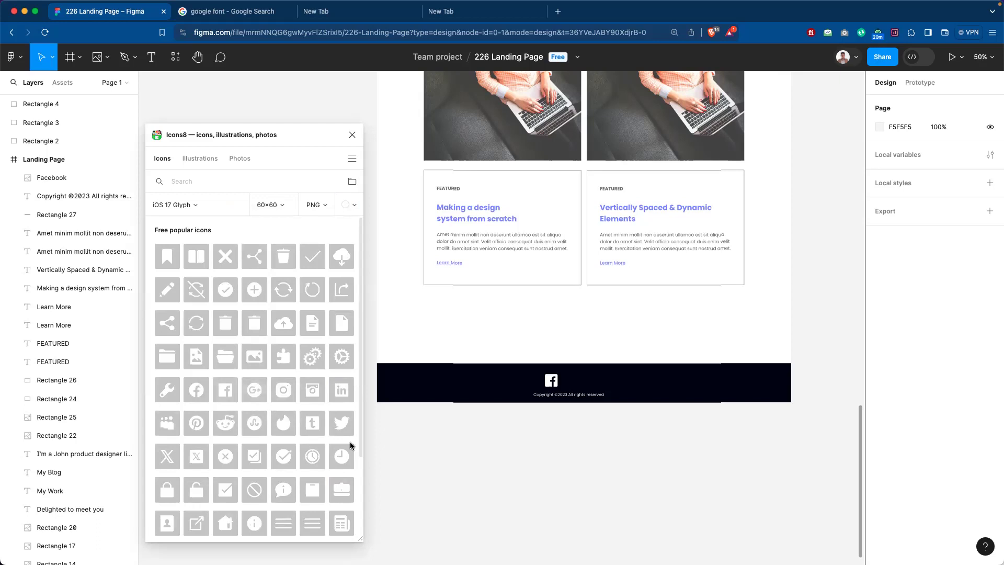
Insert a white 60×60 Instagram icon from Icons8 and place it at about X -71, Y 3520, beside the footer's Facebook icon.
click(282, 392)
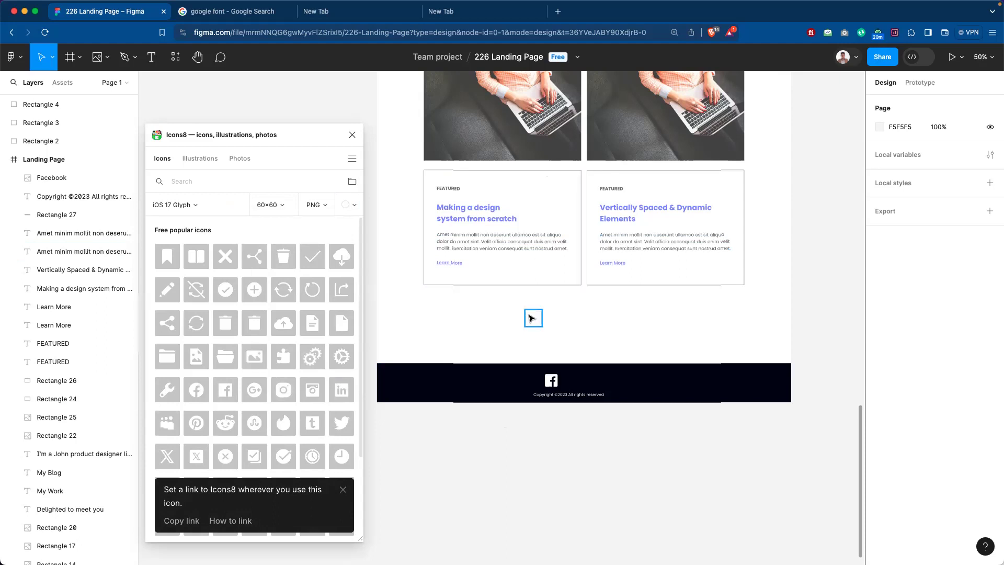
drag(533, 321, 574, 383)
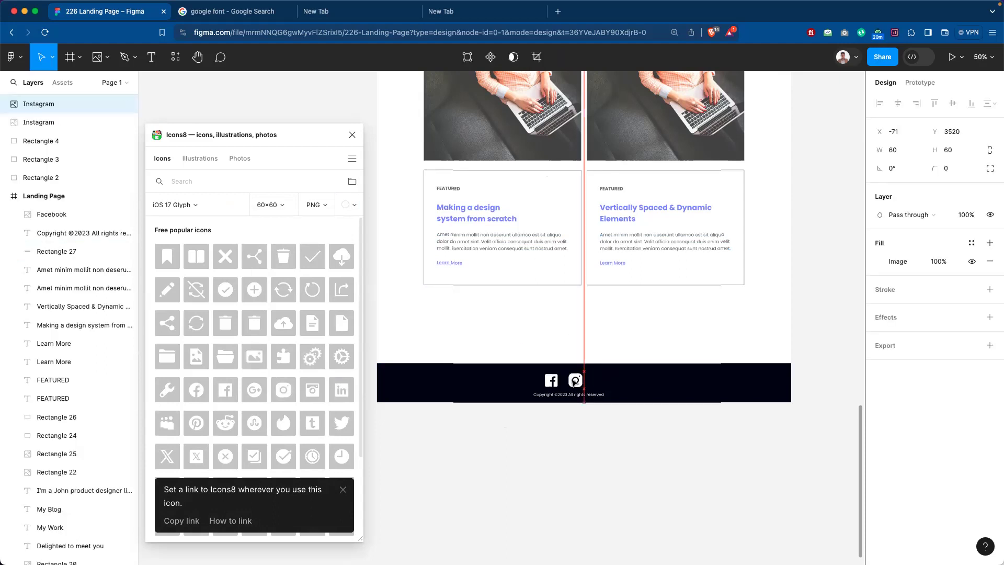
click(608, 383)
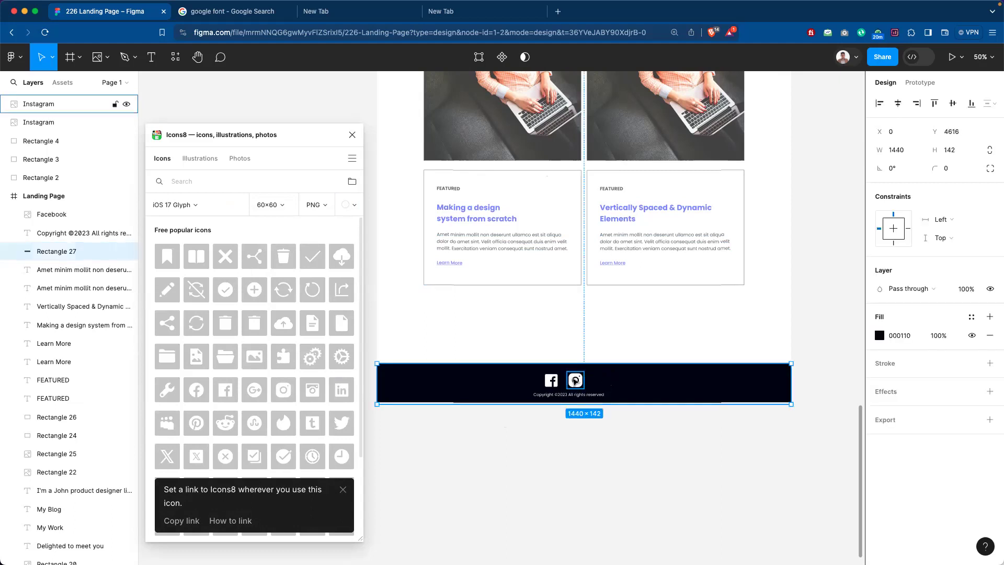
click(575, 381)
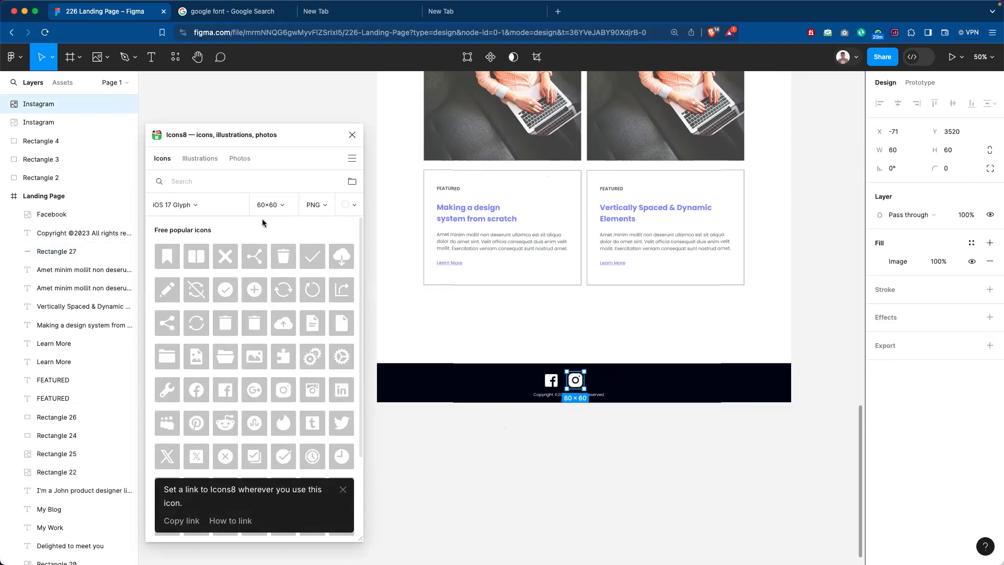
Insert a white 60×60 LinkedIn icon from Icons8 into the footer, in the Instagram icon's place beside Facebook.
click(342, 393)
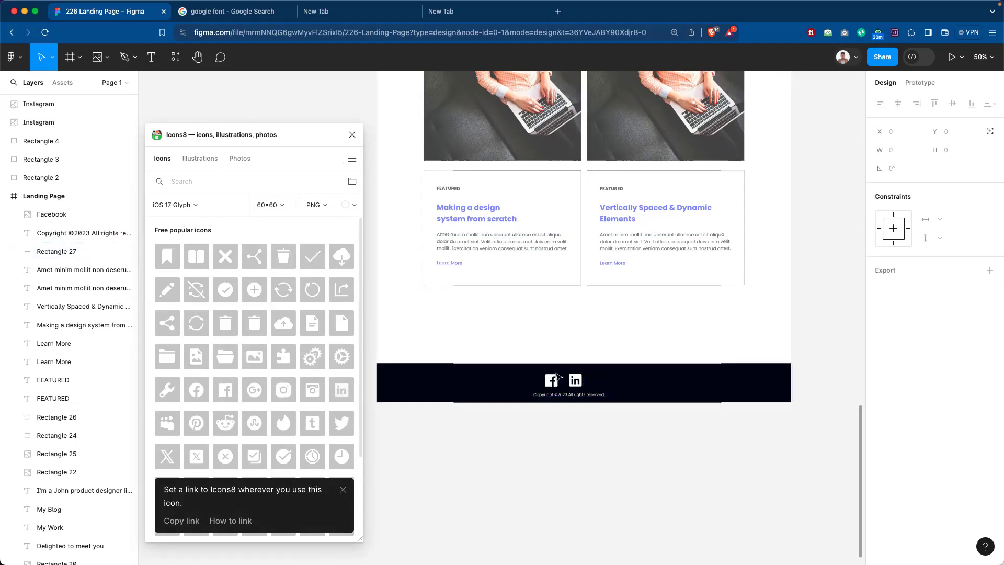
drag(526, 290, 627, 351)
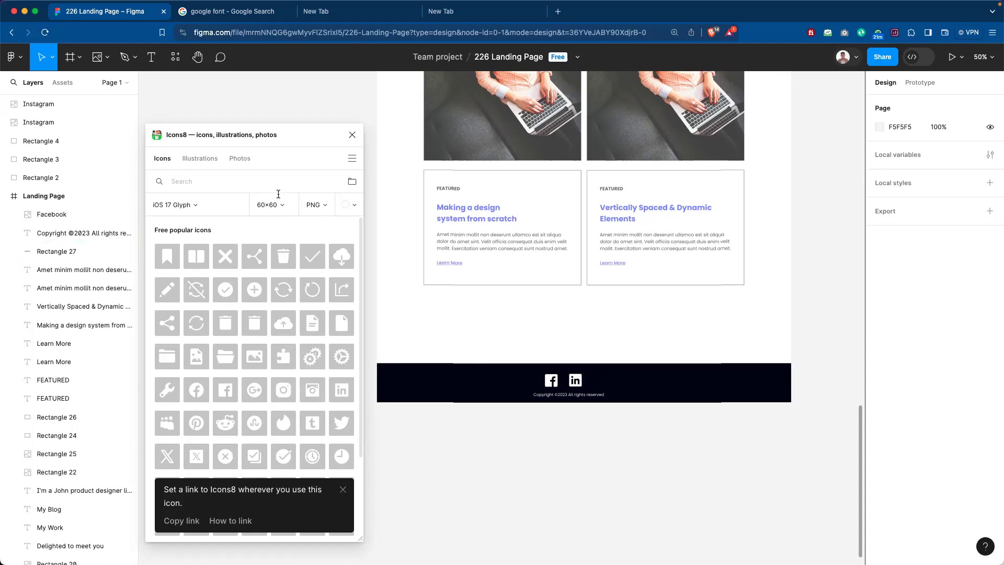
scroll(638, 412, up, 2)
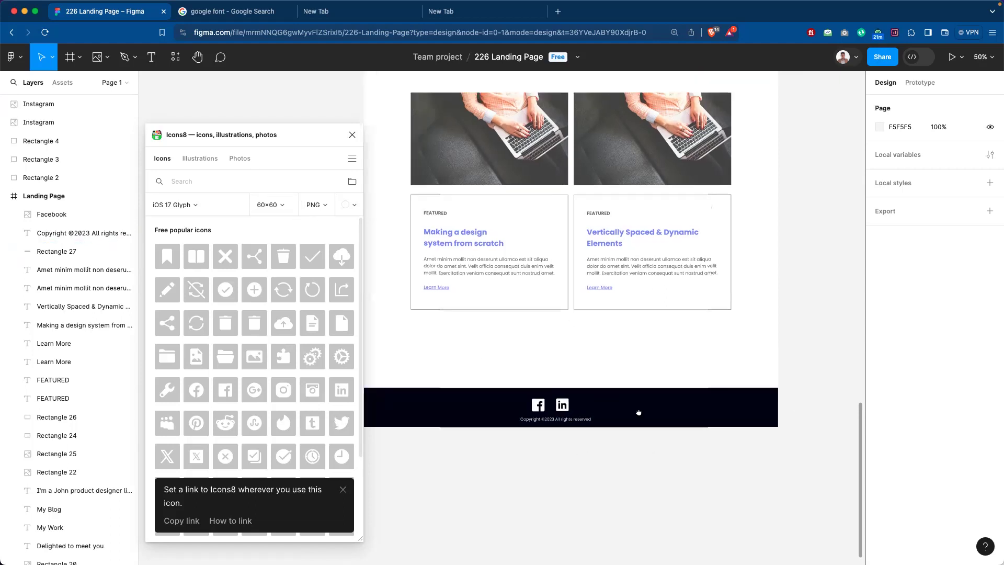
scroll(582, 449, down, 1)
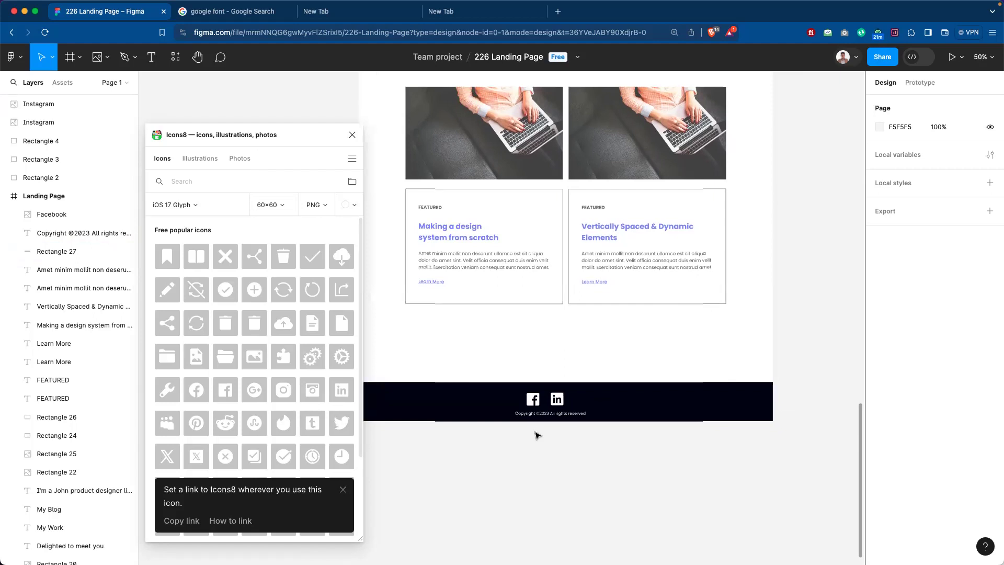
click(528, 413)
scroll(529, 434, down, 1)
click(588, 453)
scroll(602, 467, up, 3)
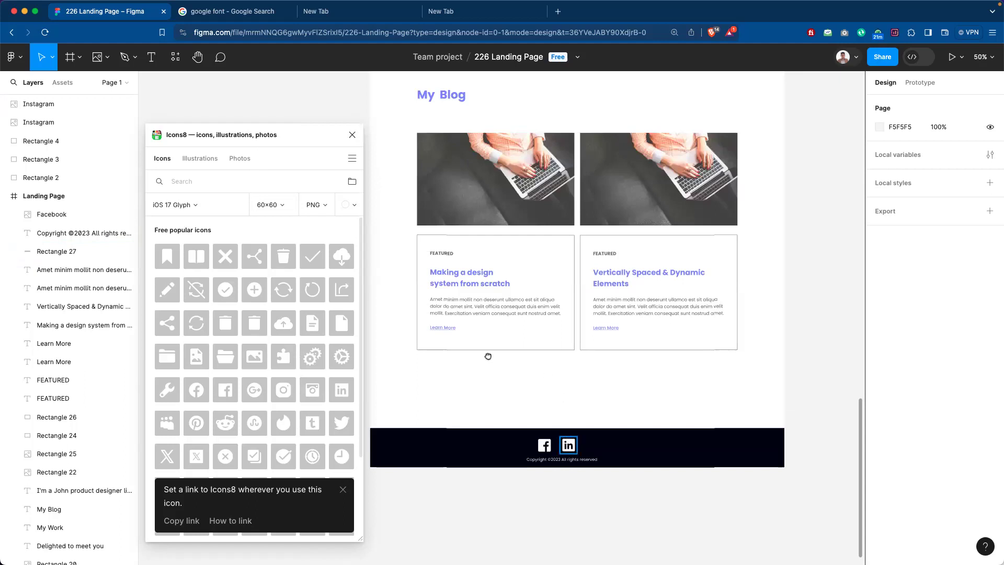
Find the white Instagram icons in the blank area above the footer and move one into the footer beside the LinkedIn icon.
drag(578, 404, 486, 355)
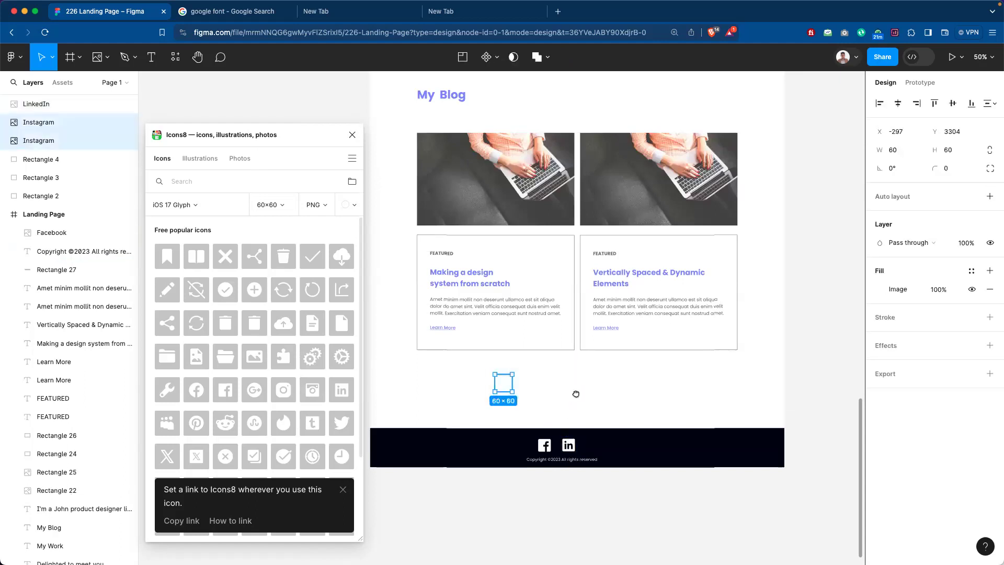
key(Escape)
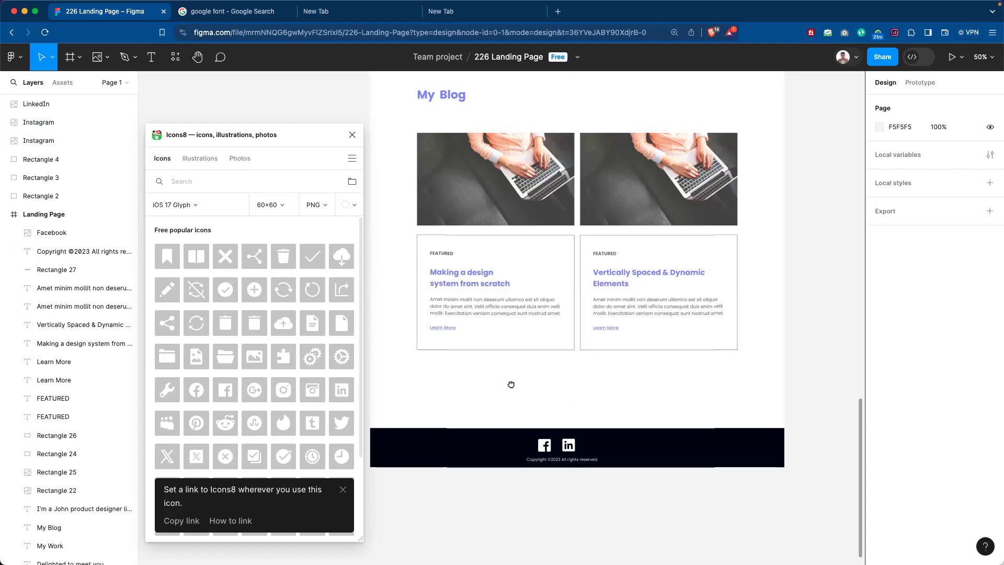
click(507, 385)
click(507, 385)
drag(505, 390, 597, 447)
click(545, 445)
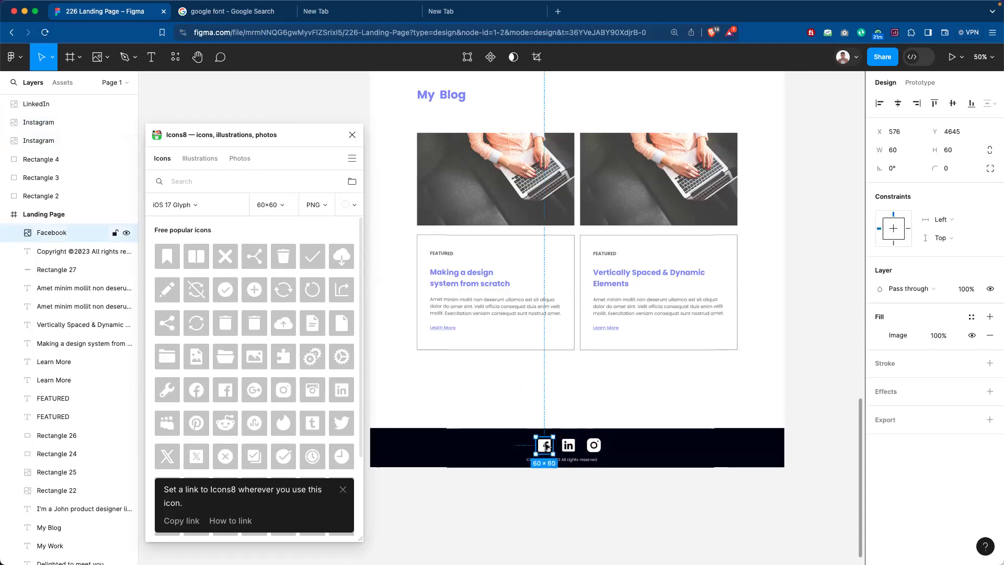
Align the tops of the footer's Facebook, LinkedIn and Instagram icons and distribute their horizontal spacing evenly.
shift+click(569, 445)
shift+click(594, 445)
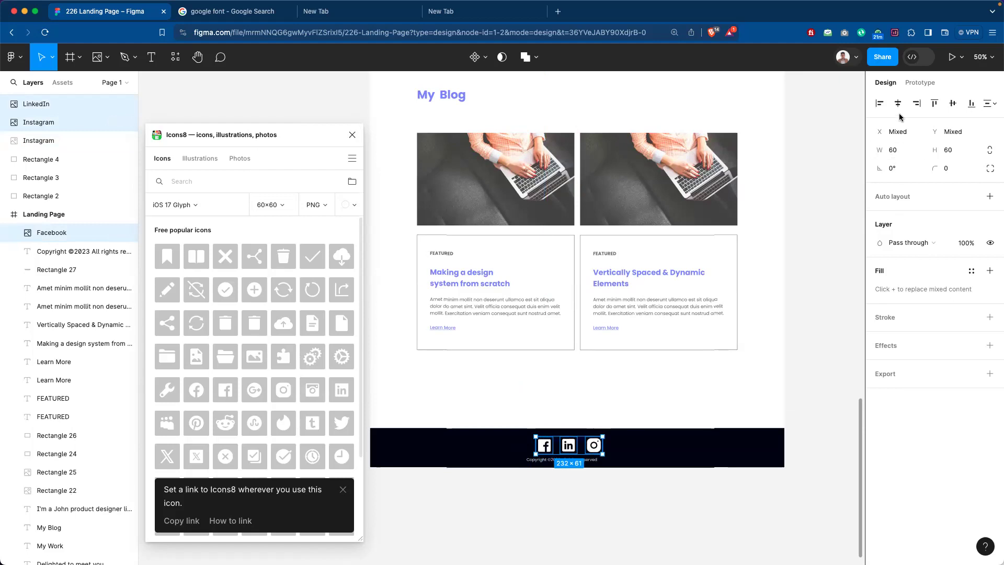
click(934, 104)
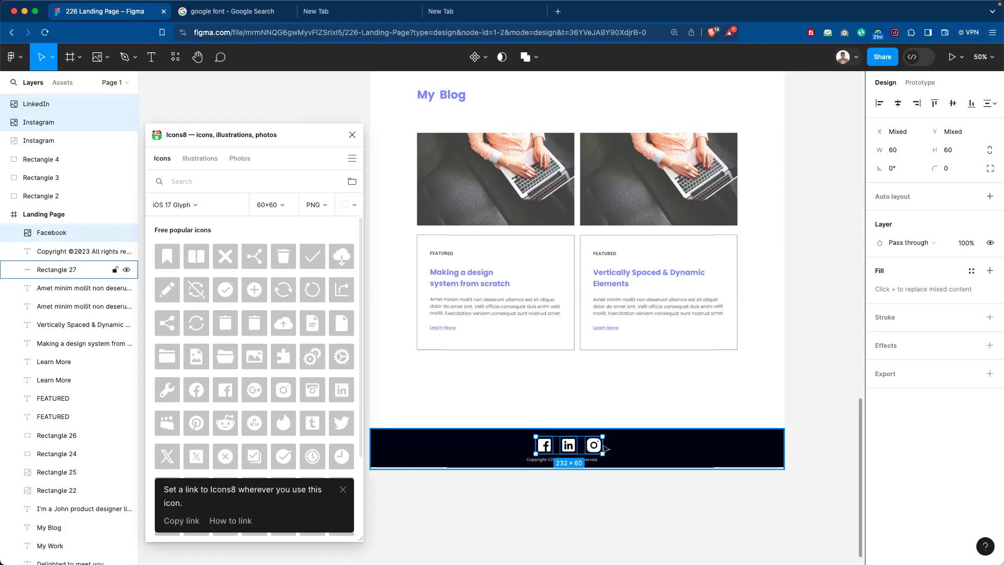
click(993, 104)
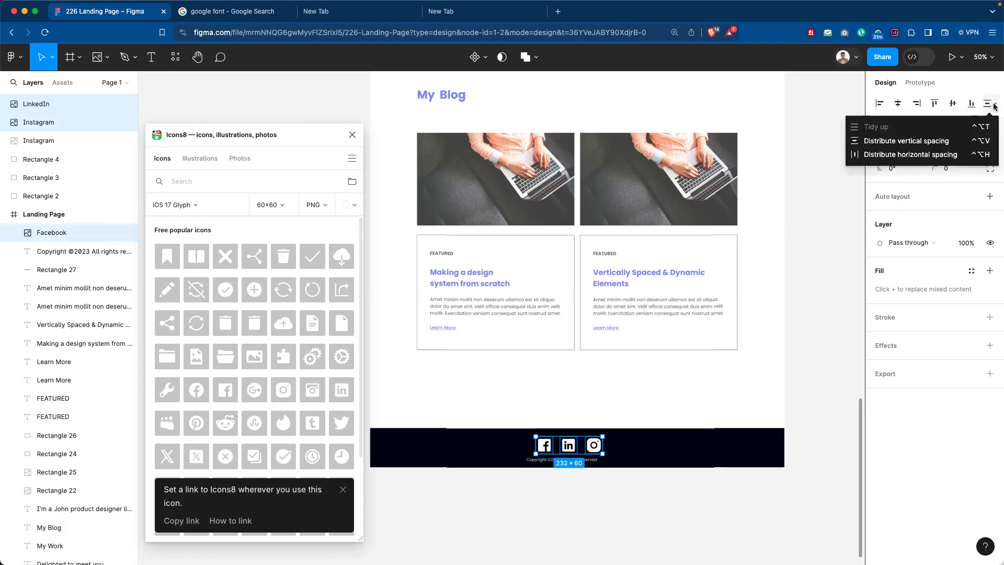
click(885, 154)
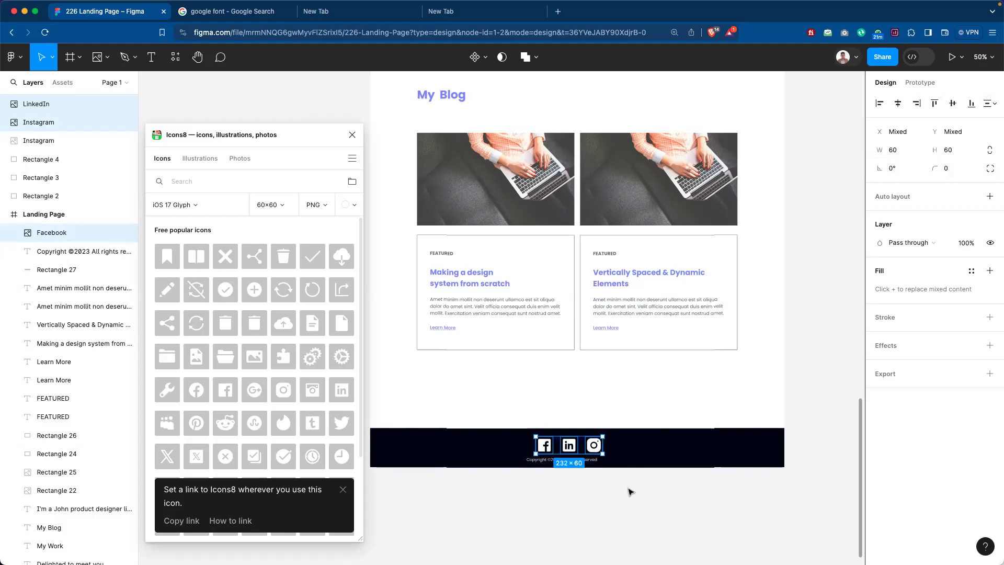
click(626, 510)
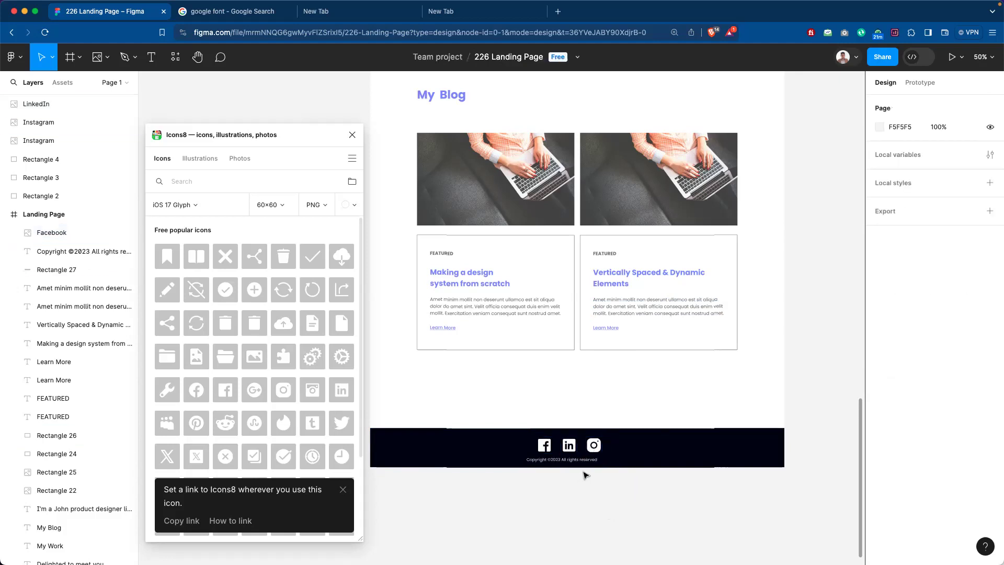
Centre the copyright text horizontally in the footer and move the three social icons together so they are centred above it.
drag(582, 462, 589, 463)
click(608, 486)
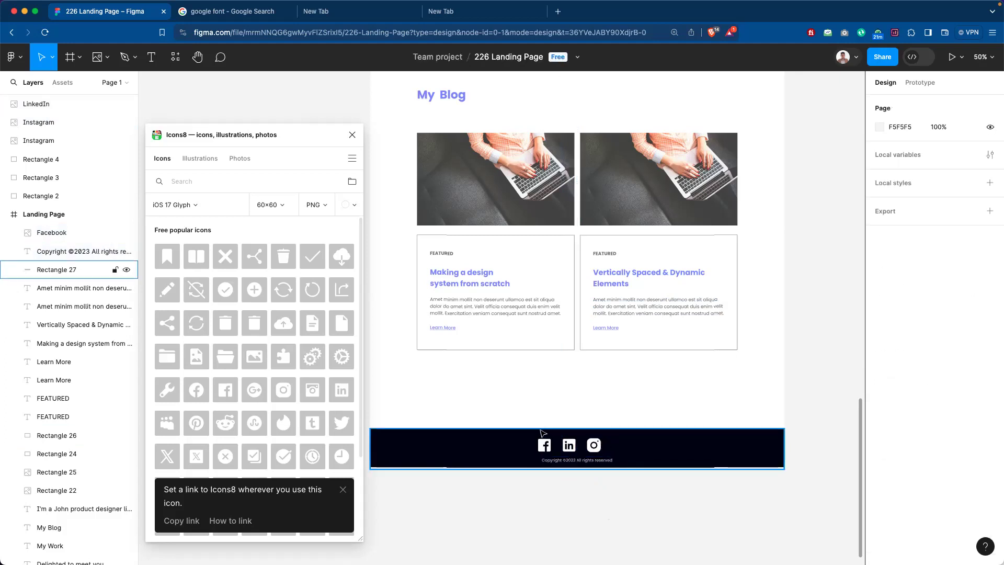
click(545, 445)
shift+click(569, 445)
shift+click(593, 445)
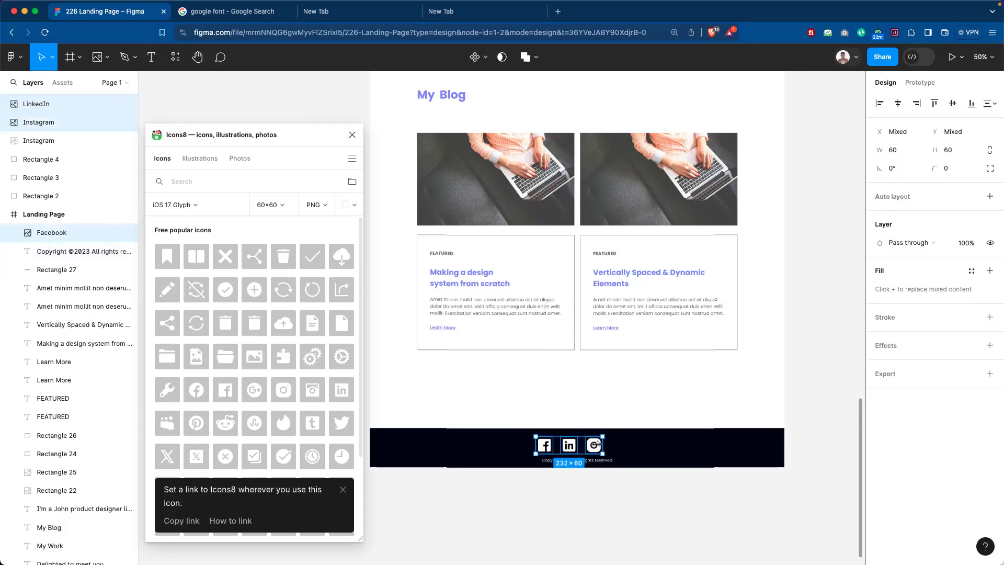
drag(597, 446, 602, 447)
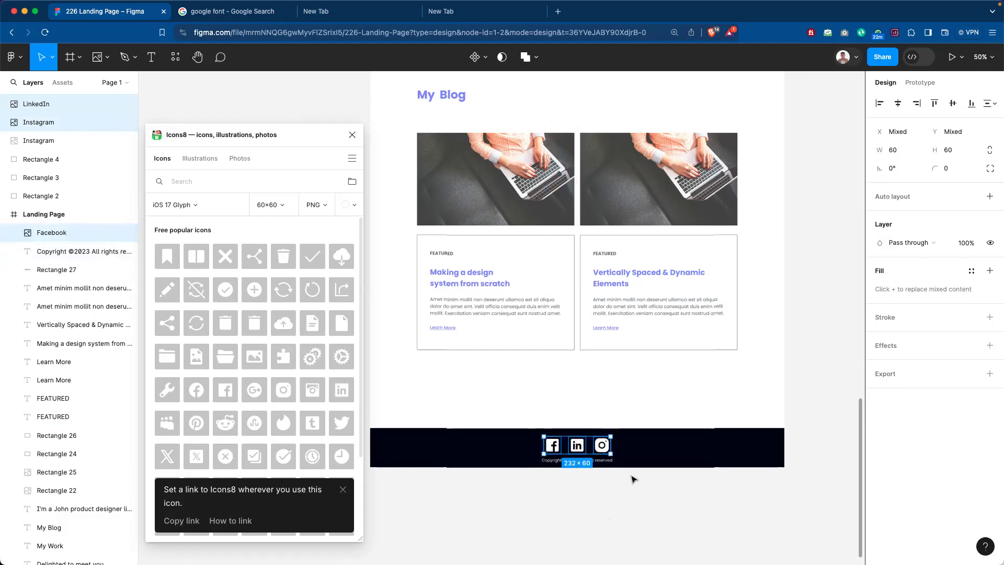
click(655, 487)
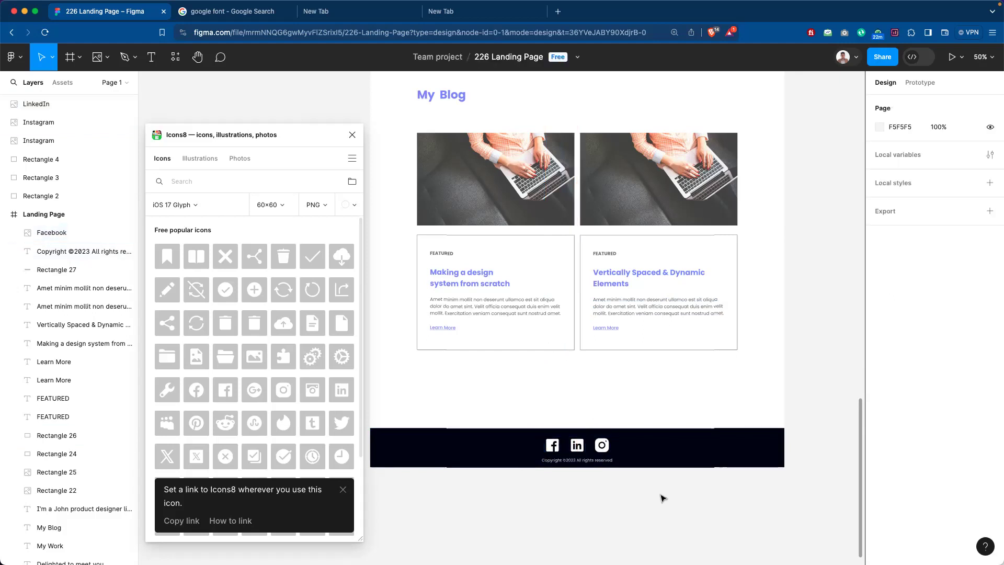
Extend the Landing Page frame downward below the footer to a height of 4808.
scroll(652, 447, down, 3)
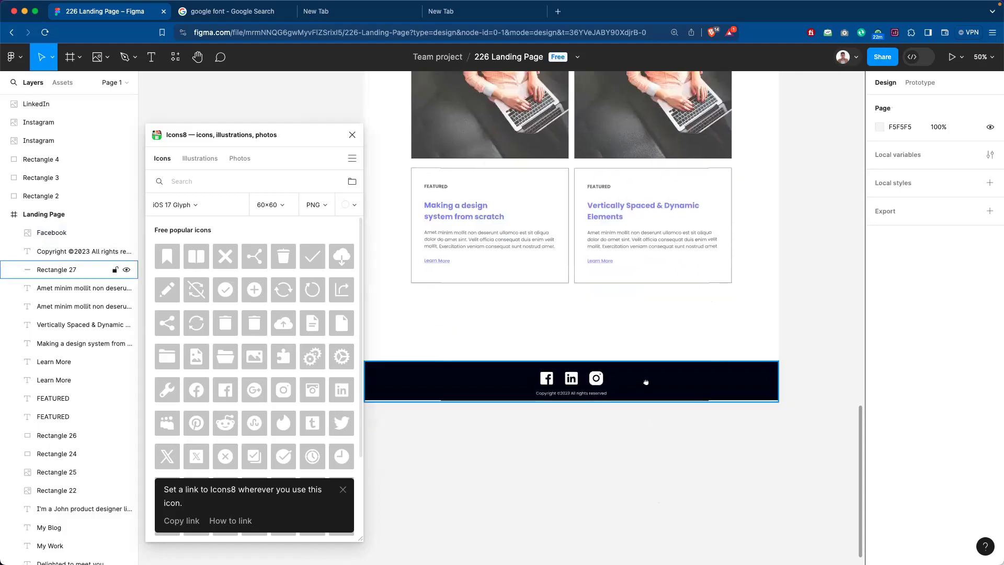
click(648, 387)
click(657, 343)
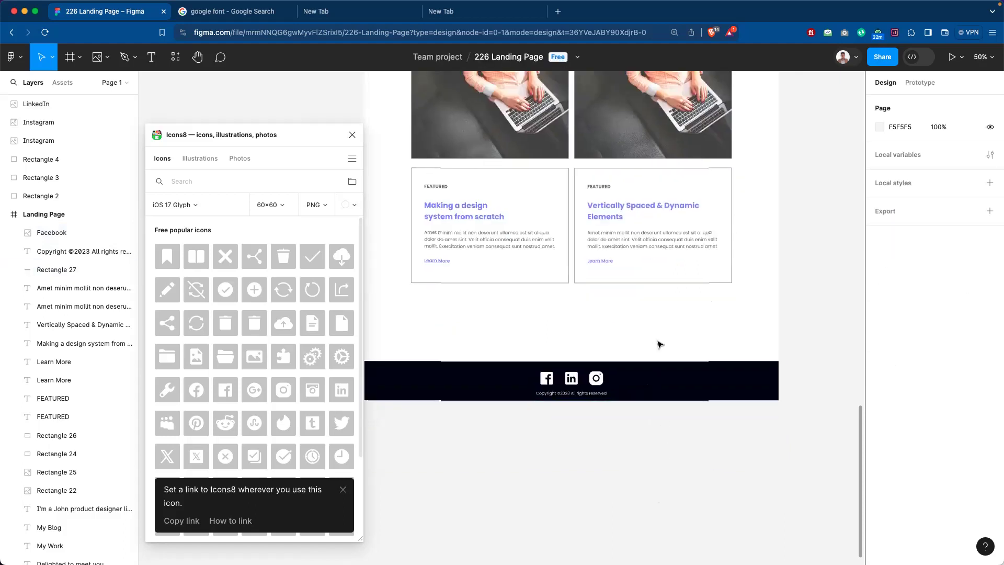
click(75, 216)
drag(571, 401, 571, 416)
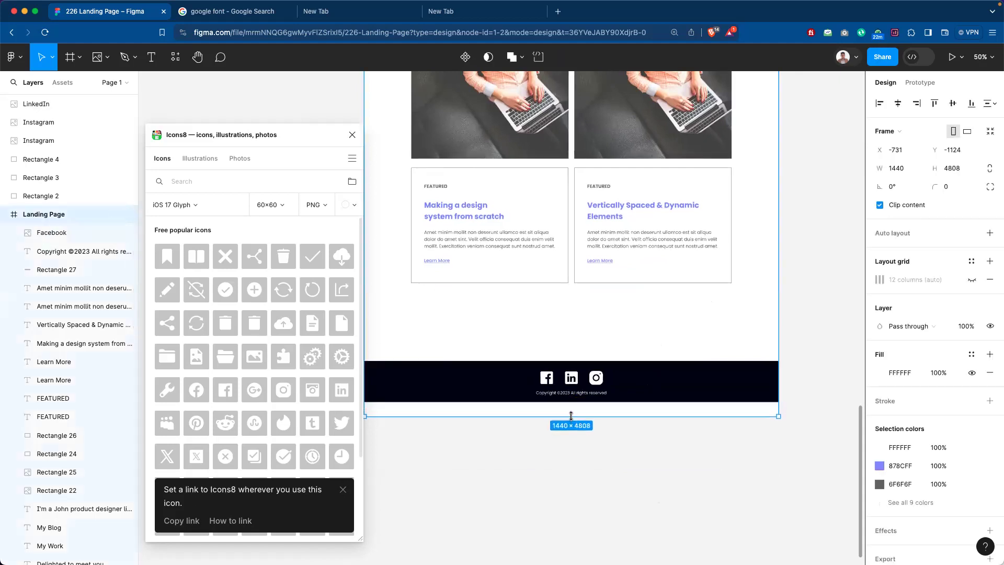
click(651, 446)
Stretch the dark footer rectangle down to the frame's lower edge, making it 192 high.
drag(496, 333, 626, 401)
key(Escape)
click(671, 394)
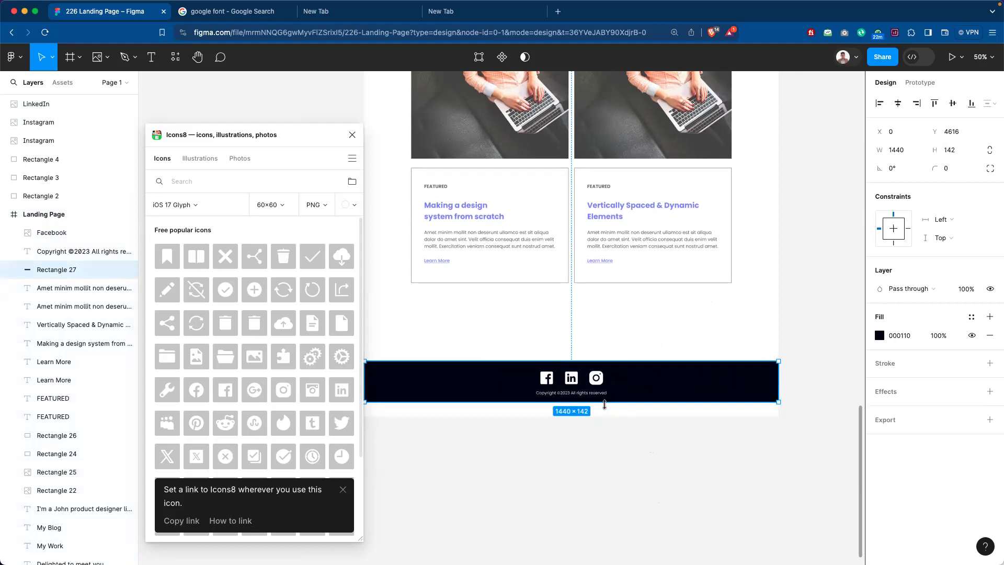
drag(605, 410, 605, 414)
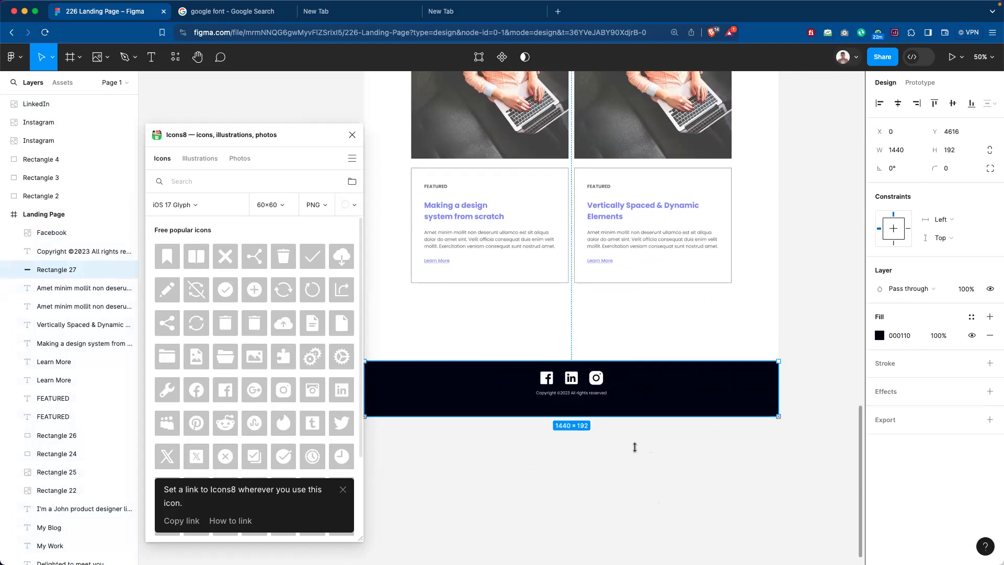
key(Escape)
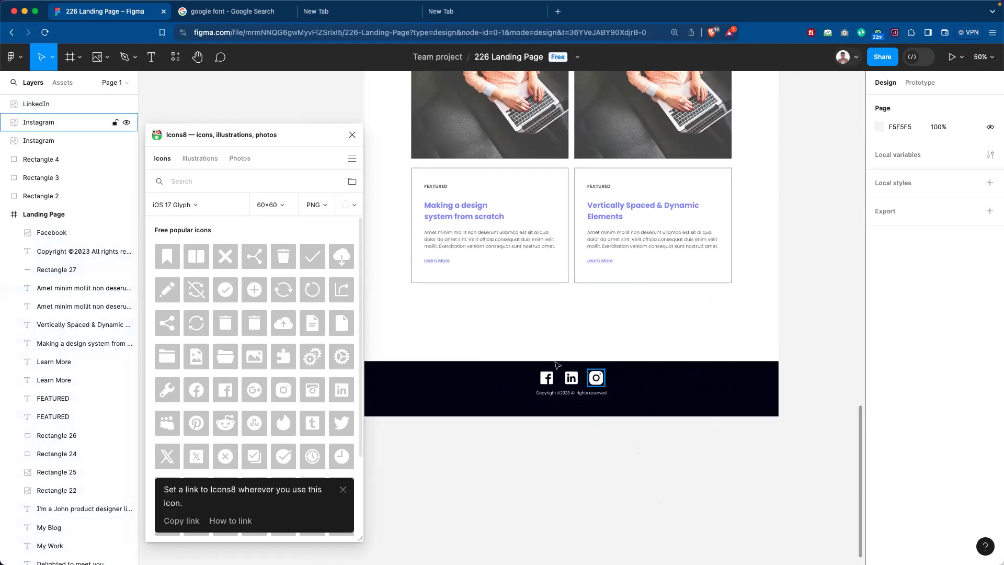
Lock the footer background rectangle and nudge the three social icons and copyright text down together inside it.
click(634, 382)
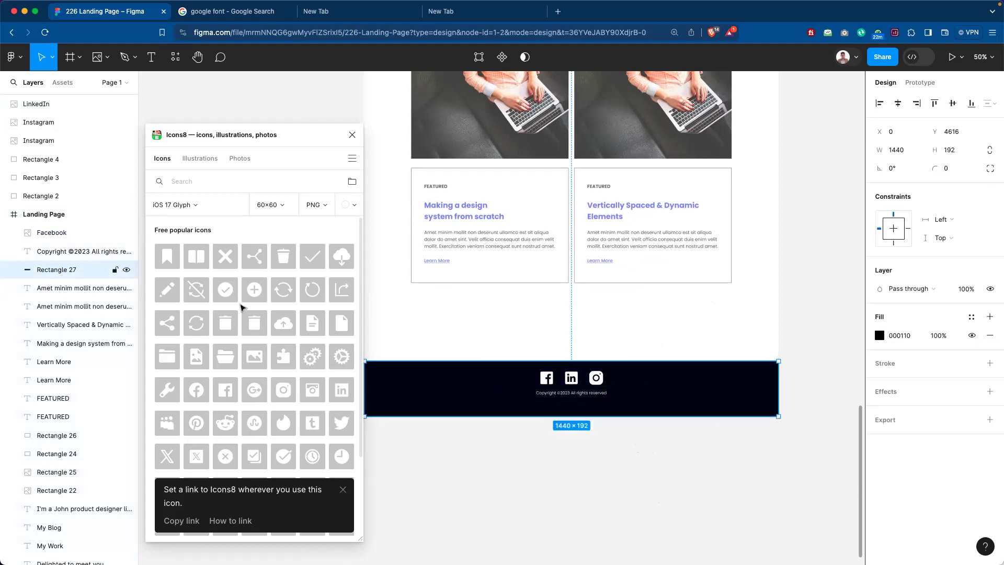
click(115, 270)
drag(522, 374, 654, 413)
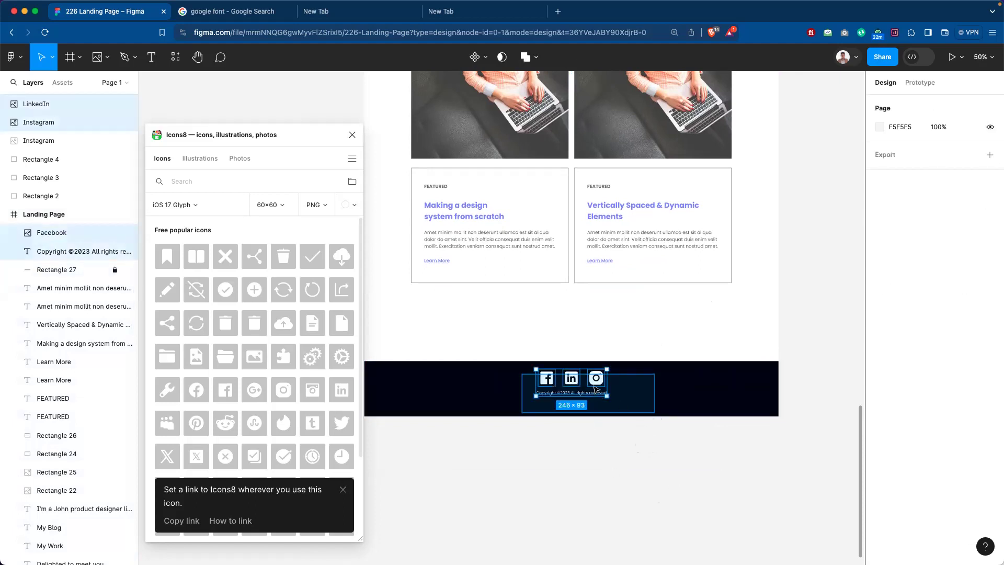
key(Down)
key(Down)
key(Down)
key(Down)
key(Down)
key(Down)
key(Down)
key(Down)
key(Down)
key(Down)
key(Down)
key(Down)
key(Down)
key(Down)
key(Down)
key(Down)
key(Down)
key(Down)
key(Down)
key(Down)
key(Down)
key(Down)
key(Down)
key(Down)
key(Down)
key(Down)
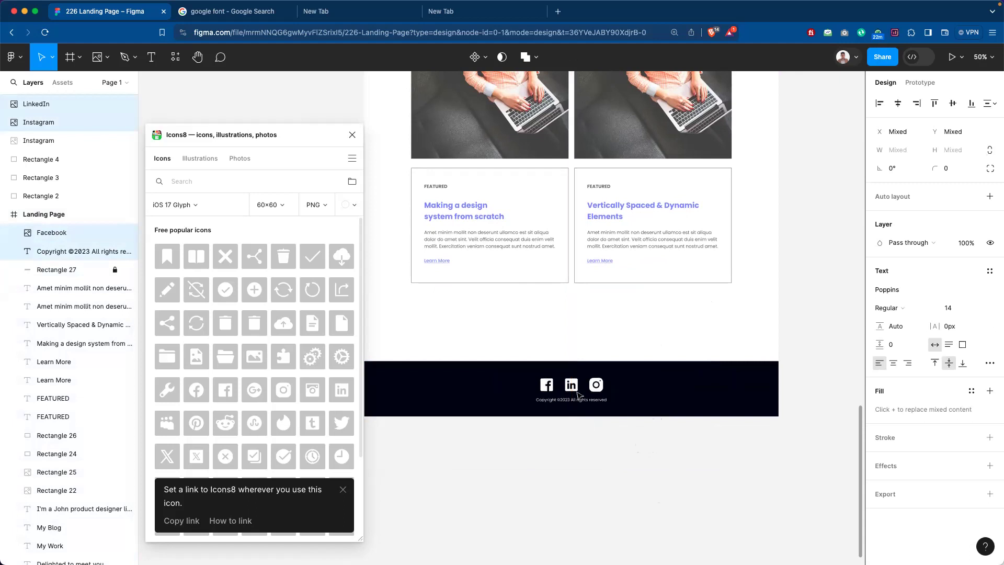
click(631, 407)
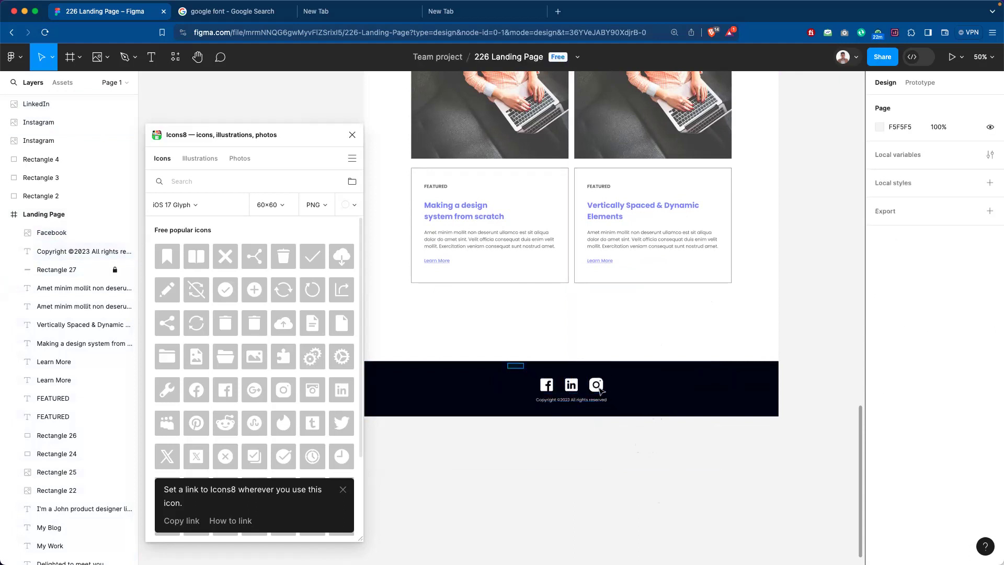
Readjust the social icons and copyright text together so they sit vertically centred in the footer.
key(super+z)
key(shift+Up)
key(shift+Up)
key(shift+Up)
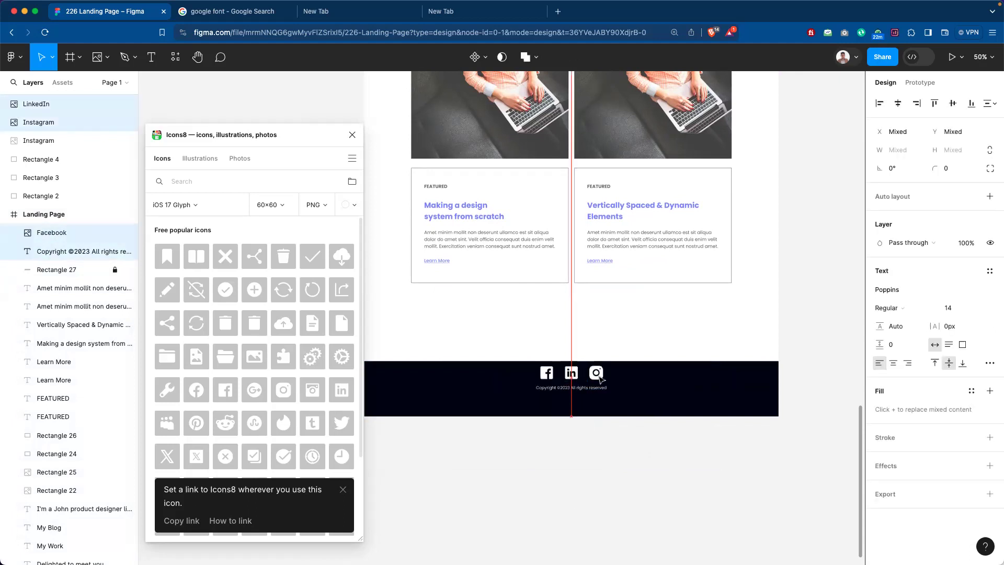
drag(600, 383, 600, 388)
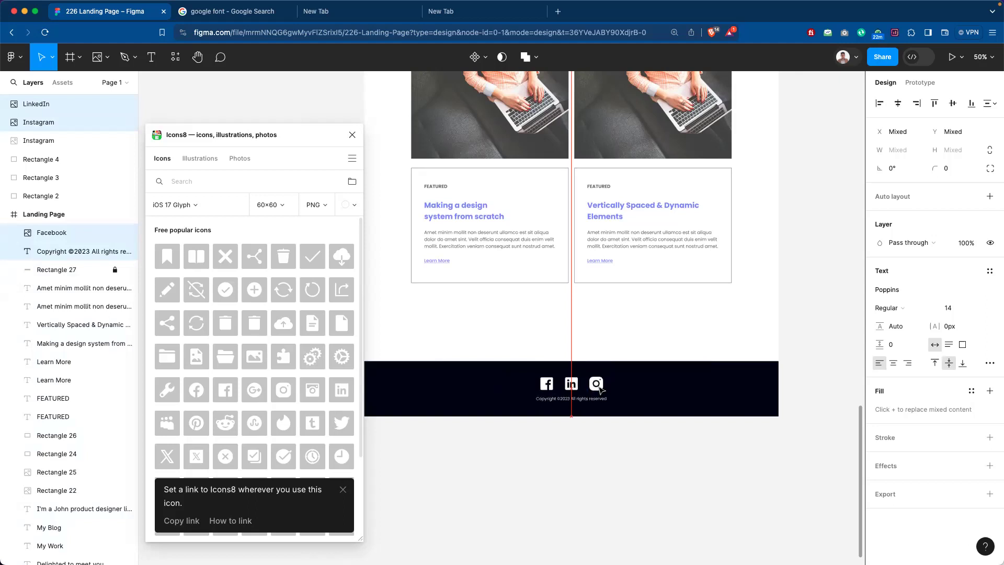
click(624, 451)
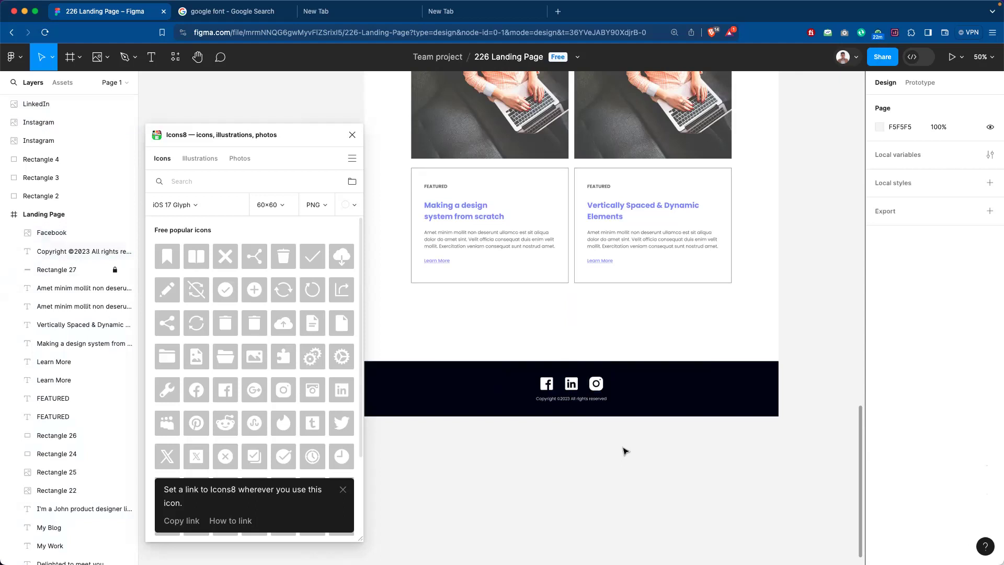
Close the Icons8 plugin and show the 12-column layout grid on the Landing Page frame.
key(minus)
key(minus)
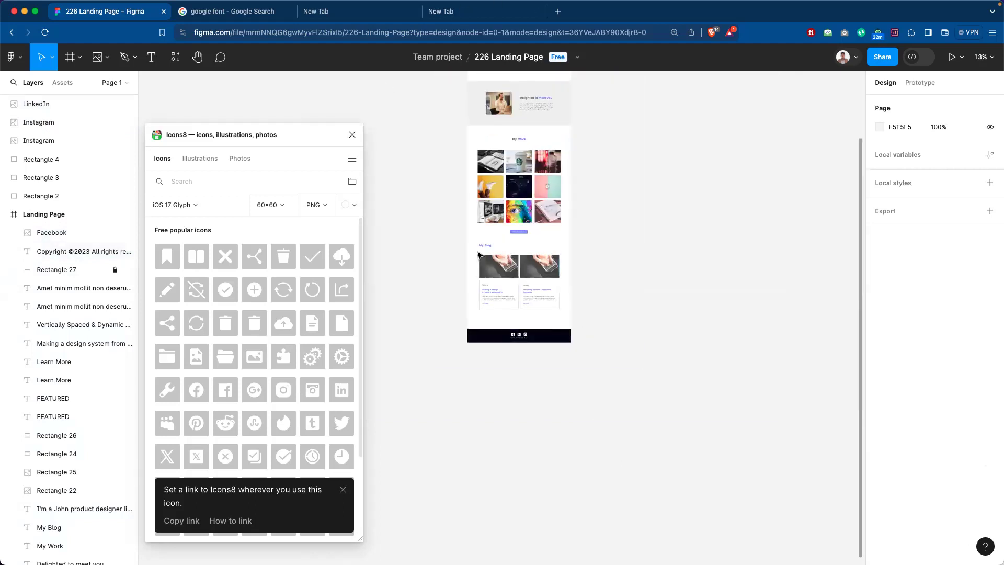
click(351, 135)
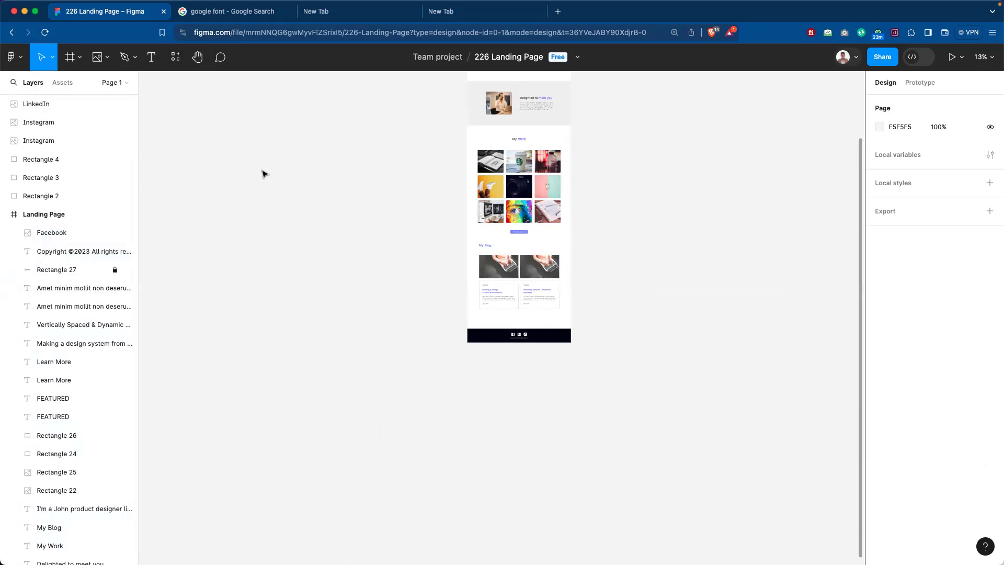
click(47, 215)
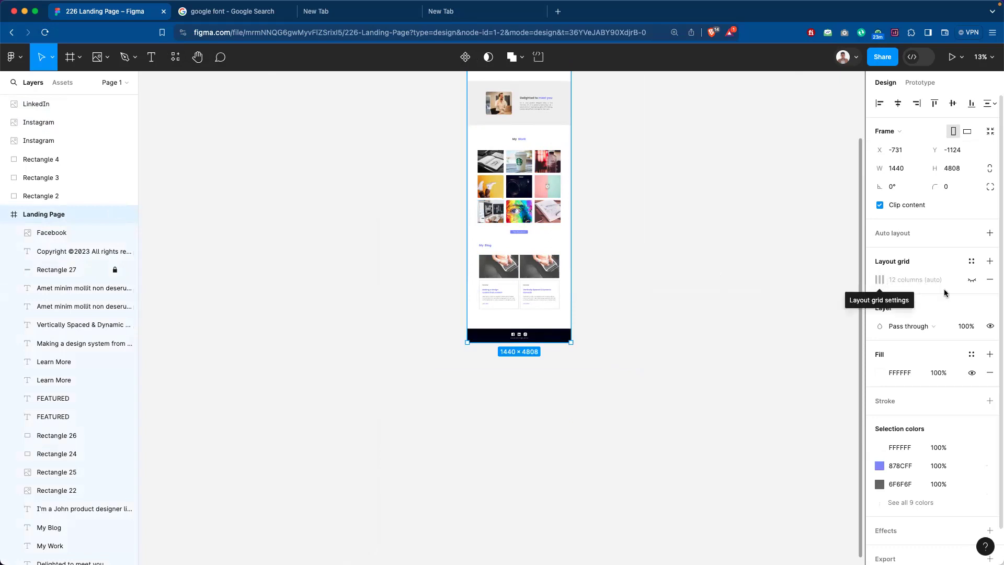
click(972, 280)
drag(622, 268, 621, 399)
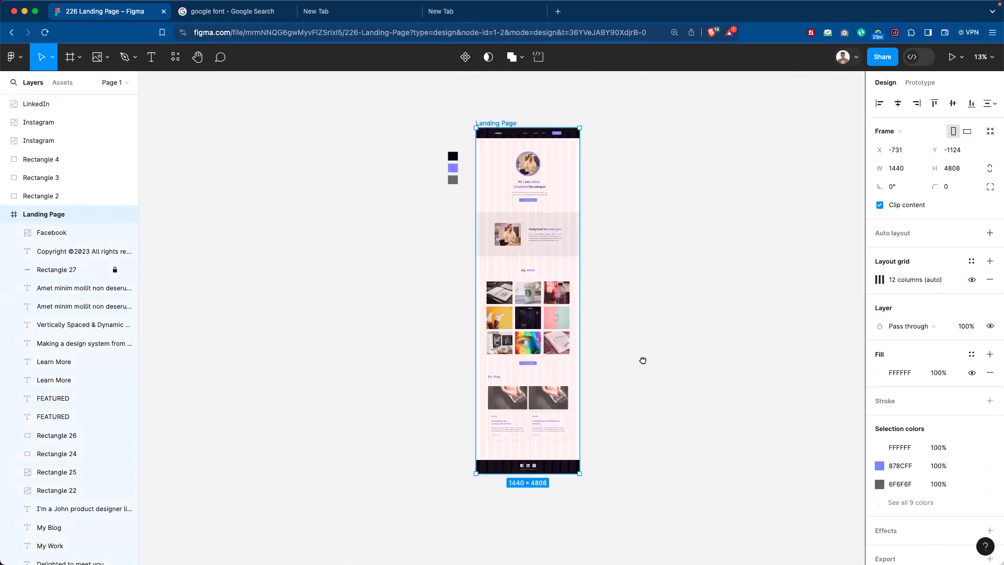
Delete the three colour swatch rectangles beside the Landing Page frame.
scroll(636, 374, up, 2)
scroll(569, 249, down, 2)
scroll(570, 249, left, 1)
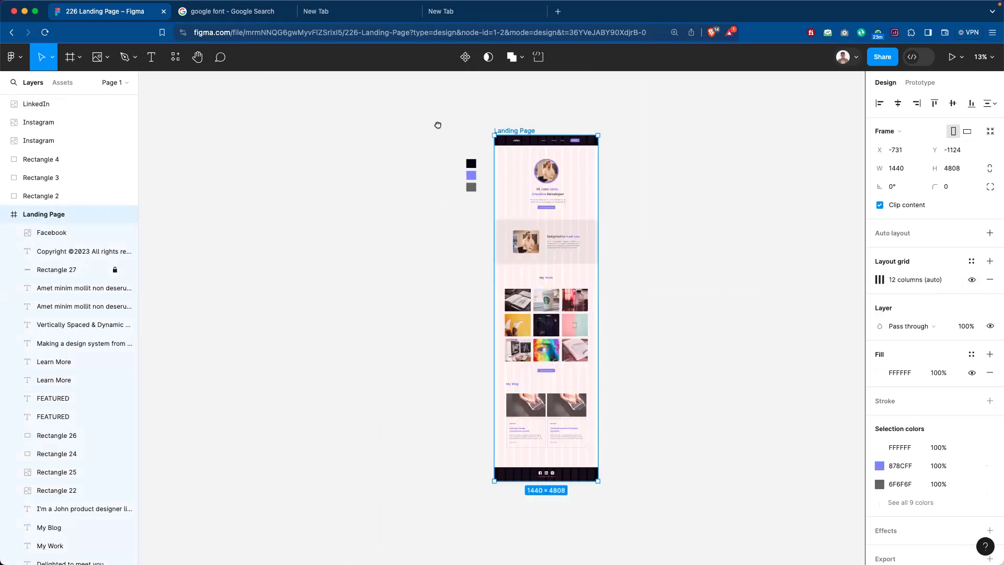
drag(421, 106, 480, 352)
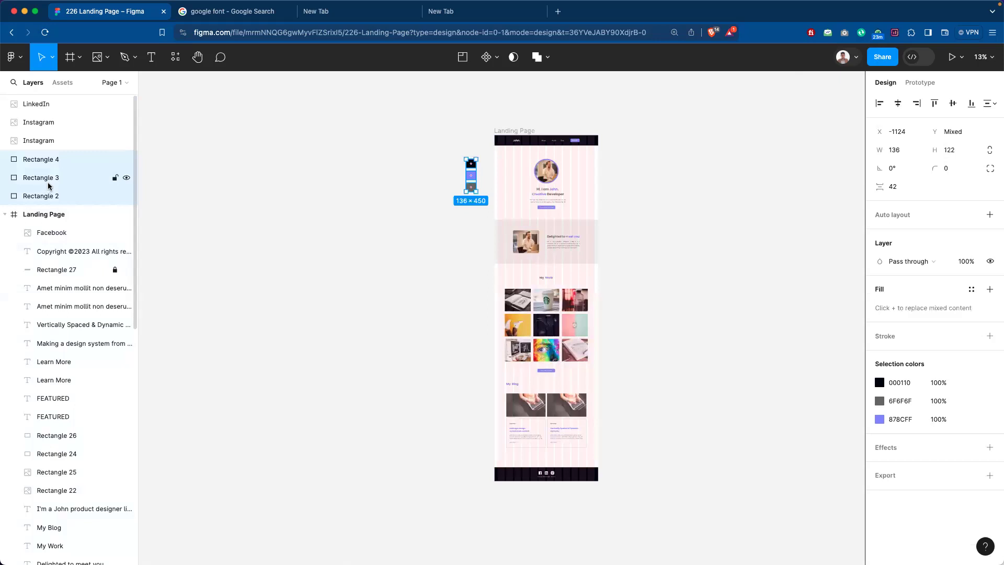
key(Delete)
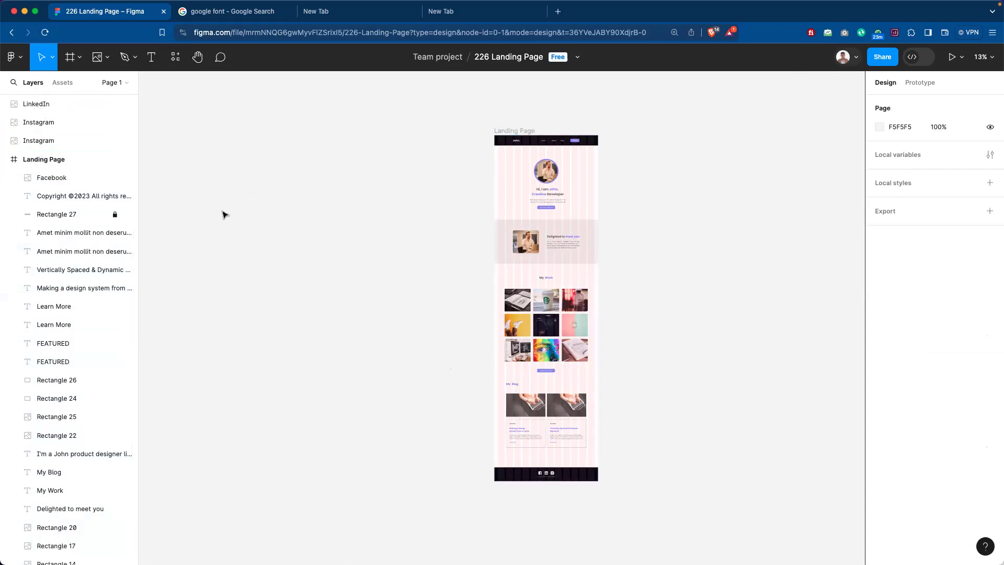
Examine the work gallery, My Blog section and footer against the column grid.
drag(370, 303, 240, 286)
scroll(240, 286, left, 1)
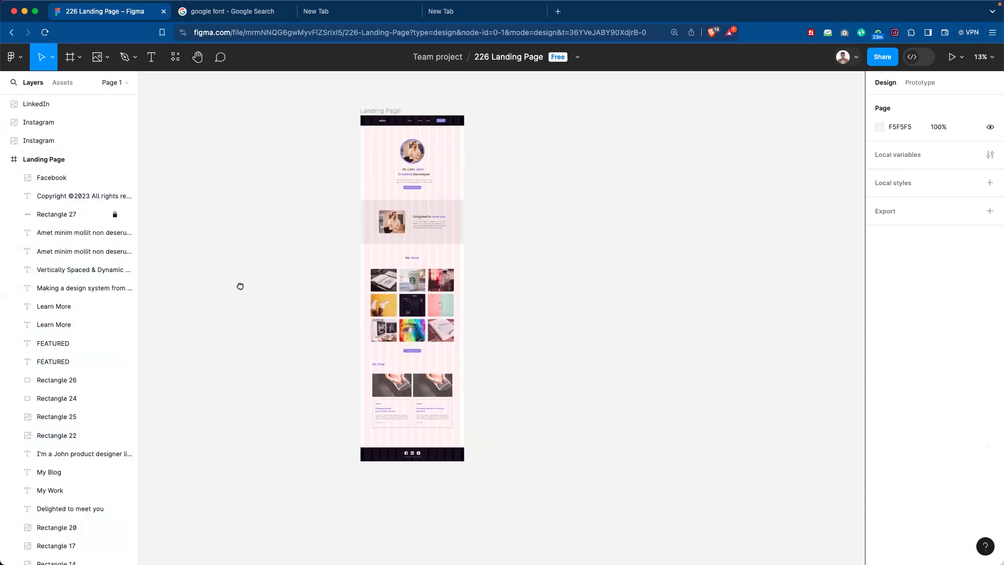
scroll(240, 286, down, 5)
scroll(474, 365, up, 5)
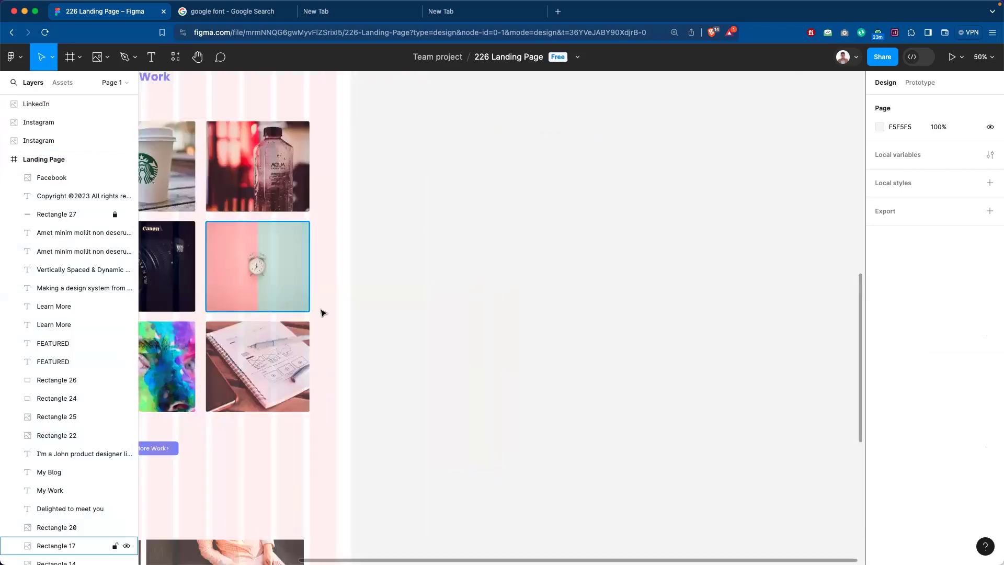
scroll(474, 365, left, 5)
scroll(474, 364, down, 2)
scroll(667, 269, left, 1)
scroll(667, 268, up, 1)
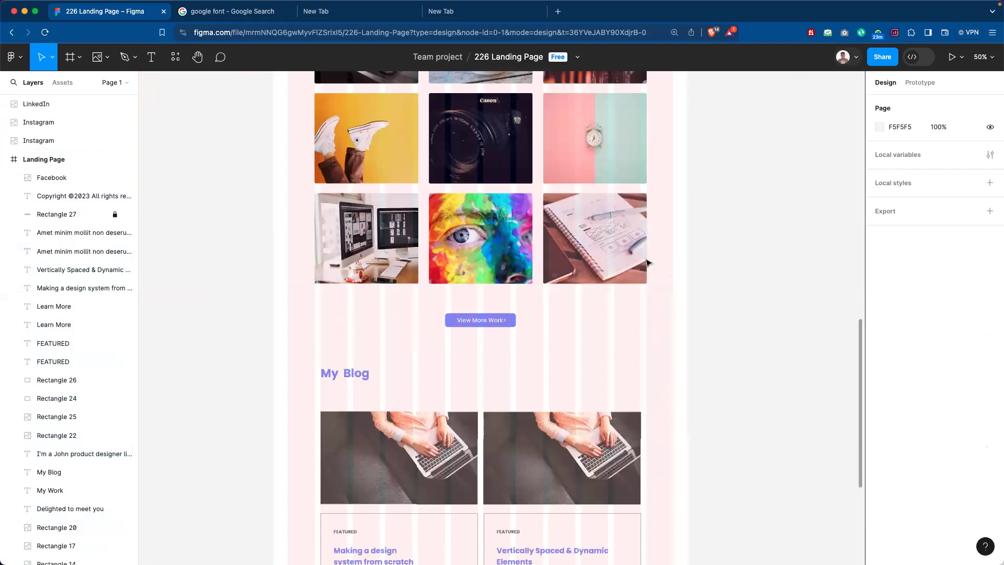
scroll(650, 287, down, 4)
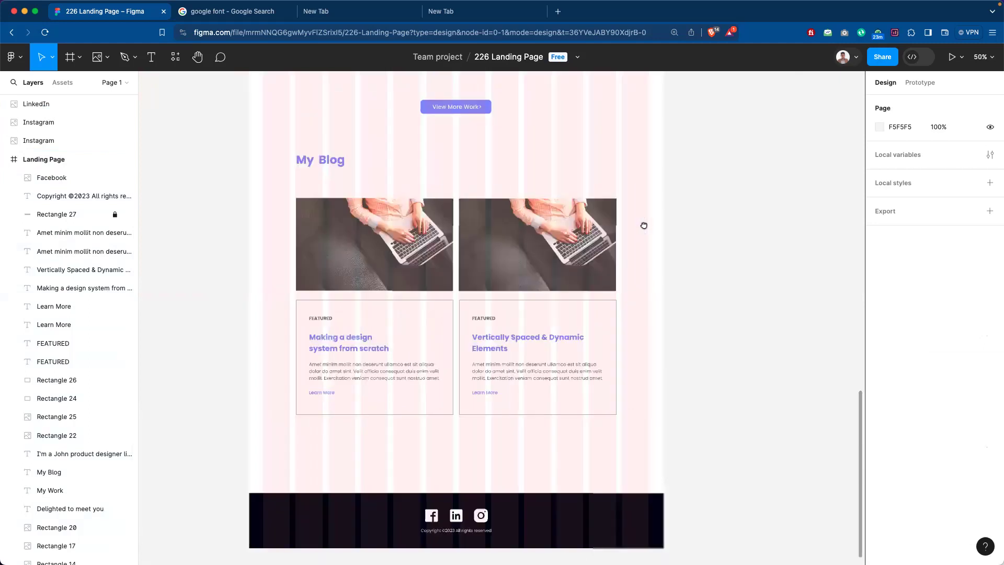
Select the LinkedIn layer outside the Landing Page frame and toggle its visibility off and on to identify its icon.
click(50, 105)
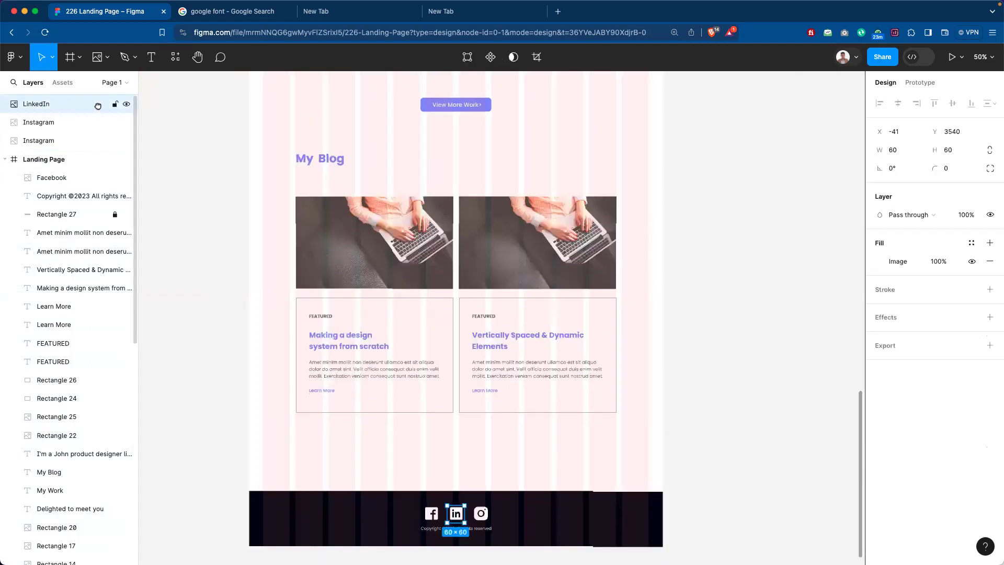
click(127, 105)
click(126, 105)
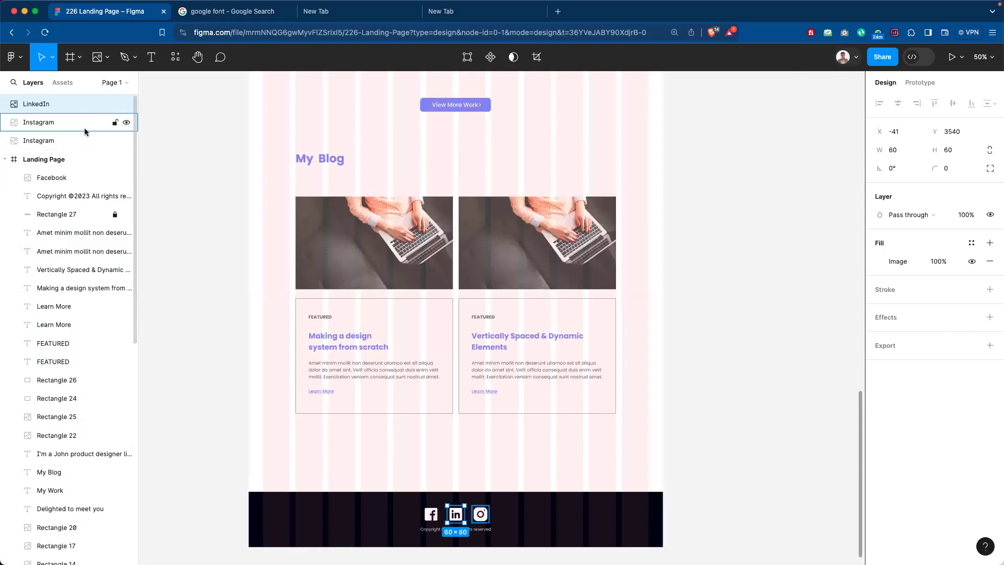
Toggle the visibility of the upper Instagram layer outside the Landing Page frame to identify which icon it controls.
click(126, 123)
click(126, 124)
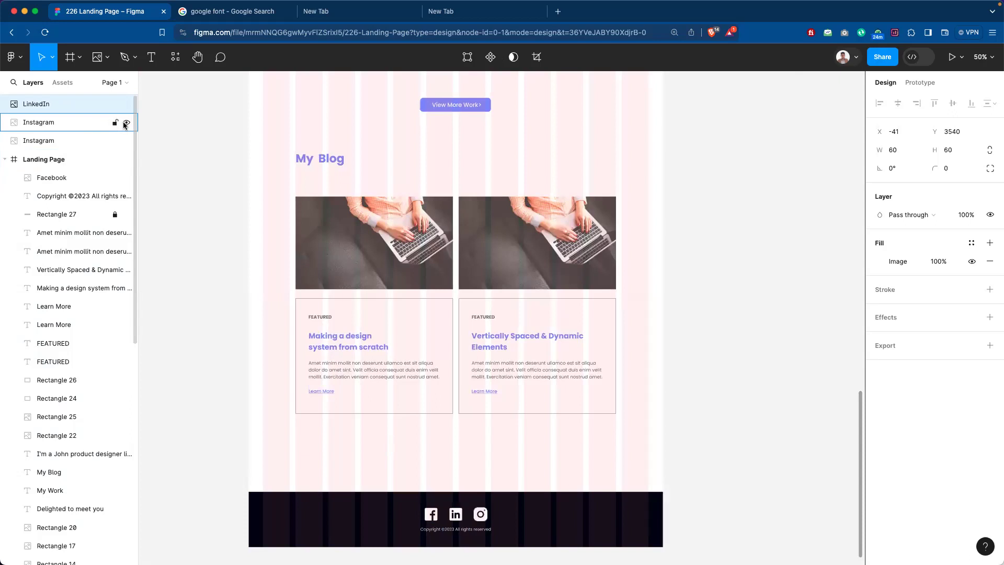
click(126, 123)
click(126, 124)
Check the lower Instagram layer outside the Landing Page frame by toggling its visibility, and delete this empty duplicate.
click(126, 142)
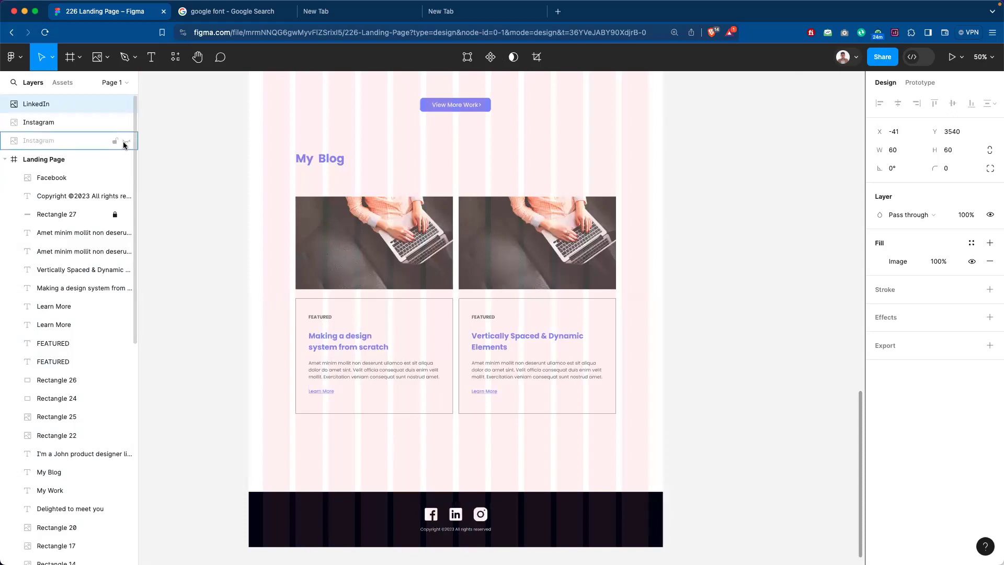
click(125, 141)
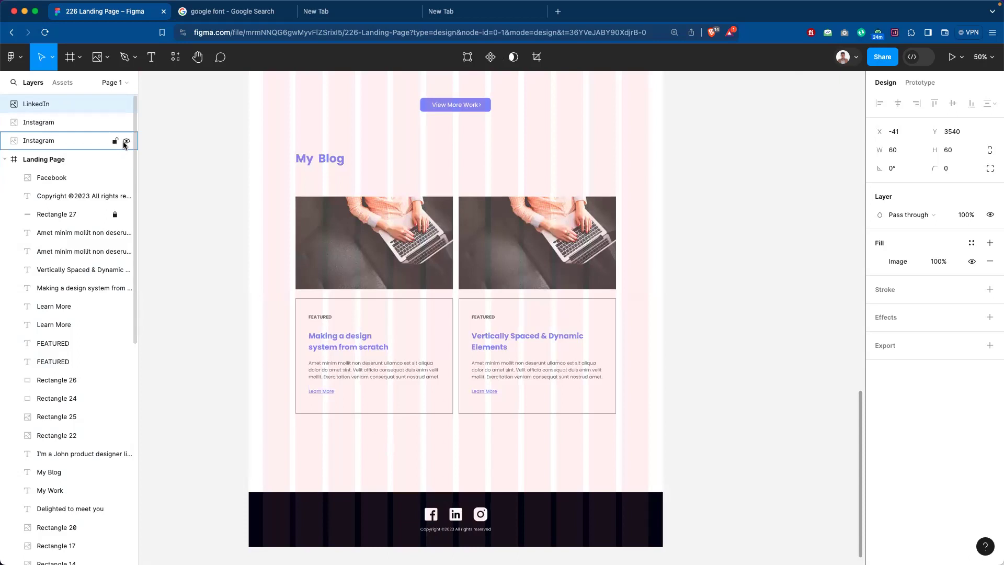
click(67, 141)
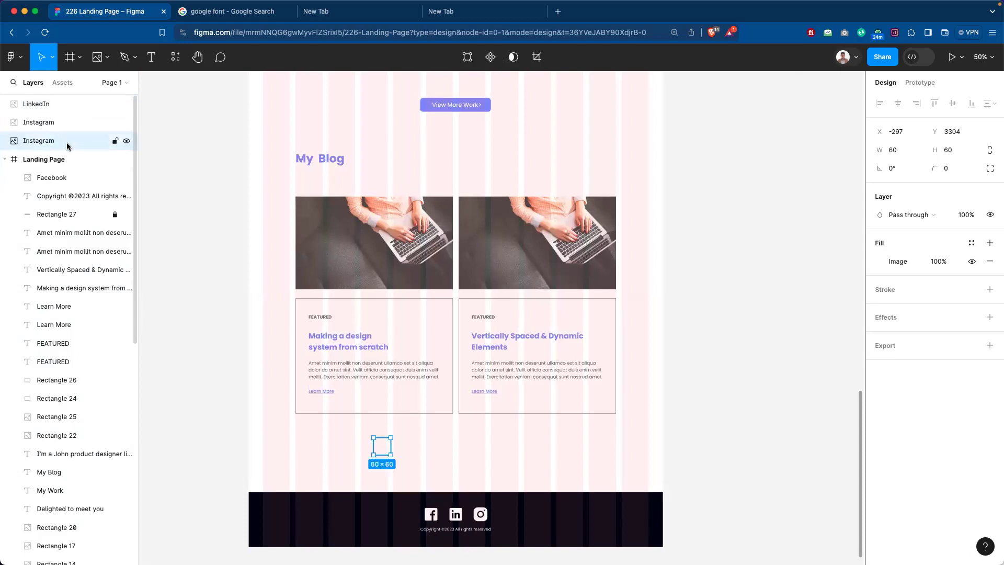
key(Delete)
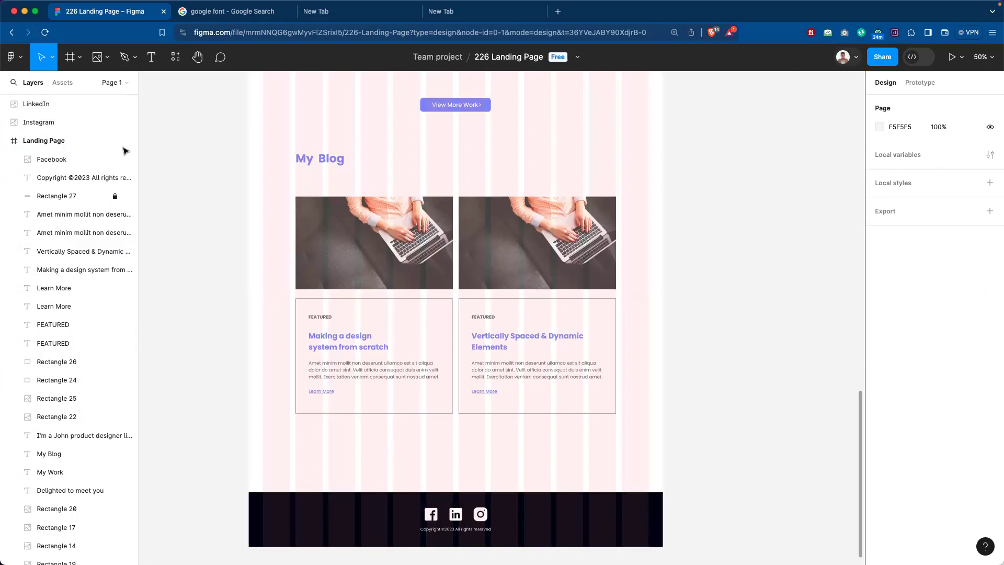
Move the LinkedIn and Instagram layers together into the Landing Page frame beside the Facebook layer, and clear the selection.
click(45, 108)
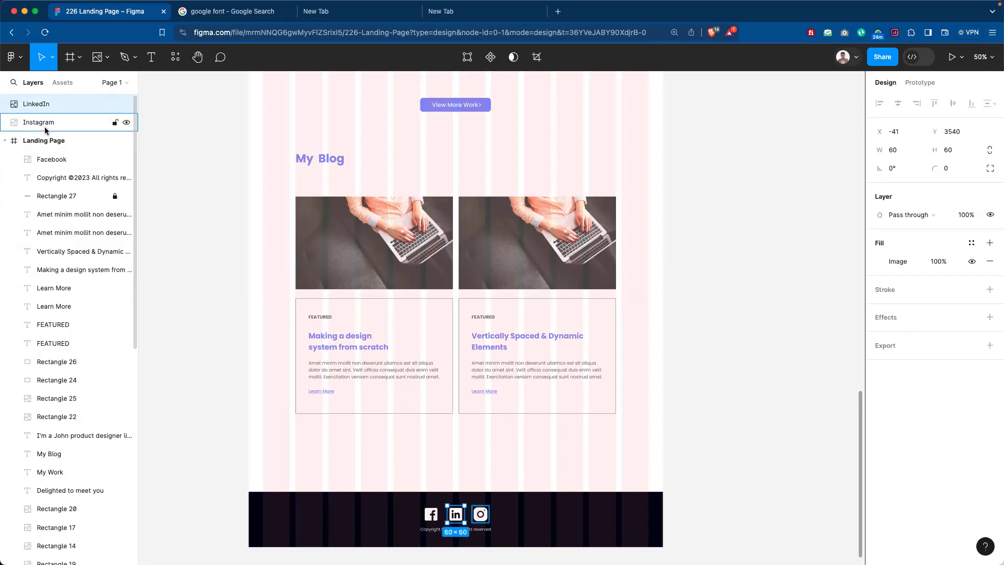
click(45, 126)
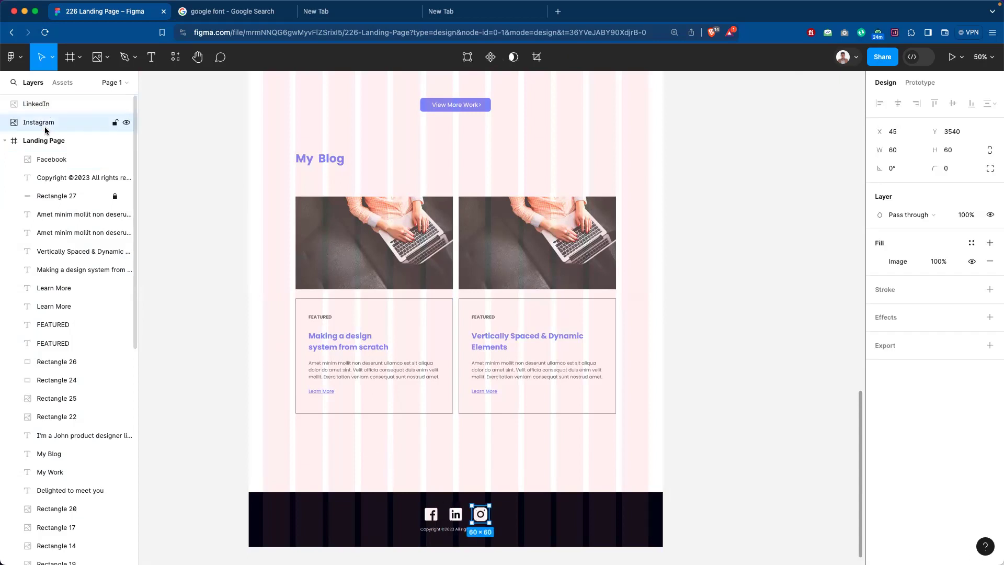
click(92, 106)
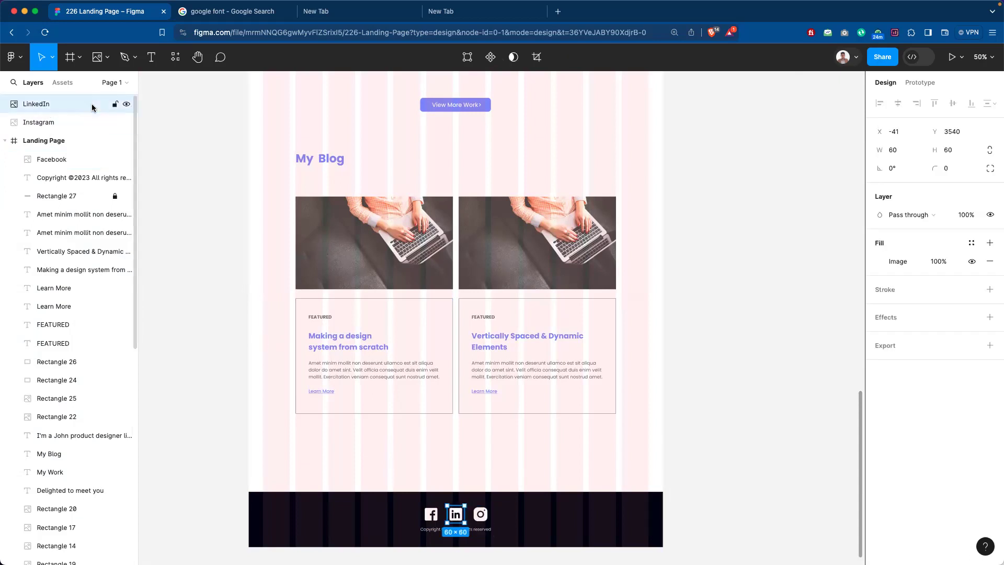
shift+click(71, 125)
drag(67, 122, 68, 166)
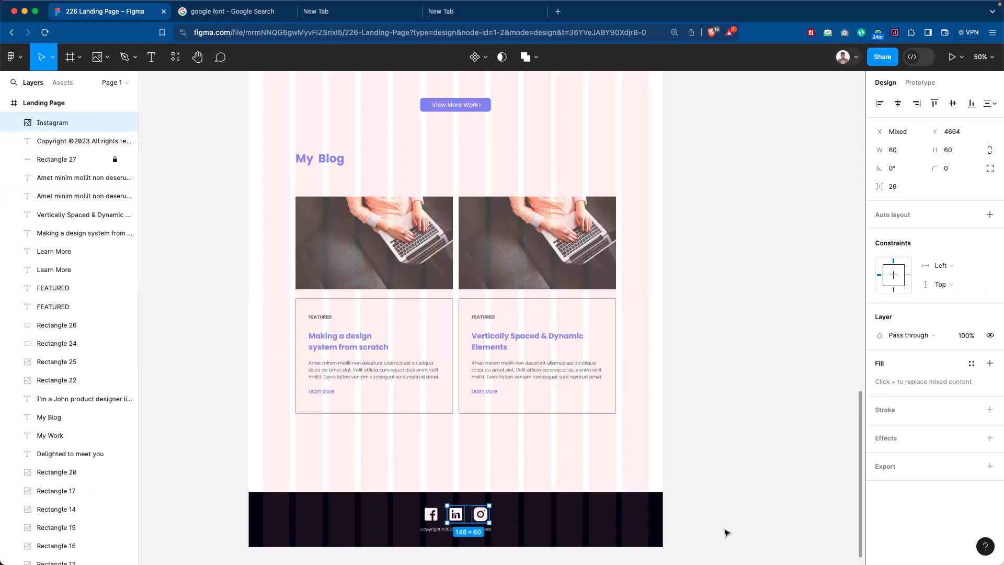
click(437, 483)
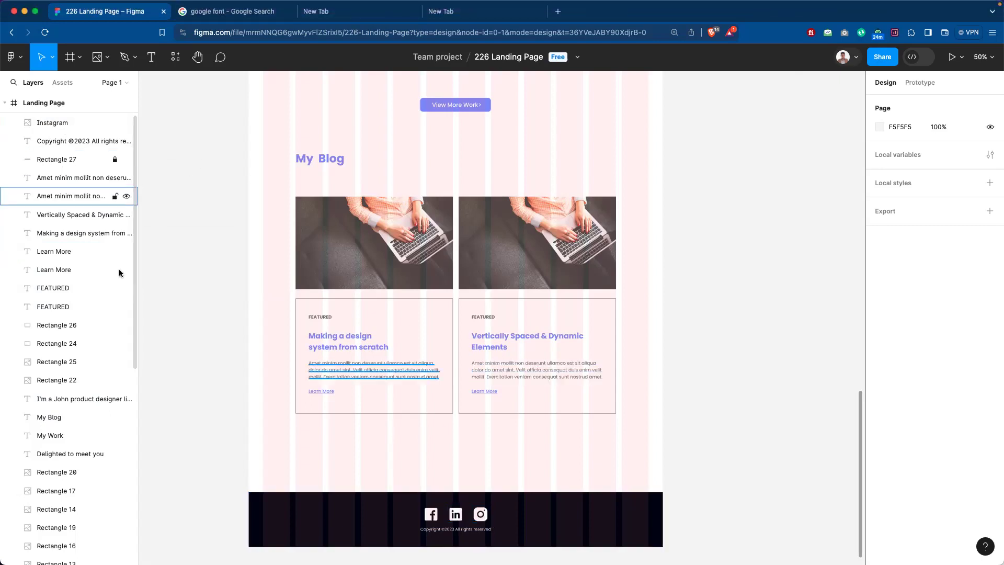
Examine the remaining layers and the whole landing page design against the column grid, from overview down to the work gallery.
scroll(133, 333, down, 10)
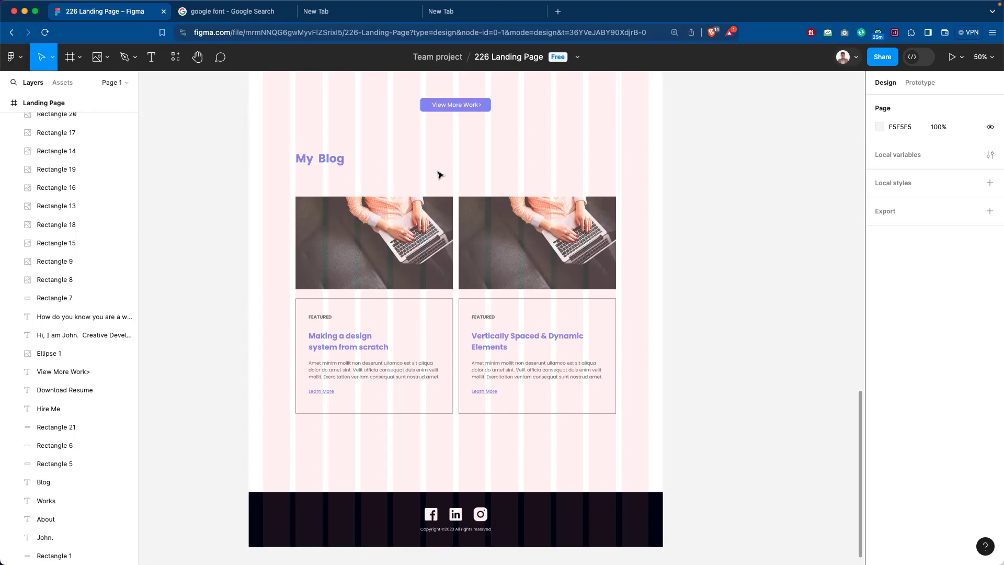
key(minus)
key(minus)
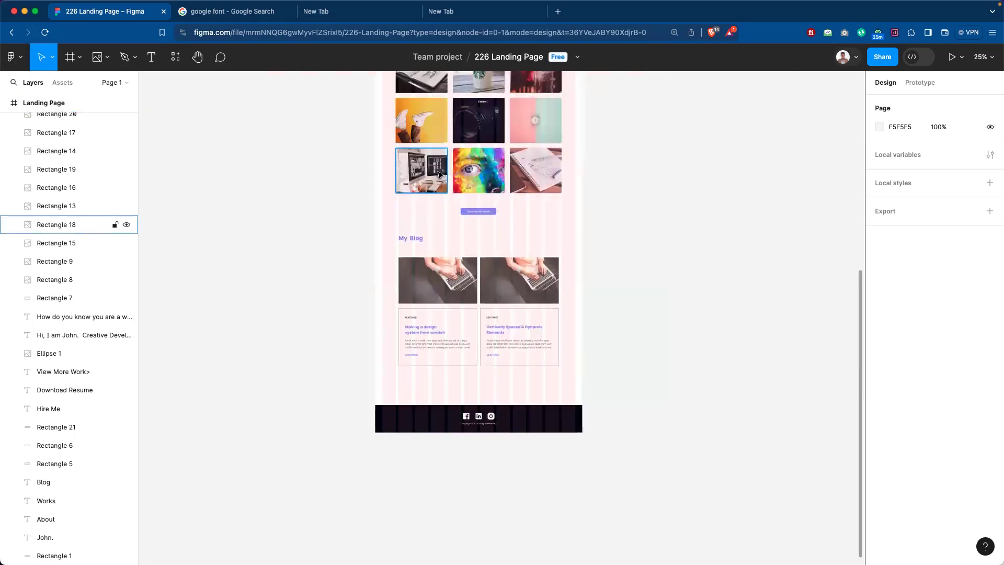
scroll(403, 149, up, 5)
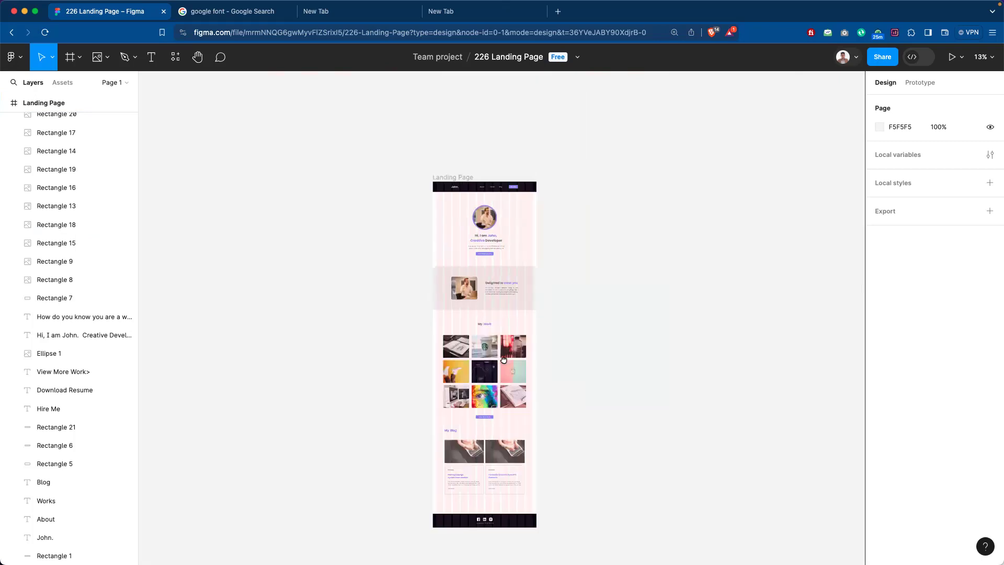
scroll(509, 321, down, 1)
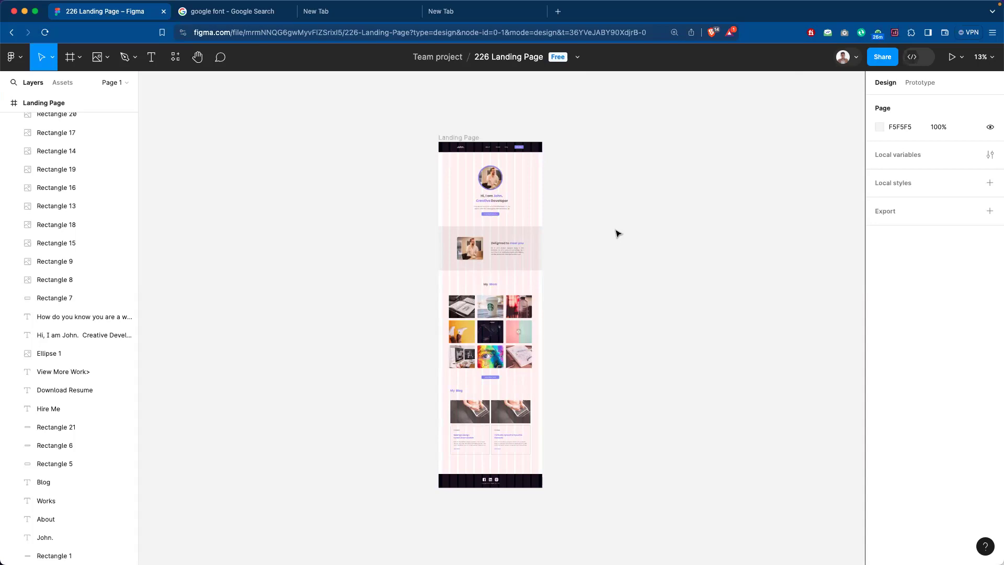
key(ctrl+equal)
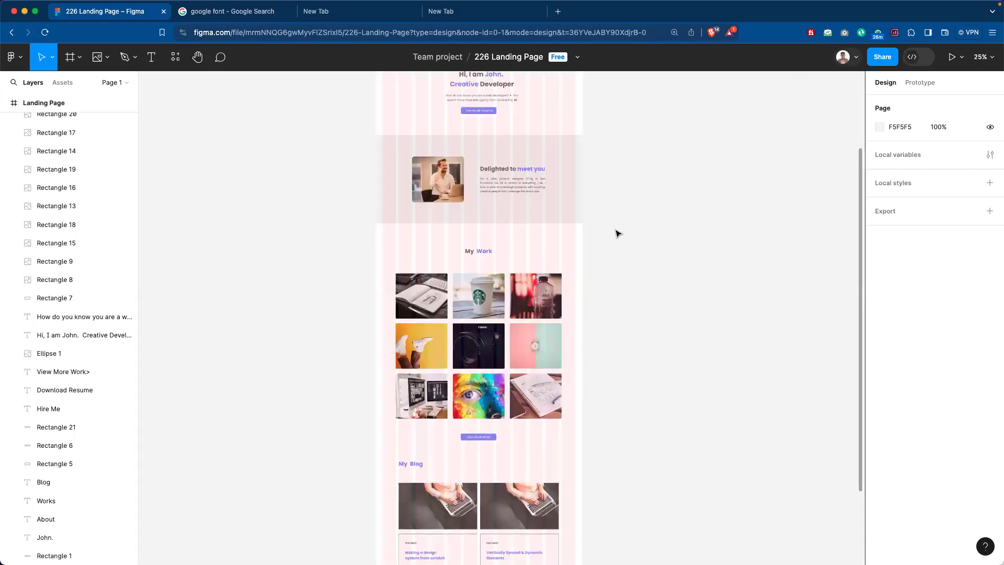
key(ctrl+minus)
key(ctrl+equal)
key(ctrl+equal)
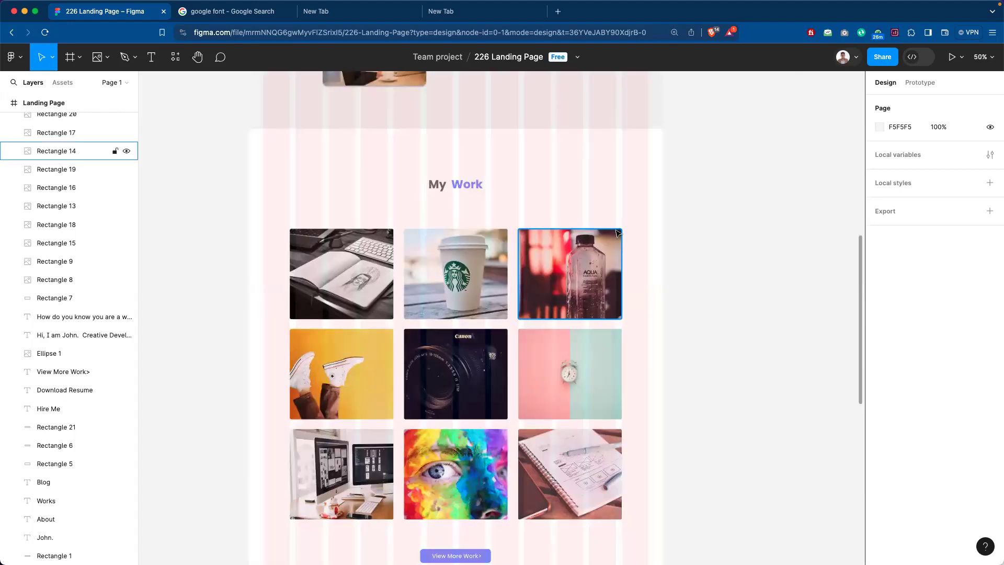
key(ctrl+minus)
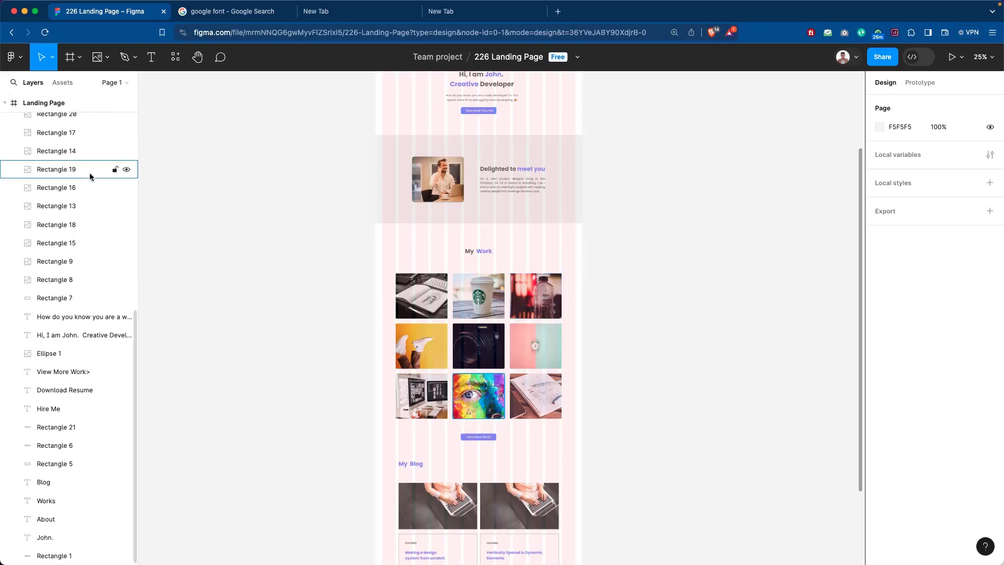
Select the Landing Page frame, compare the design with and without its 12-column layout grid, and leave the grid hidden.
click(79, 104)
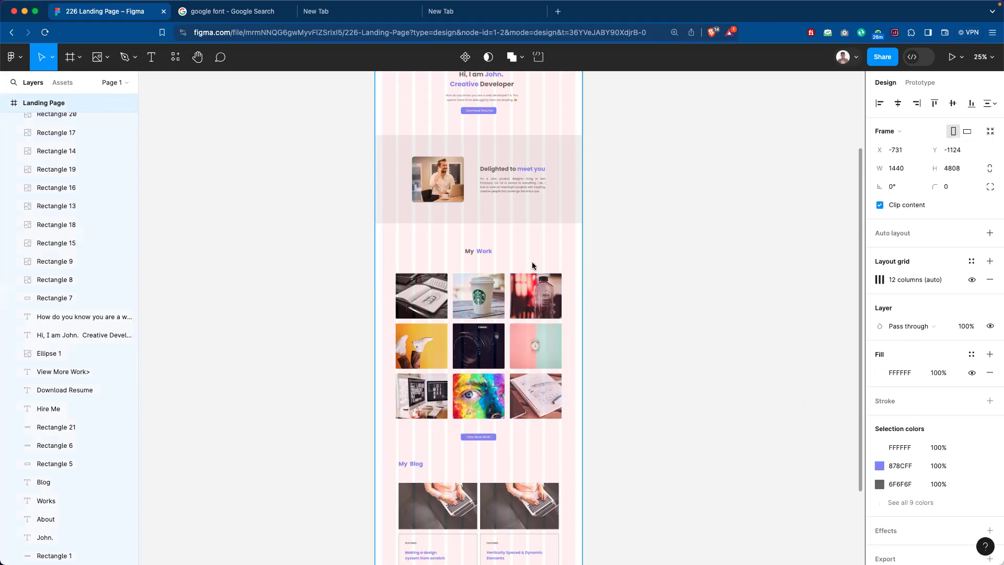
click(971, 281)
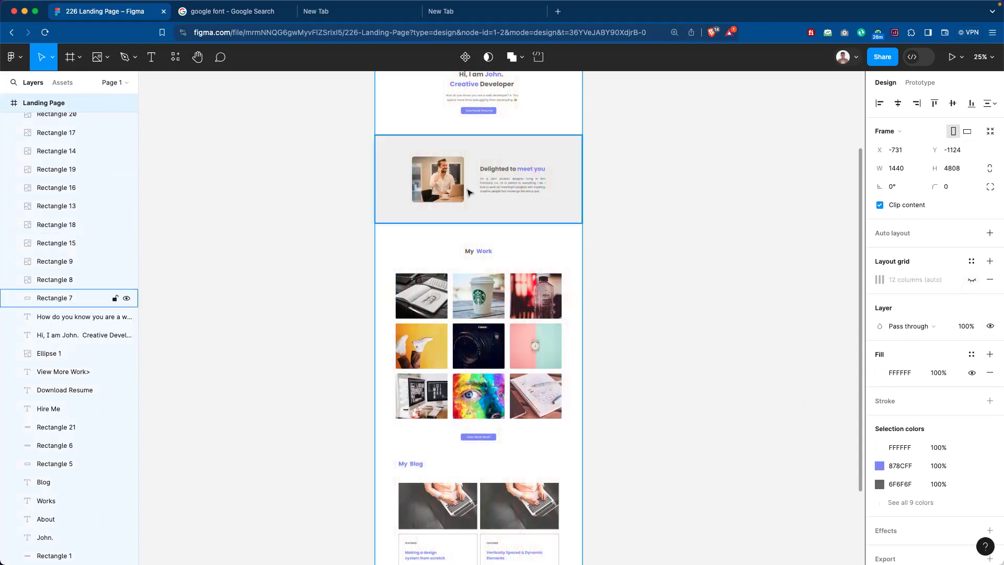
click(970, 281)
click(970, 281)
click(969, 281)
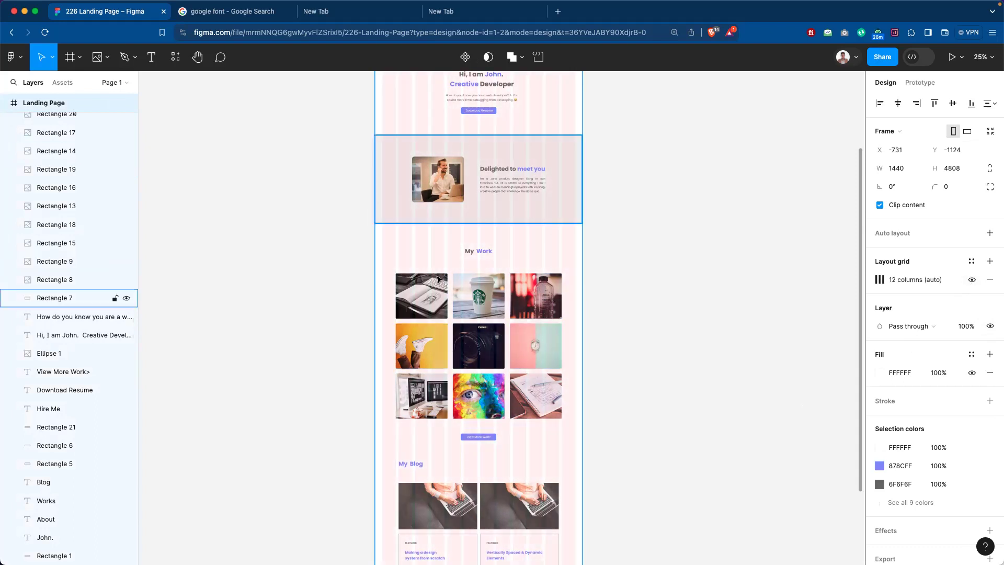
click(972, 280)
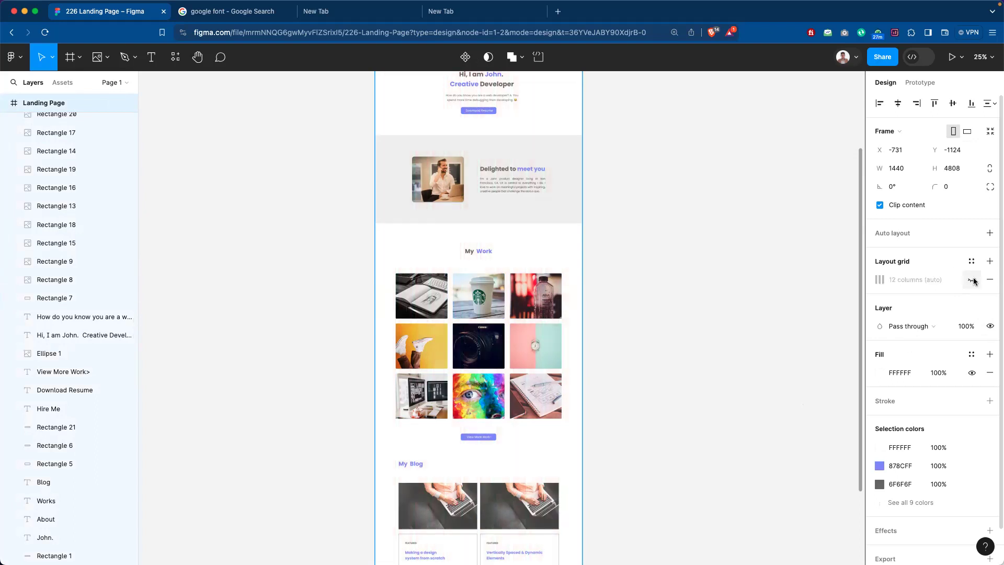
Copy the share link of the 226 Landing Page file and open it in a new browser tab.
click(881, 58)
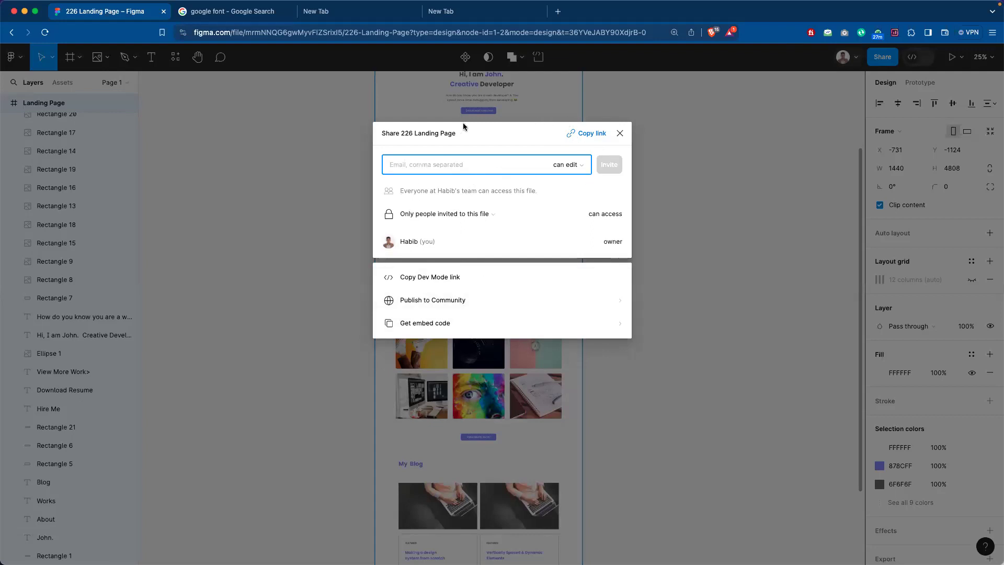
click(591, 133)
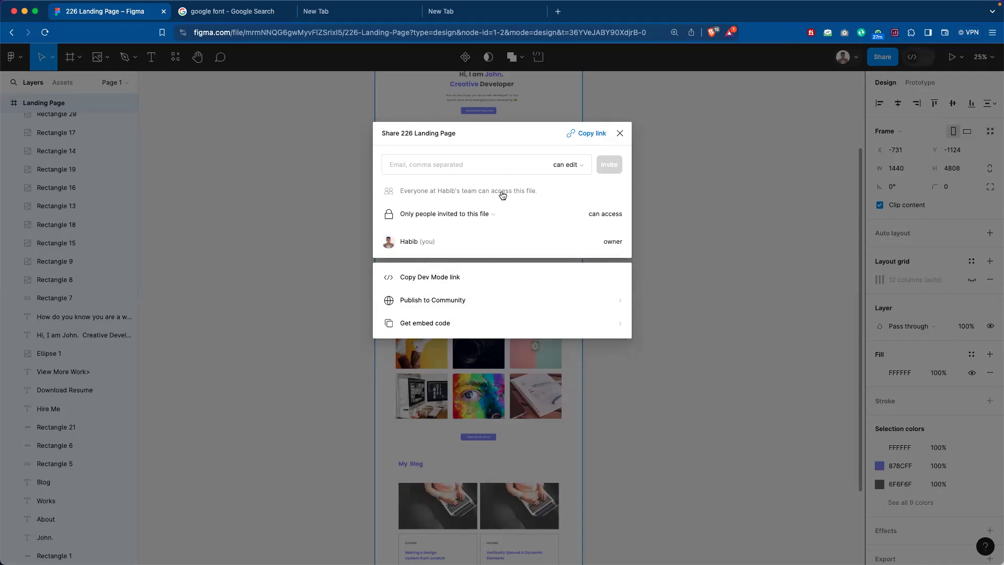
key(super+t)
key(super+v)
key(Return)
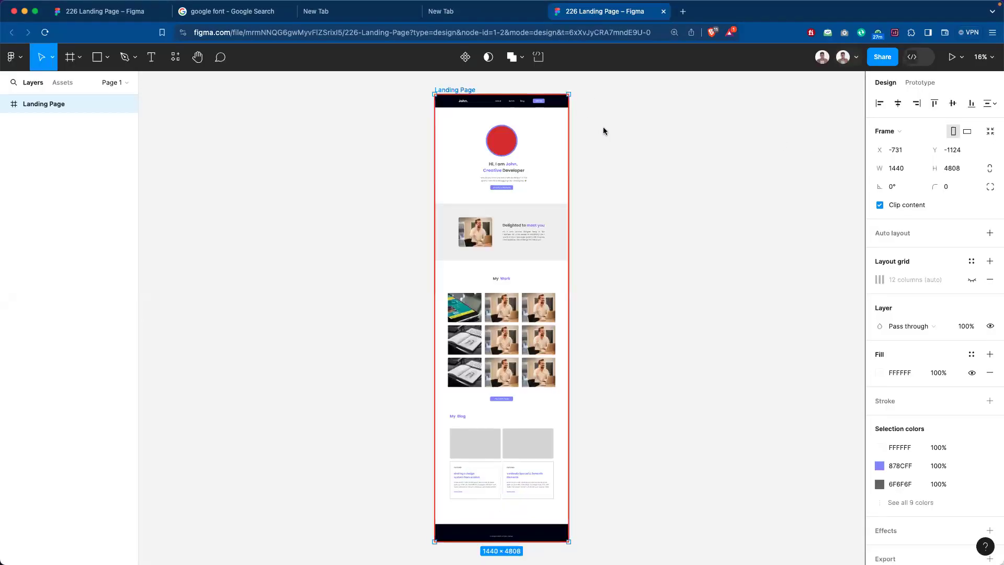
click(618, 133)
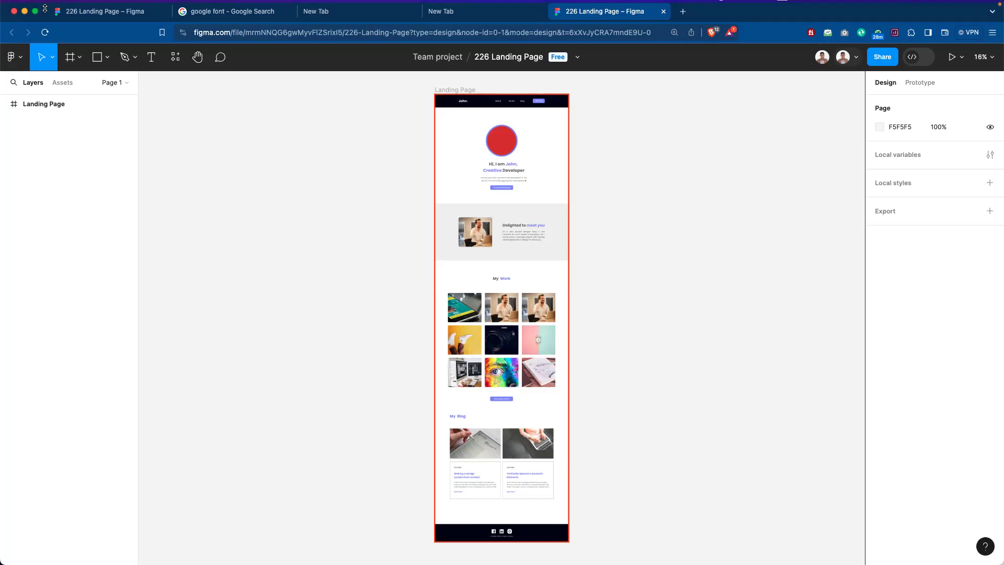
Return to the original 226 Landing Page file, close its share dialog and look over the page.
mouse_move(86, 14)
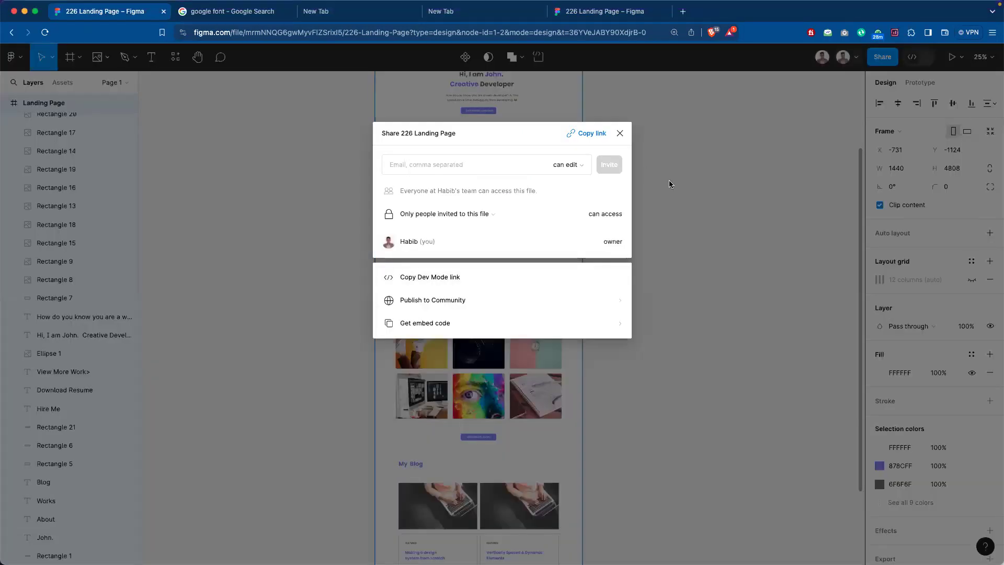
click(669, 180)
scroll(555, 260, down, 5)
scroll(517, 350, up, 6)
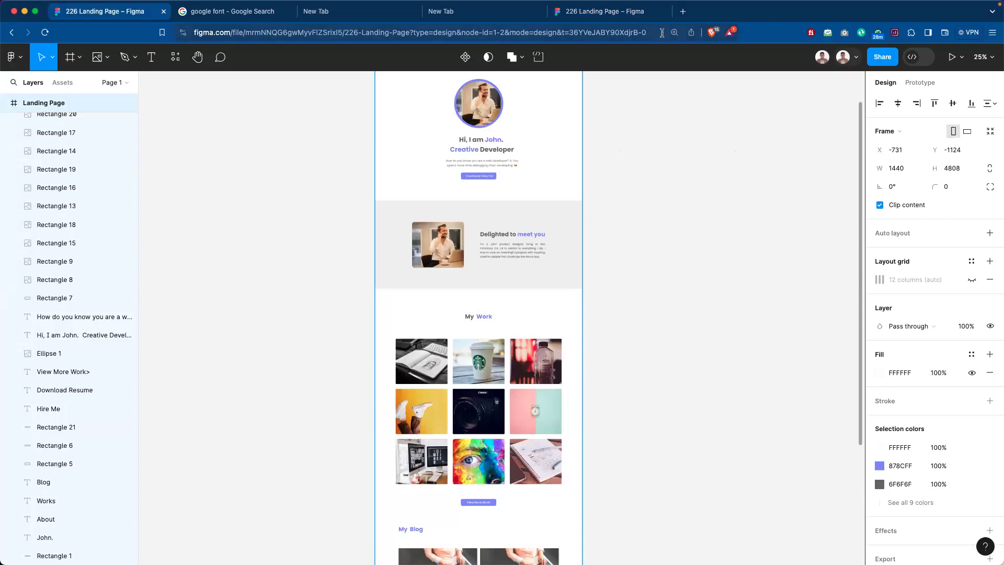
Review the invite permission choices for sharing the file, close the share dialog and look over the page again.
click(882, 57)
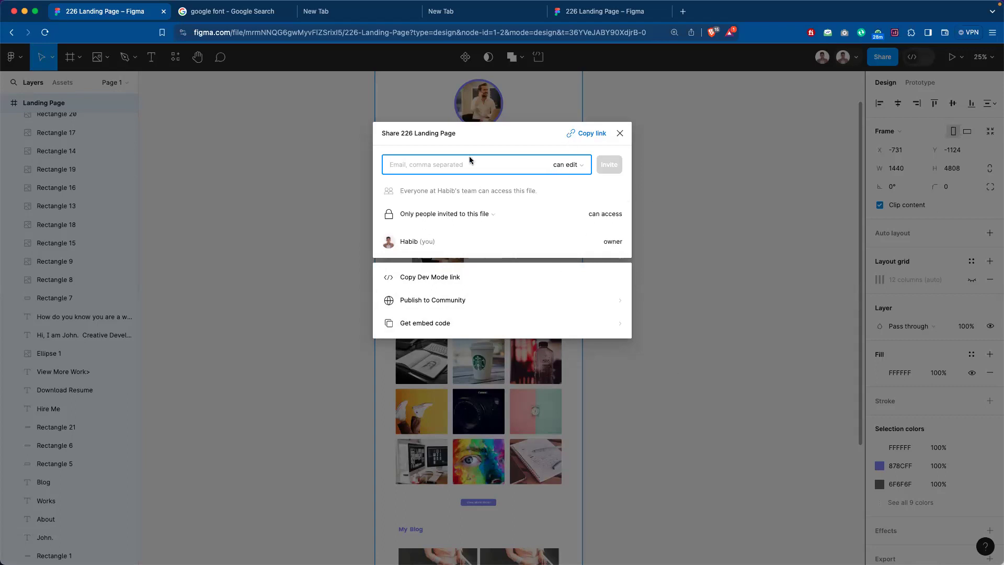
click(582, 167)
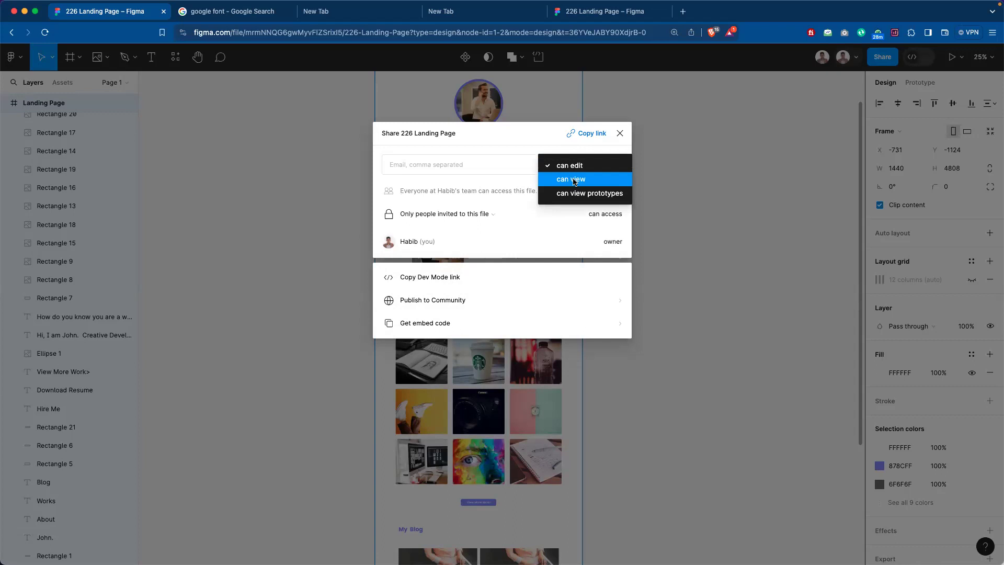
click(660, 144)
scroll(543, 312, down, 5)
scroll(544, 313, up, 7)
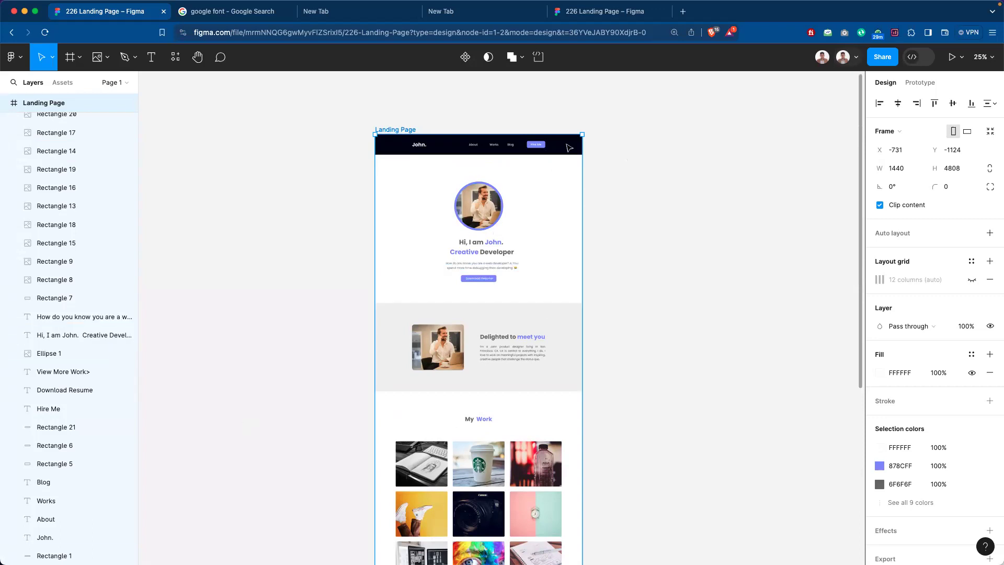
Open the export dialog for the Landing Page frame, check its export settings, and close it.
click(20, 58)
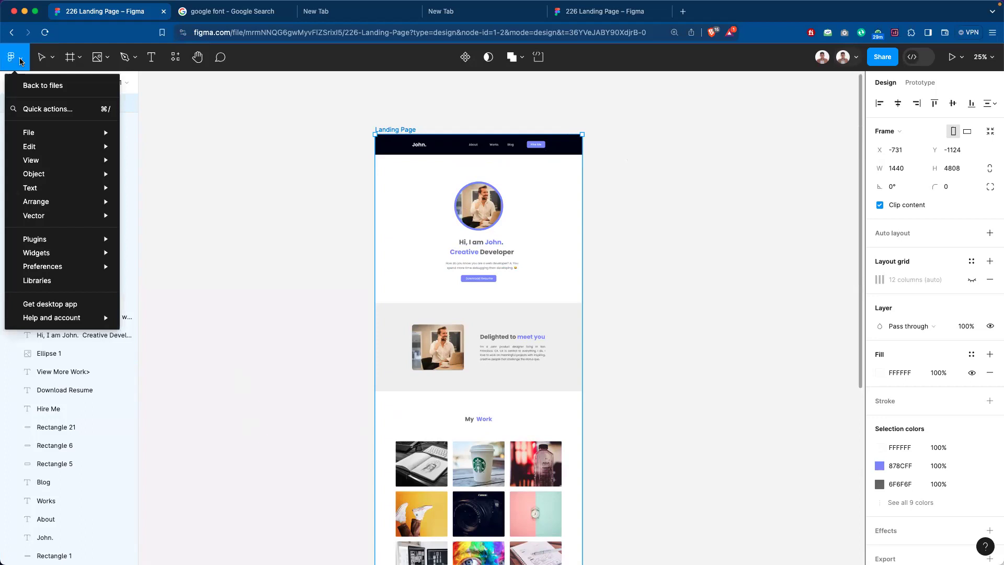
mouse_move(36, 133)
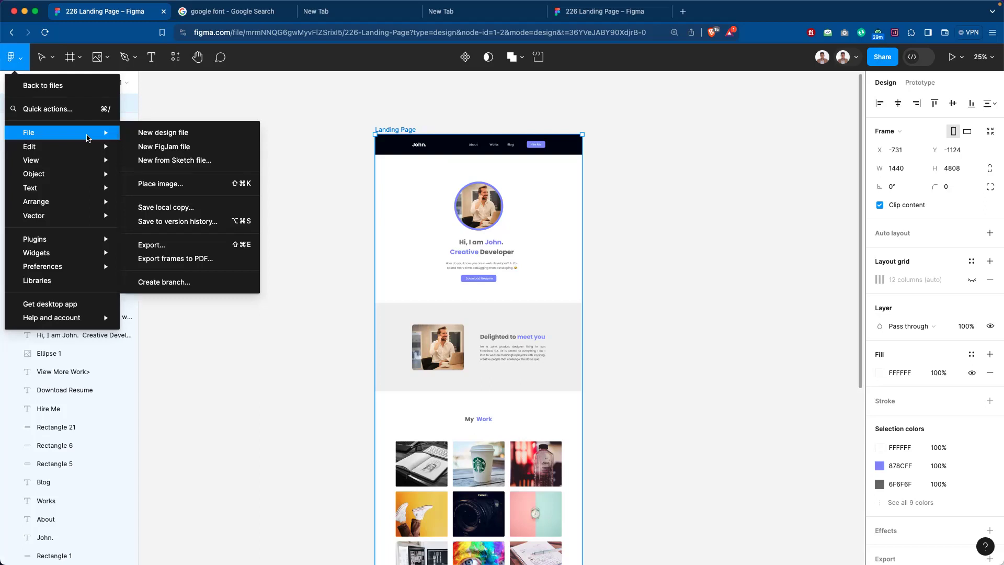
click(171, 245)
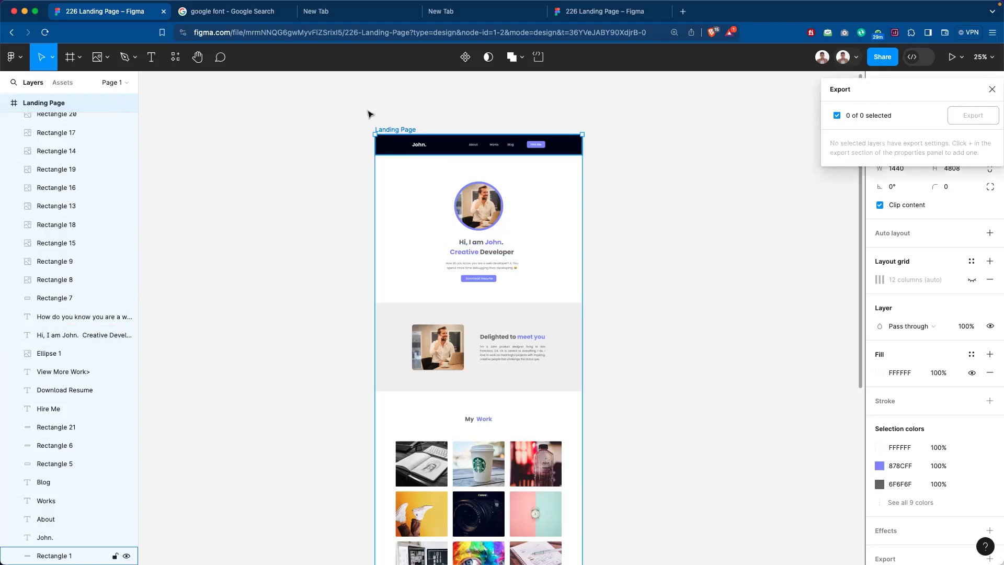
click(992, 89)
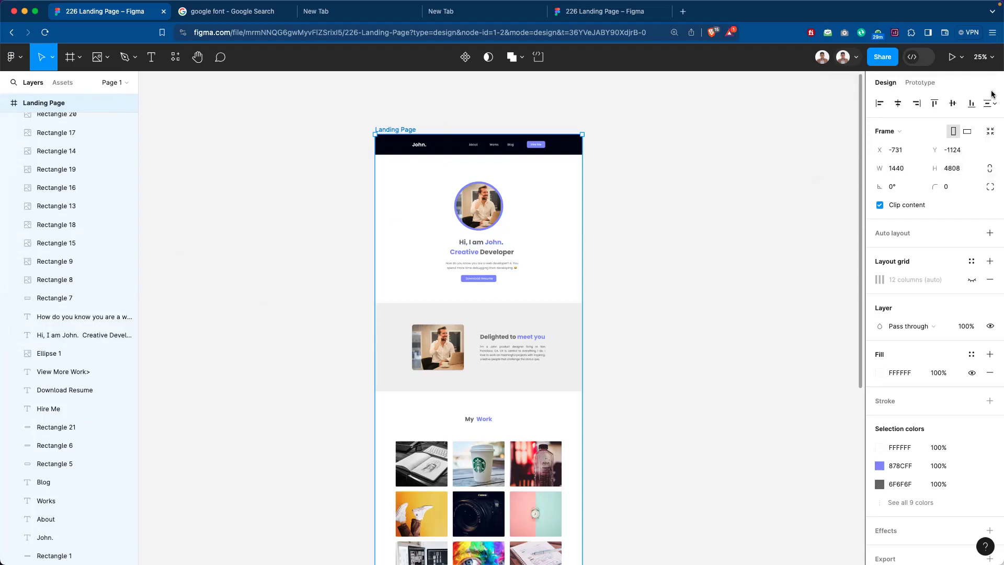
Review the file-level export commands, including the option to export frames to PDF.
click(52, 60)
click(12, 59)
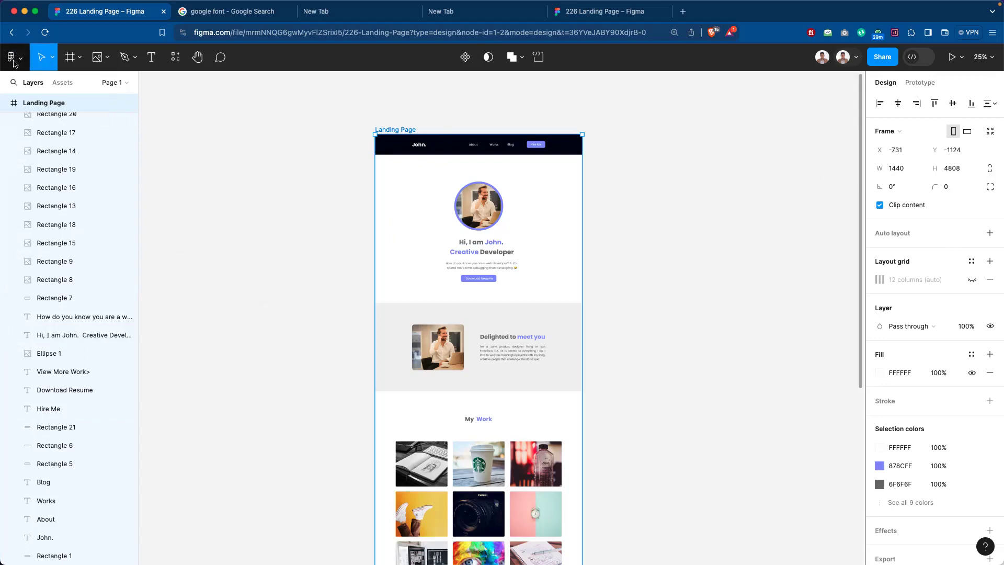
click(13, 62)
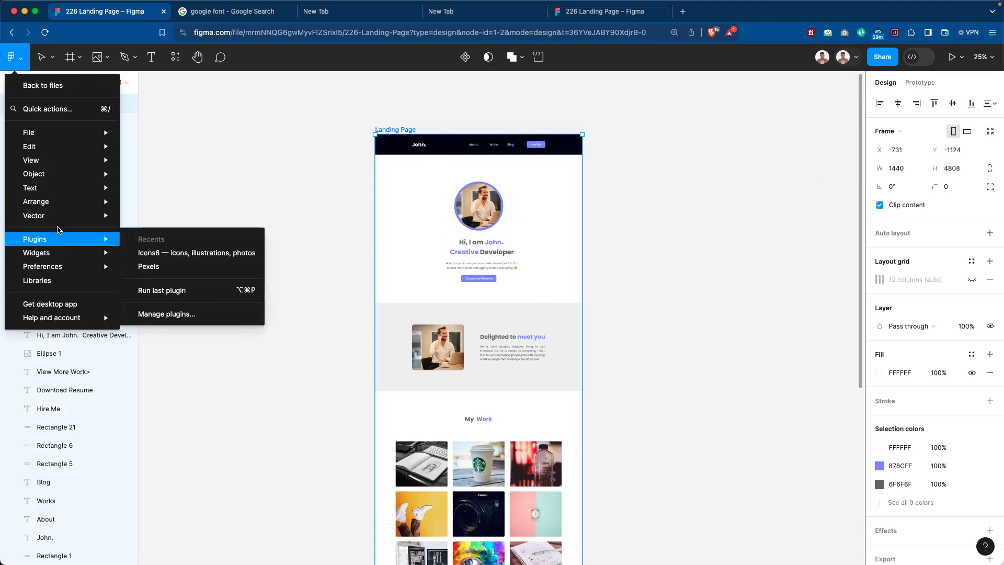
mouse_move(59, 211)
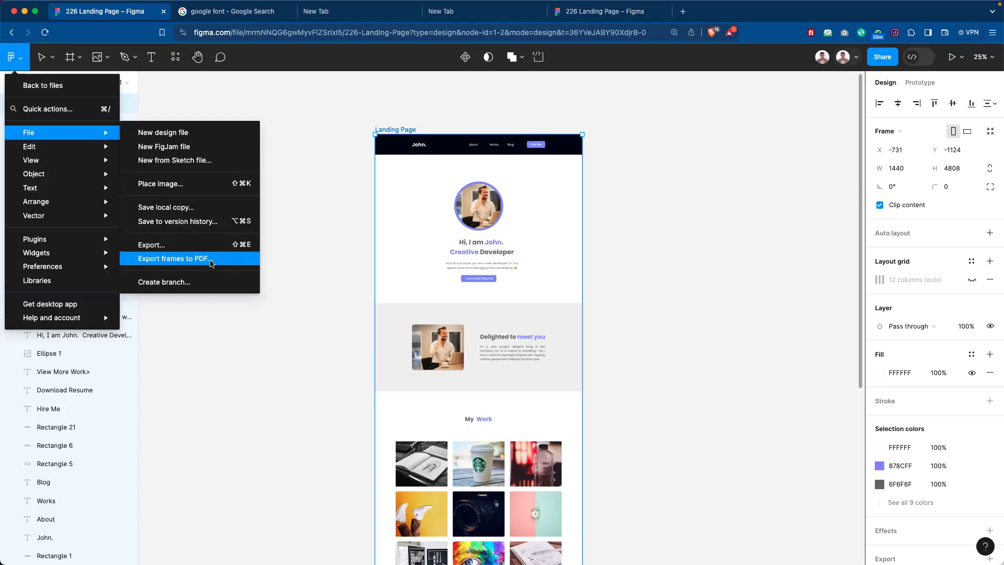
Open the iLovePDF website at ilovepdf.com in a new browser tab.
click(681, 11)
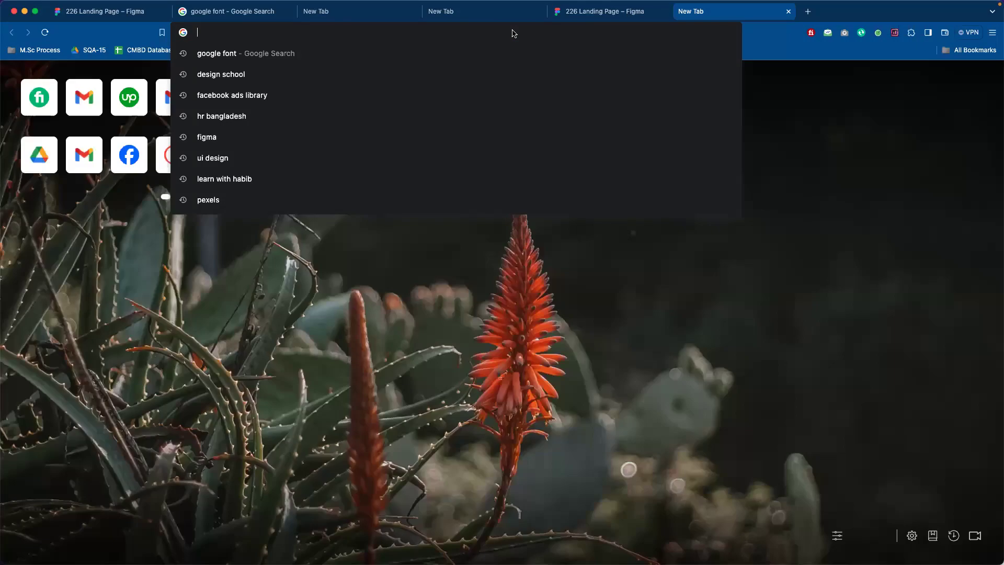
text(ilove)
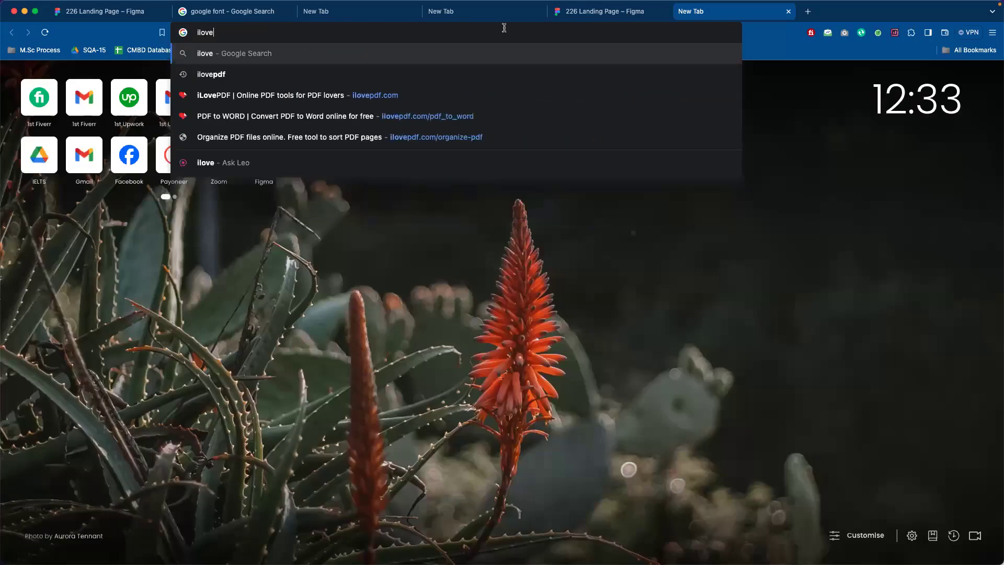
text(pdf.)
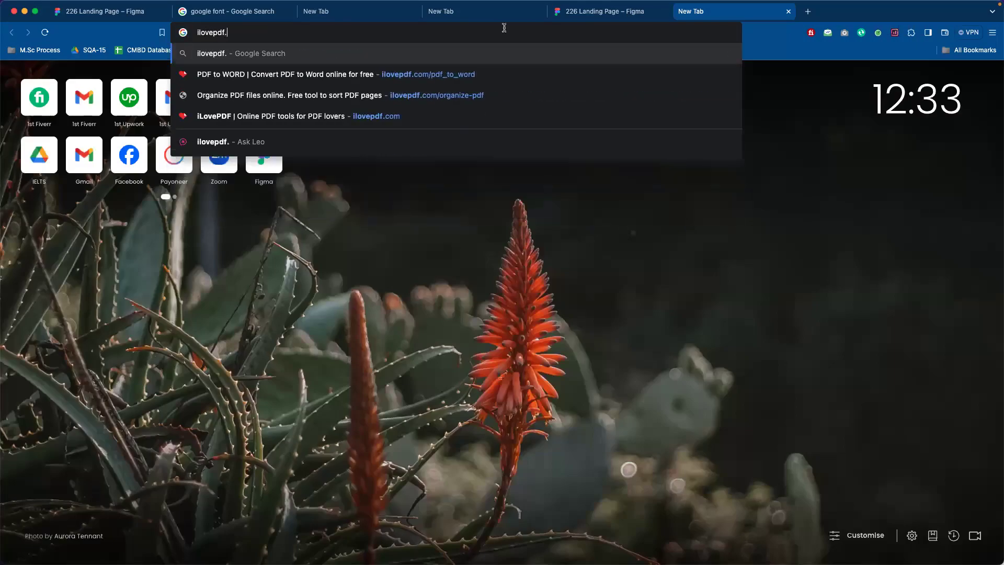
text(com)
key(Return)
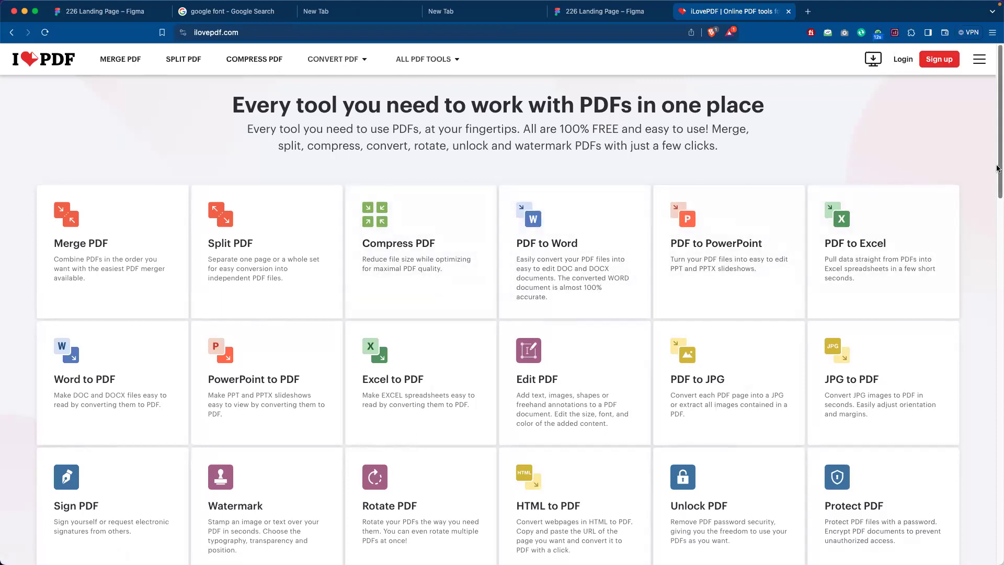
Look through the iLovePDF tools and open the PDF to JPG converter.
scroll(998, 165, down, 3)
scroll(998, 169, up, 3)
drag(998, 168, 997, 210)
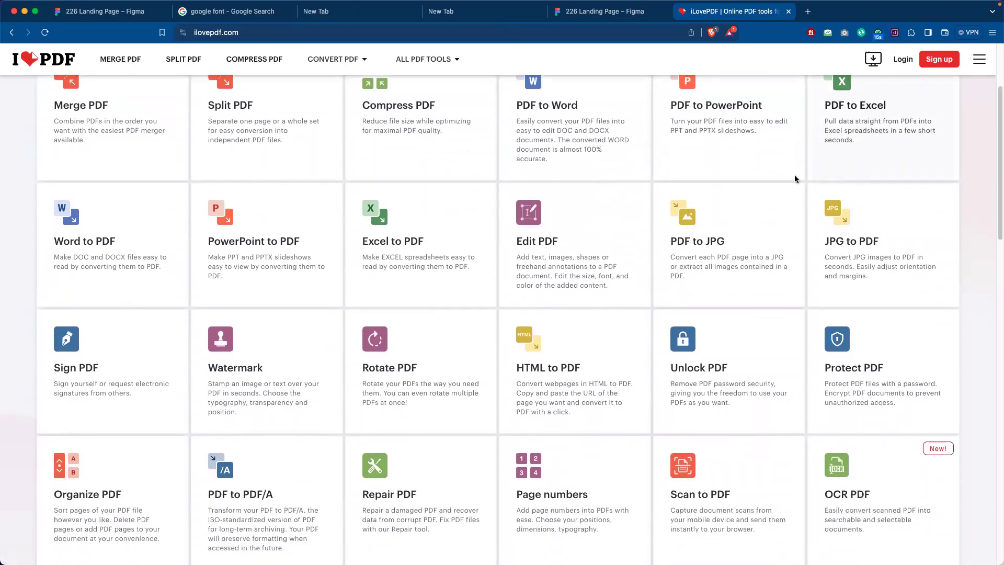
click(714, 225)
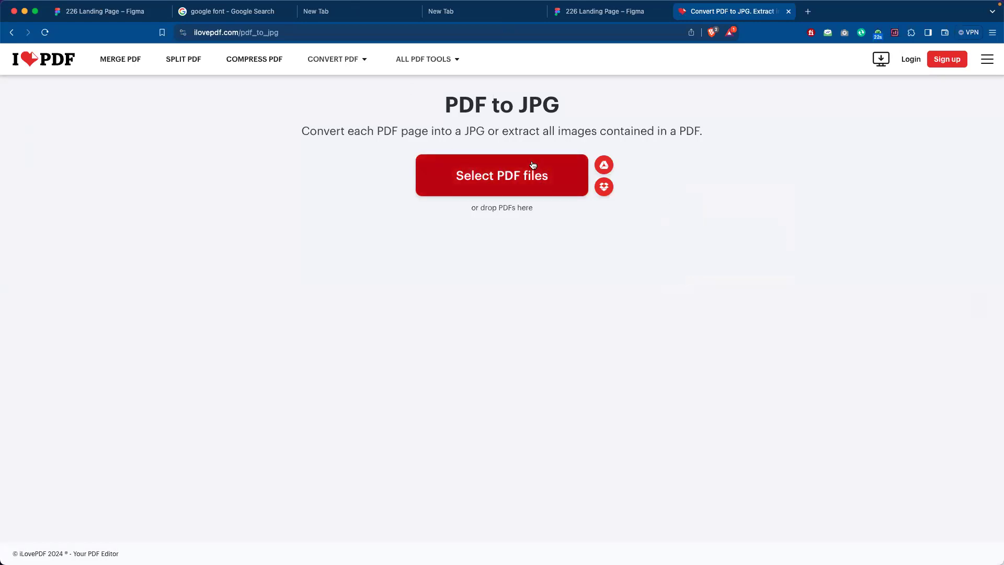
View the converter's PDF file selection dialog, cancel it without choosing a file, and switch to the video meeting.
click(516, 172)
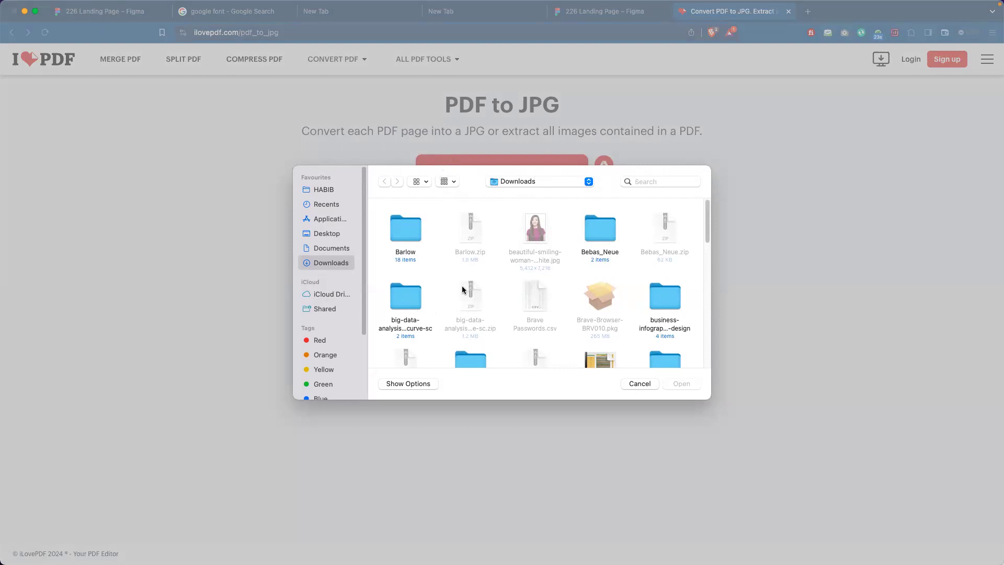
click(649, 383)
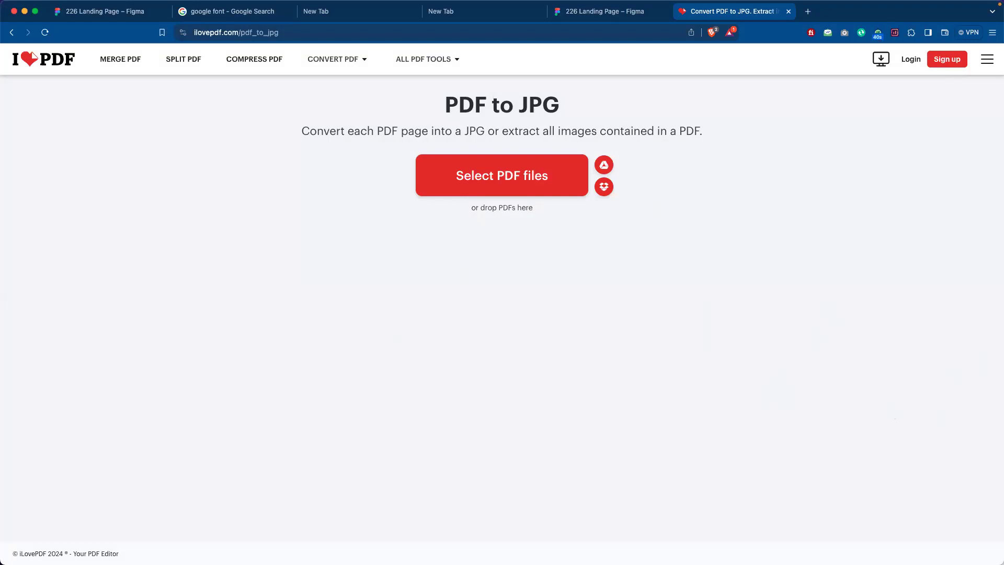
key(super+Tab)
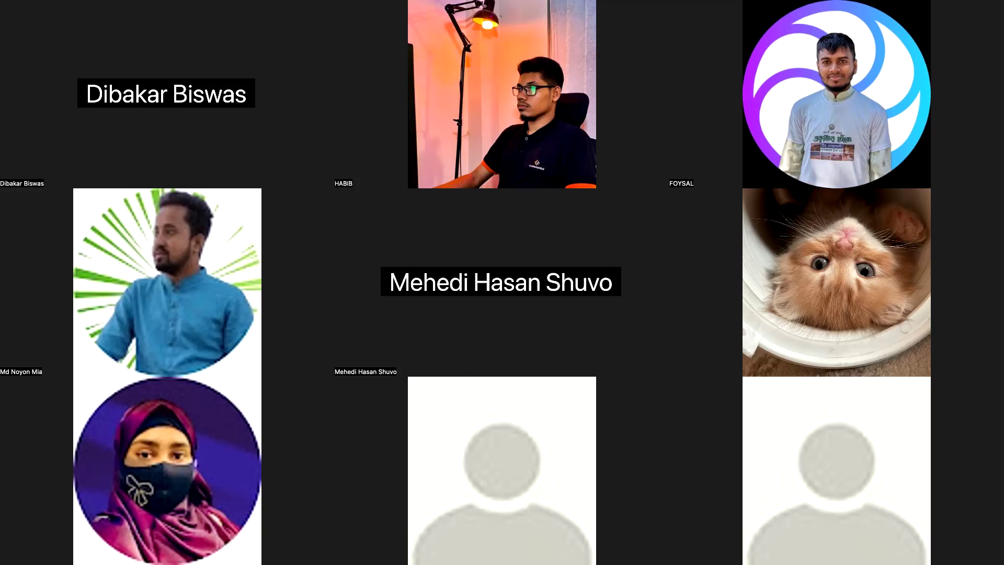